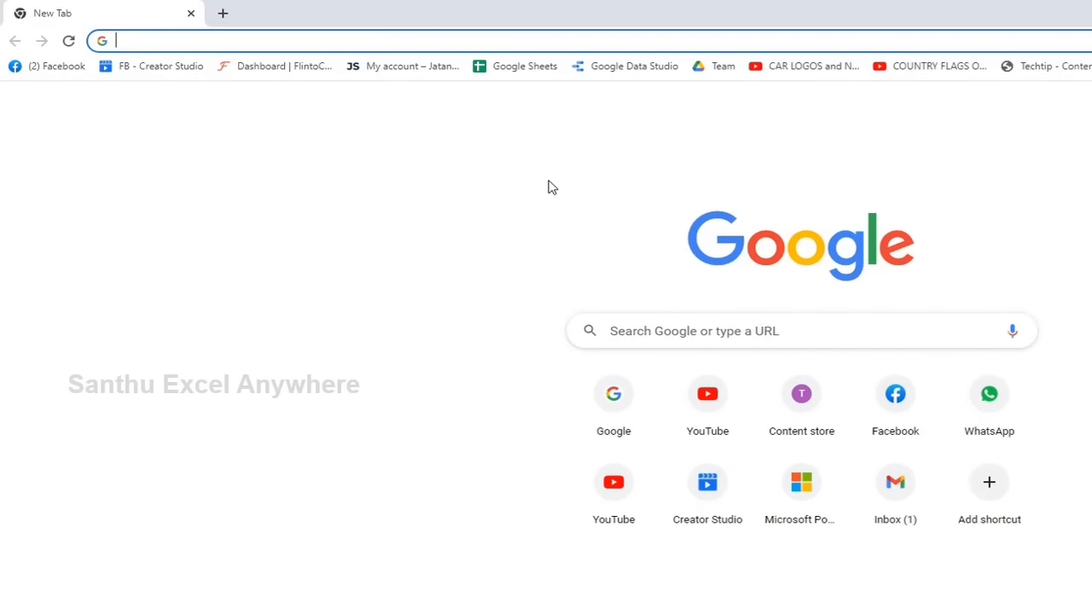
pyautogui.click(288, 38)
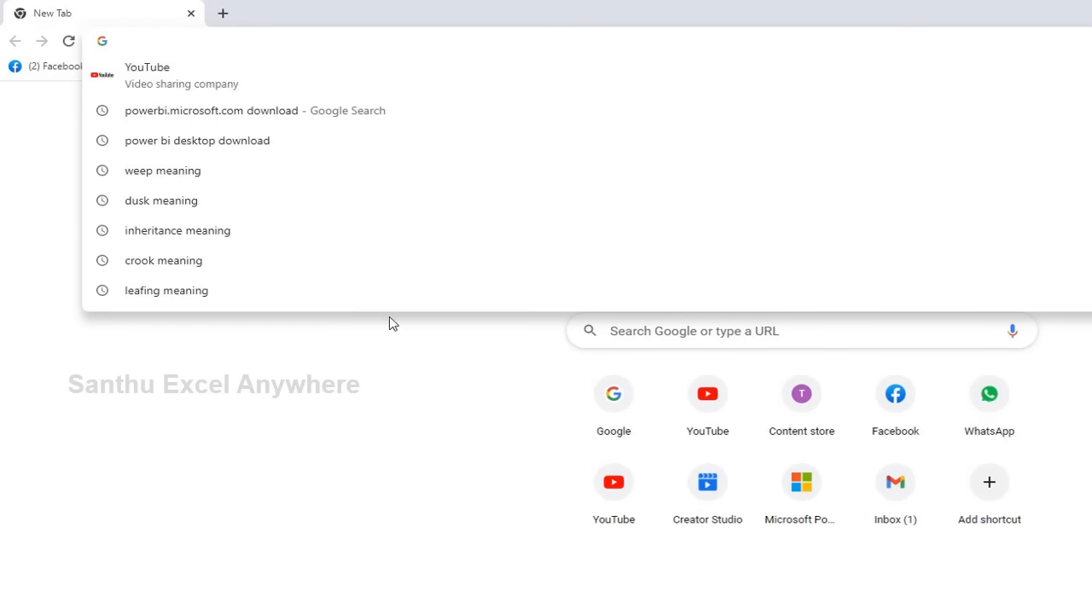
pyautogui.write('https://powerbi.microsoft.com/en-us/desktop/')
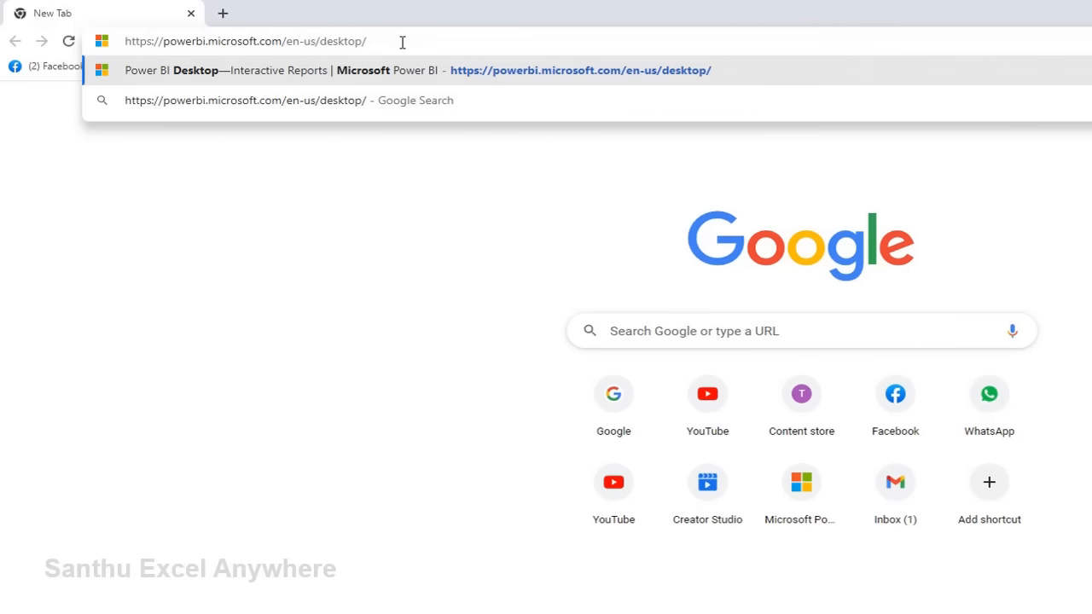
pyautogui.press('Return')
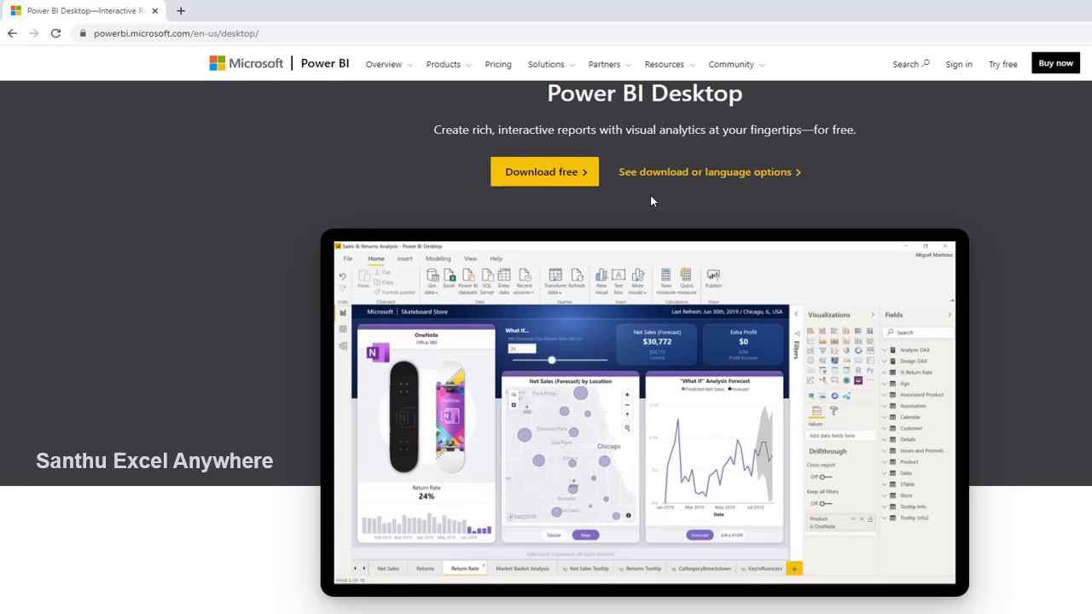
pyautogui.click(697, 173)
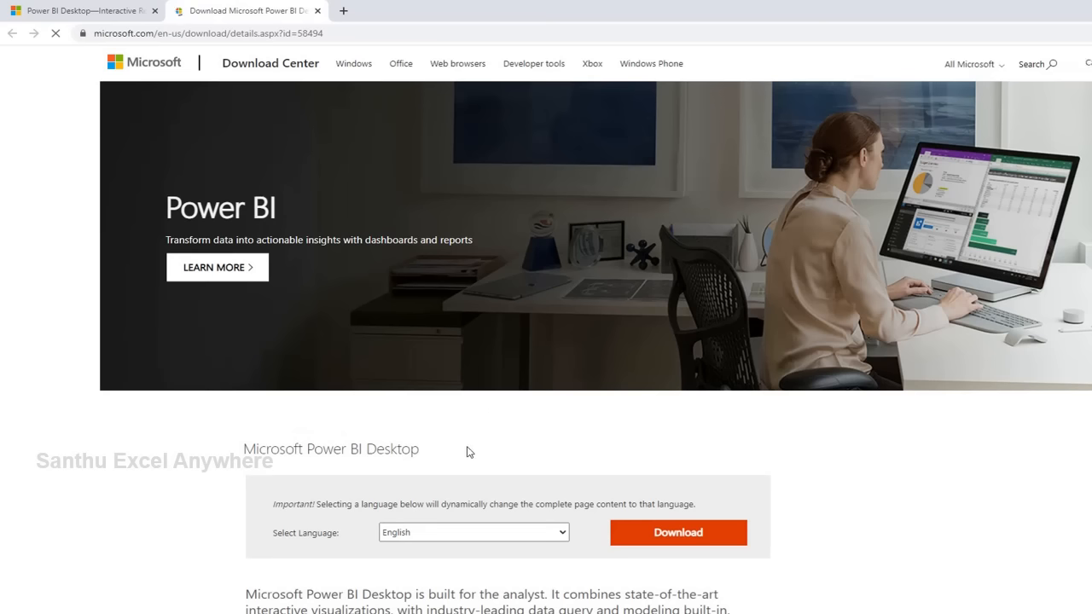
# Download the English 64-bit installer, PBIDesktopSetup_x64.exe.
pyautogui.scroll(-1, 362, 535)
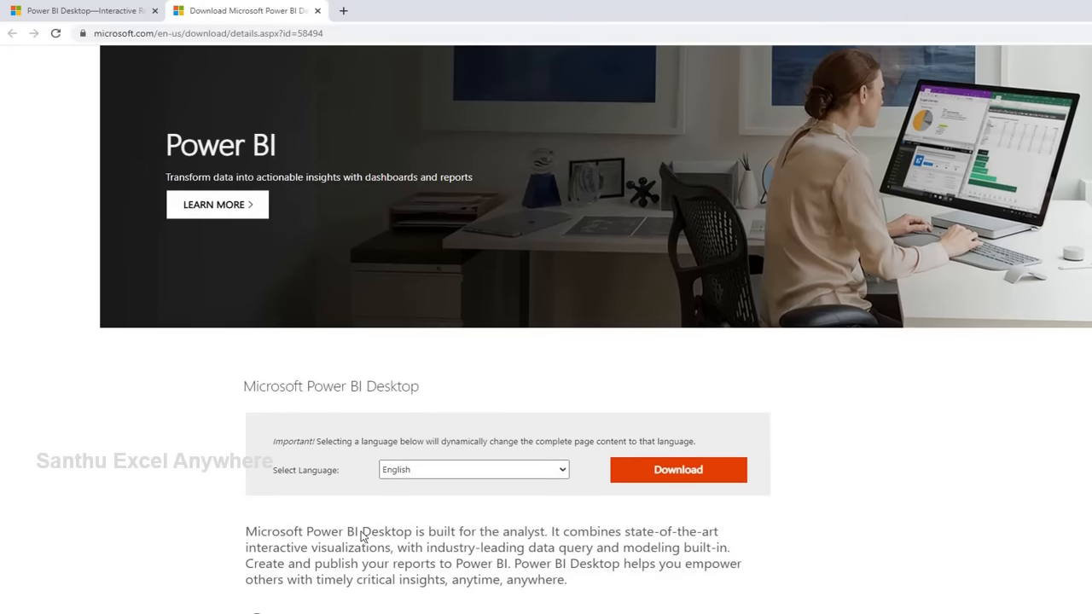
pyautogui.click(416, 470)
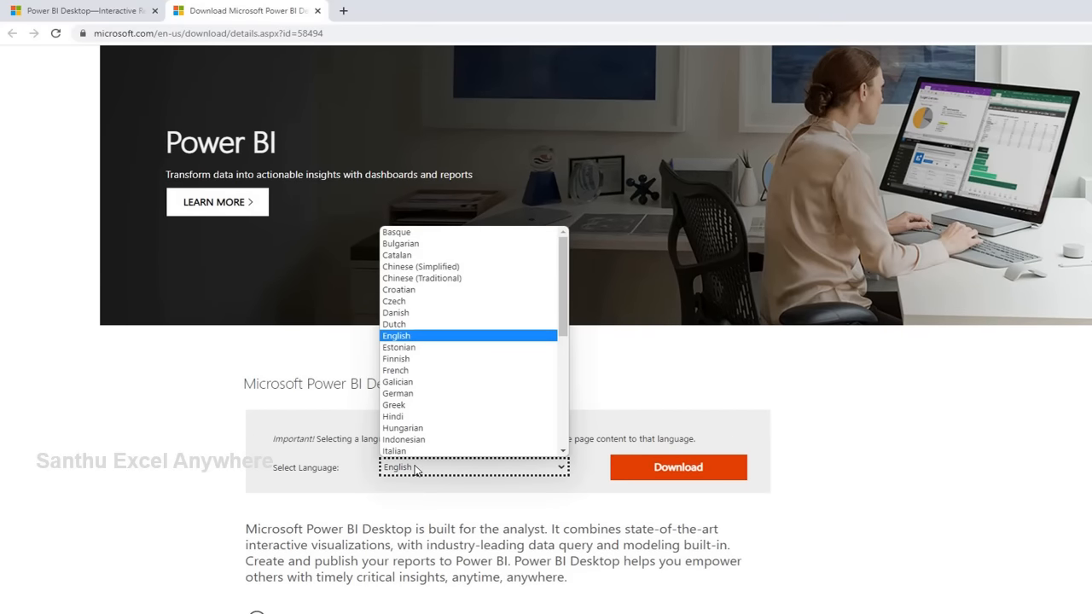
pyautogui.click(439, 338)
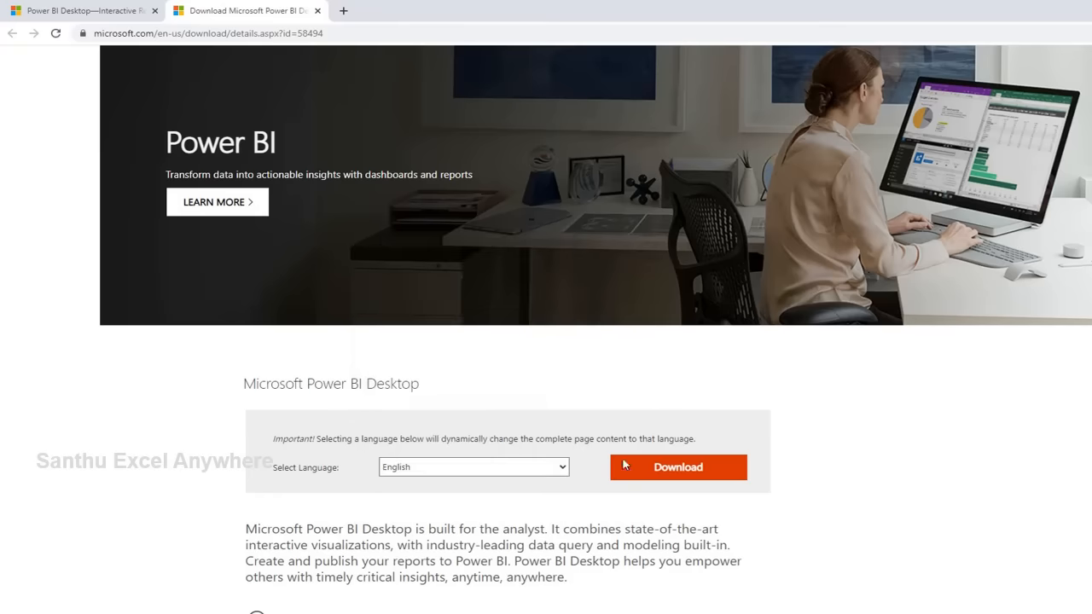
pyautogui.click(680, 469)
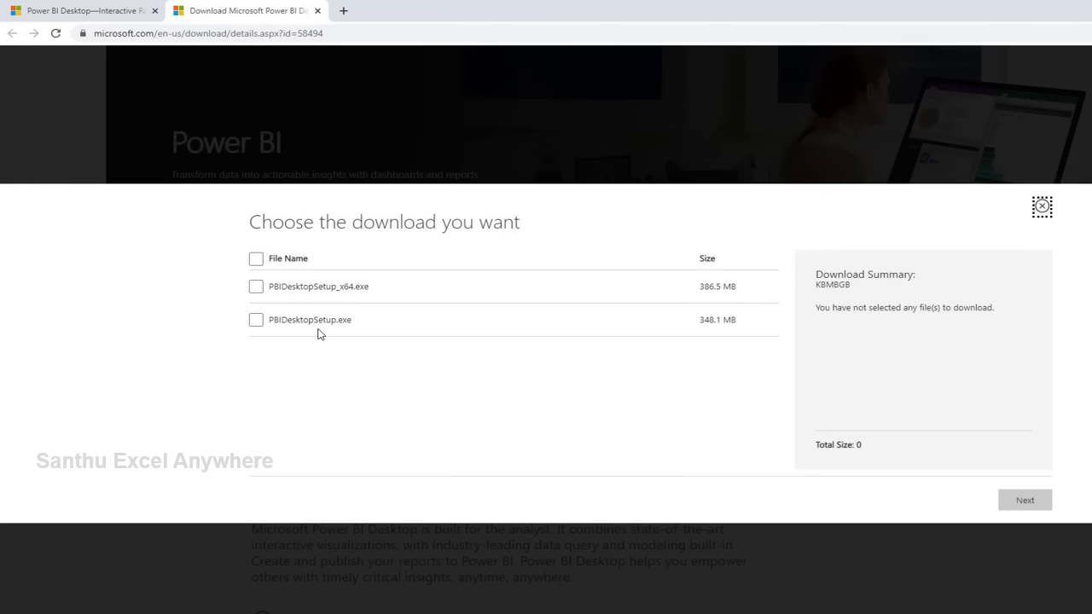
pyautogui.click(256, 288)
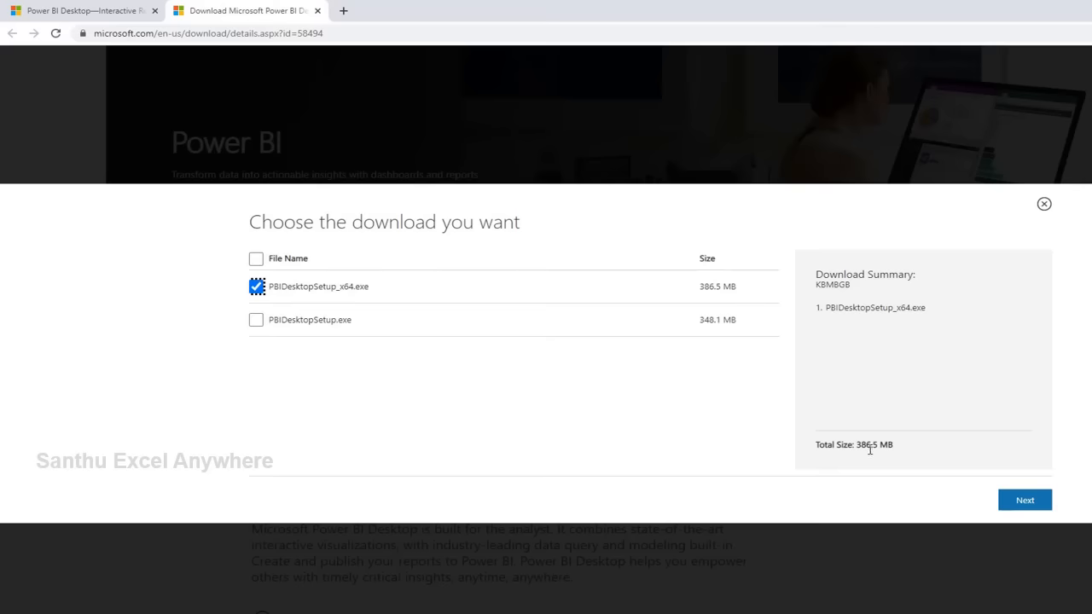
pyautogui.click(1048, 508)
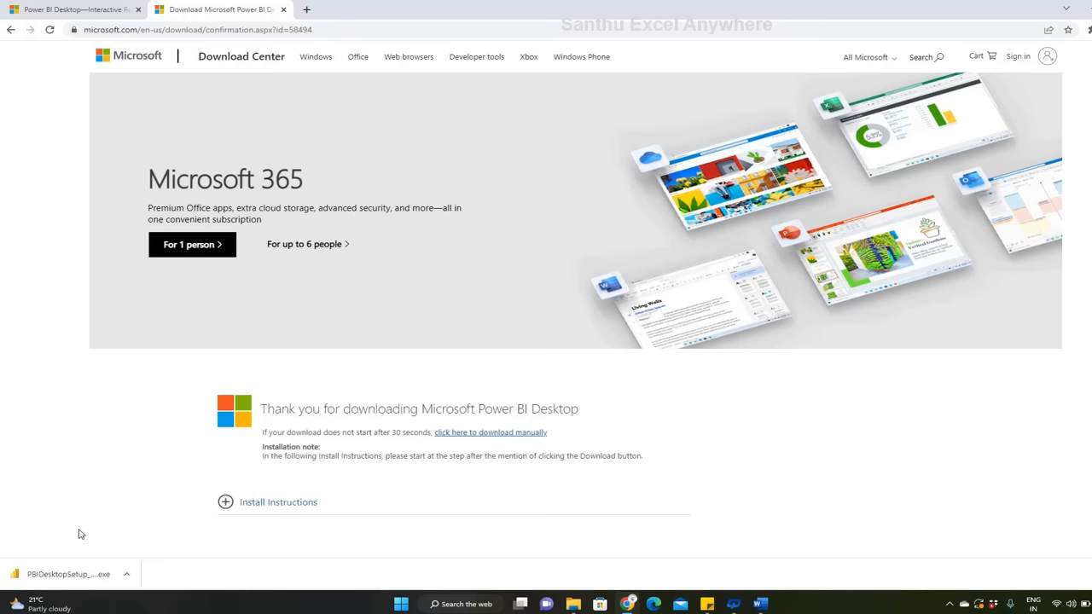
# Run the downloaded installer and set the setup language to English.
pyautogui.click(40, 575)
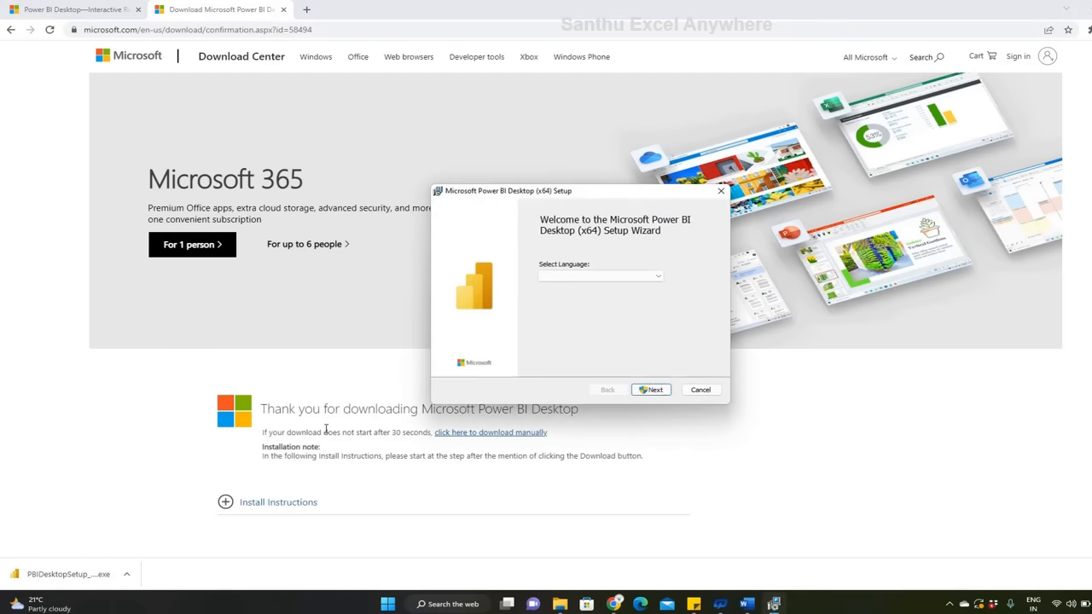
pyautogui.click(572, 277)
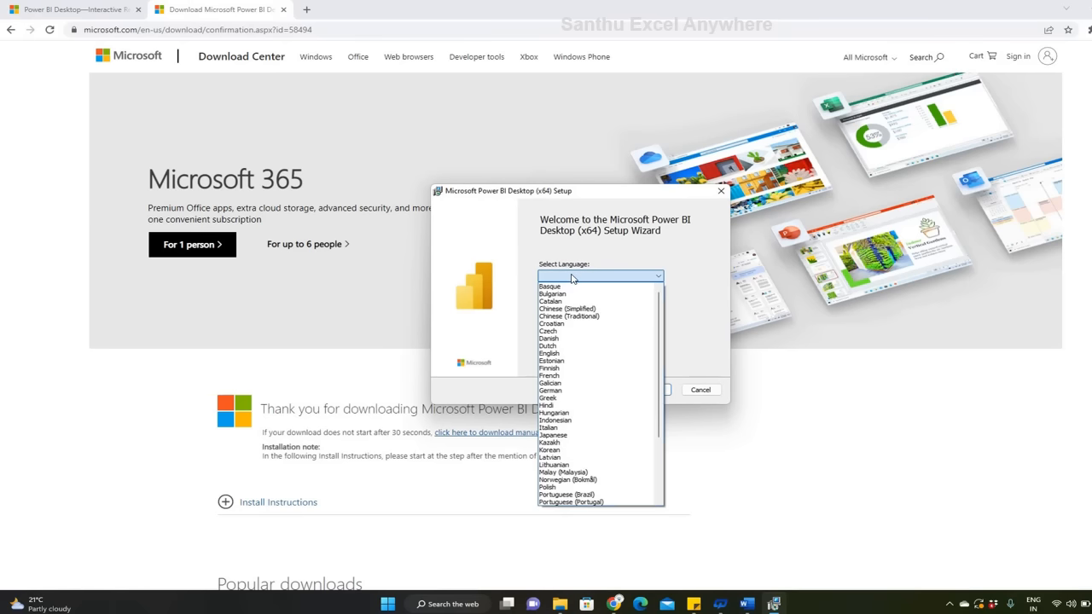
pyautogui.click(557, 355)
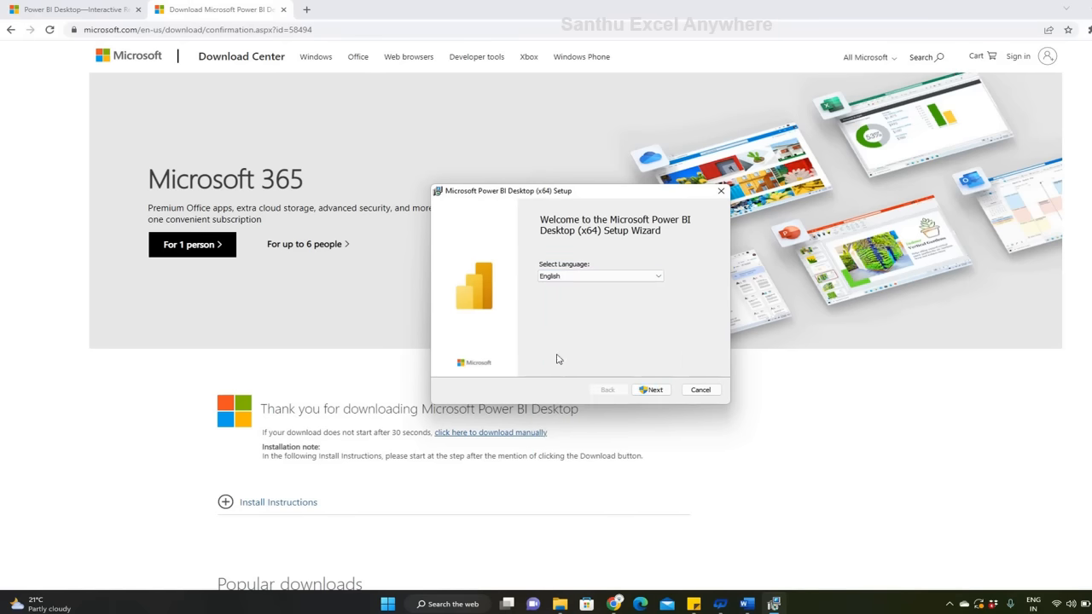
pyautogui.click(653, 391)
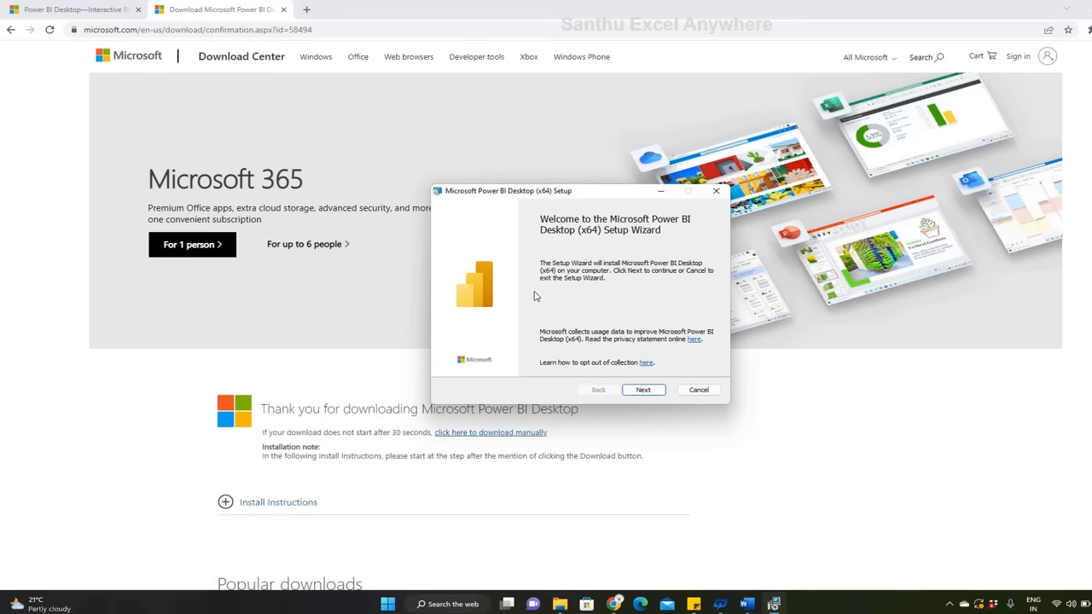
# Proceed past the setup wizard's welcome page and accept the Microsoft software license terms.
pyautogui.click(643, 390)
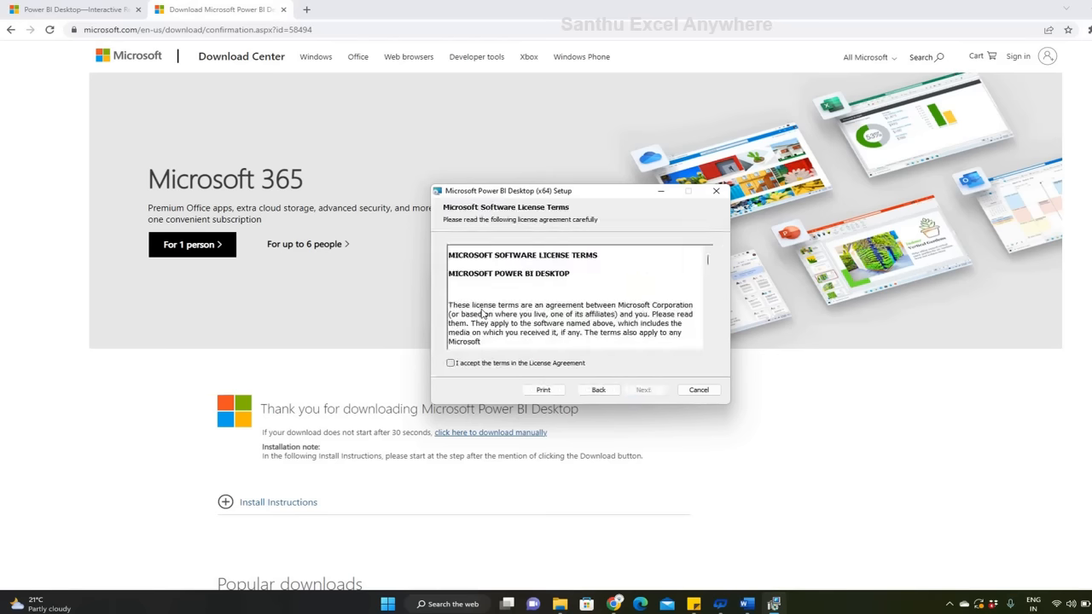
pyautogui.click(450, 363)
pyautogui.scroll(-10, 573, 291)
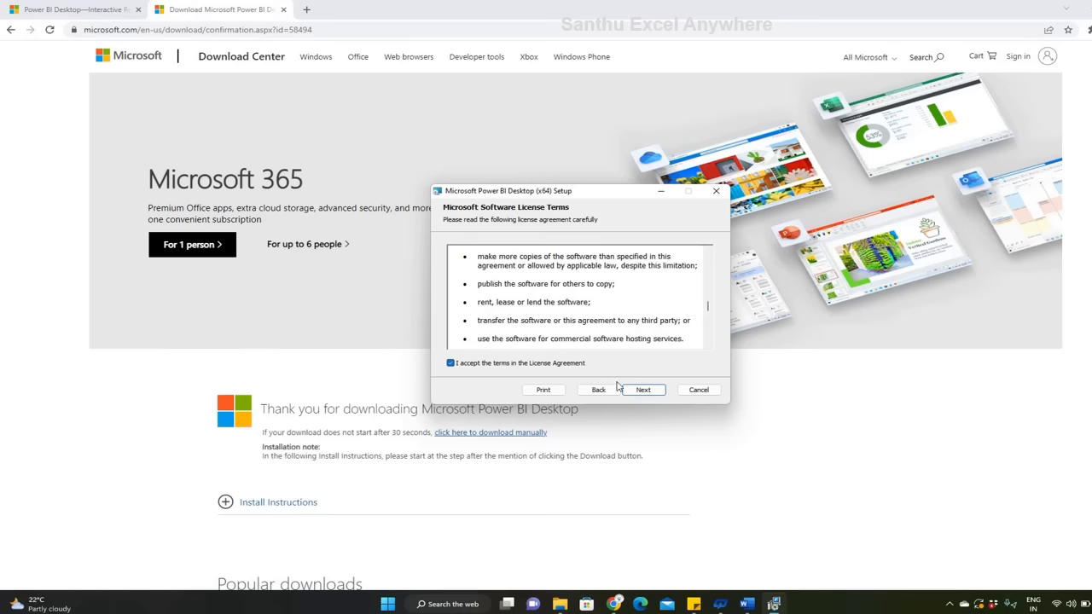
pyautogui.click(644, 391)
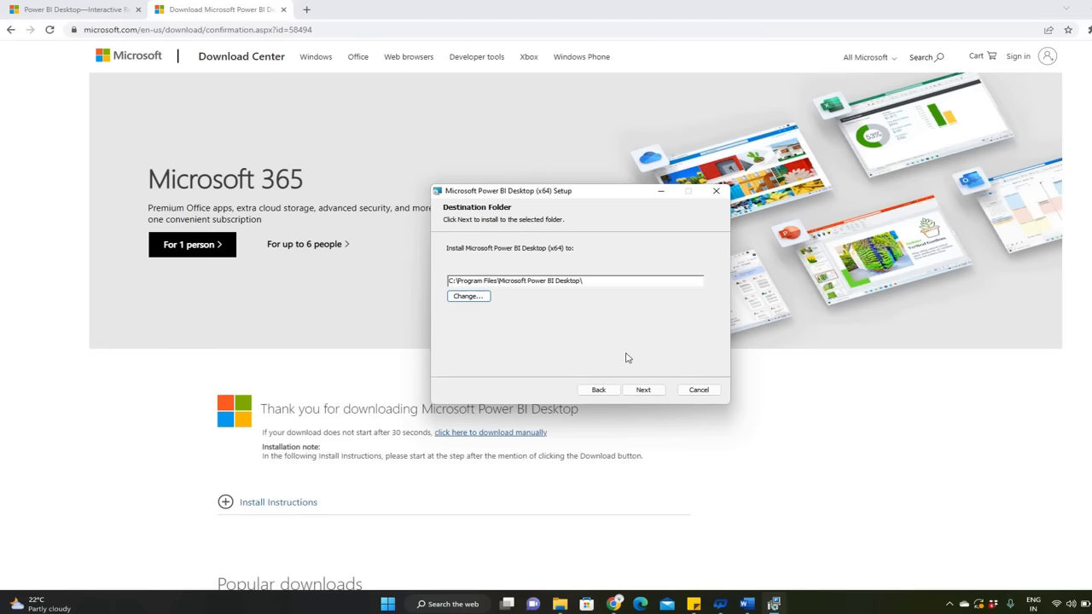
# Install to C:\Program Files\Microsoft Power BI Desktop\ with a desktop shortcut, and finish setup with the launch option enabled.
pyautogui.click(642, 393)
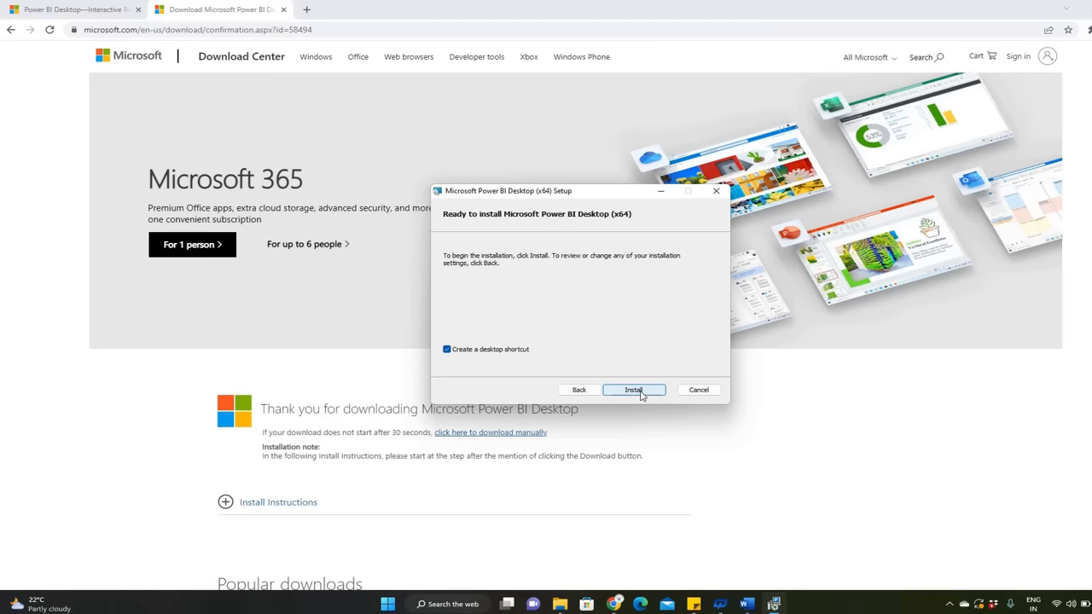
pyautogui.click(634, 392)
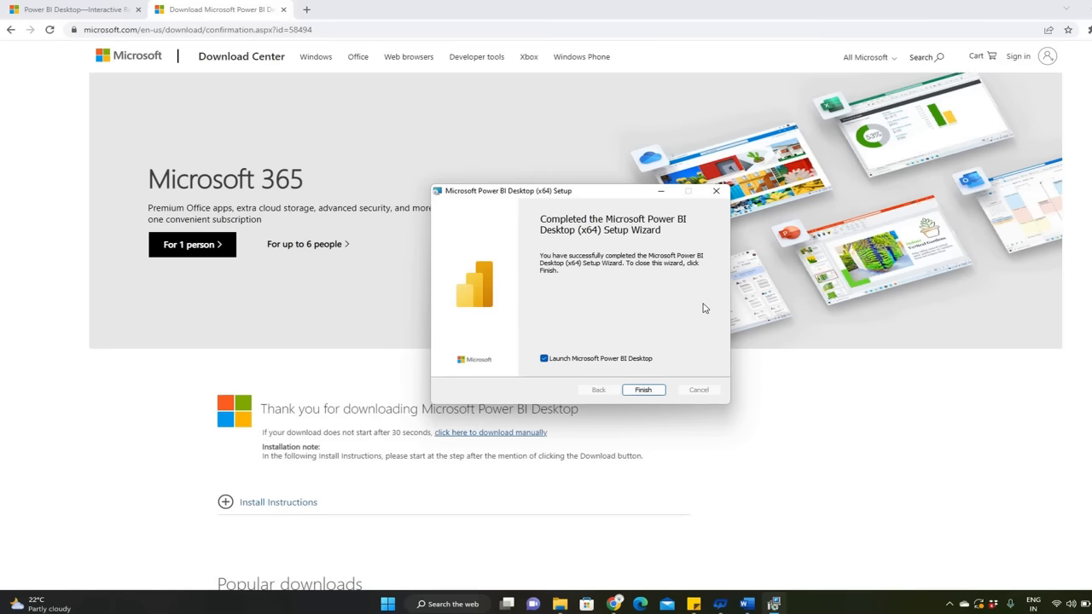
pyautogui.click(645, 390)
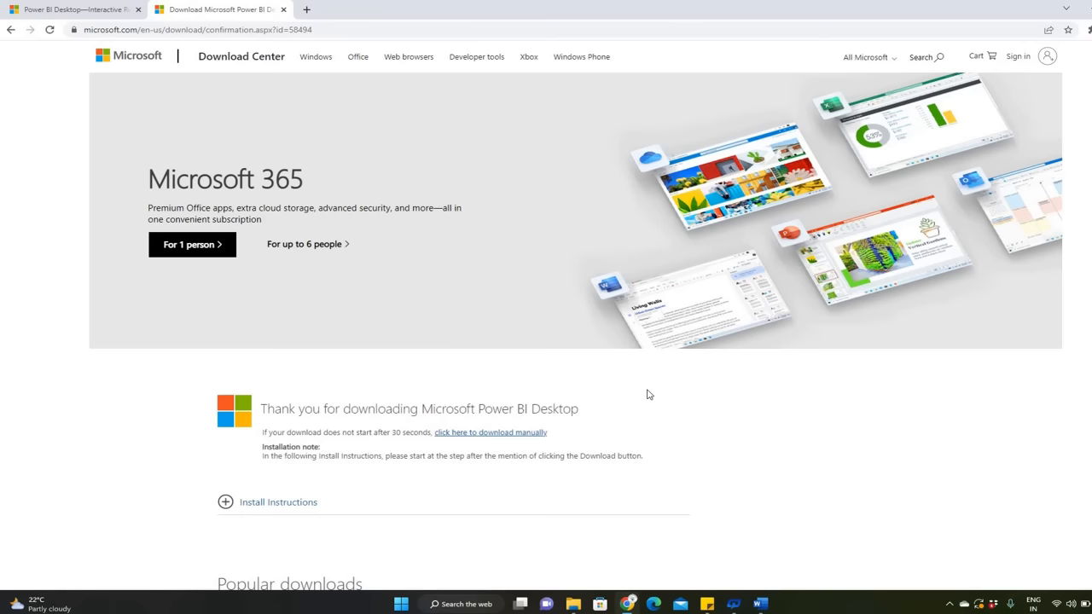
# Switch to Power BI Desktop and dismiss the formatting announcement and the start screen.
pyautogui.press('super+s')
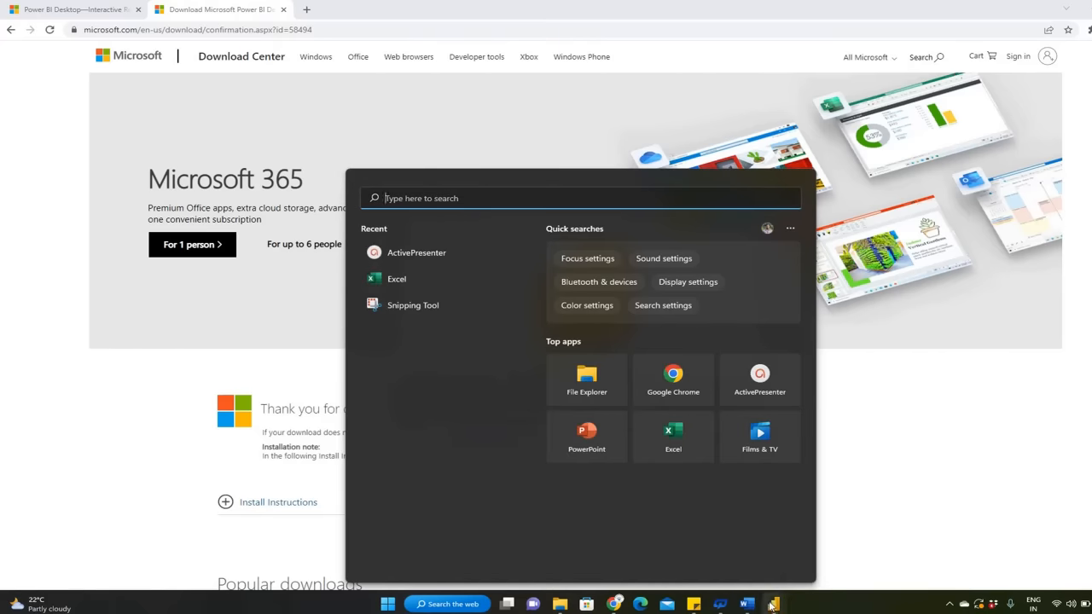
pyautogui.moveTo(772, 604)
pyautogui.click(739, 560)
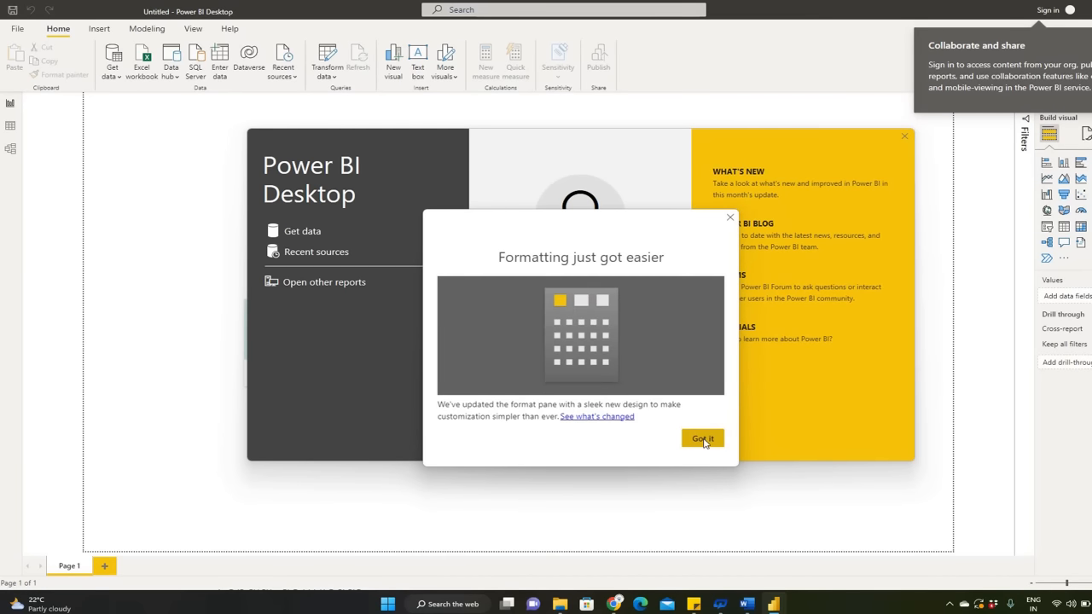
pyautogui.click(703, 439)
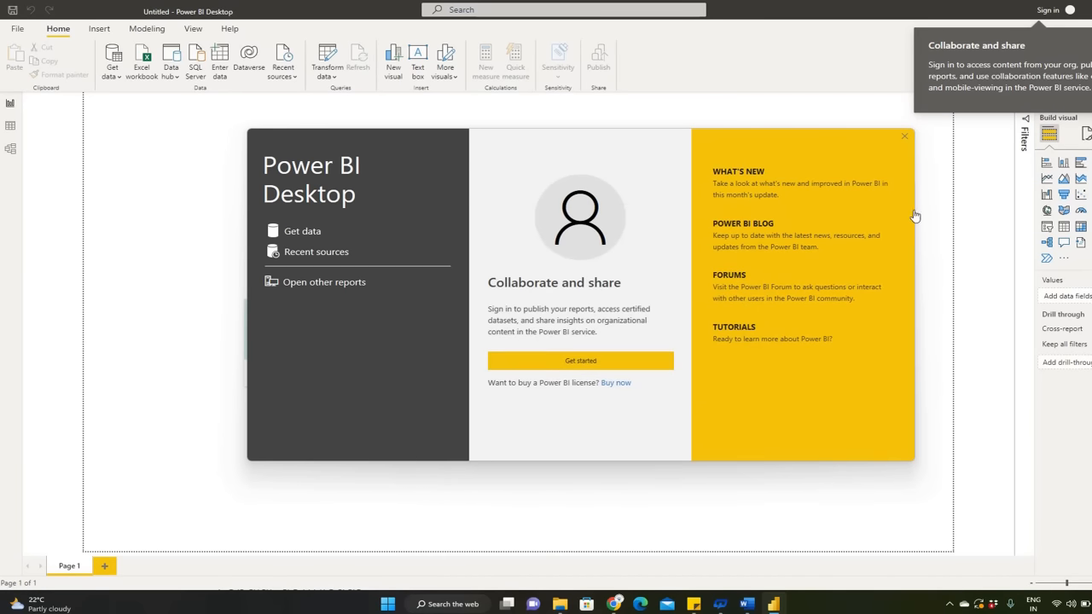
pyautogui.click(905, 139)
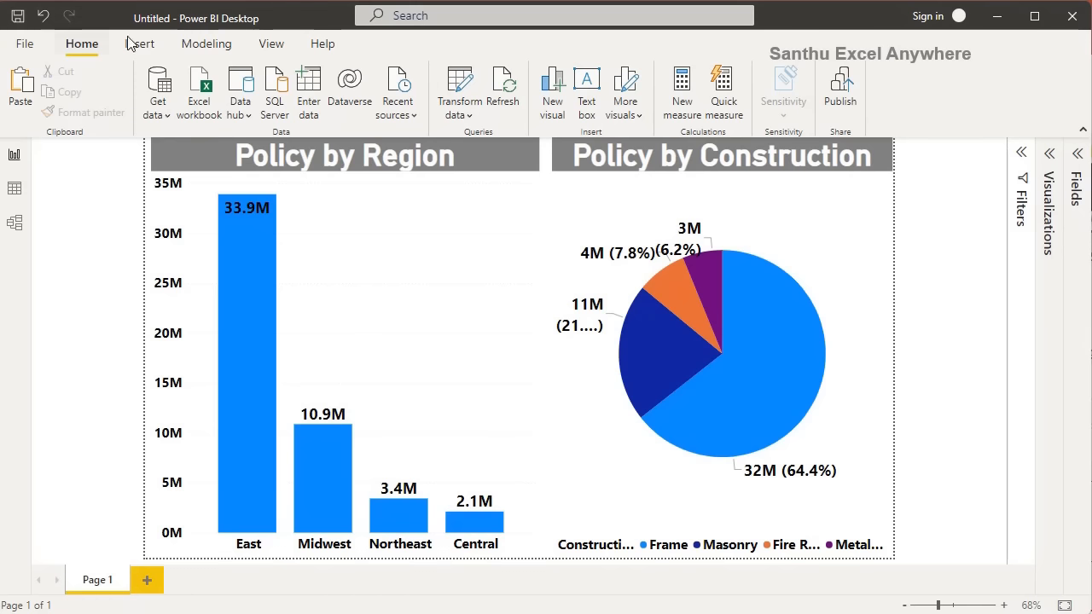
# Examine the File, Home, Insert and Modeling commands of the report editor, including the common data sources.
pyautogui.click(25, 44)
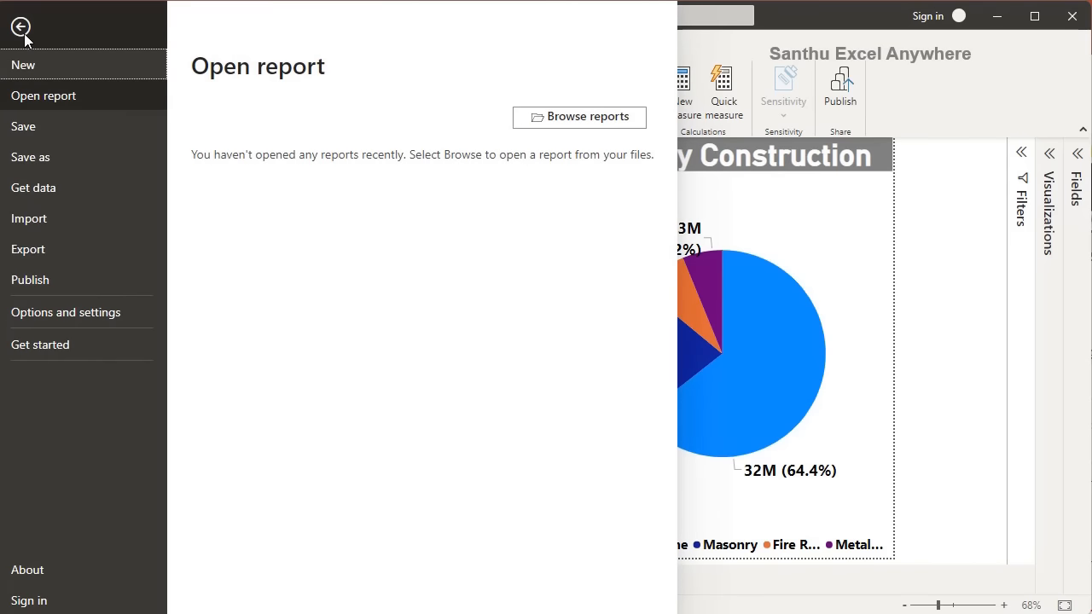
pyautogui.click(24, 34)
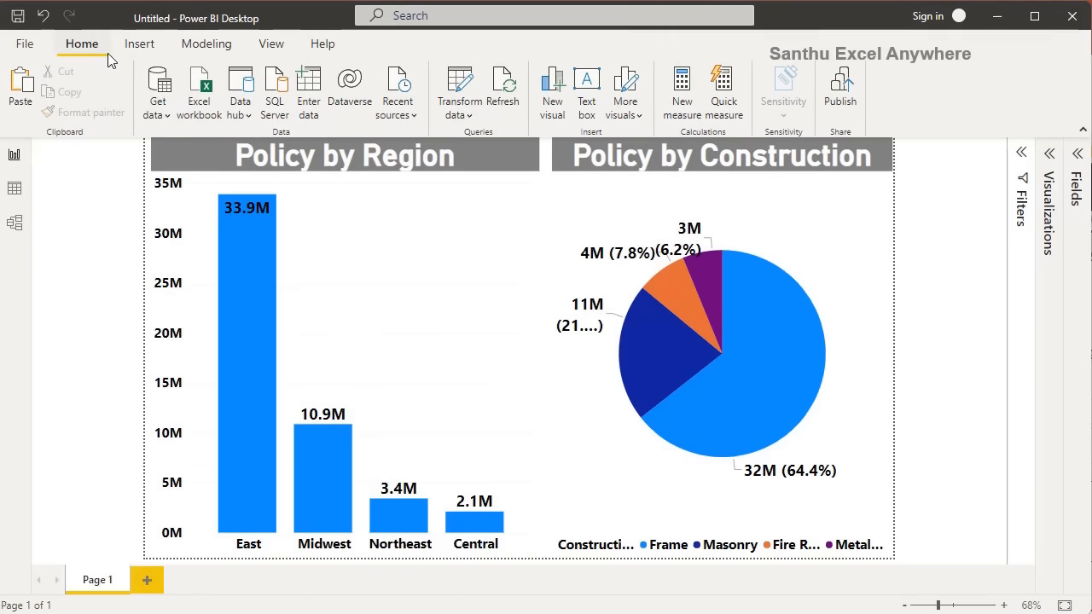
pyautogui.click(136, 46)
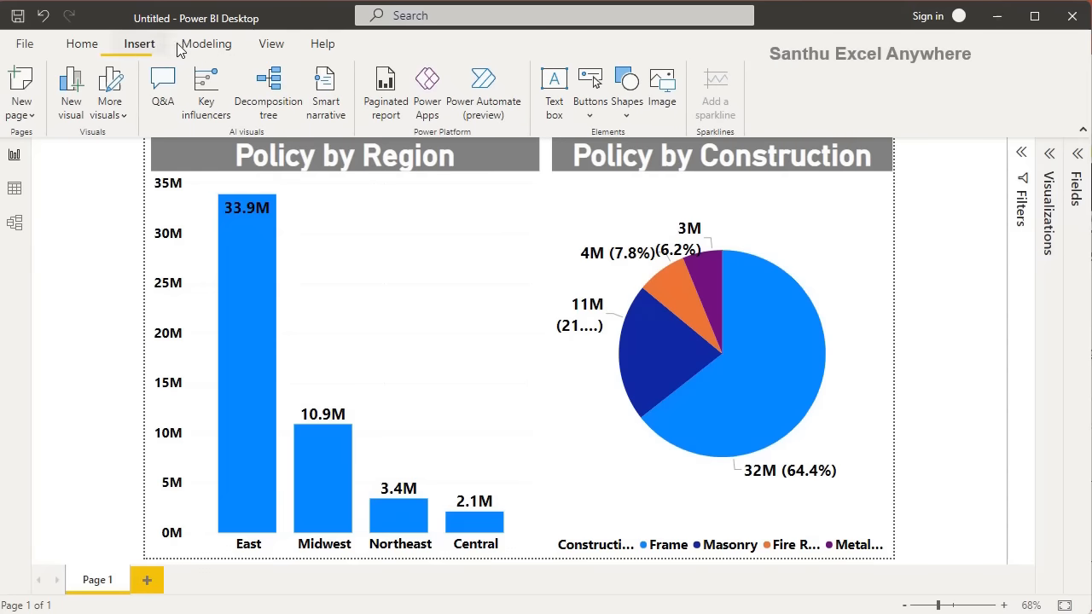
pyautogui.click(200, 47)
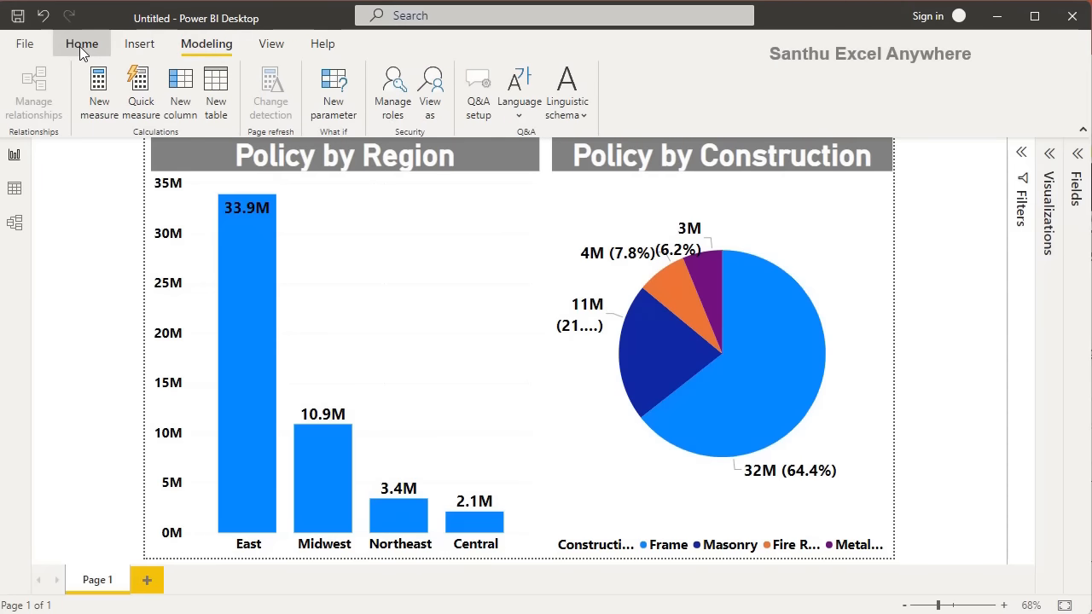
pyautogui.click(79, 46)
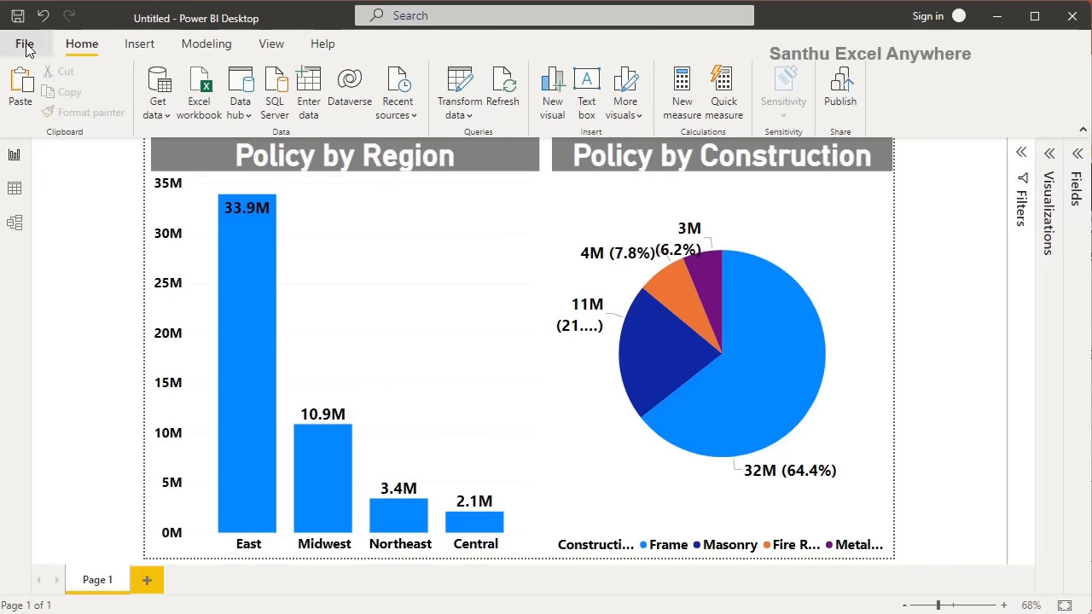
pyautogui.click(24, 46)
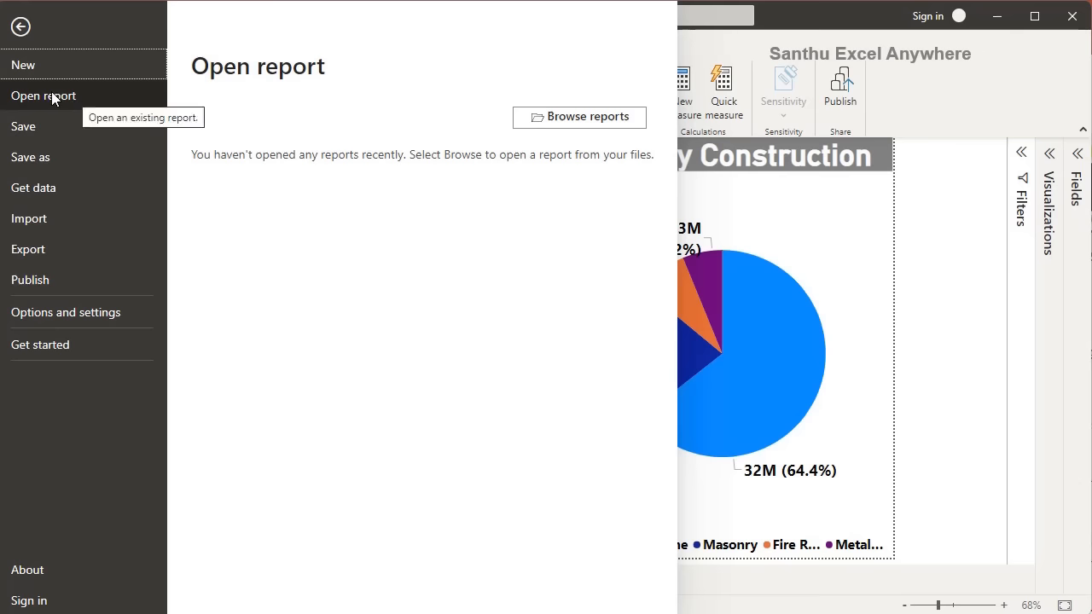
pyautogui.click(24, 27)
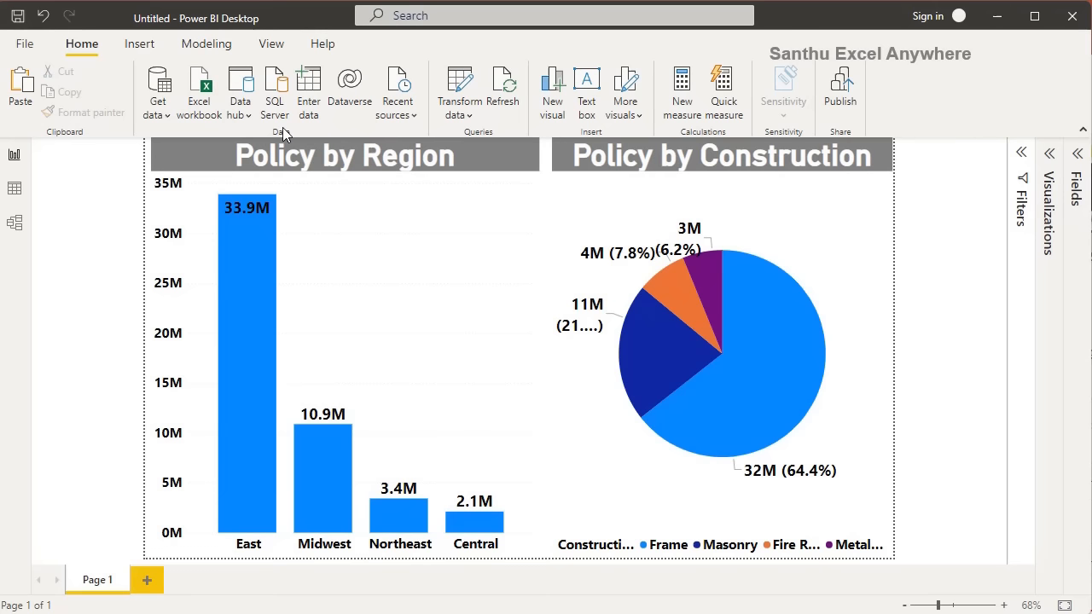
pyautogui.click(159, 116)
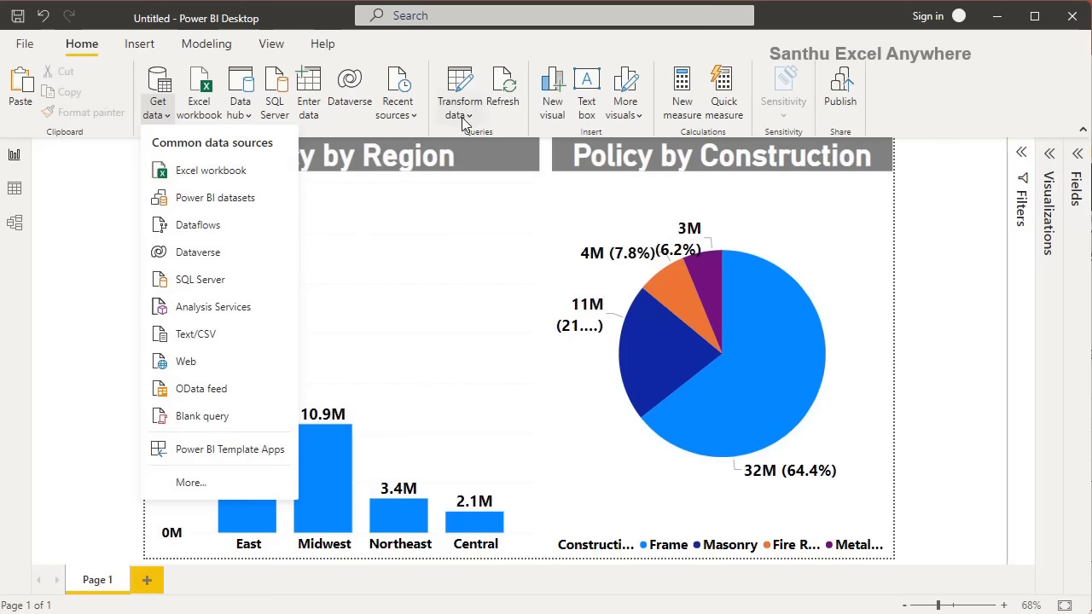
pyautogui.click(143, 49)
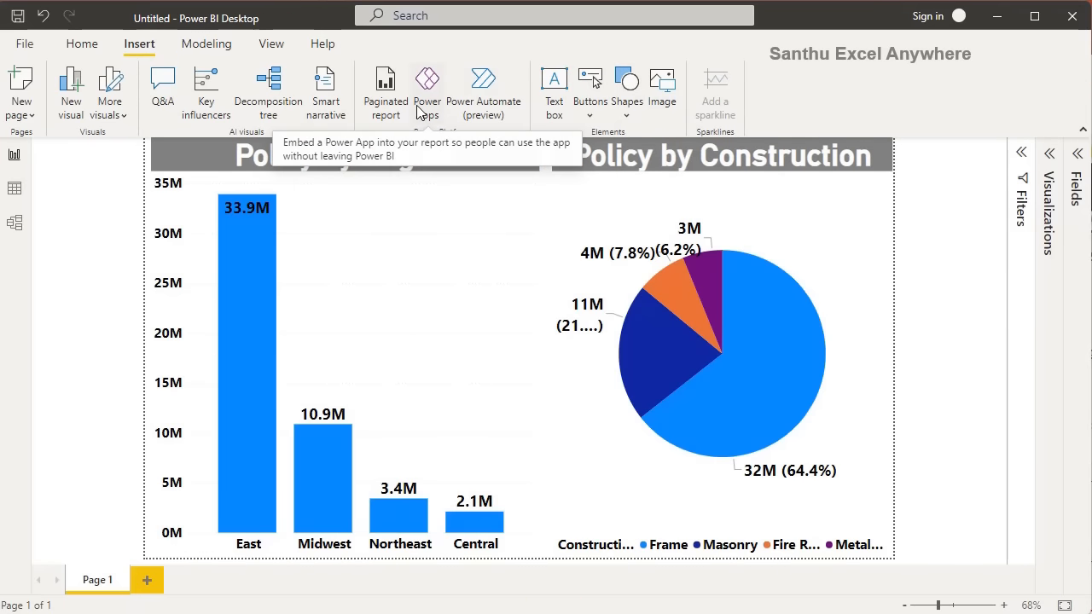
pyautogui.click(204, 47)
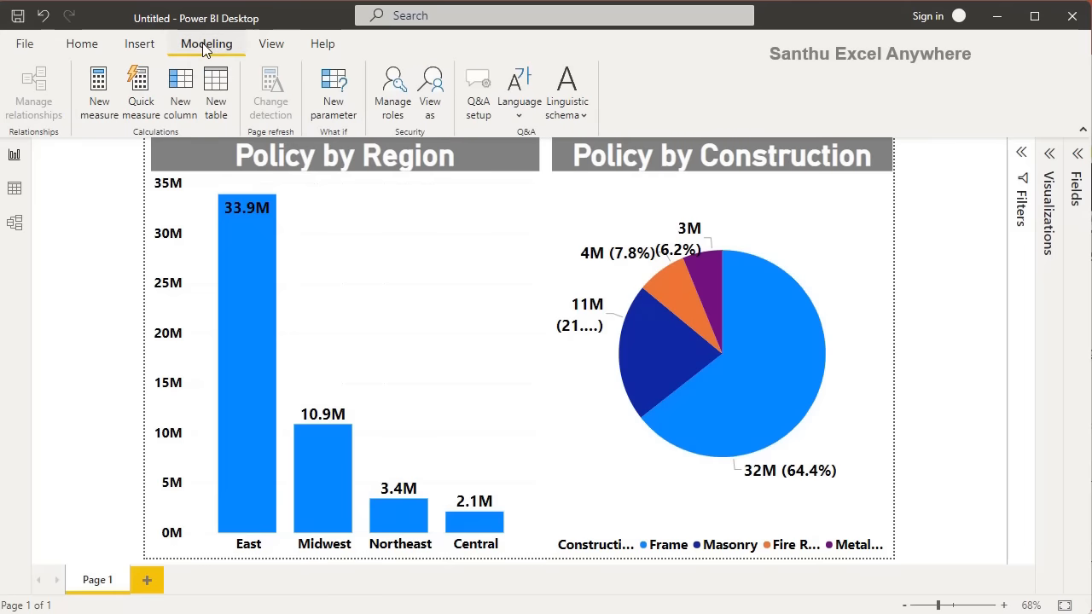
pyautogui.click(81, 50)
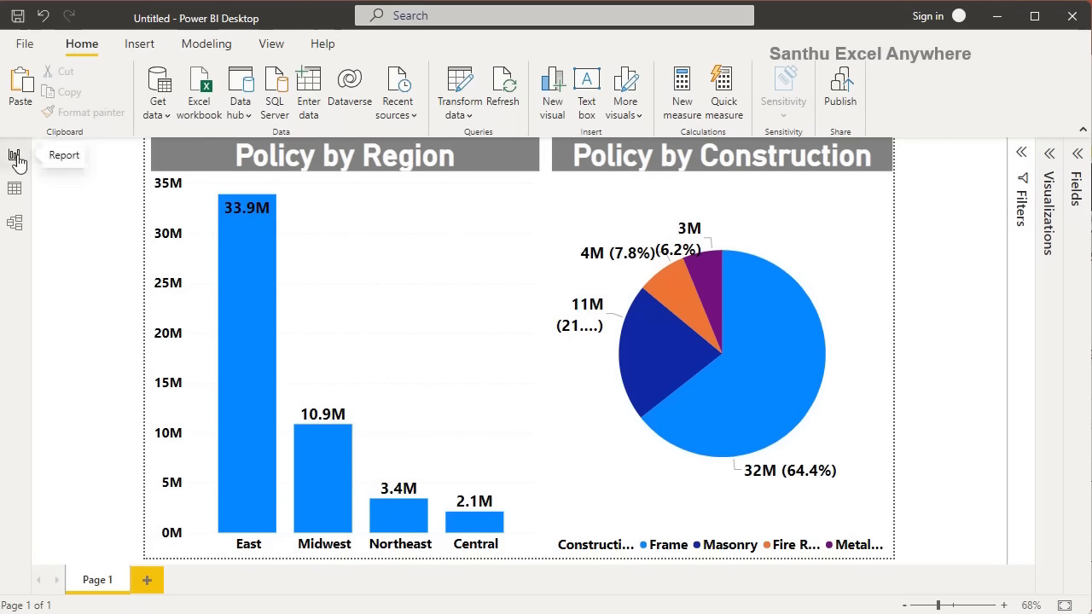
# Examine the Data table's records and fields in the Data view and its card in the Model view, ending in the Report view.
pyautogui.click(19, 197)
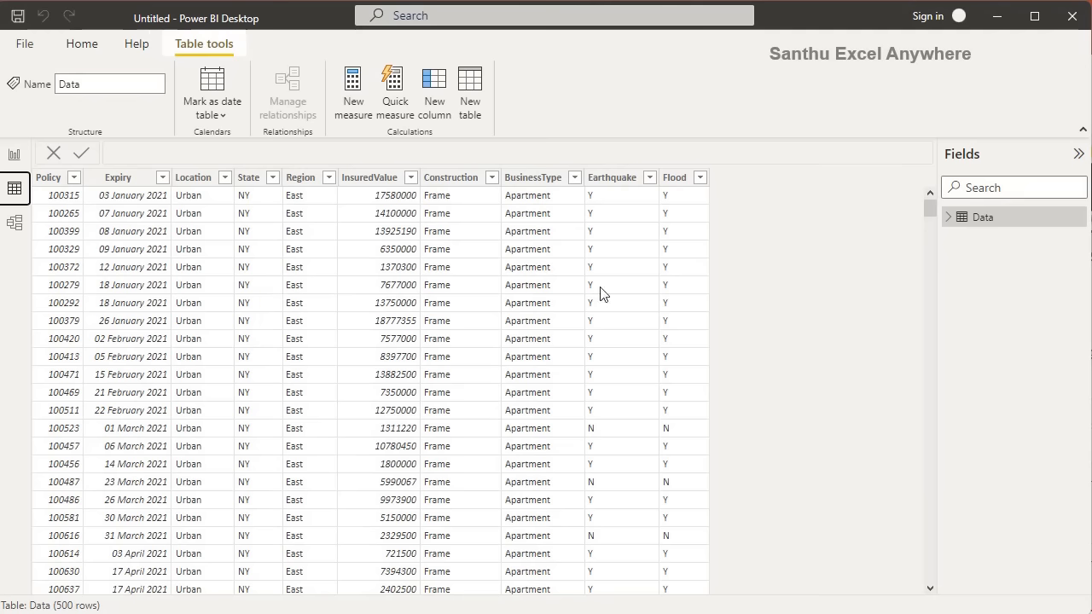
pyautogui.click(946, 220)
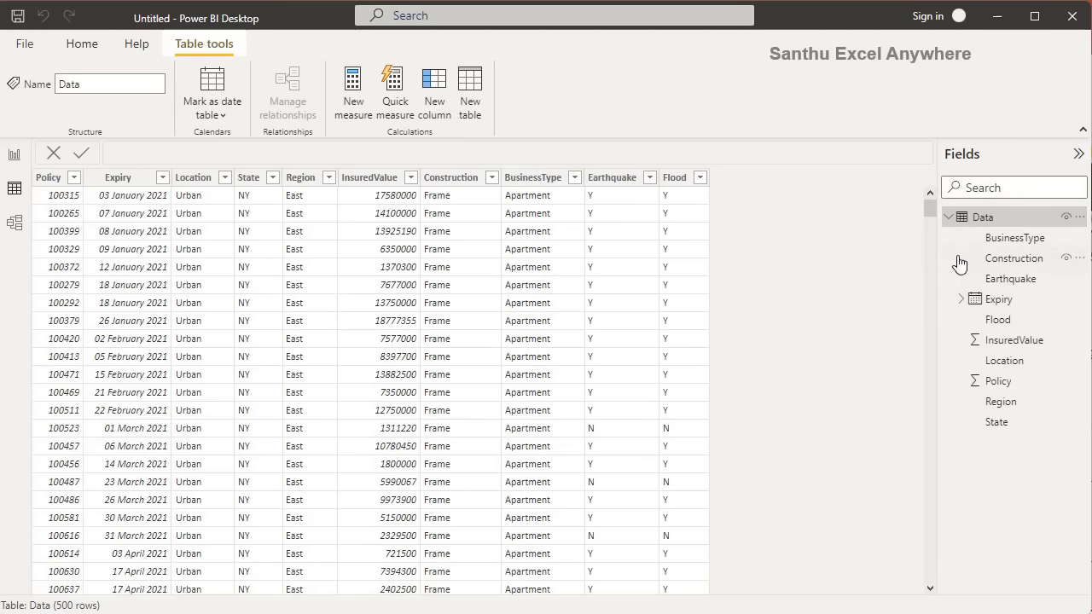
pyautogui.click(948, 219)
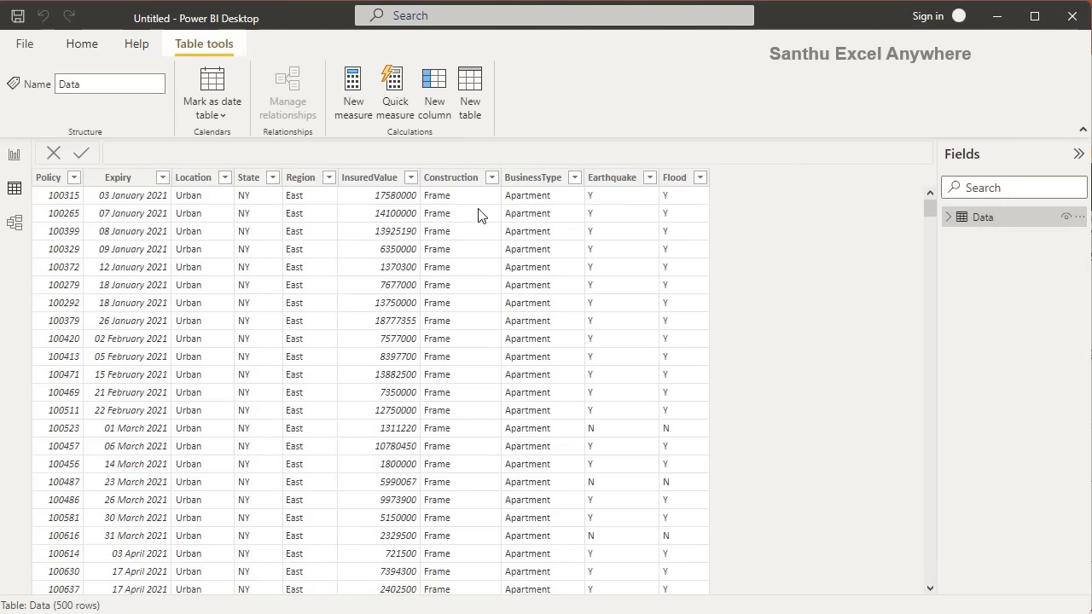
pyautogui.click(15, 159)
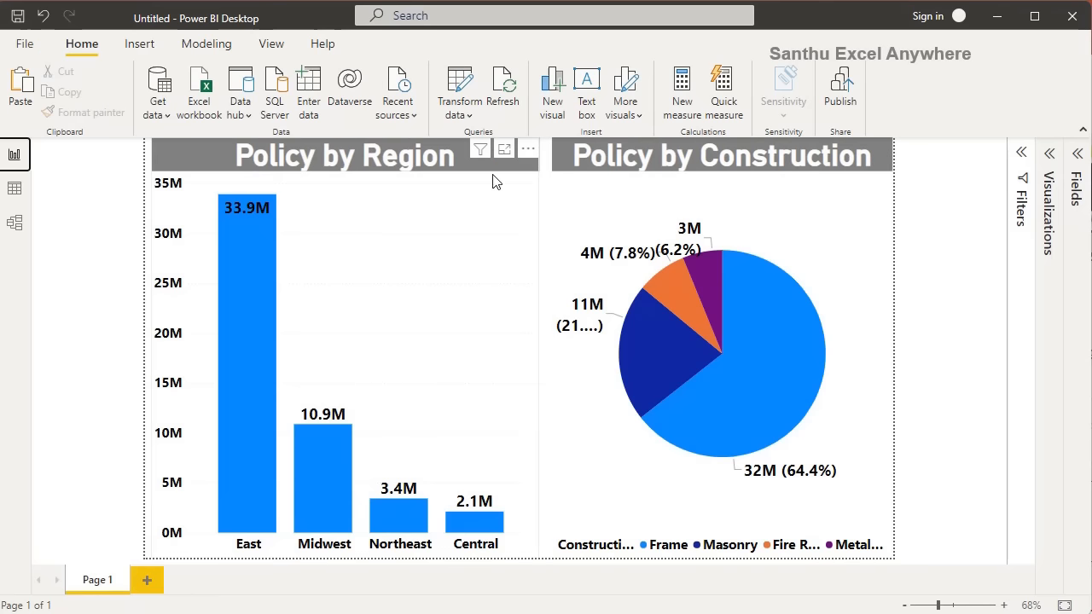
pyautogui.click(14, 223)
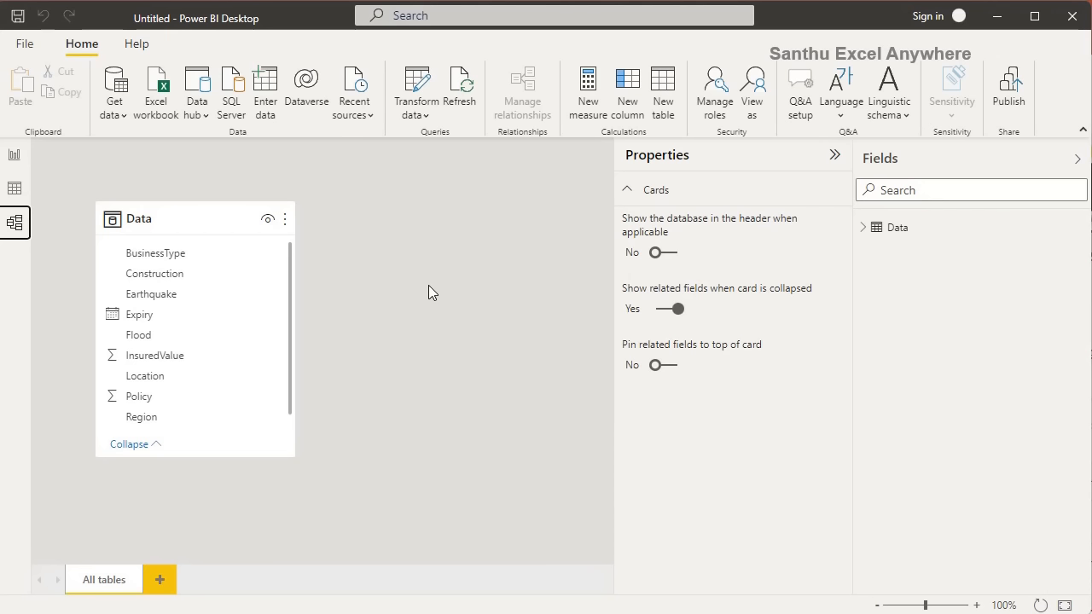
pyautogui.click(13, 157)
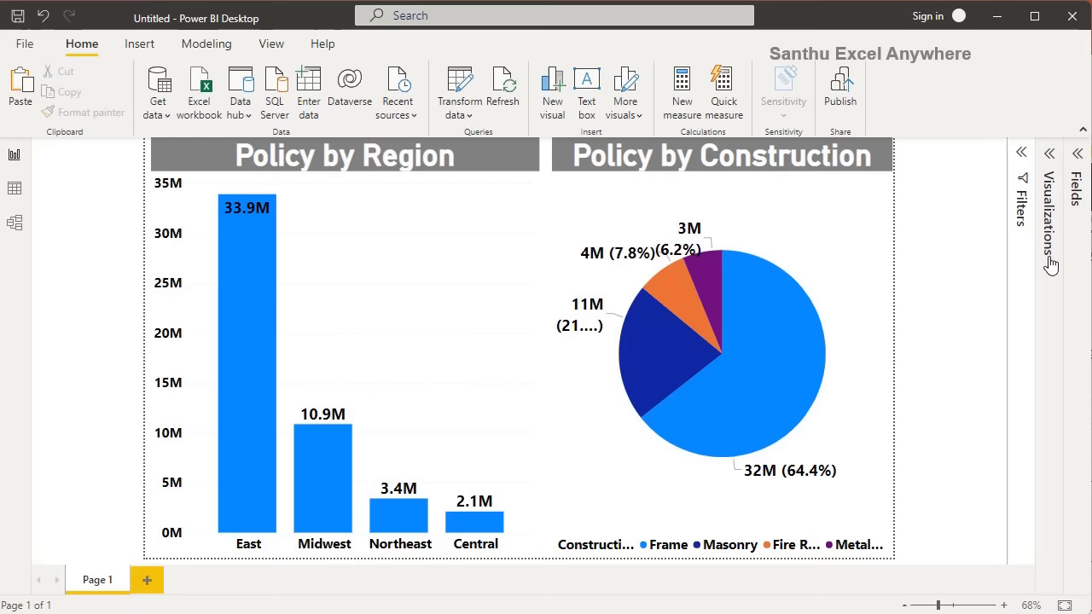
# Examine the visual, page and all-page filters for the Policy by Construction pie chart, and add a blank second report page.
pyautogui.click(1021, 158)
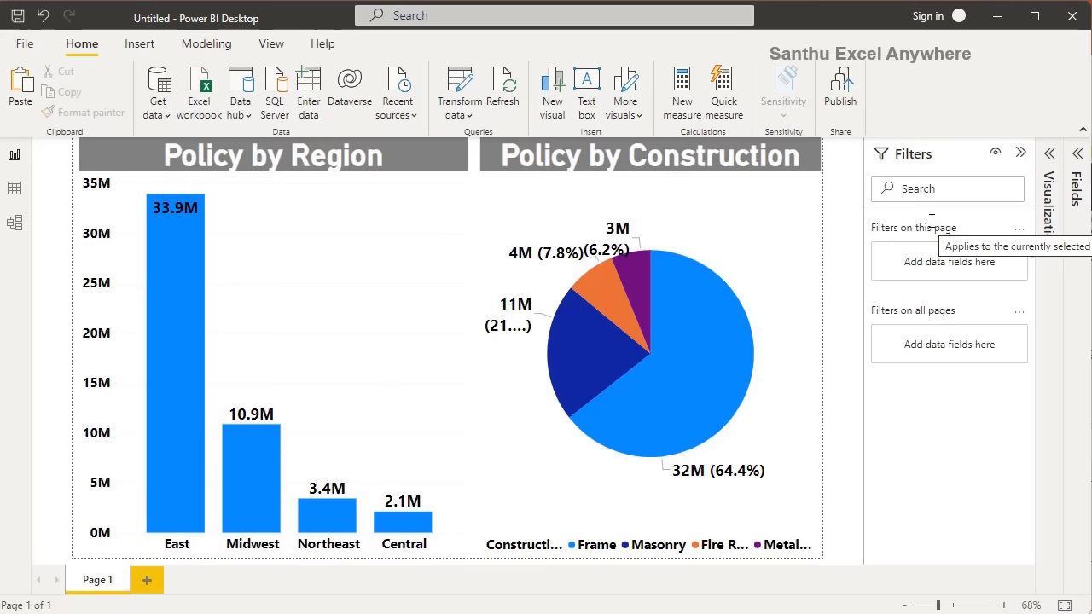
pyautogui.click(499, 196)
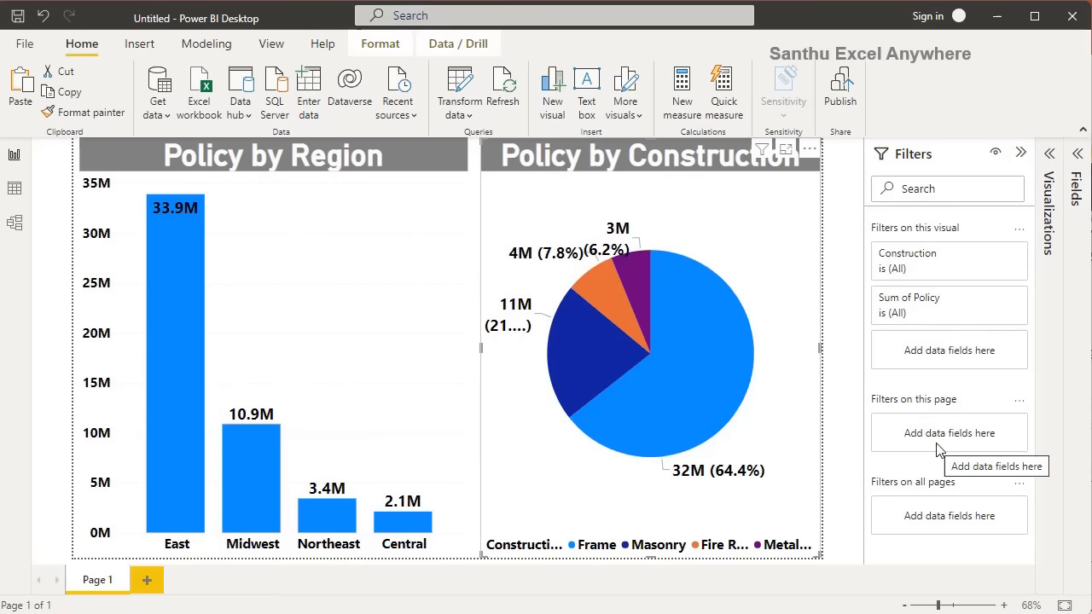
pyautogui.click(147, 581)
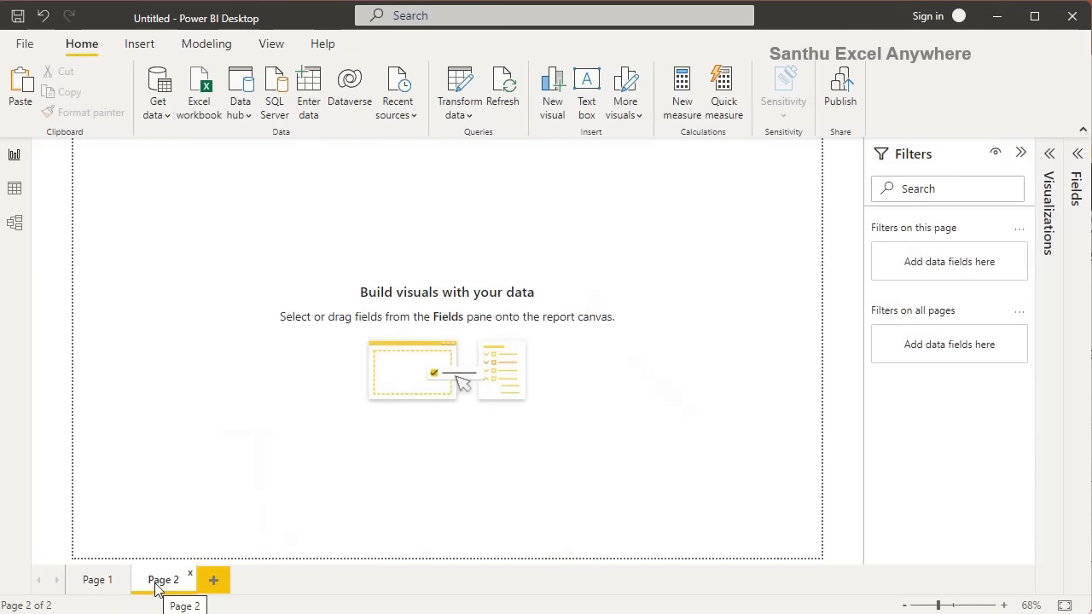
pyautogui.click(107, 587)
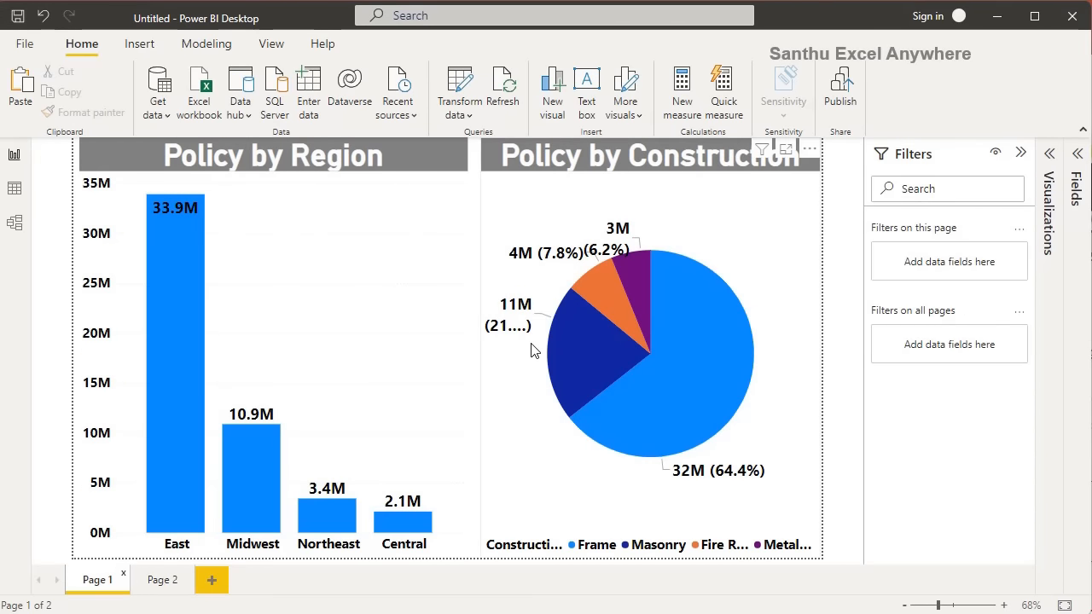
pyautogui.click(497, 248)
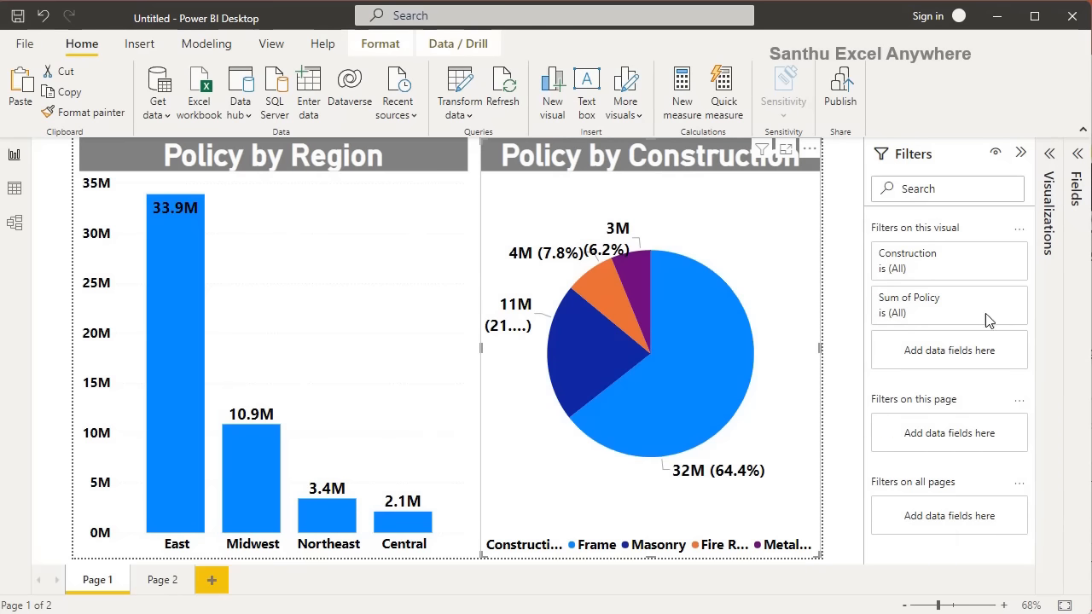
pyautogui.click(1020, 155)
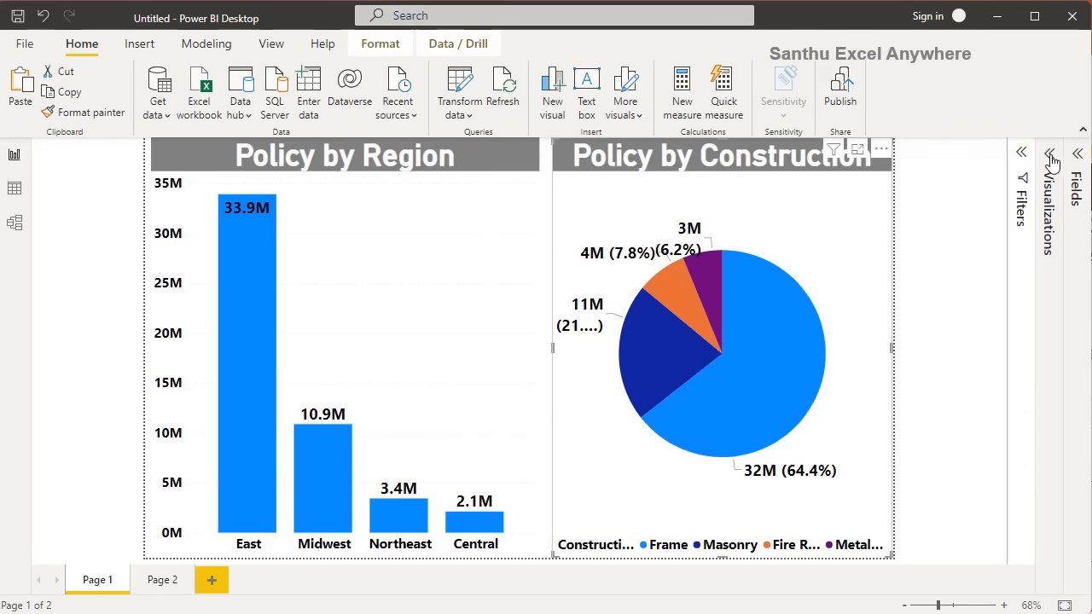
# Try out an empty stacked bar chart on Page 1 alongside the Data table's fields, and delete the chart.
pyautogui.click(1050, 155)
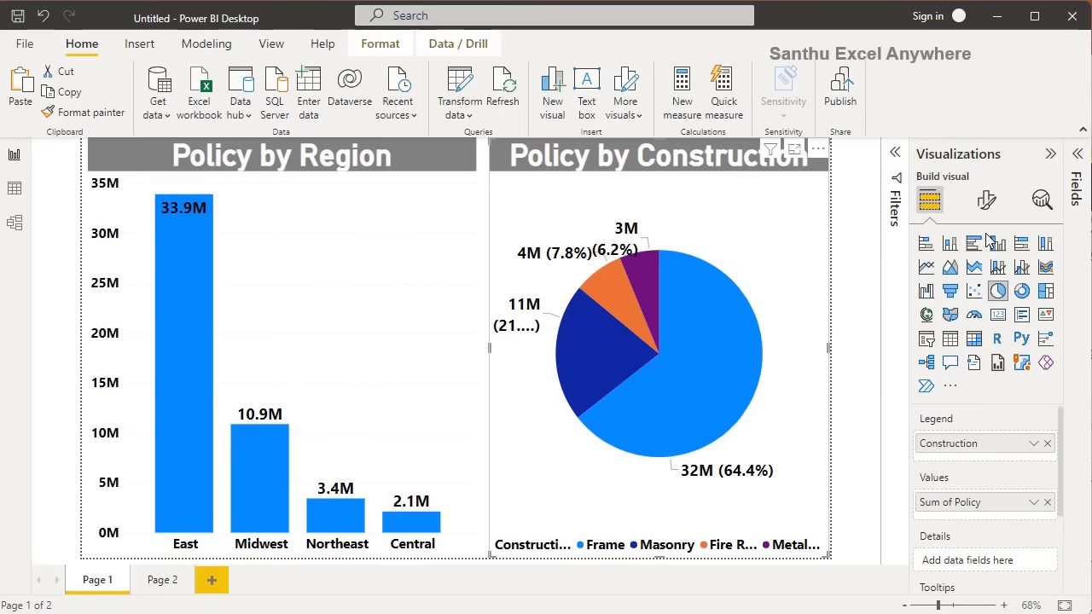
pyautogui.click(872, 247)
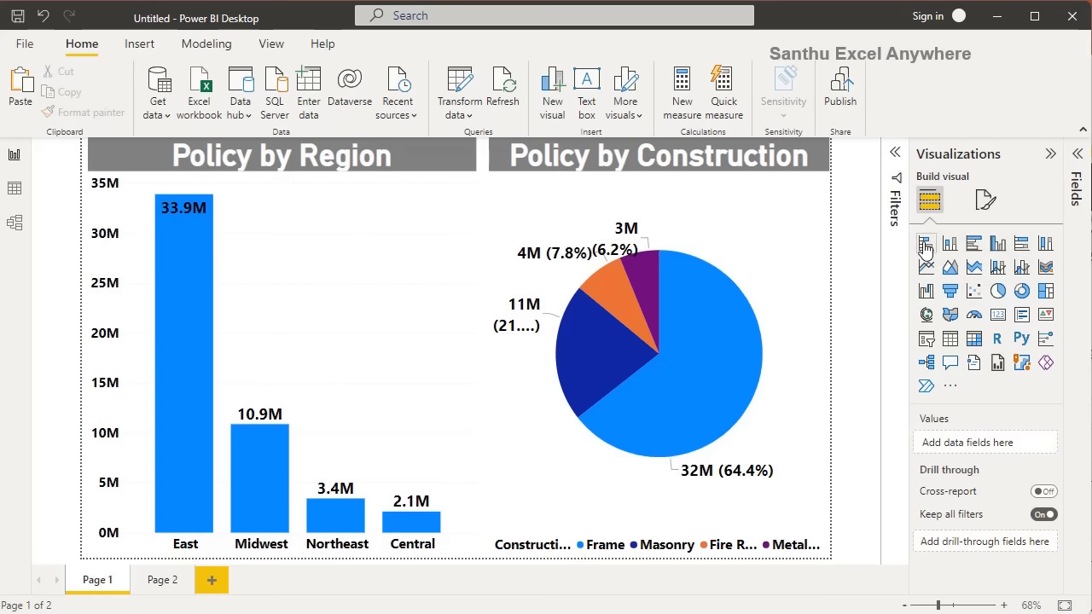
pyautogui.click(925, 245)
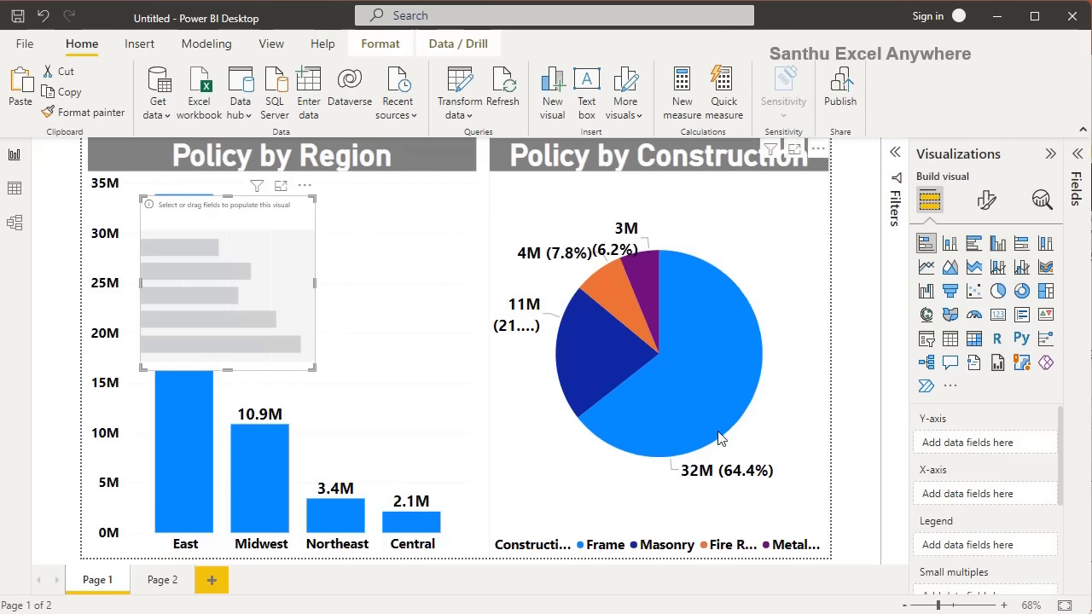
pyautogui.click(1077, 170)
pyautogui.click(950, 219)
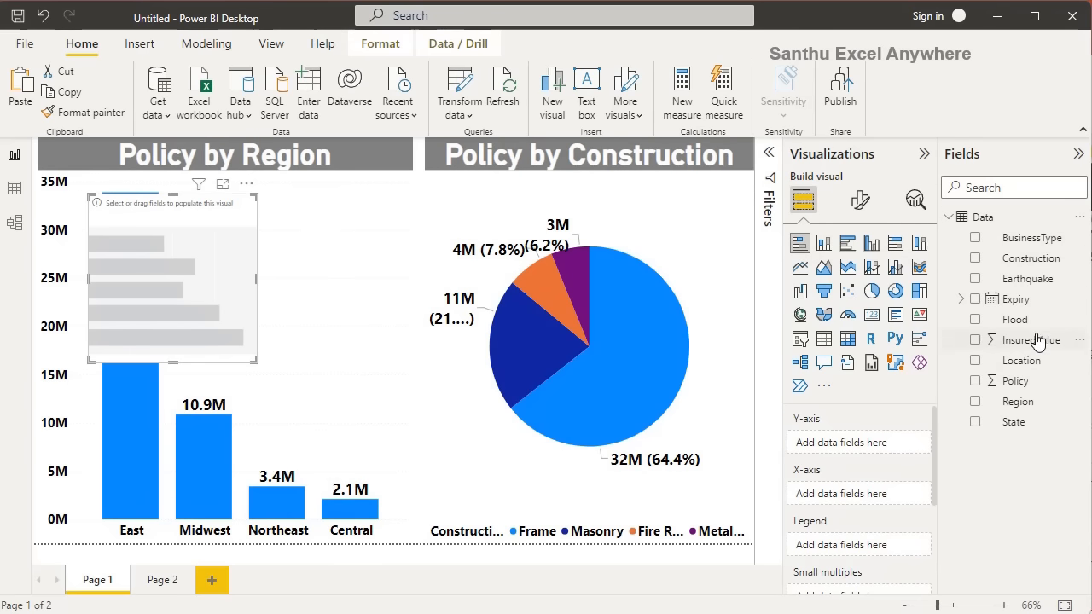
pyautogui.press('Delete')
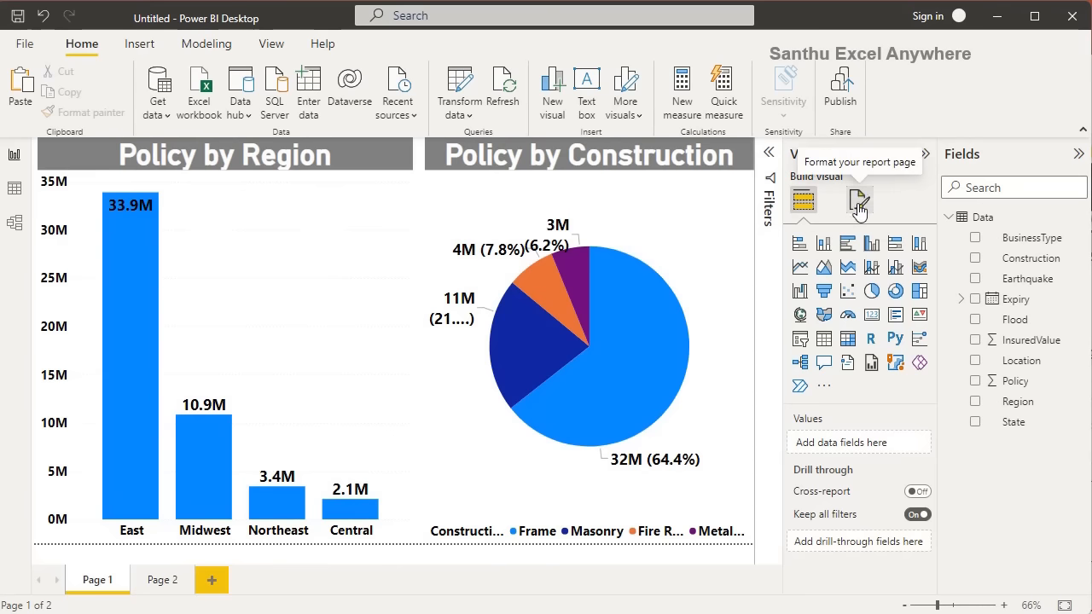
# Examine which fields of the Data table the Policy by Region chart uses.
pyautogui.click(342, 247)
pyautogui.click(925, 155)
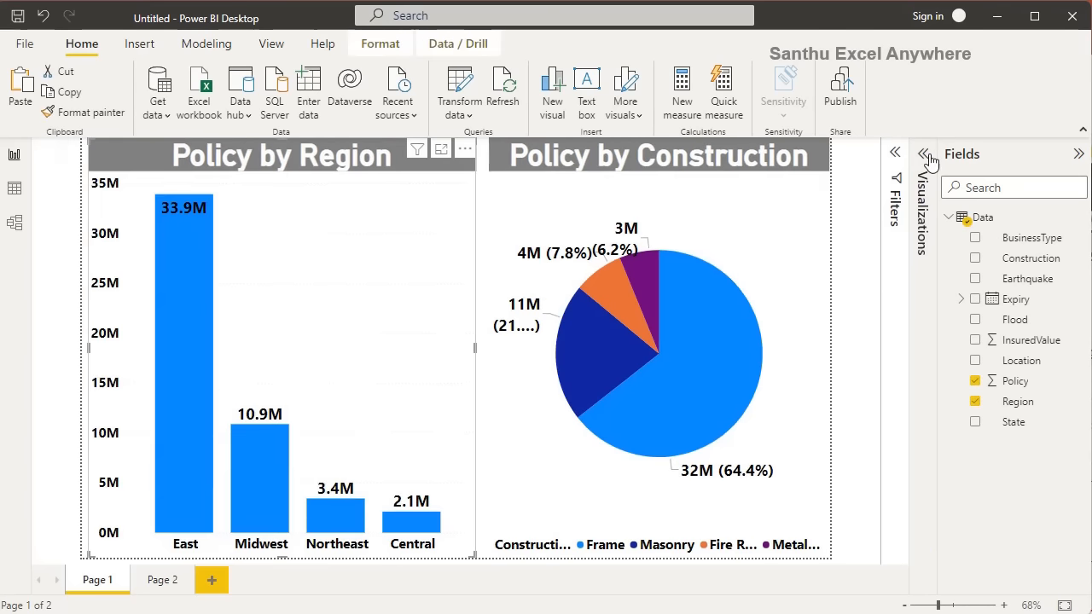
pyautogui.click(950, 218)
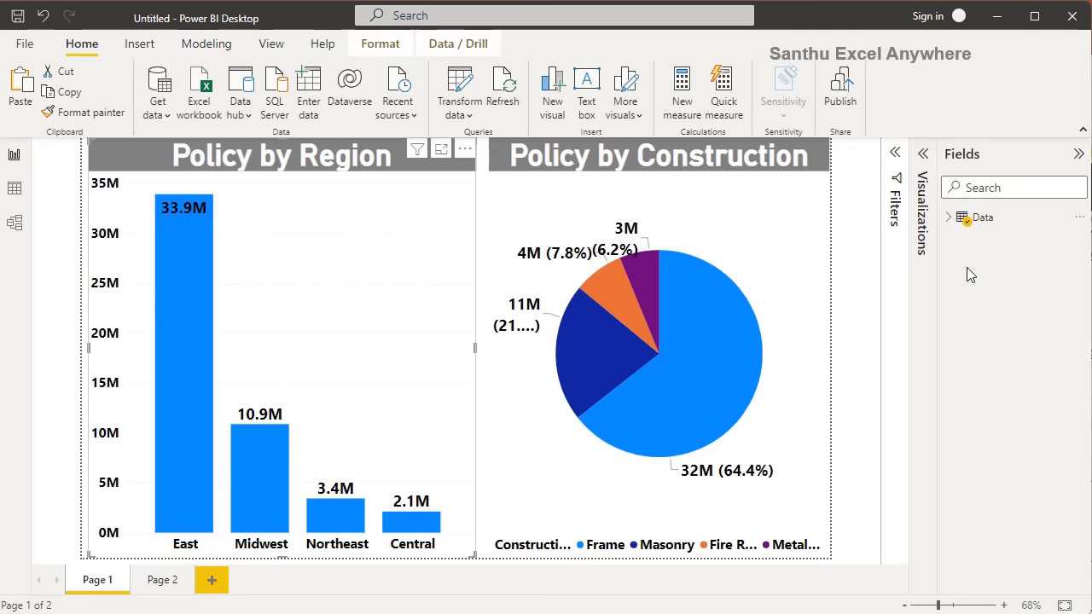
pyautogui.click(946, 219)
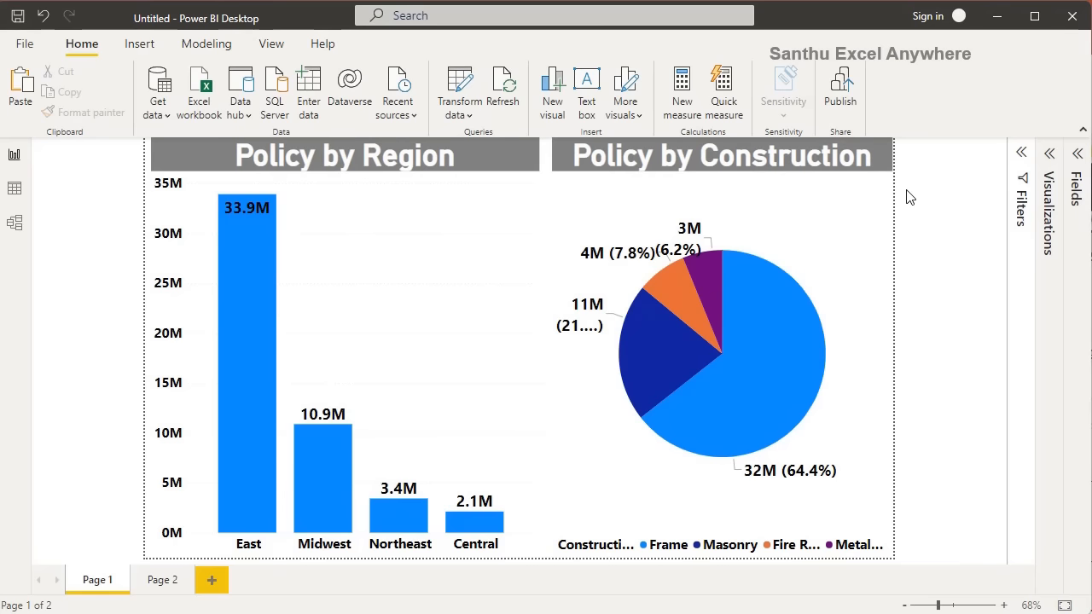
# Examine the options for transforming data and the common data sources available for getting data.
pyautogui.click(460, 116)
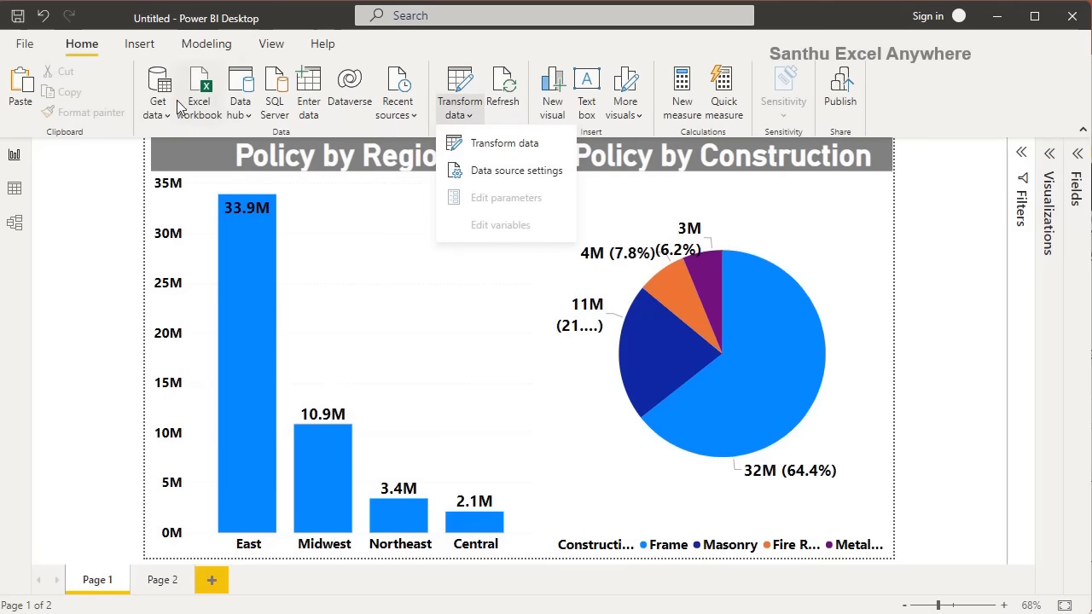
pyautogui.click(490, 147)
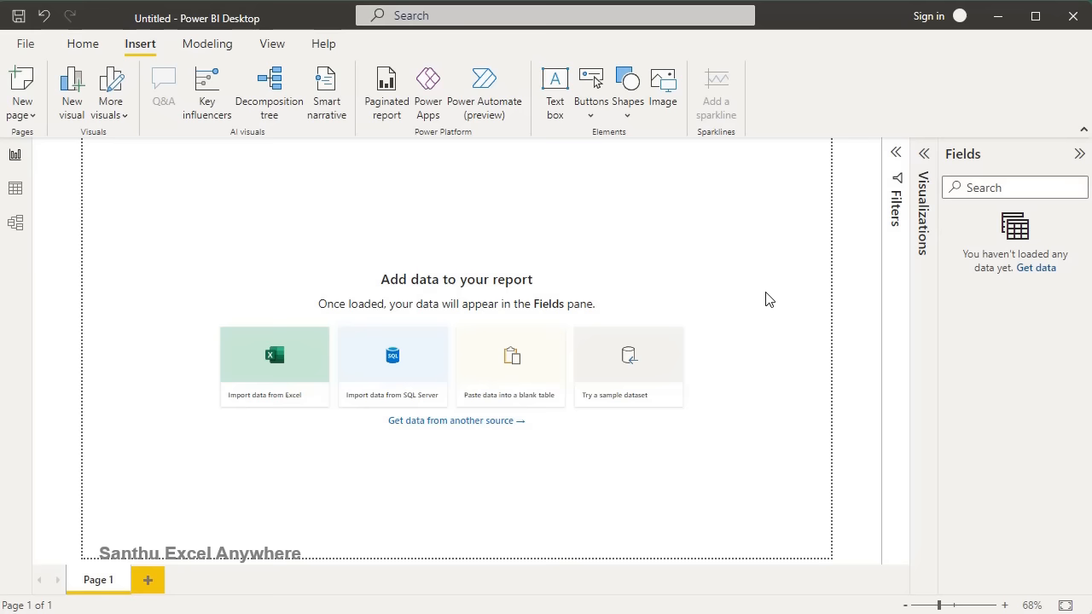
pyautogui.click(80, 49)
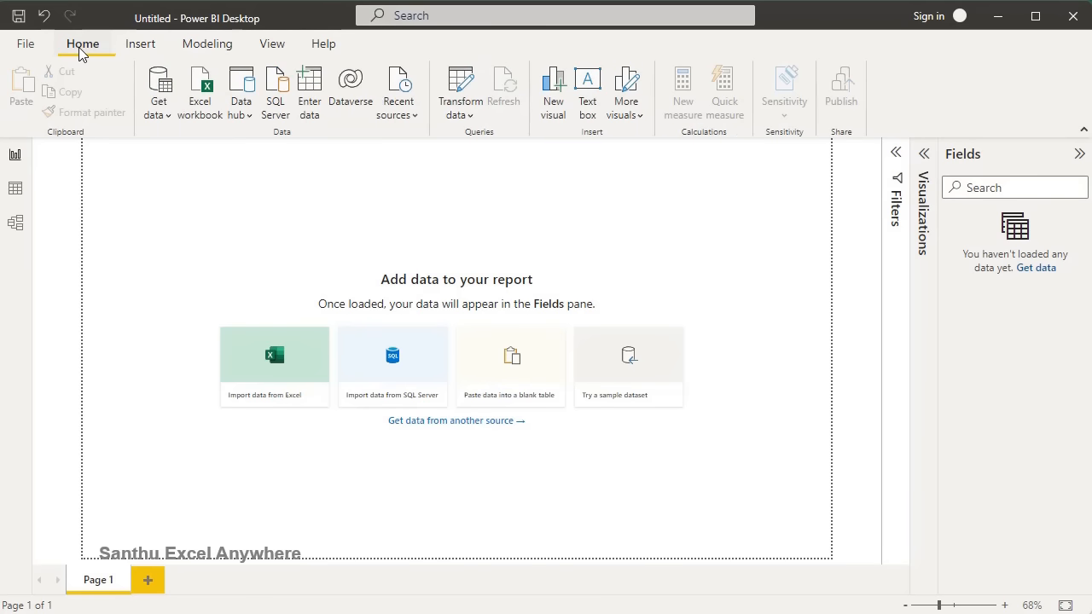
pyautogui.click(162, 117)
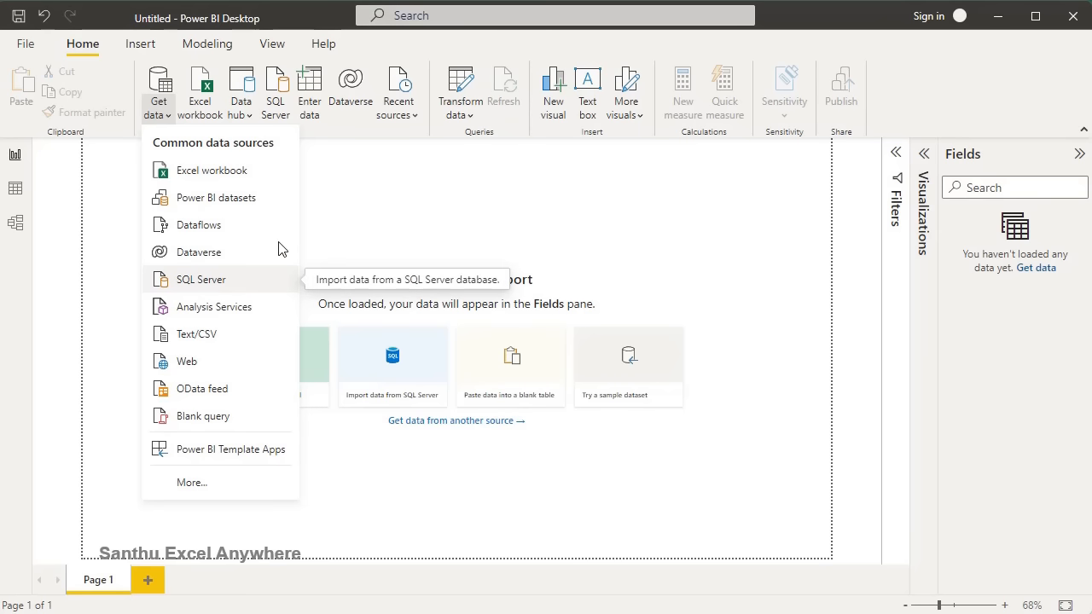
pyautogui.click(342, 206)
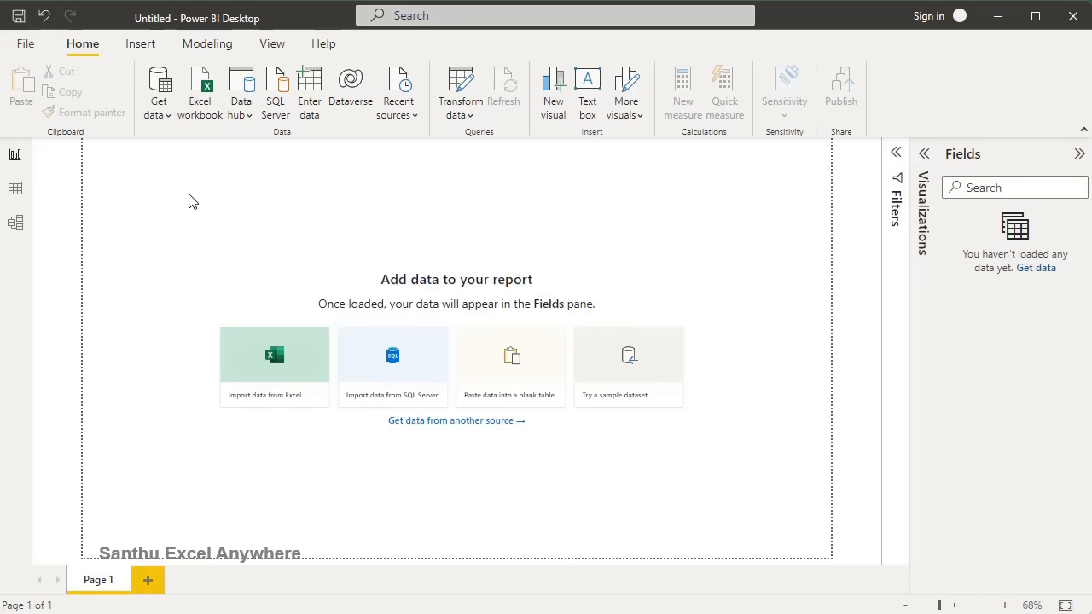
# Get data from the Excel workbook Power BI Training Participants.xlsx in Desktop\Power BI Training, and select its Data sheet for import.
pyautogui.click(166, 119)
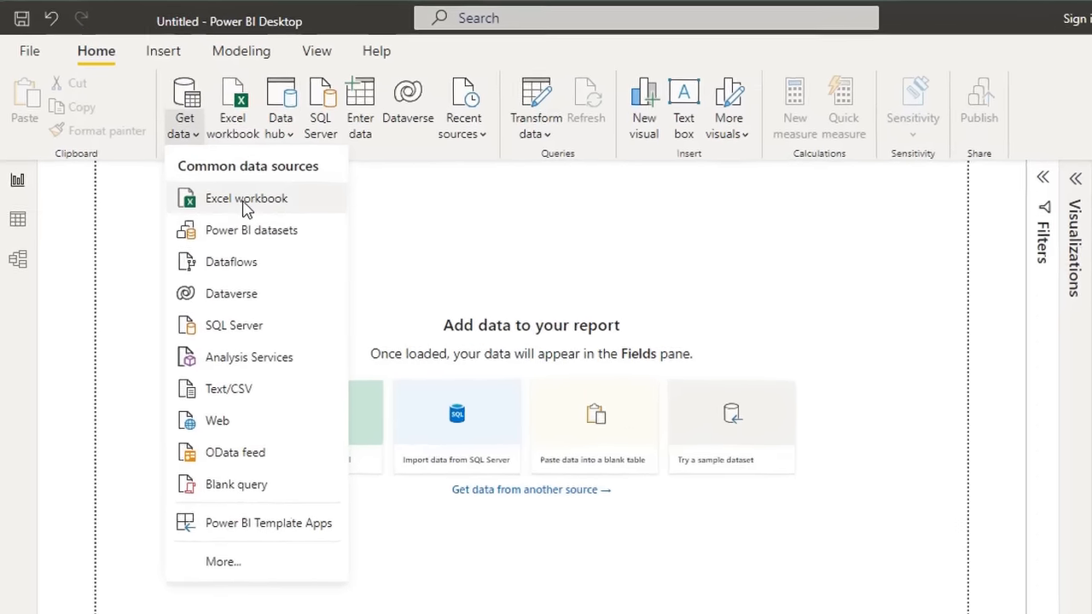
pyautogui.click(441, 272)
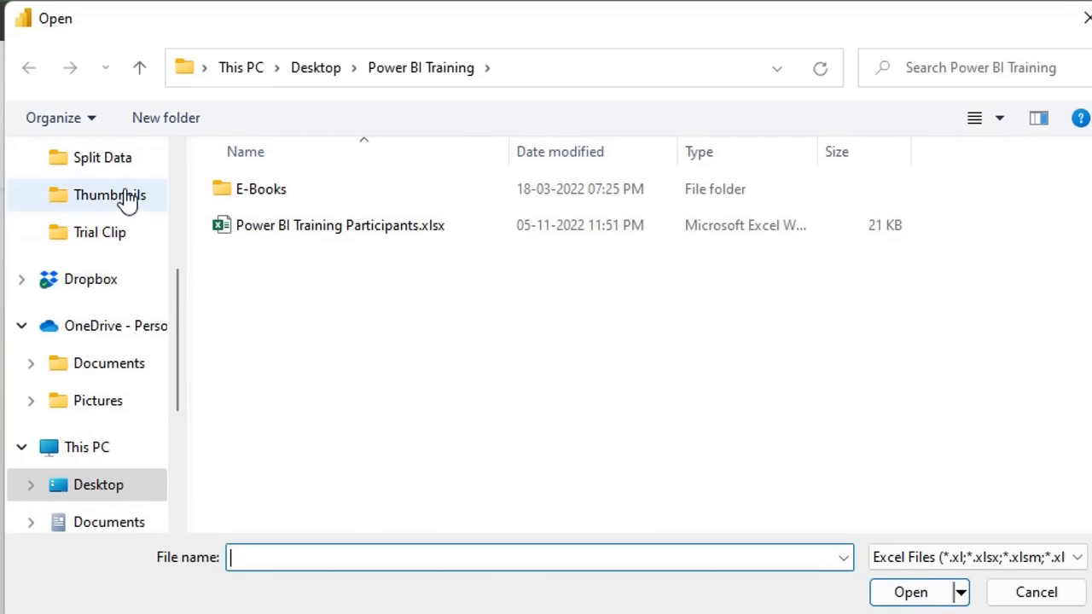
pyautogui.scroll(3, 128, 195)
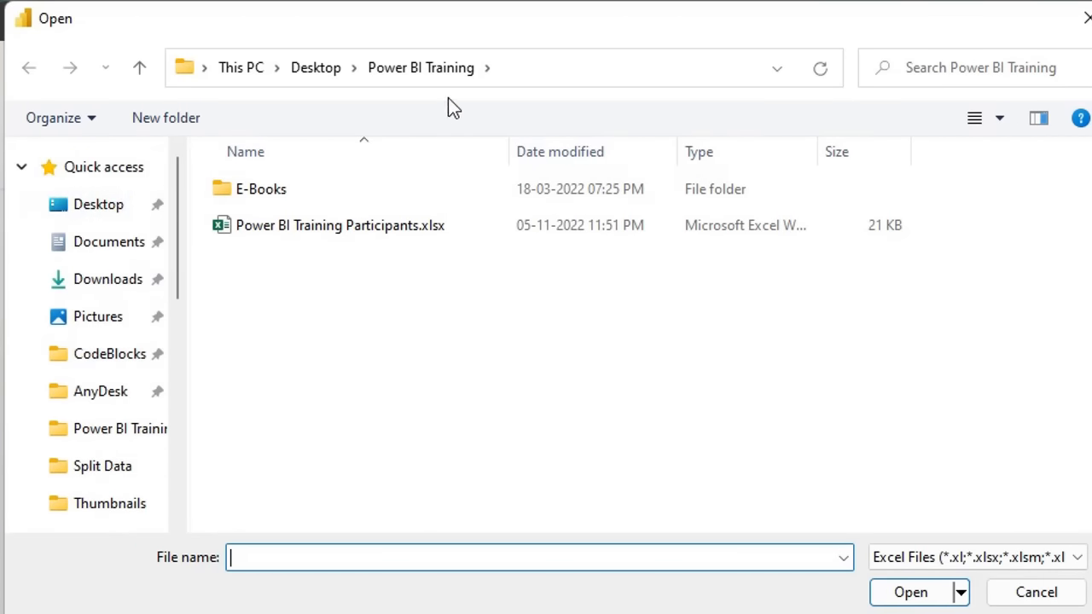
pyautogui.click(314, 70)
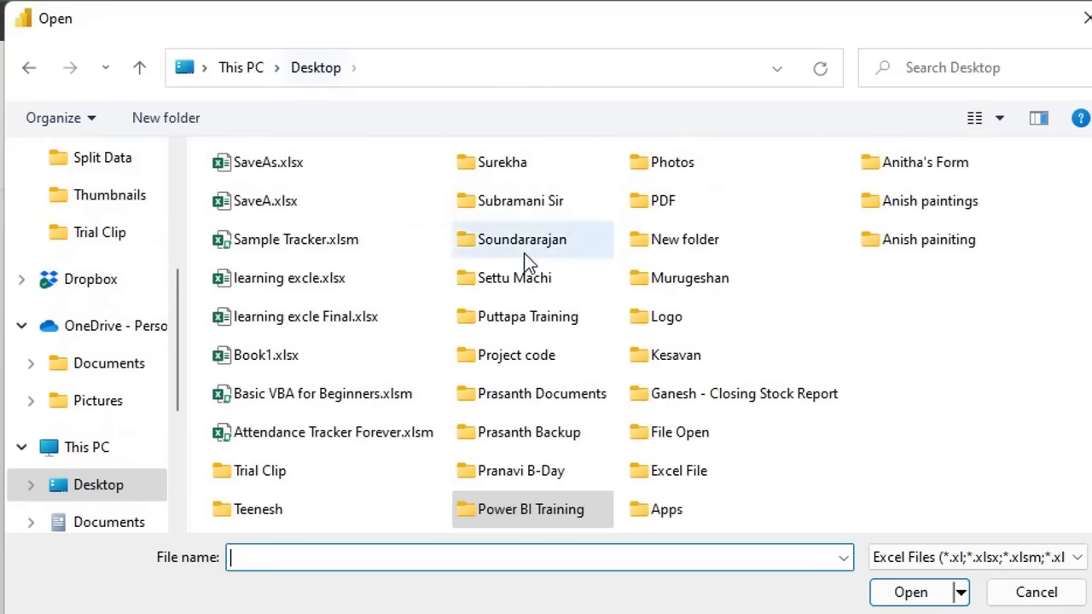
pyautogui.doubleClick(542, 523)
pyautogui.click(297, 228)
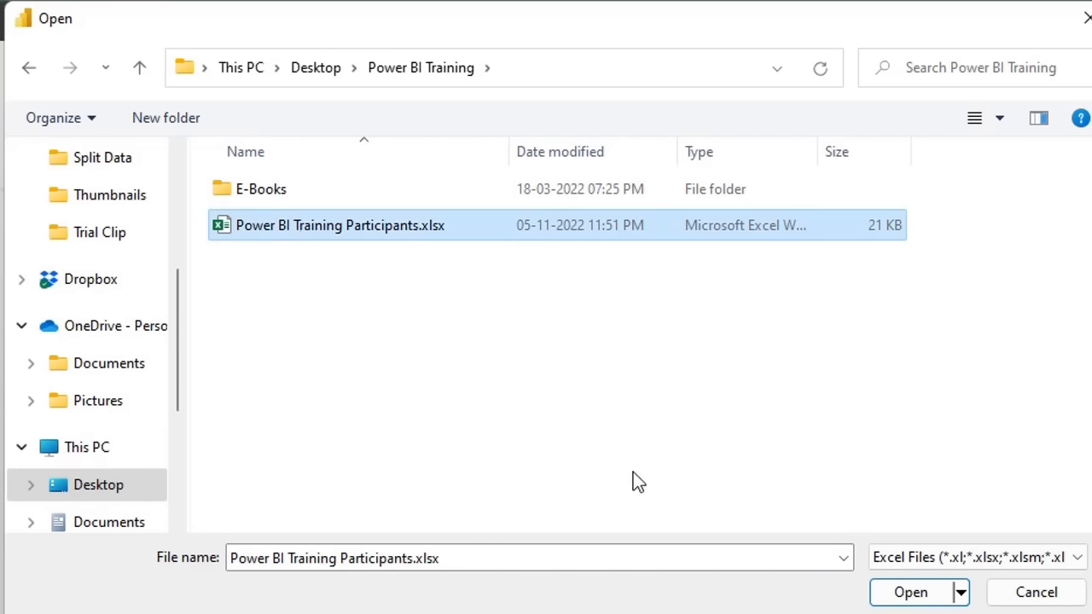
pyautogui.click(908, 593)
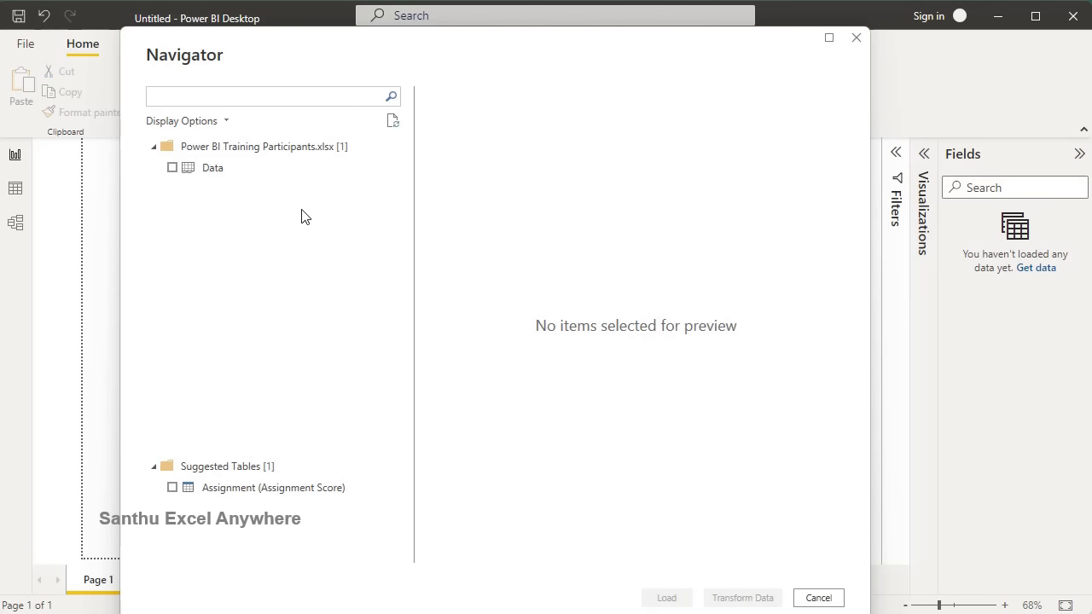
pyautogui.click(172, 168)
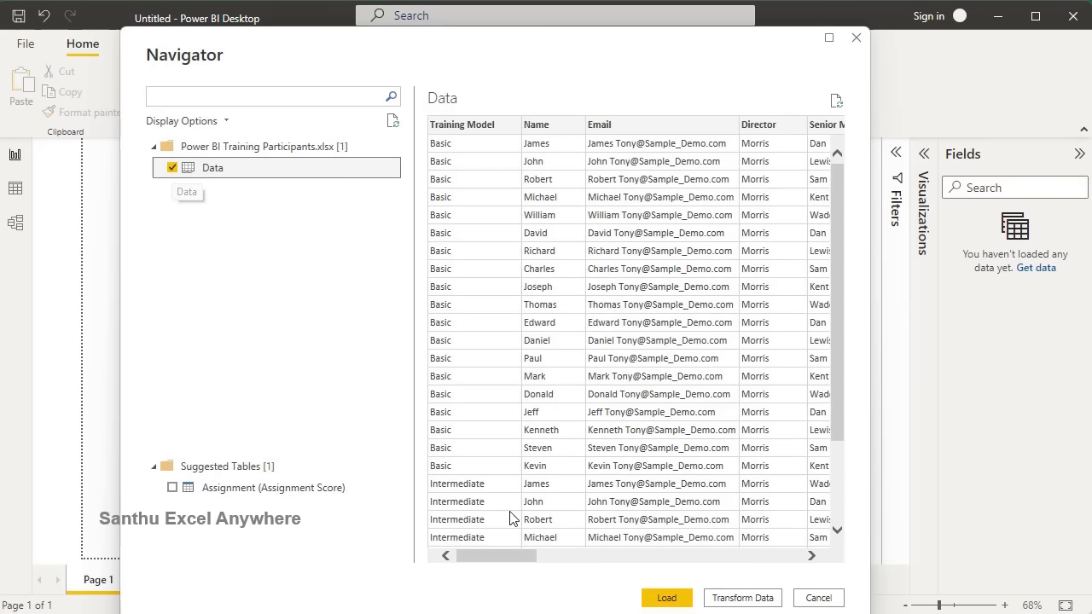
pyautogui.moveTo(492, 565); pyautogui.dragTo(463, 568)
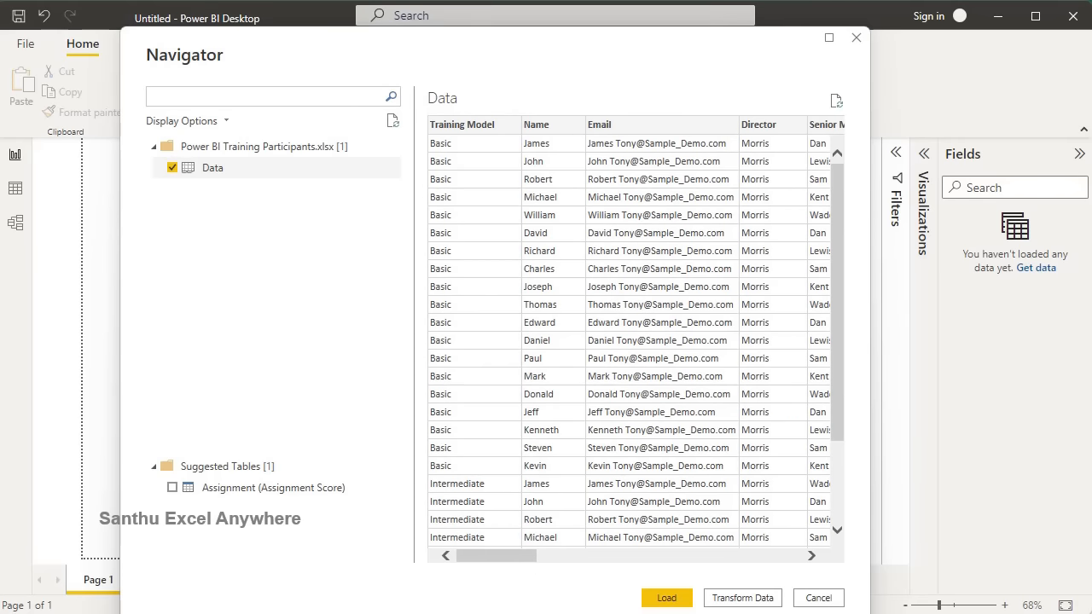
# Switch to the Power BI Training folder in File Explorer and open Power BI Training Participants.xlsx in Excel to inspect the source data.
pyautogui.hotkey('alt', 'Tab')
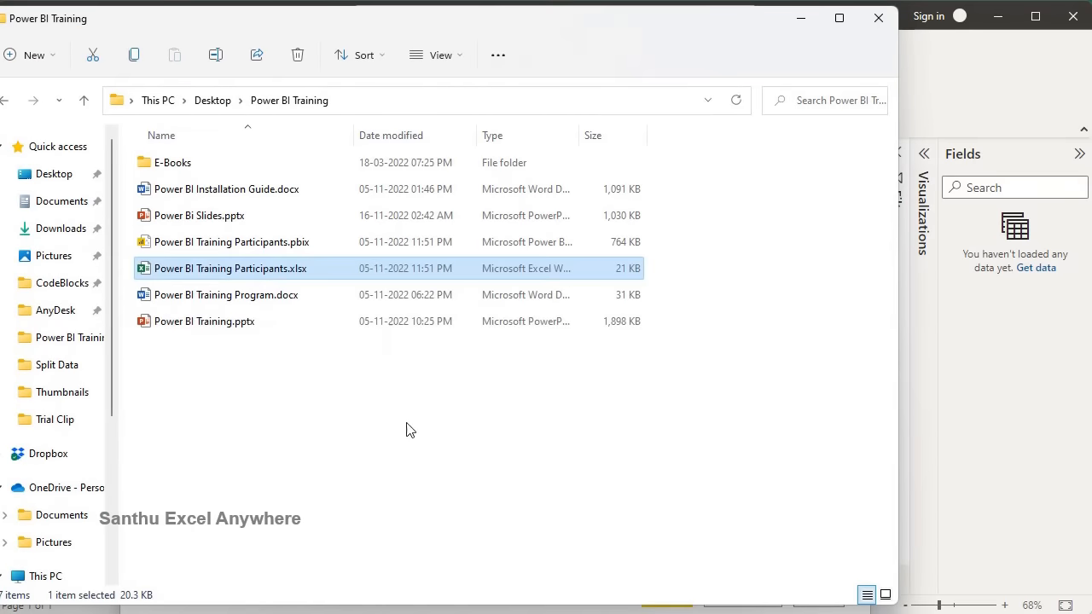
pyautogui.doubleClick(188, 267)
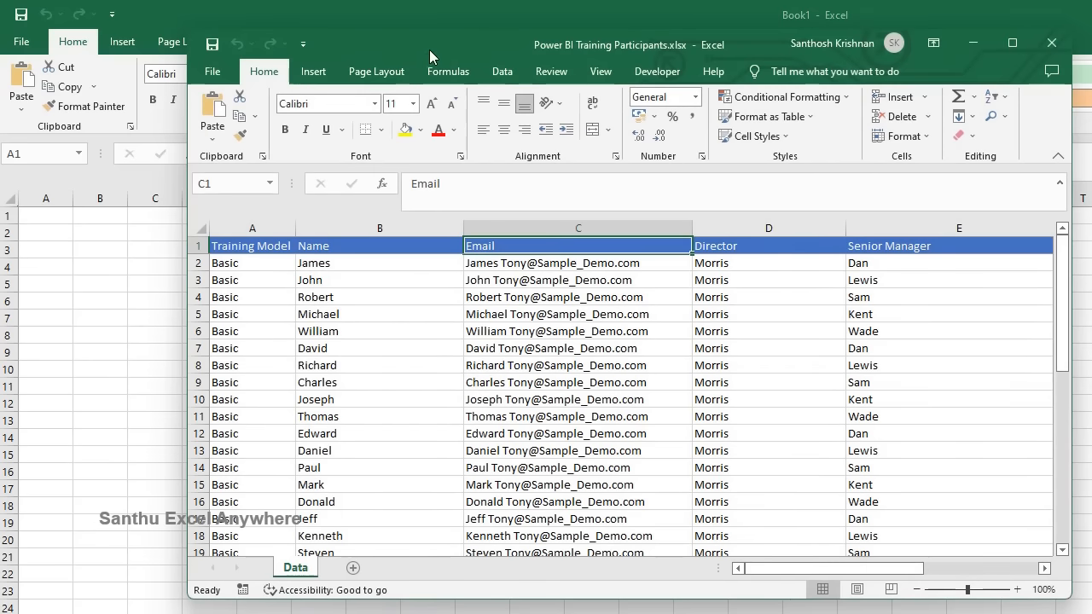
# Look through the header columns of the Data sheet, starting from Training Model, and close Power BI Training Participants.xlsx.
pyautogui.moveTo(429, 49); pyautogui.dragTo(339, 17)
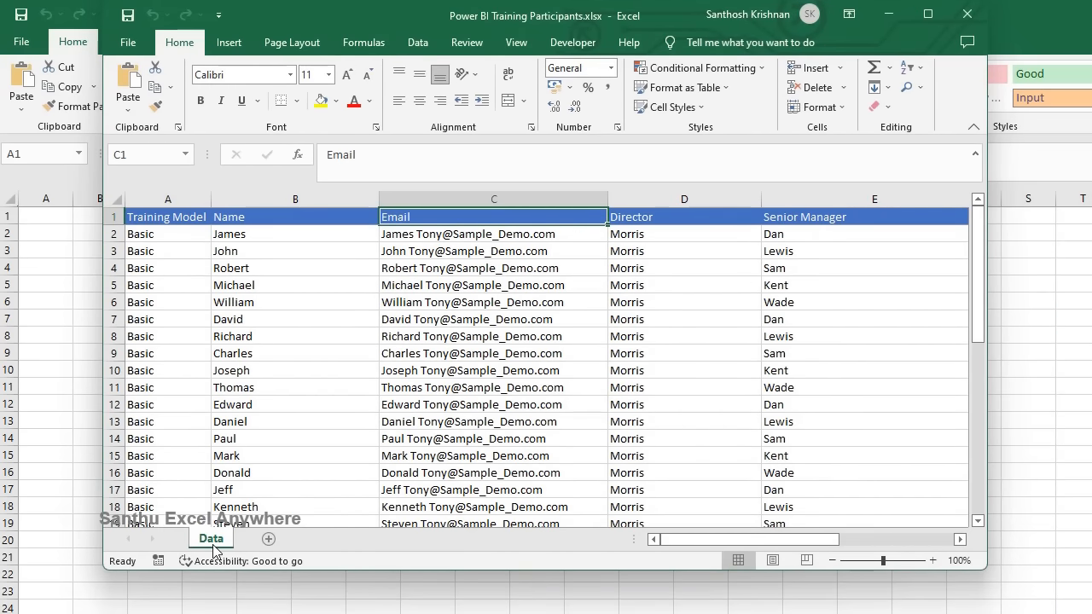
pyautogui.click(169, 216)
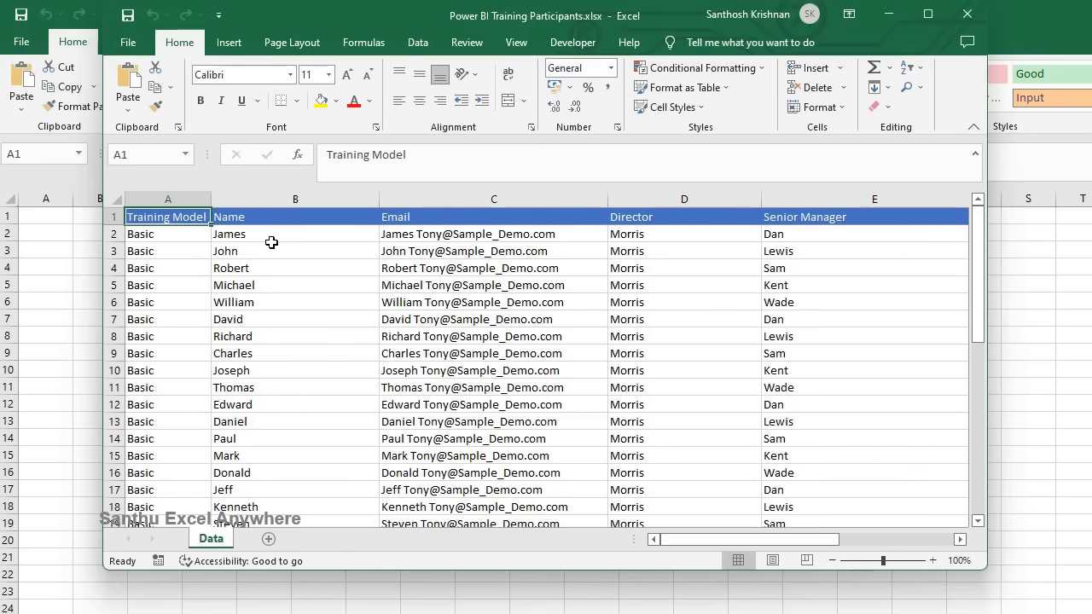
pyautogui.press('Right')
pyautogui.press('Right')
pyautogui.press('Right')
pyautogui.press('Right')
pyautogui.press('Right')
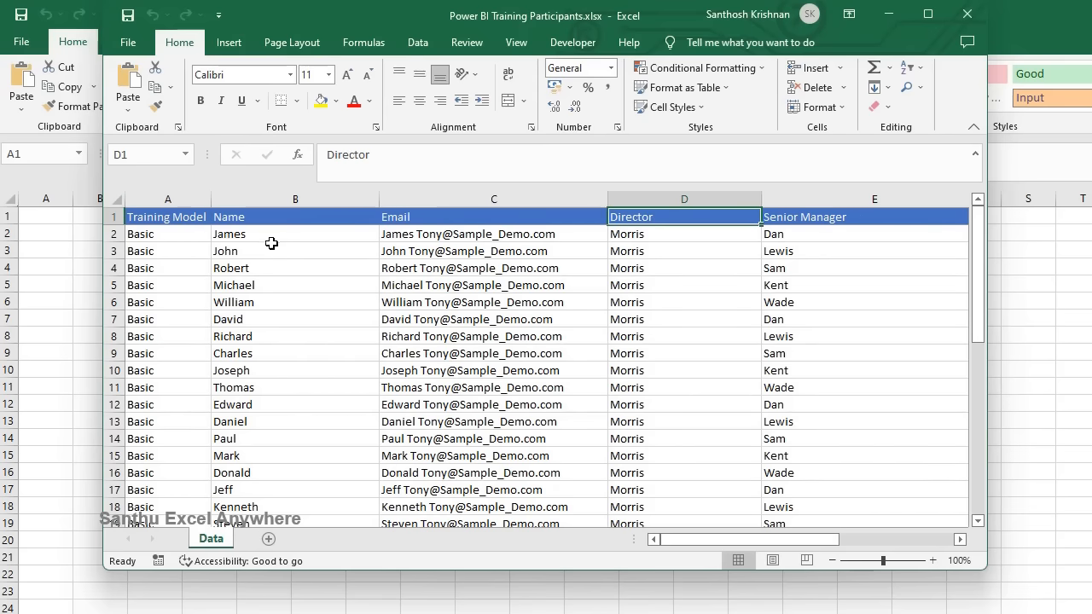
pyautogui.click(967, 14)
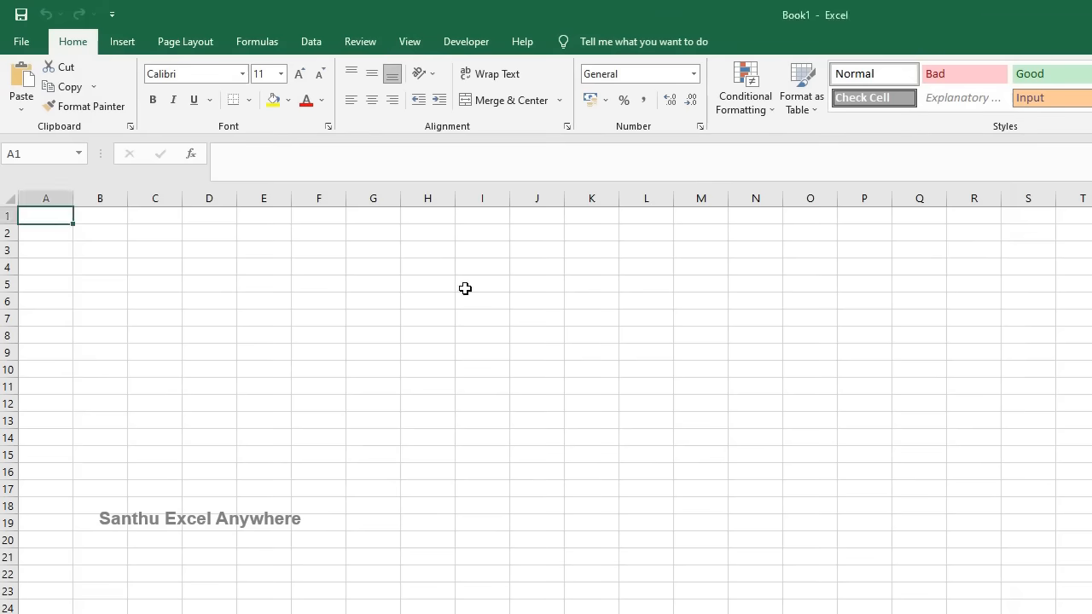
# Switch back to Power BI Desktop and load the Data sheet of Power BI Training Participants.xlsx.
pyautogui.hotkey('alt', 'Tab')
pyautogui.hotkey('alt', 'Tab')
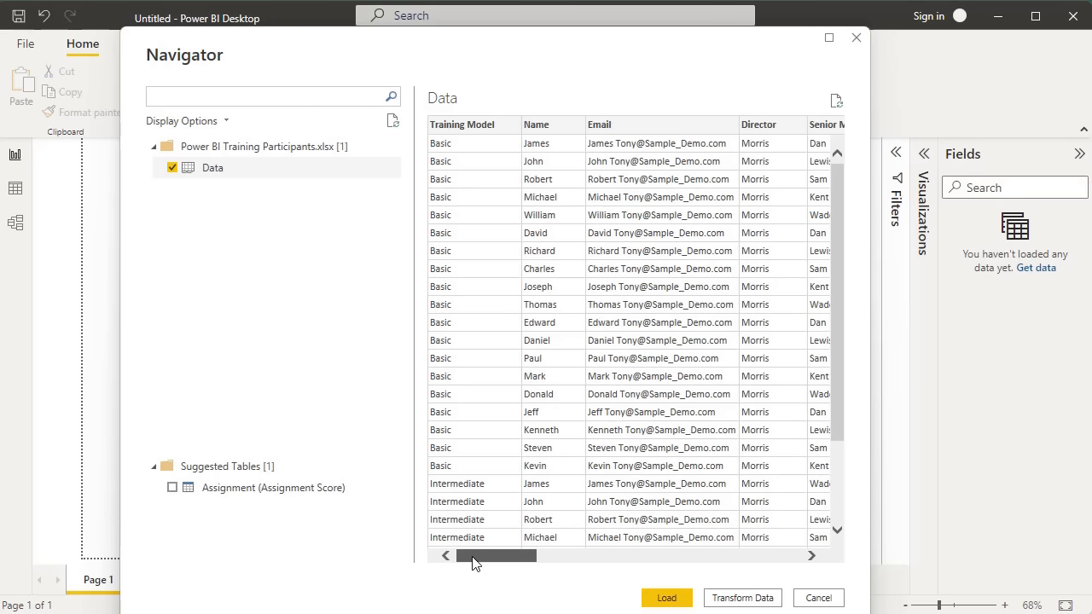
pyautogui.moveTo(480, 563)
pyautogui.mouseDown()
pyautogui.moveTo(618, 560)
pyautogui.moveTo(500, 560)
pyautogui.mouseUp()
pyautogui.moveTo(531, 66); pyautogui.dragTo(523, 58)
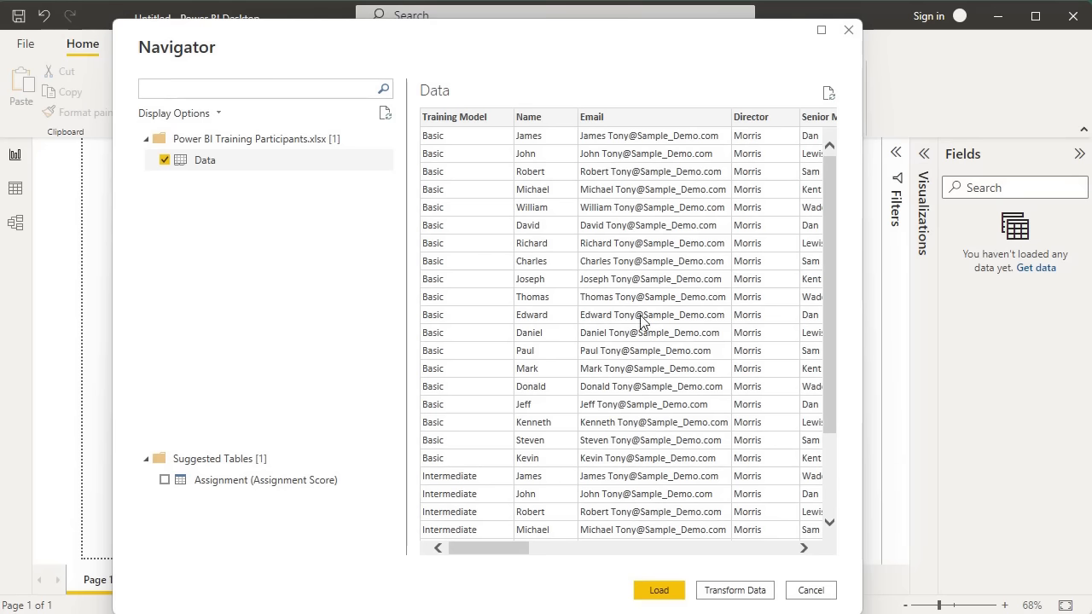
pyautogui.click(657, 590)
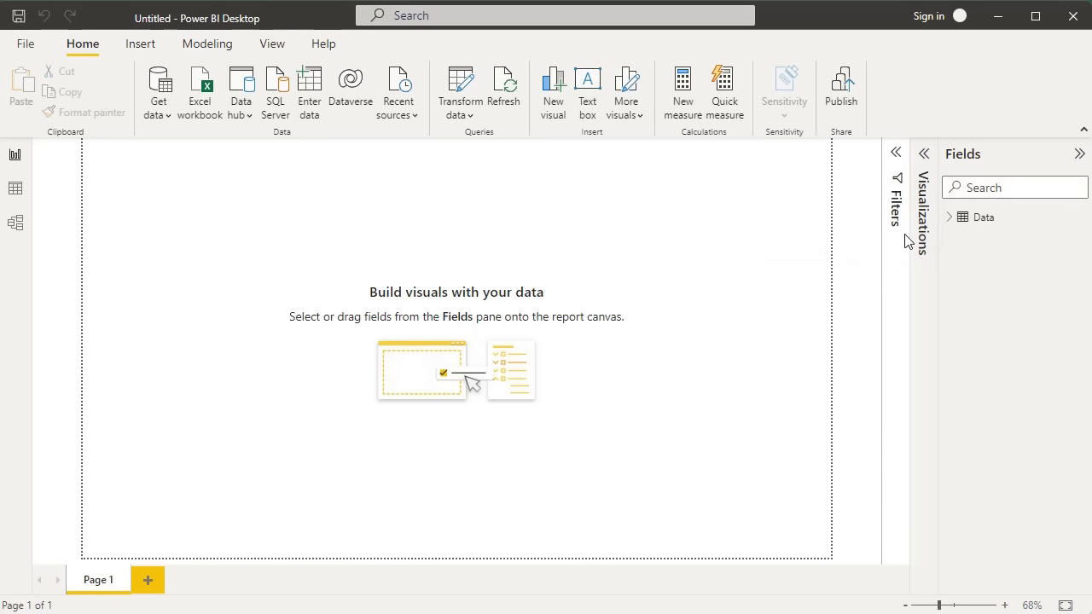
# Expand the Data table, its Date field and the Date Hierarchy to examine the loaded fields.
pyautogui.click(947, 216)
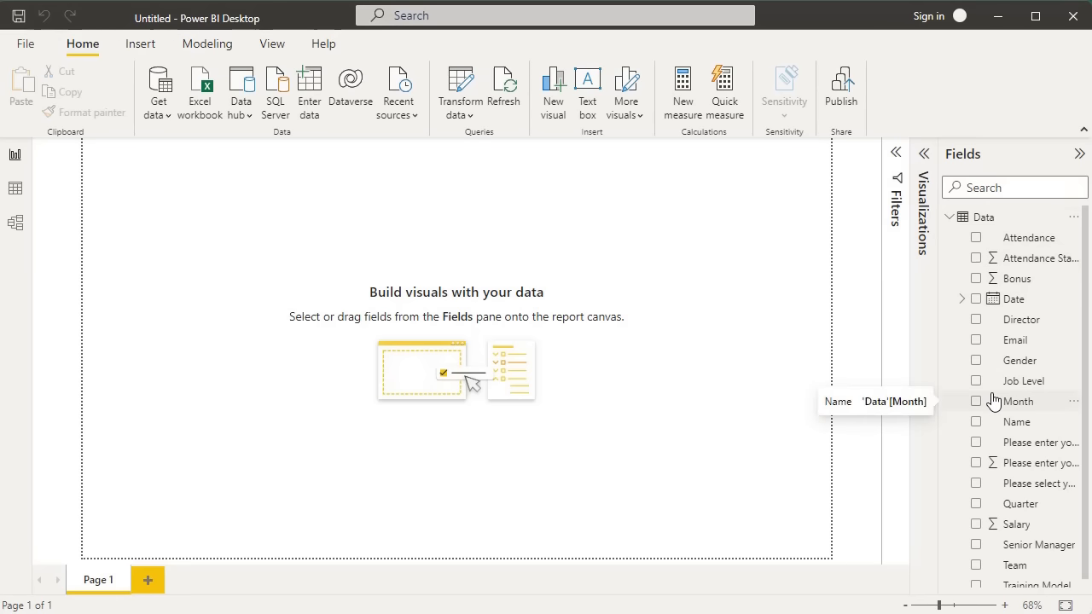
pyautogui.click(963, 300)
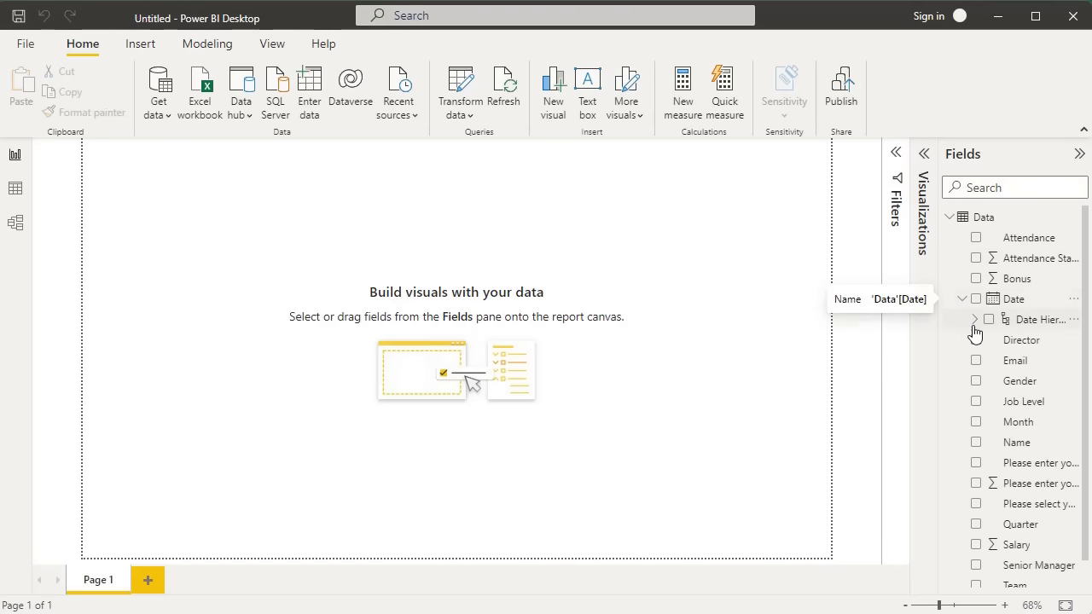
pyautogui.click(975, 321)
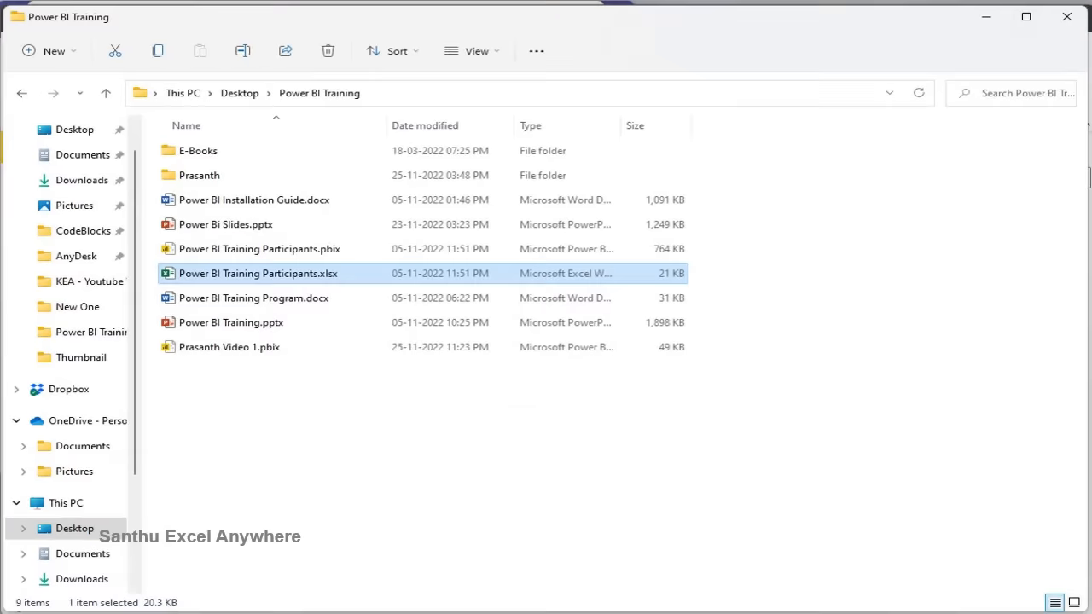
# Open Power BI Training Participants.xlsx from the Power BI Training folder in Excel and inspect the headers from Senior Manager to Attendance Status.
pyautogui.click(524, 423)
pyautogui.doubleClick(345, 281)
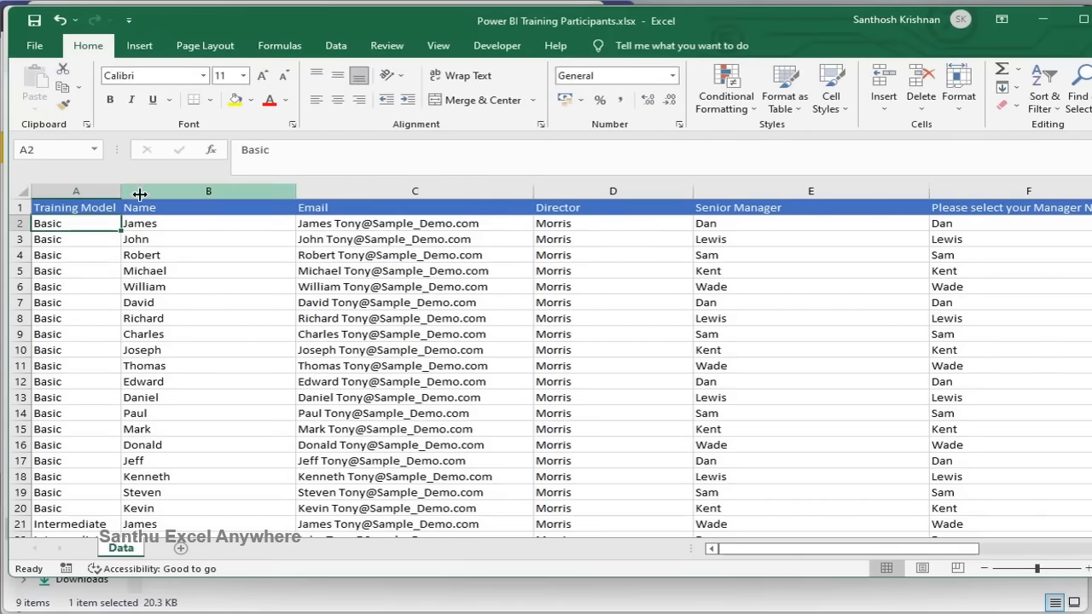
pyautogui.click(742, 212)
pyautogui.press('Right')
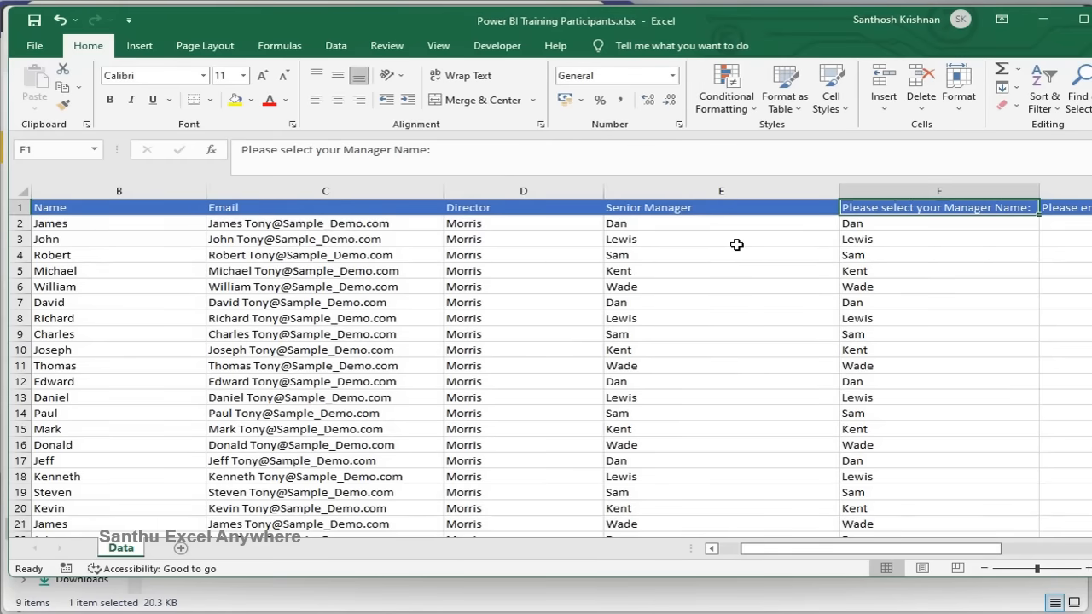
pyautogui.press('Right')
pyautogui.press('Right')
pyautogui.press('Right')
pyautogui.press('Right')
pyautogui.press('Right')
pyautogui.press('Right')
pyautogui.press('Right')
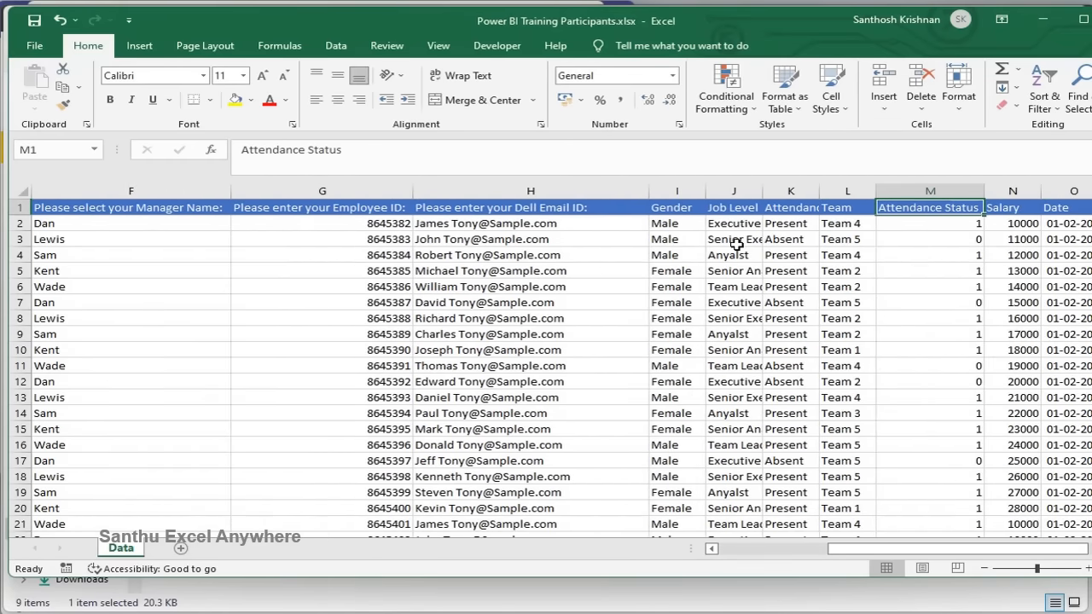
pyautogui.press('Left')
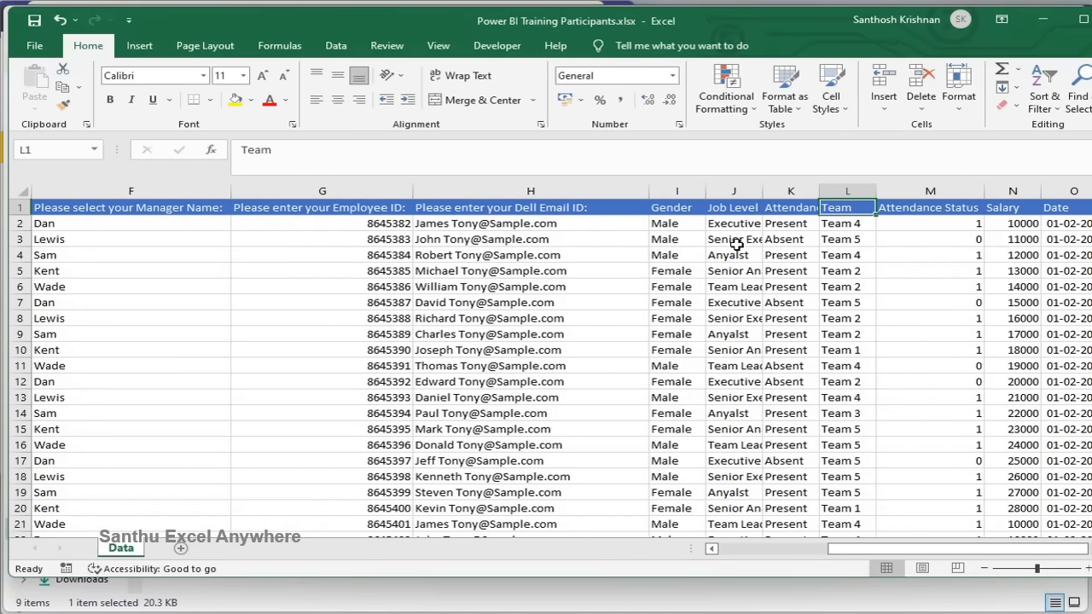
# Add filters to the header row of the Data sheet, working from the Team column.
pyautogui.hotkey('ctrl', 'shift', 'Down')
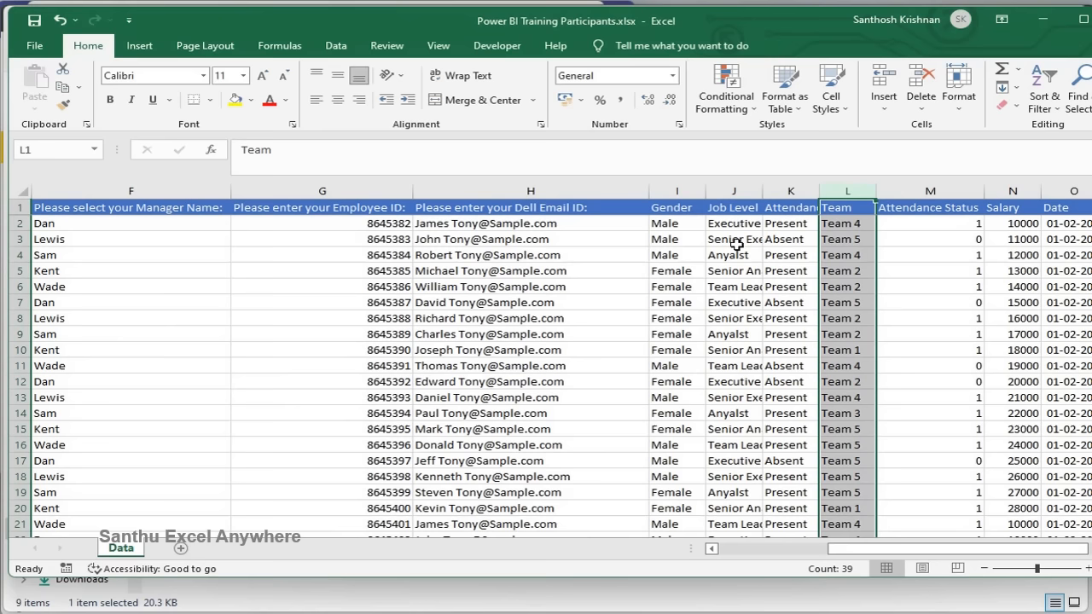
pyautogui.click(845, 240)
pyautogui.click(335, 45)
pyautogui.hotkey('ctrl', 'Up')
pyautogui.click(574, 85)
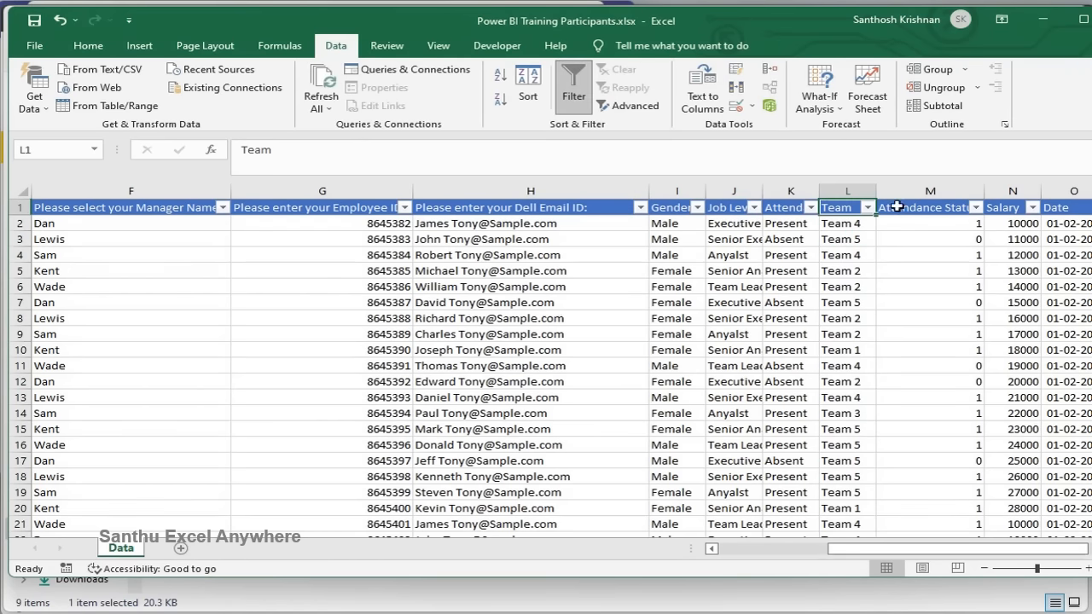
# Filter the Team column to Team 1 only and select the filtered Team cells to check their count.
pyautogui.click(867, 208)
pyautogui.click(691, 382)
pyautogui.click(691, 395)
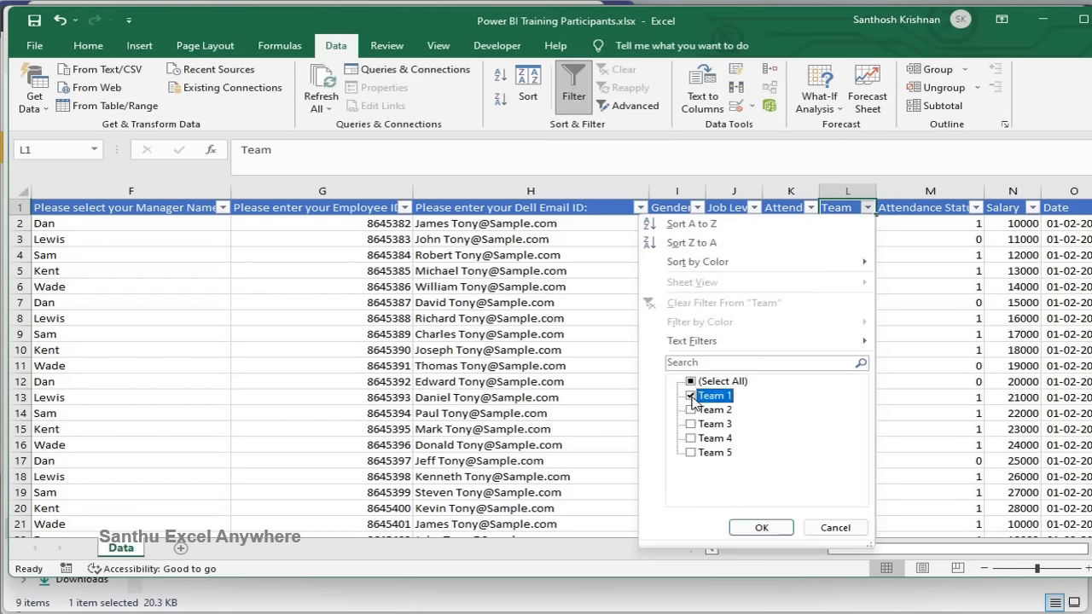
pyautogui.click(761, 528)
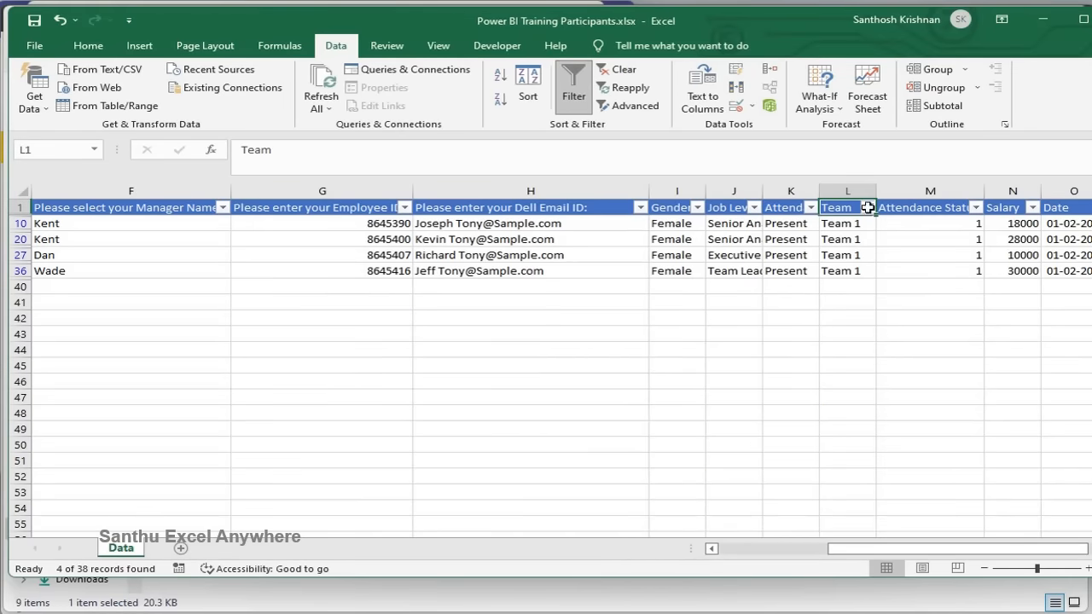
pyautogui.click(847, 190)
pyautogui.click(841, 225)
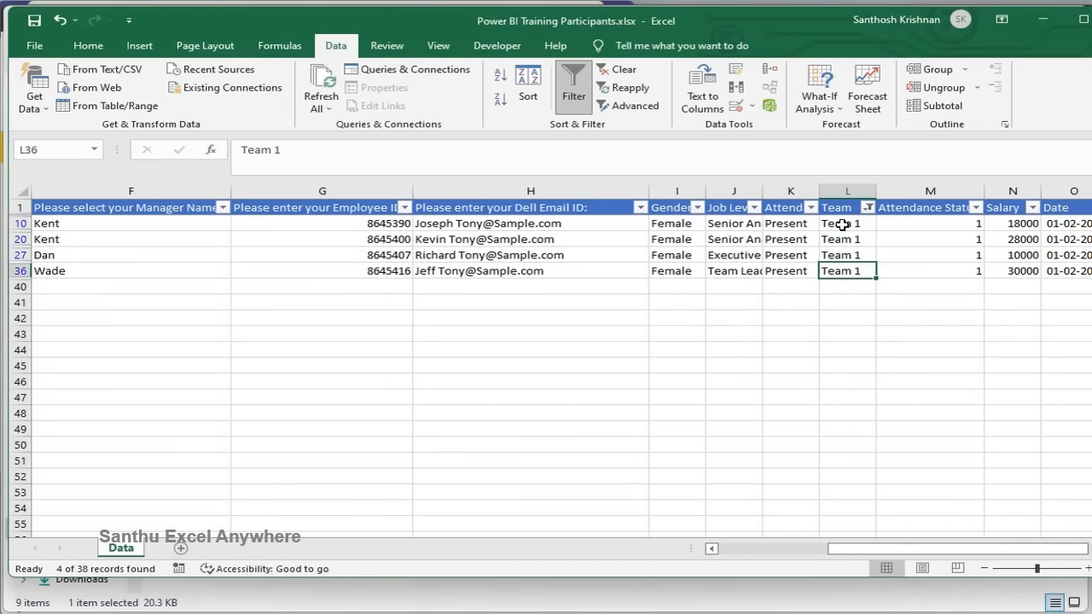
pyautogui.hotkey('ctrl', 'shift', 'Down')
# Change the Team filter to Team 2 only and select the filtered Team cells to check their count.
pyautogui.click(867, 207)
pyautogui.click(715, 396)
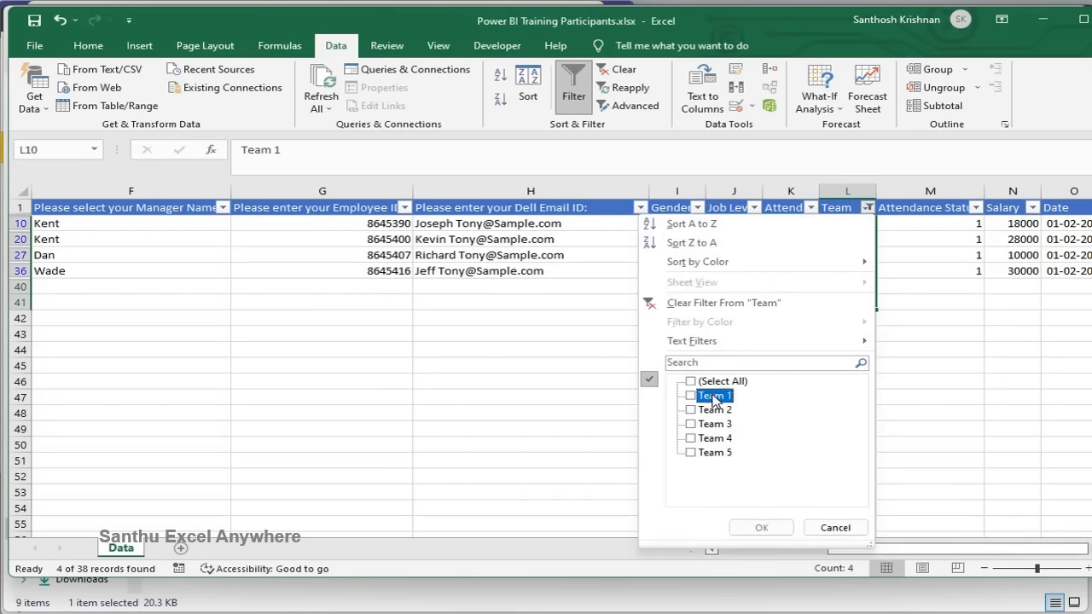
pyautogui.click(715, 411)
pyautogui.click(761, 527)
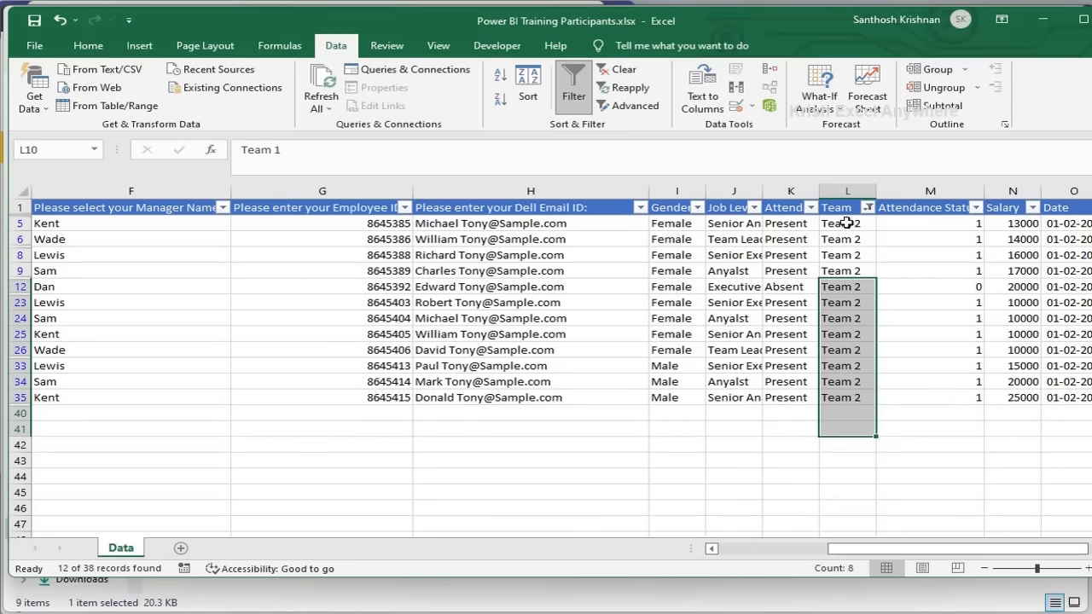
pyautogui.moveTo(828, 222); pyautogui.dragTo(845, 419)
pyautogui.click(765, 424)
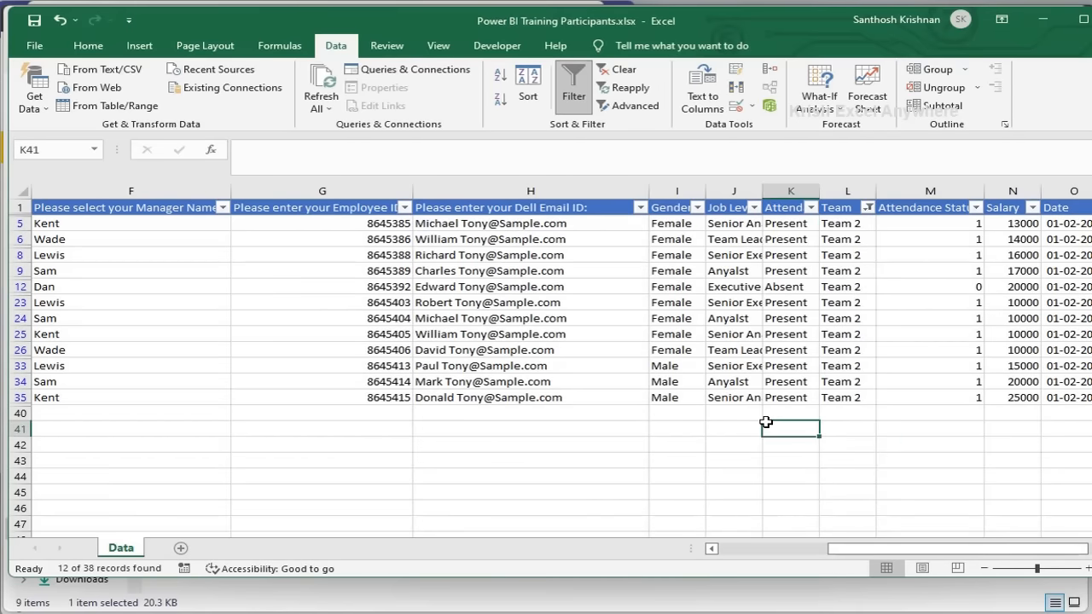
# Clear the filter from the Team column, and minimize Excel and File Explorer to return to Power BI Desktop.
pyautogui.click(867, 207)
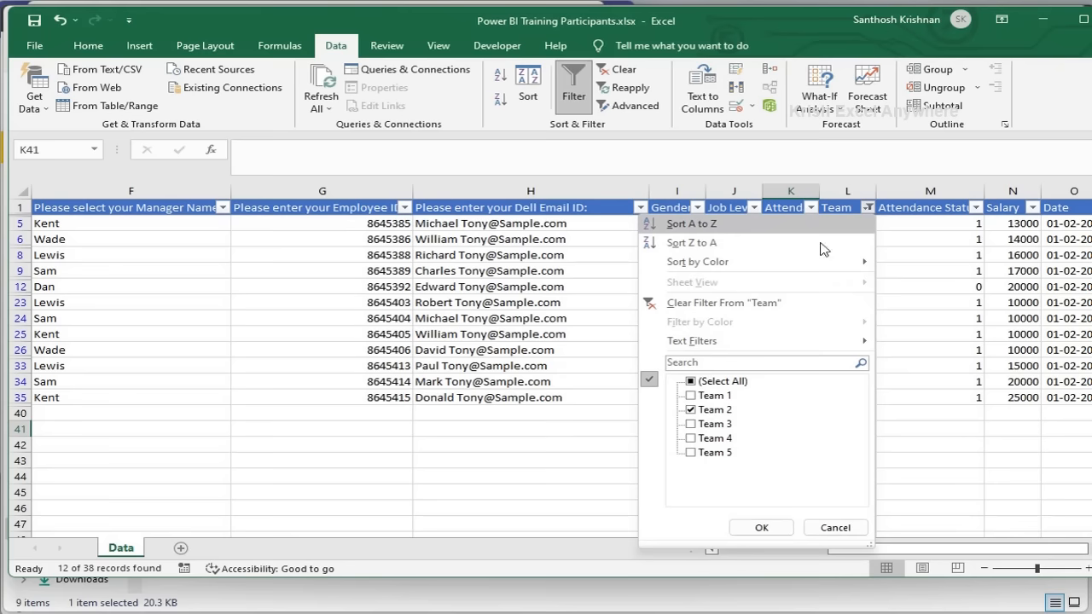
pyautogui.click(744, 300)
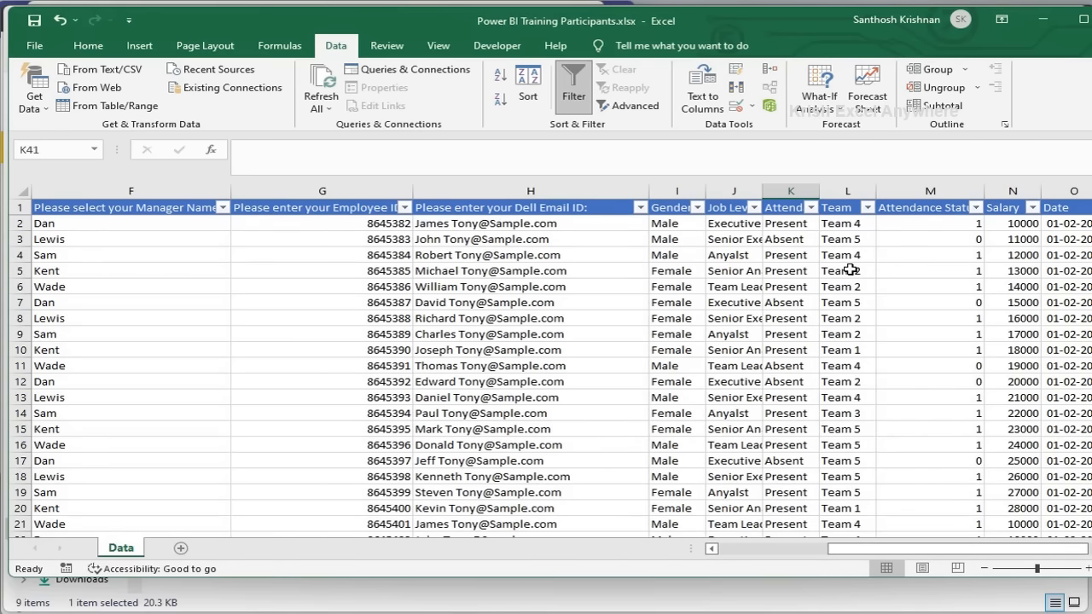
pyautogui.click(1043, 19)
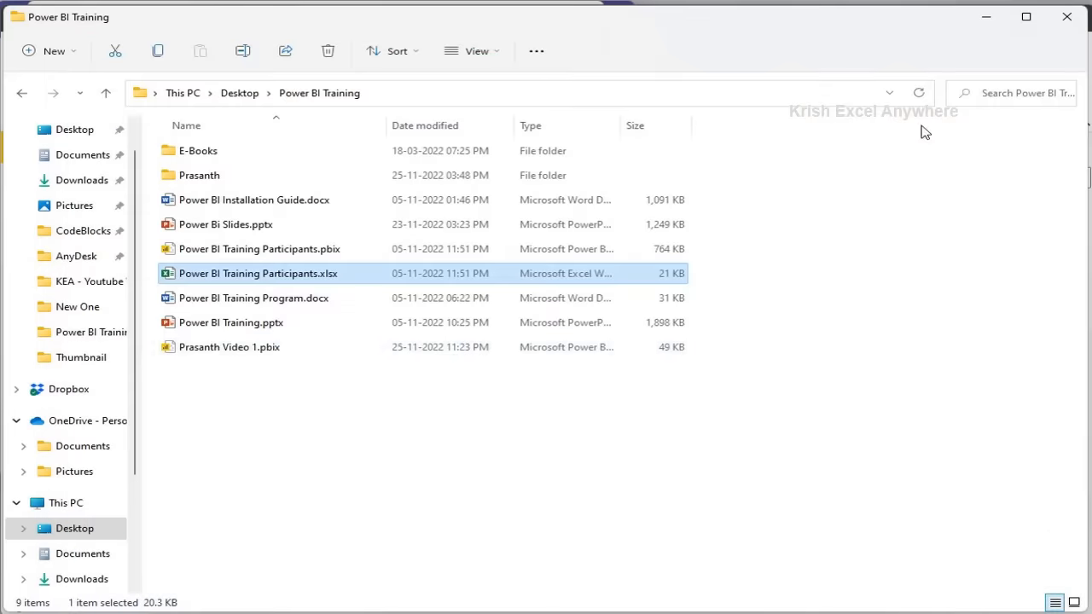
pyautogui.click(989, 21)
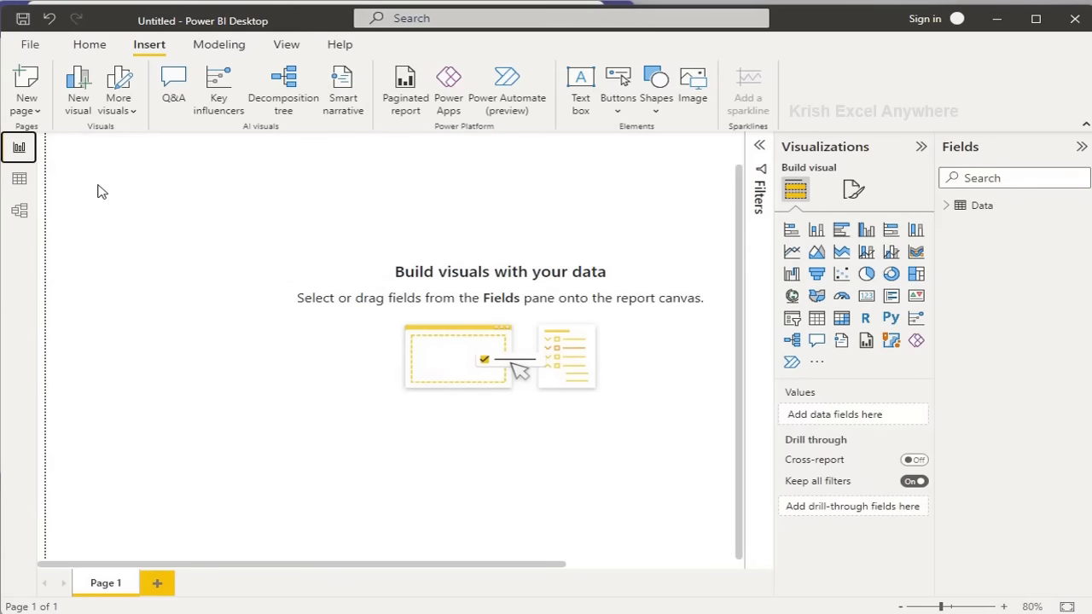
# Expand the Data table, insert an empty stacked column chart on Page 1 and enlarge it.
pyautogui.click(947, 207)
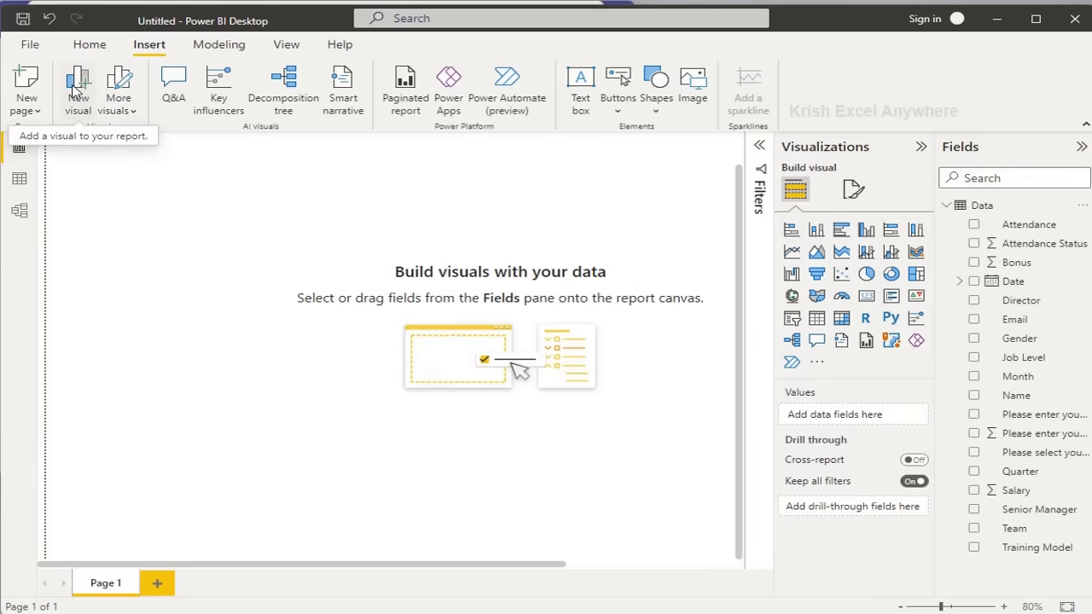
pyautogui.click(816, 230)
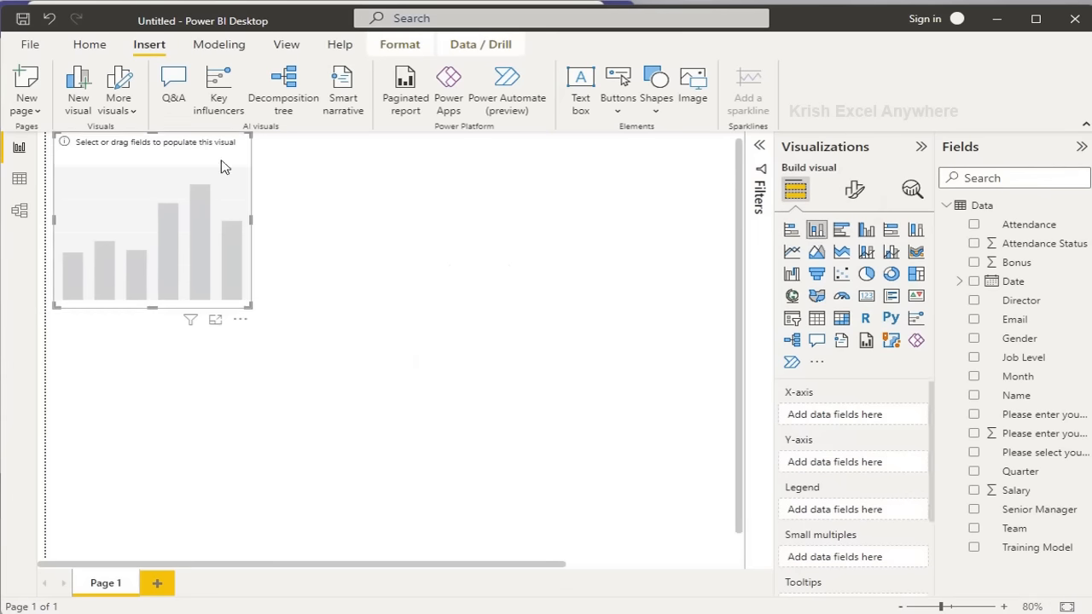
pyautogui.moveTo(249, 308); pyautogui.dragTo(324, 341)
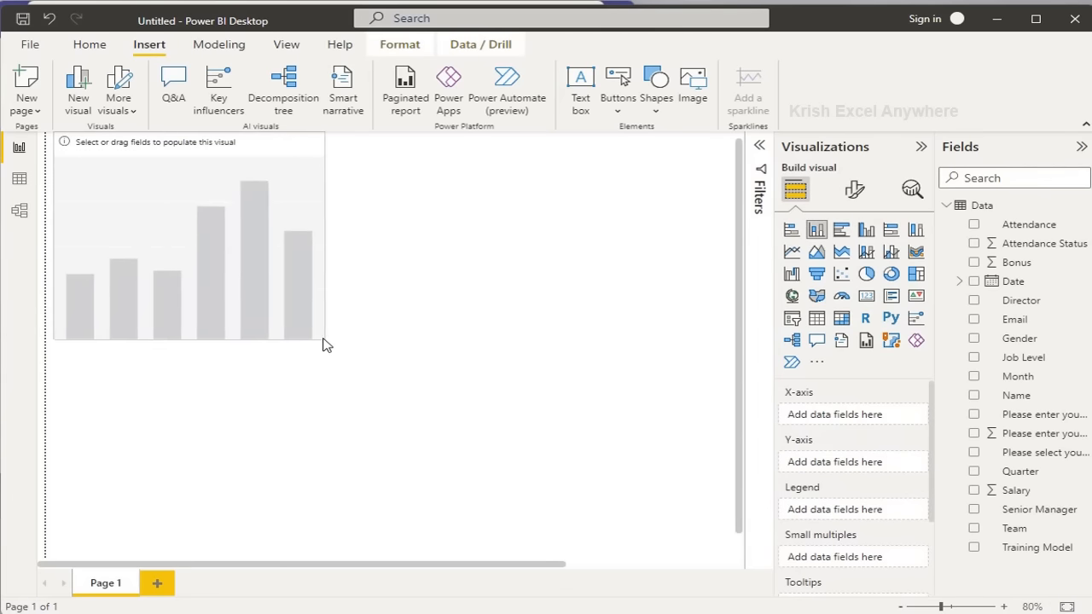
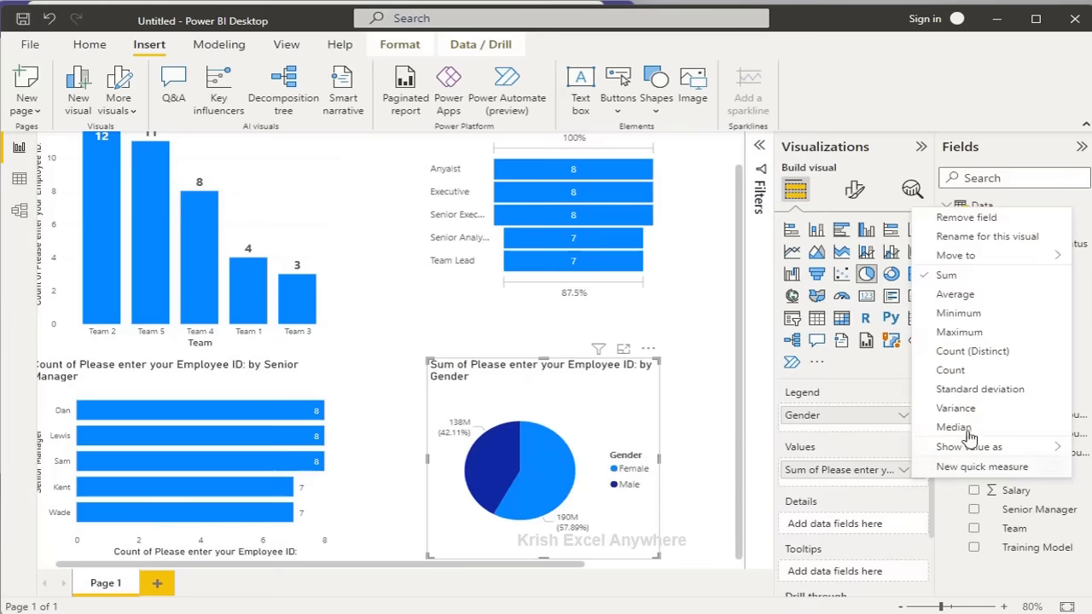
# Summarize the Employee ID values of the Gender pie chart by Count.
pyautogui.click(974, 372)
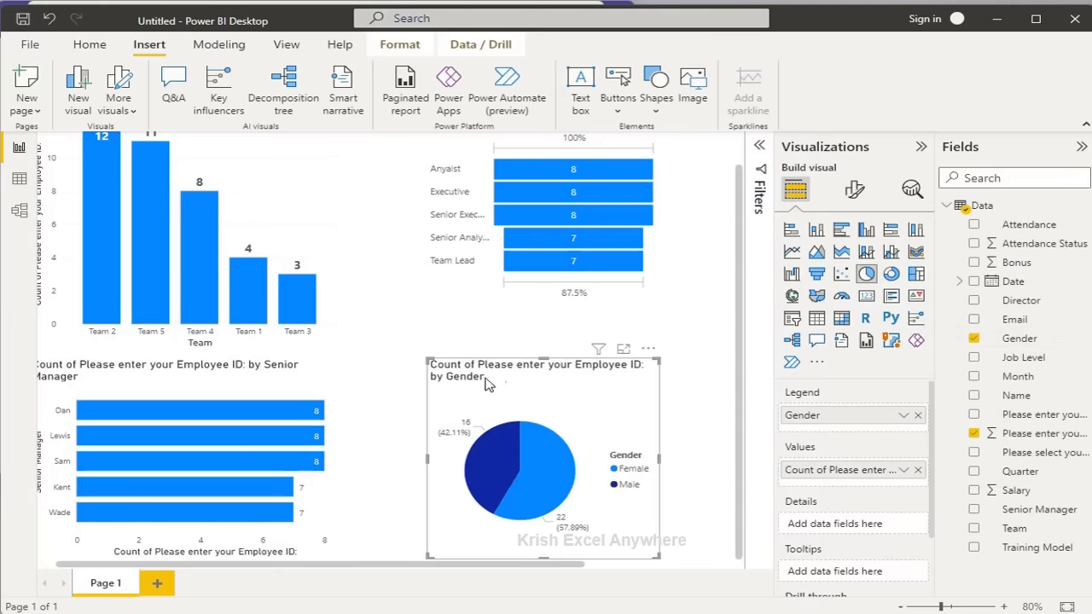
pyautogui.click(698, 478)
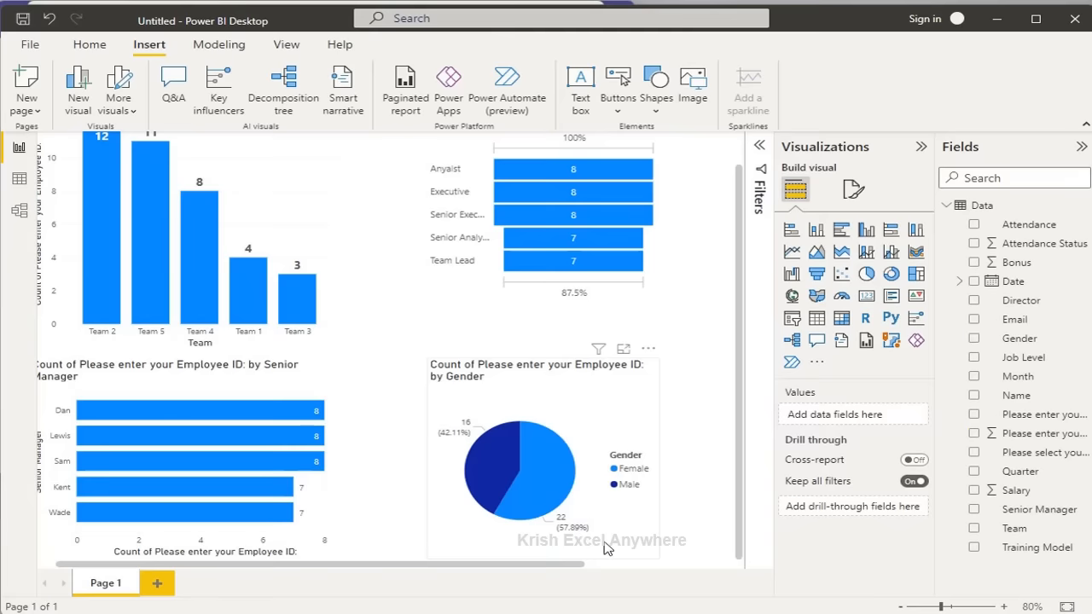
pyautogui.click(632, 540)
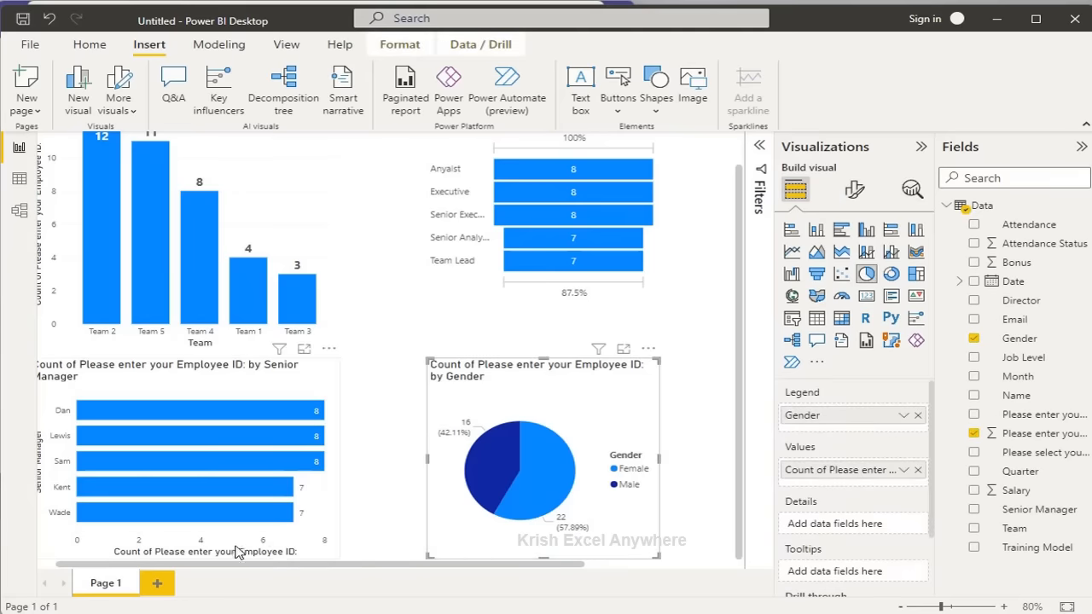
# Add a second report page with a card showing the Count of the Employee ID field, and shrink the card slightly.
pyautogui.click(159, 584)
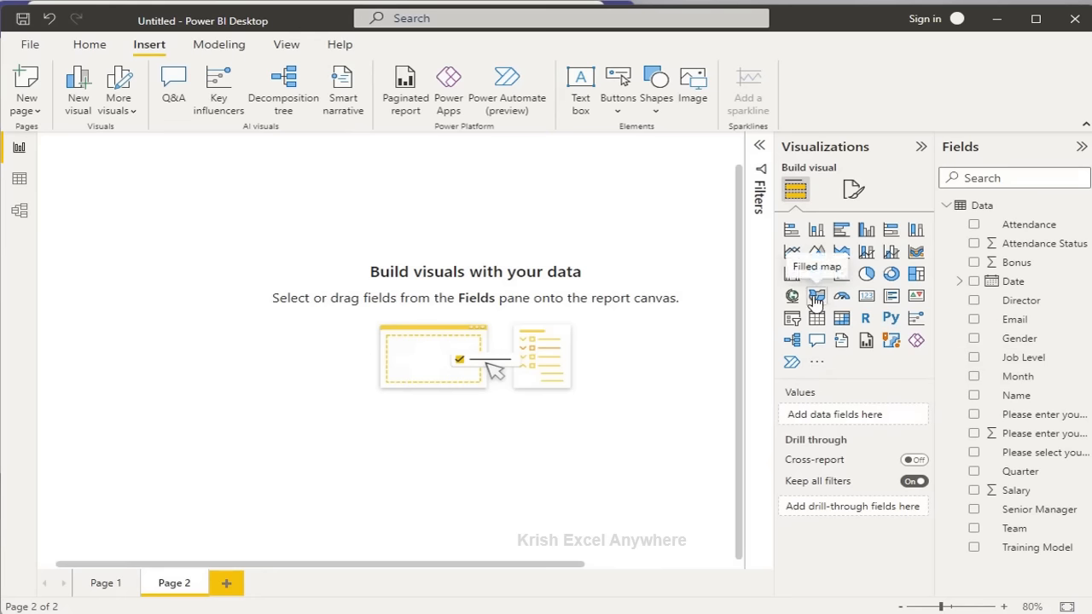
pyautogui.click(866, 296)
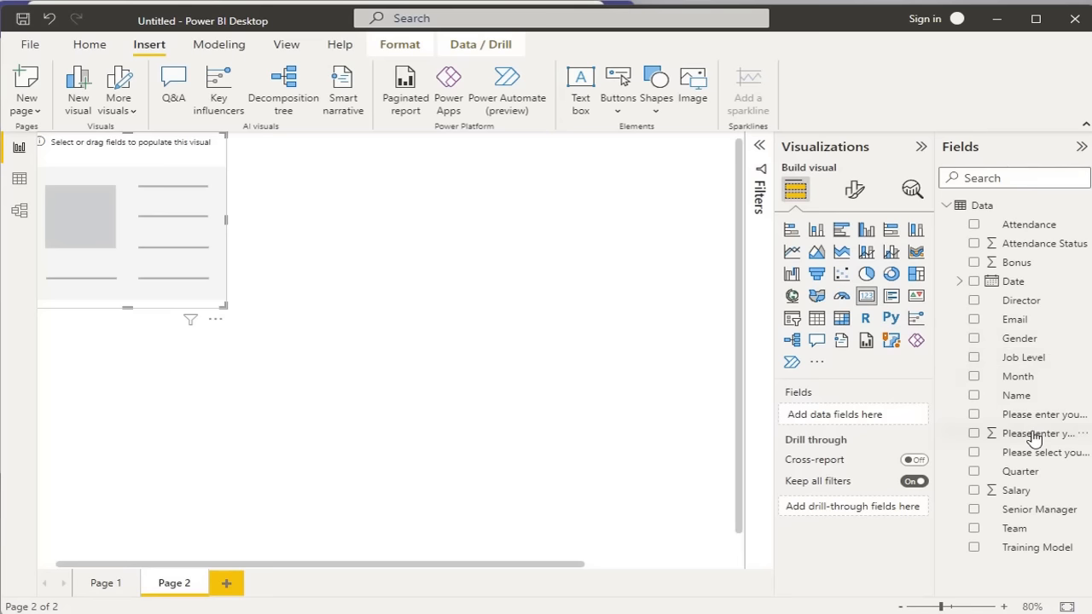
pyautogui.moveTo(1032, 437); pyautogui.dragTo(802, 415)
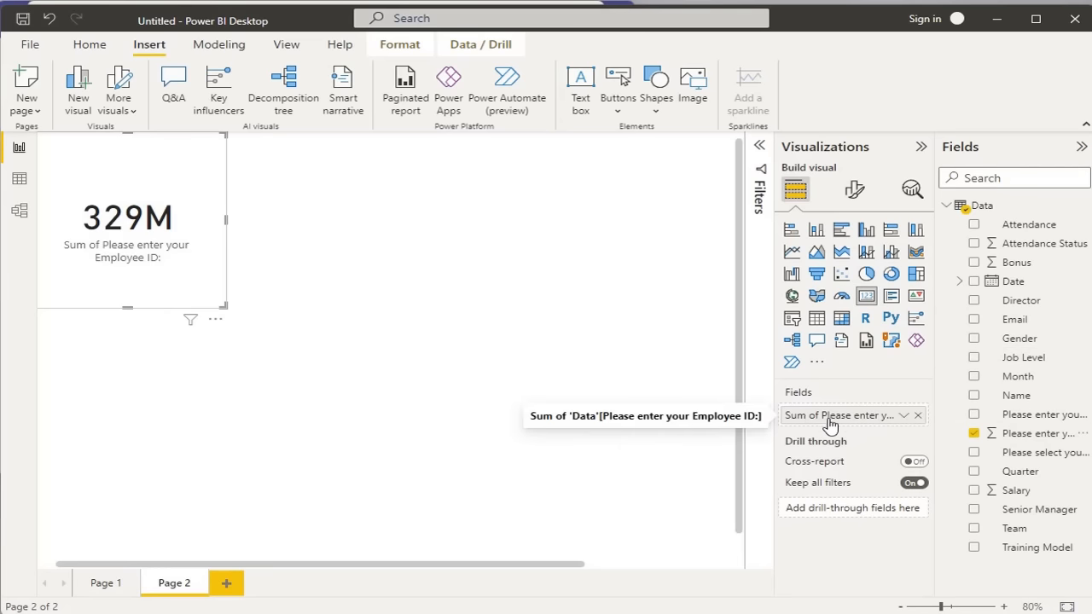
pyautogui.click(904, 417)
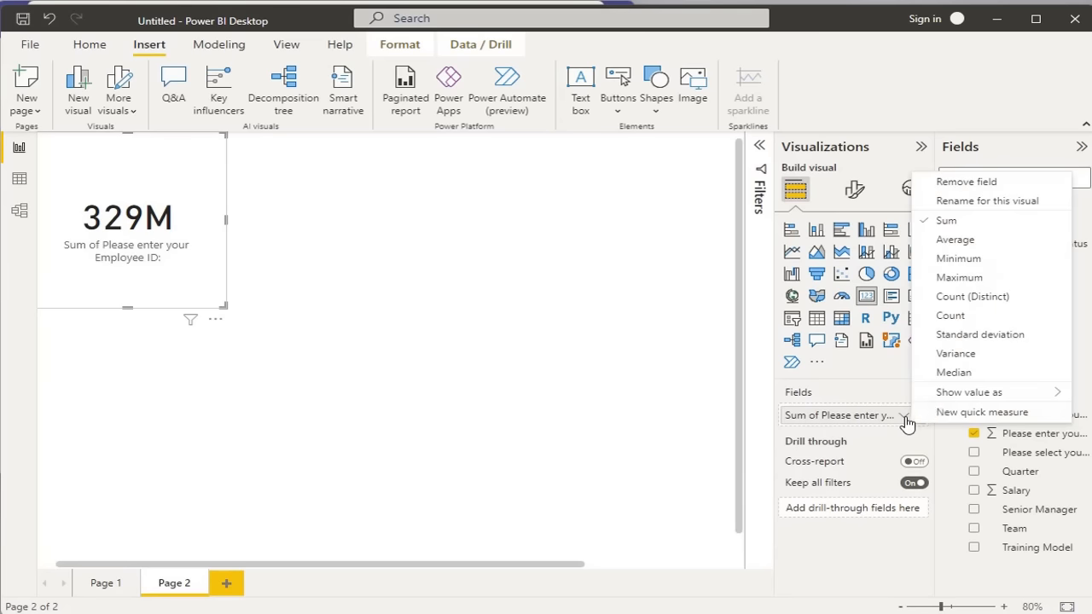
pyautogui.click(974, 317)
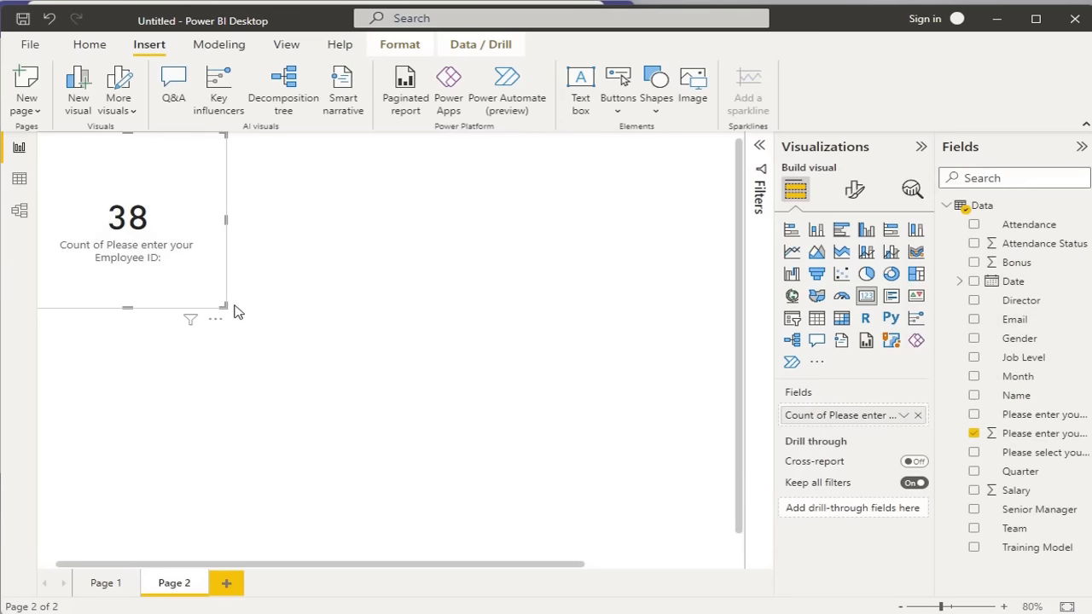
pyautogui.moveTo(222, 305); pyautogui.dragTo(212, 252)
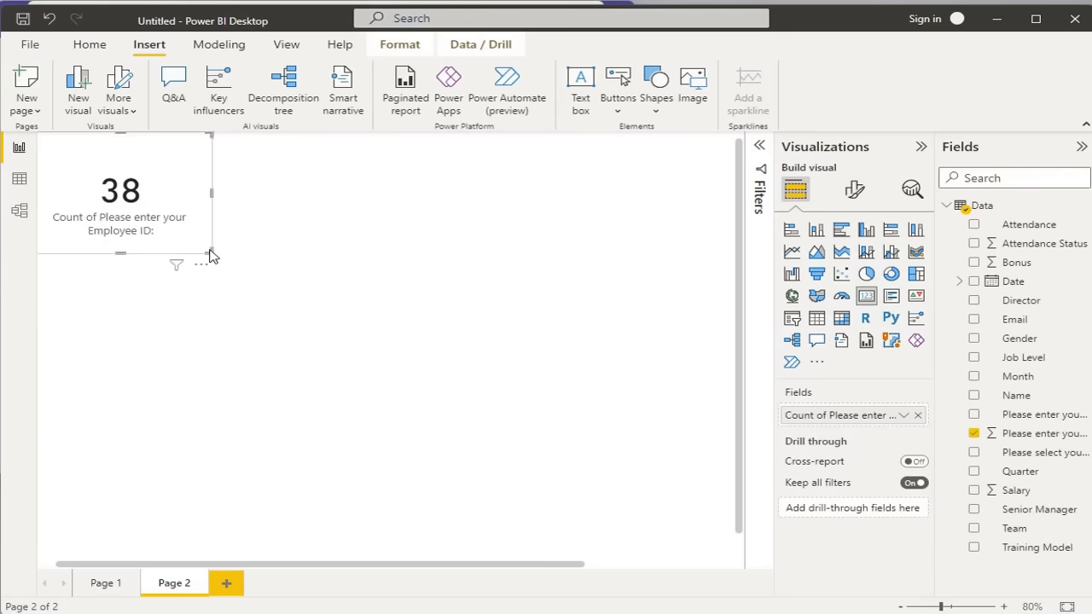
# Insert a slicer on Page 2 below the card and fill it with the Team field.
pyautogui.click(656, 434)
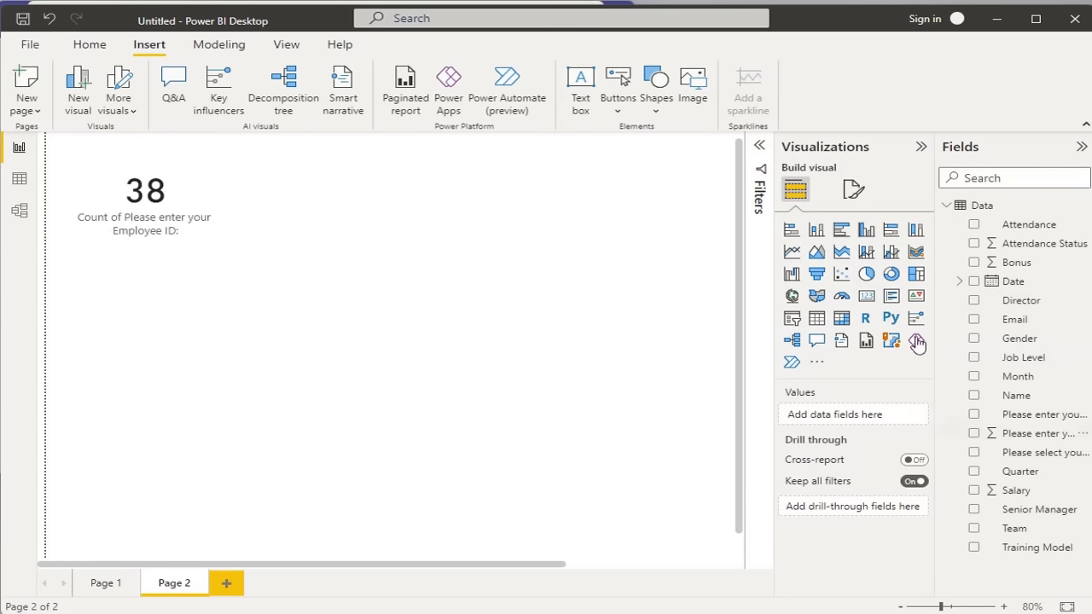
pyautogui.click(793, 319)
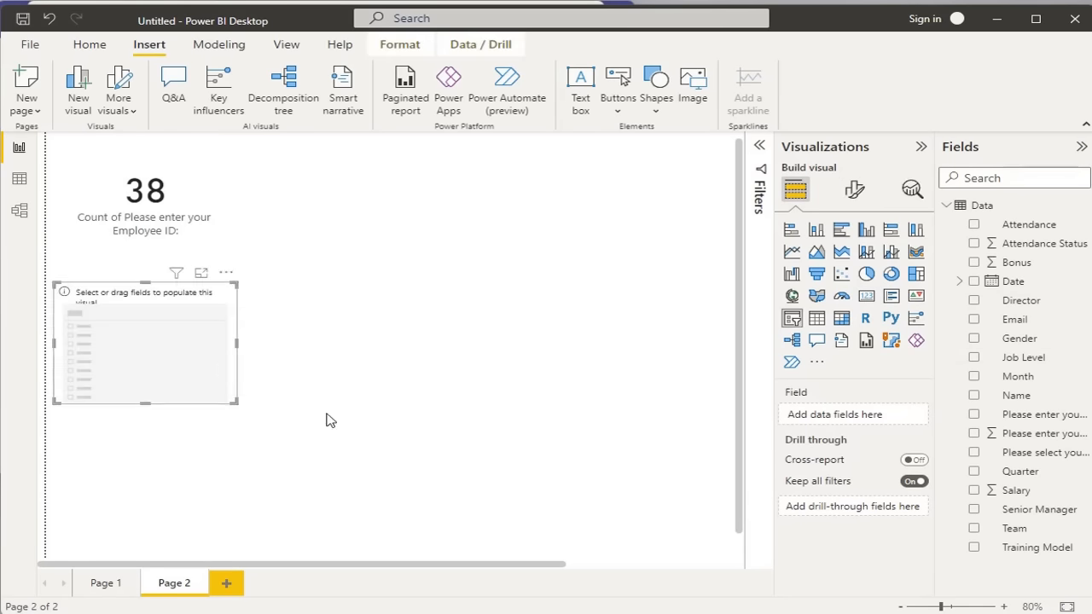
pyautogui.click(974, 528)
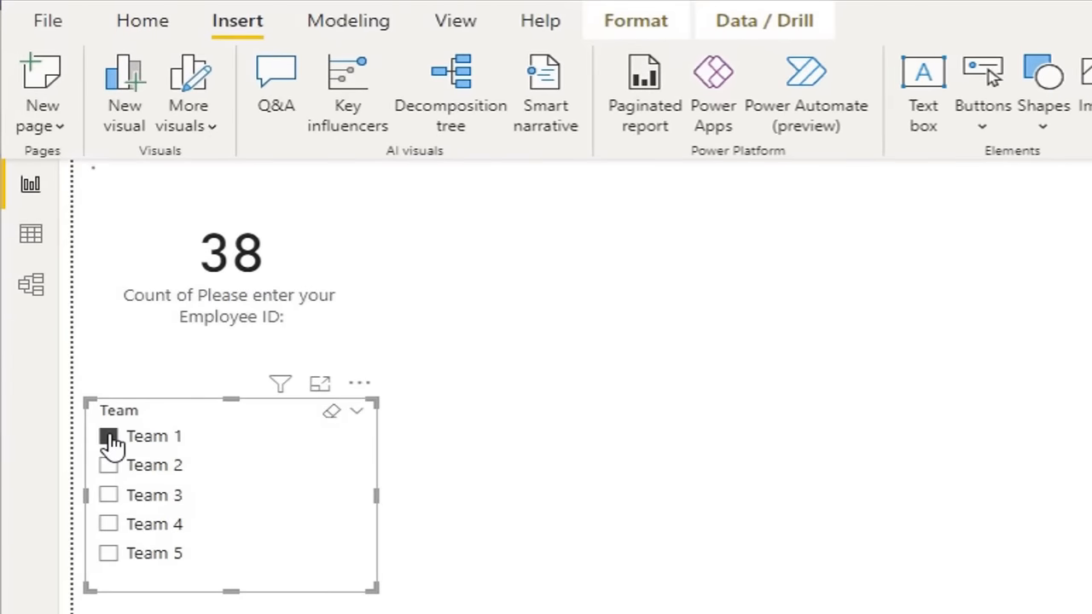
# Test the Team slicer on the card by selecting Team 1, Team 2 and Team 3 in turn, and clear the selection.
pyautogui.click(109, 437)
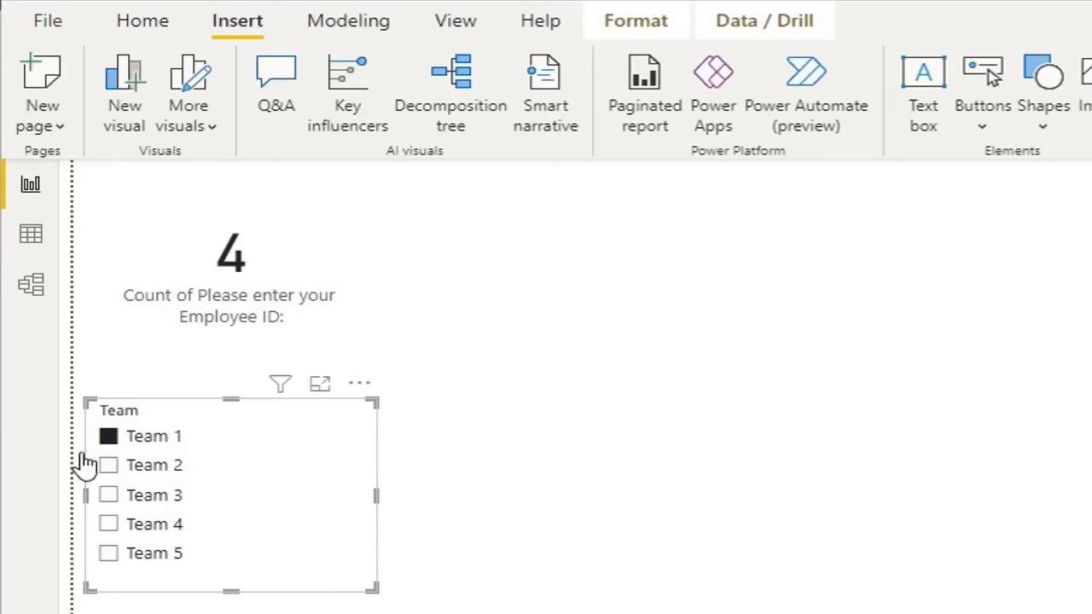
pyautogui.click(118, 469)
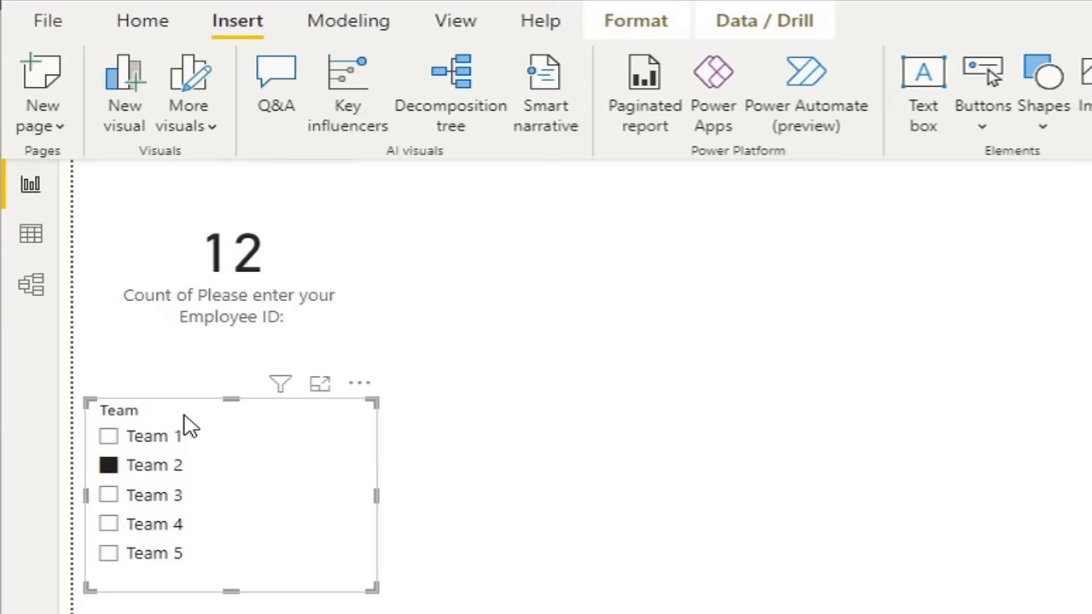
pyautogui.click(113, 498)
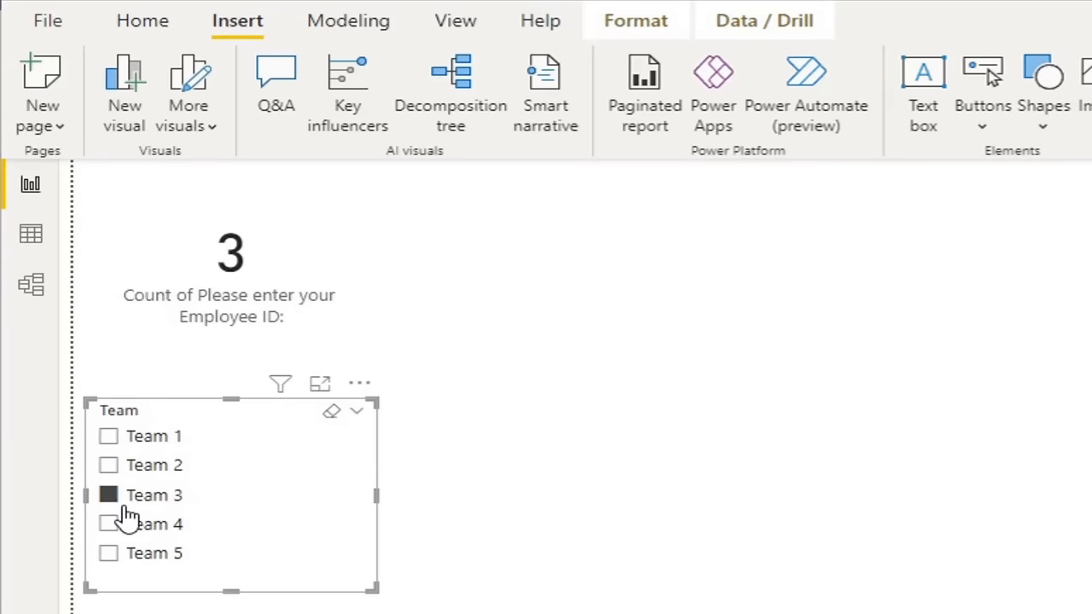
pyautogui.keyDown('ctrl'); pyautogui.click(109, 467); pyautogui.keyUp('ctrl')
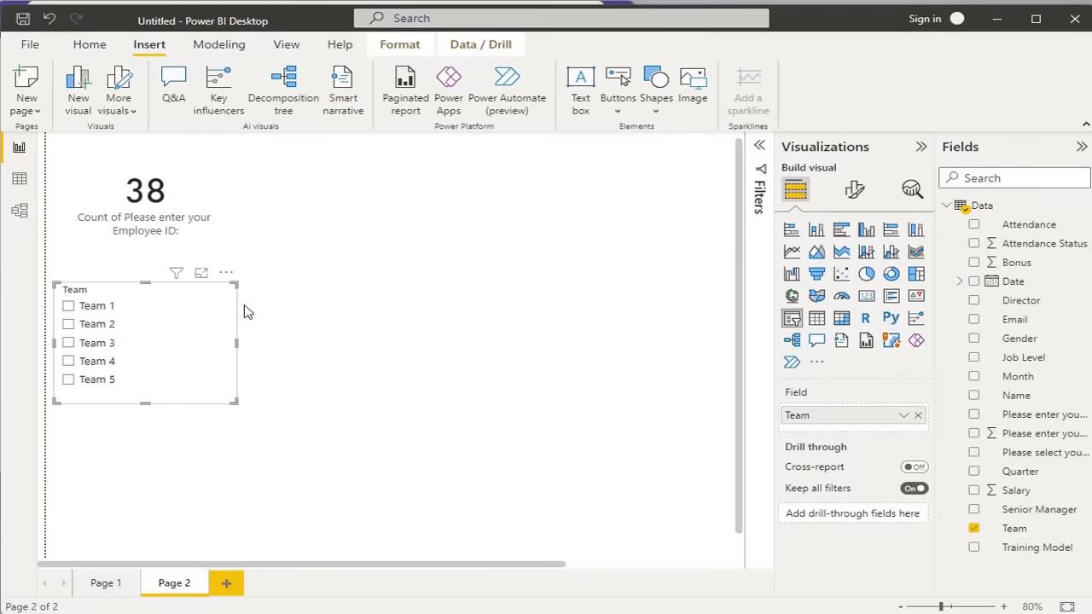
# Insert a table visual with the Name field, place it beside the card and enlarge it.
pyautogui.click(430, 373)
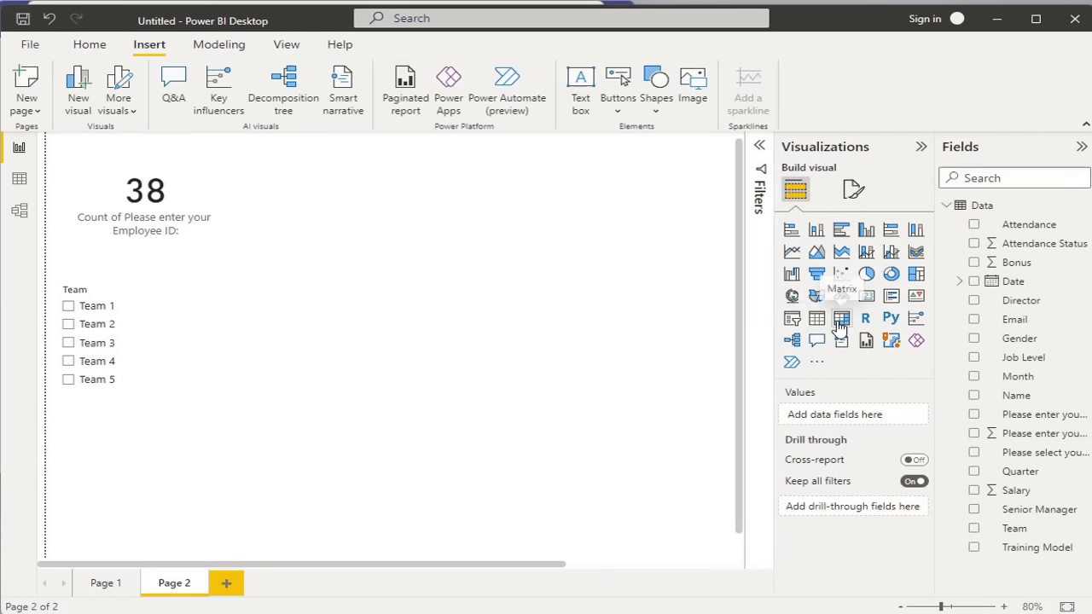
pyautogui.click(86, 85)
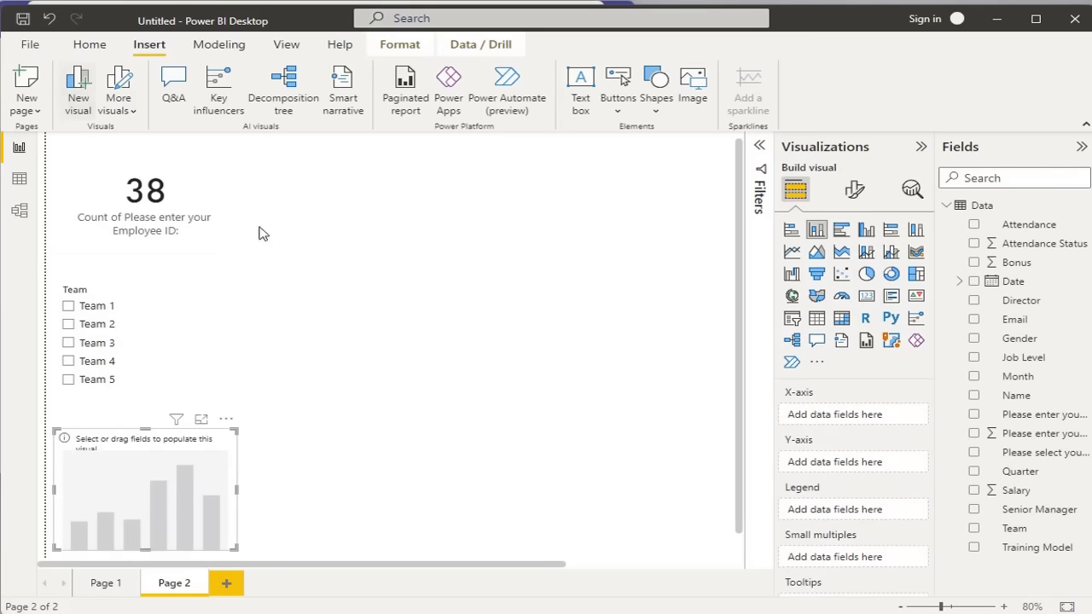
pyautogui.click(816, 317)
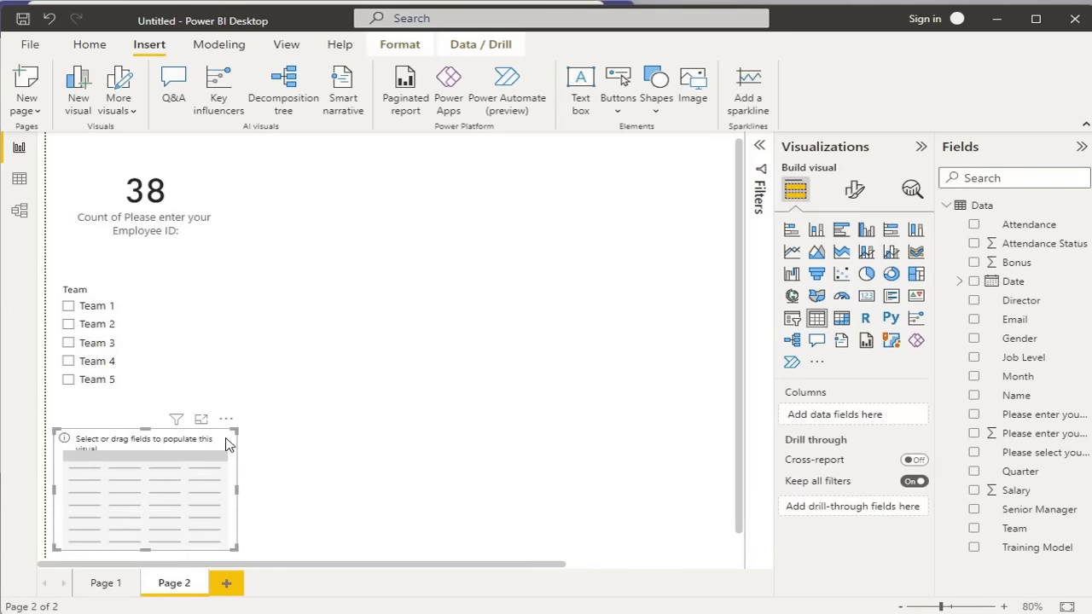
pyautogui.moveTo(226, 442); pyautogui.dragTo(434, 211)
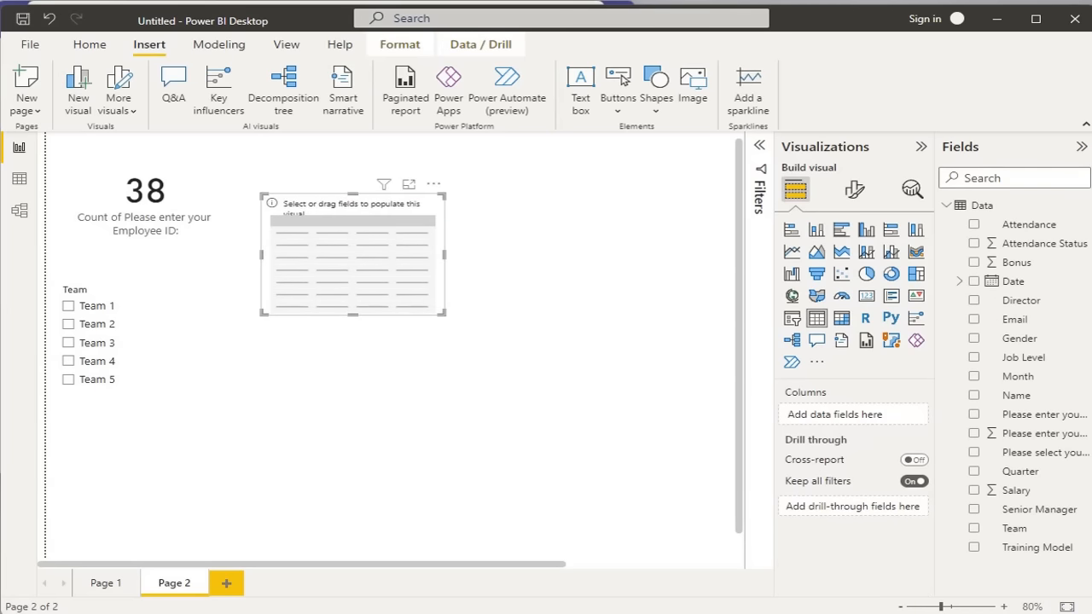
pyautogui.moveTo(1023, 401); pyautogui.dragTo(346, 271)
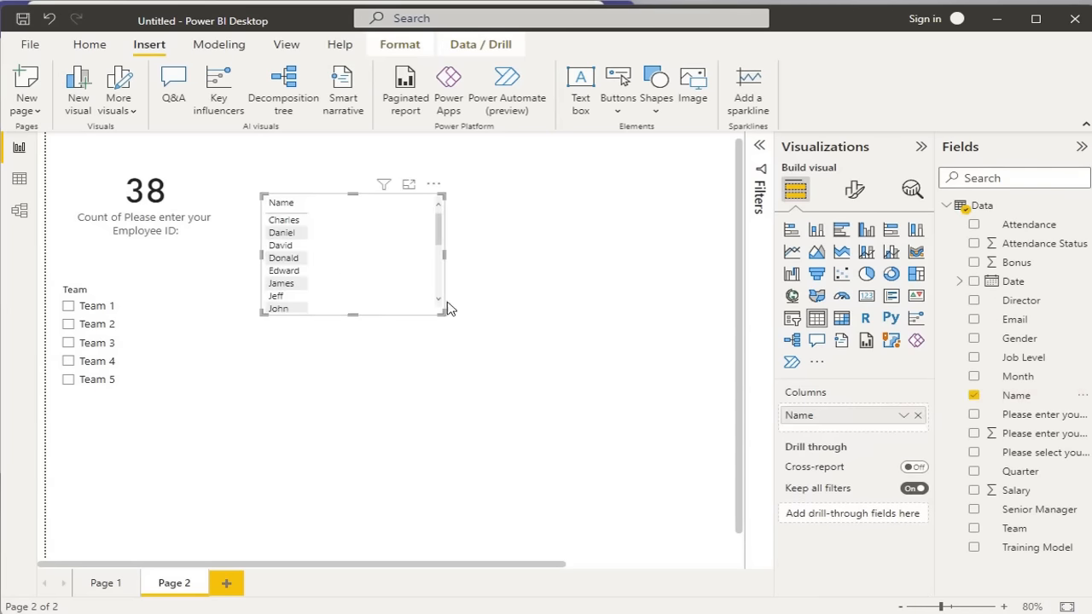
pyautogui.moveTo(439, 309); pyautogui.dragTo(517, 464)
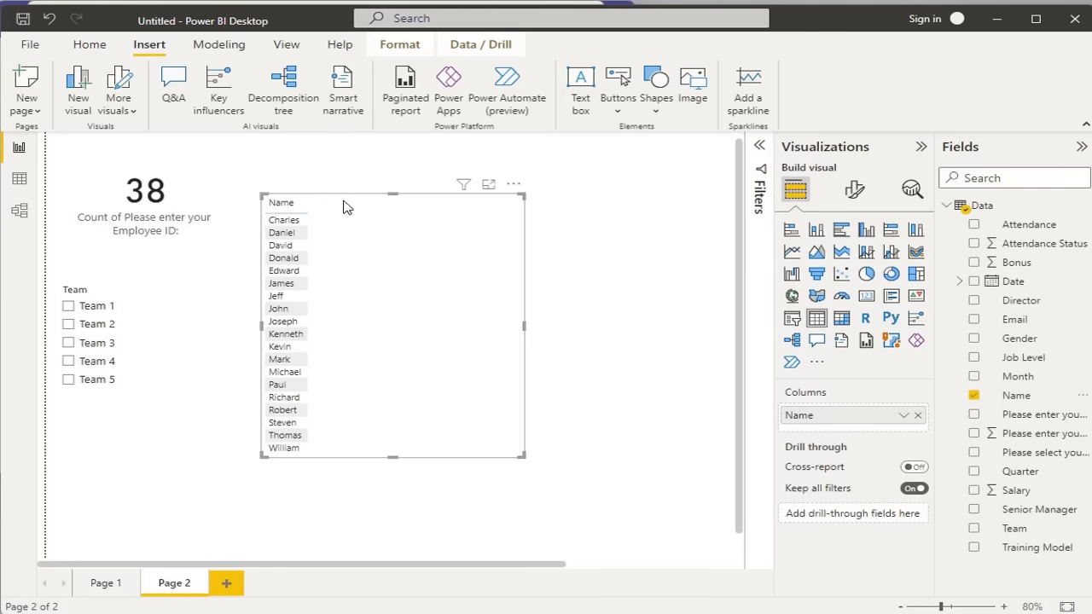
pyautogui.moveTo(346, 204); pyautogui.dragTo(333, 175)
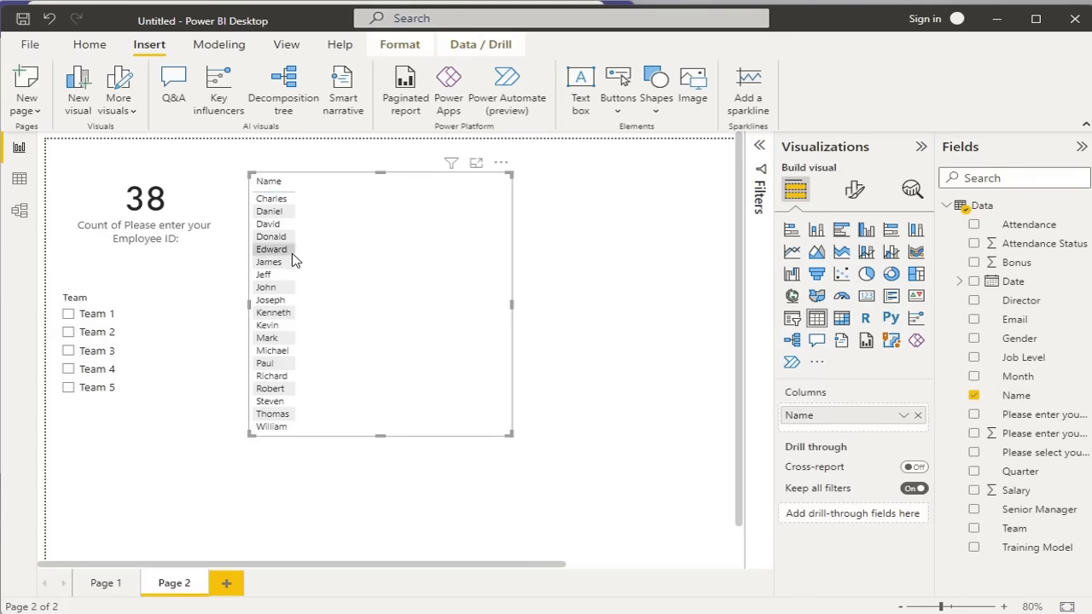
# Add the Attendance field as a second column of the Name table and reduce the table's size.
pyautogui.click(1024, 225)
pyautogui.moveTo(1024, 226); pyautogui.dragTo(878, 437)
pyautogui.moveTo(509, 436); pyautogui.dragTo(402, 312)
pyautogui.click(501, 369)
pyautogui.click(484, 297)
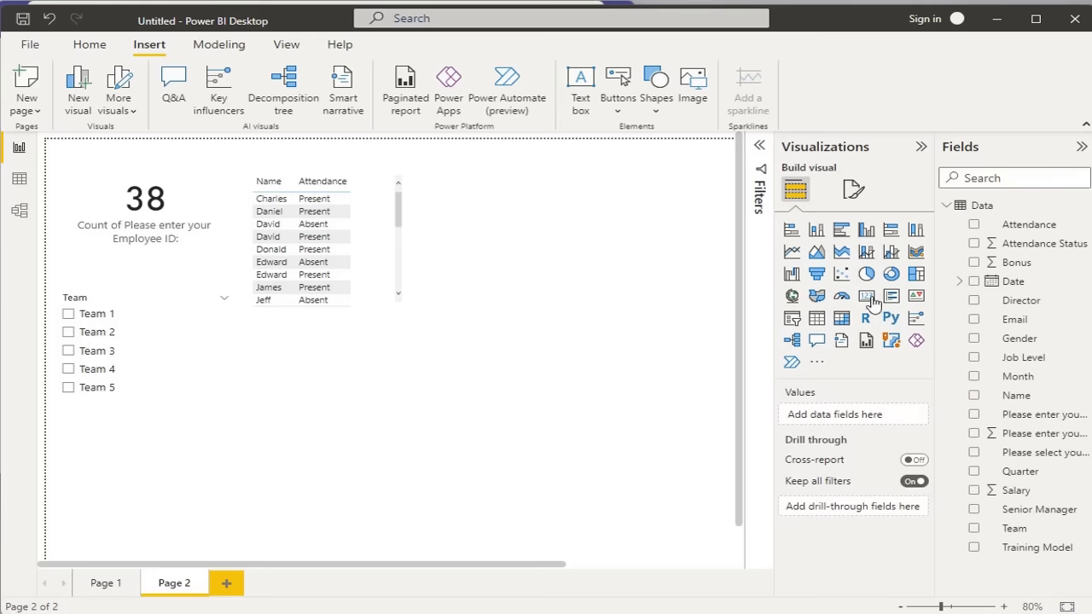
# Insert a matrix visual beside the table with Team and Name as its row fields, and enlarge it slightly.
pyautogui.click(79, 86)
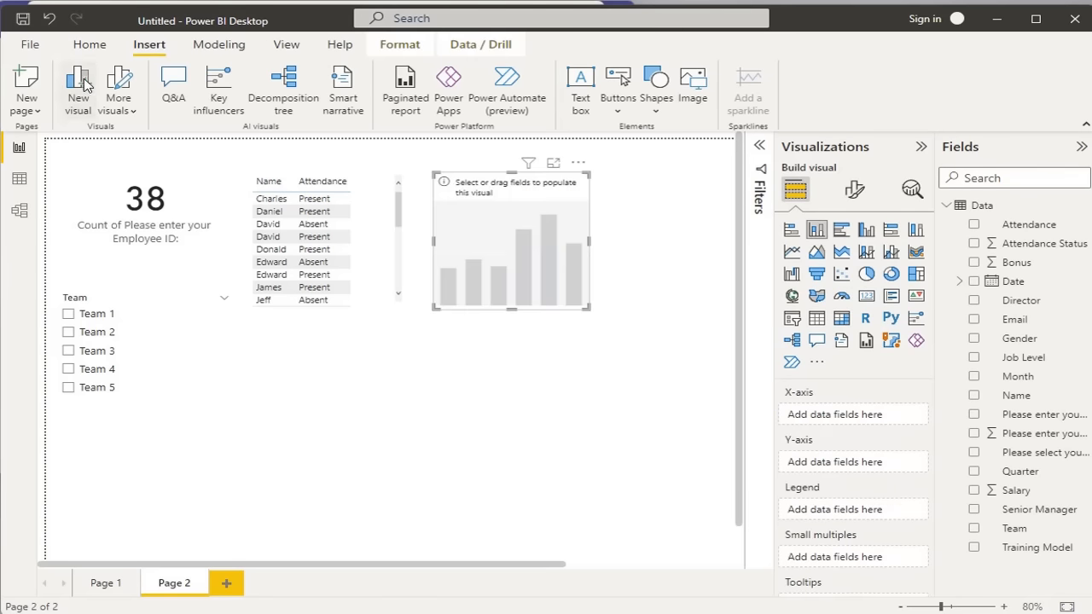
pyautogui.click(841, 319)
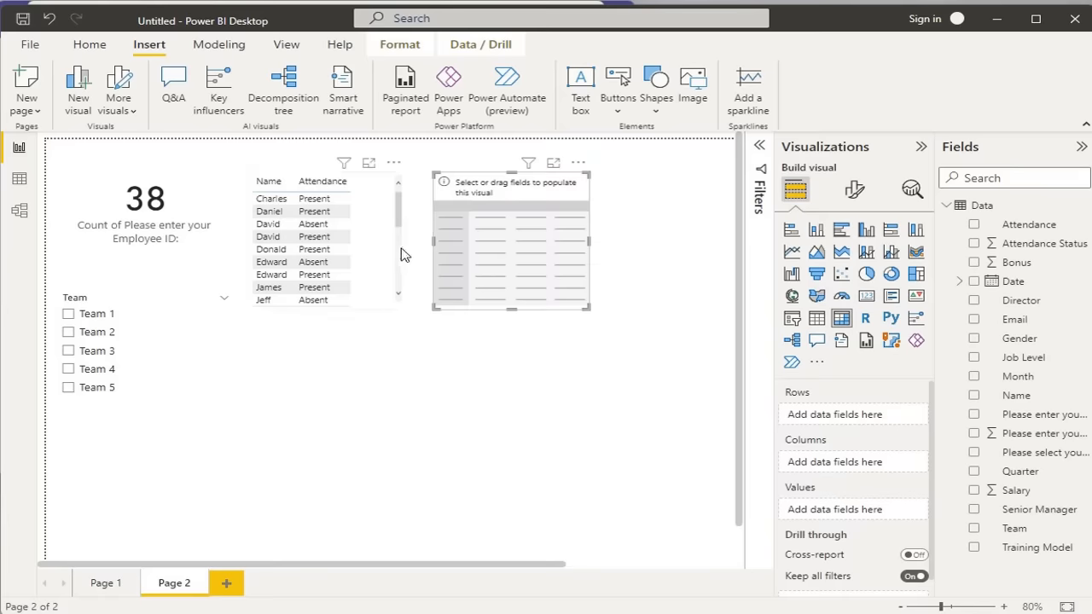
pyautogui.moveTo(1015, 528); pyautogui.dragTo(522, 240)
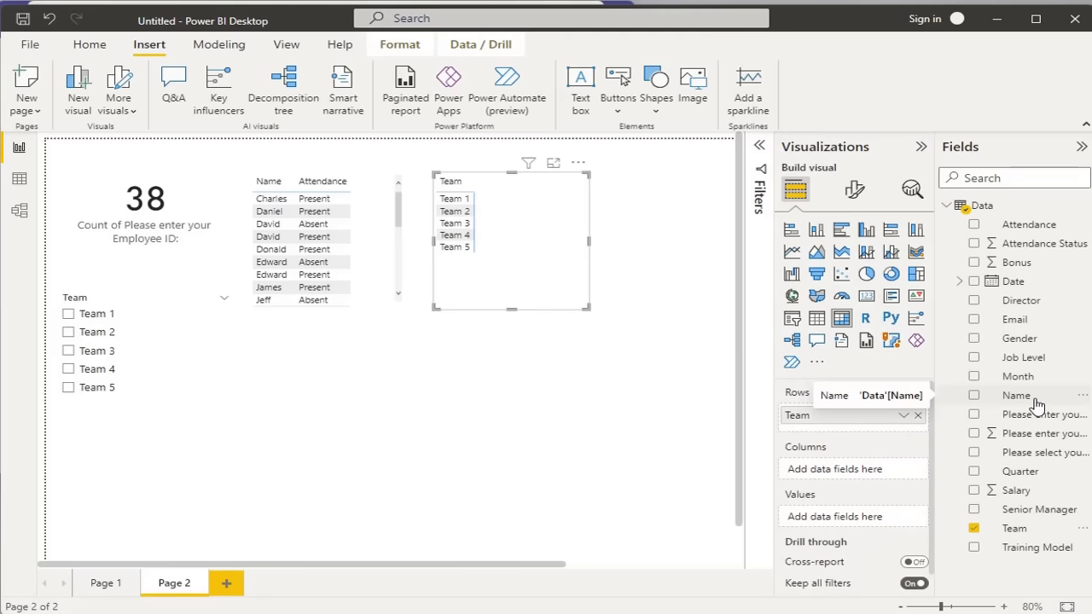
pyautogui.moveTo(1032, 401); pyautogui.dragTo(887, 426)
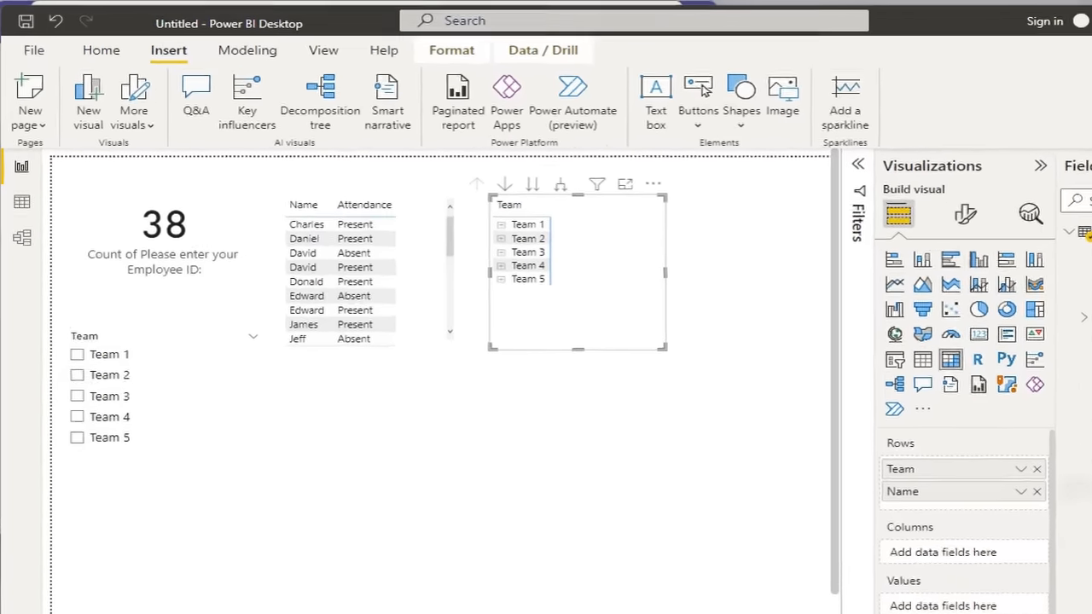
pyautogui.moveTo(663, 349); pyautogui.dragTo(701, 364)
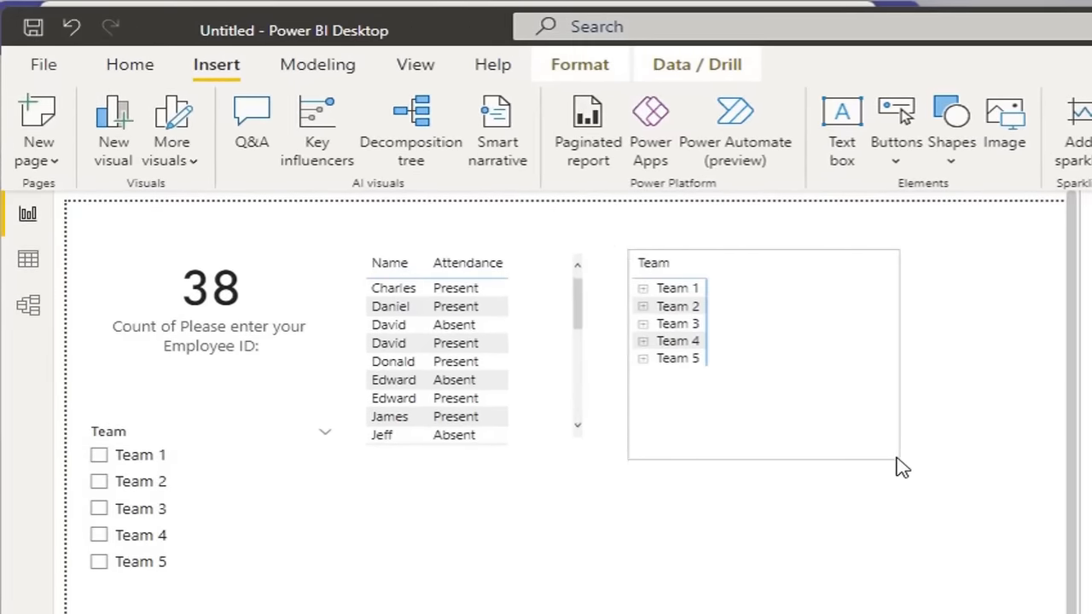
# Expand Team 1 and Team 2 in the matrix to examine their member names, and collapse them again.
pyautogui.click(645, 292)
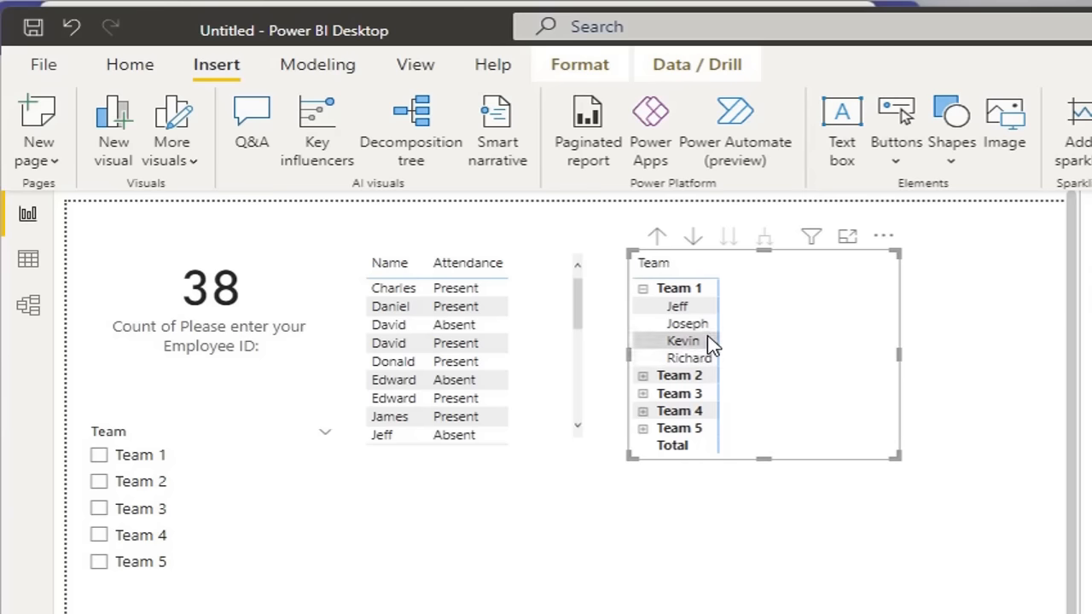
pyautogui.click(644, 381)
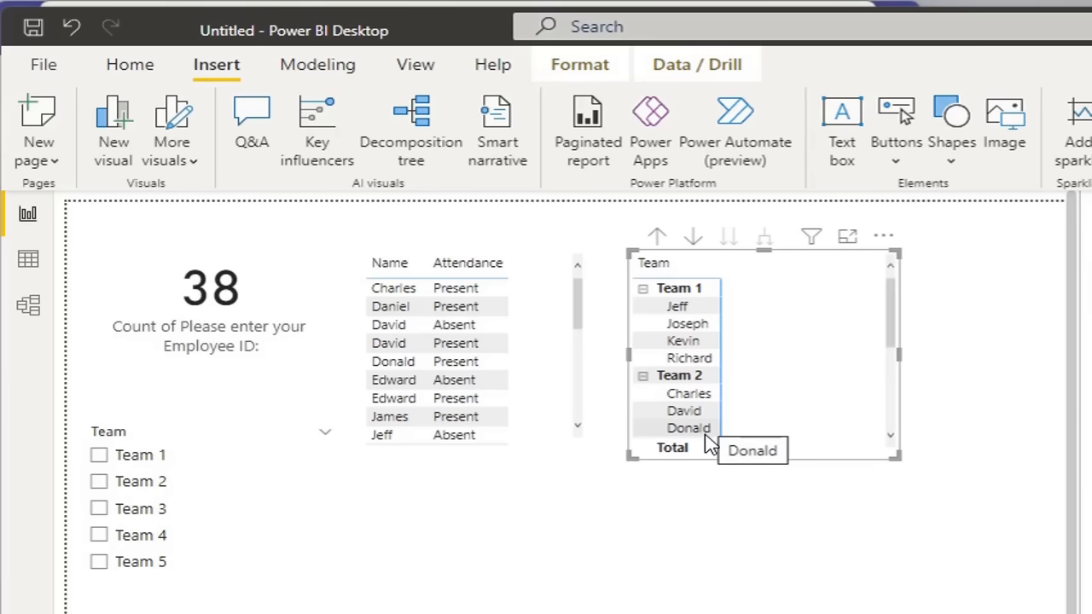
pyautogui.click(643, 376)
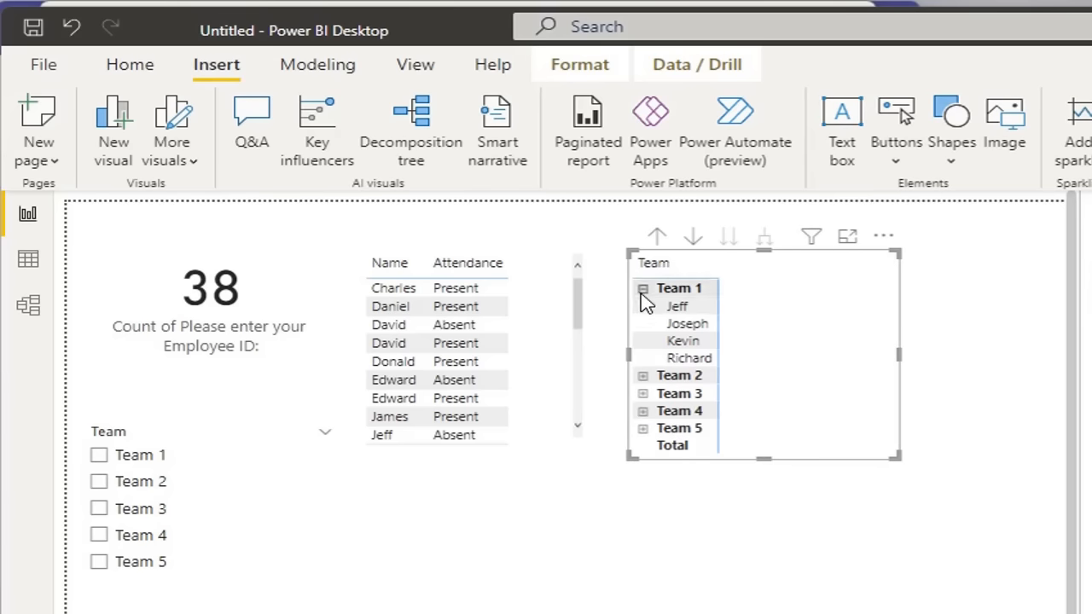
pyautogui.click(643, 291)
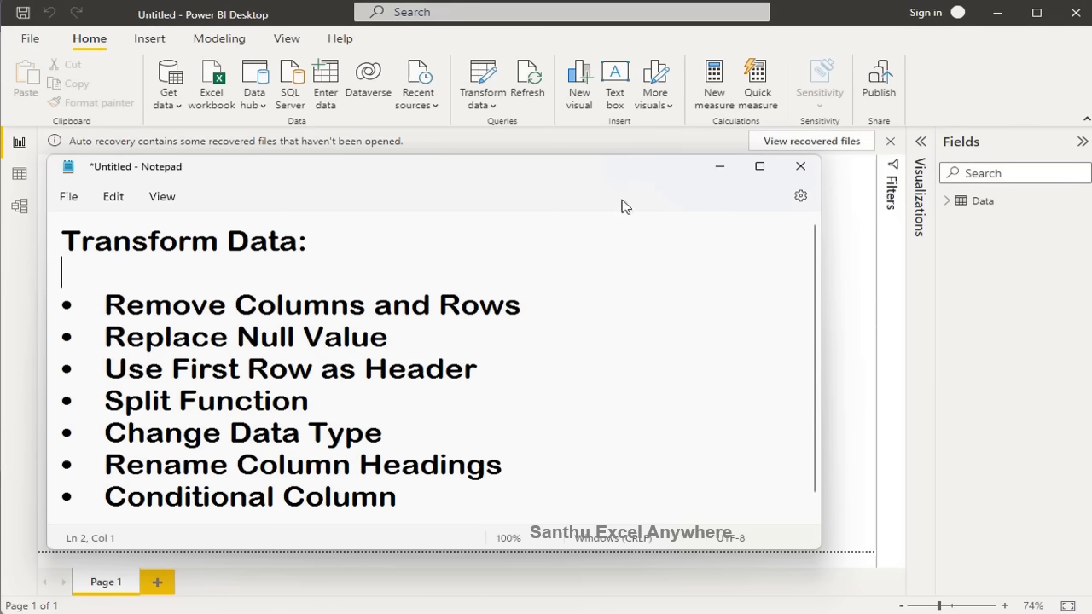
# Minimize the Notepad topic list and open the workbook Test - Power BI Training Participants.xlsx from the Power BI Training folder in Excel.
pyautogui.moveTo(829, 445); pyautogui.dragTo(889, 446)
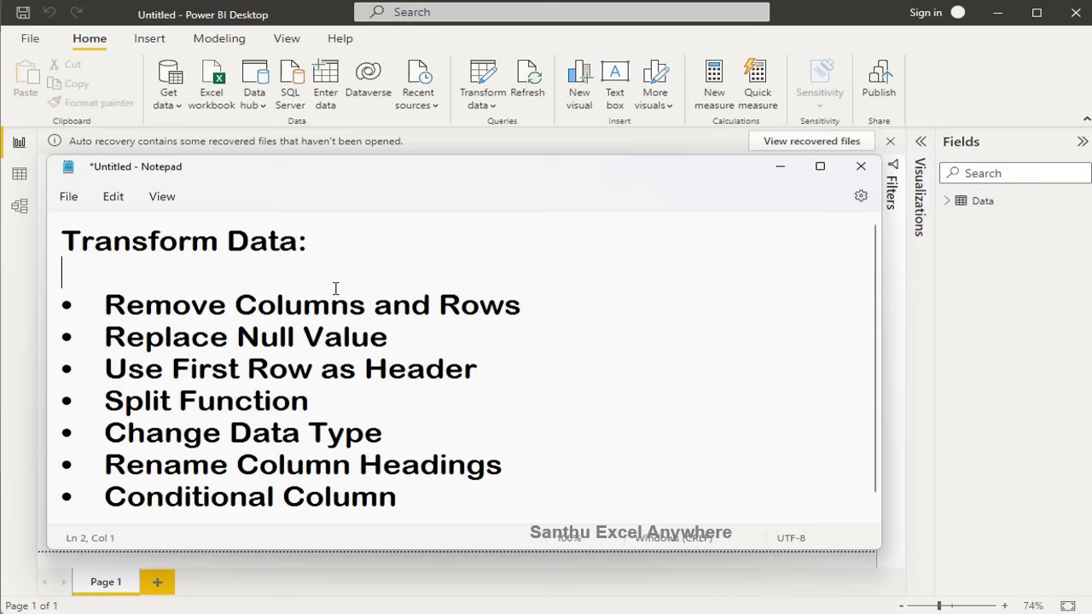
pyautogui.click(781, 170)
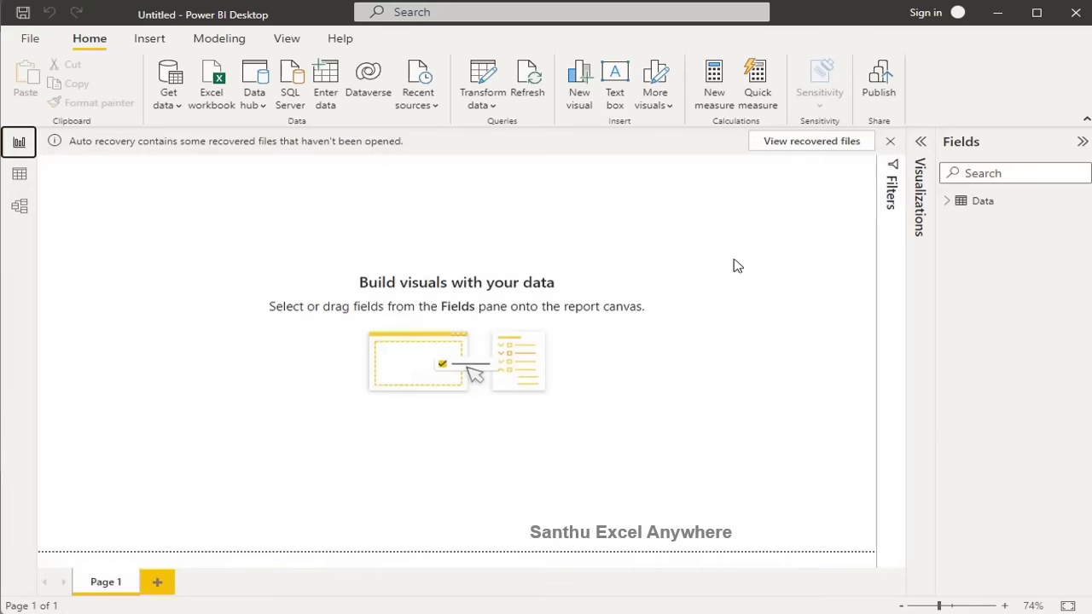
pyautogui.hotkey('alt', 'Tab')
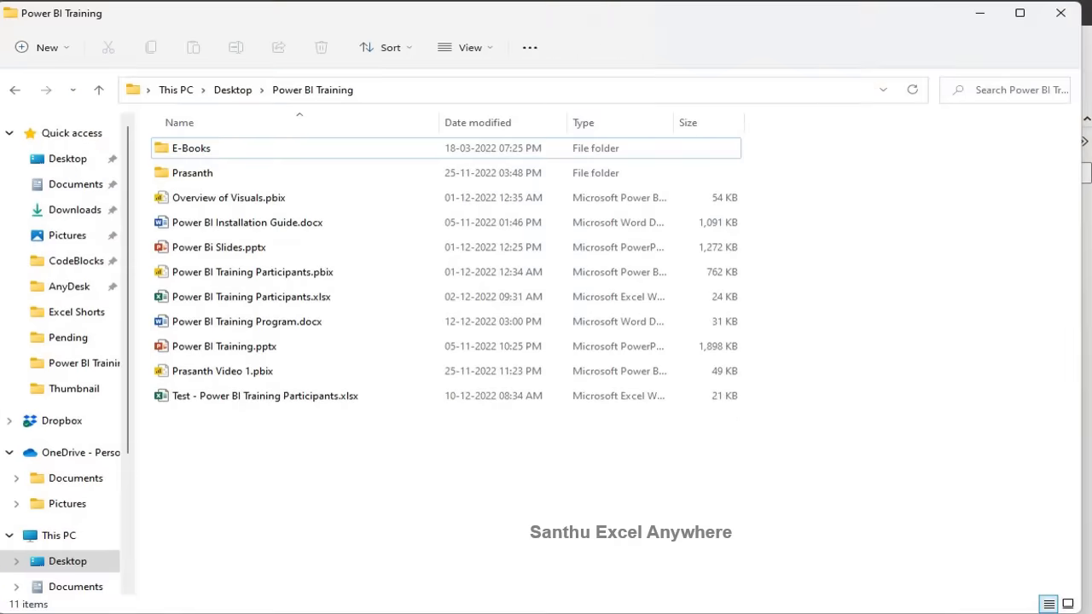
pyautogui.click(276, 403)
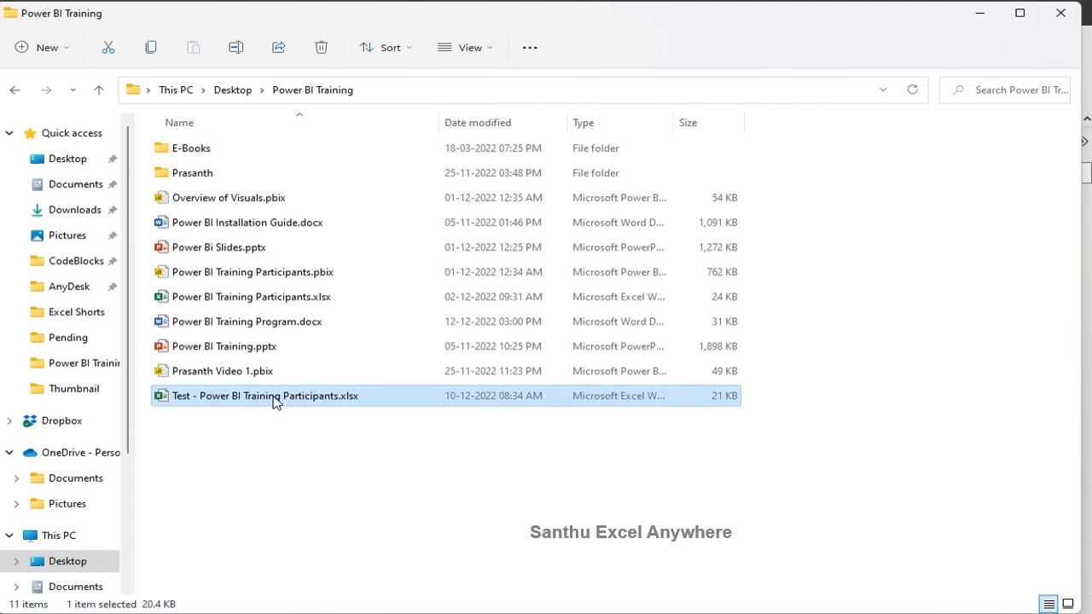
pyautogui.doubleClick(276, 403)
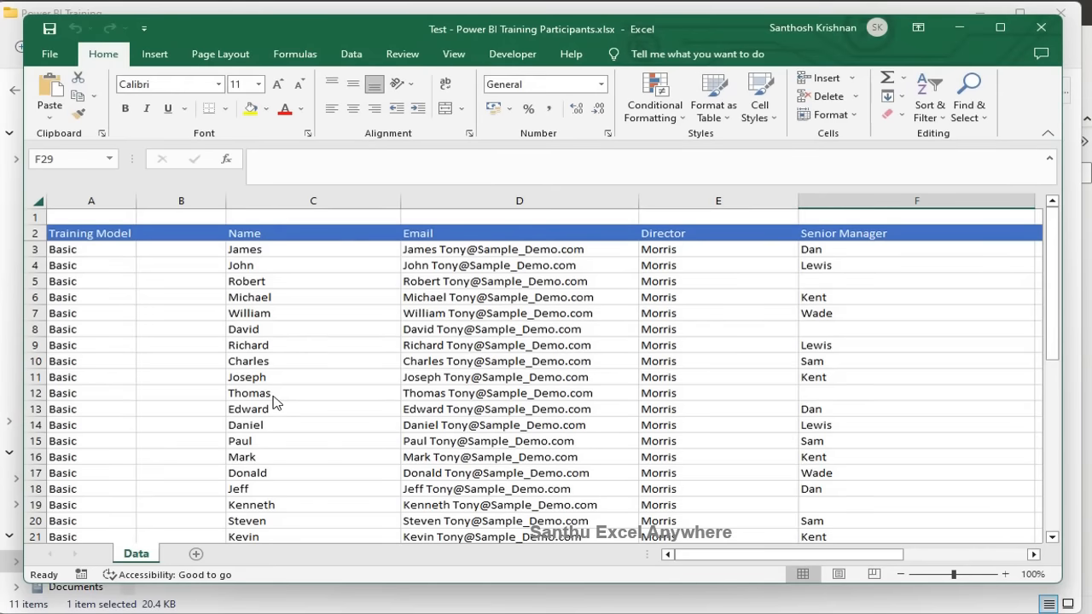
# Examine row 1 and column B of the Data sheet, and close the test workbook.
pyautogui.click(35, 216)
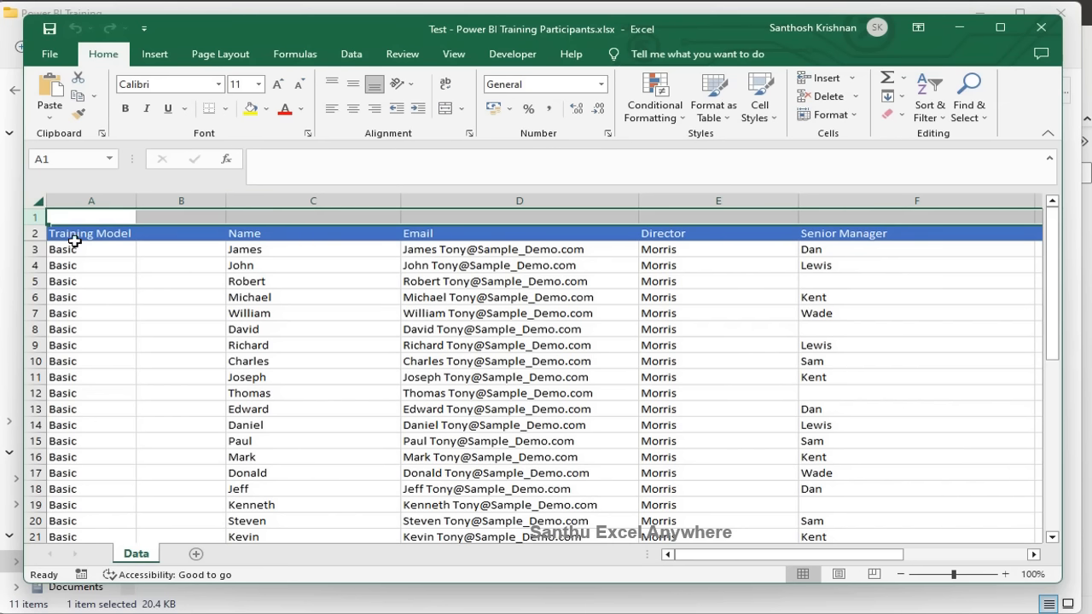
pyautogui.click(181, 200)
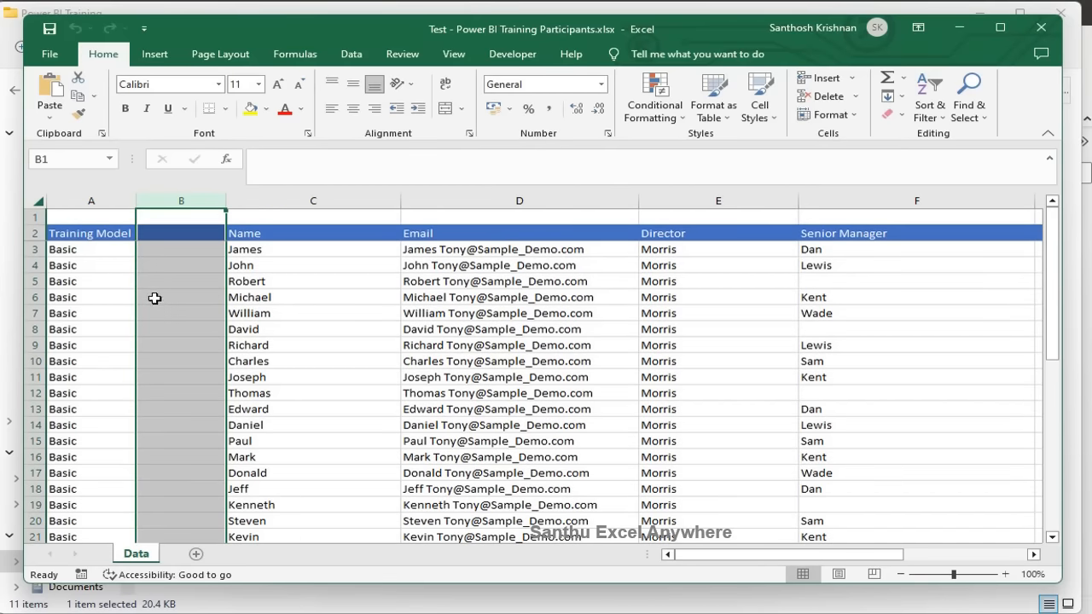
pyautogui.click(1047, 29)
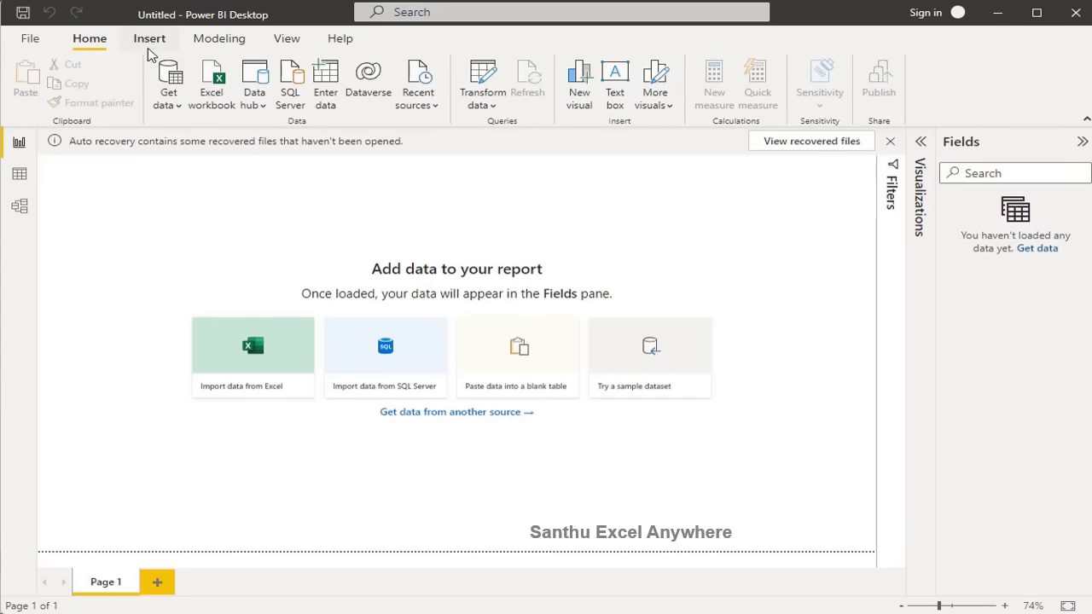
# Import the Data sheet of Test - Power BI Training Participants.xlsx into Power BI Desktop and open it with Transform Data.
pyautogui.click(284, 344)
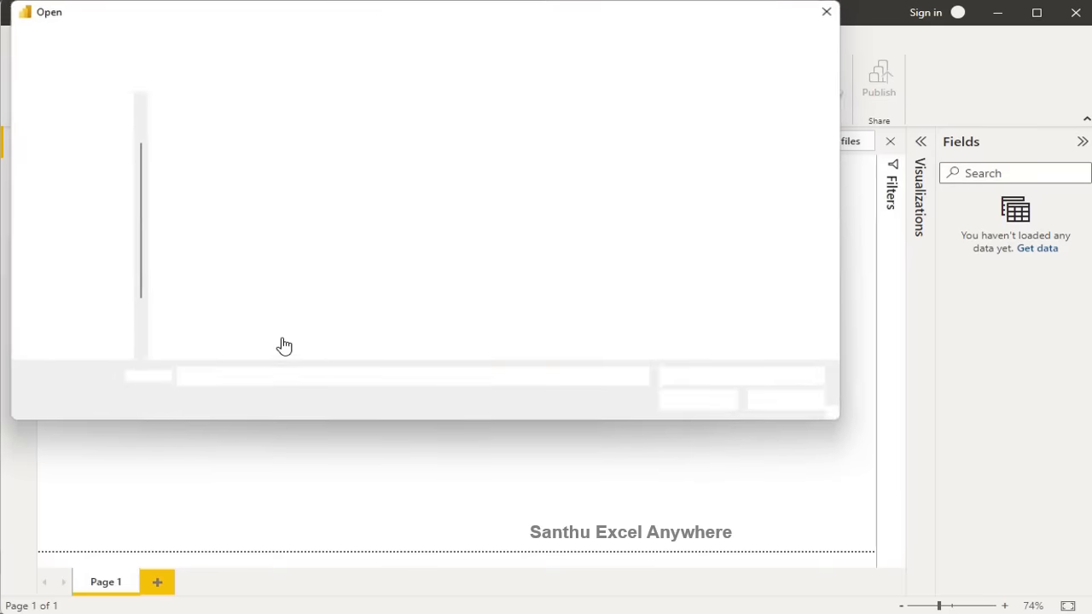
pyautogui.click(240, 207)
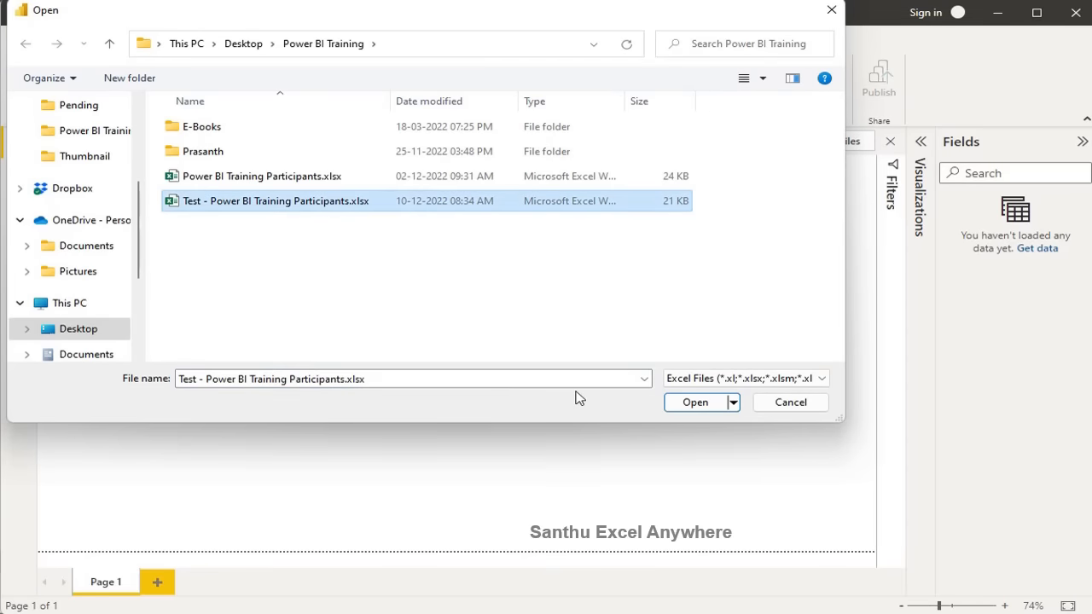
pyautogui.click(683, 403)
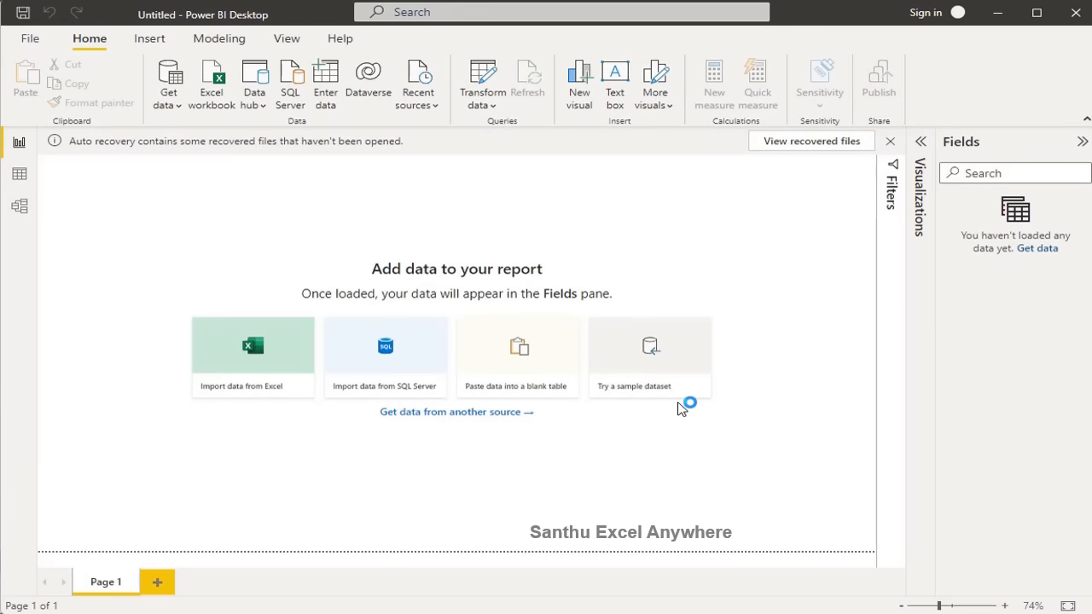
pyautogui.moveTo(661, 151); pyautogui.dragTo(281, 66)
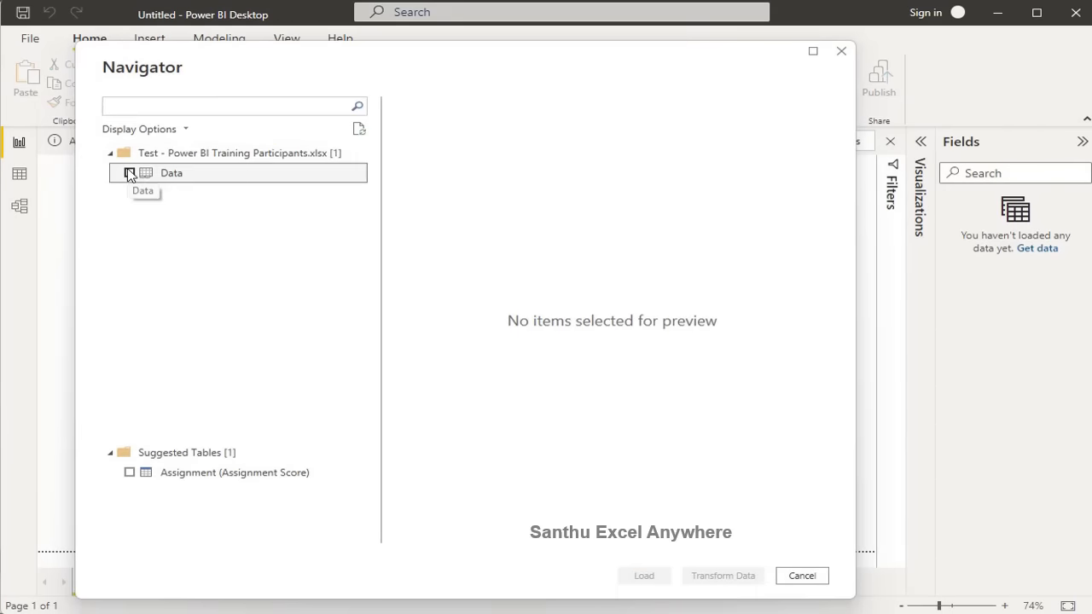
pyautogui.click(129, 173)
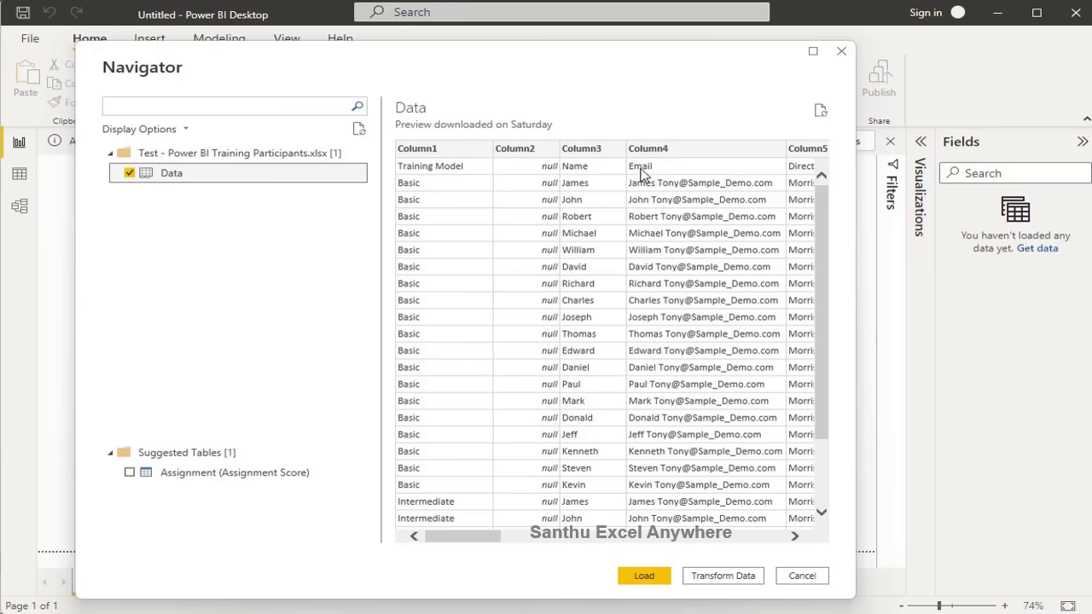
pyautogui.click(719, 577)
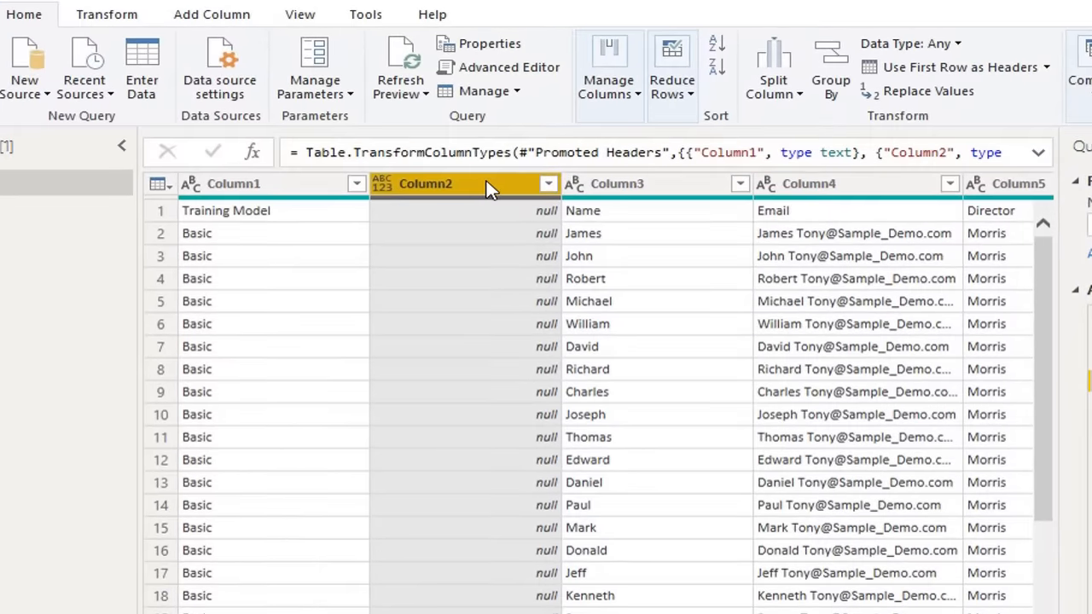
# Remove the empty Column2 from the Data query and use its first row as headers.
pyautogui.rightClick(489, 189)
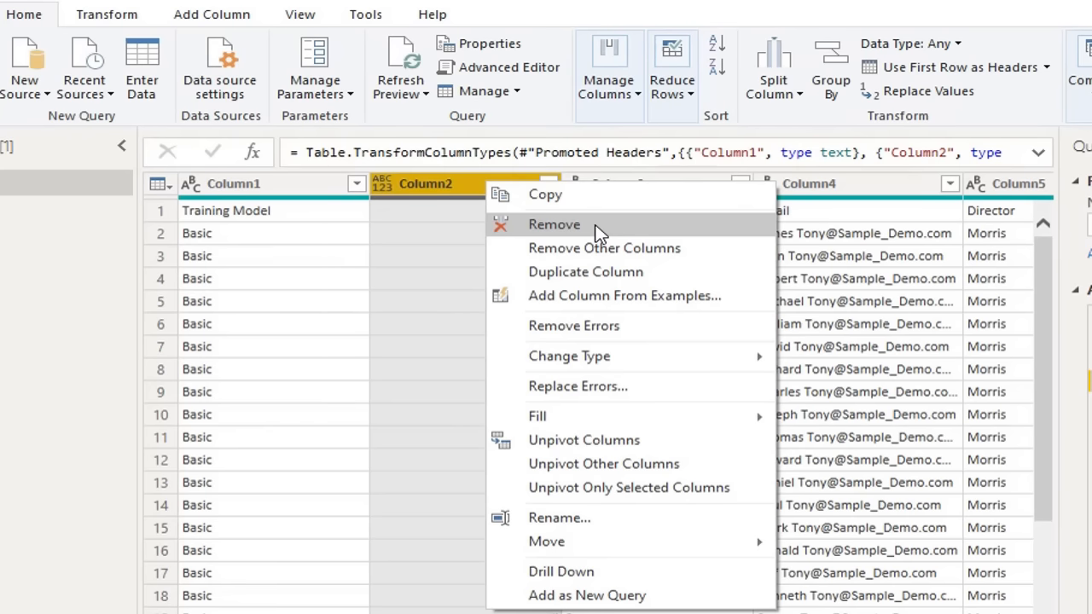
pyautogui.click(600, 234)
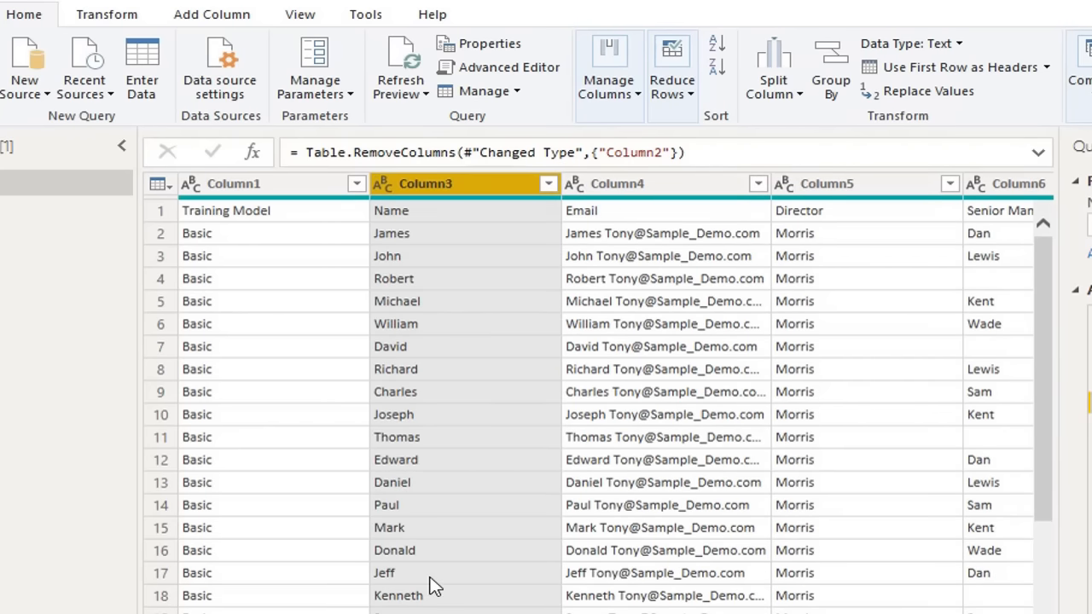
pyautogui.hscroll(10, 597, 392)
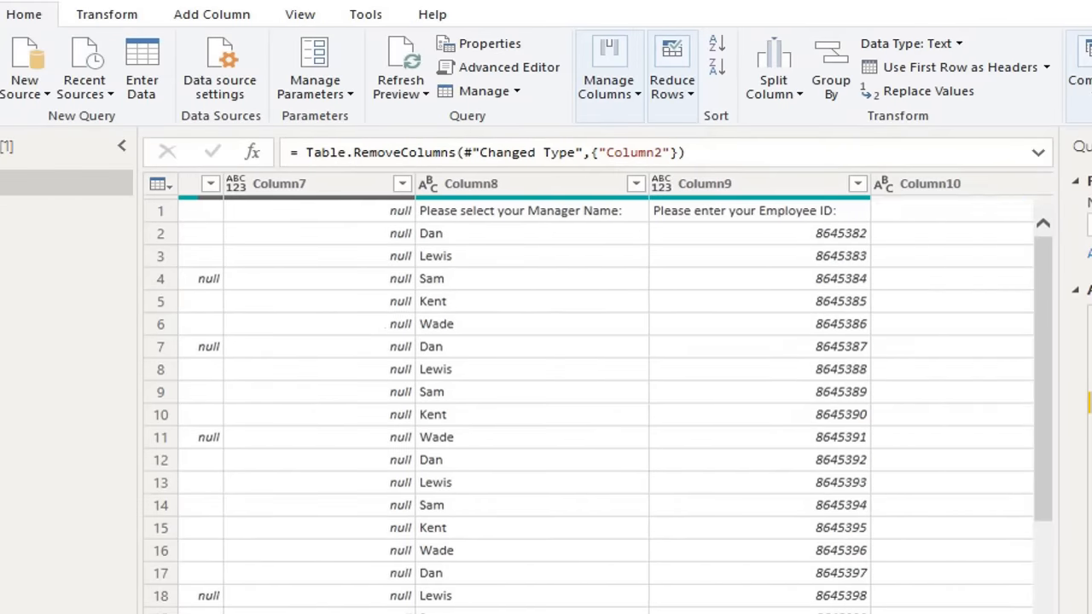
pyautogui.hscroll(6, 597, 392)
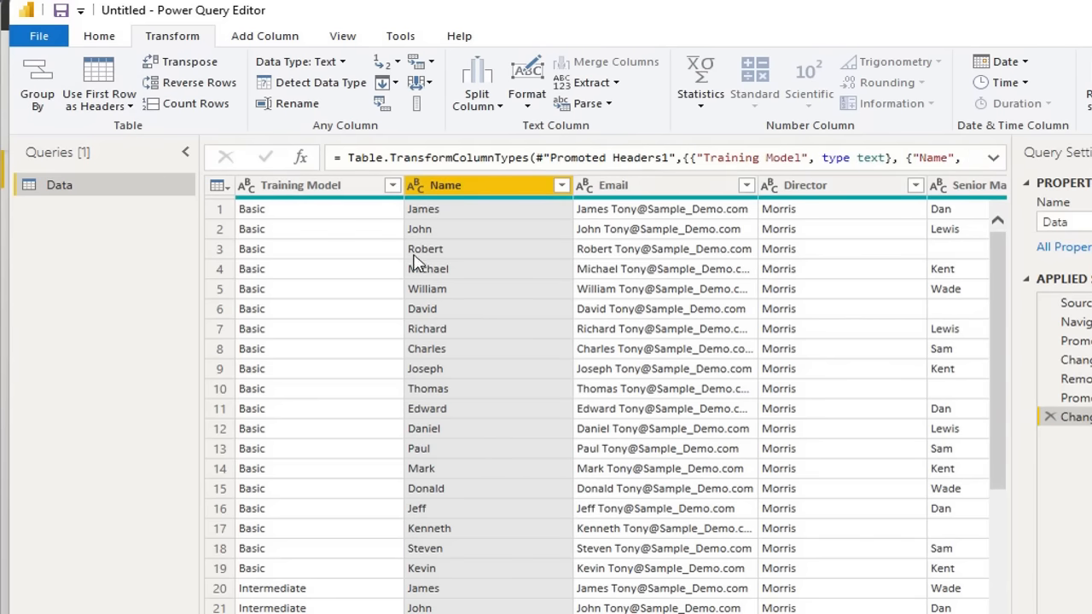
# Review the Promoted Headers1 and Removed Columns applied steps, and return to the Changed Type1 step.
pyautogui.keyDown('ctrl'); pyautogui.click(582, 188); pyautogui.keyUp('ctrl')
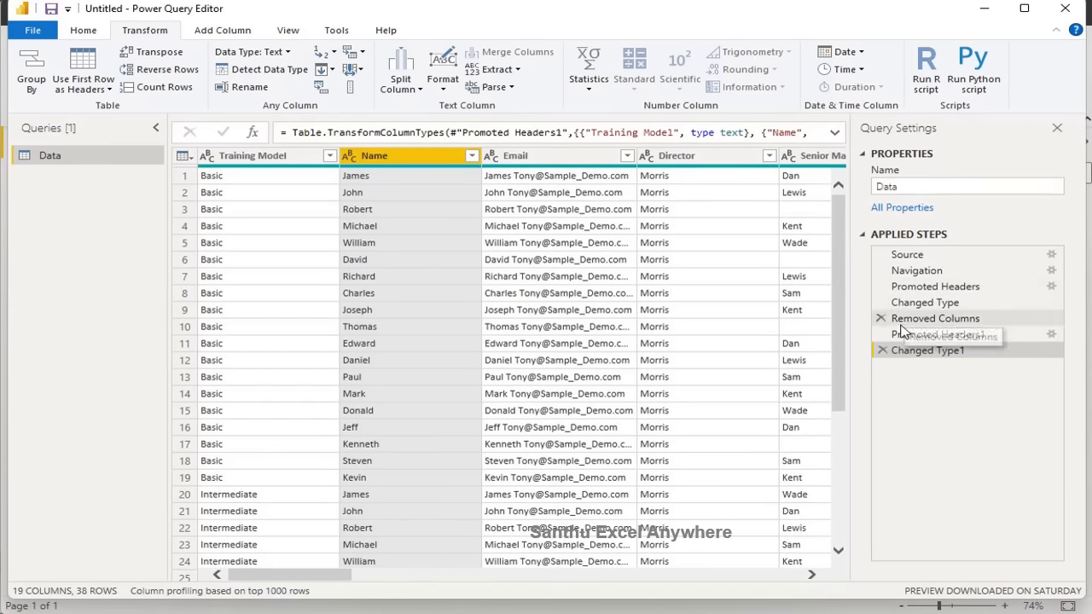
pyautogui.click(907, 337)
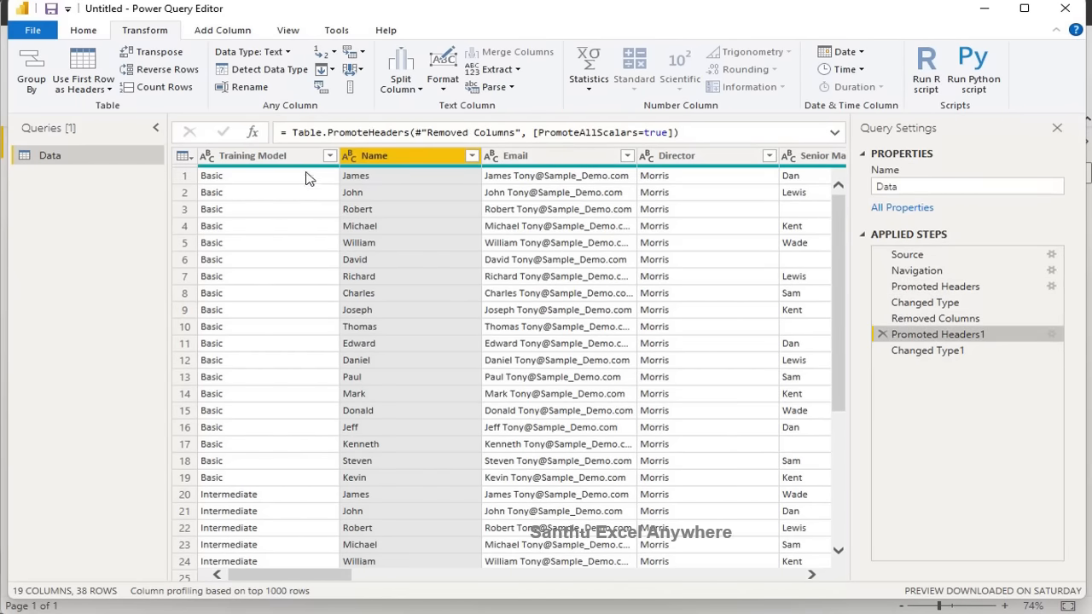
pyautogui.moveTo(930, 327); pyautogui.dragTo(930, 322)
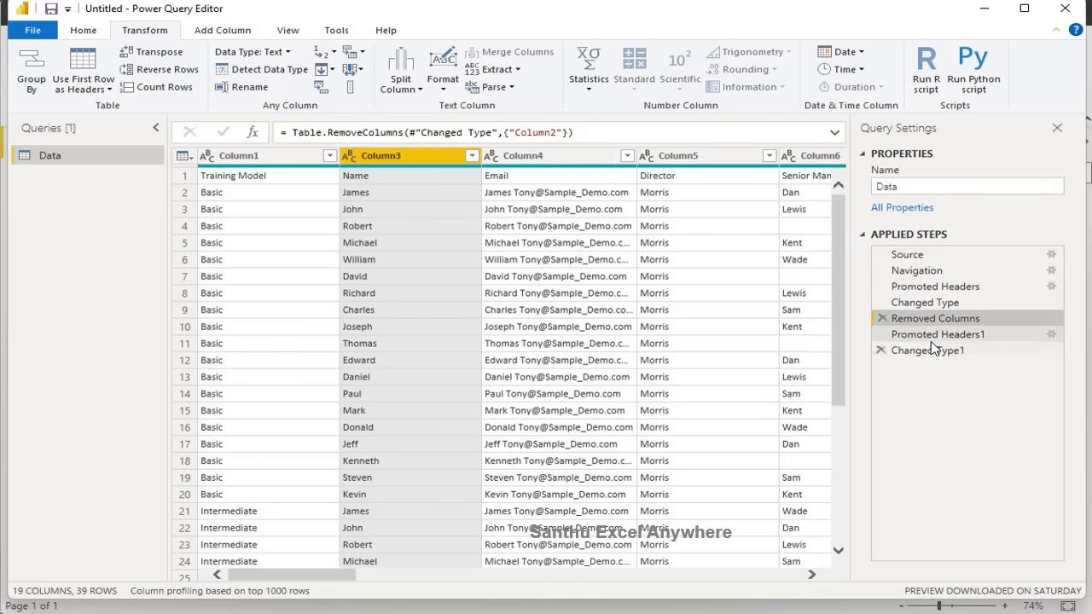
pyautogui.click(932, 351)
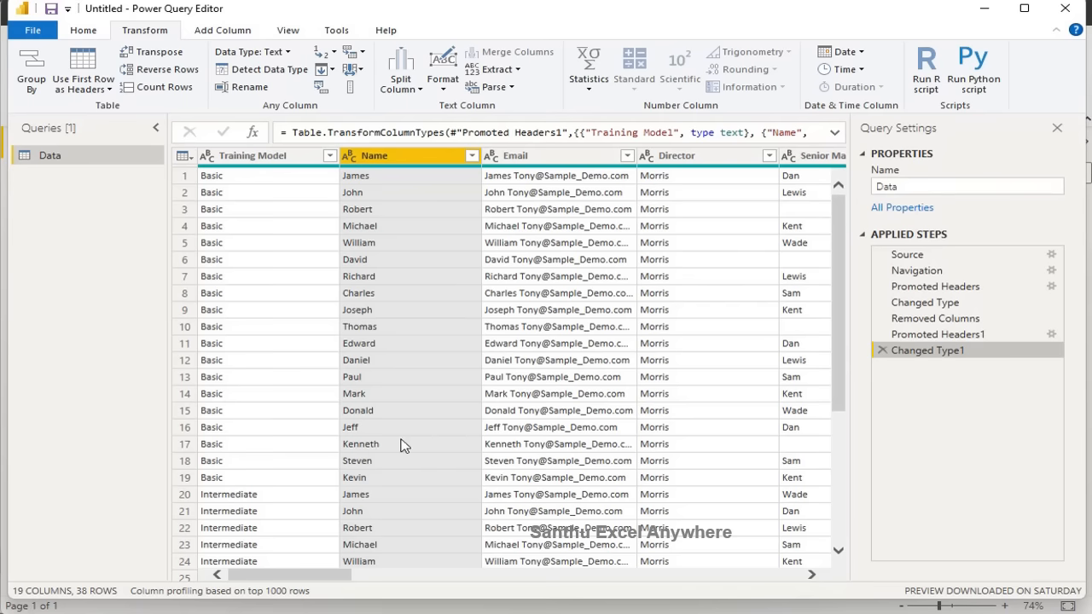
# Remove the empty Column6 between the Senior Manager and Please select your Manager Name: columns.
pyautogui.moveTo(309, 576); pyautogui.dragTo(401, 572)
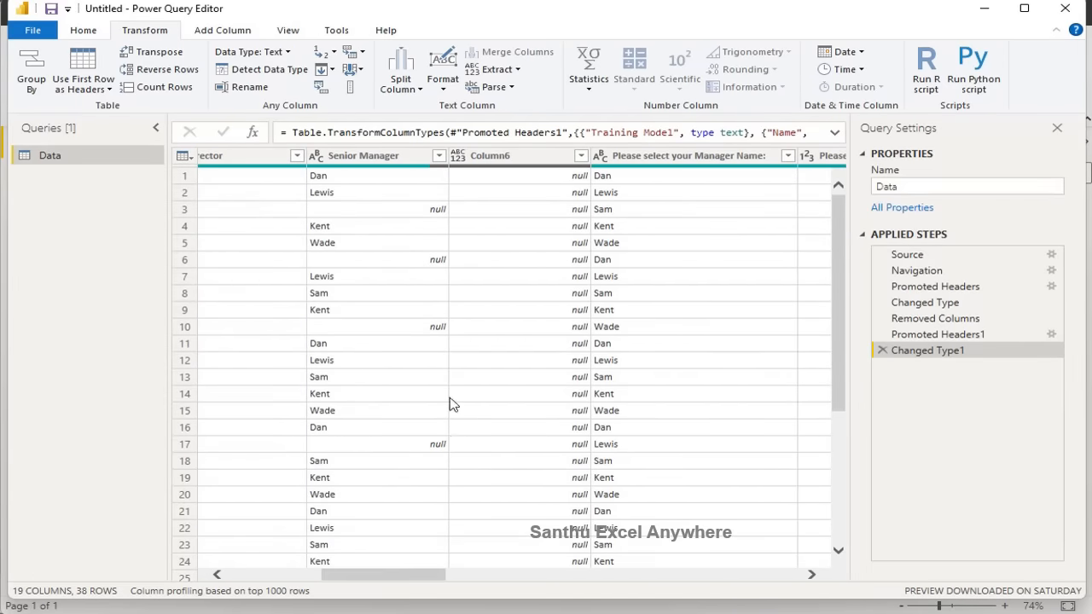
pyautogui.click(394, 215)
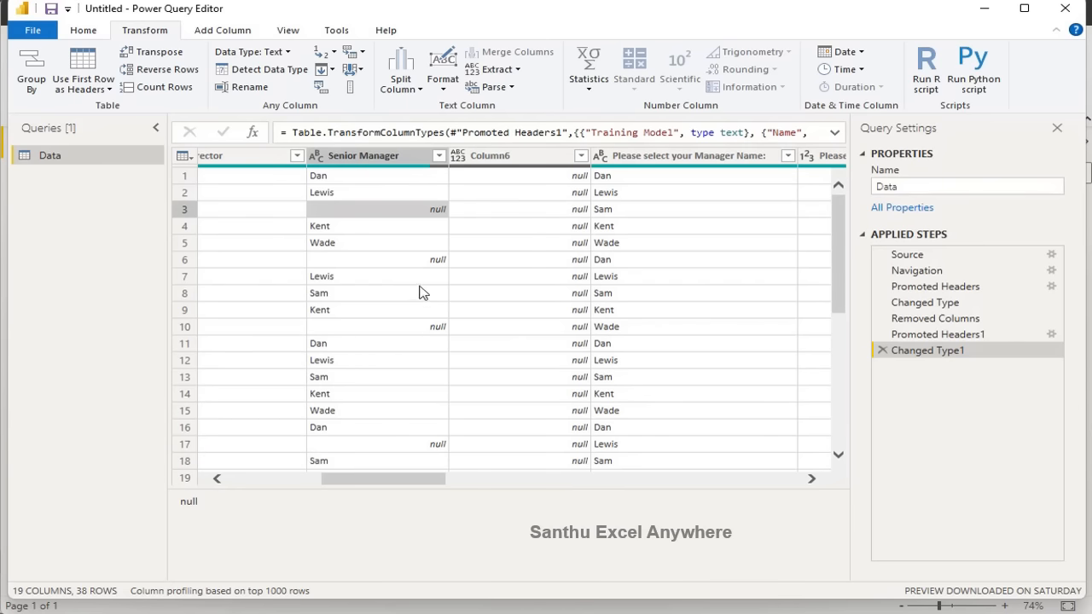
pyautogui.click(514, 155)
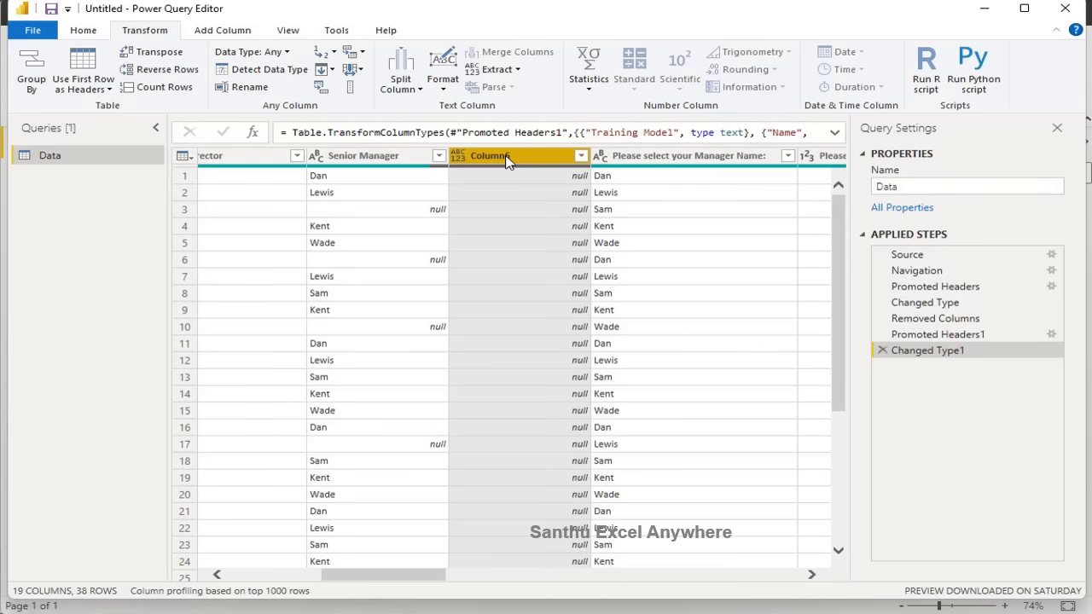
pyautogui.rightClick(506, 162)
pyautogui.click(512, 188)
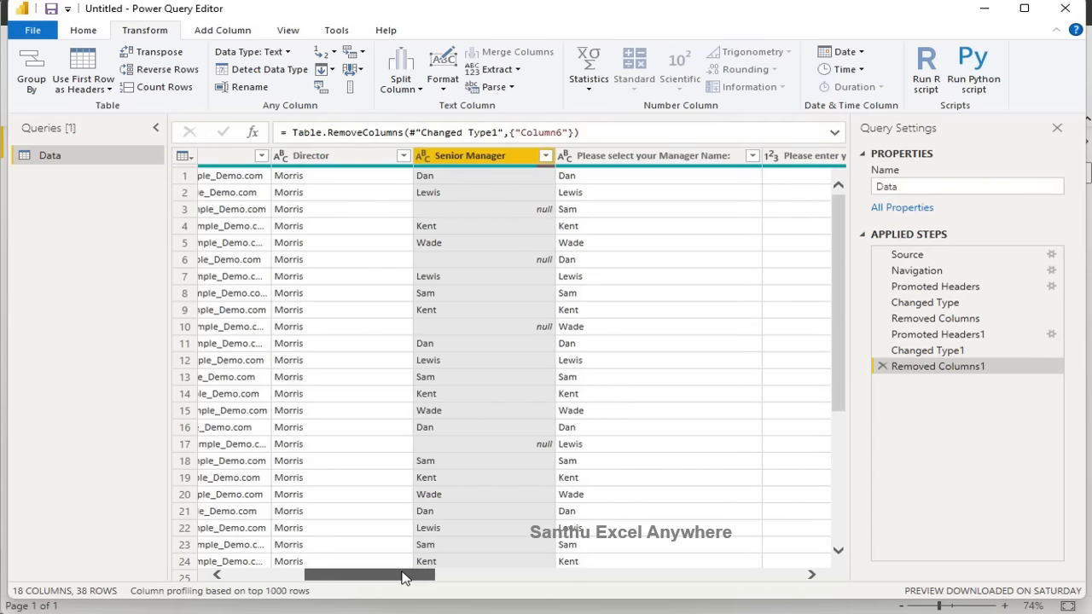
# Replace the null values in the Senior Manager column with 0.
pyautogui.moveTo(404, 577); pyautogui.dragTo(390, 576)
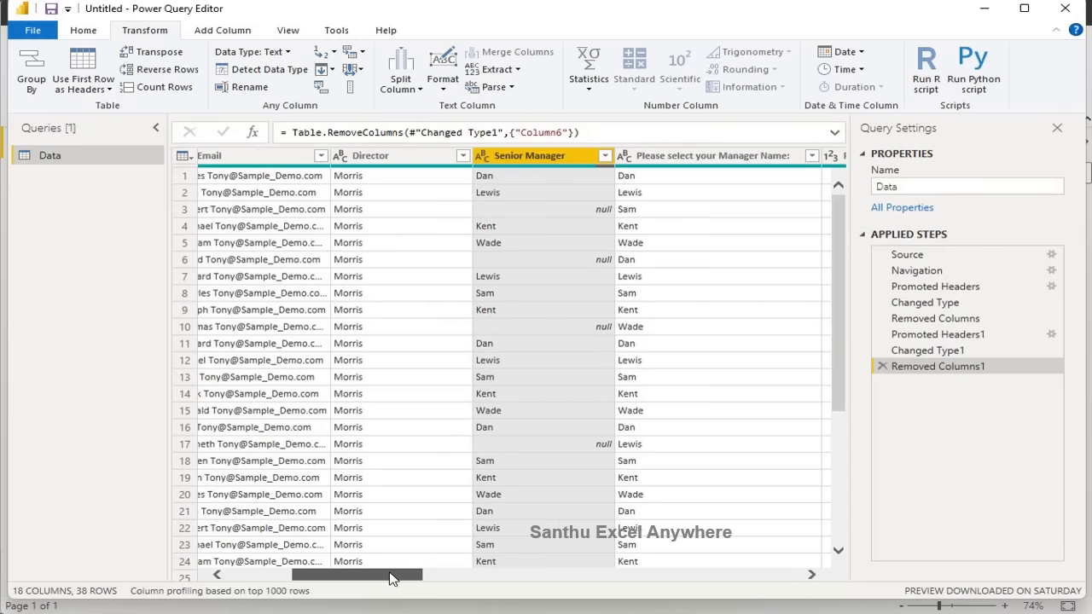
pyautogui.click(574, 213)
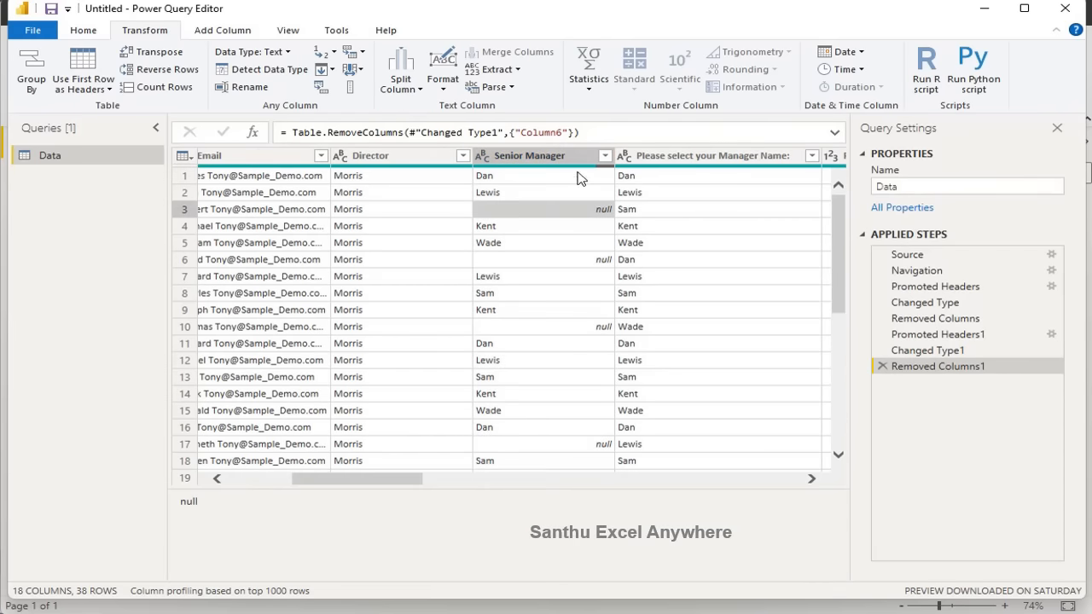
pyautogui.click(553, 157)
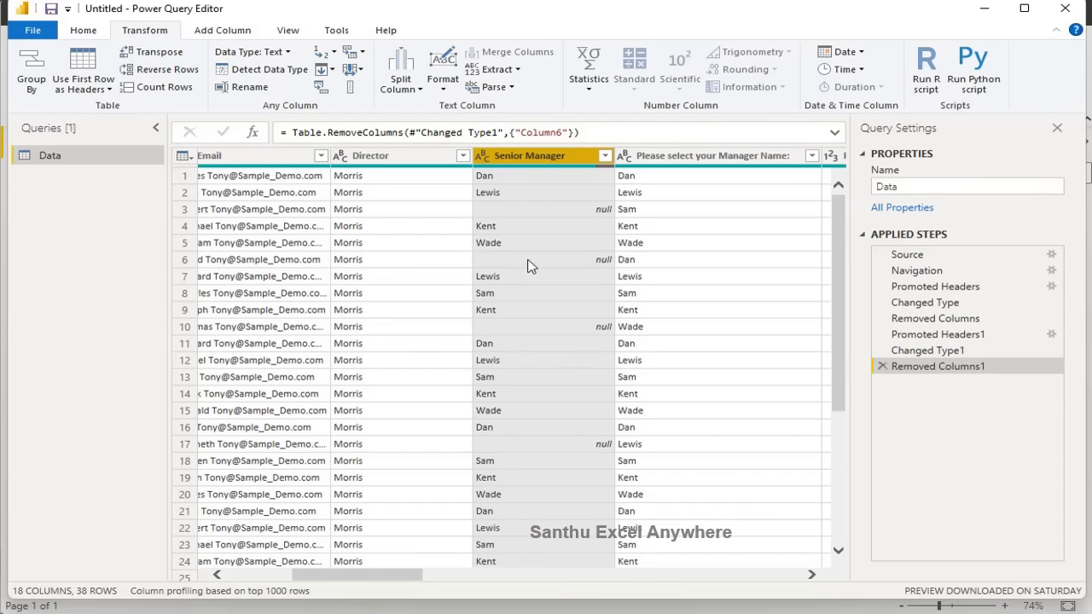
pyautogui.click(549, 213)
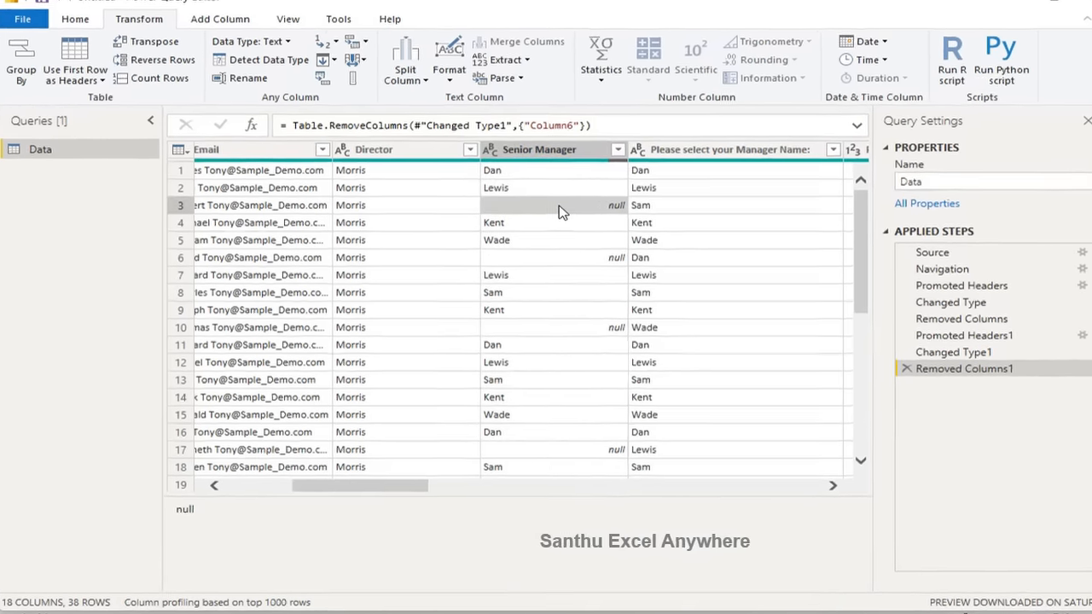
pyautogui.rightClick(550, 214)
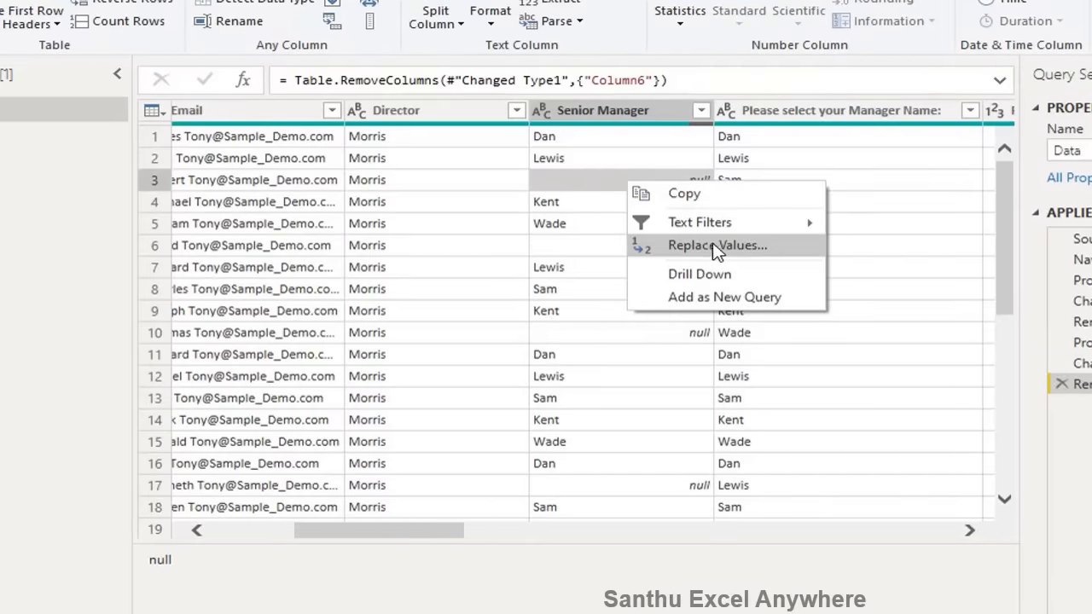
pyautogui.click(706, 252)
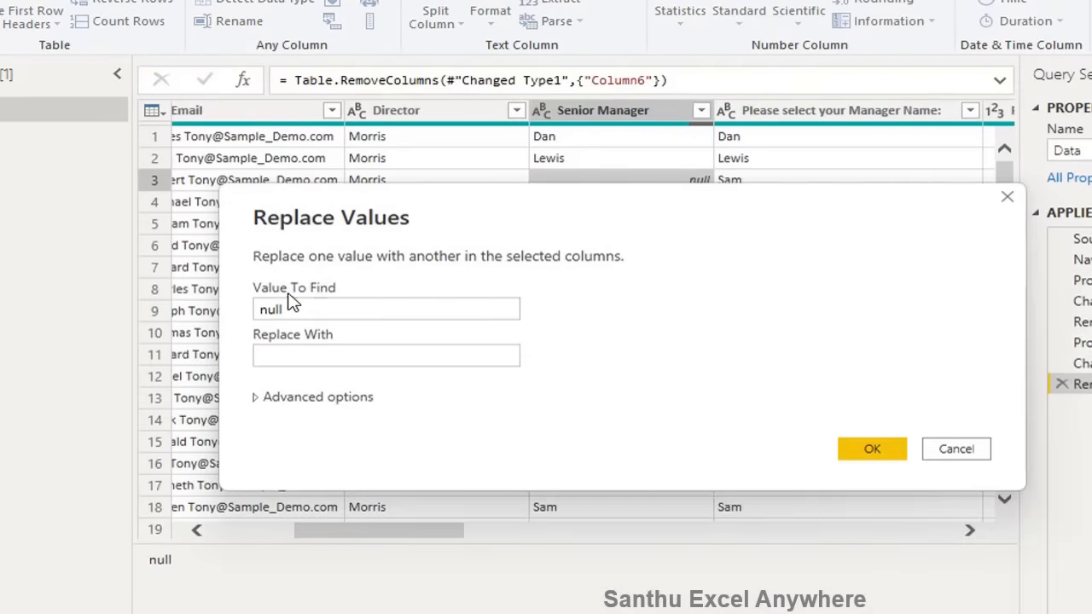
pyautogui.click(324, 309)
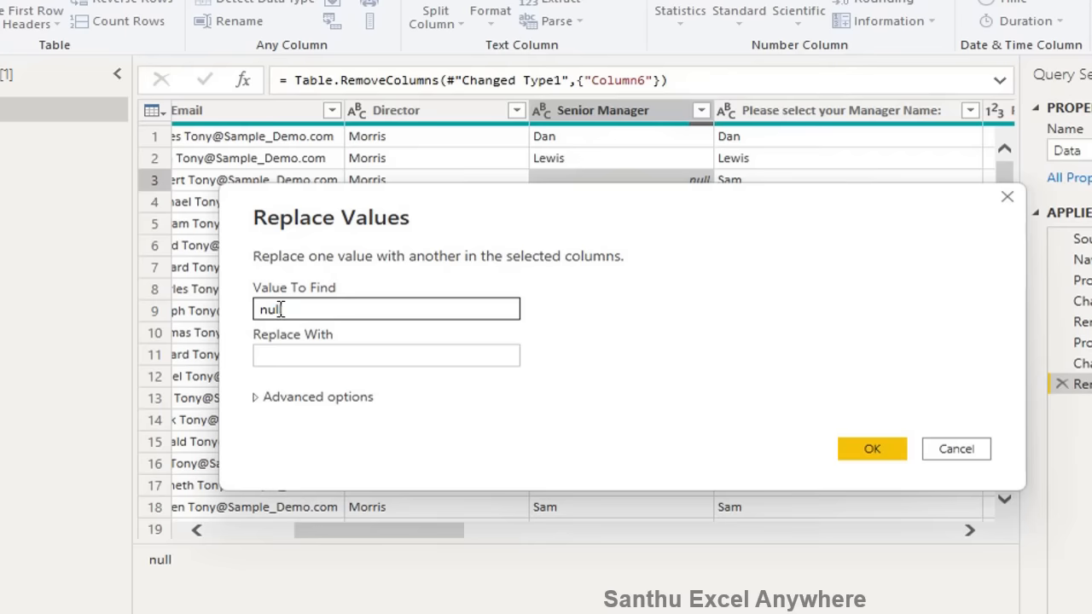
pyautogui.click(299, 355)
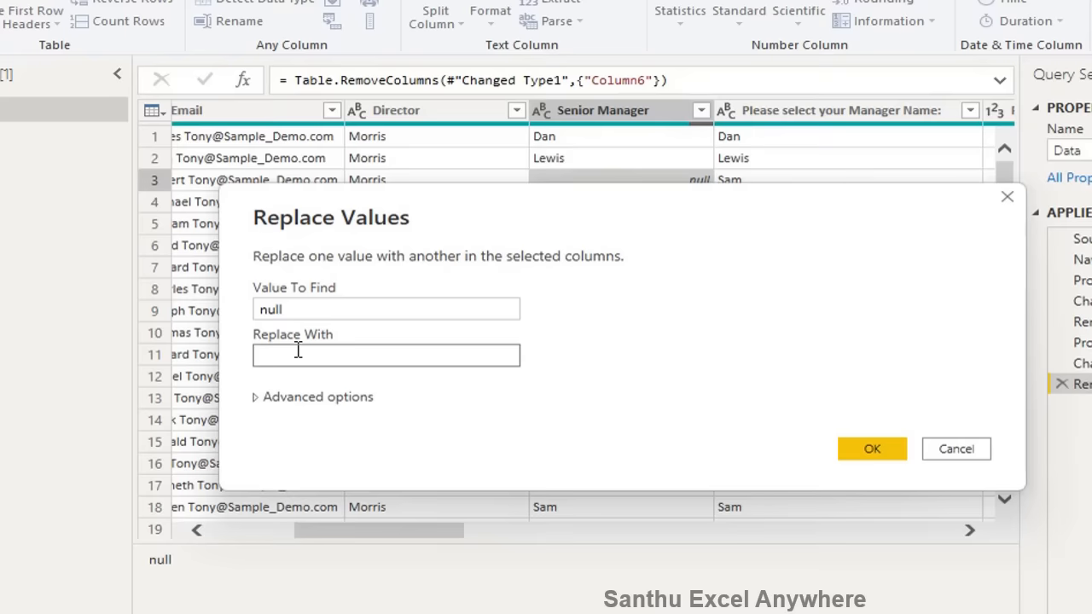
pyautogui.click(868, 452)
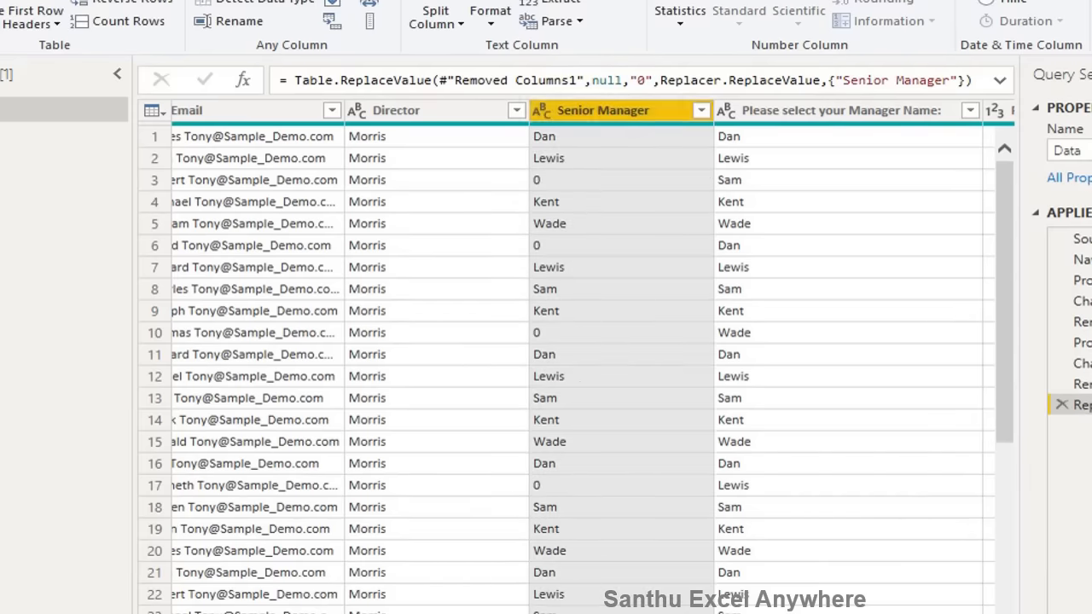
# Replace the 0 values in the Senior Manager column with a single space.
pyautogui.hscroll(15, 583, 367)
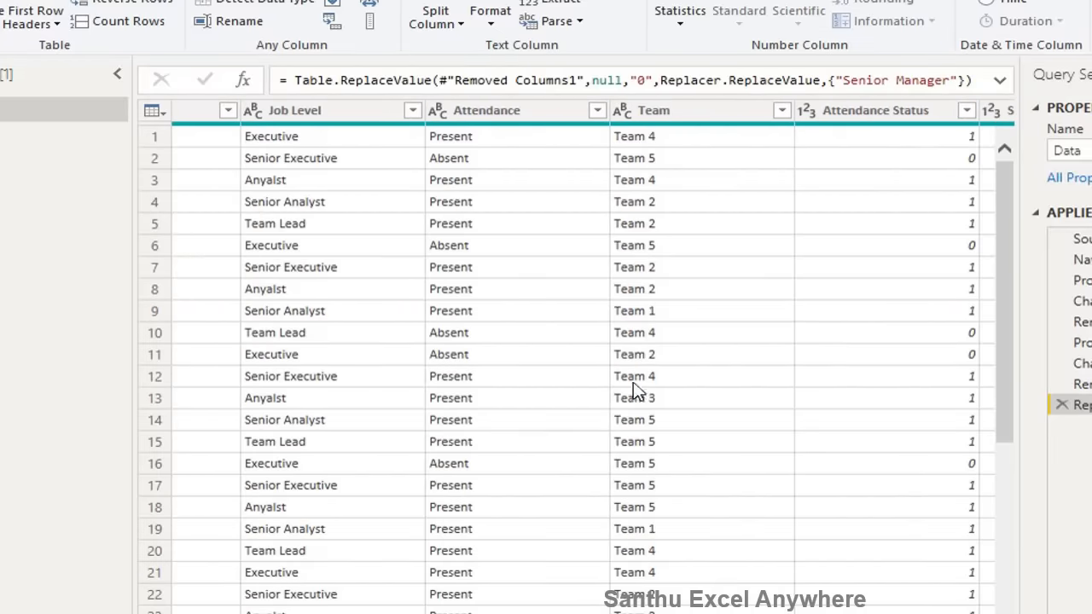
pyautogui.hscroll(-15, 583, 366)
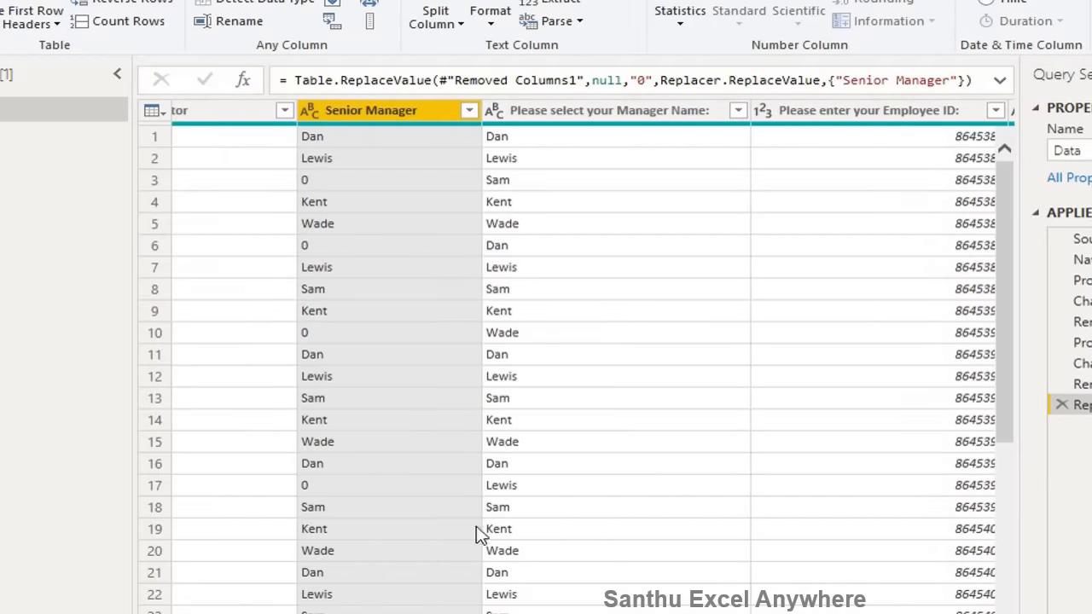
pyautogui.click(379, 182)
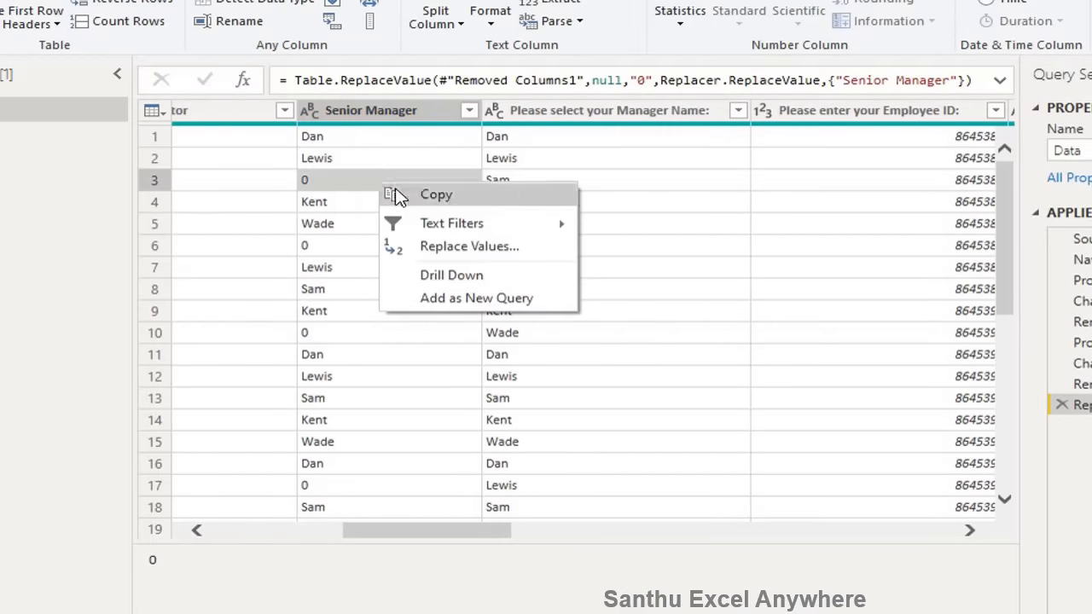
pyautogui.click(448, 247)
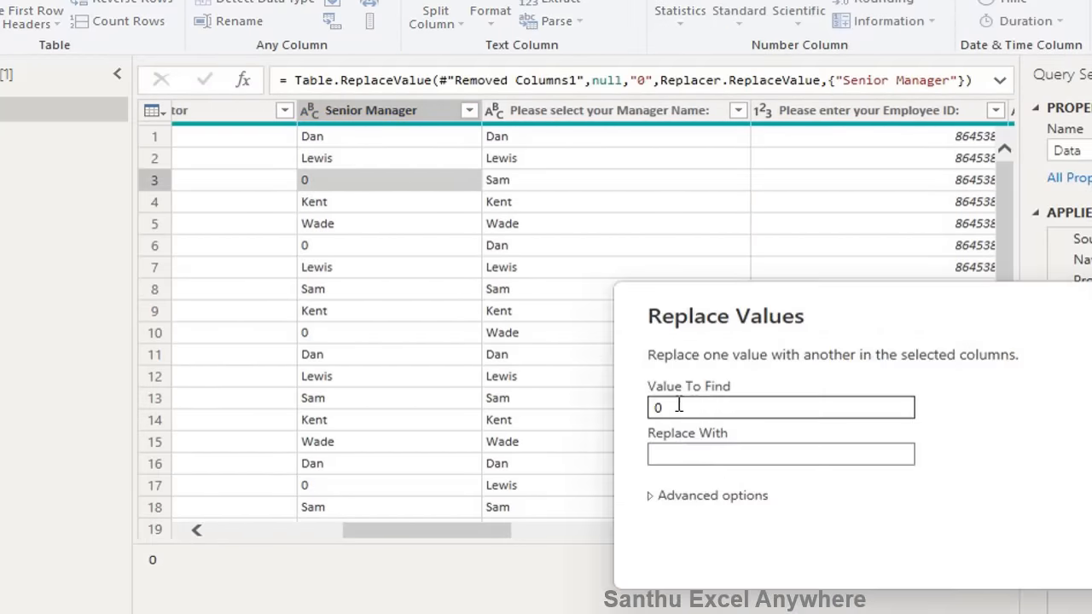
pyautogui.moveTo(746, 323); pyautogui.dragTo(461, 298)
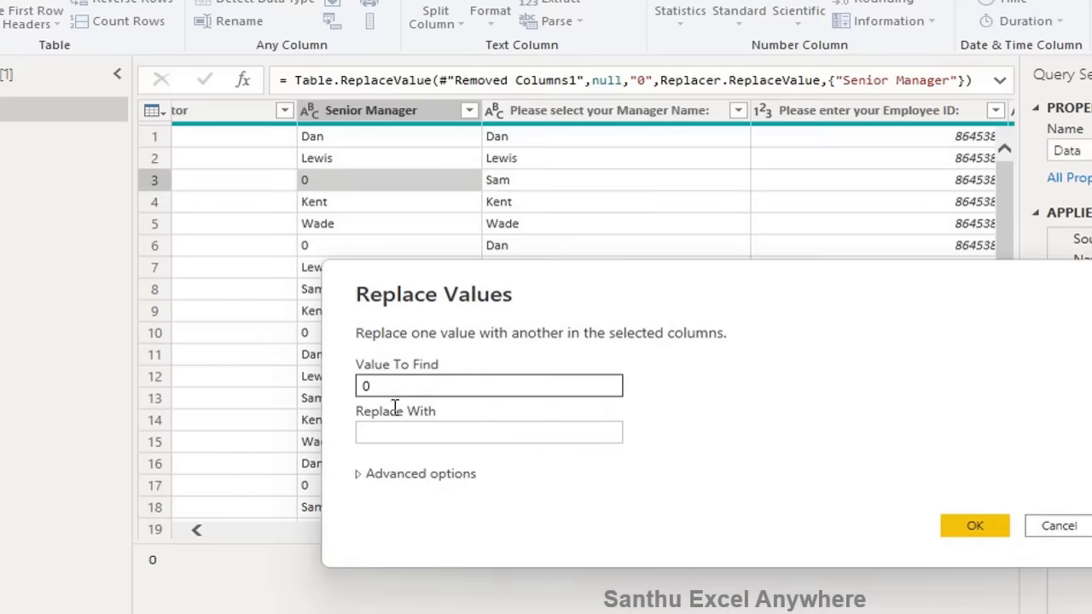
pyautogui.click(397, 432)
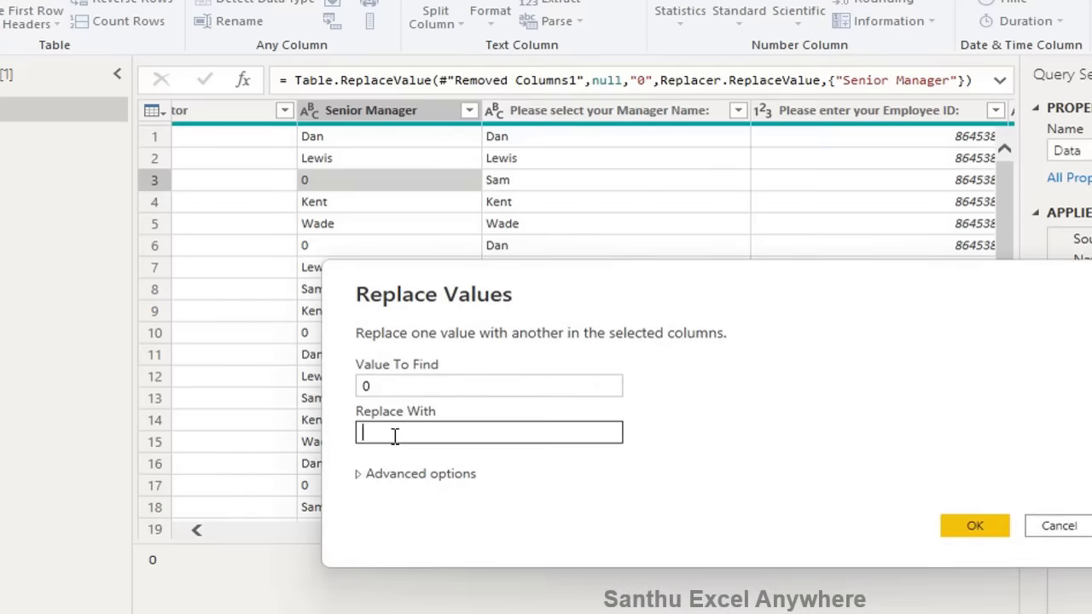
pyautogui.click(990, 529)
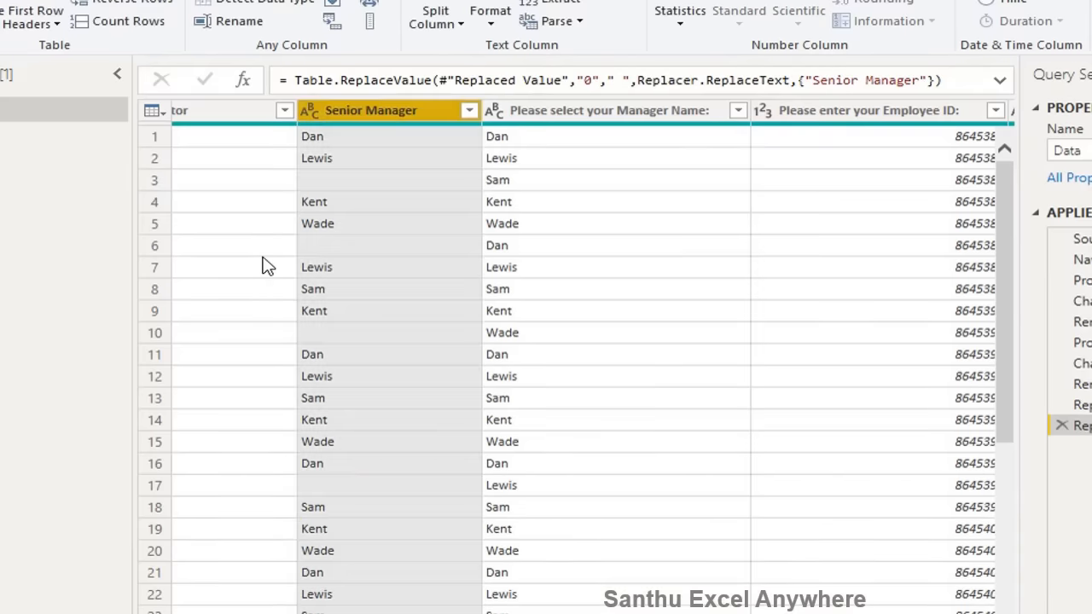
# Duplicate the Email column of the Data query.
pyautogui.click(342, 183)
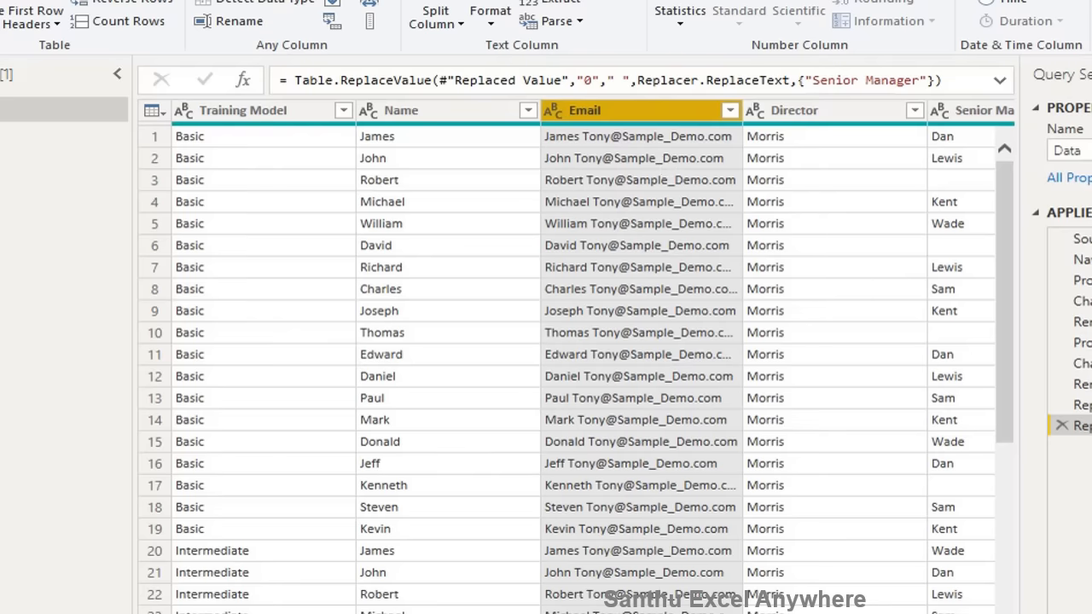
pyautogui.hscroll(3, 367, 119)
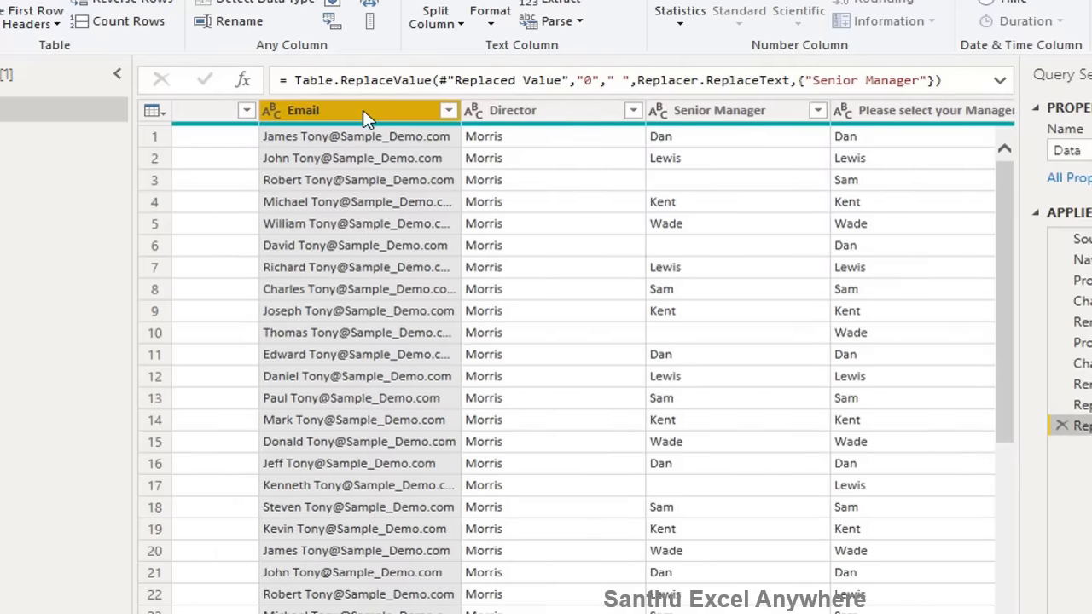
pyautogui.rightClick(363, 111)
pyautogui.click(350, 108)
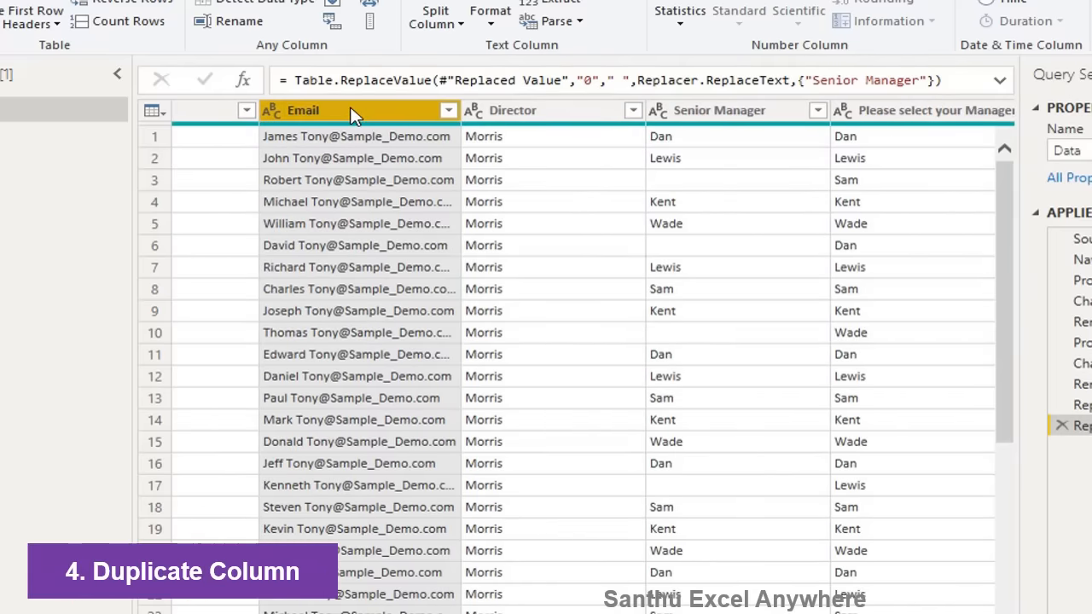
pyautogui.rightClick(354, 117)
pyautogui.click(427, 195)
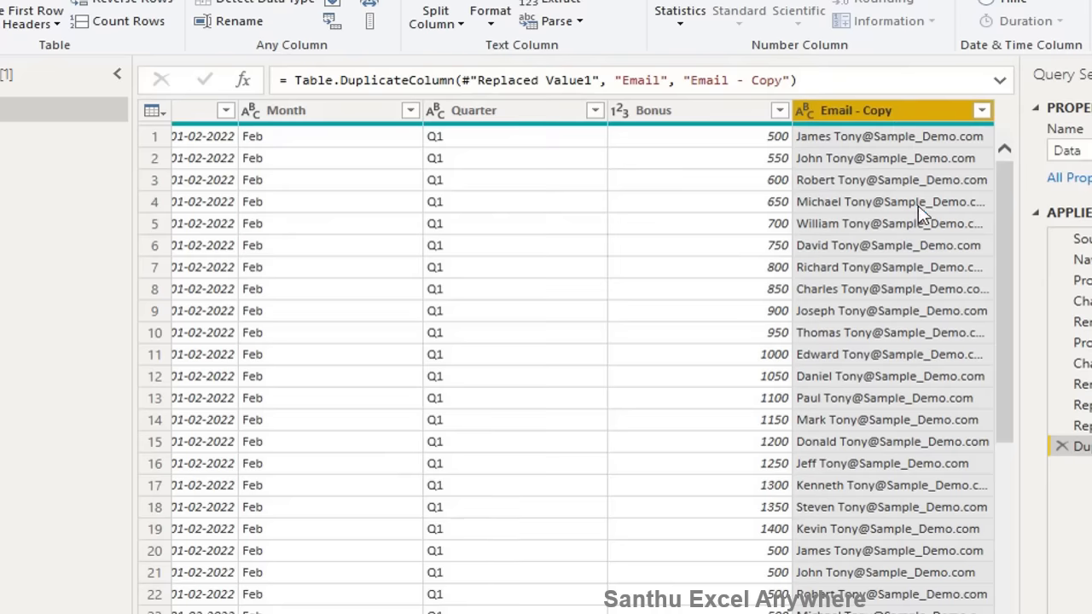
# Split the Email - Copy column by delimiter at the @ sign.
pyautogui.click(448, 21)
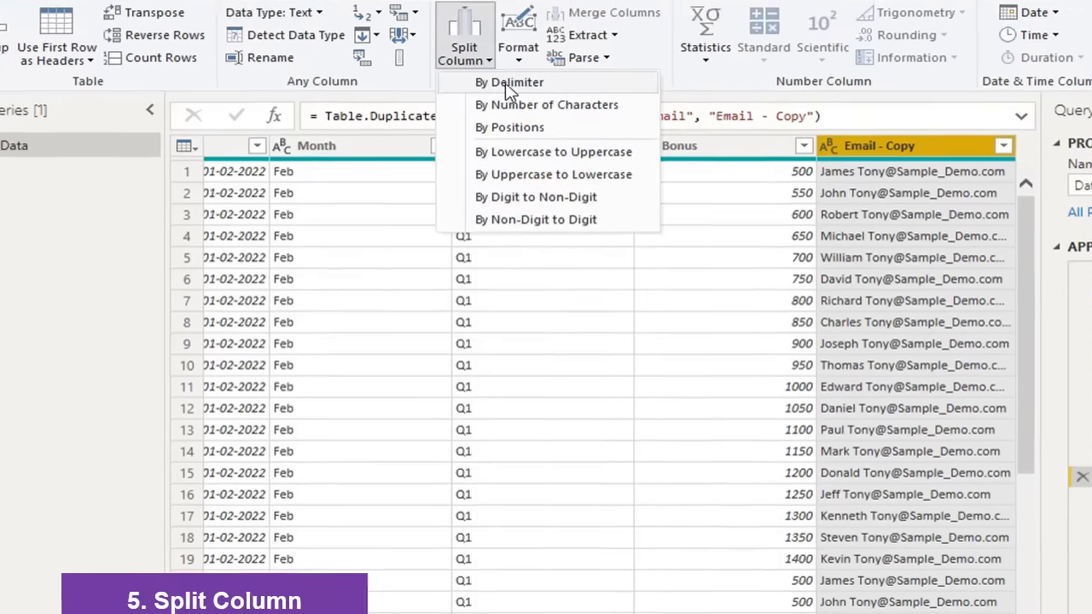
pyautogui.click(509, 88)
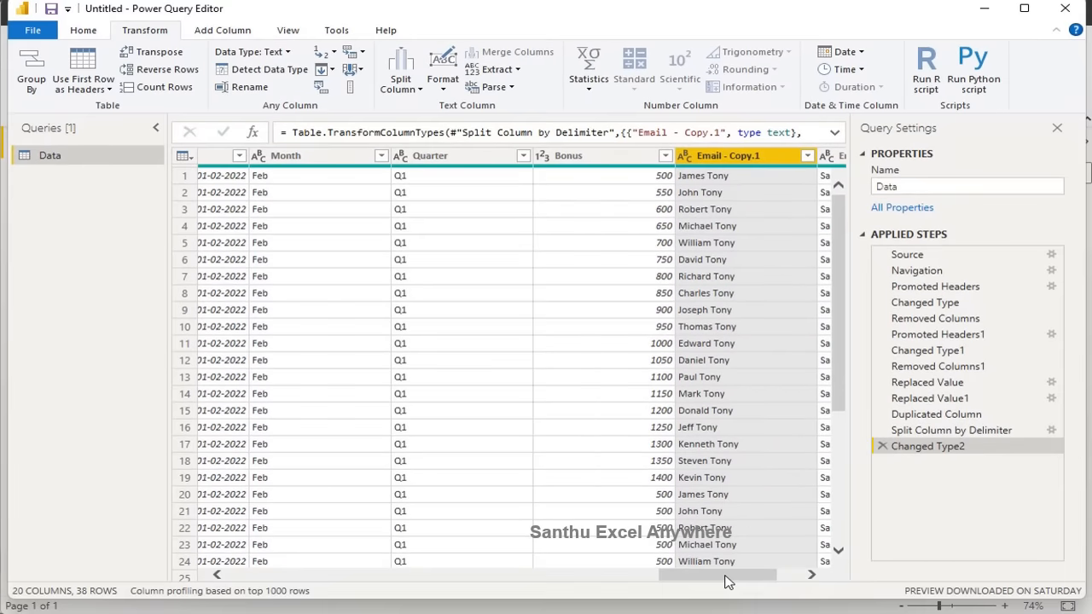
pyautogui.moveTo(726, 578); pyautogui.dragTo(793, 576)
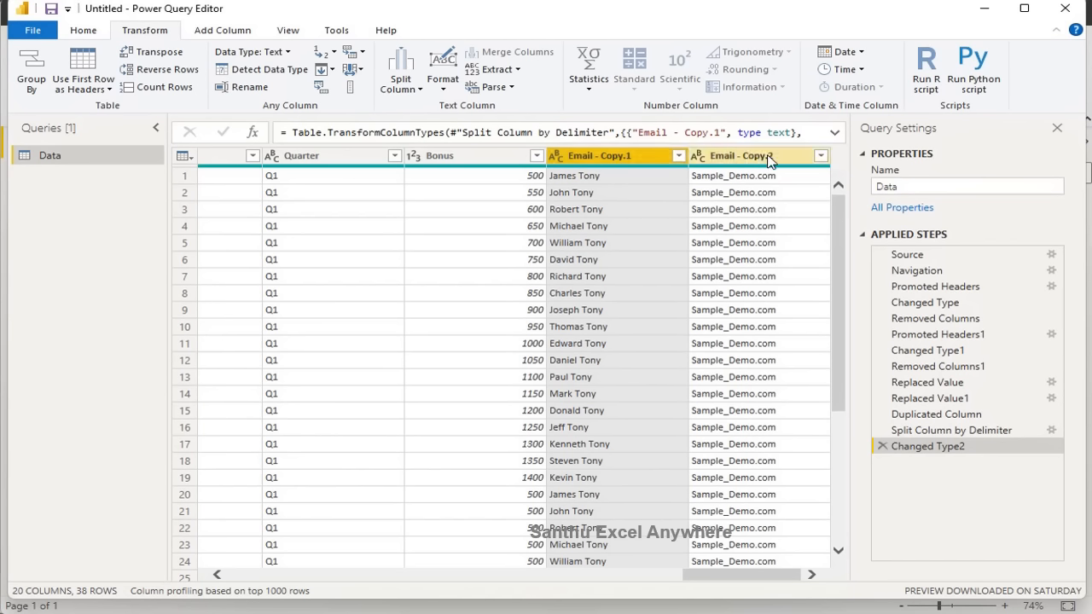
# Rename the Email - Copy.1 column as Full Name and the Email - Copy.2 column as Domain.
pyautogui.rightClick(605, 161)
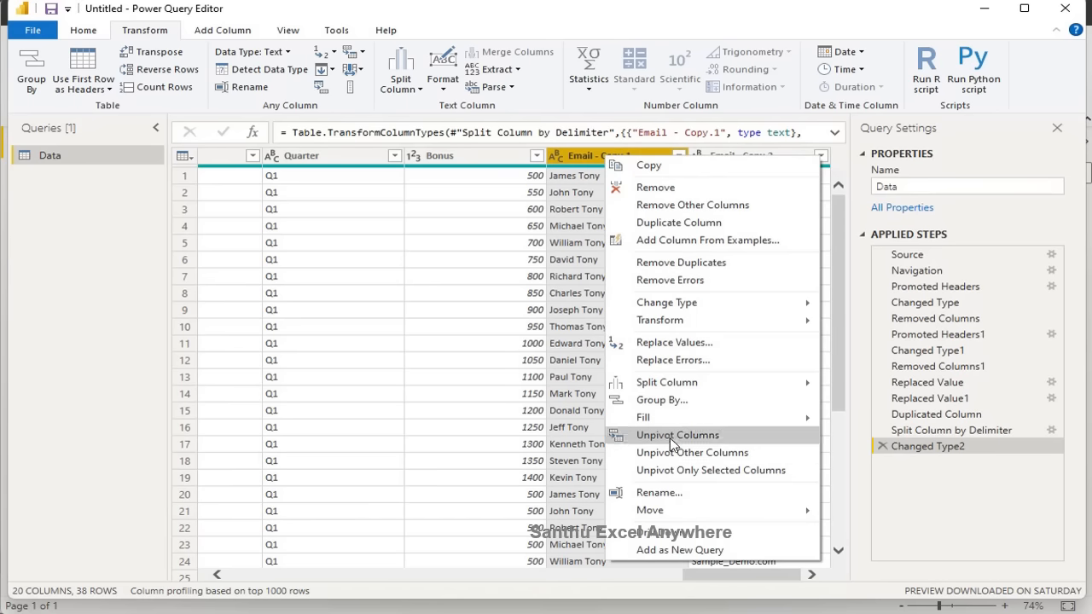
pyautogui.click(680, 495)
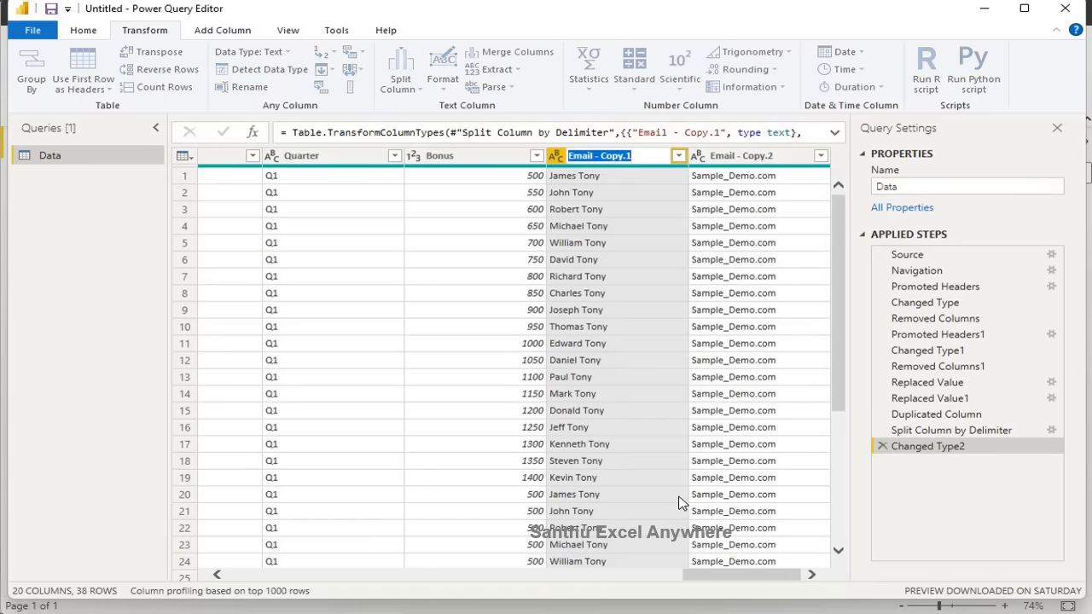
pyautogui.write('Full Name')
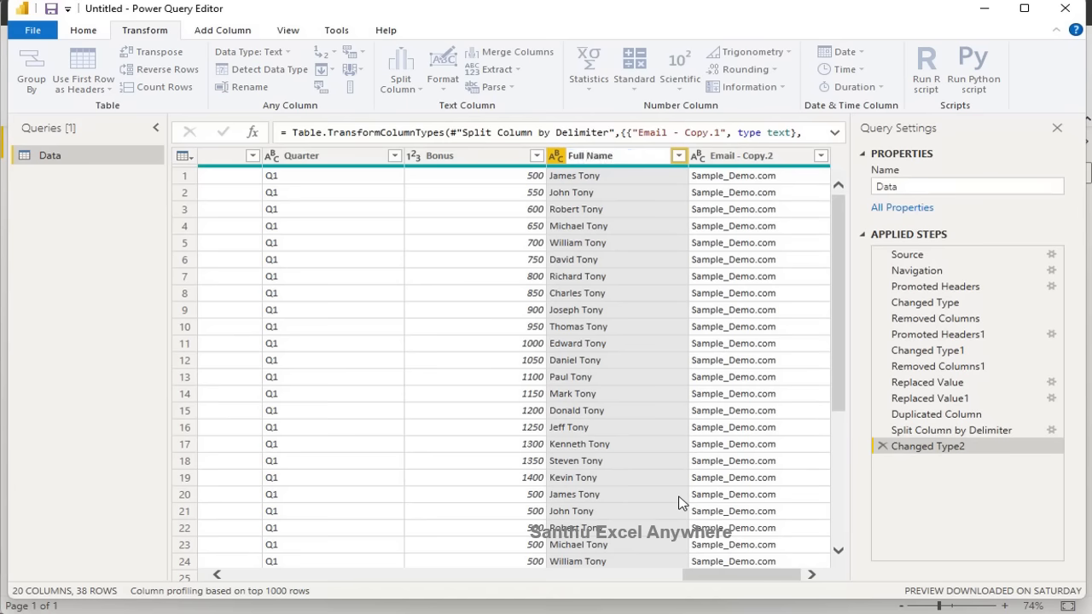
pyautogui.press('Return')
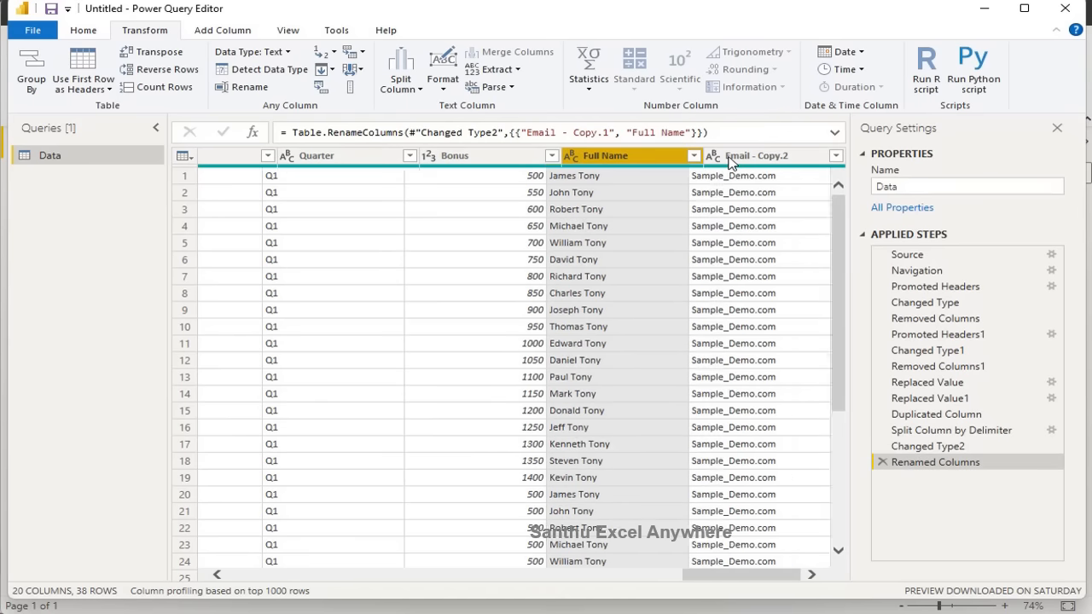
pyautogui.rightClick(730, 162)
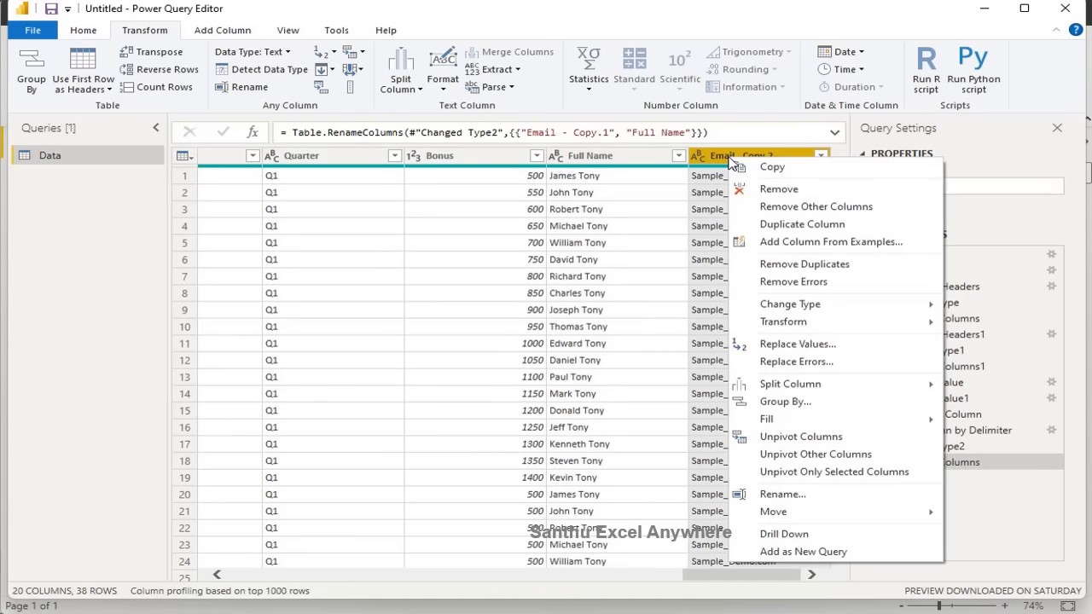
pyautogui.click(779, 495)
pyautogui.write('Domain')
pyautogui.press('Return')
# Start a conditional column based on the Salary data and name it Salary_Status.
pyautogui.moveTo(711, 577); pyautogui.dragTo(752, 567)
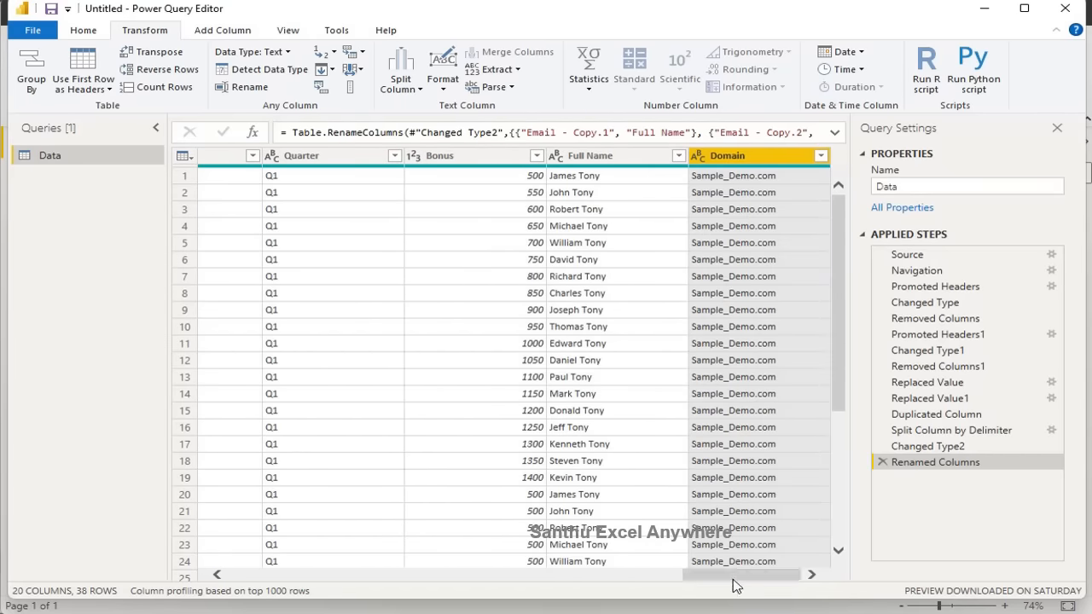
pyautogui.moveTo(736, 584); pyautogui.dragTo(601, 581)
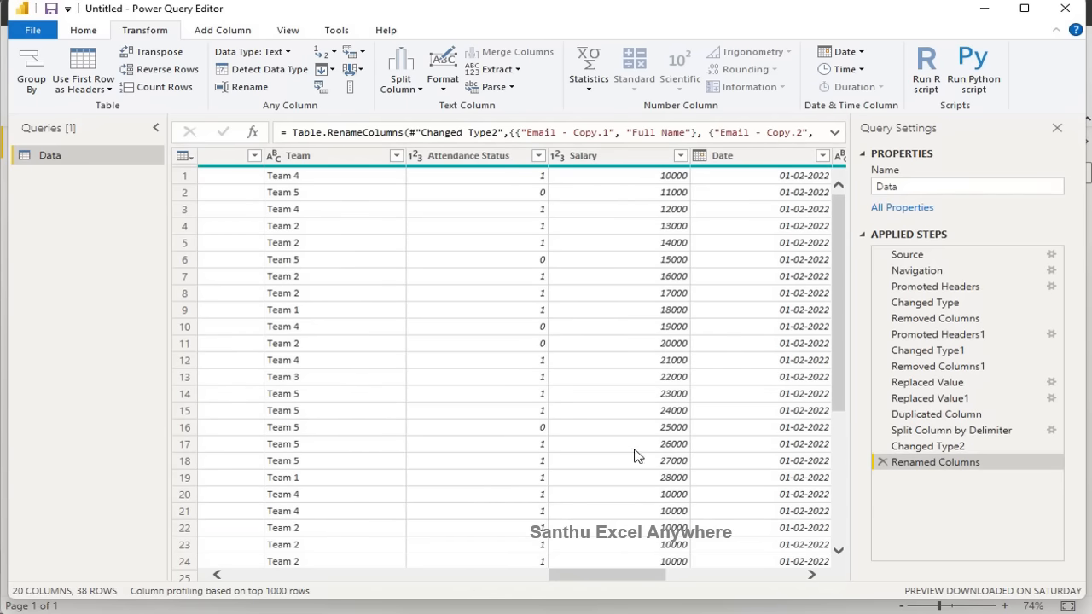
pyautogui.scroll(-5, 651, 460)
pyautogui.scroll(5, 650, 467)
pyautogui.click(583, 155)
pyautogui.click(222, 30)
pyautogui.click(245, 53)
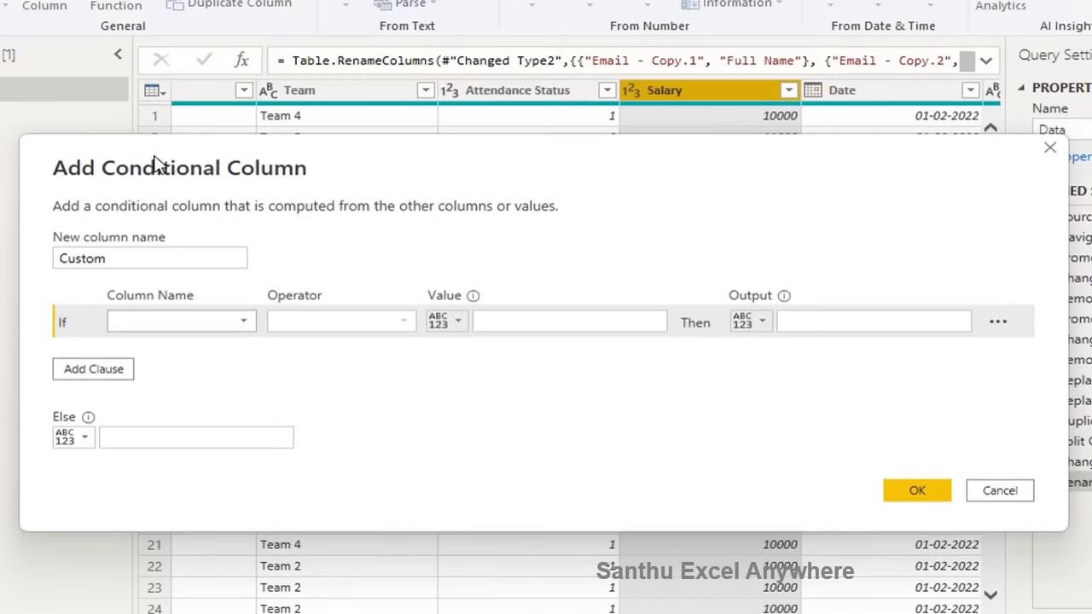
pyautogui.click(156, 258)
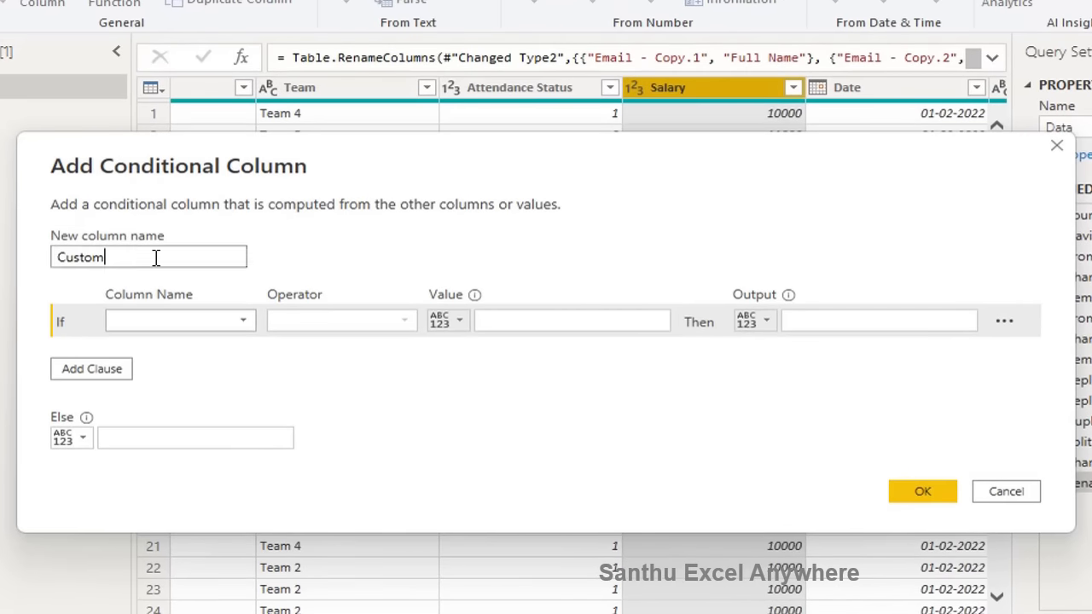
pyautogui.moveTo(156, 259); pyautogui.dragTo(31, 262)
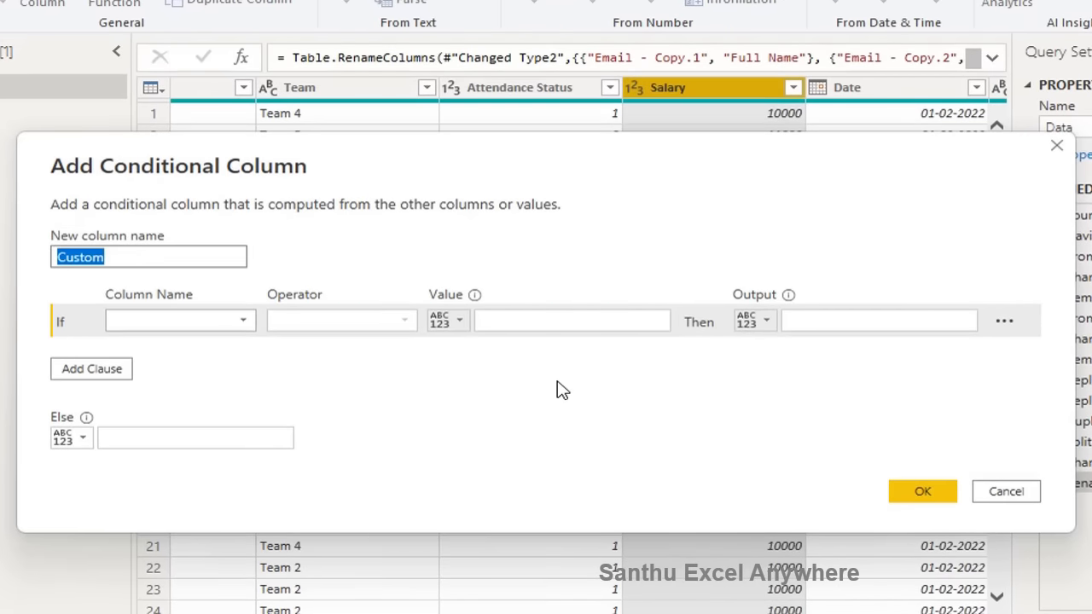
pyautogui.write('Sa')
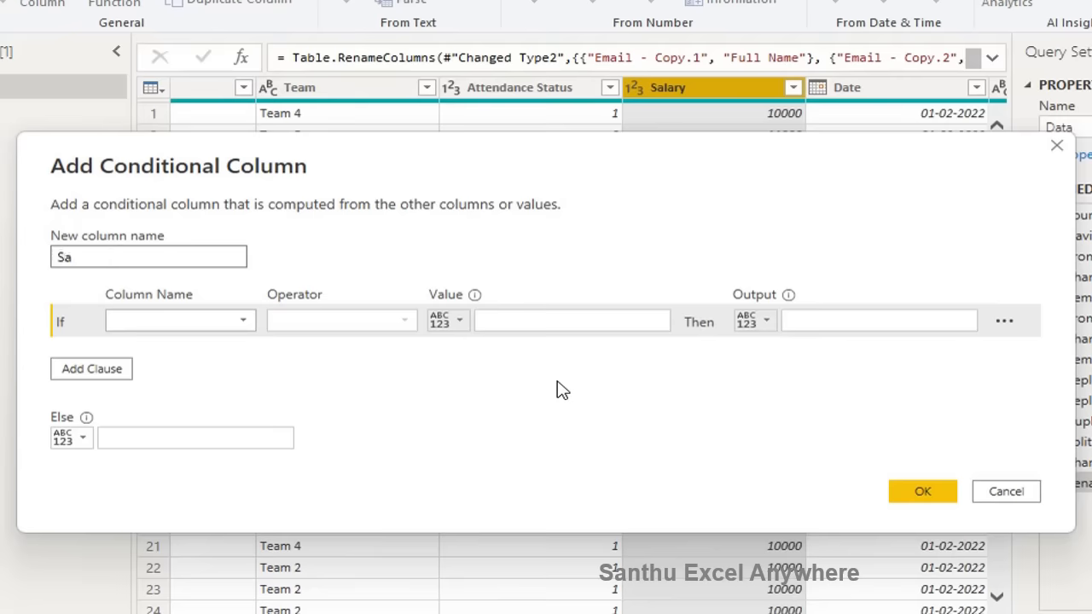
pyautogui.write('lary_Status')
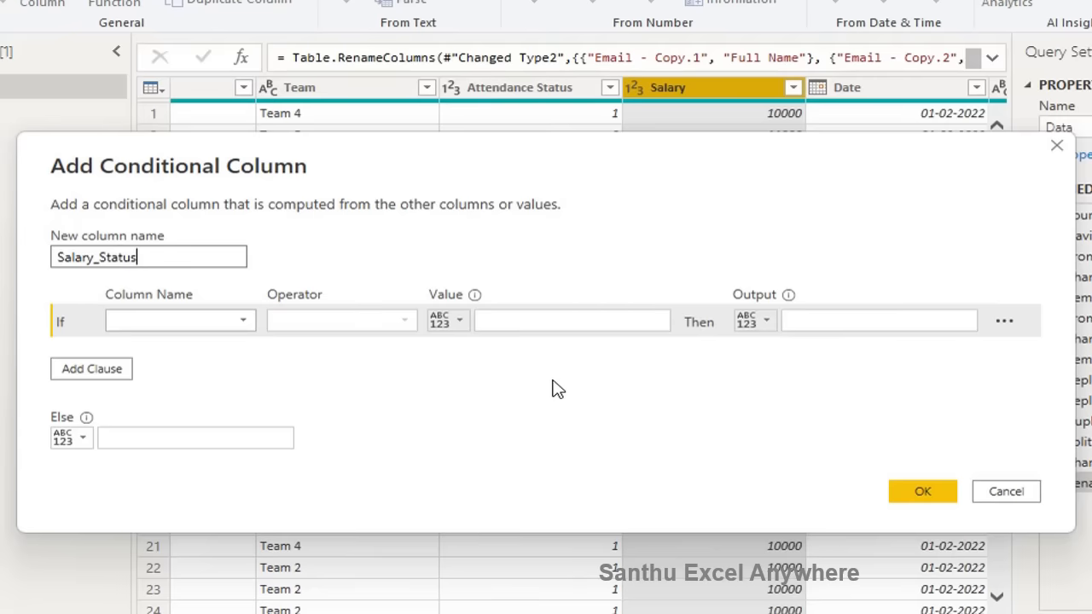
# Set the first condition so that a Salary that is greater than 20000 outputs High Salary.
pyautogui.click(214, 324)
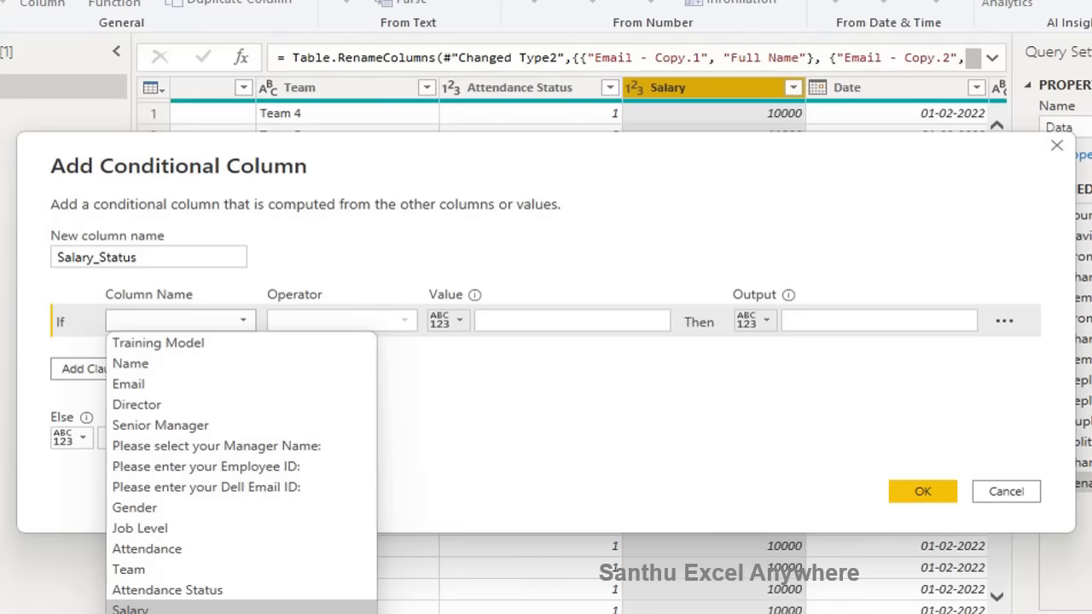
pyautogui.click(162, 608)
pyautogui.click(334, 328)
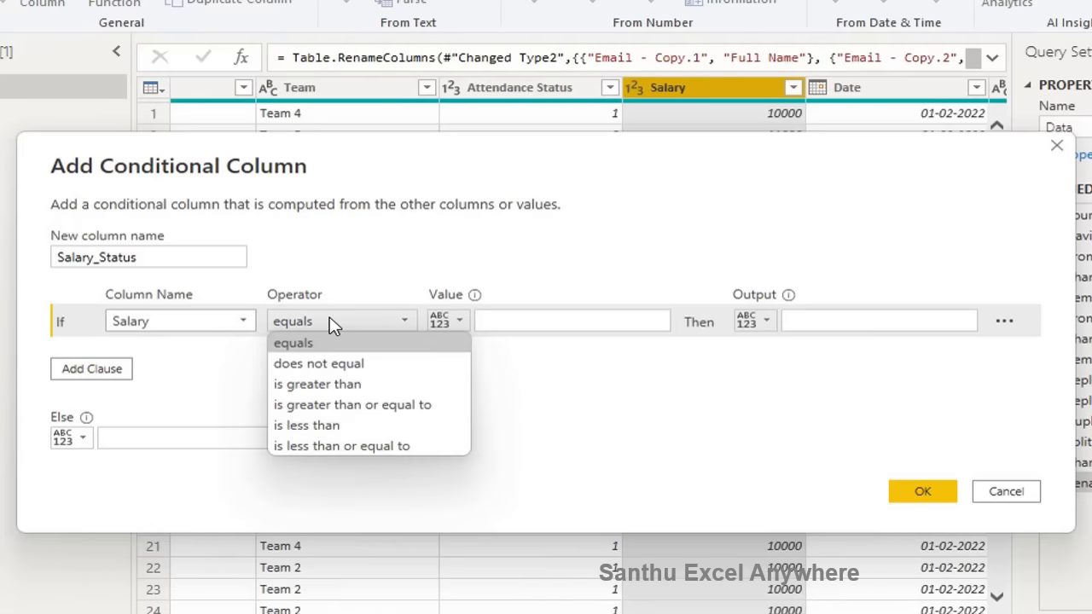
pyautogui.click(346, 384)
pyautogui.click(543, 321)
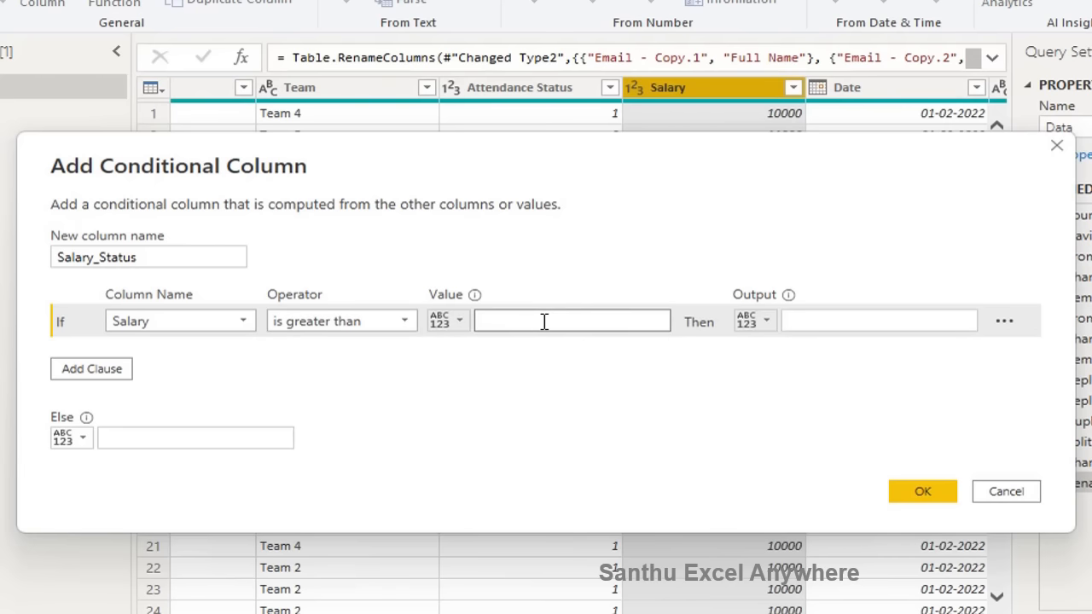
pyautogui.write('20000')
pyautogui.click(795, 316)
pyautogui.write('H')
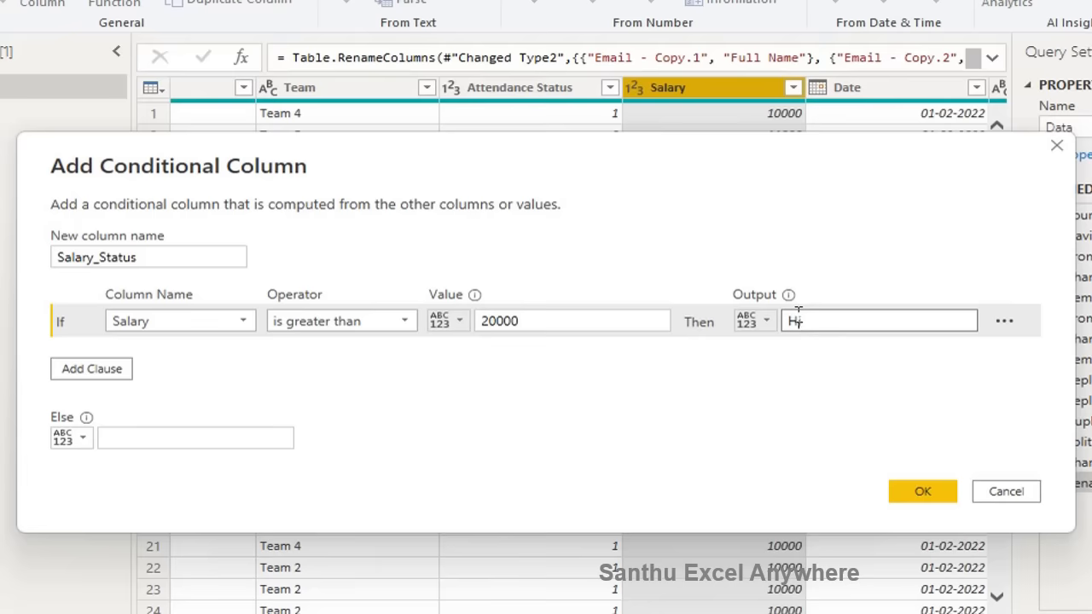
pyautogui.write('igh Salary')
# Add an Else If clause so that a Salary that is less than or equal to 20000 outputs Low Salary.
pyautogui.click(105, 374)
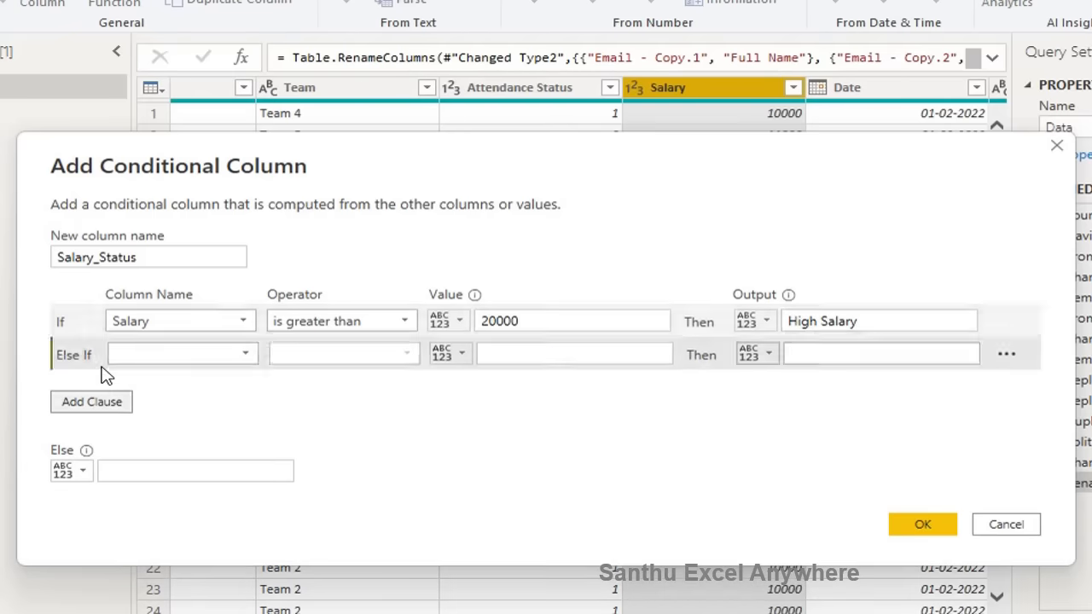
pyautogui.click(148, 356)
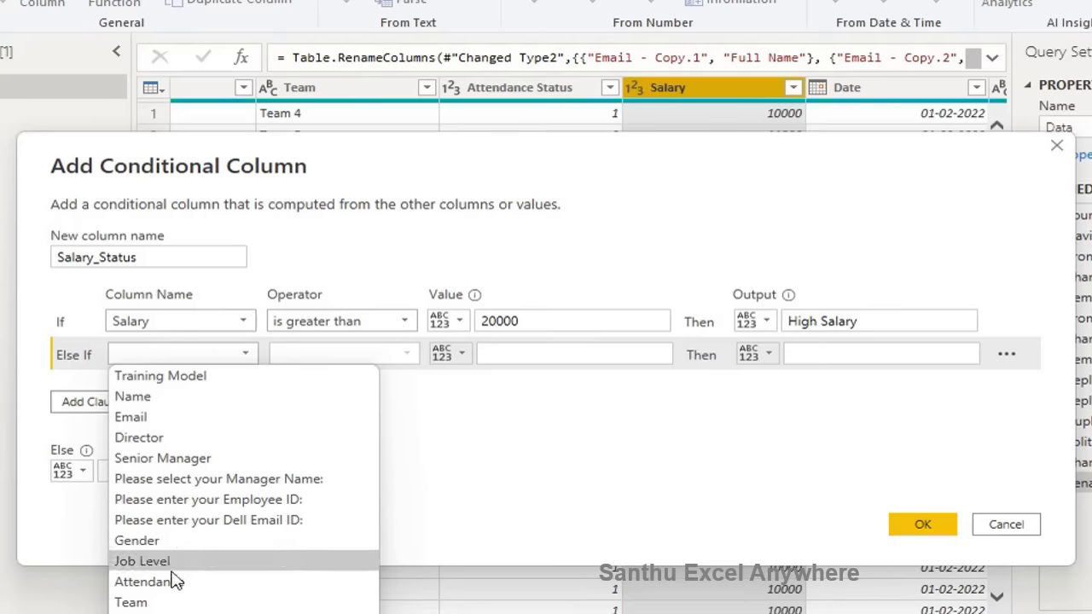
pyautogui.click(175, 611)
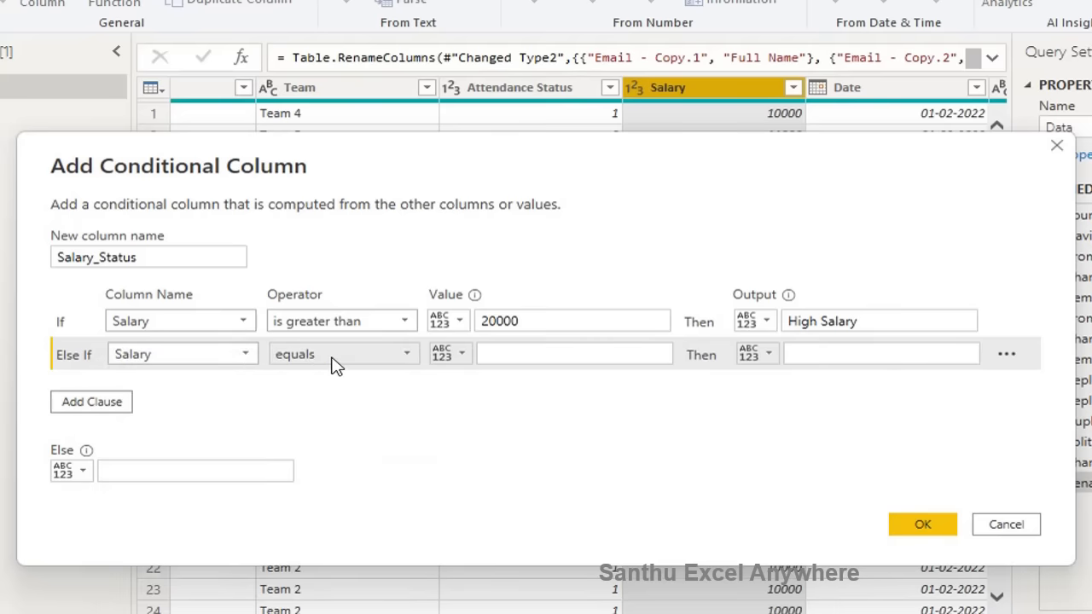
pyautogui.click(334, 363)
pyautogui.click(353, 480)
pyautogui.click(521, 355)
pyautogui.write('2')
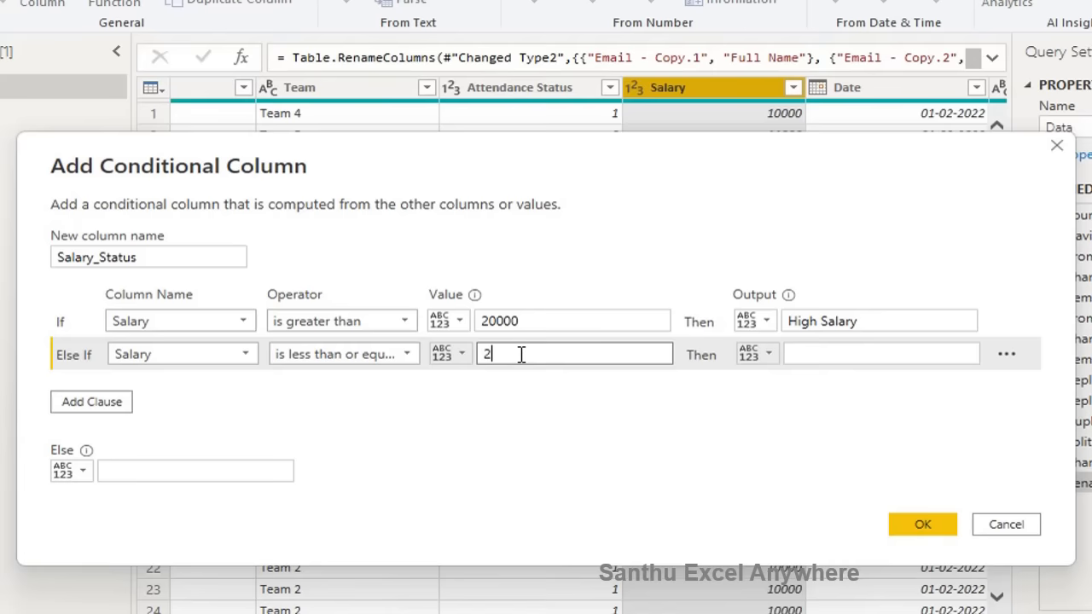
pyautogui.write('0000')
pyautogui.click(826, 349)
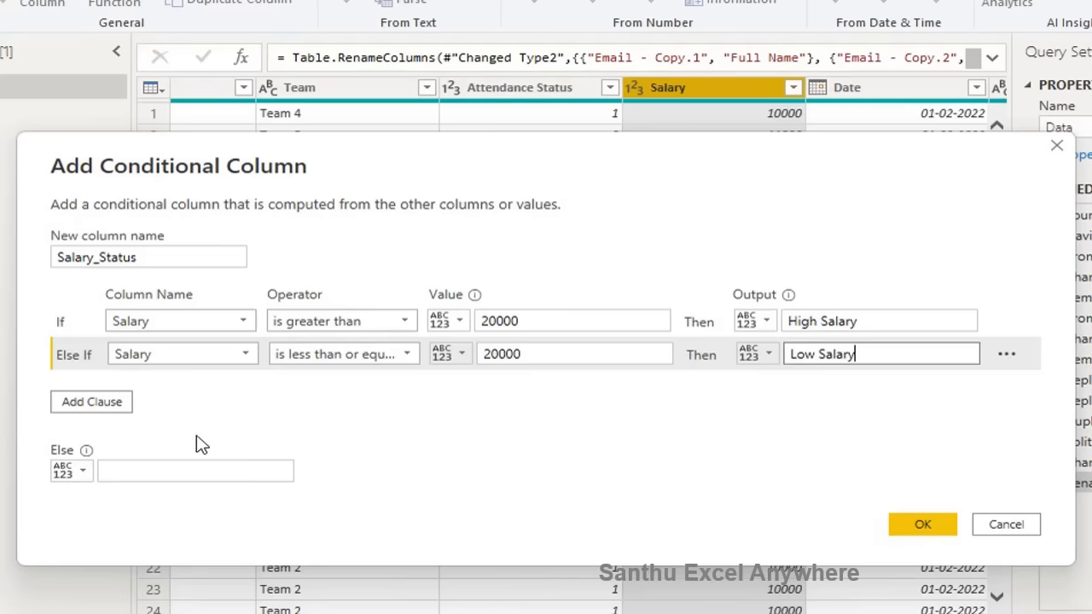
# Finish the Salary_Status conditional column, leaving its Else output empty.
pyautogui.click(157, 470)
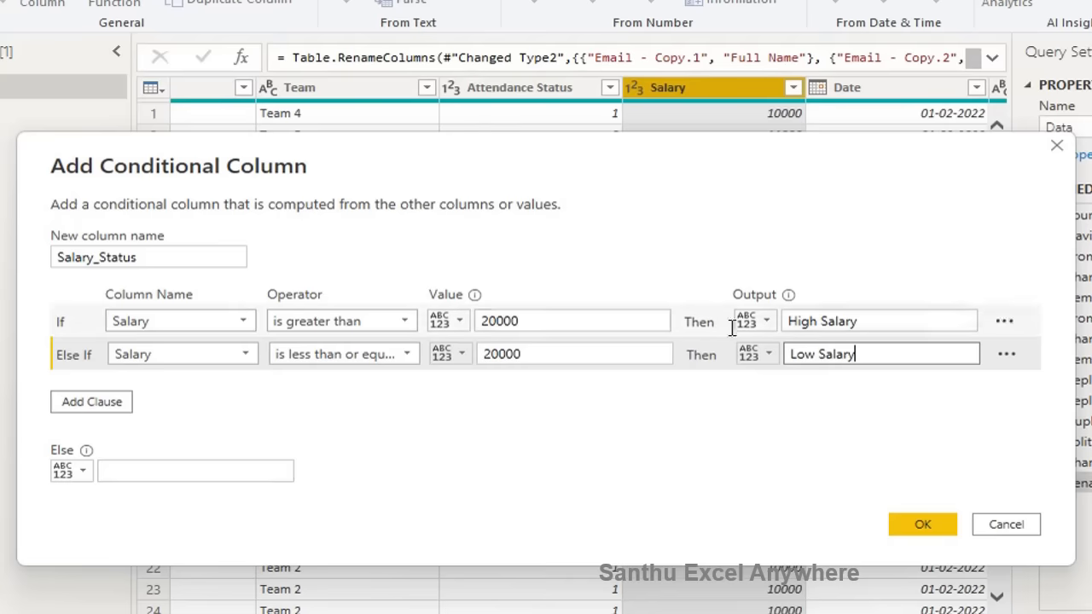
pyautogui.click(911, 524)
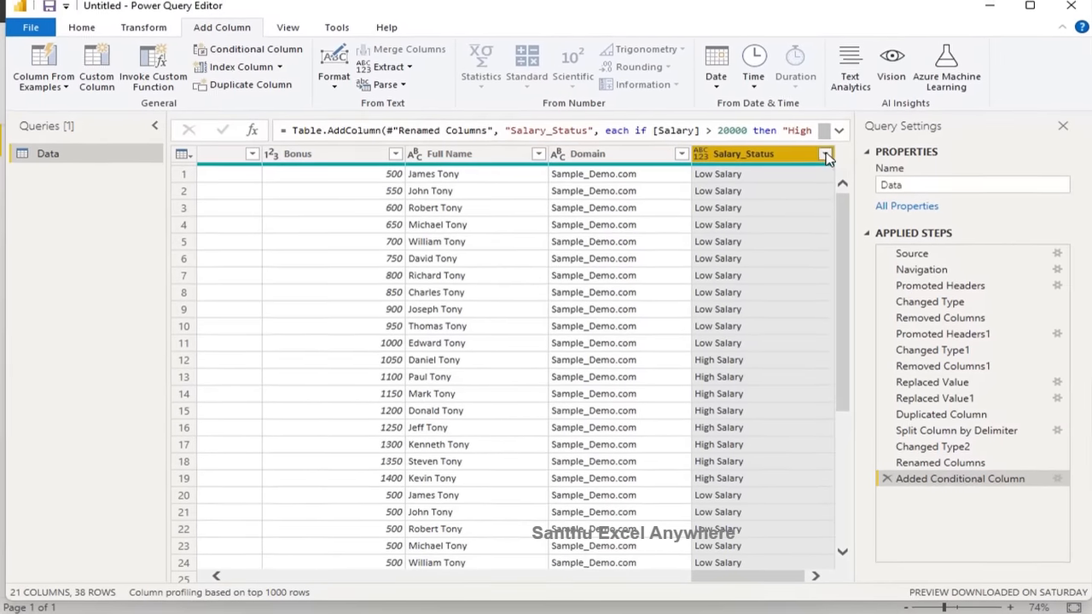
# Filter the Salary_Status column to High Salary only and check the matching values in the Salary column.
pyautogui.click(858, 139)
pyautogui.click(576, 325)
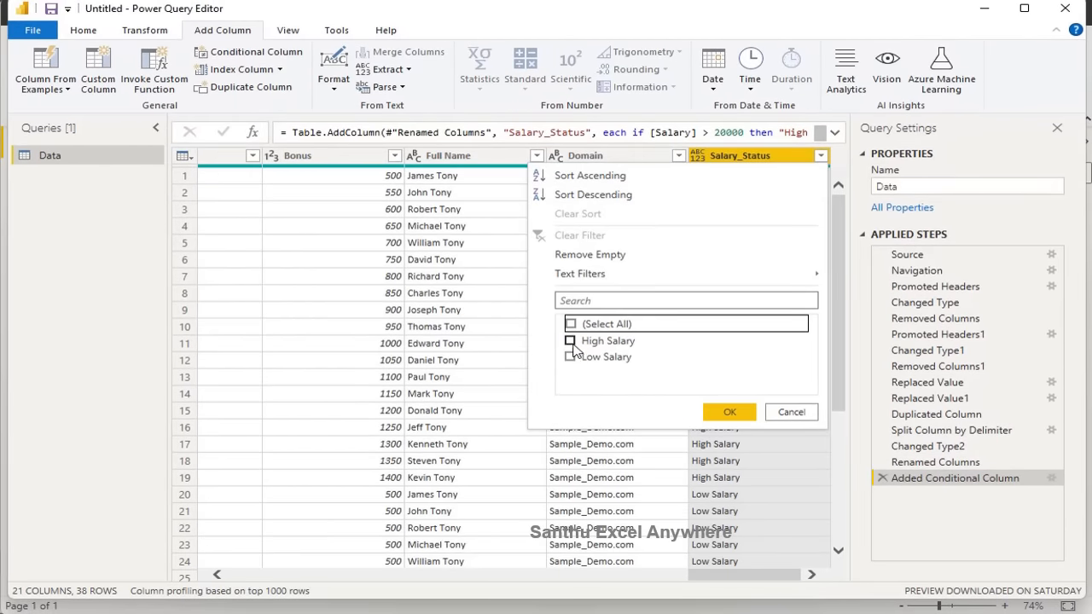
pyautogui.click(570, 339)
pyautogui.click(738, 413)
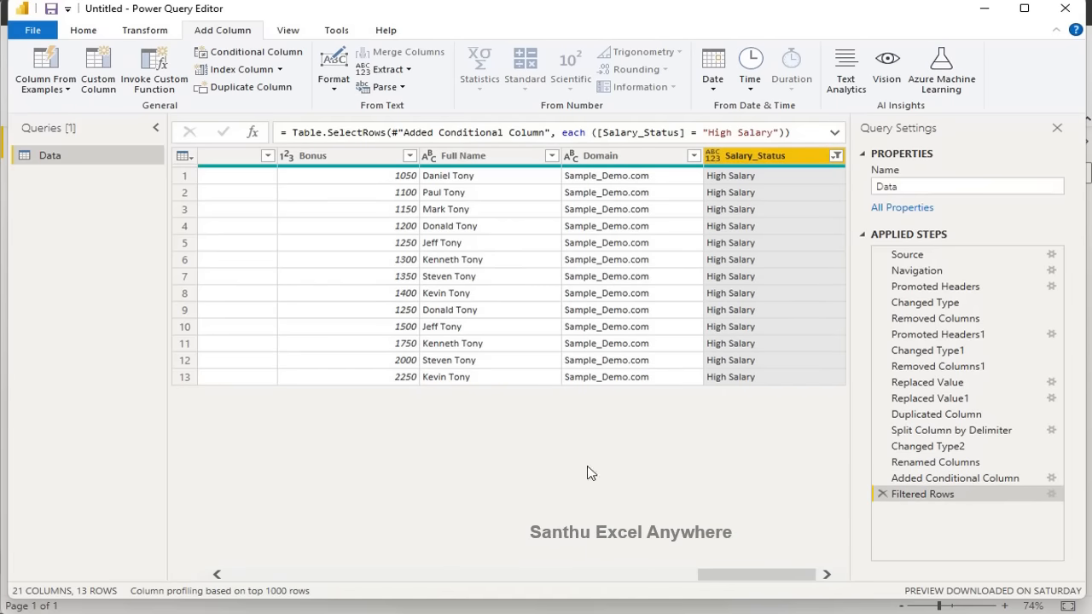
pyautogui.moveTo(719, 575); pyautogui.dragTo(580, 556)
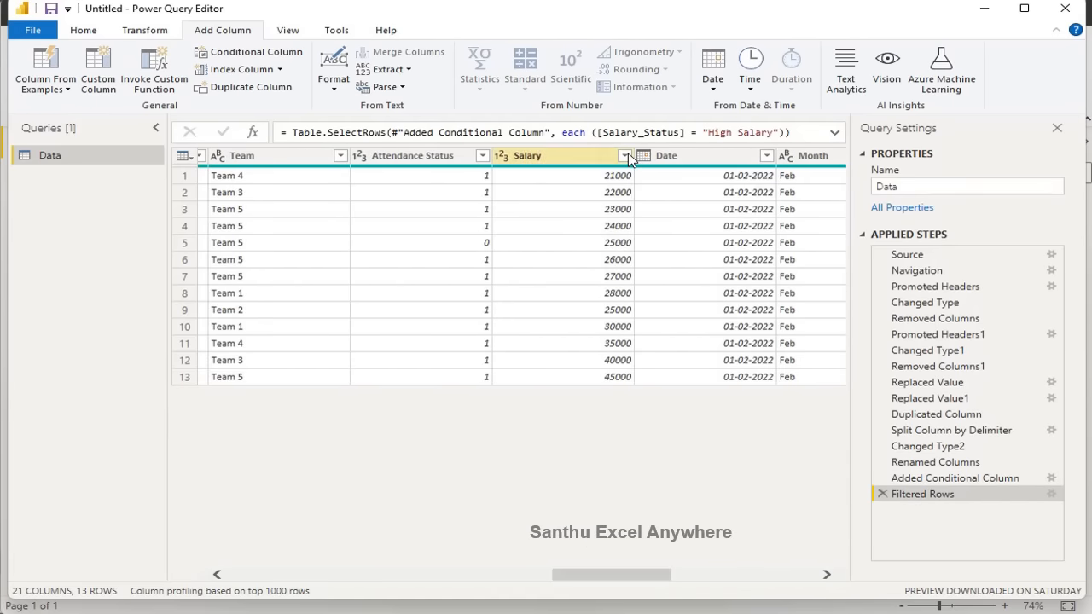
pyautogui.click(625, 156)
pyautogui.click(595, 540)
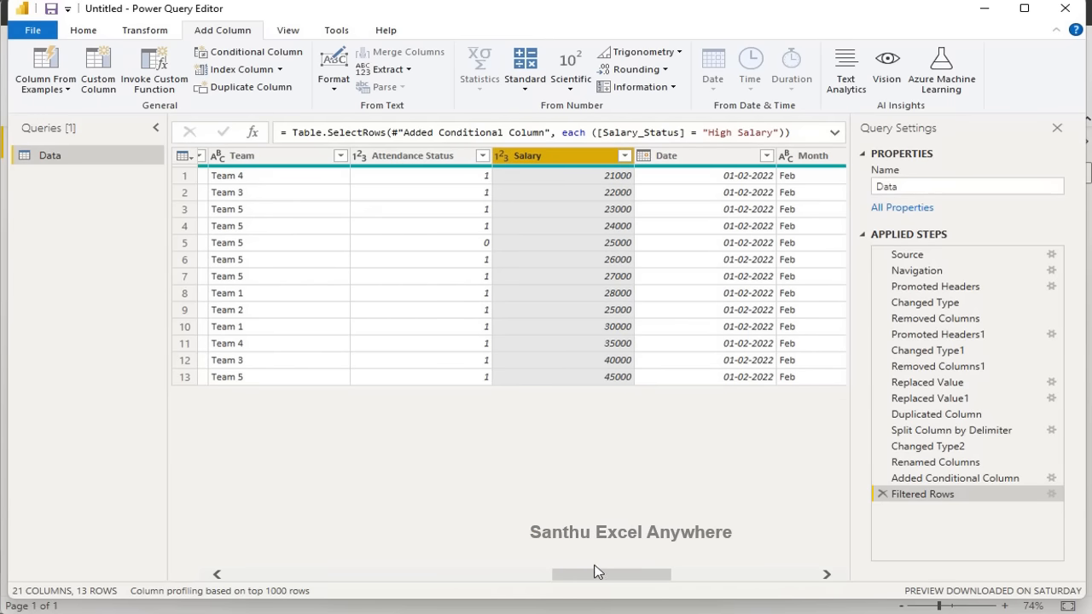
# Change the Salary_Status filter to show only Low Salary rows.
pyautogui.moveTo(595, 575); pyautogui.dragTo(741, 575)
pyautogui.click(836, 155)
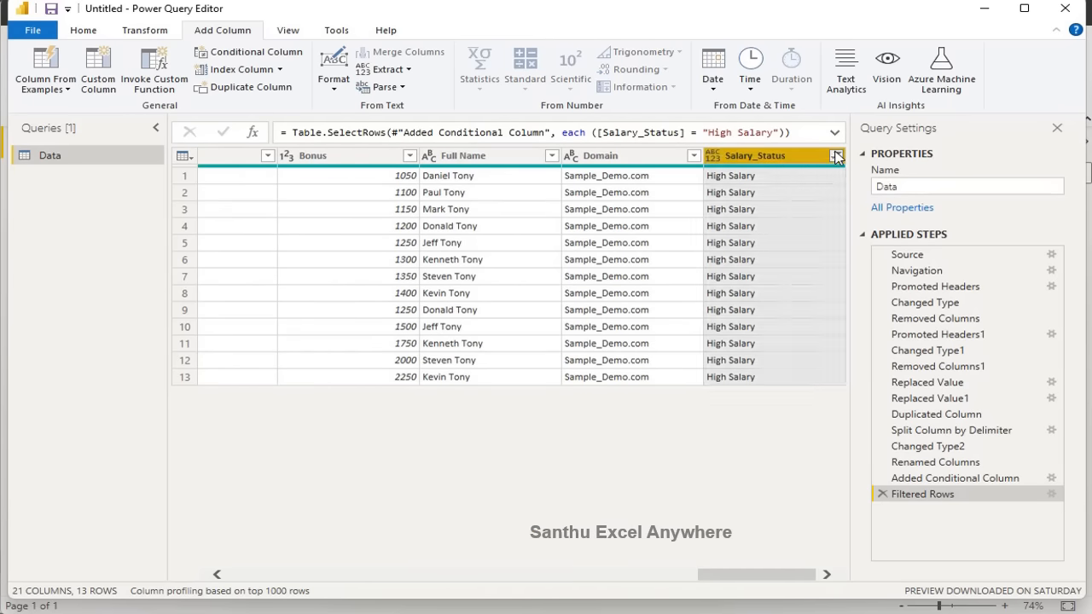
pyautogui.click(585, 340)
pyautogui.click(586, 355)
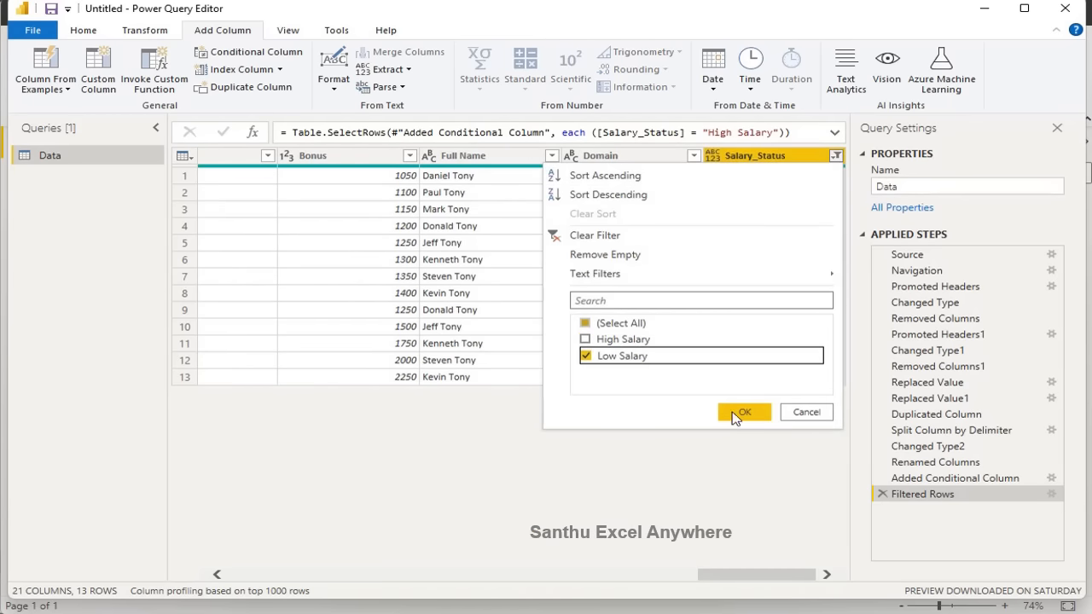
pyautogui.click(761, 417)
# Examine the Salary column's list of filter values for the Low Salary rows, leaving its filter unchanged.
pyautogui.moveTo(777, 575); pyautogui.dragTo(633, 577)
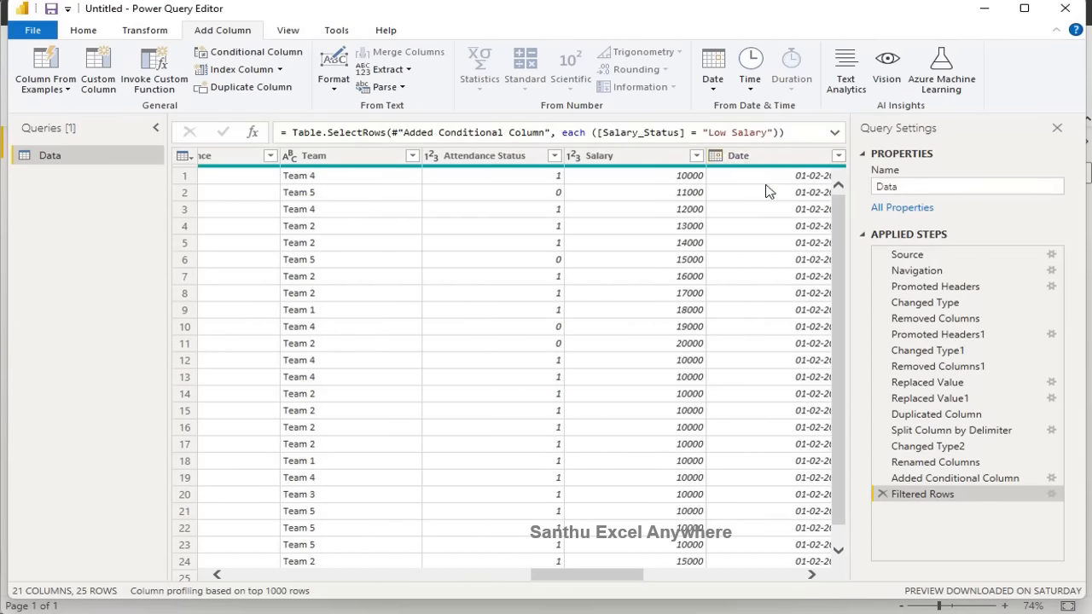
pyautogui.click(697, 155)
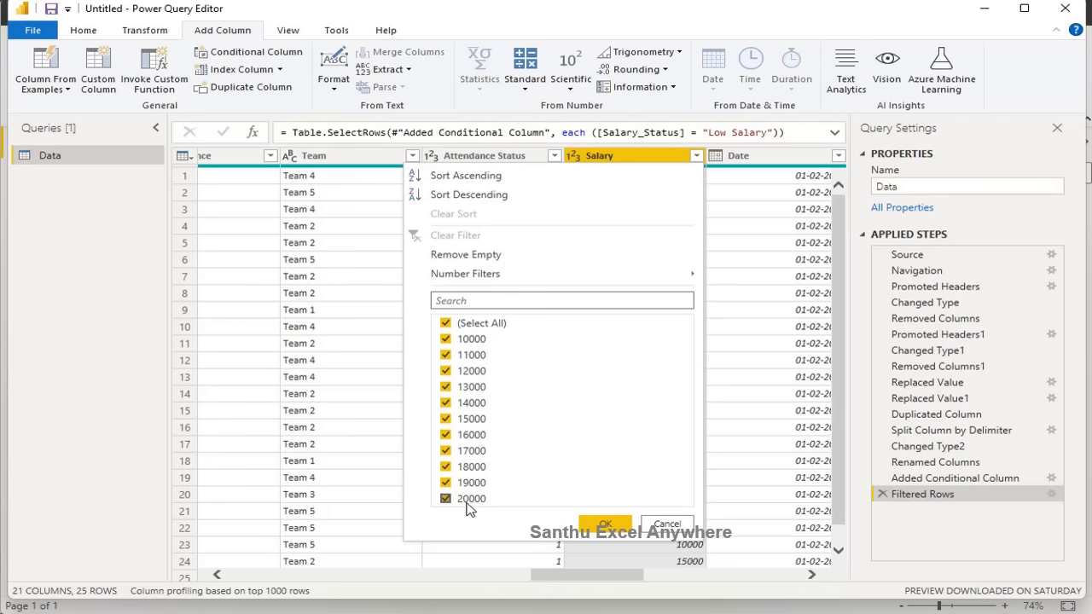
pyautogui.click(668, 525)
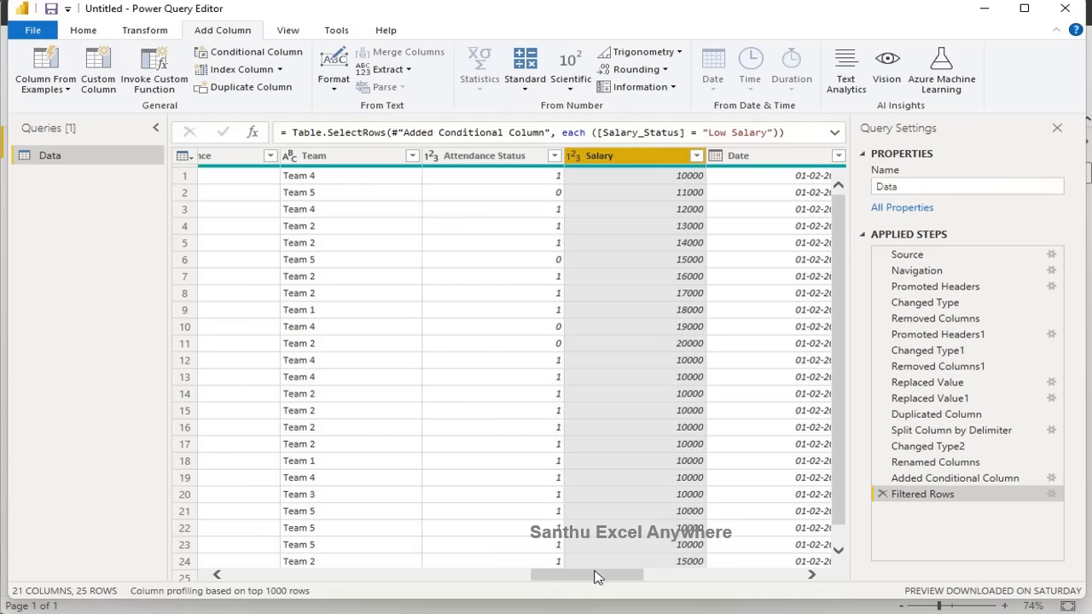
# Remove empty values from the Salary_Status column, then close the query editor and apply the changes to the report.
pyautogui.moveTo(589, 578); pyautogui.dragTo(759, 589)
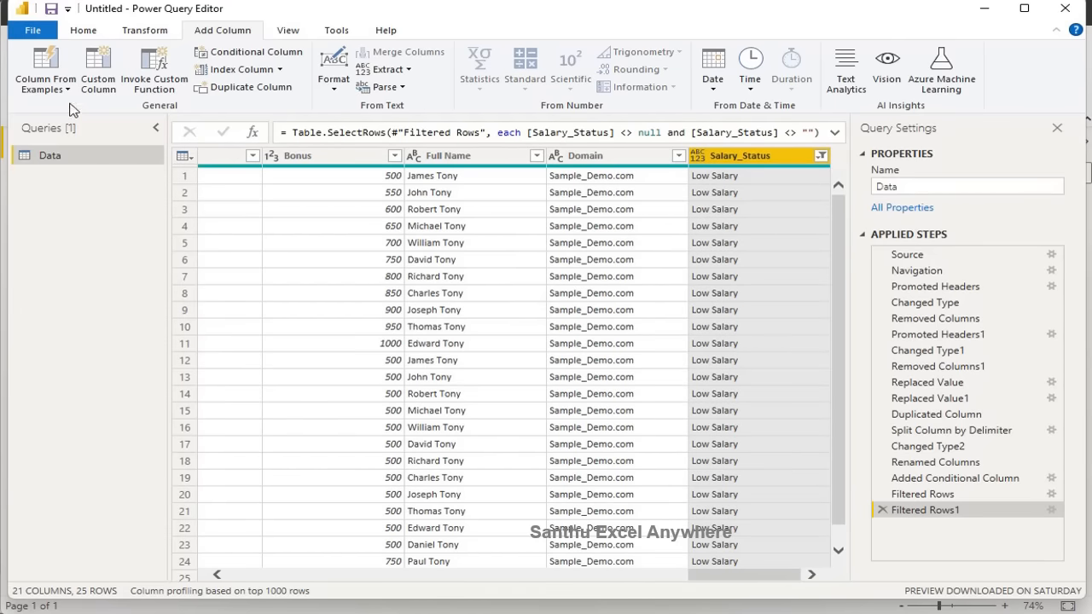
pyautogui.click(97, 36)
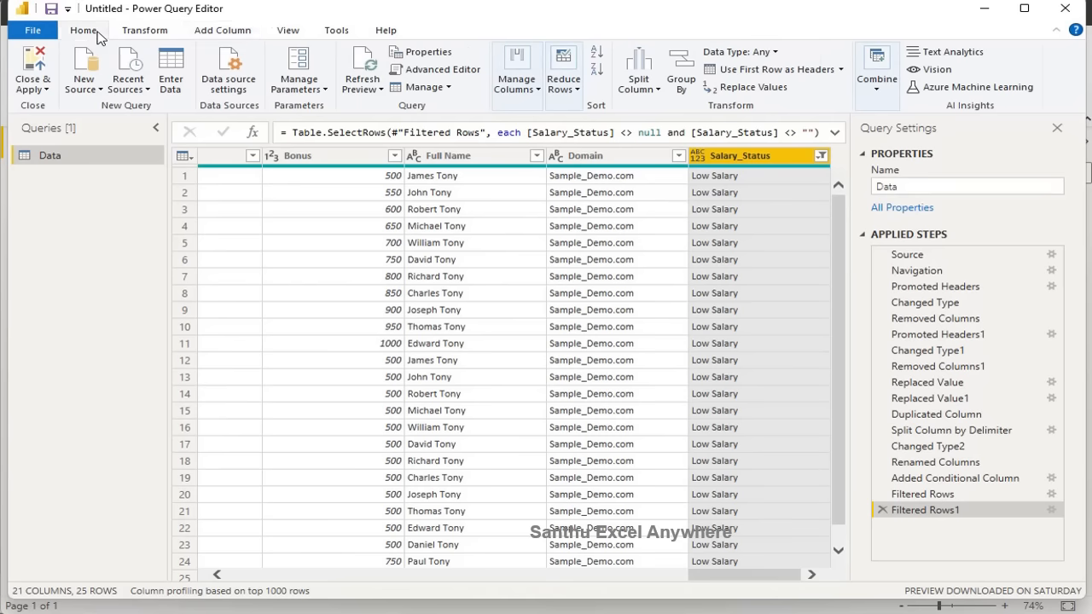
pyautogui.click(47, 89)
pyautogui.click(68, 110)
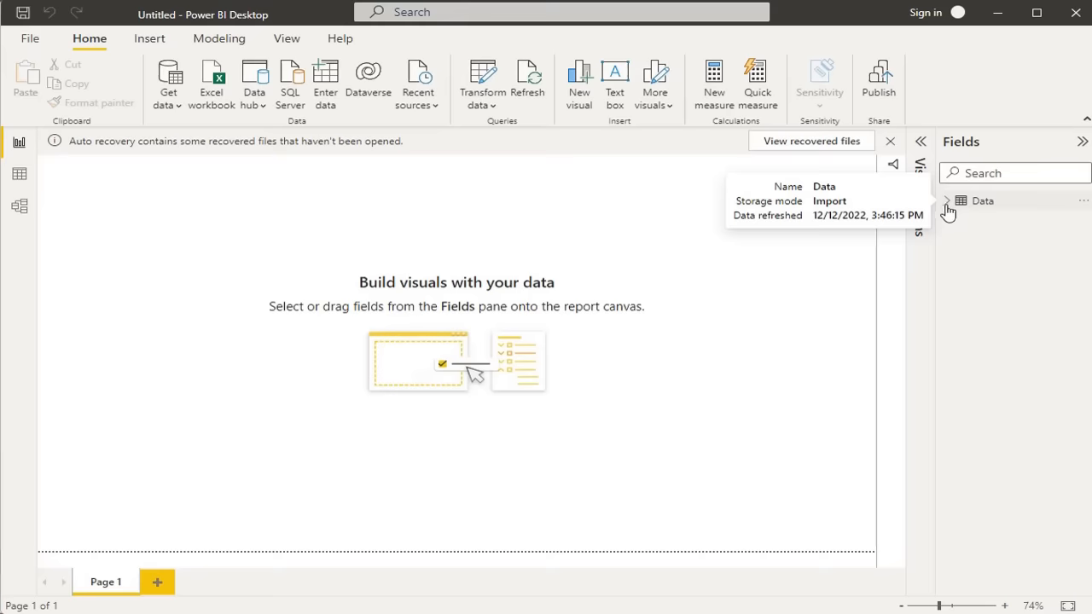
# Expand the Data table in the report's field list and look through all its fields.
pyautogui.click(948, 205)
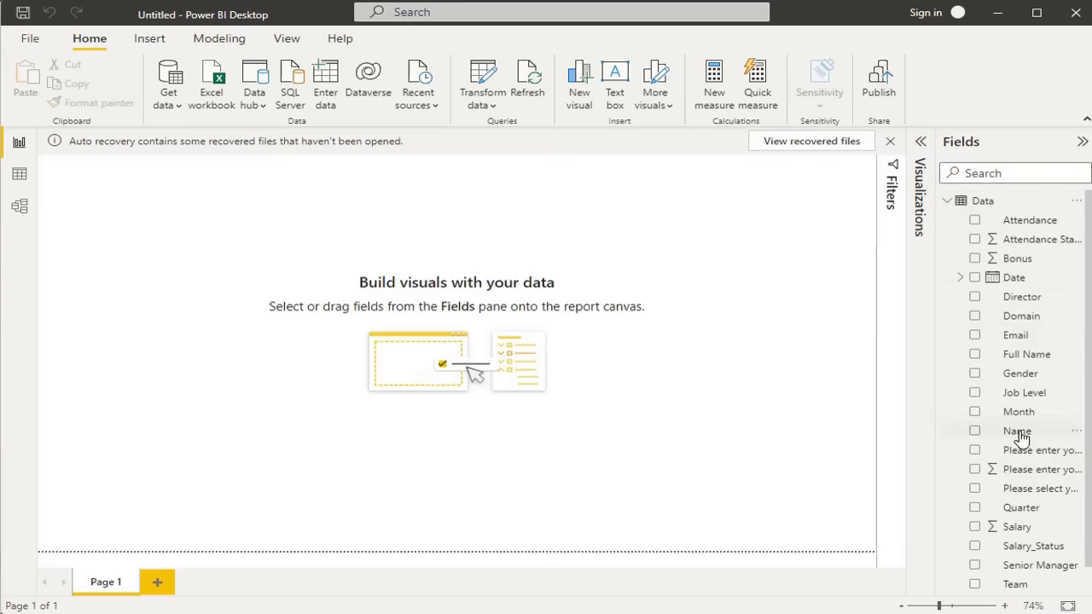
pyautogui.scroll(-2, 1020, 503)
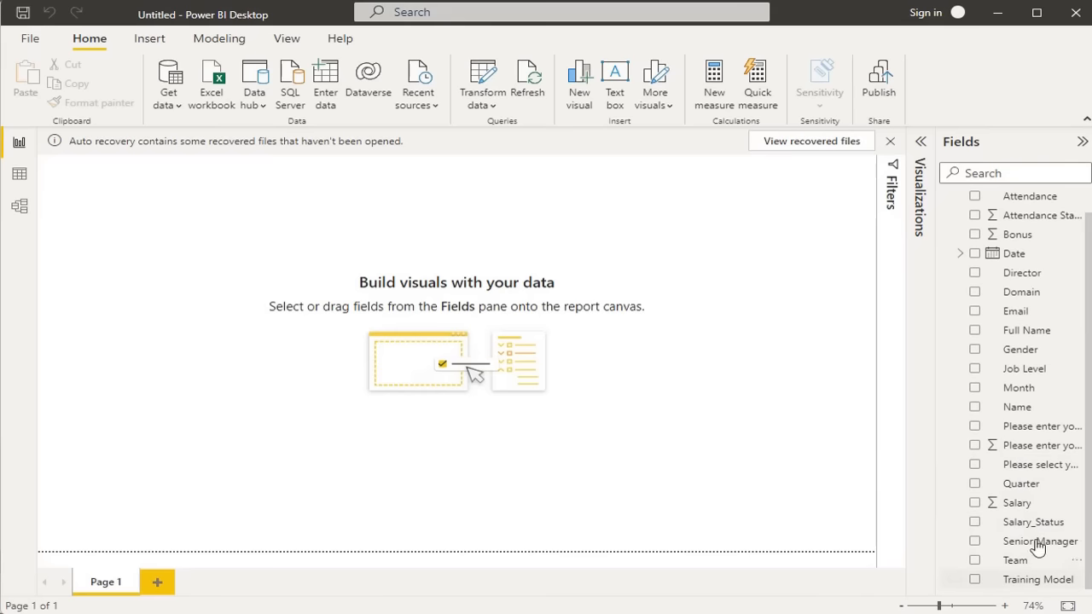
pyautogui.scroll(1, 1020, 380)
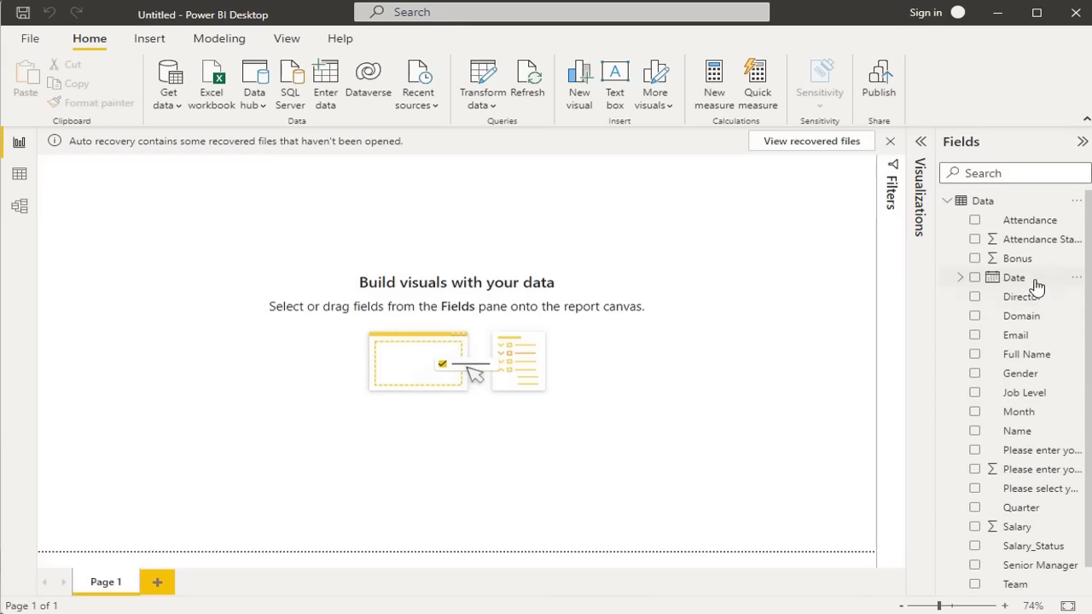
pyautogui.scroll(-1, 1043, 512)
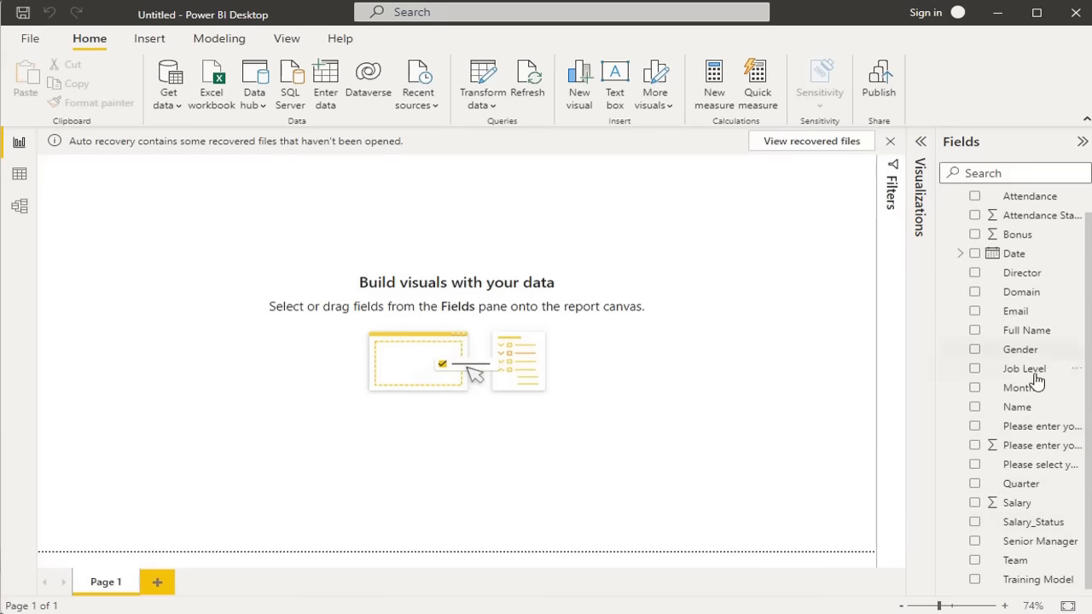
pyautogui.scroll(1, 1032, 369)
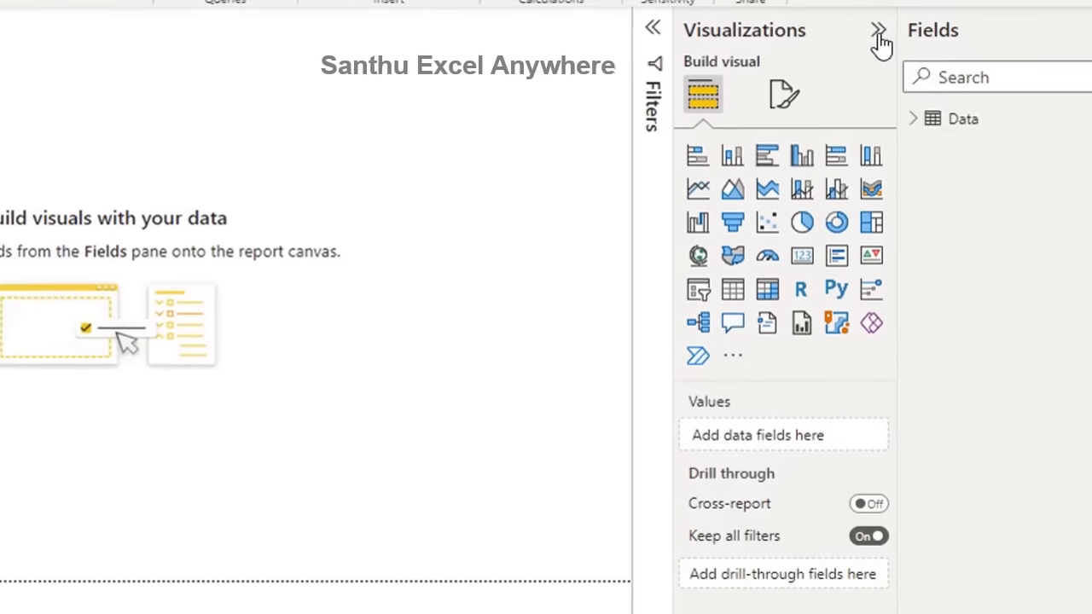
# Collapse and reopen the Visualizations pane, and display the format options for the report page.
pyautogui.click(911, 105)
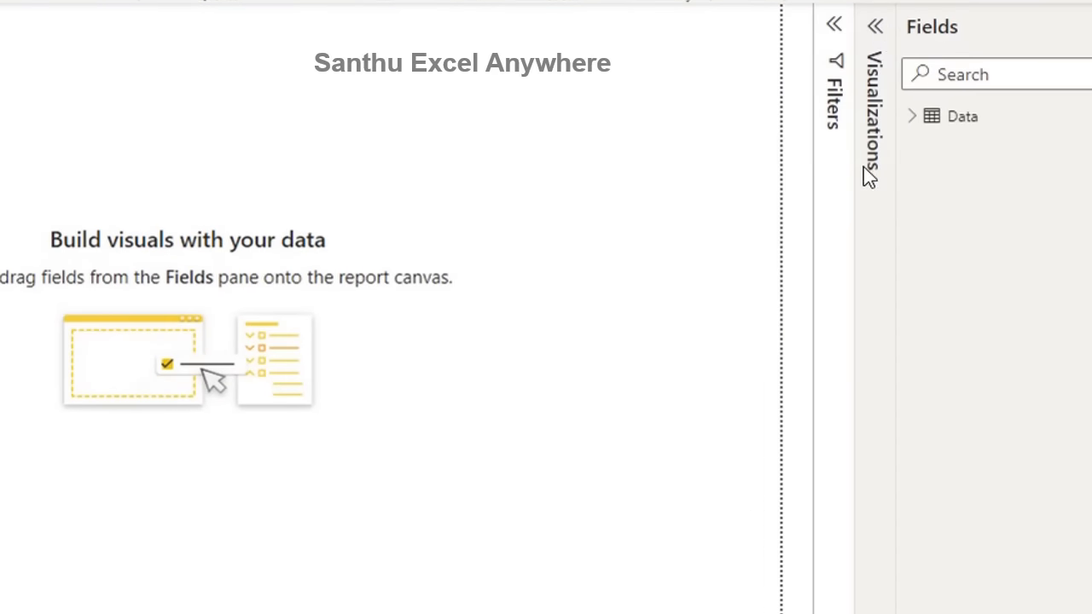
pyautogui.click(876, 28)
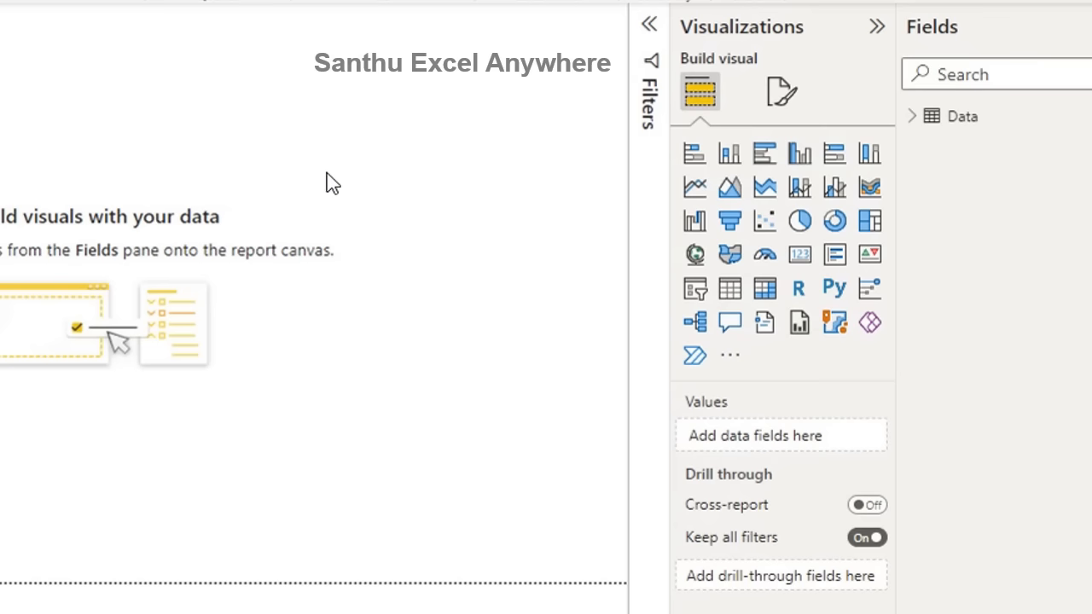
pyautogui.click(781, 95)
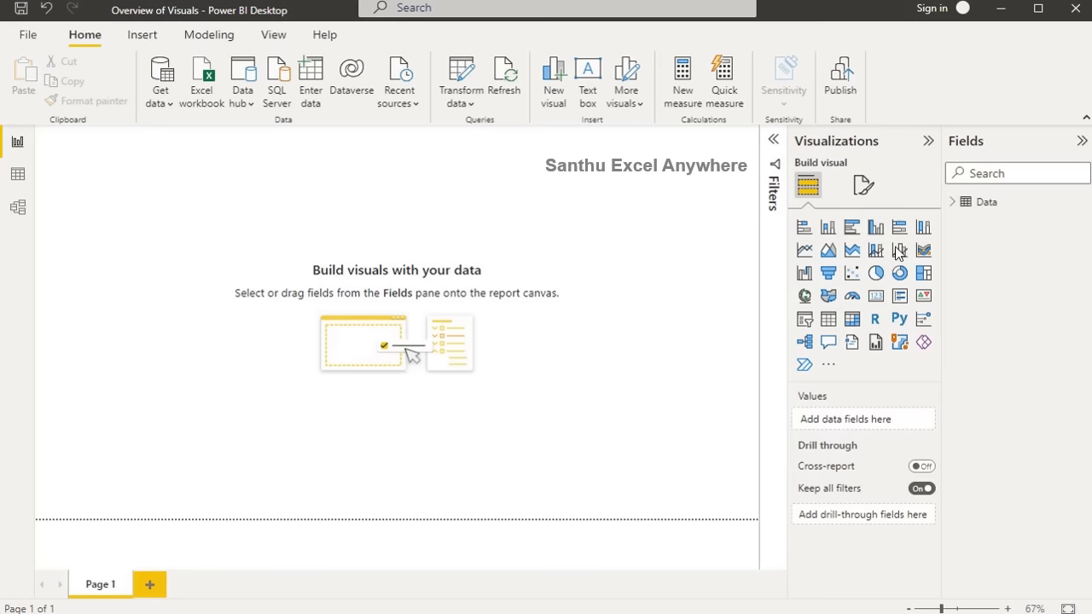
pyautogui.click(863, 186)
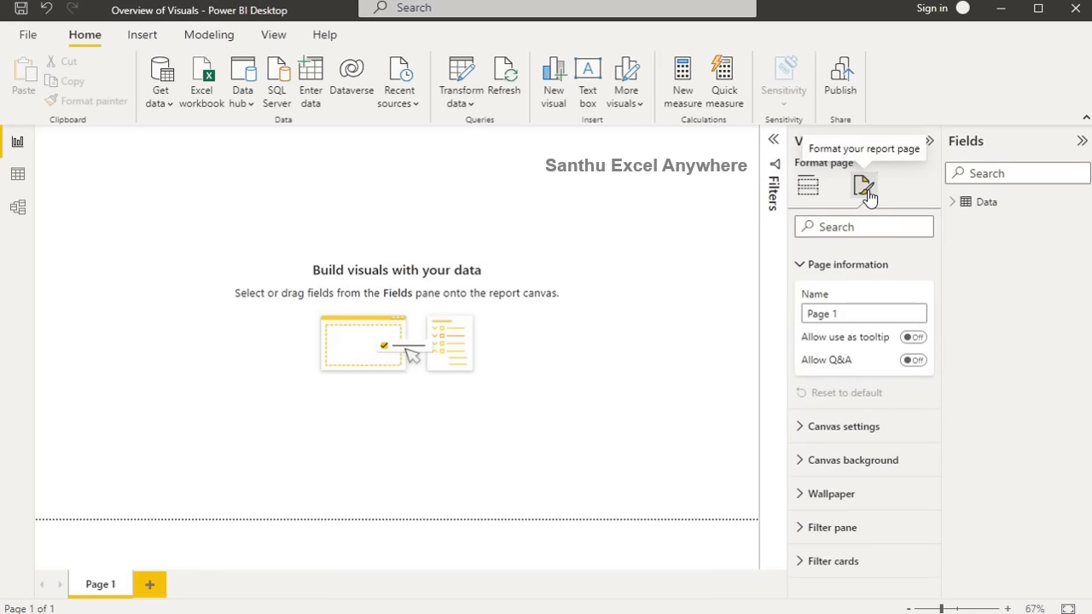
# In the canvas settings, try the Letter and 4:3 page types and return the type to 16:9.
pyautogui.click(797, 264)
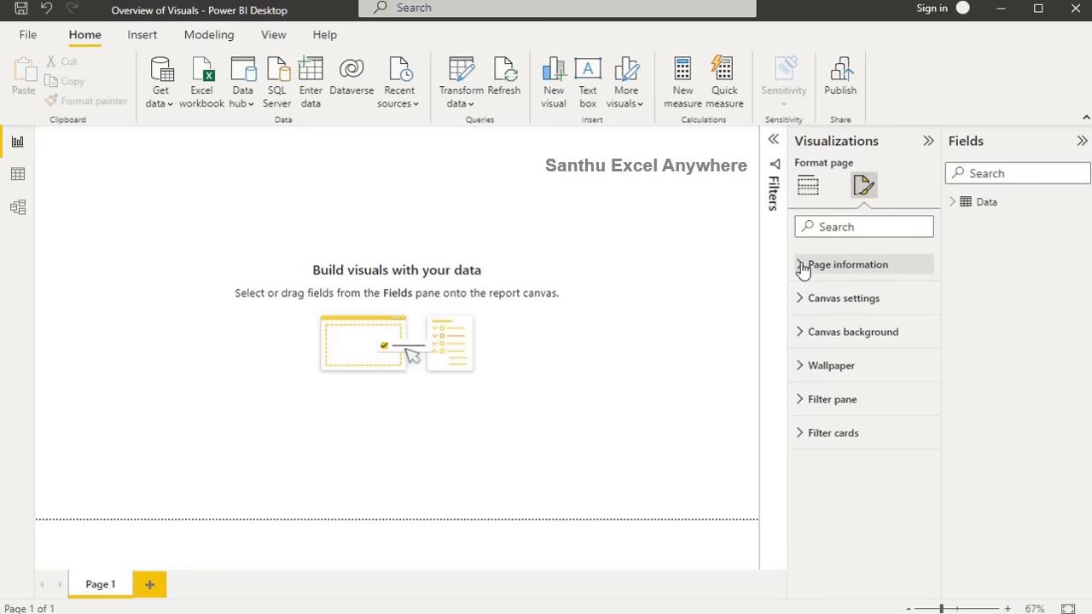
pyautogui.click(798, 297)
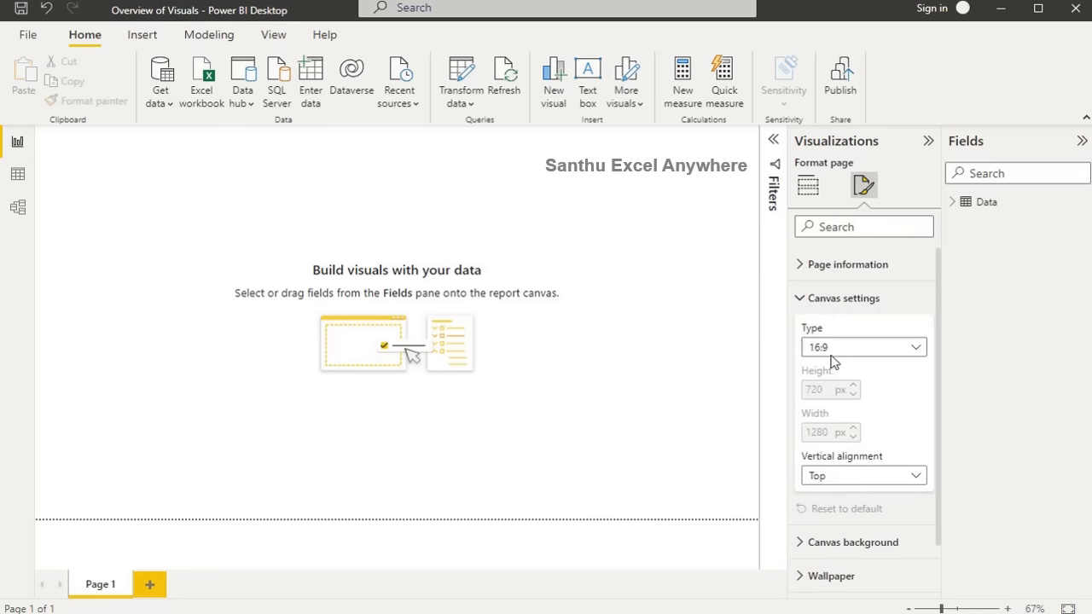
pyautogui.click(858, 356)
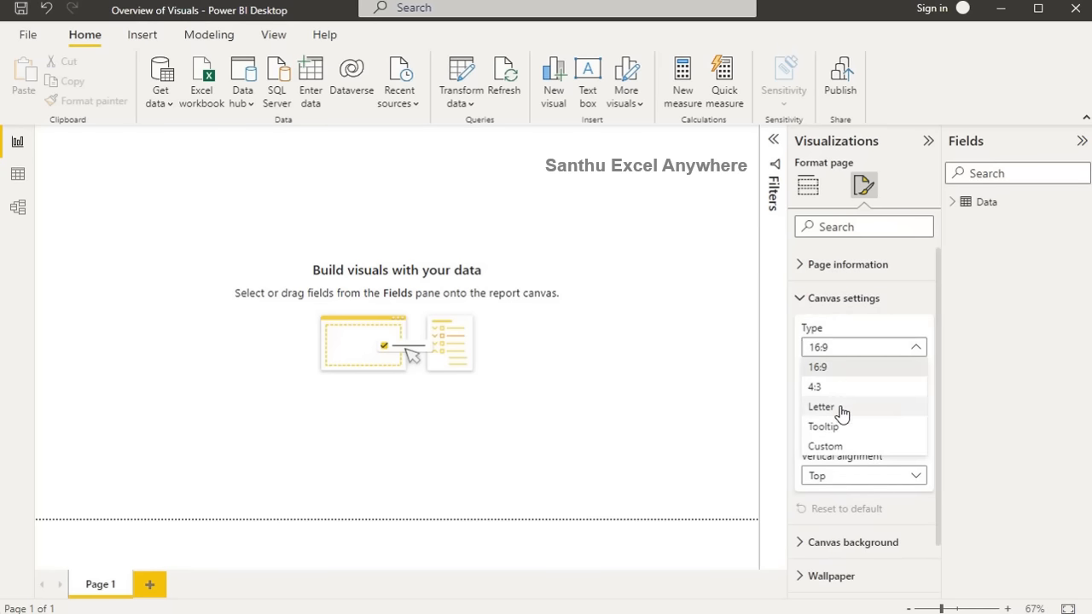
pyautogui.click(843, 409)
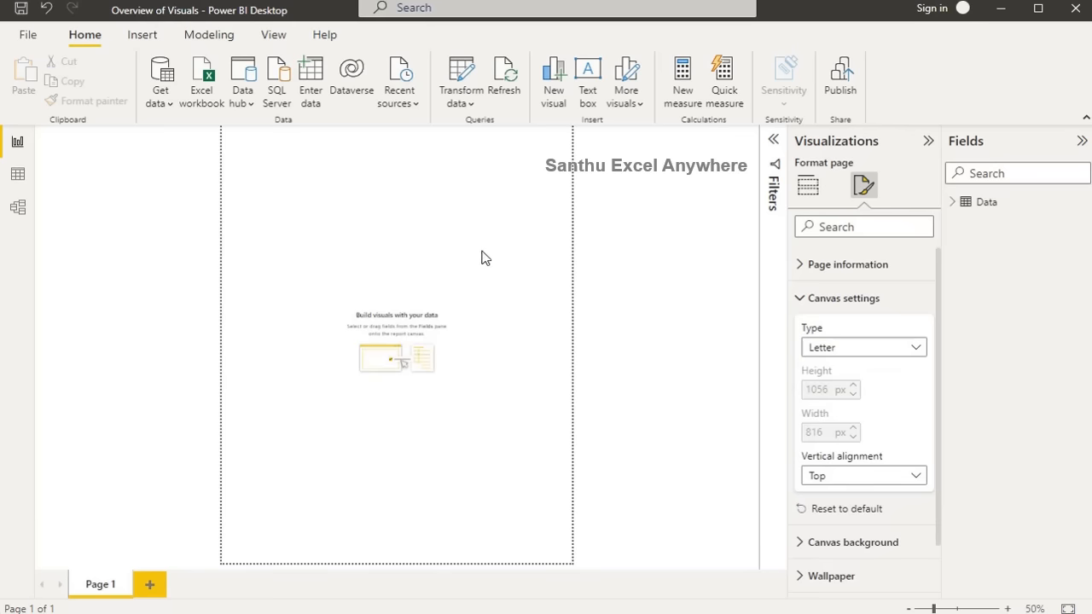
pyautogui.click(859, 351)
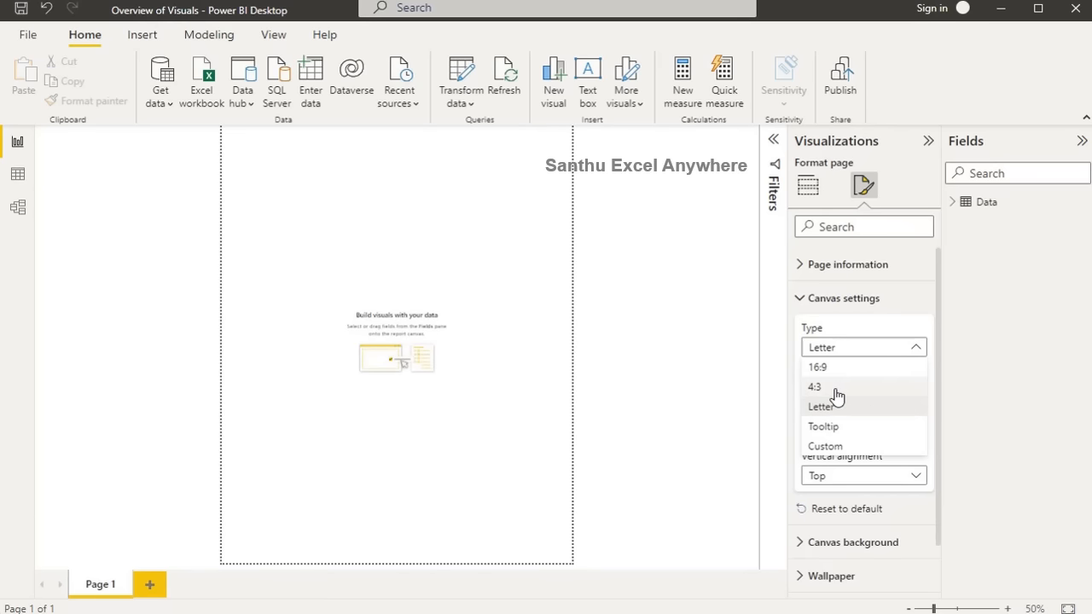
pyautogui.click(835, 389)
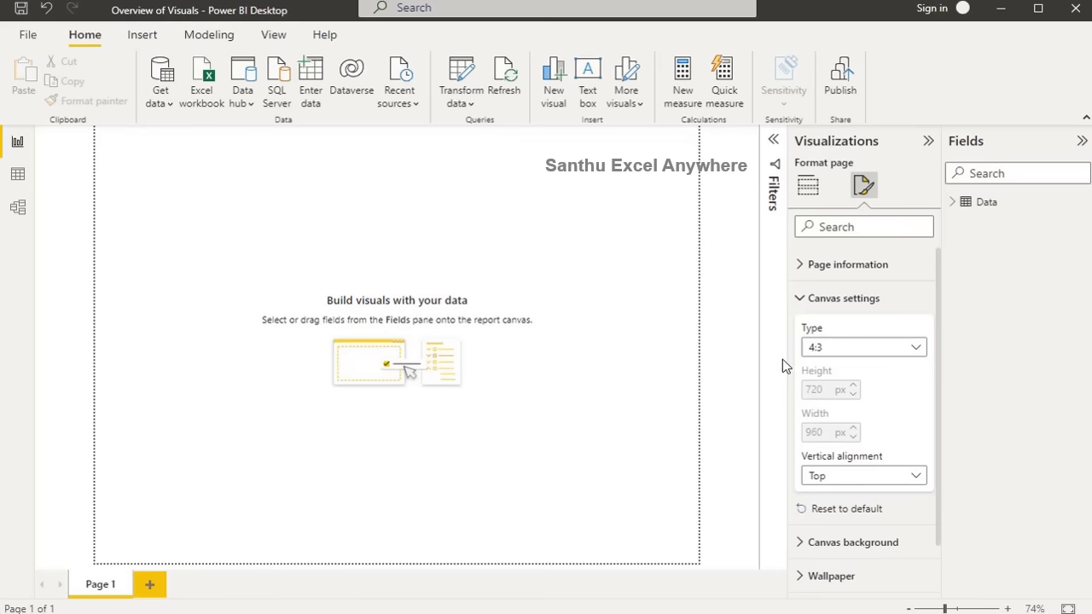
pyautogui.click(816, 347)
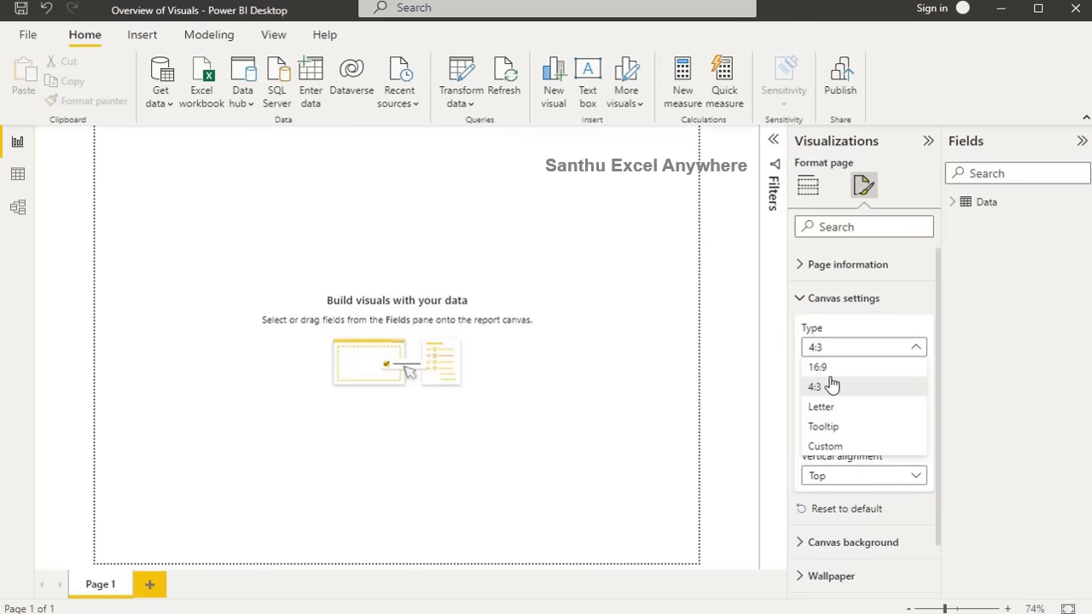
pyautogui.click(820, 368)
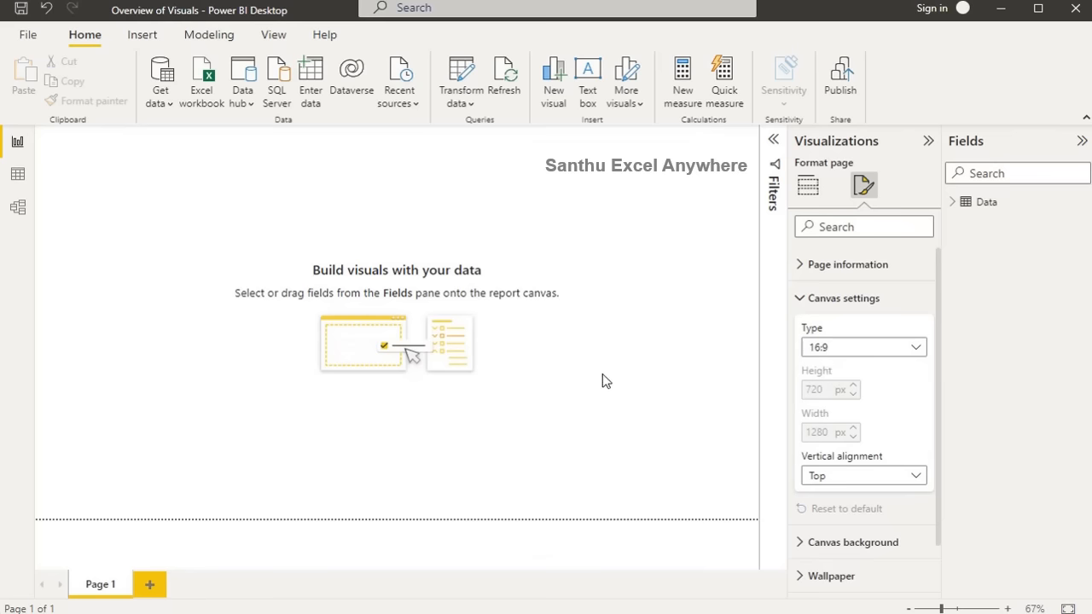
# Try the Custom canvas type, restore 16:9, and collapse the canvas settings.
pyautogui.click(807, 347)
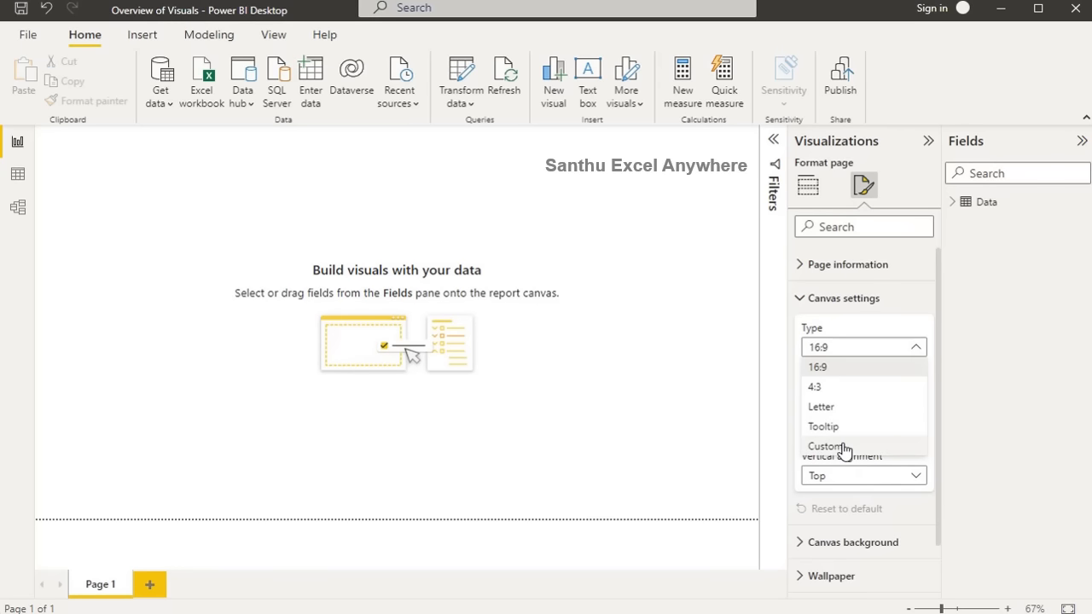
pyautogui.click(842, 448)
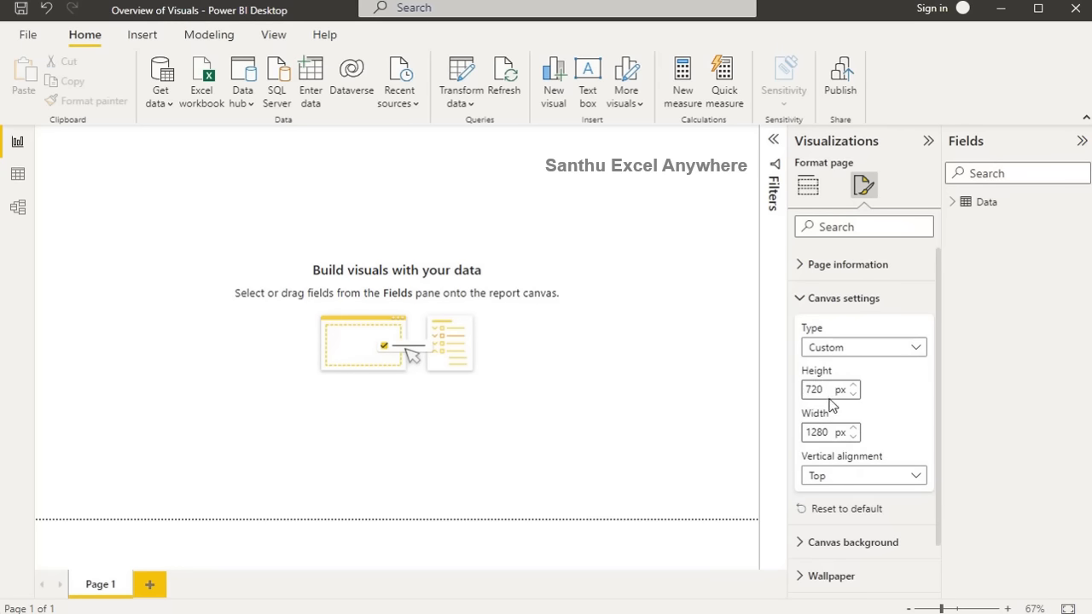
pyautogui.click(836, 348)
pyautogui.click(842, 373)
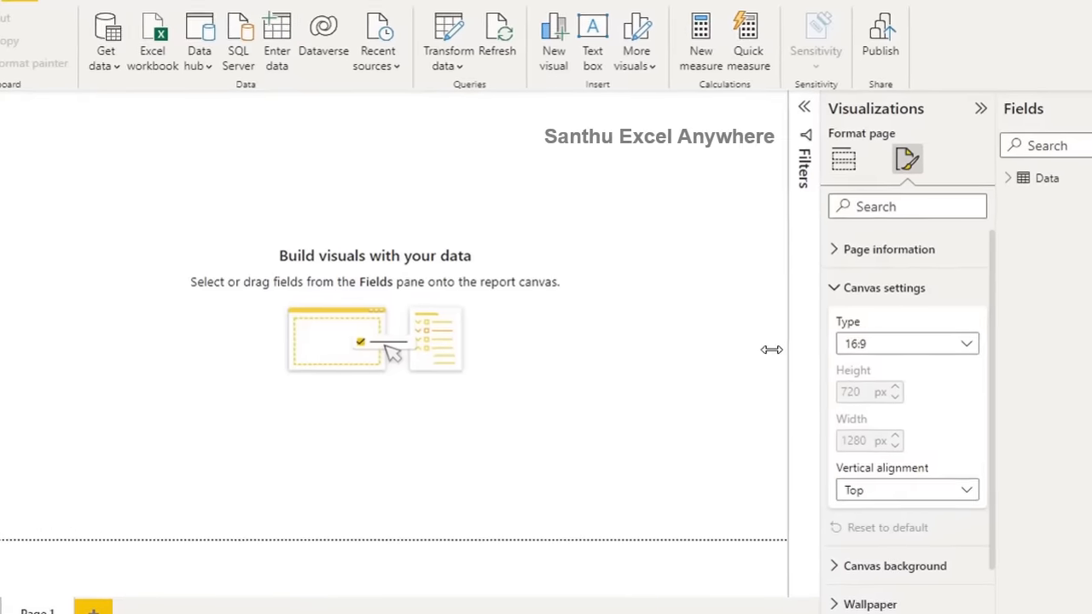
pyautogui.click(836, 287)
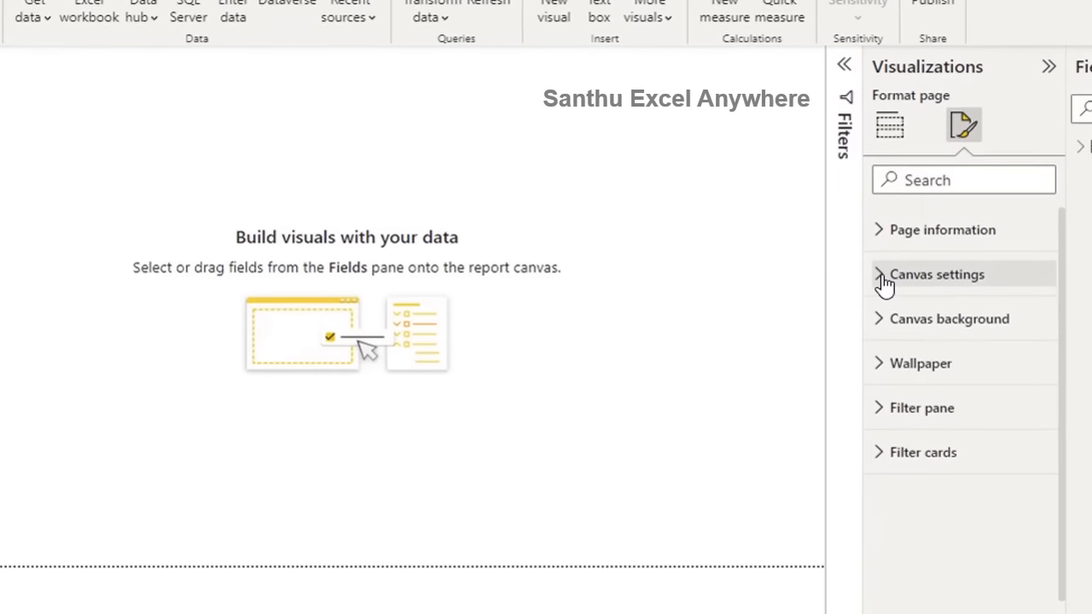
# Set the report page's canvas background color to blue with 65% transparency.
pyautogui.click(889, 320)
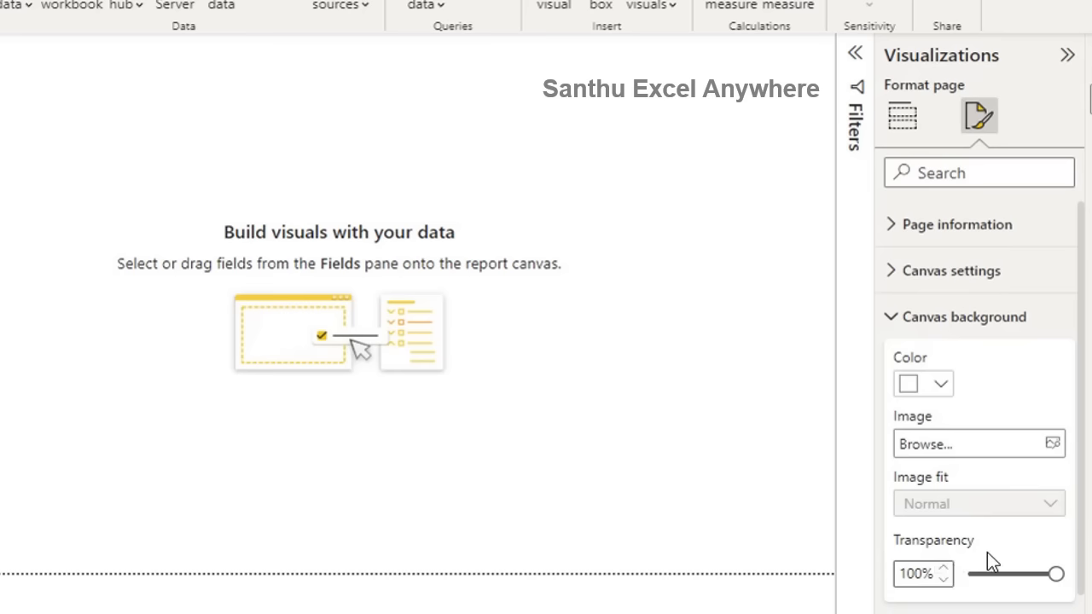
pyautogui.click(942, 388)
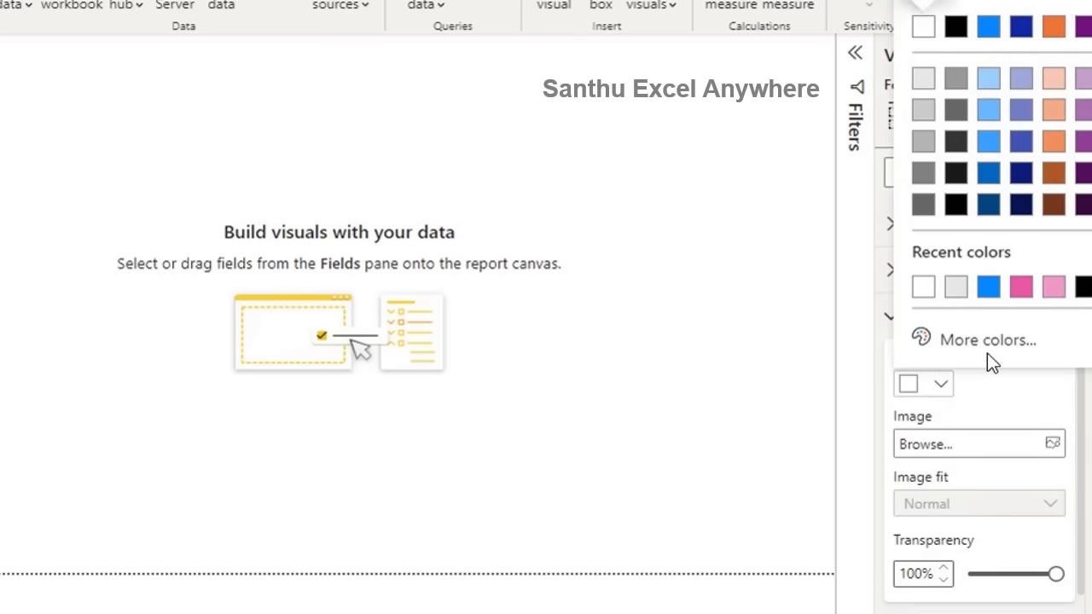
pyautogui.click(989, 28)
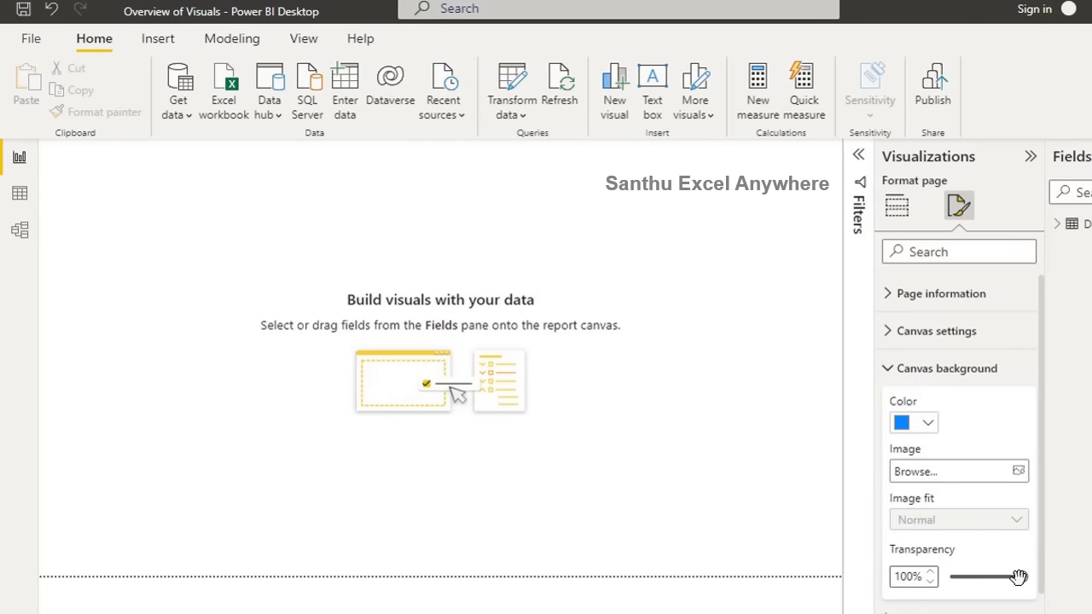
pyautogui.moveTo(1019, 577); pyautogui.dragTo(995, 579)
# Try dark purple as the canvas background color, and return it to blue.
pyautogui.click(927, 422)
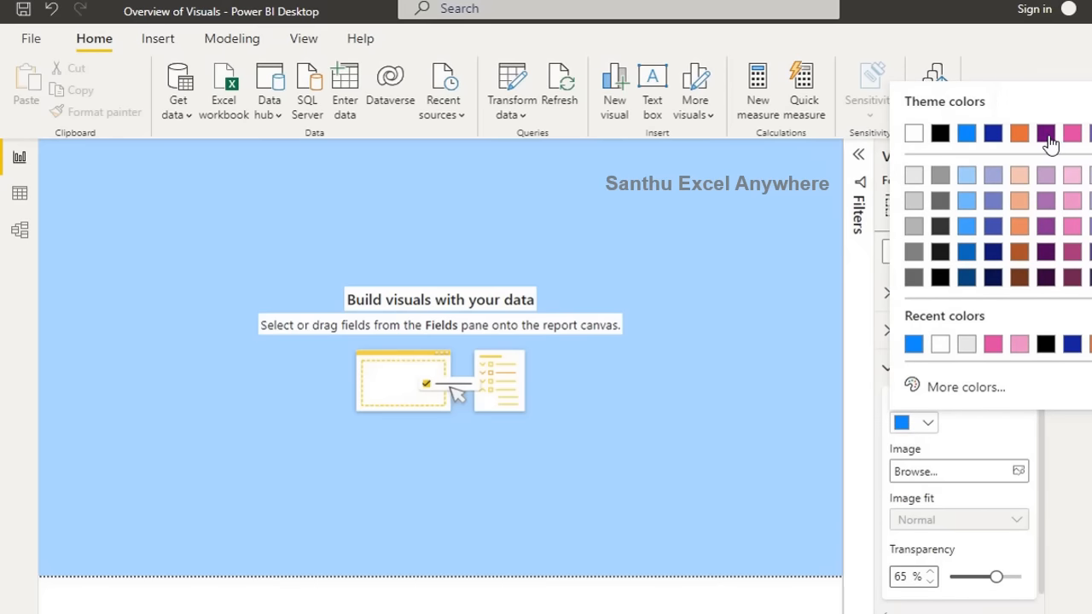
pyautogui.click(1047, 136)
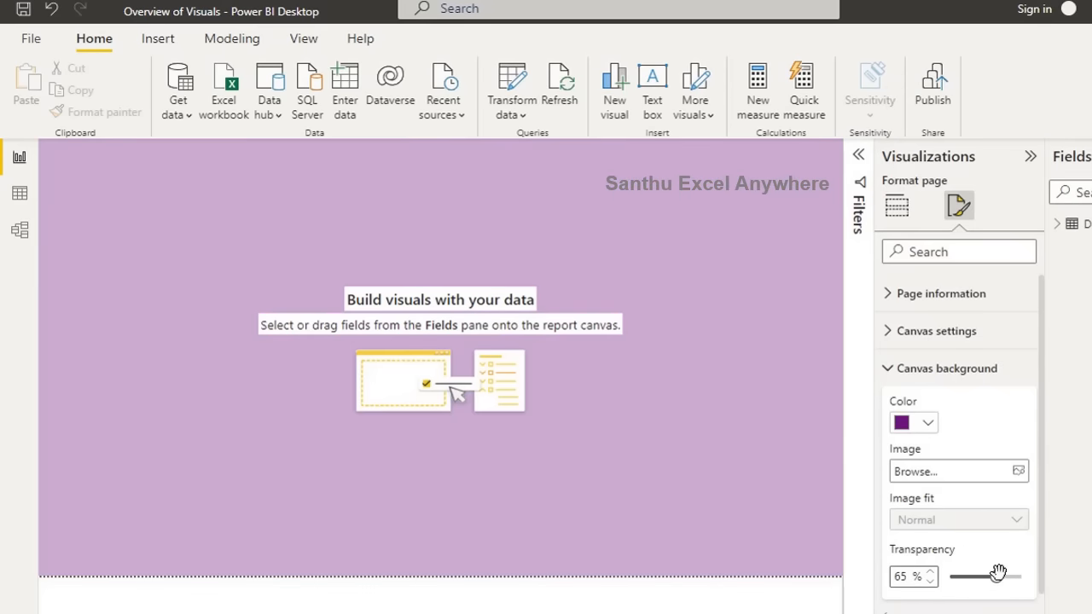
pyautogui.click(928, 423)
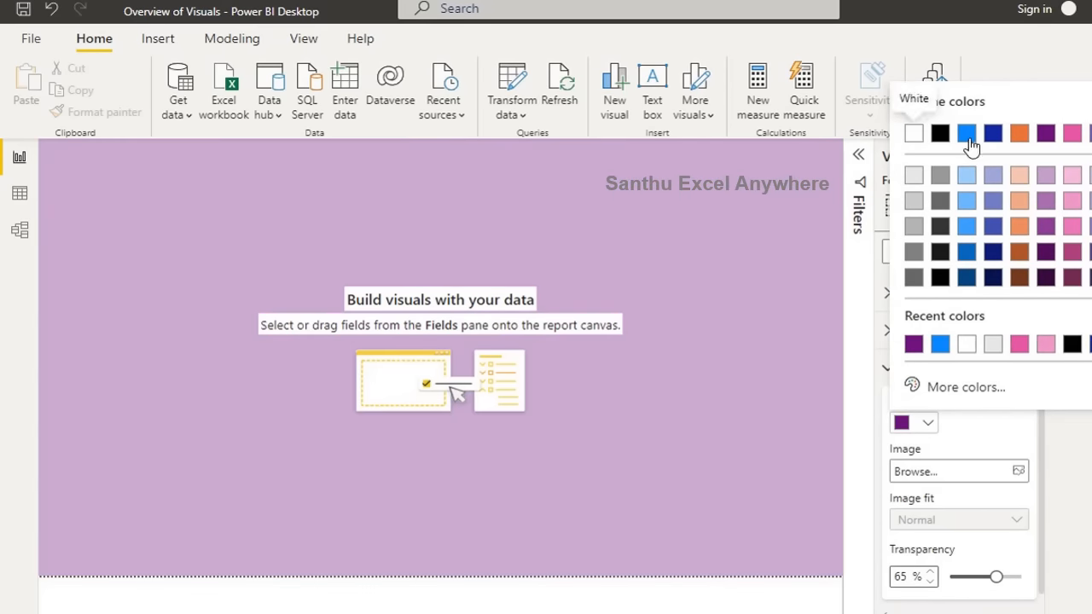
pyautogui.click(967, 135)
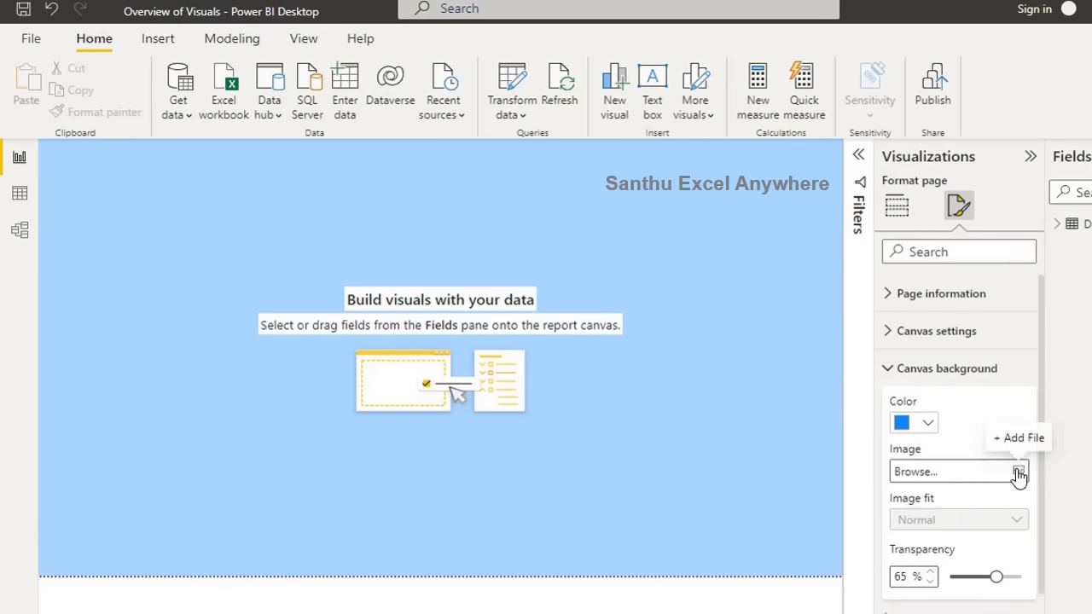
# Use PowerBI 2.png as the canvas background image with image fit set to Fit and transparency at 4%.
pyautogui.click(1018, 473)
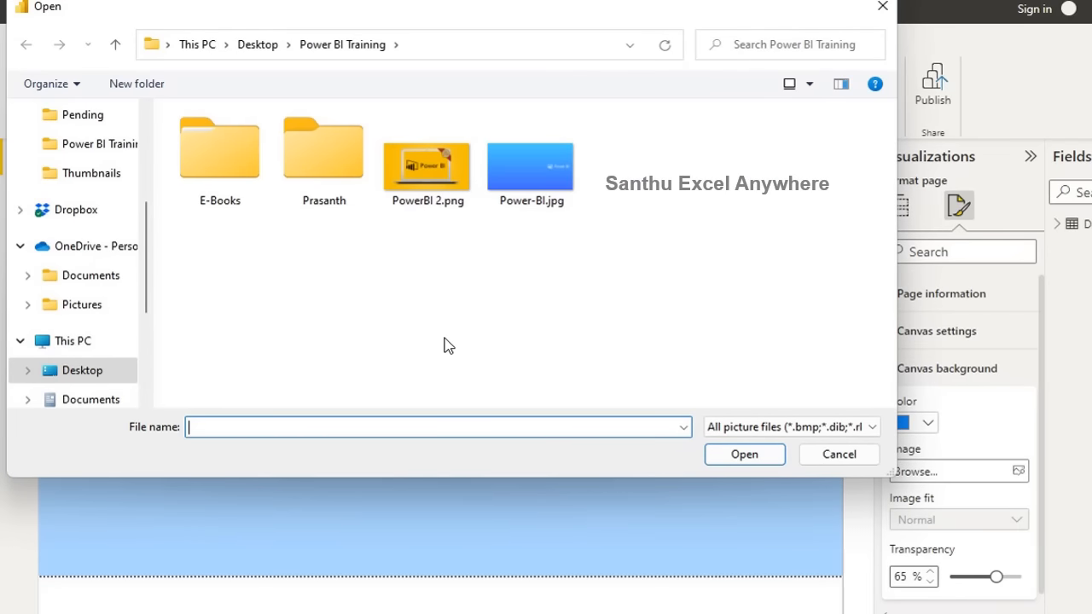
pyautogui.doubleClick(443, 181)
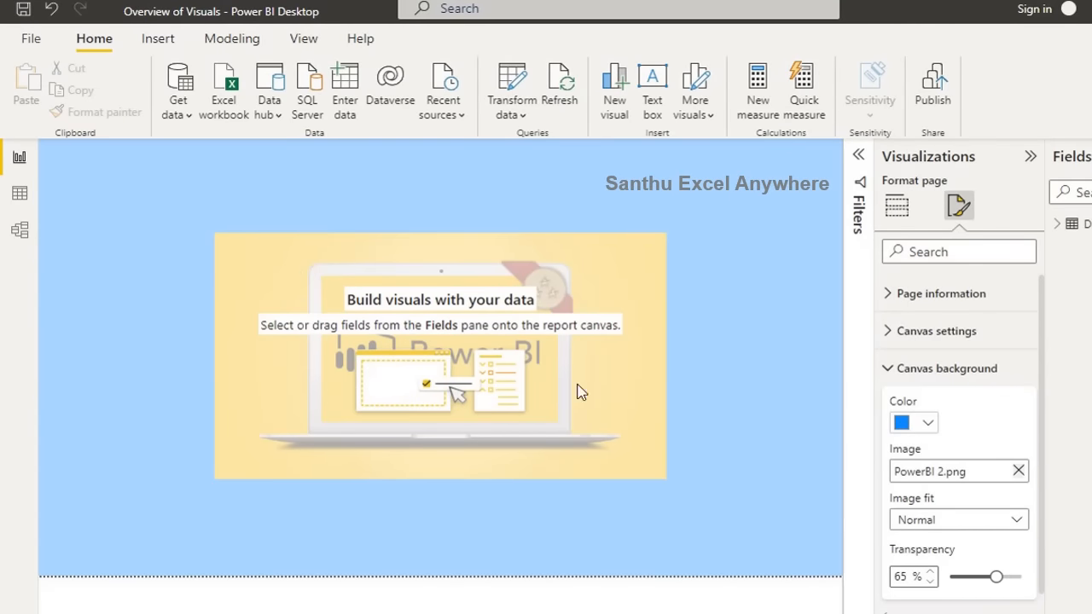
pyautogui.click(1017, 519)
pyautogui.click(921, 560)
pyautogui.moveTo(997, 576); pyautogui.dragTo(950, 577)
# Add an empty pie chart over the background image, delete it, and display the page format options again.
pyautogui.click(897, 205)
pyautogui.click(973, 303)
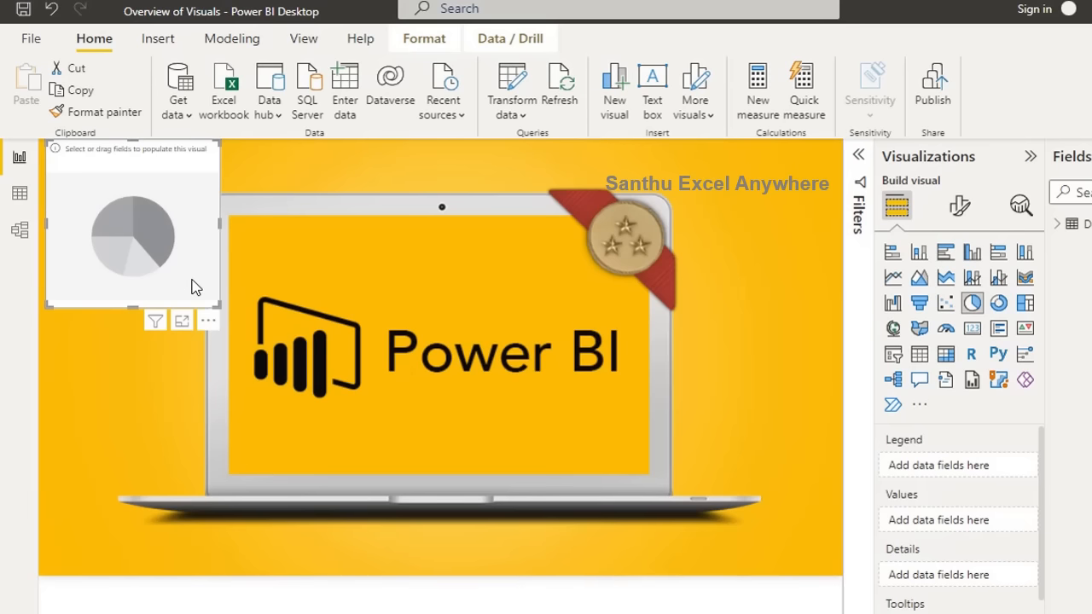
pyautogui.press('Delete')
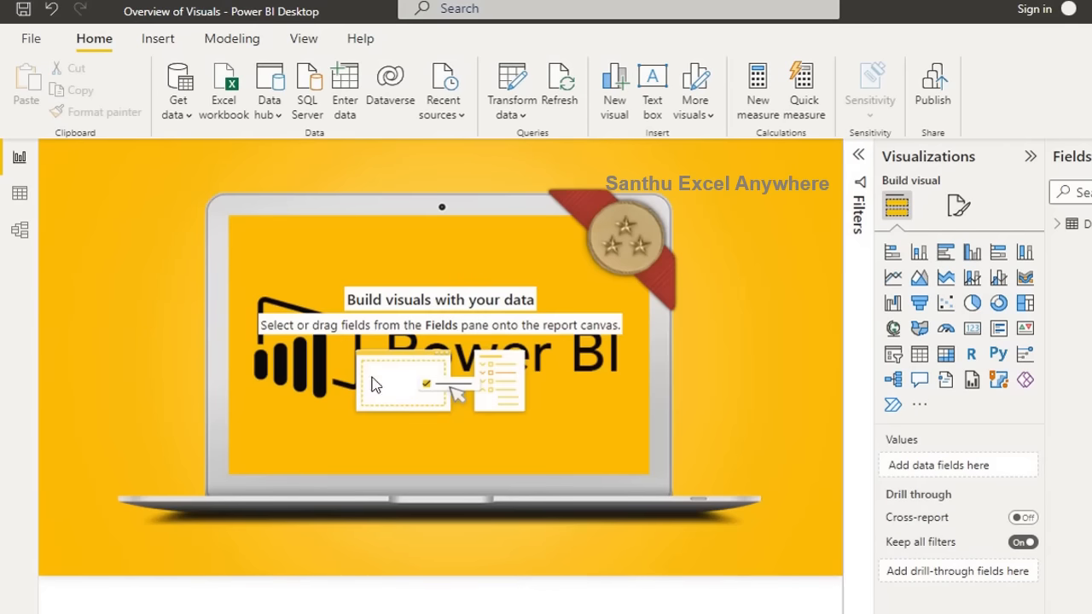
pyautogui.click(957, 207)
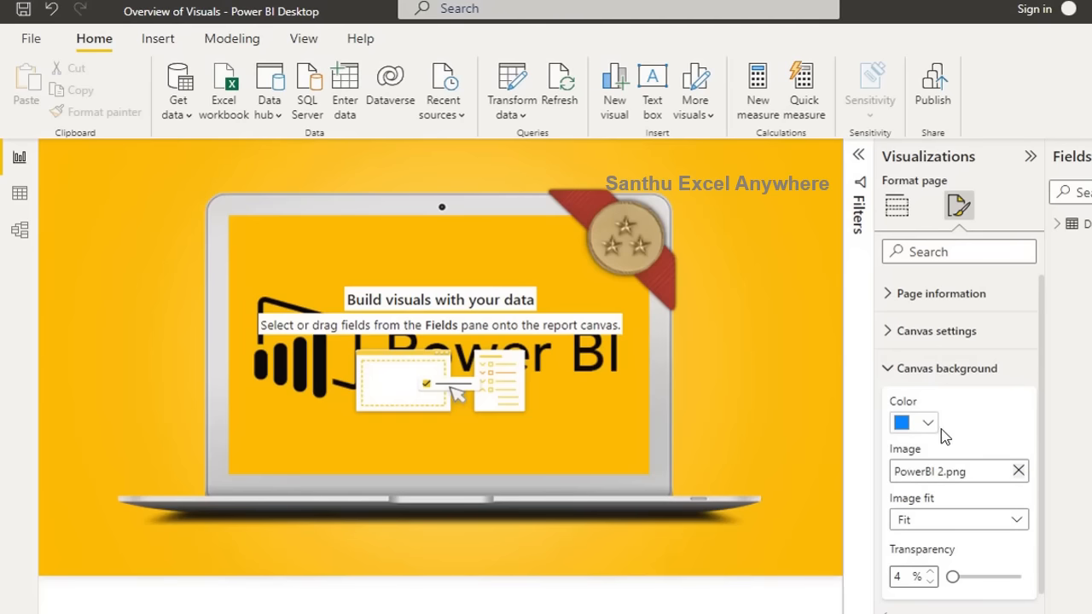
# Replace the canvas background image with Power-BI.jpg and set its image fit to Fit.
pyautogui.click(1019, 472)
pyautogui.click(1019, 472)
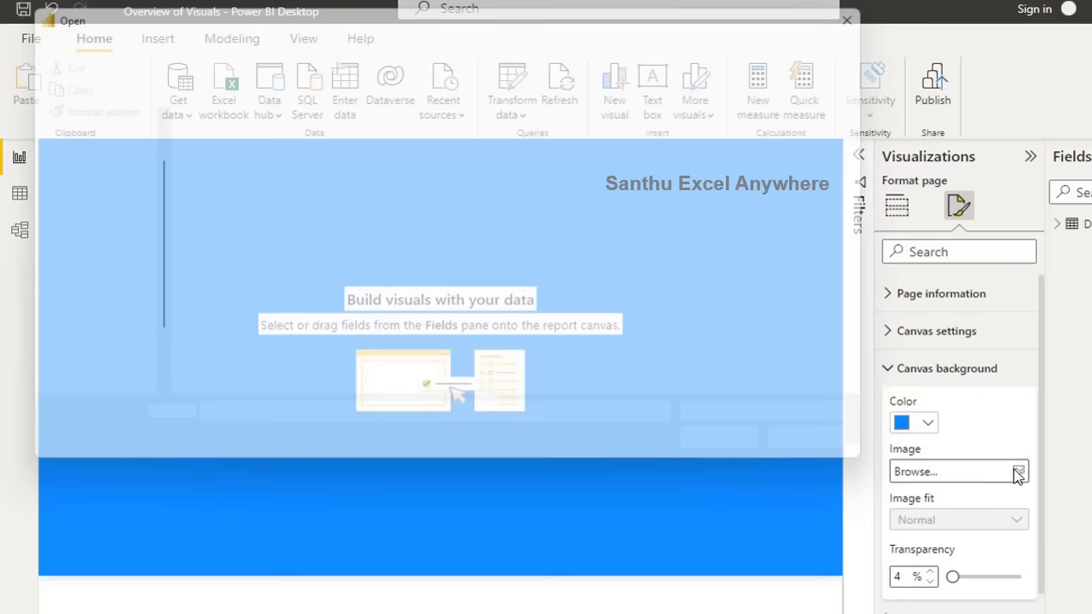
pyautogui.click(551, 171)
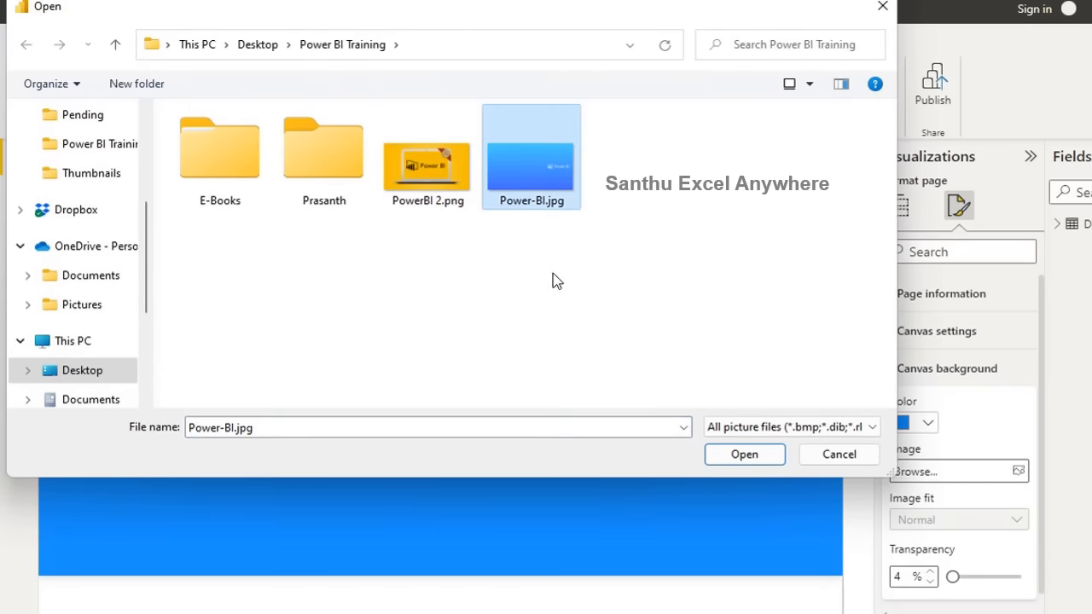
pyautogui.click(743, 455)
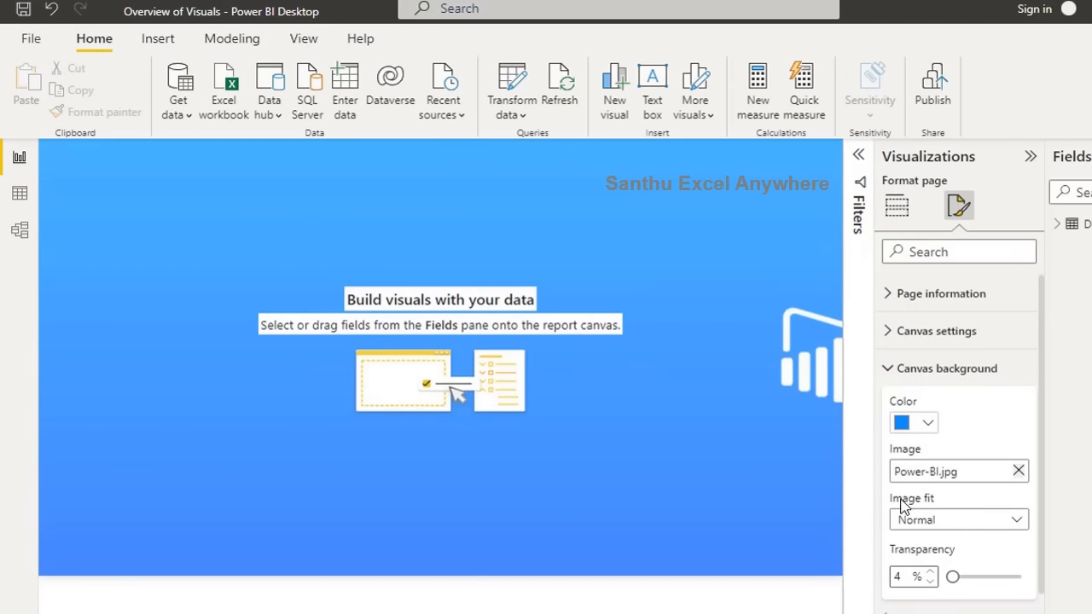
pyautogui.click(923, 516)
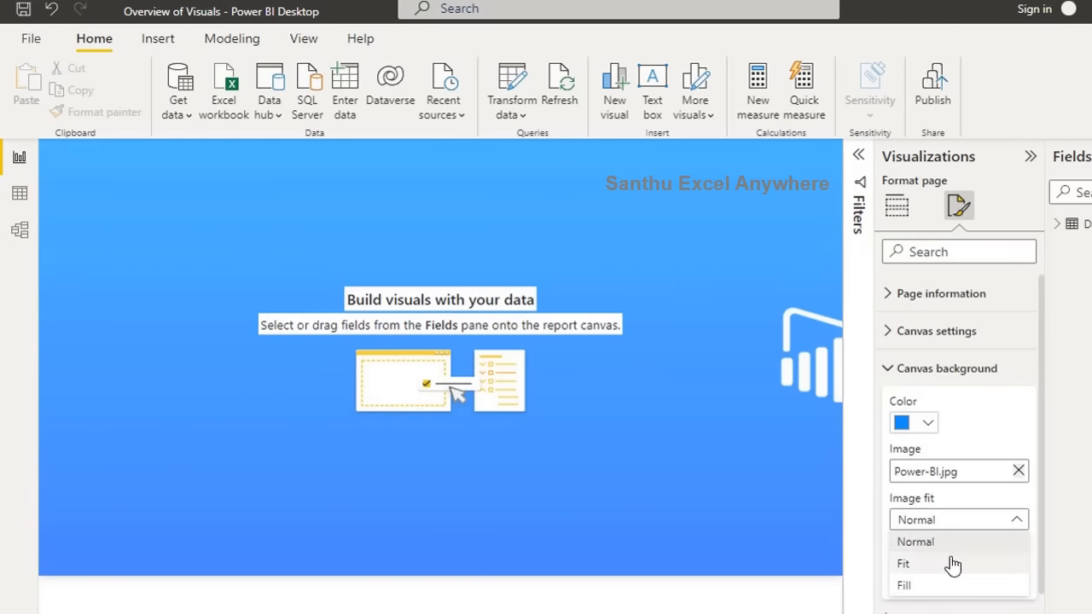
pyautogui.click(904, 565)
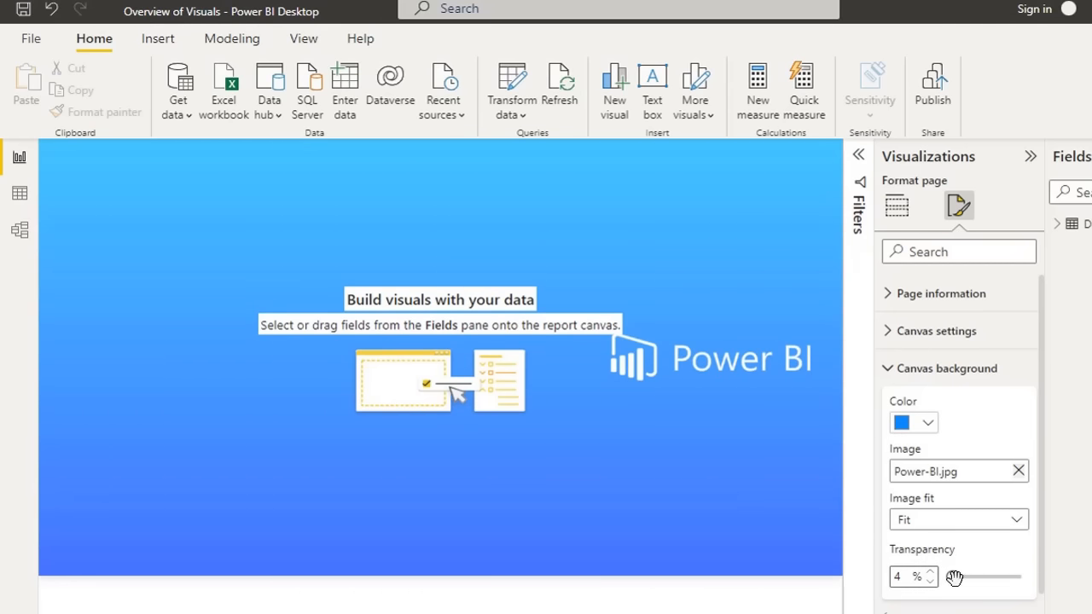
# Remove the canvas background image, set the blue background's transparency to 55%, and collapse the canvas background settings.
pyautogui.click(1018, 472)
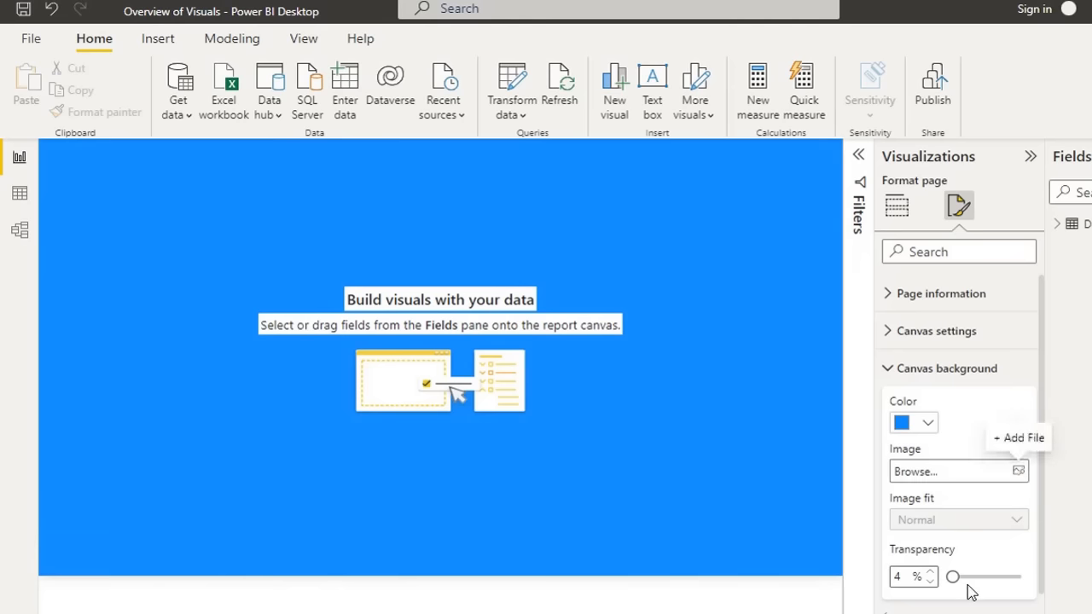
pyautogui.moveTo(949, 576); pyautogui.dragTo(1002, 578)
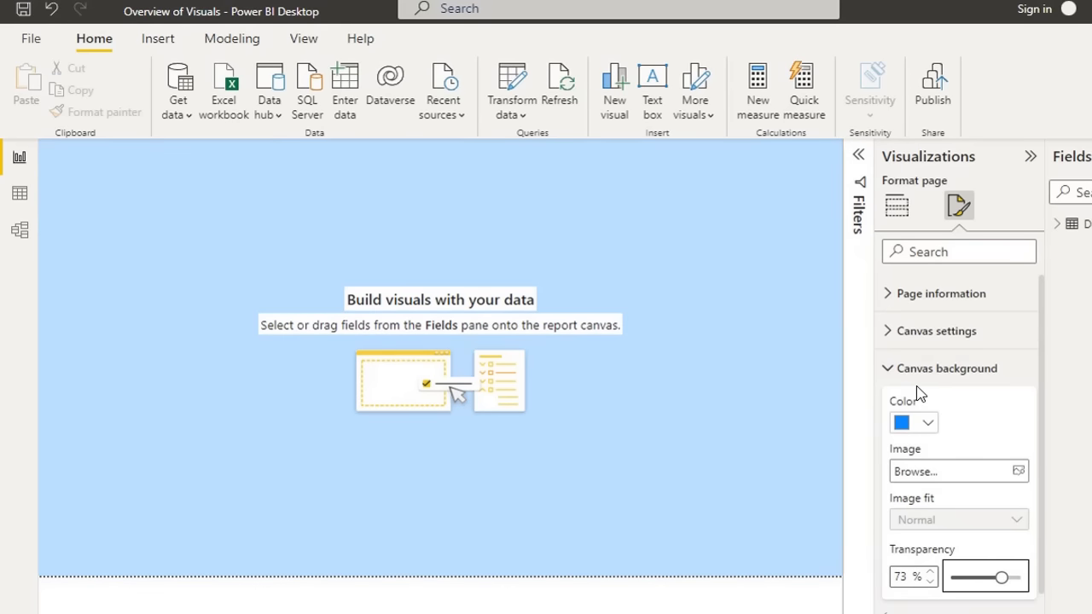
pyautogui.click(1004, 577)
pyautogui.moveTo(1002, 577); pyautogui.dragTo(989, 577)
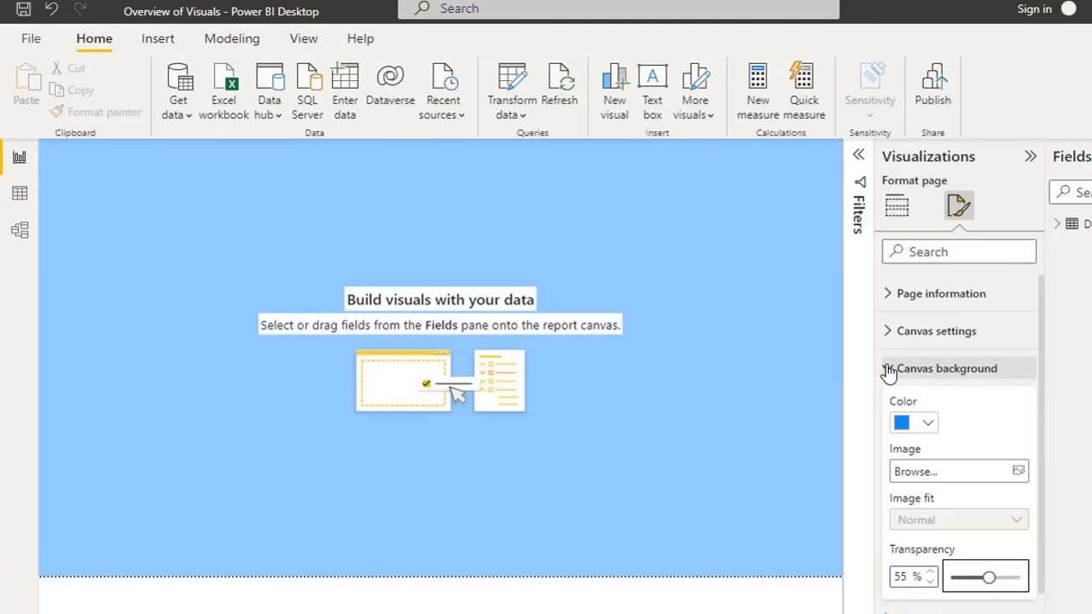
pyautogui.click(888, 369)
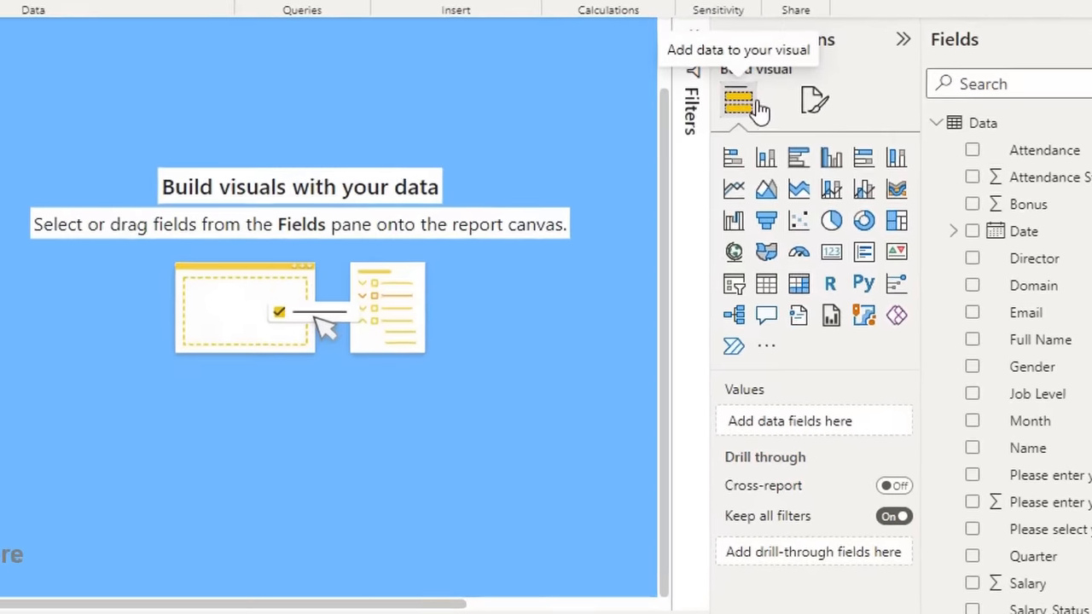
# Add a card visual with the Full Name field and summarize the field by Count.
pyautogui.click(798, 209)
pyautogui.click(970, 314)
pyautogui.click(907, 429)
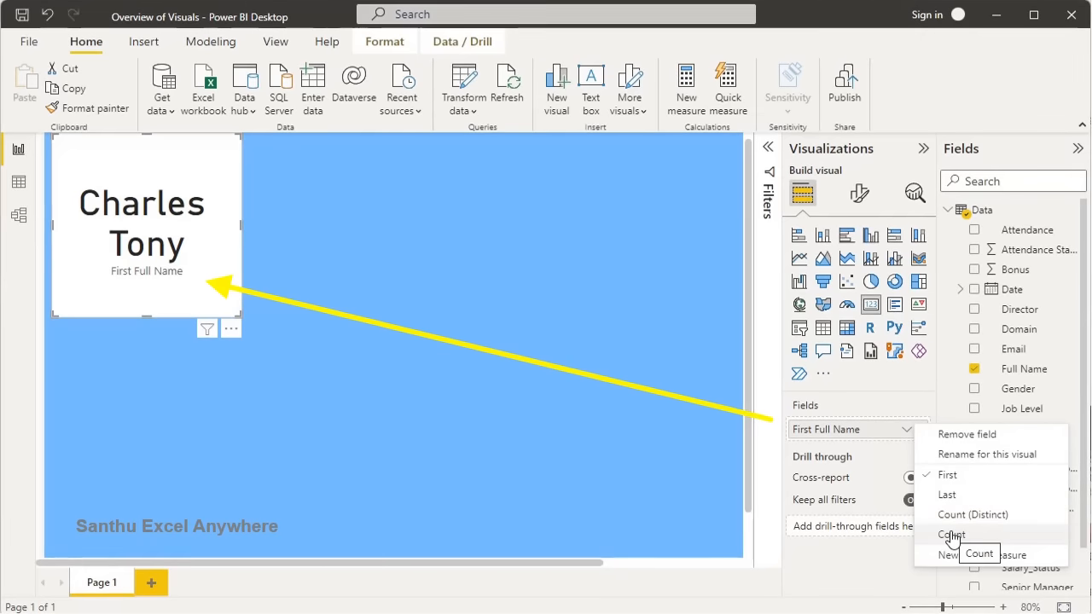
pyautogui.click(946, 541)
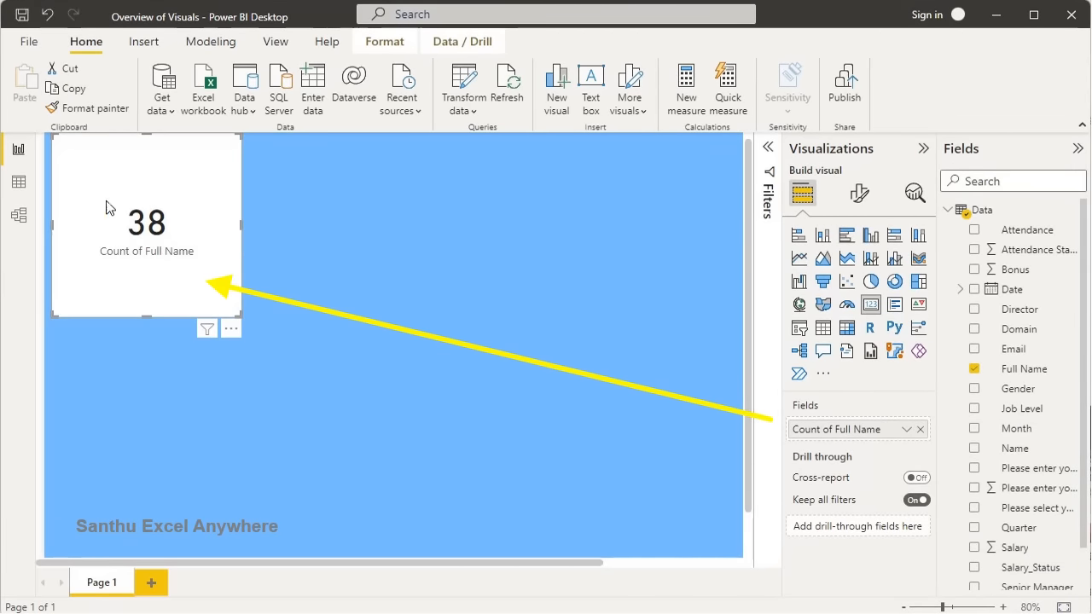
# Shrink the card and move it inward from the page corner, and rename its field for this visual as Total Enrolled.
pyautogui.moveTo(69, 159); pyautogui.dragTo(126, 214)
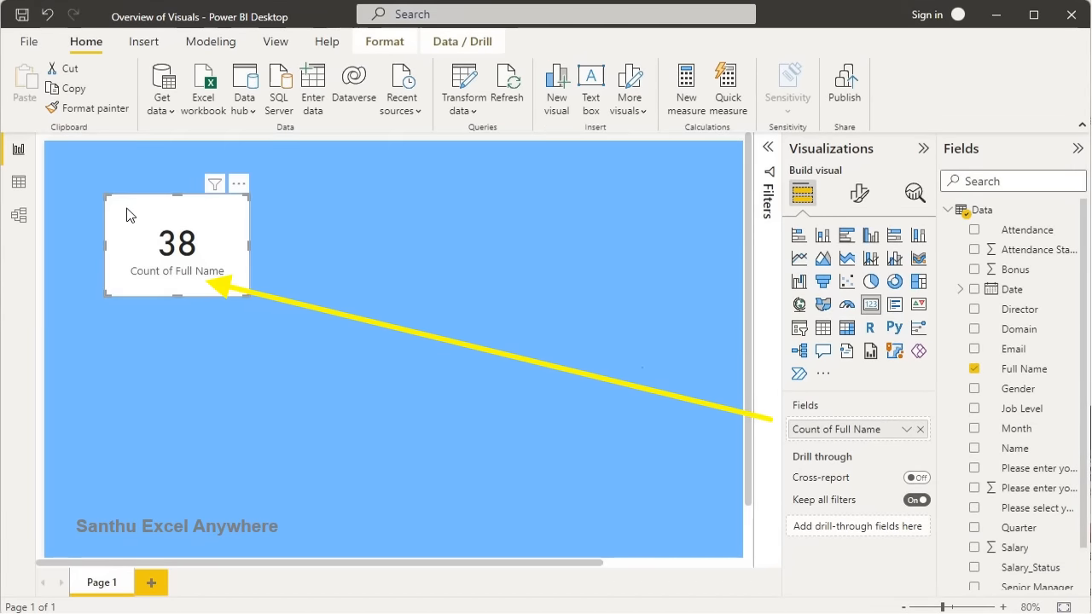
pyautogui.doubleClick(842, 429)
pyautogui.write('Total Enrolled')
pyautogui.press('Return')
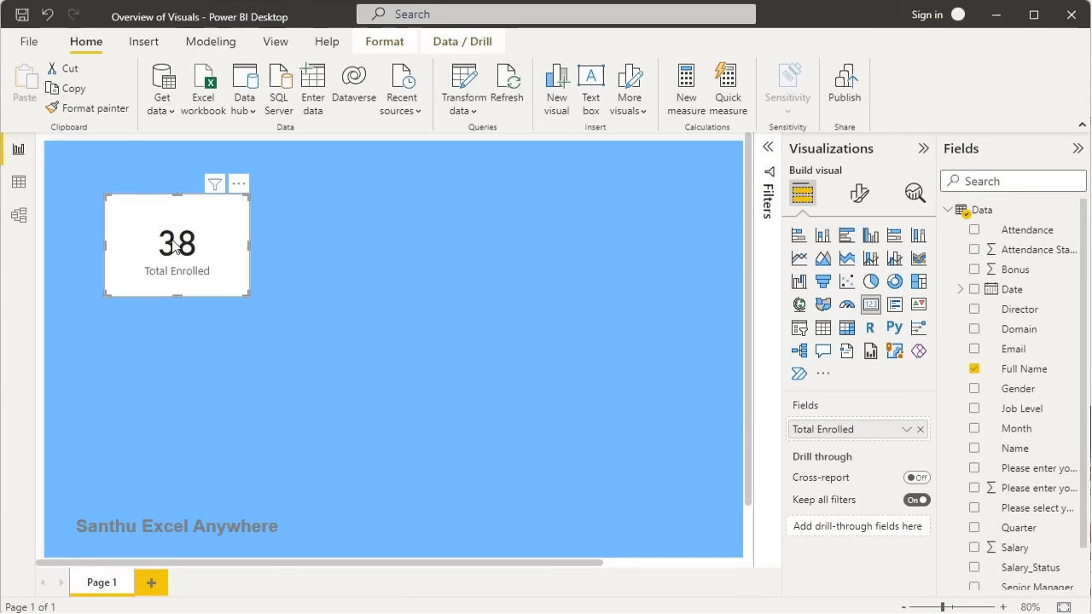
# In the card's general effects, set the background color to purple with 0% transparency, and collapse the effects settings.
pyautogui.click(860, 195)
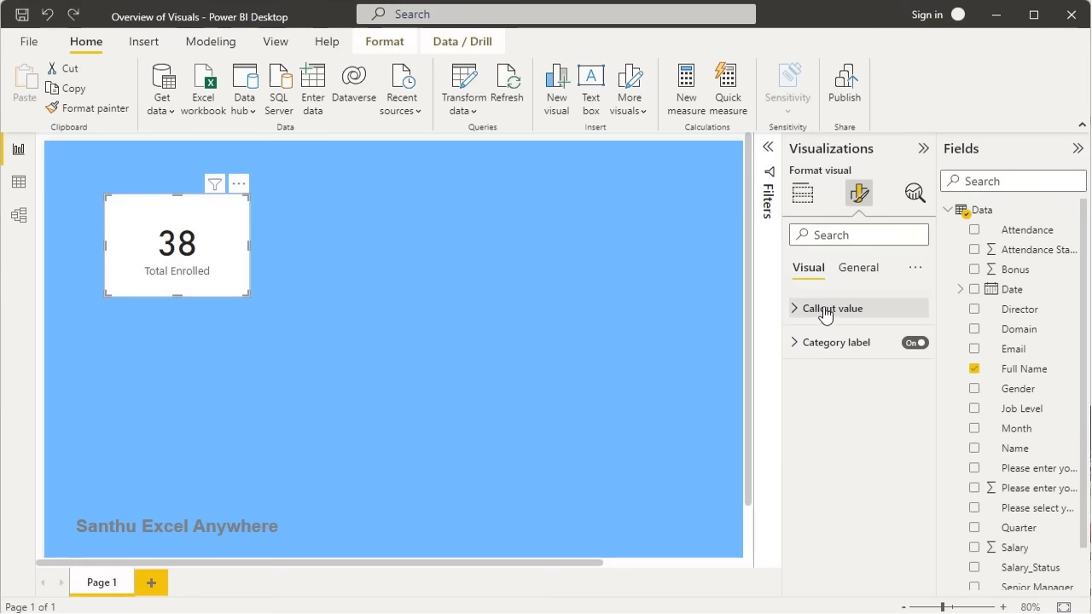
pyautogui.click(857, 271)
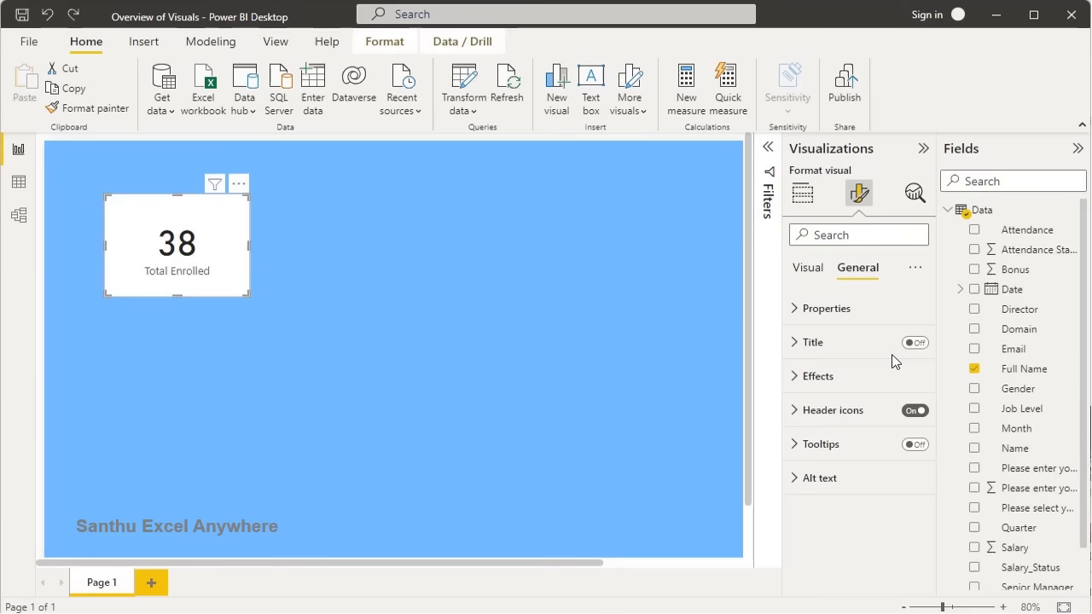
pyautogui.click(797, 376)
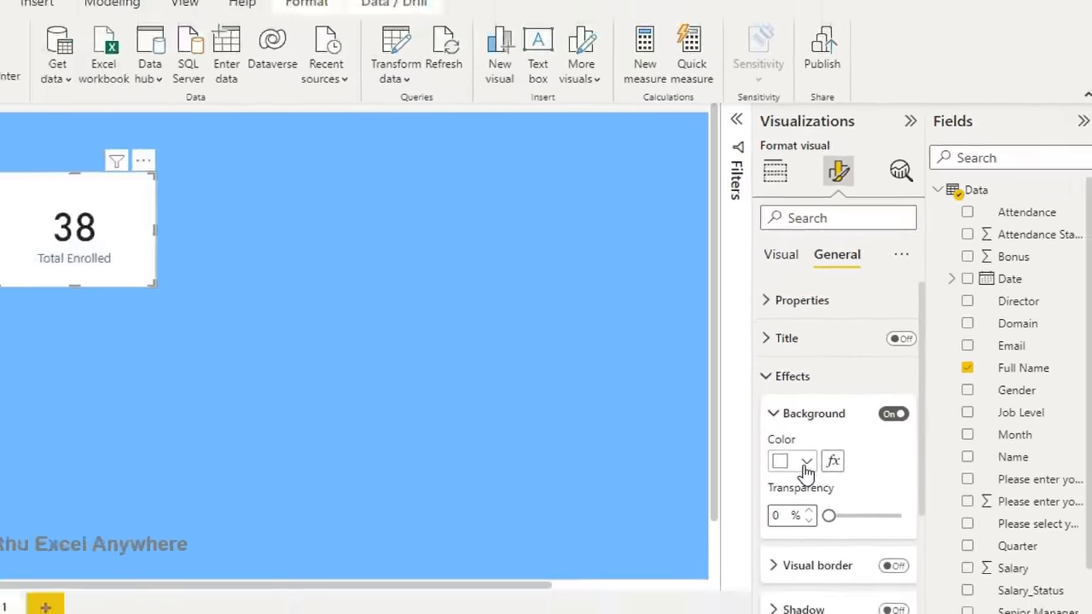
pyautogui.click(743, 483)
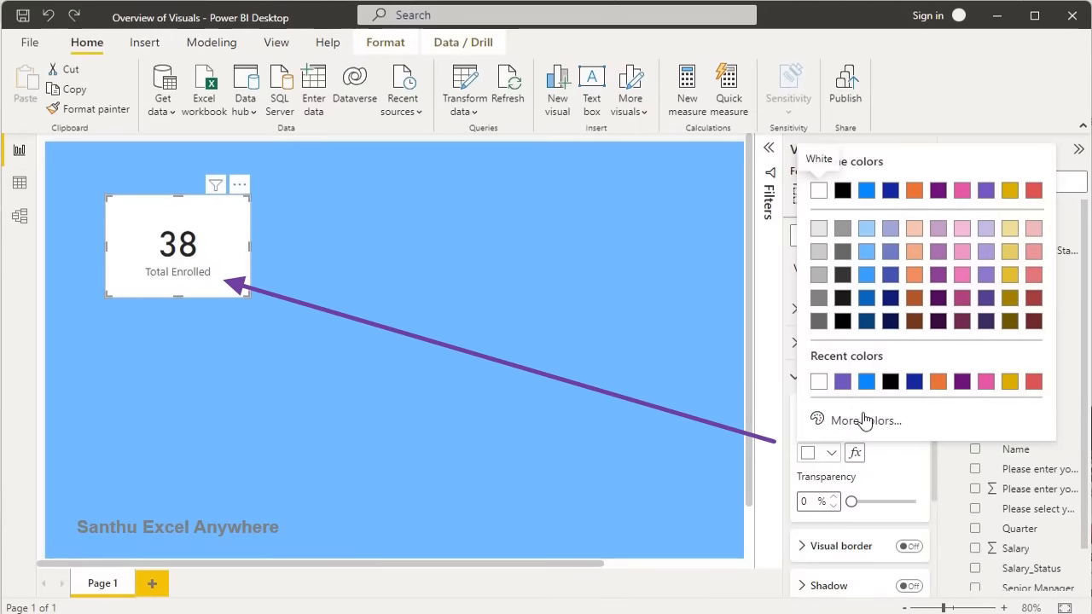
pyautogui.click(842, 381)
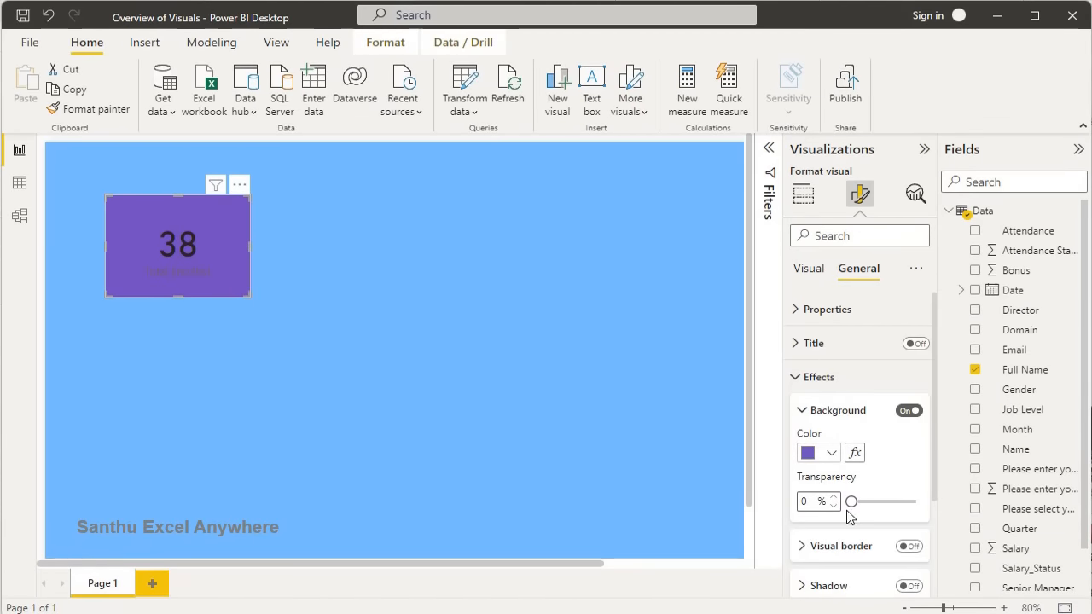
pyautogui.moveTo(850, 499)
pyautogui.mouseDown()
pyautogui.moveTo(897, 504)
pyautogui.moveTo(850, 499)
pyautogui.mouseUp()
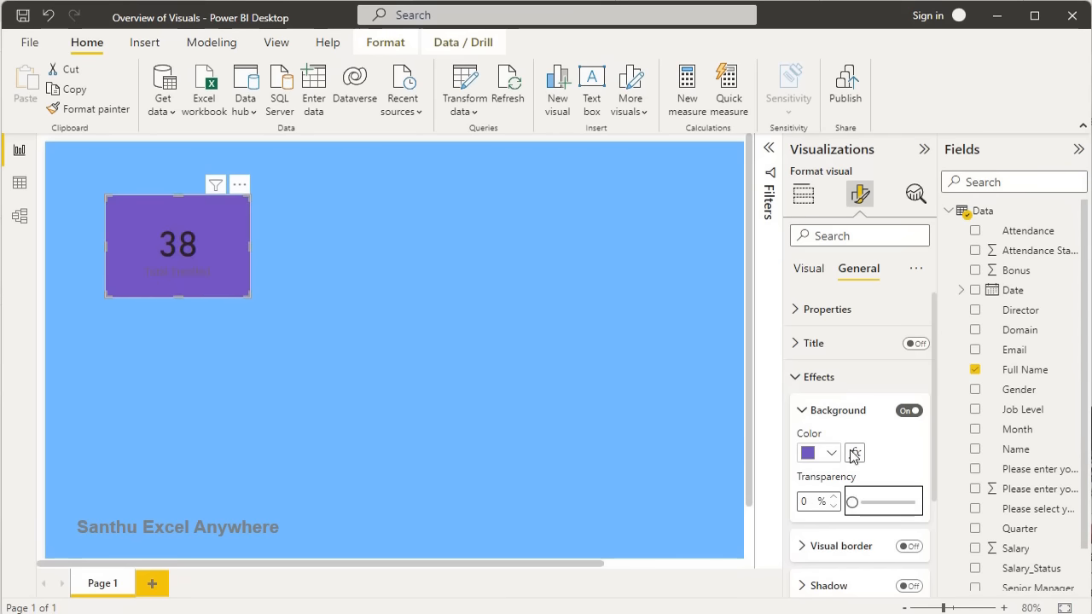
pyautogui.click(800, 378)
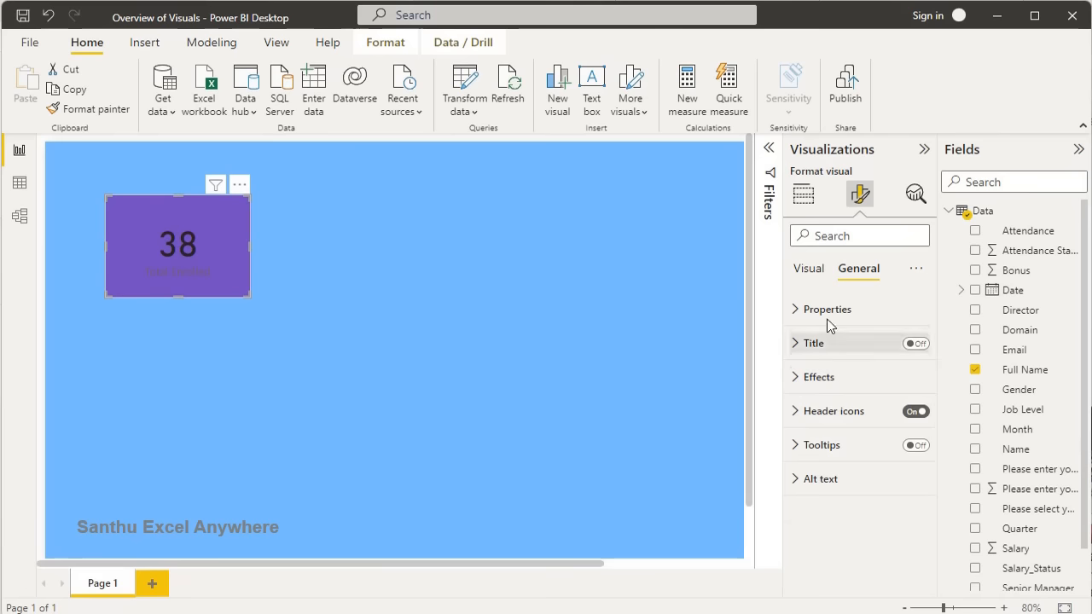
# Set the card's callout value color to white in the visual formatting options and collapse the callout value settings.
pyautogui.click(809, 269)
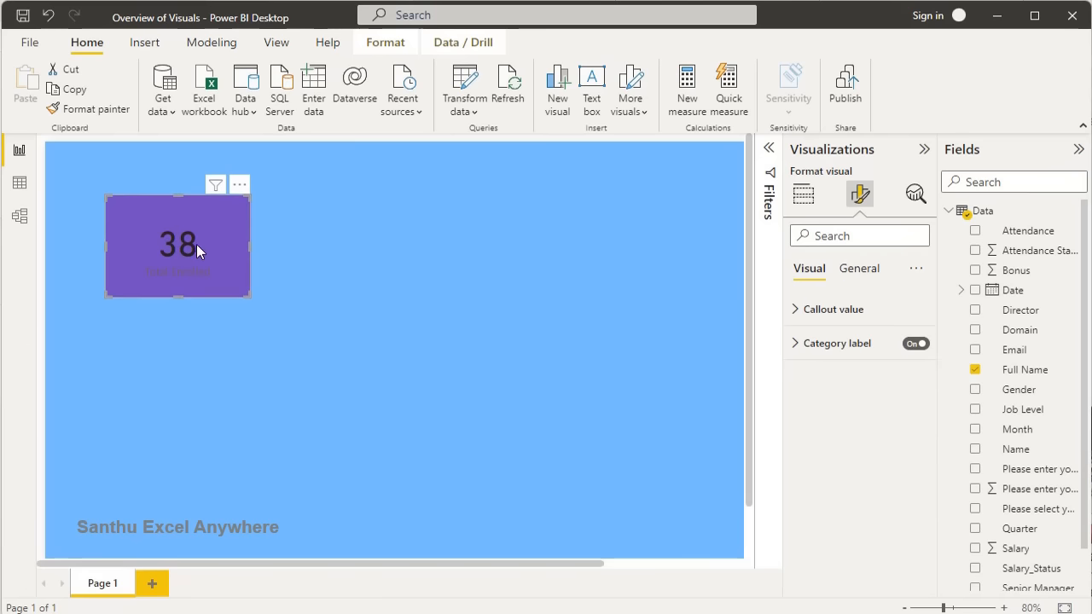
pyautogui.click(799, 316)
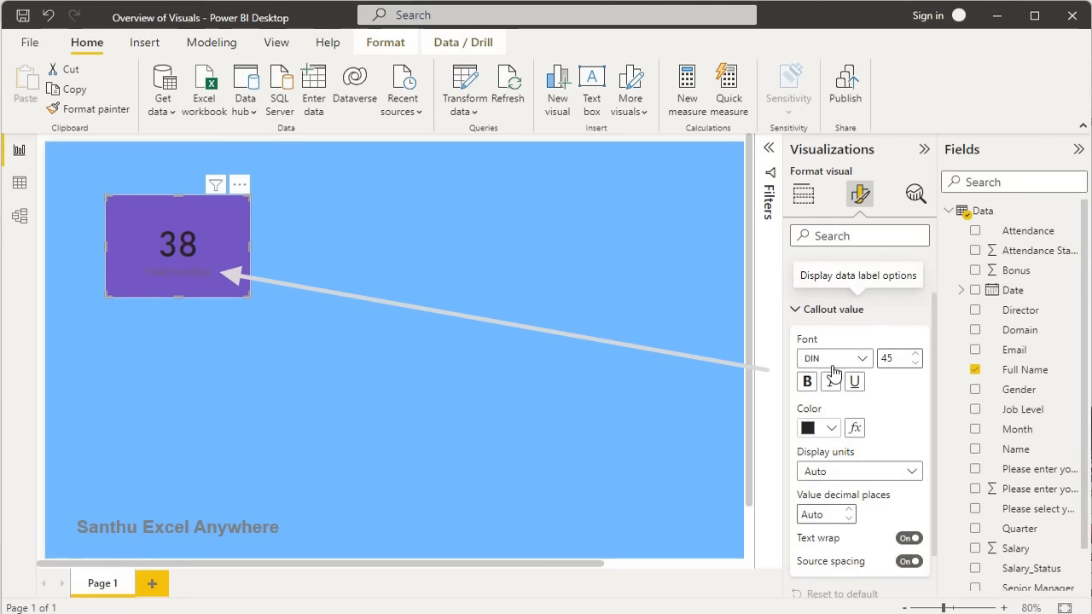
pyautogui.click(829, 429)
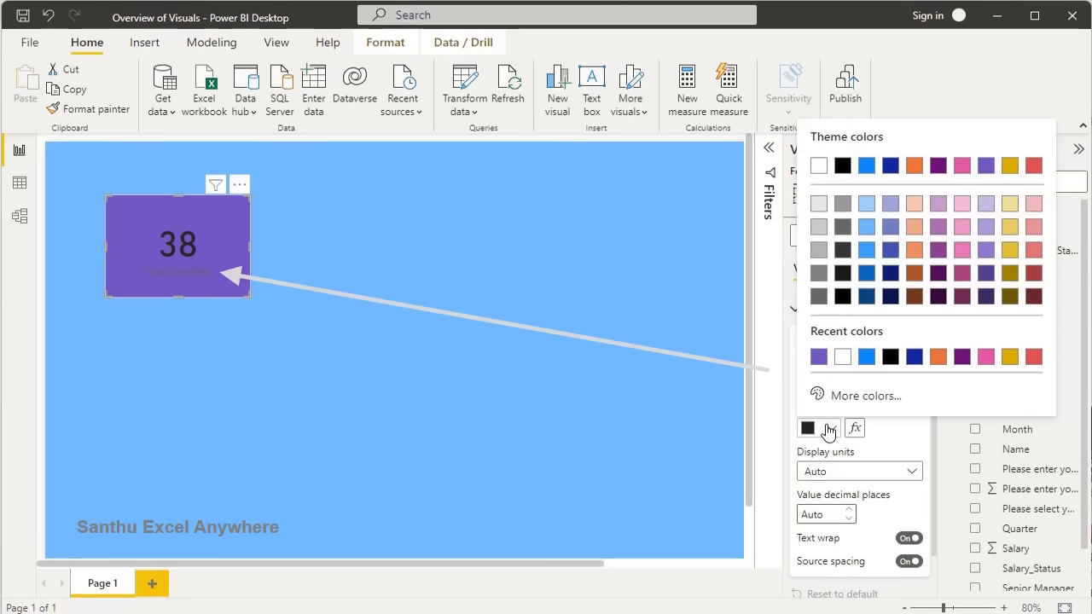
pyautogui.click(843, 357)
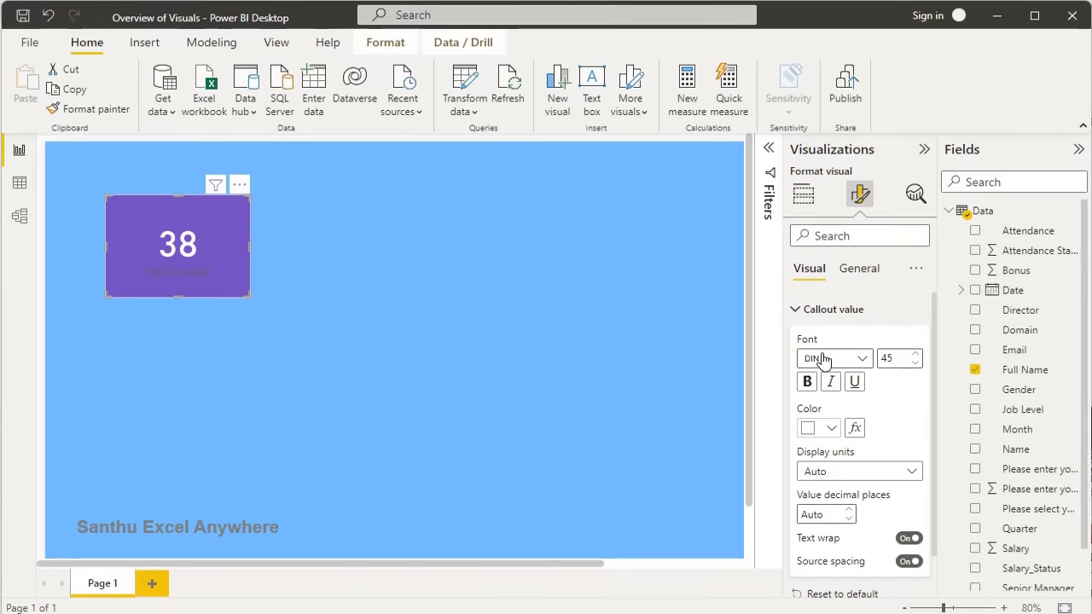
pyautogui.click(798, 310)
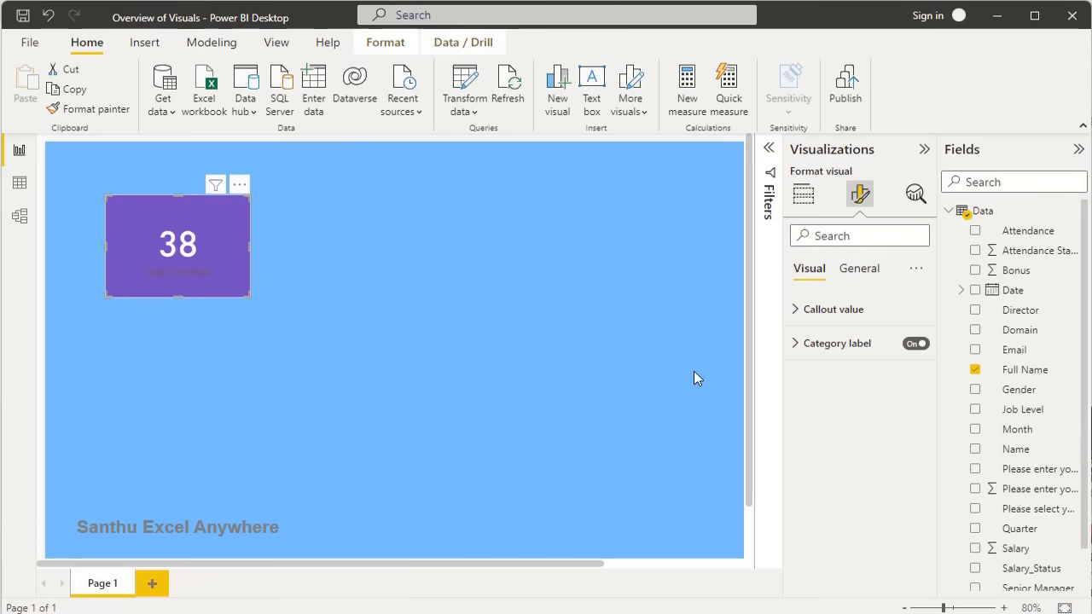
# Format the card's category label with white color, font size 15 and bold.
pyautogui.click(796, 345)
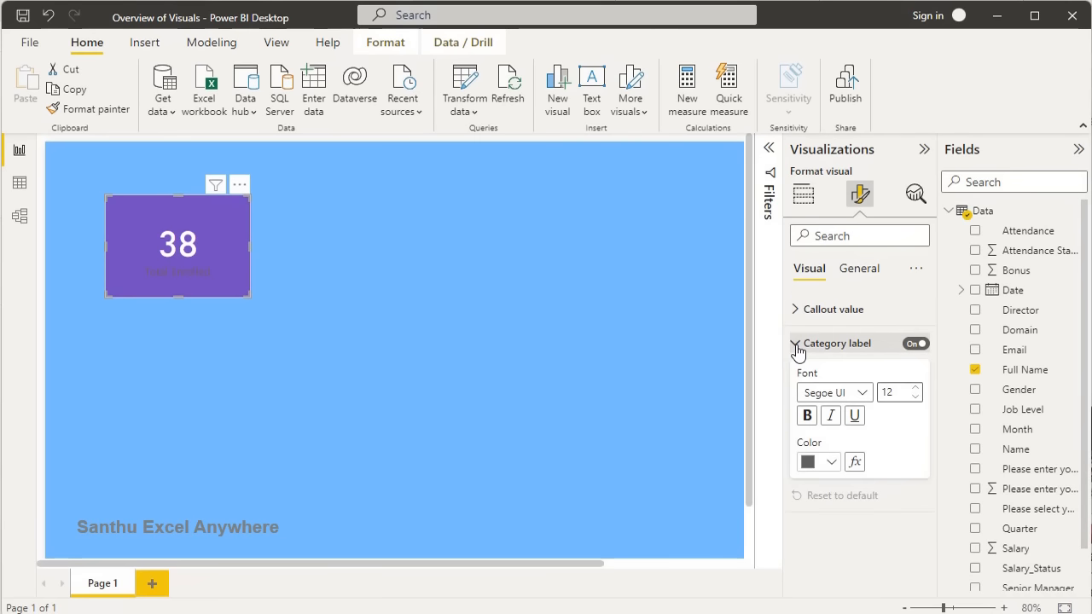
pyautogui.click(833, 463)
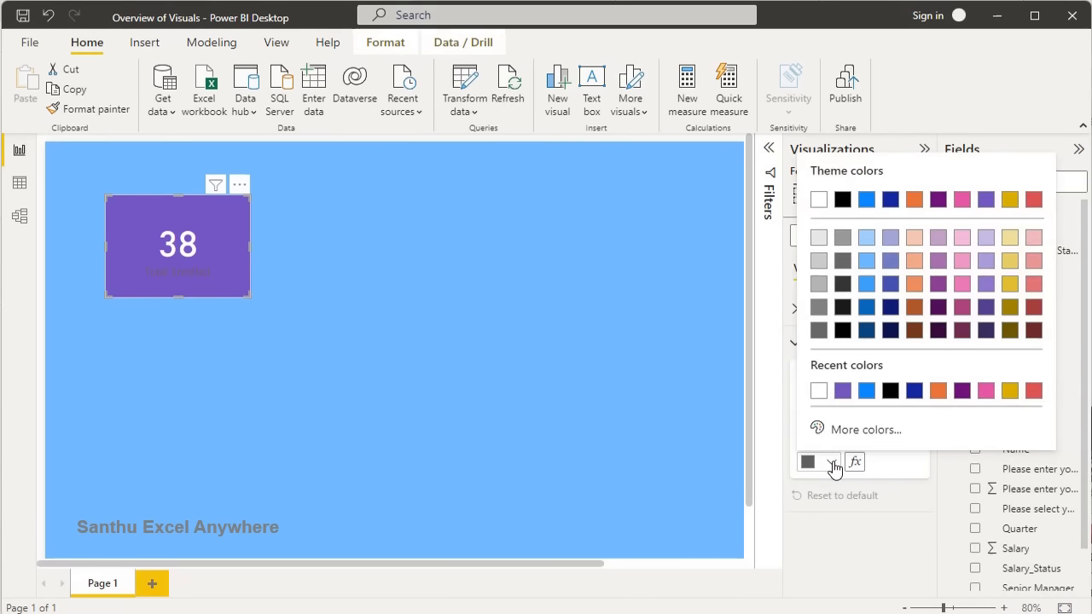
pyautogui.click(818, 391)
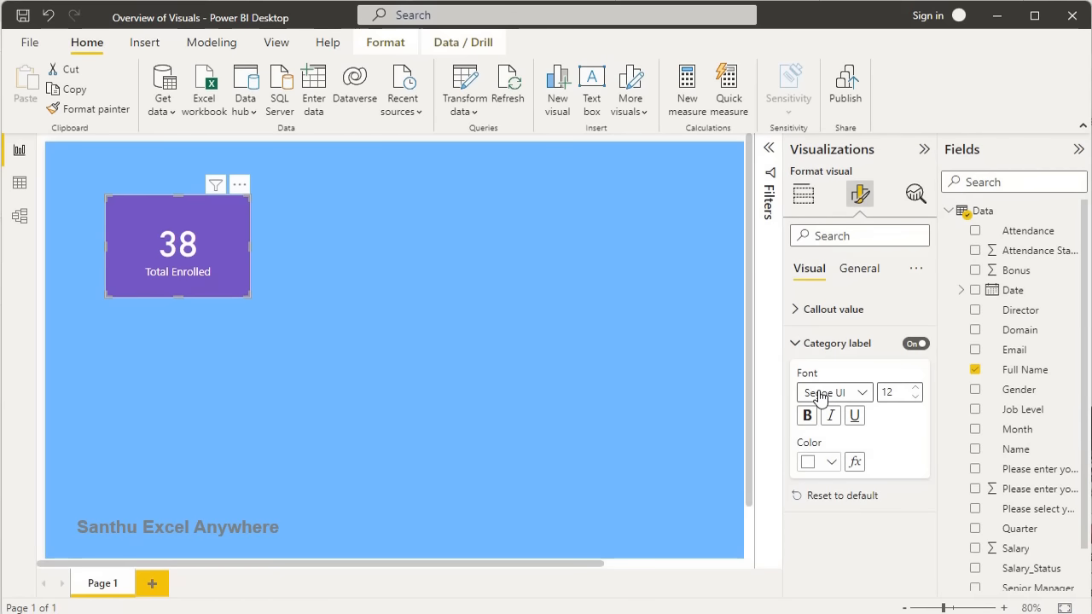
pyautogui.click(917, 388)
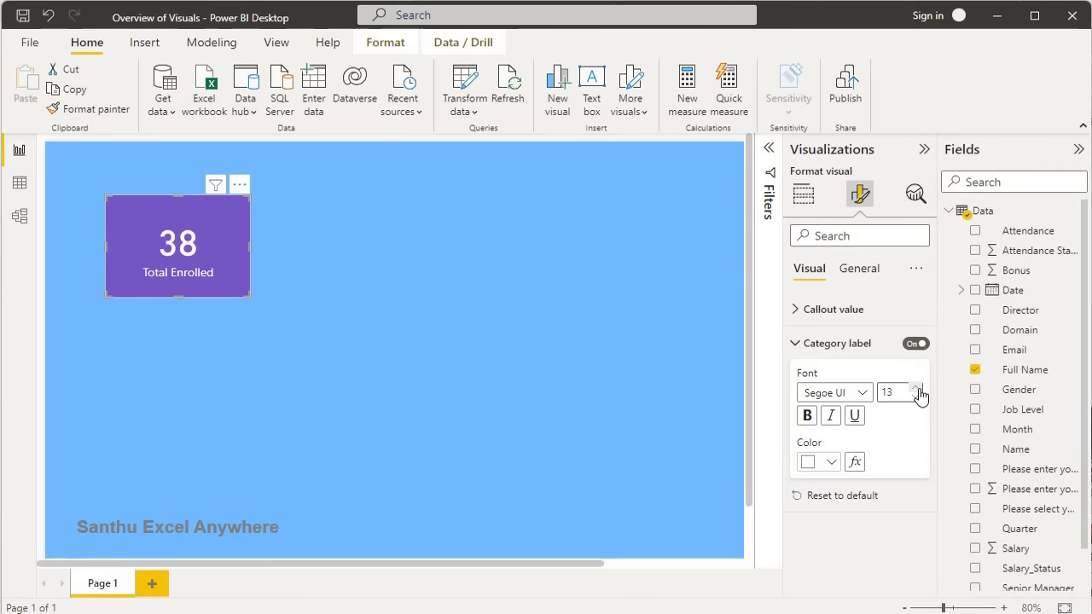
pyautogui.click(916, 388)
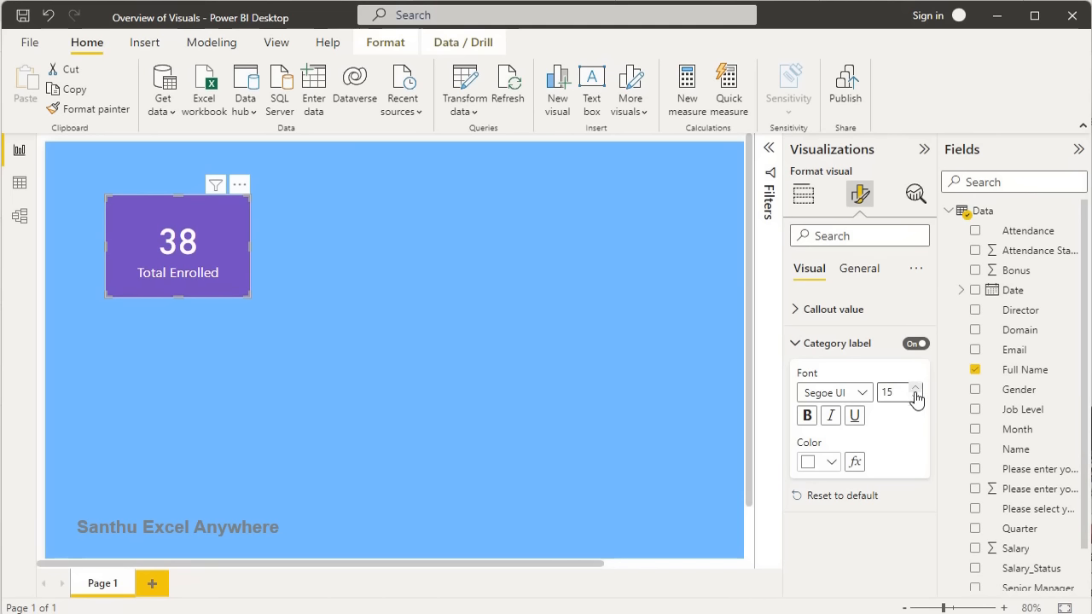
pyautogui.click(807, 417)
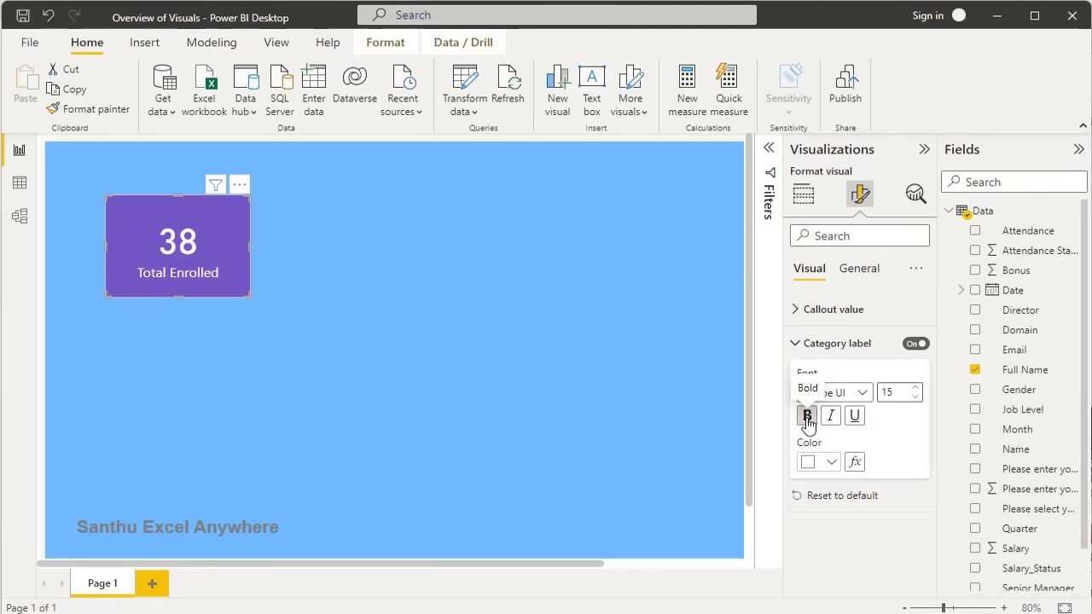
# Make the card's callout value bold and collapse the callout value settings.
pyautogui.click(793, 312)
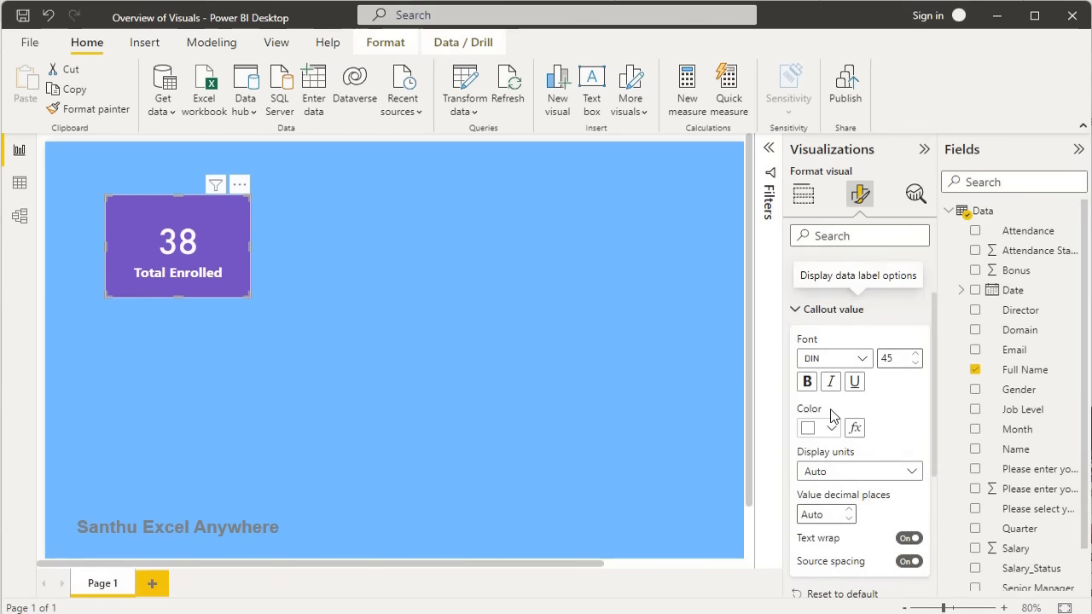
pyautogui.click(807, 383)
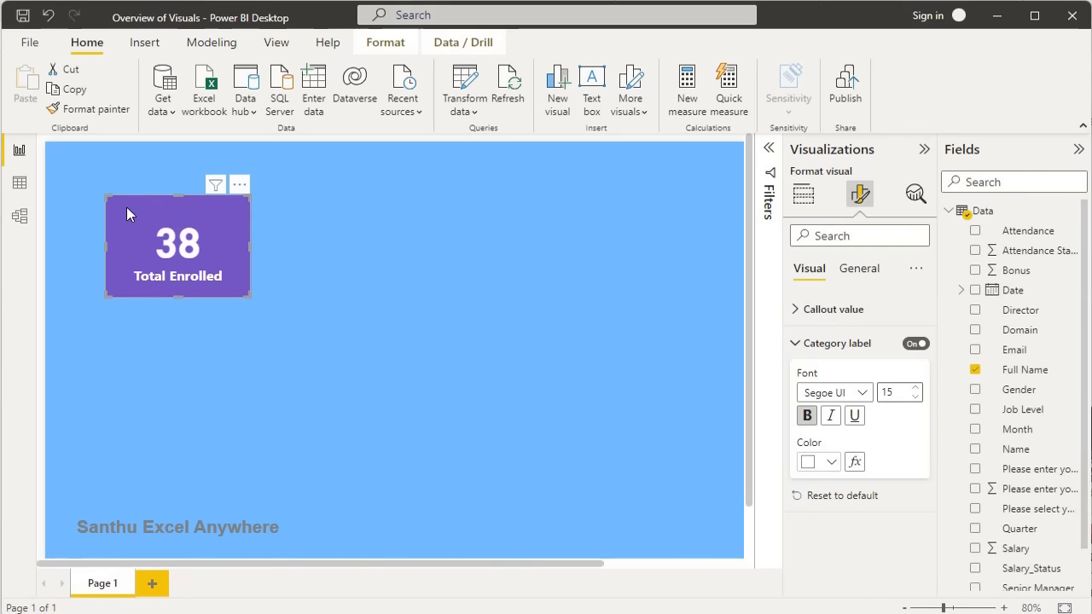
pyautogui.click(794, 309)
# Duplicate the Total Enrolled card and place the copy to its right, aligned in the same row.
pyautogui.hotkey('ctrl', 'c')
pyautogui.click(319, 239)
pyautogui.hotkey('ctrl', 'v')
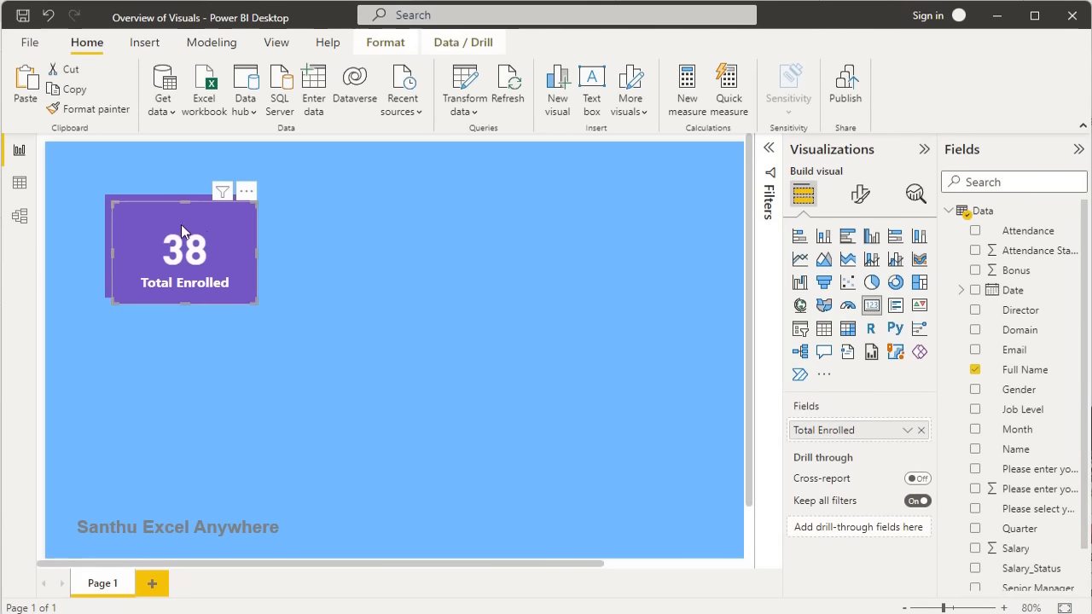
pyautogui.moveTo(143, 213); pyautogui.dragTo(331, 209)
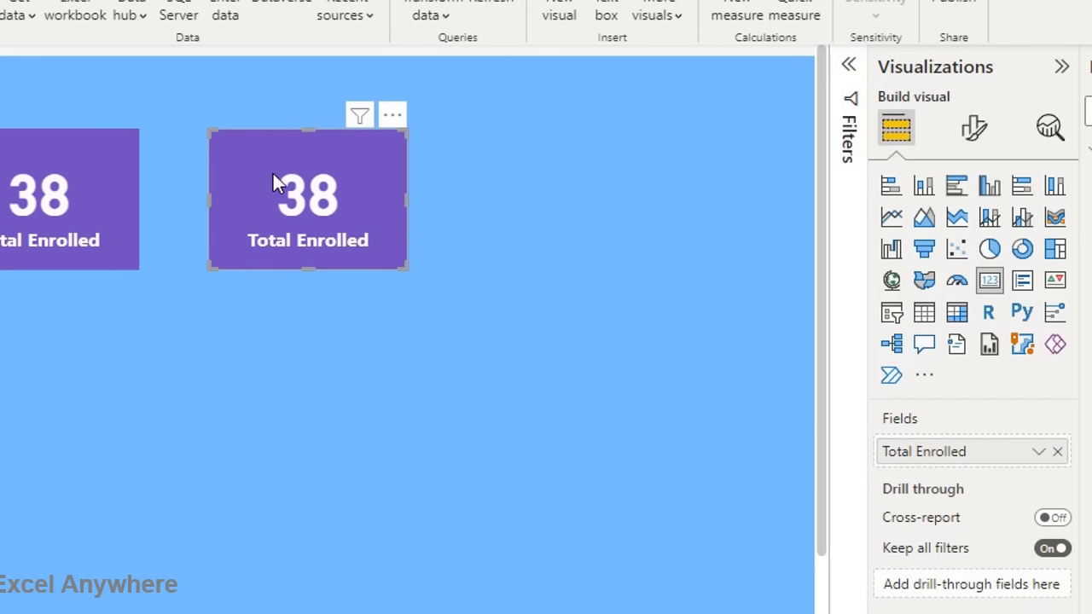
# Switch to the Excel source workbook and look through the Data sheet's column headers as far as Quarter.
pyautogui.hotkey('alt', 'Tab')
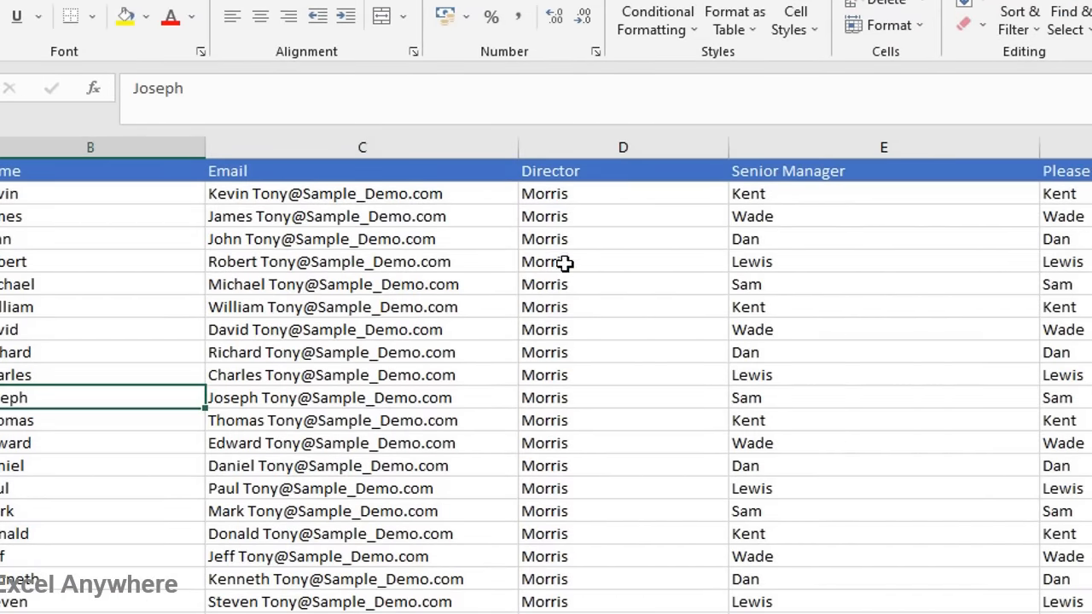
pyautogui.click(789, 174)
pyautogui.press('Right')
pyautogui.press('Right')
pyautogui.press('Right')
pyautogui.press('Right')
pyautogui.press('Right')
pyautogui.press('Right')
pyautogui.press('Right')
pyautogui.press('Right')
pyautogui.press('Right')
pyautogui.press('Right')
pyautogui.press('Right')
pyautogui.press('Right')
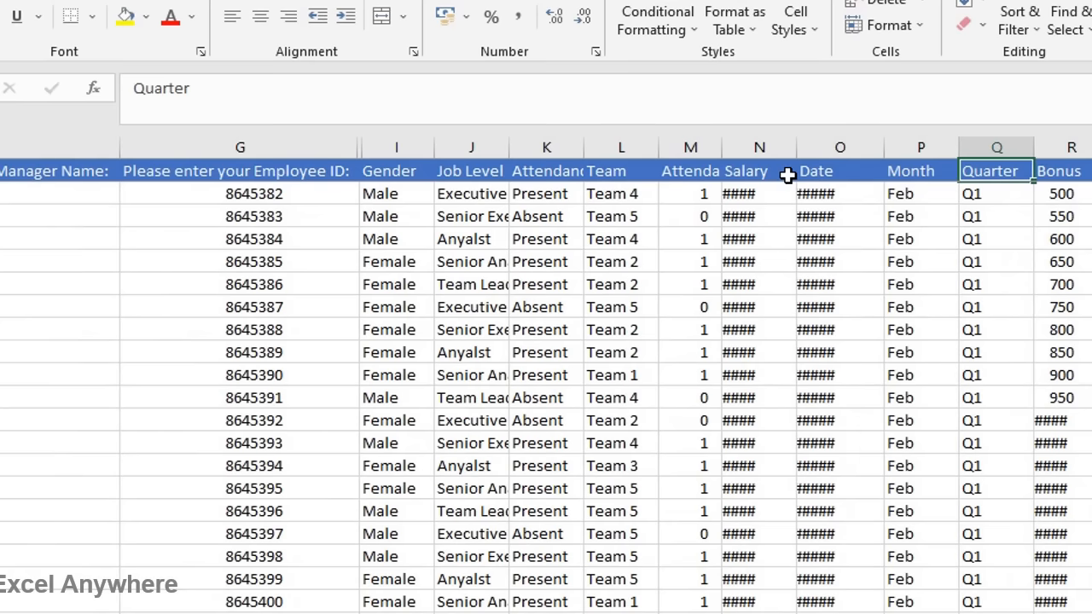
# Select the Attendance column to examine its values, and return to the Power BI report.
pyautogui.click(564, 169)
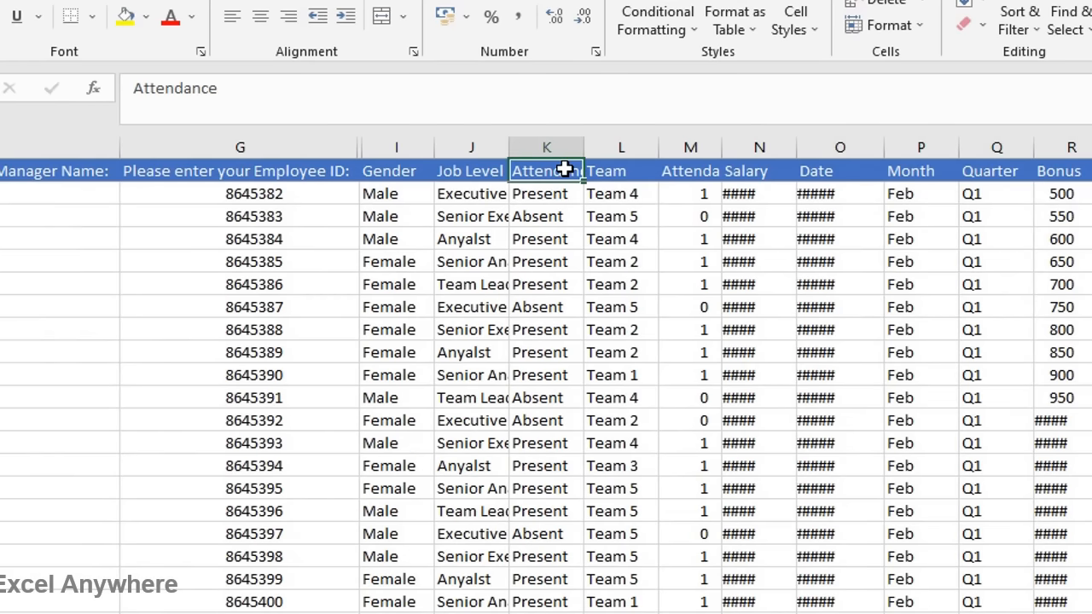
pyautogui.click(564, 147)
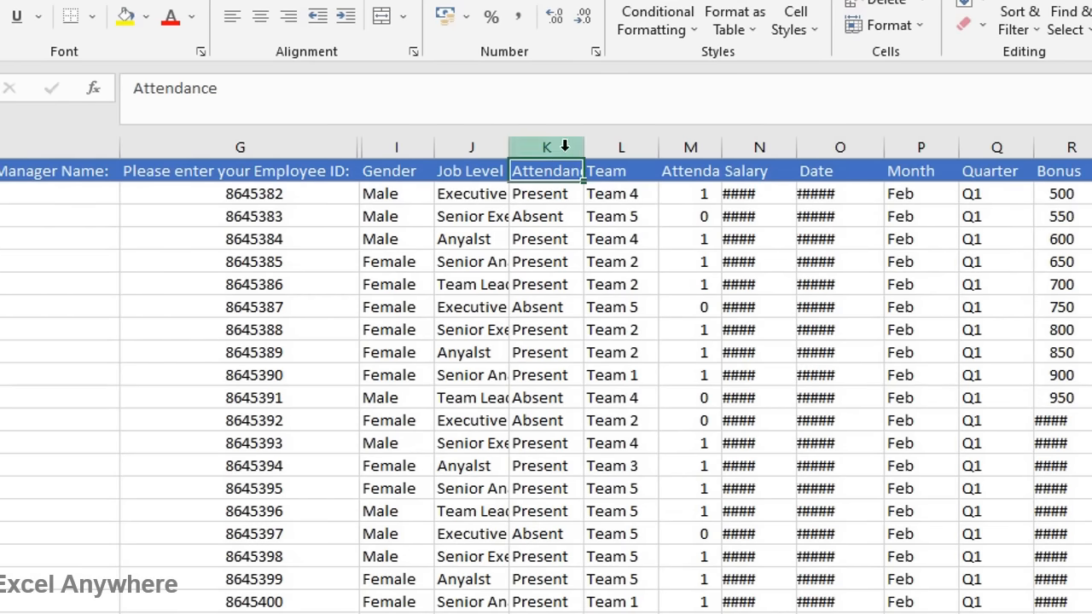
pyautogui.click(565, 147)
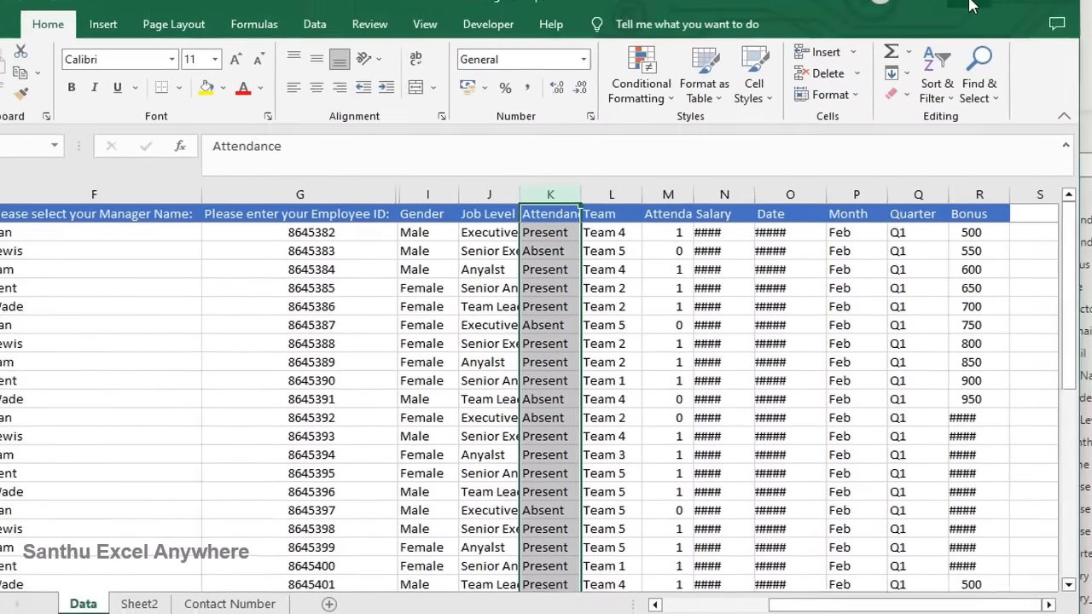
pyautogui.click(1023, 38)
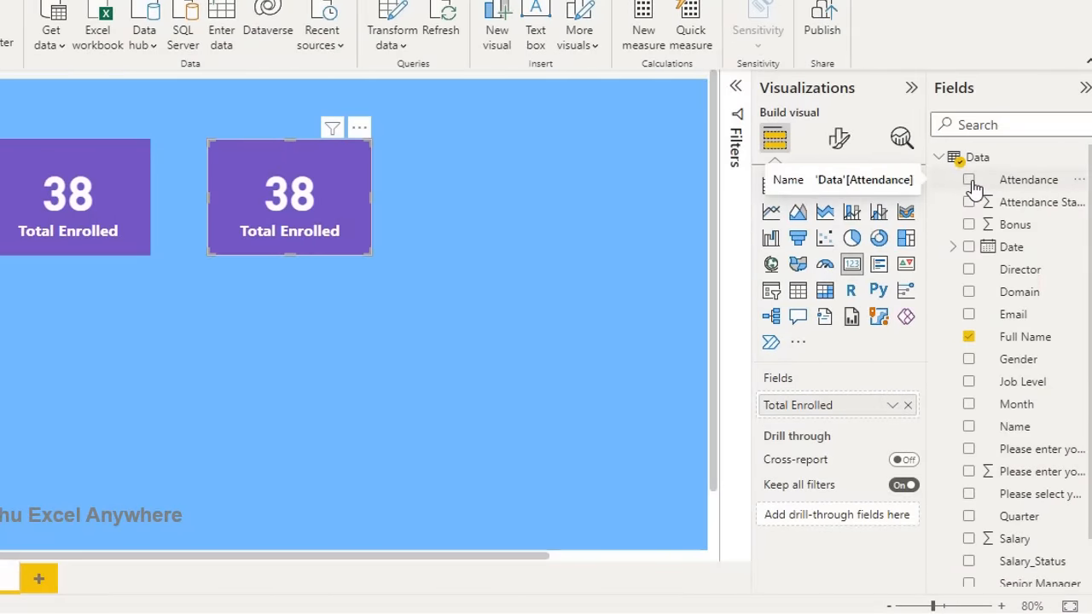
# Expand the filters and add Attendance as a filter on the copied card, limited to Present.
pyautogui.click(737, 90)
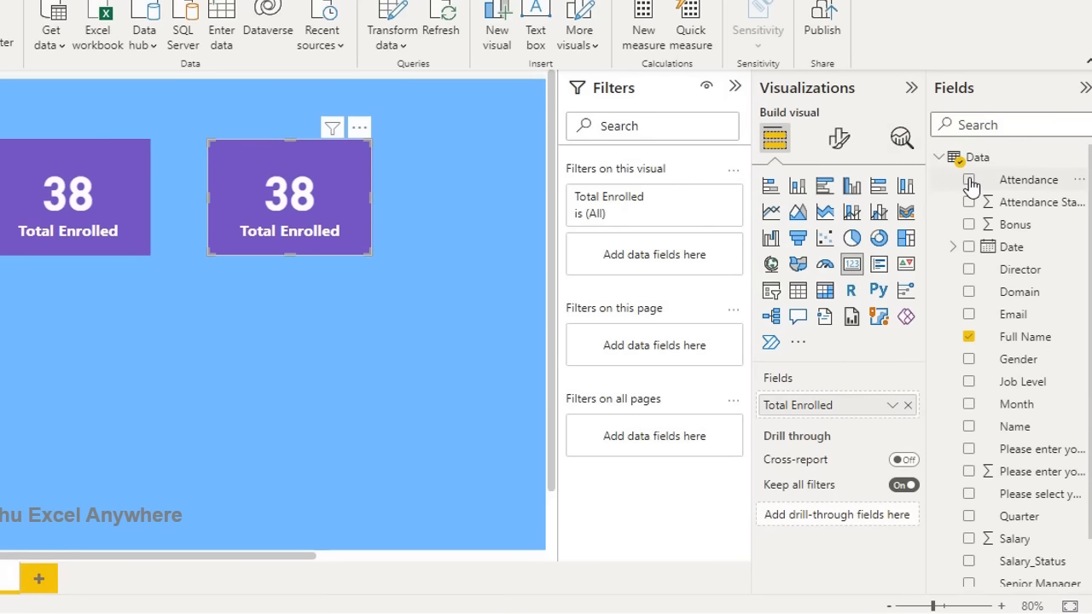
pyautogui.moveTo(969, 180); pyautogui.dragTo(646, 256)
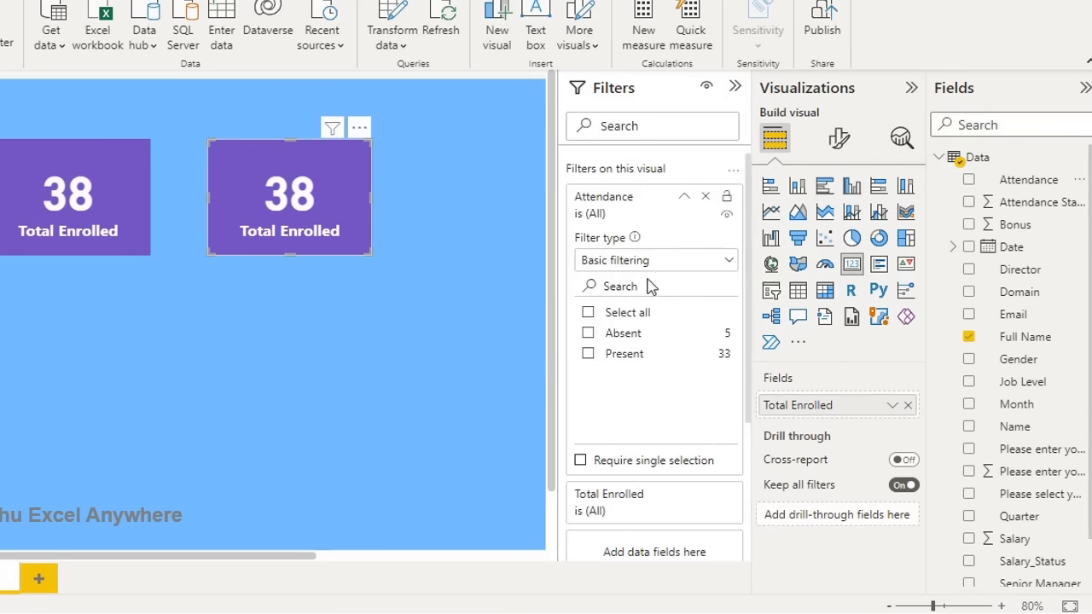
pyautogui.click(587, 355)
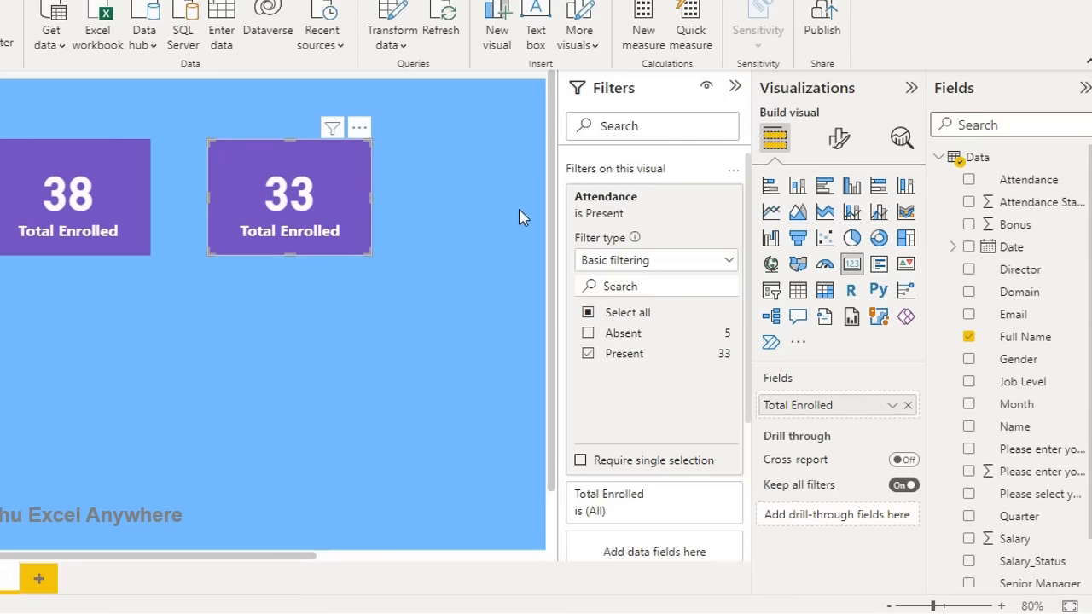
# Set the copied card's background color to a custom green in its general effects settings.
pyautogui.click(839, 138)
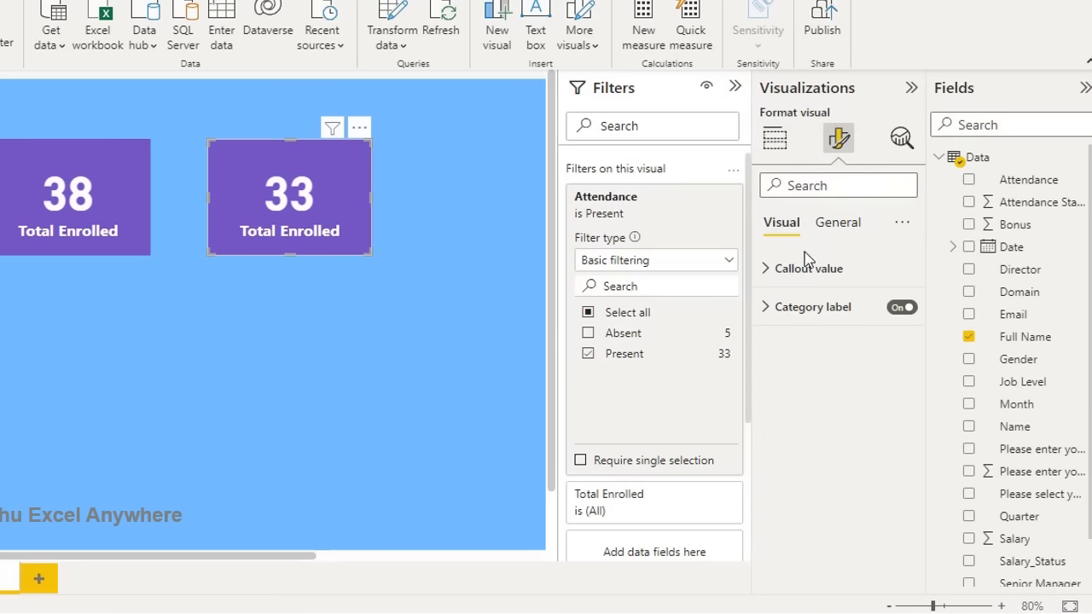
pyautogui.click(836, 222)
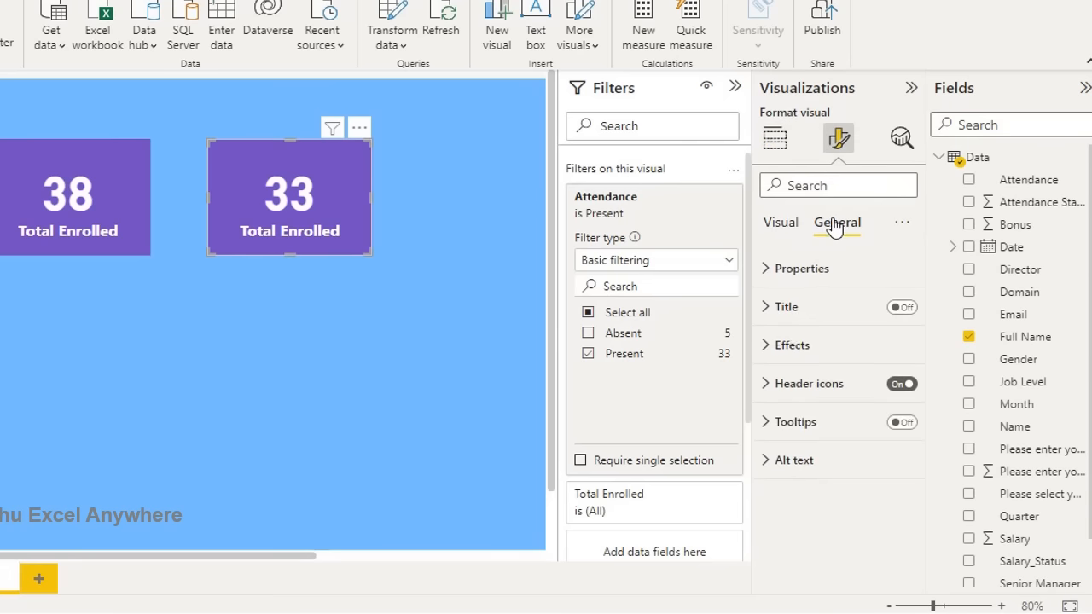
pyautogui.click(767, 349)
pyautogui.click(806, 431)
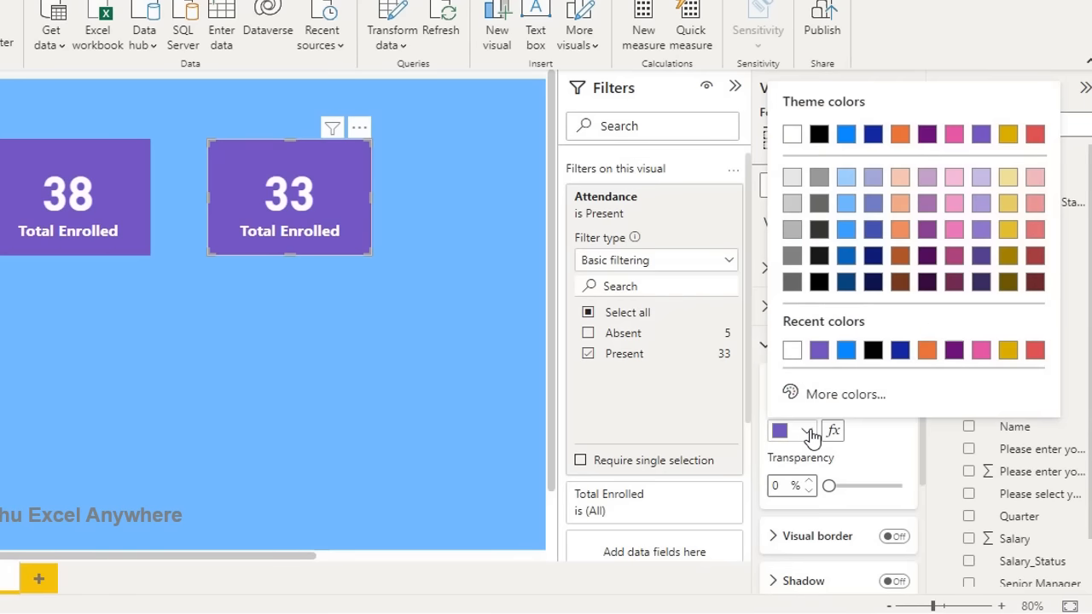
pyautogui.click(846, 398)
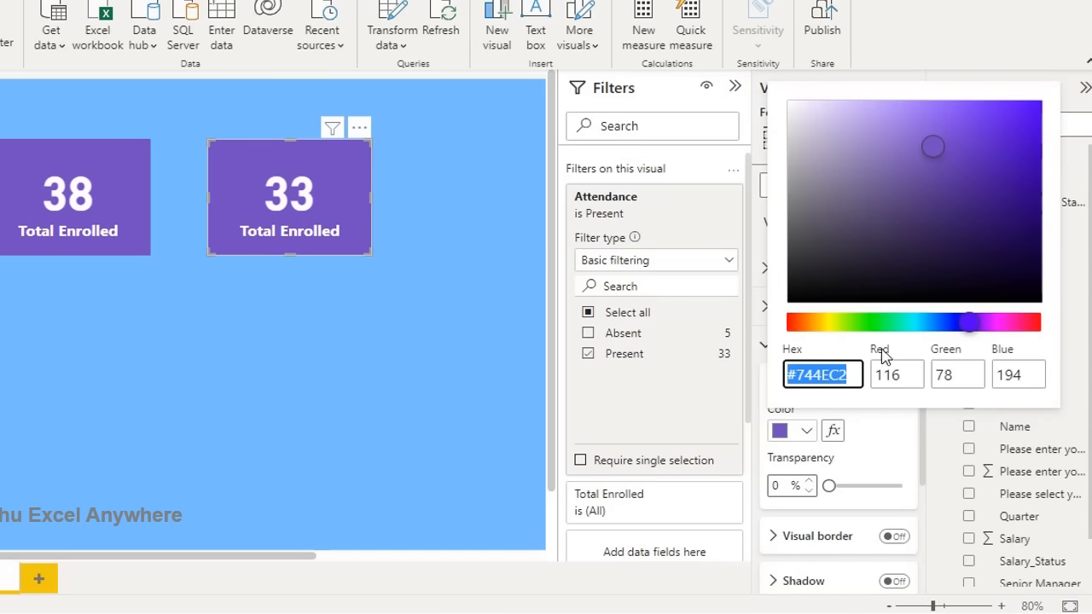
pyautogui.click(886, 322)
pyautogui.moveTo(1008, 169)
pyautogui.mouseDown()
pyautogui.moveTo(1027, 138)
pyautogui.moveTo(1004, 154)
pyautogui.mouseUp()
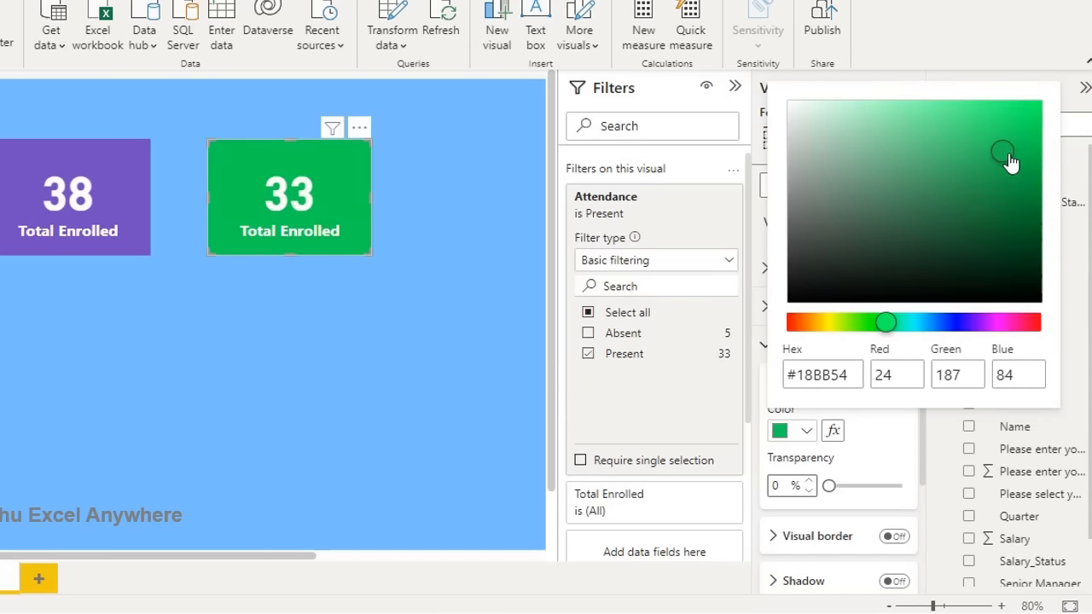
pyautogui.click(453, 266)
# Rename the green card's field for this visual as Present.
pyautogui.click(775, 136)
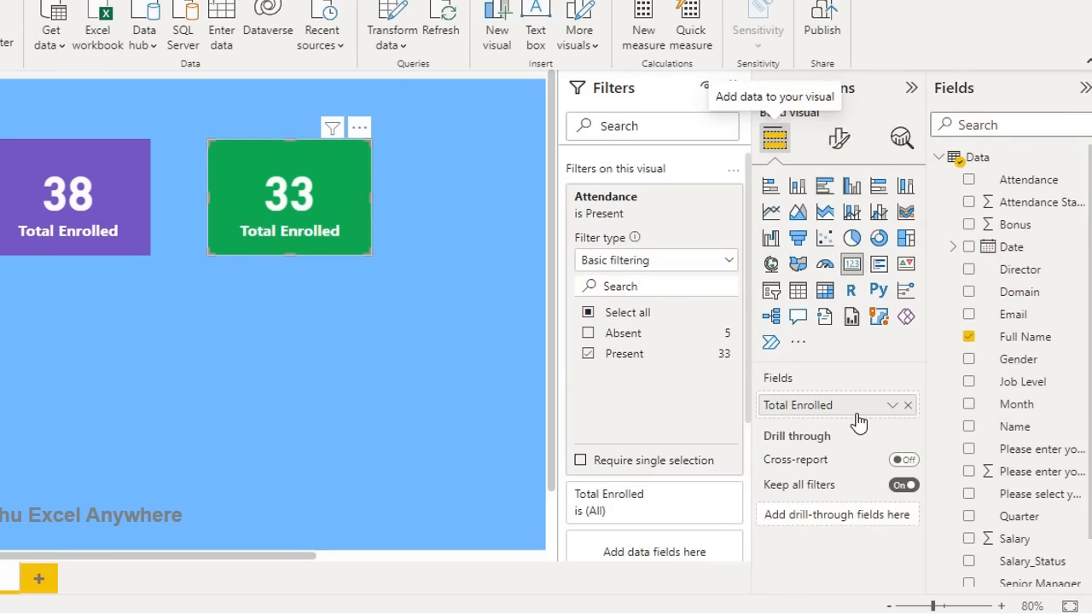
pyautogui.doubleClick(811, 413)
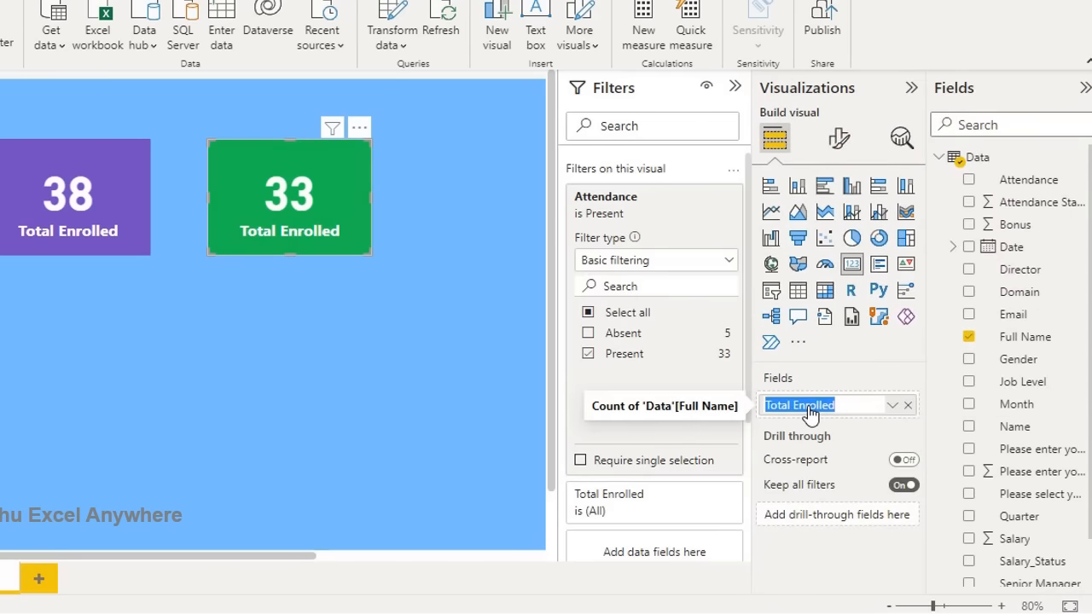
pyautogui.write('Present')
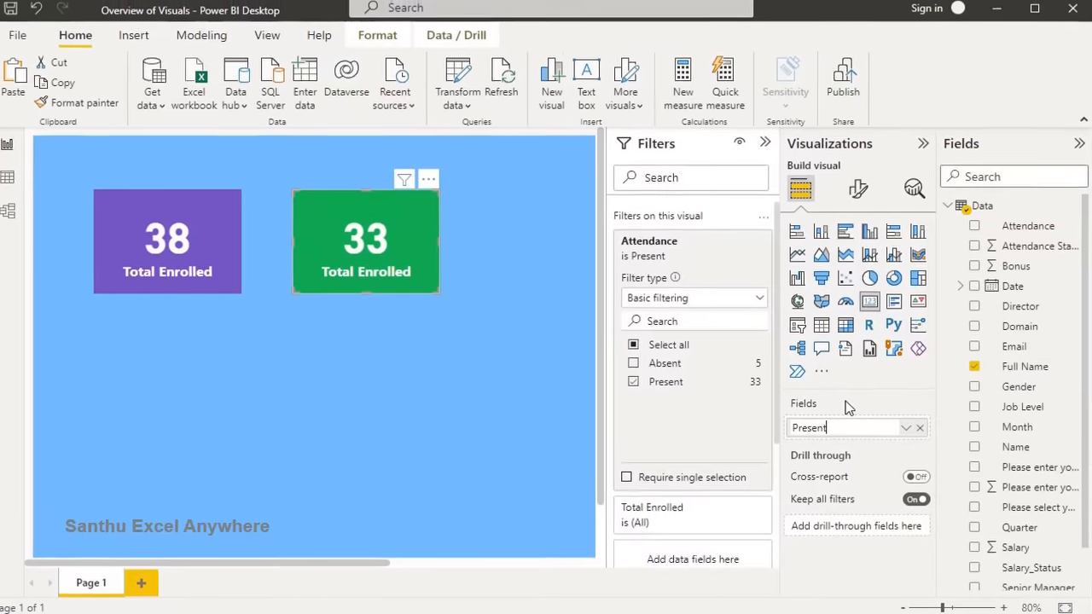
pyautogui.press('Return')
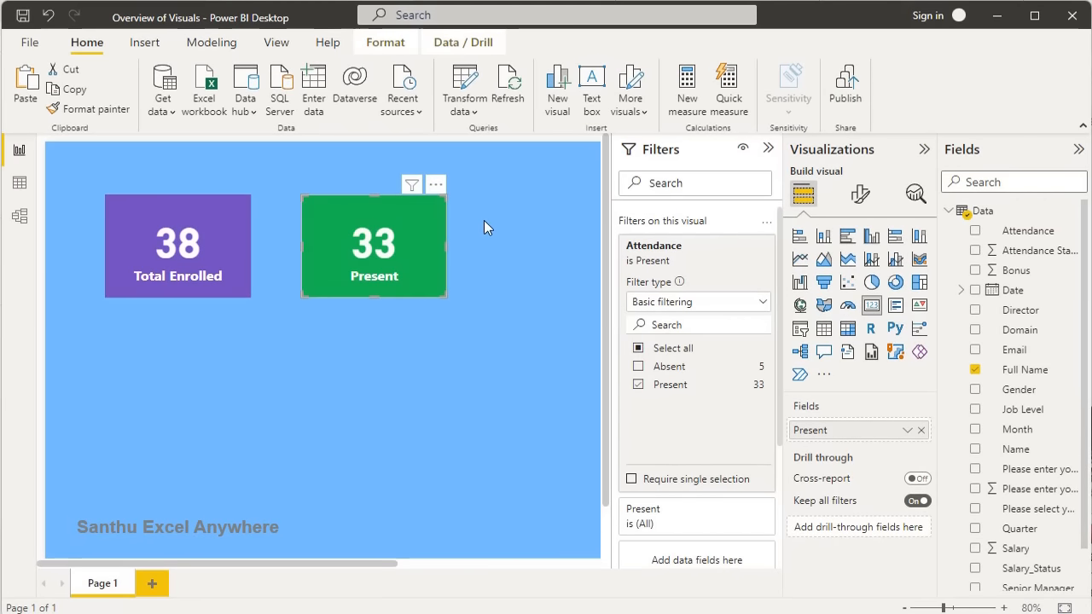
# Duplicate the Present card to the right in the same row, and move the original Present card closer to the Total Enrolled card.
pyautogui.hotkey('ctrl', 'v')
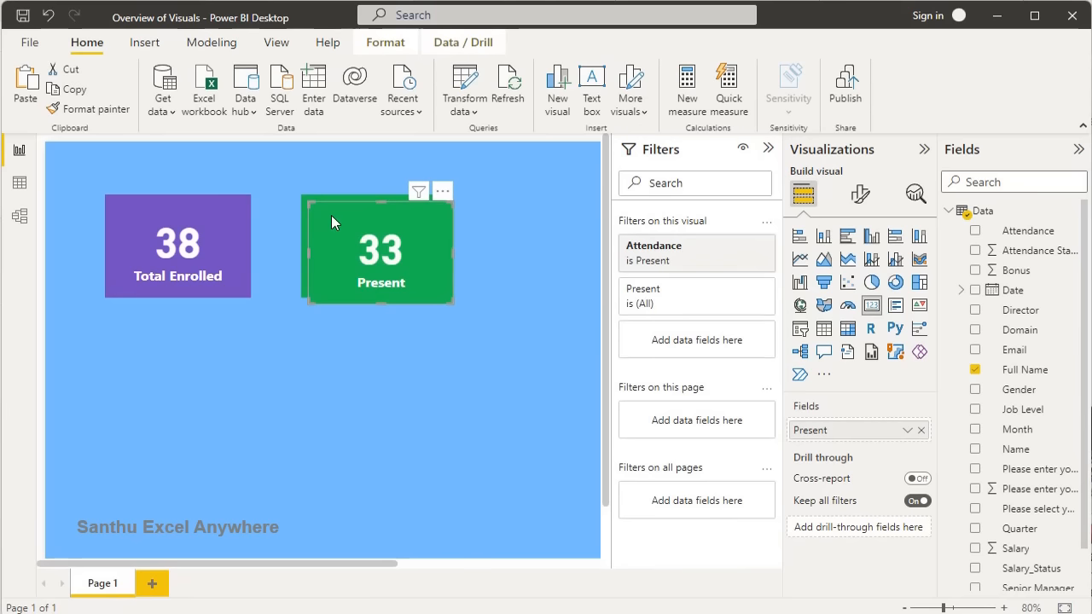
pyautogui.moveTo(442, 227); pyautogui.dragTo(490, 210)
pyautogui.moveTo(331, 206); pyautogui.dragTo(306, 205)
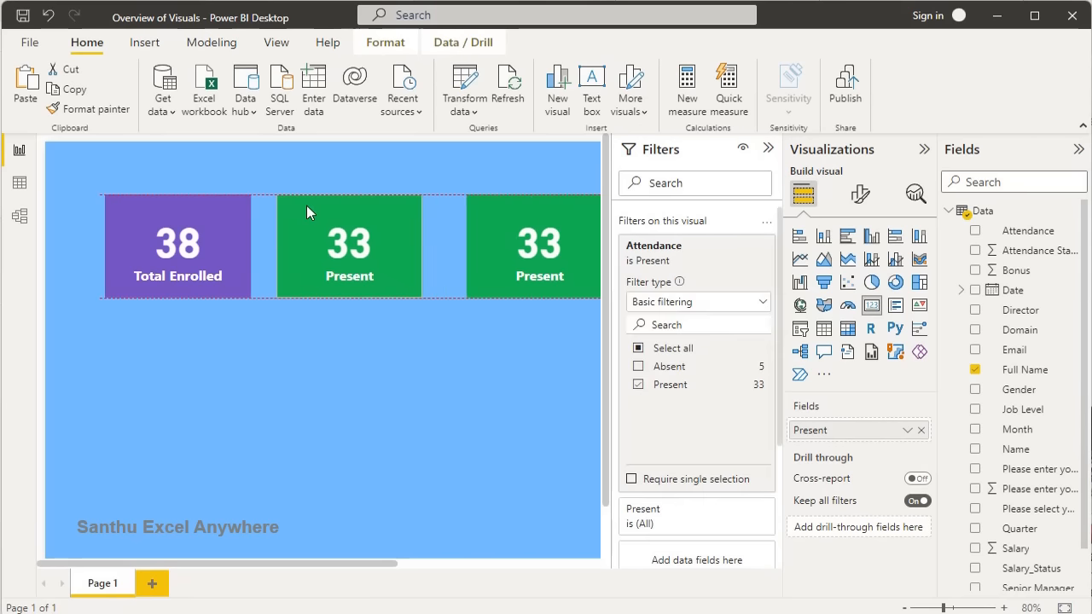
# Move the duplicated Present card closer to the original and switch its Attendance filter from Present to Absent only.
pyautogui.moveTo(476, 210); pyautogui.dragTo(461, 211)
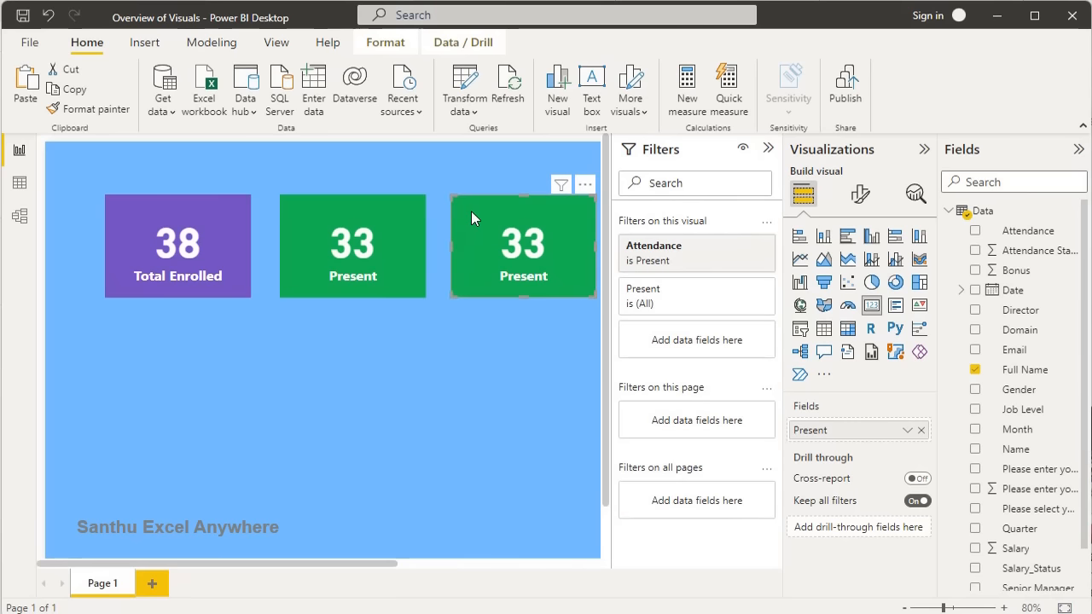
pyautogui.click(723, 247)
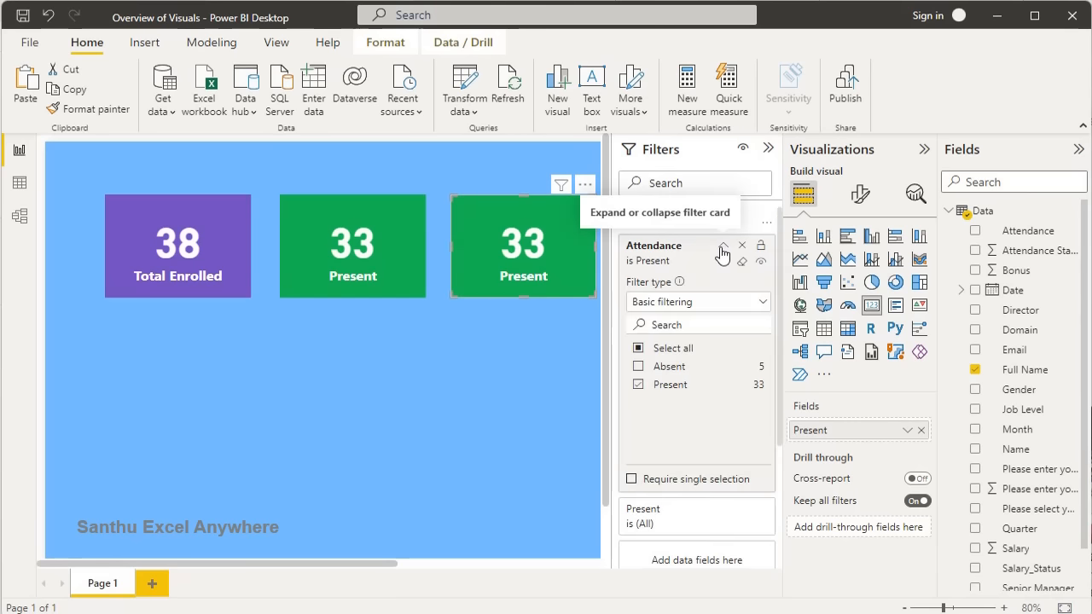
pyautogui.click(638, 367)
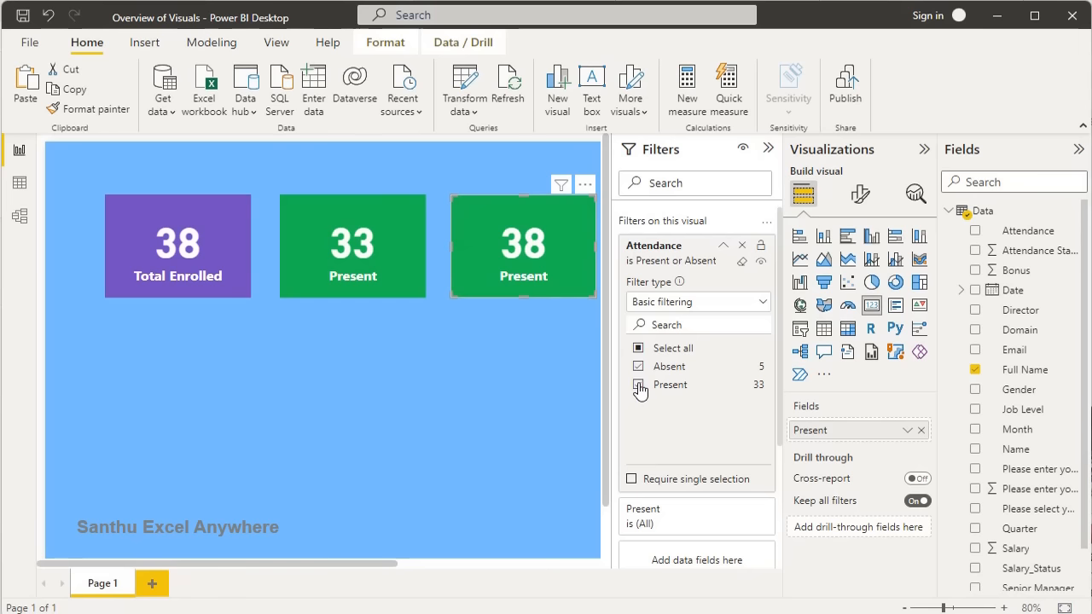
pyautogui.click(639, 386)
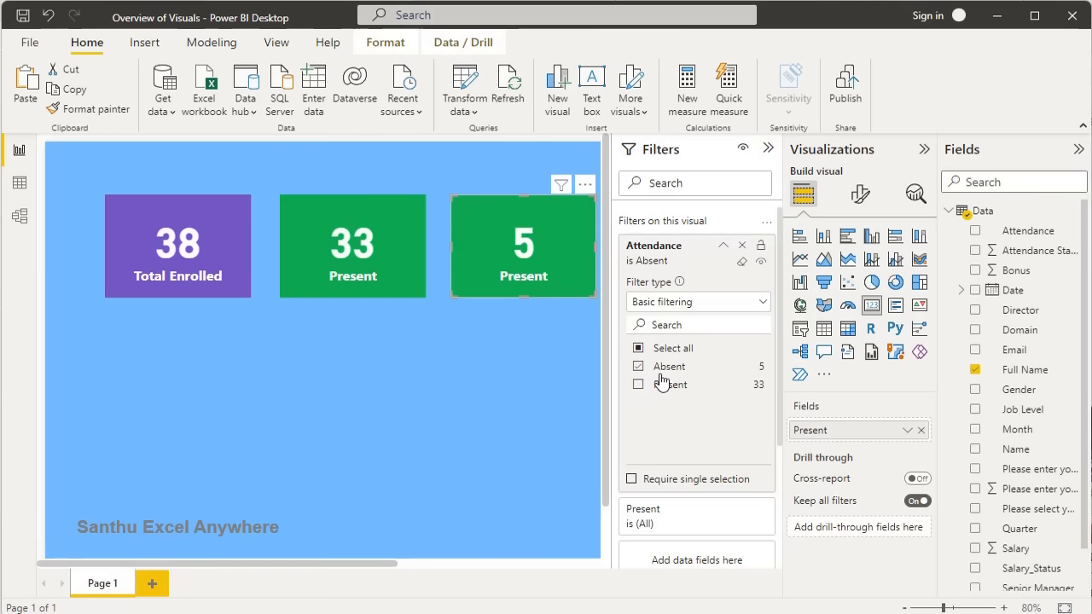
# Rename the field of the card filtered to absentees as Absent for this visual.
pyautogui.doubleClick(810, 430)
pyautogui.write('Absent')
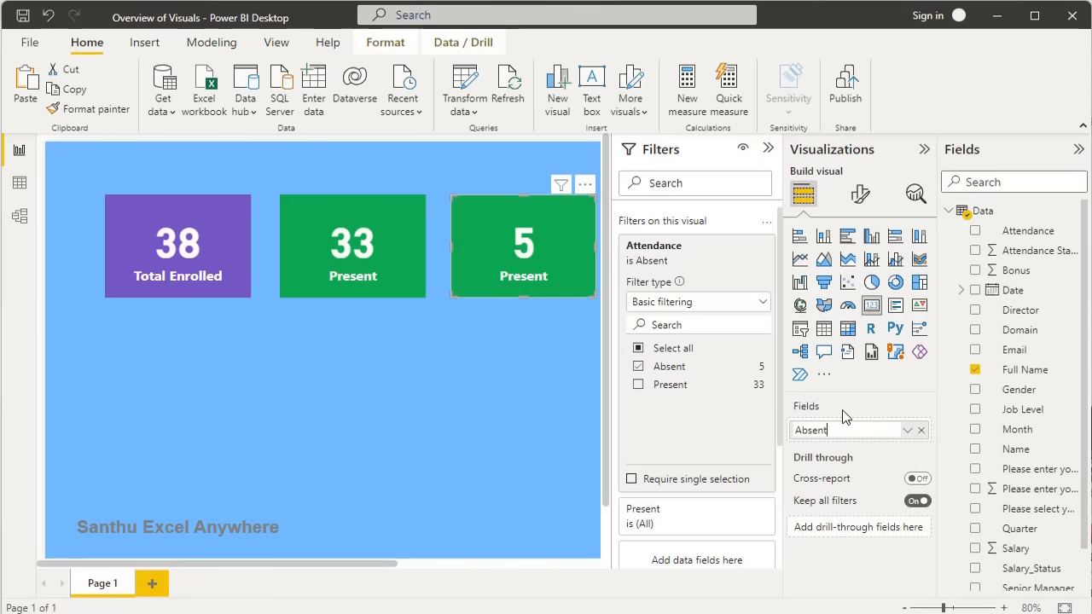
pyautogui.press('Return')
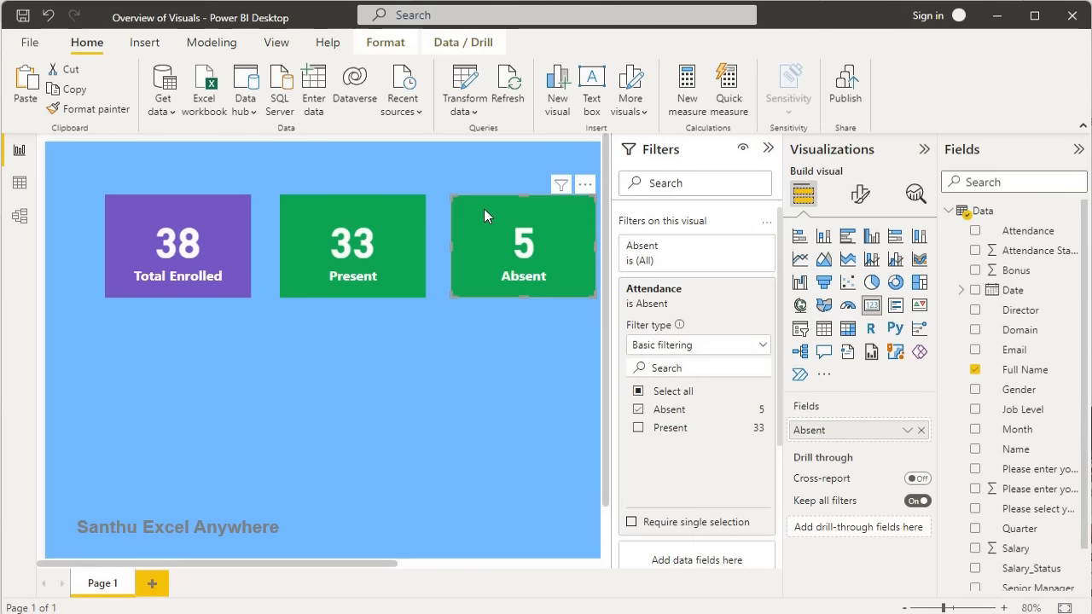
# Set the Absent card's background color to the orange theme color, and collapse the filters.
pyautogui.click(860, 194)
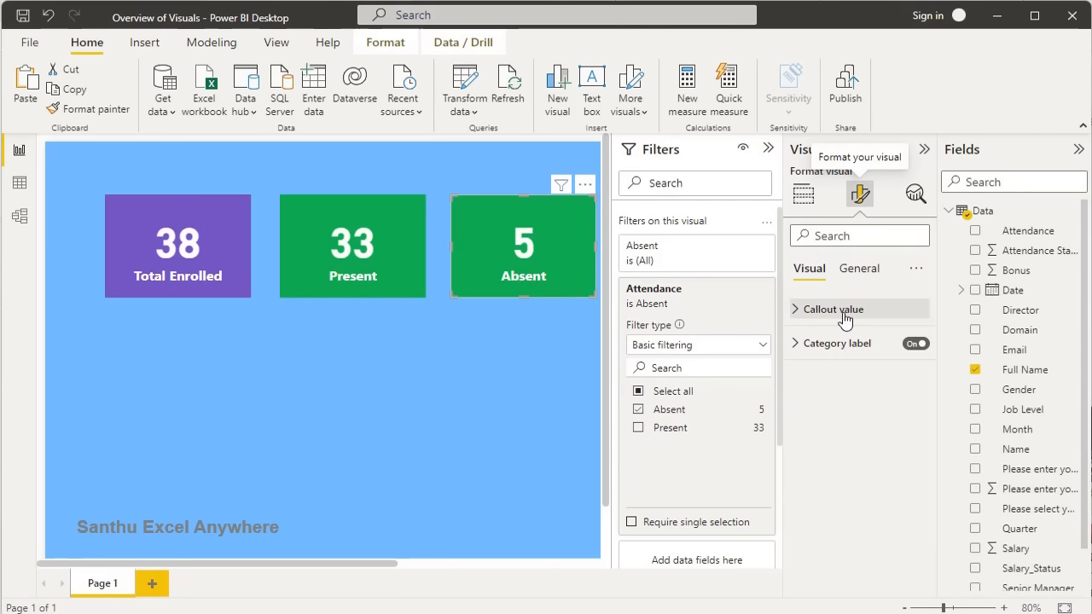
pyautogui.click(859, 270)
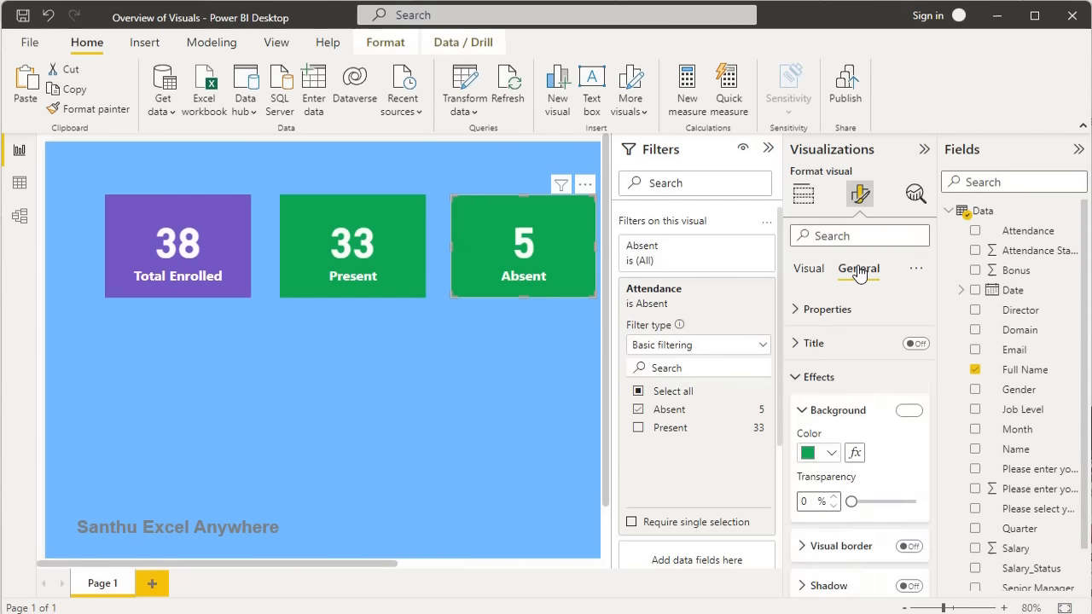
pyautogui.click(831, 453)
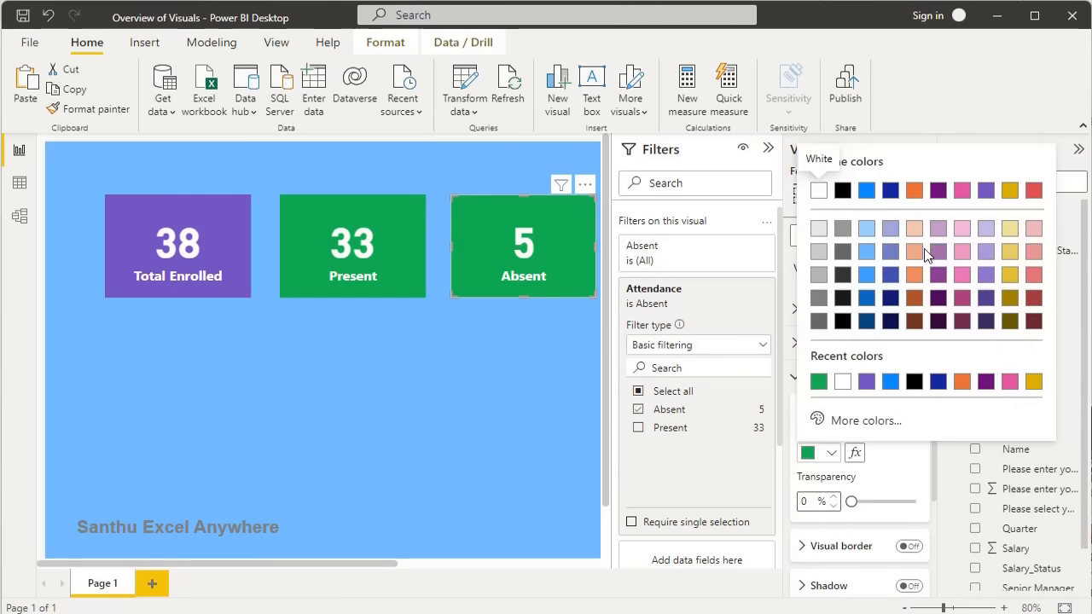
pyautogui.click(914, 190)
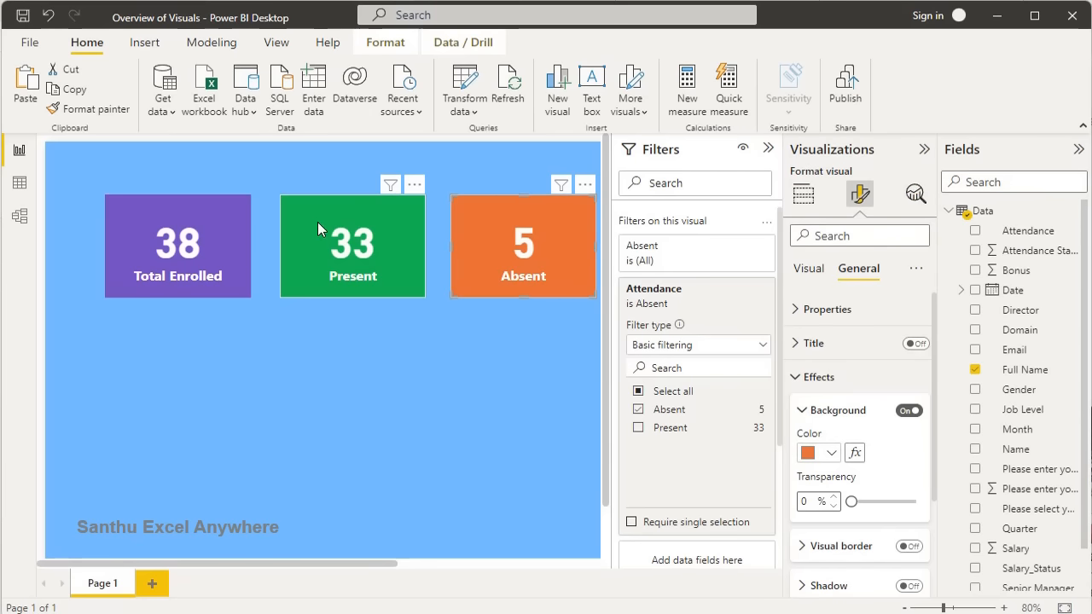
pyautogui.click(767, 151)
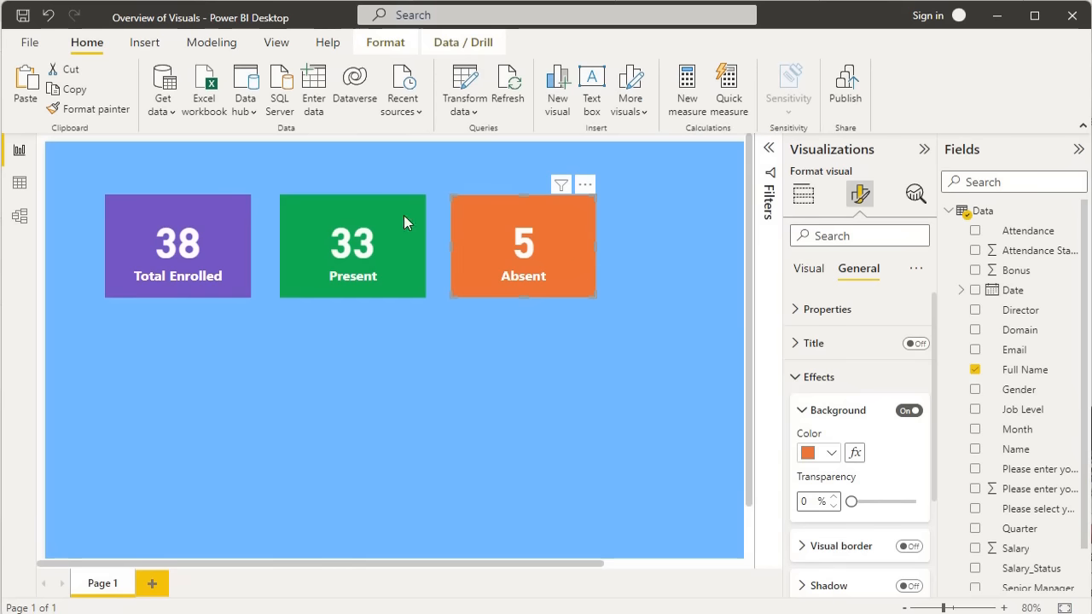
# Duplicate the Present card, place the copy beside the Absent card in the same row, and remove its field.
pyautogui.click(309, 215)
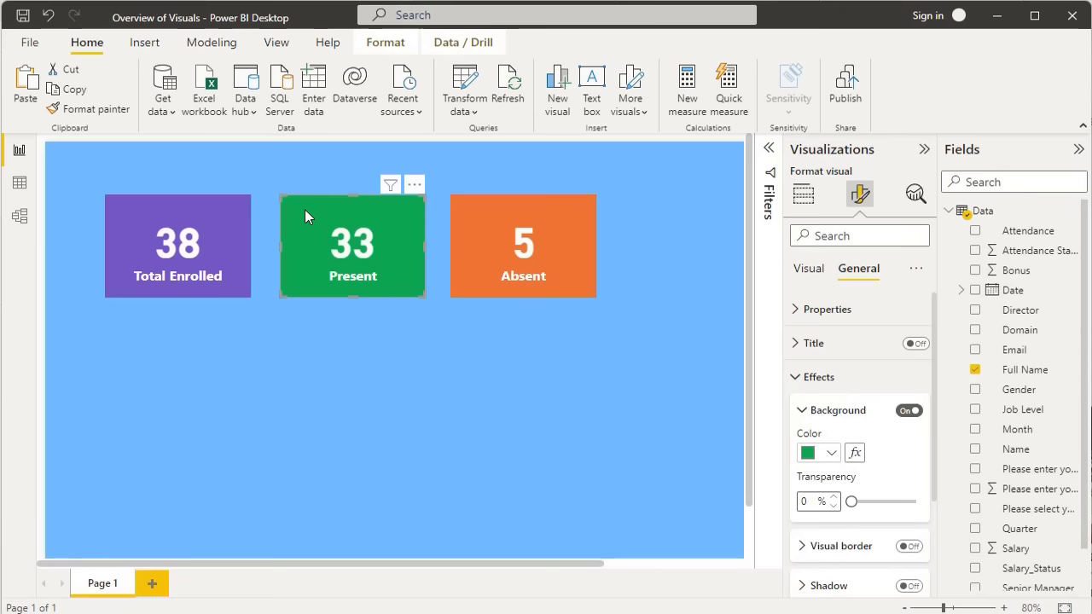
pyautogui.moveTo(305, 209); pyautogui.dragTo(632, 211)
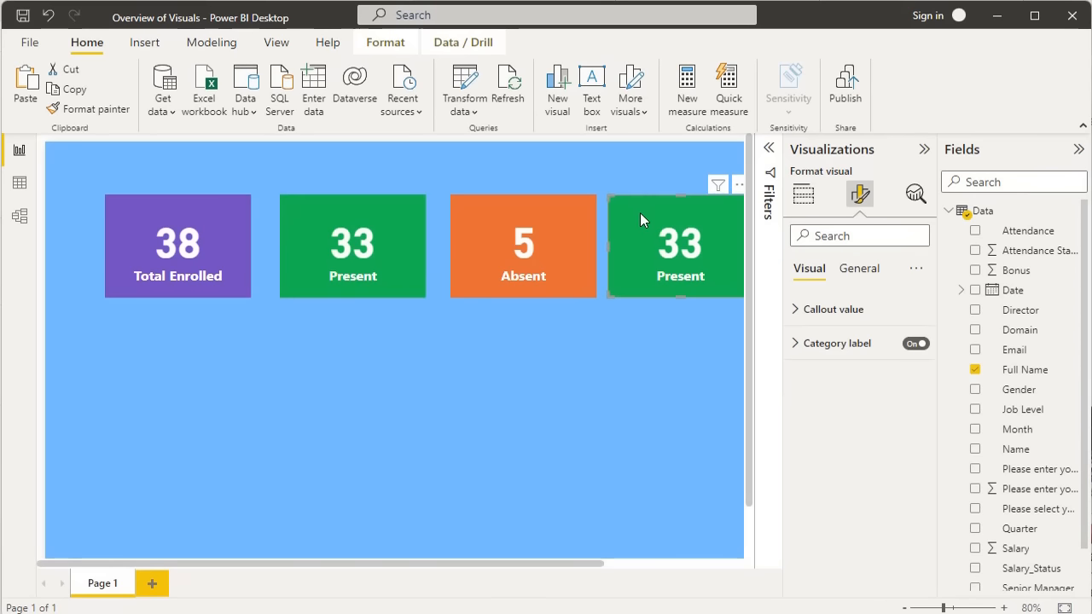
pyautogui.click(812, 201)
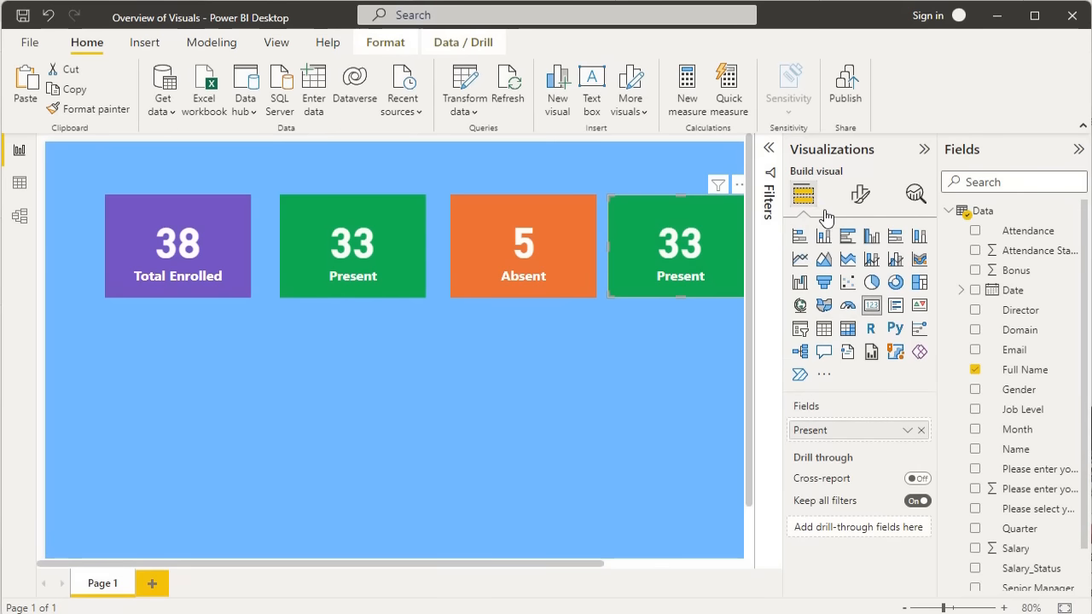
pyautogui.click(922, 431)
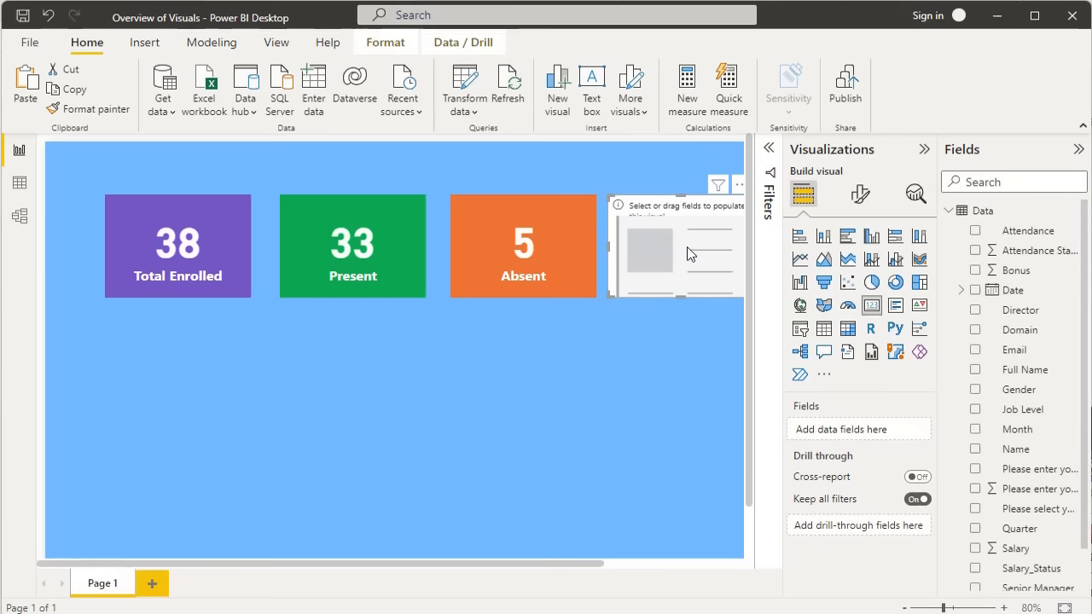
# Switch to the Power BI Training Participants workbook in Excel, examine how Attendance Status encodes the Attendance values, and return to the report.
pyautogui.hotkey('alt', 'Tab')
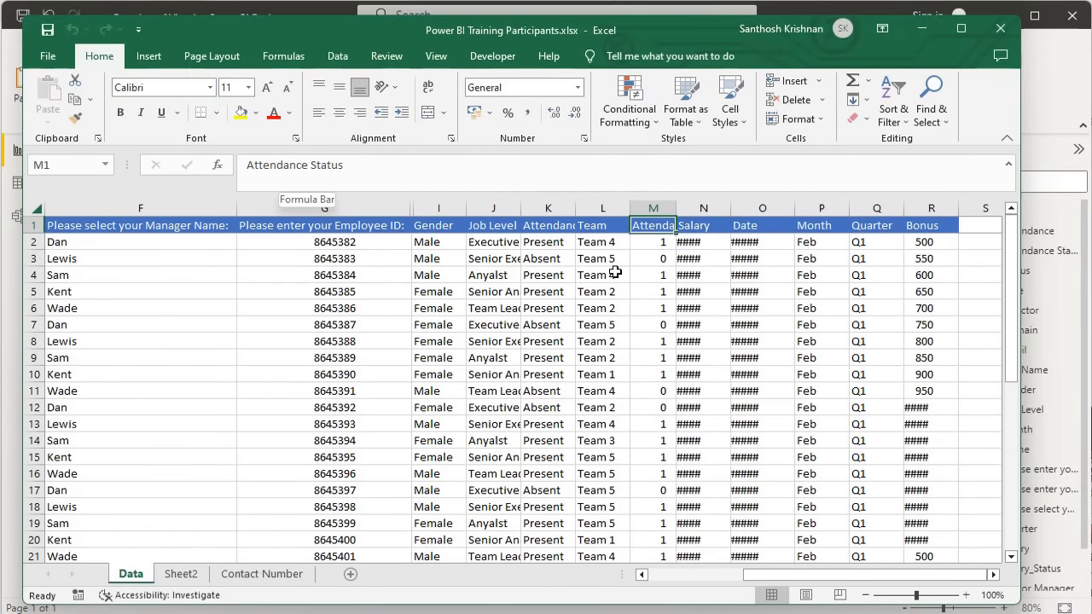
pyautogui.click(645, 246)
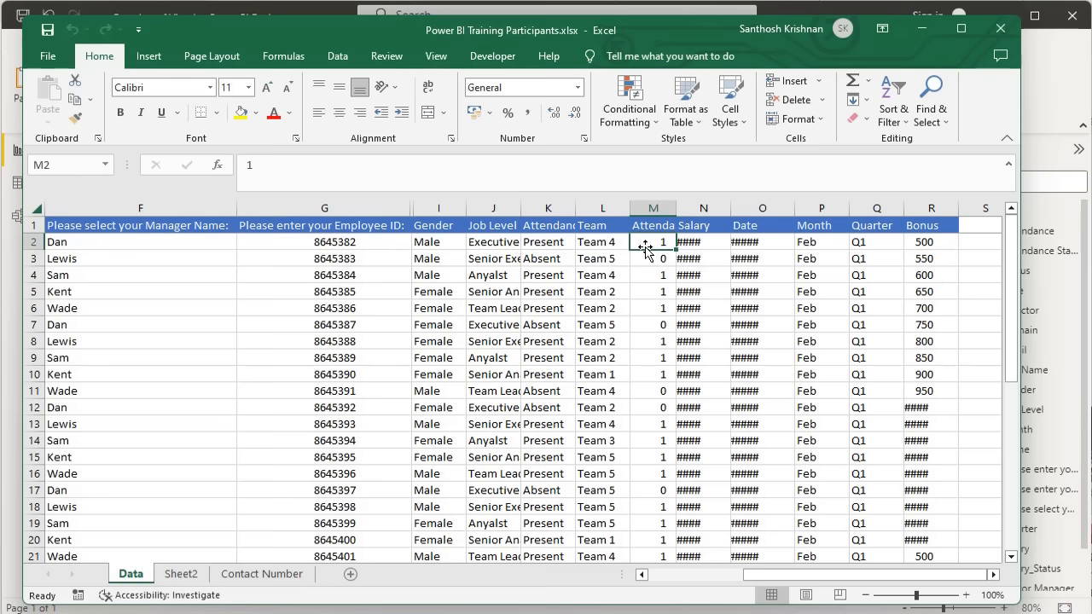
pyautogui.press('Left')
pyautogui.press('Left')
pyautogui.press('Down')
pyautogui.press('Right')
pyautogui.press('Right')
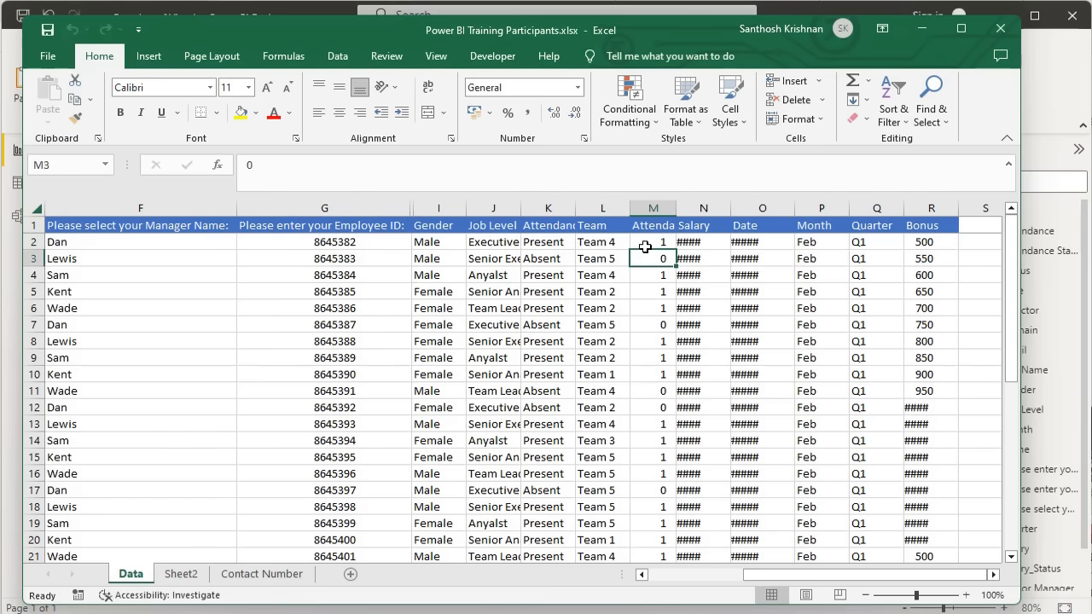
pyautogui.click(929, 29)
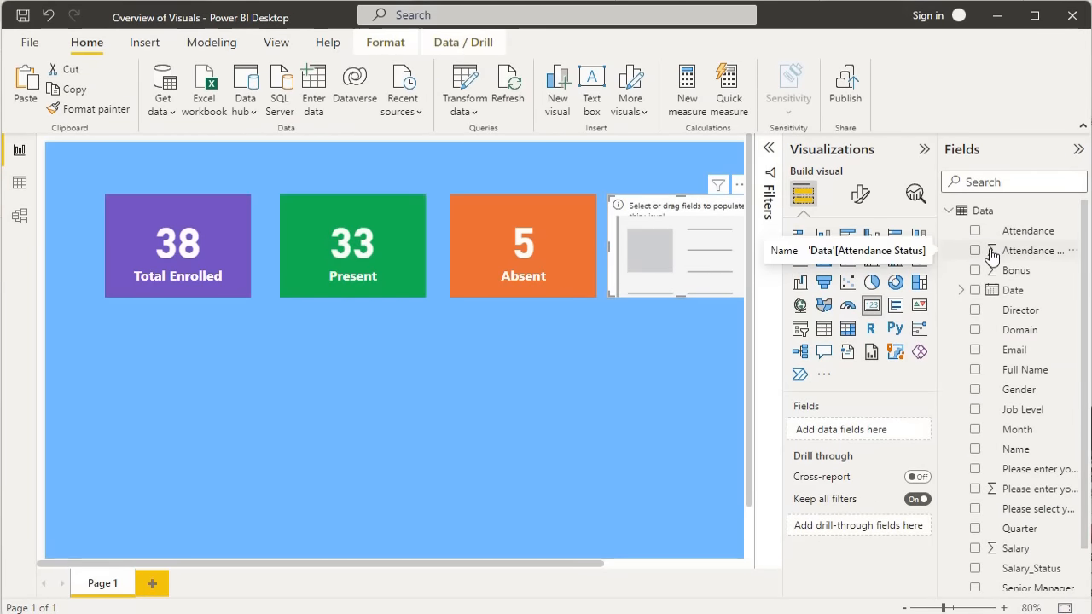
# Set the format of the Attendance Status column to Percentage.
pyautogui.click(1057, 259)
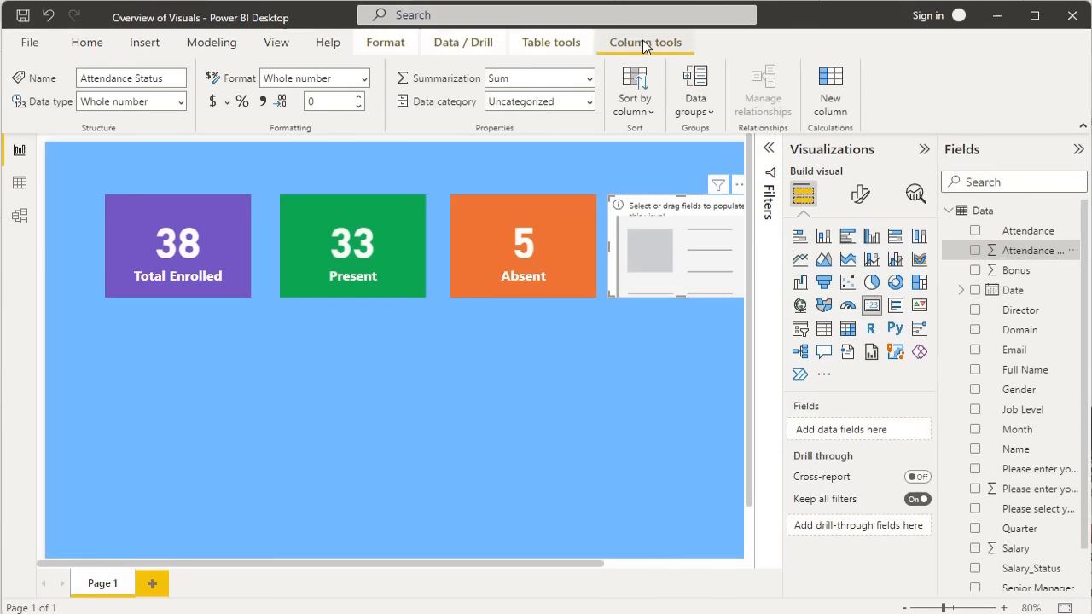
pyautogui.click(365, 77)
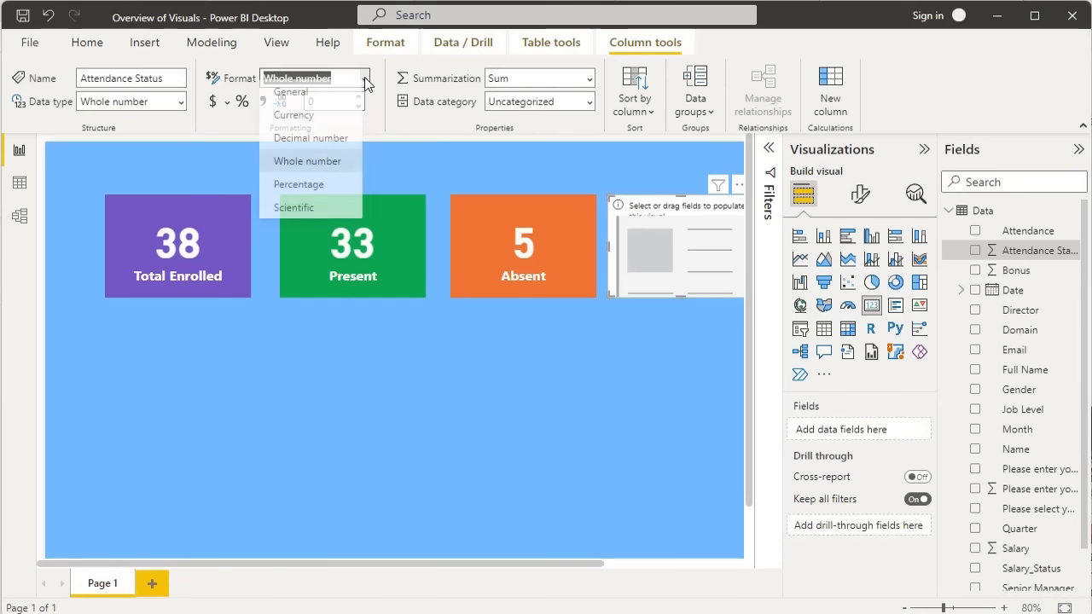
pyautogui.click(317, 196)
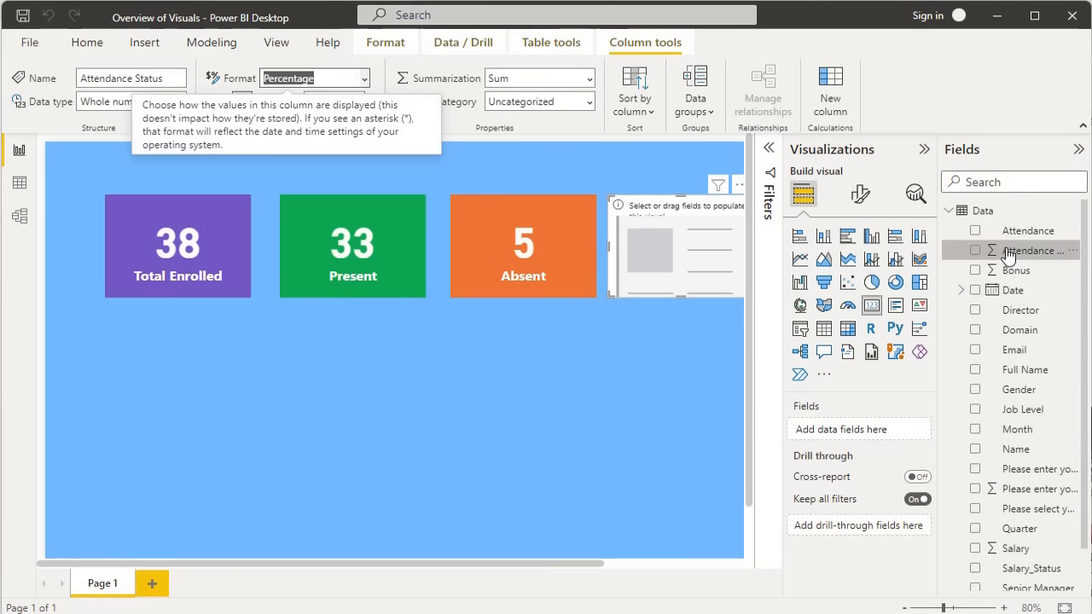
# Add Attendance Status to the empty card and summarize it as Average.
pyautogui.moveTo(996, 260); pyautogui.dragTo(797, 431)
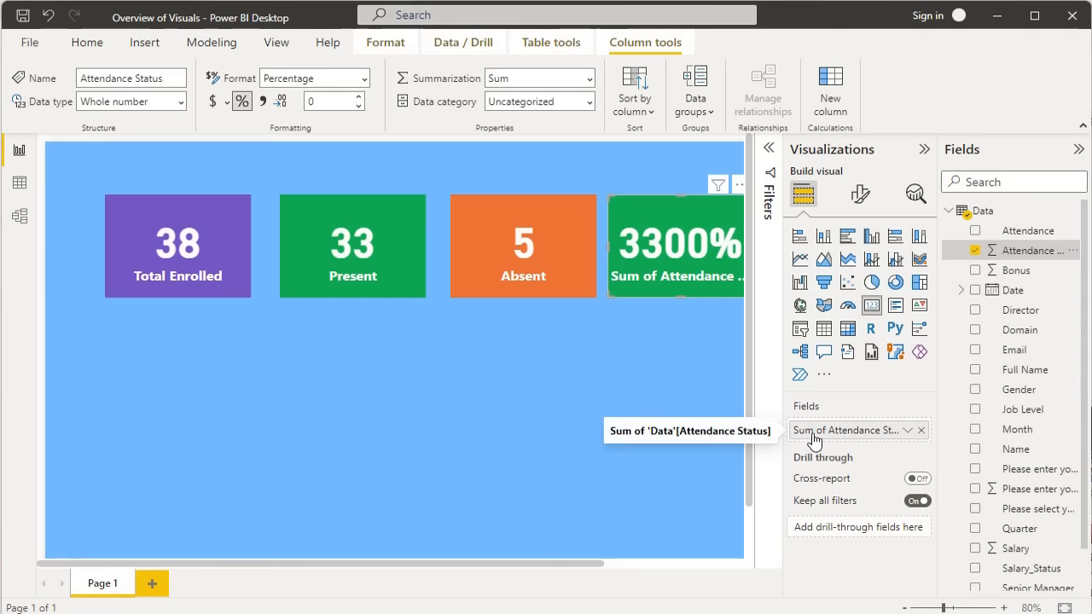
pyautogui.click(908, 433)
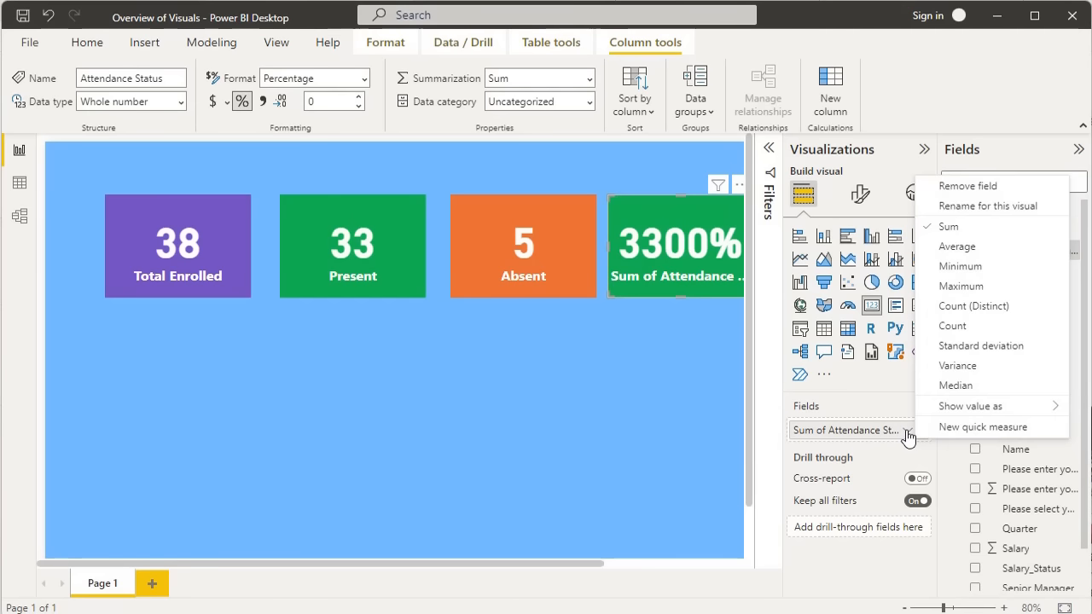
pyautogui.click(958, 247)
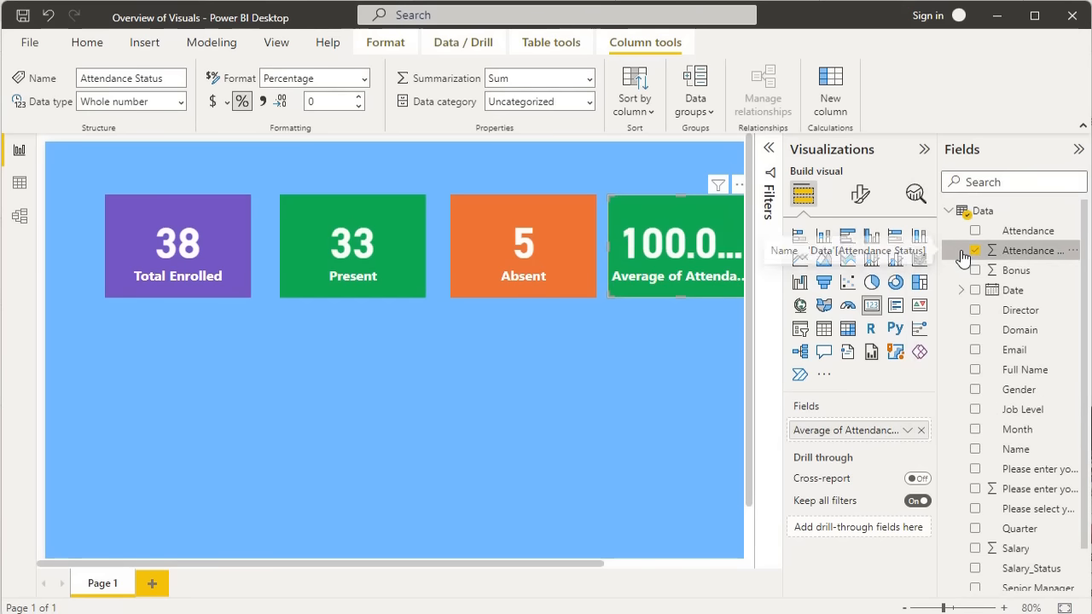
# Expand the filters, set the average card's Attendance filter to include all values, and collapse the filters again.
pyautogui.click(771, 156)
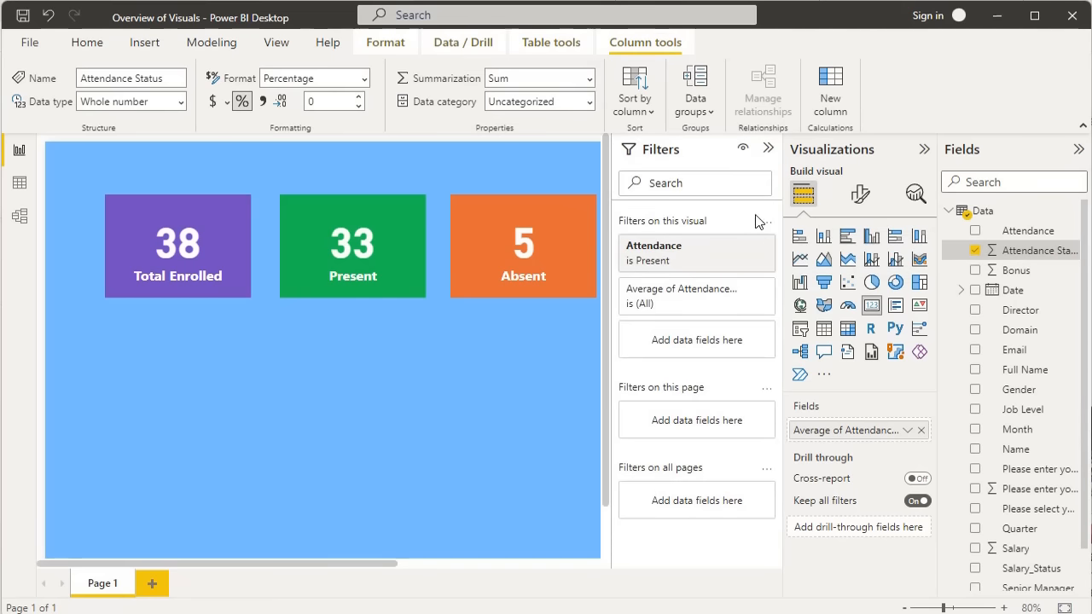
pyautogui.click(723, 249)
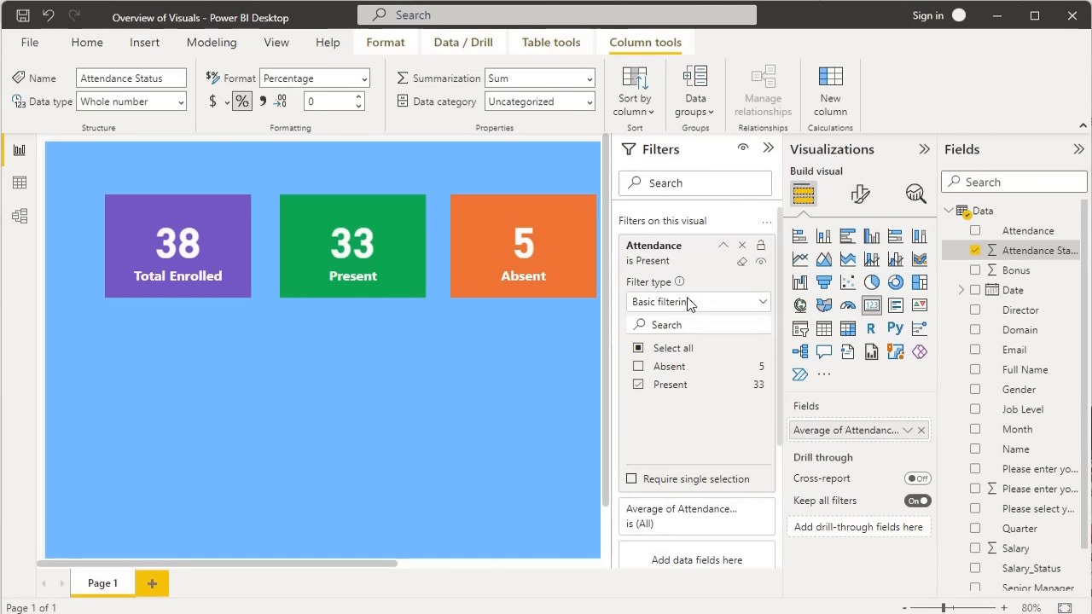
pyautogui.click(639, 348)
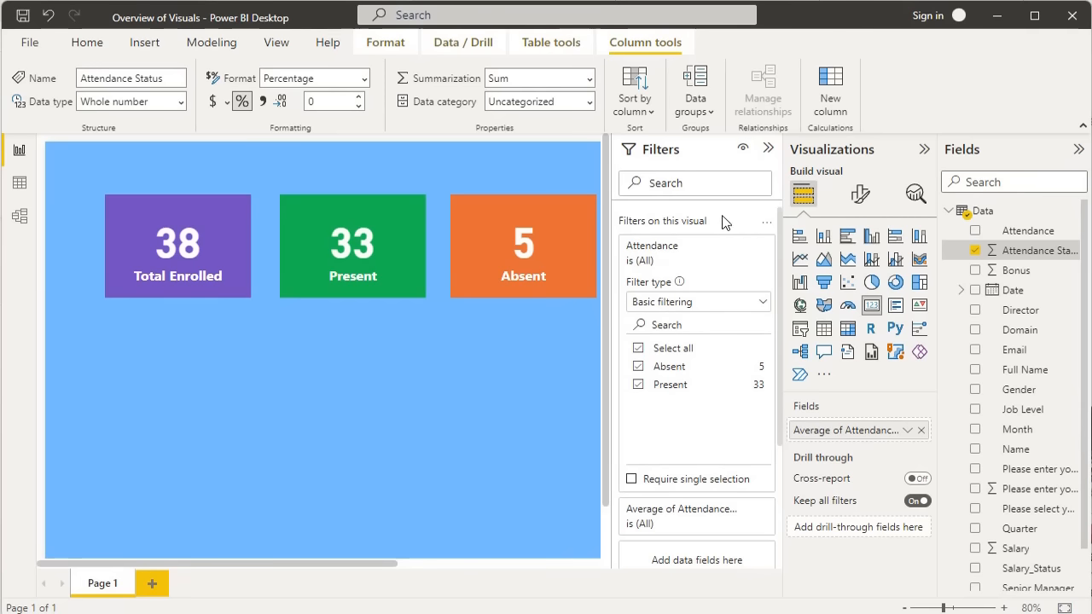
pyautogui.click(767, 152)
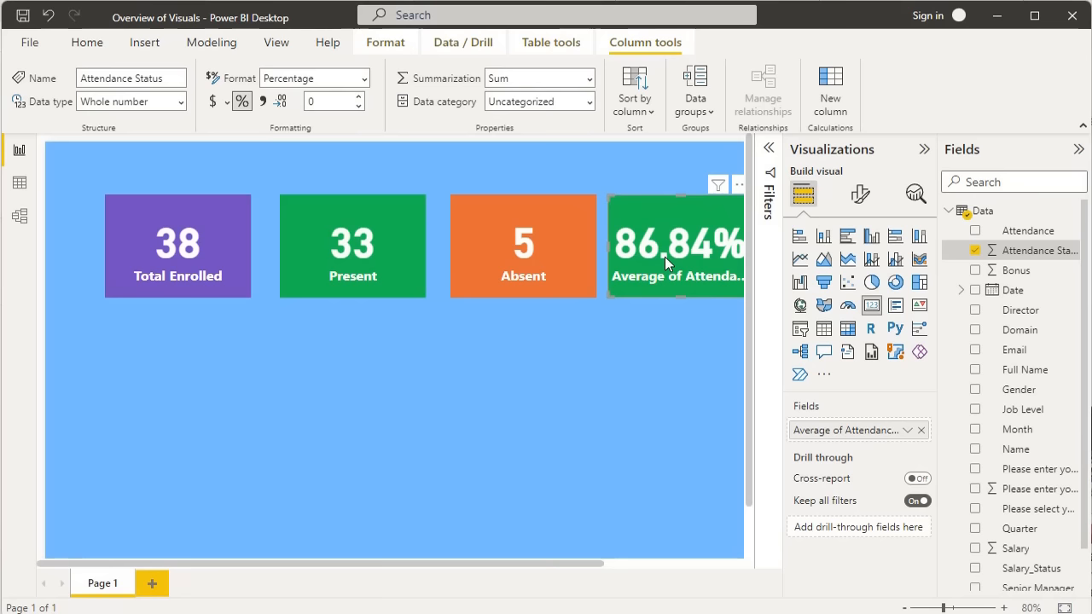
# Rename the average attendance card's field for this visual as Average.
pyautogui.doubleClick(849, 431)
pyautogui.write('Av')
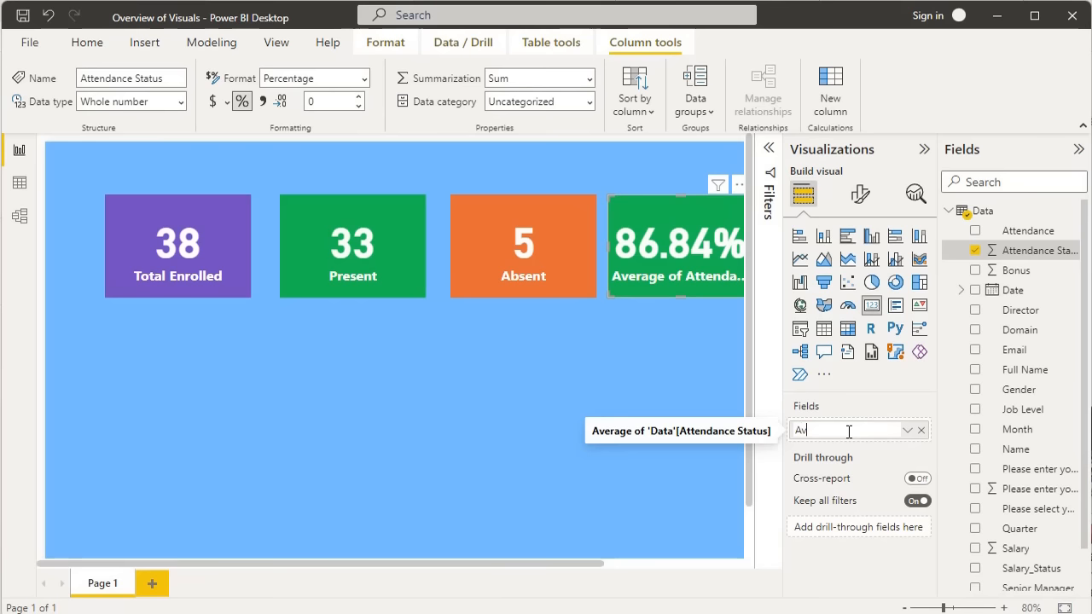
pyautogui.write('erage')
pyautogui.press('Return')
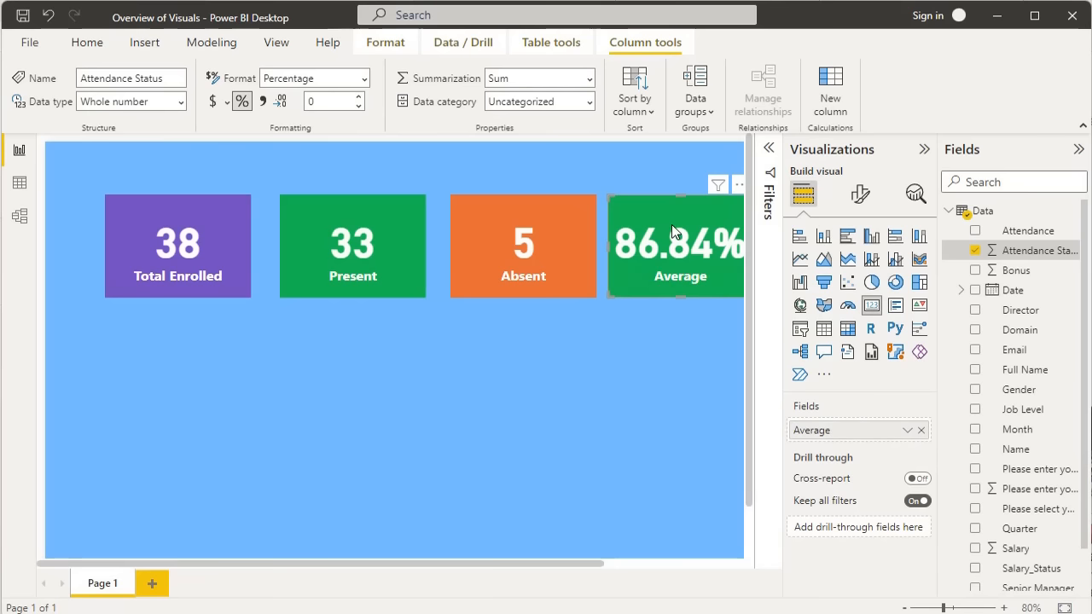
# Open the Average card's general formatting settings with the background color options.
pyautogui.click(861, 205)
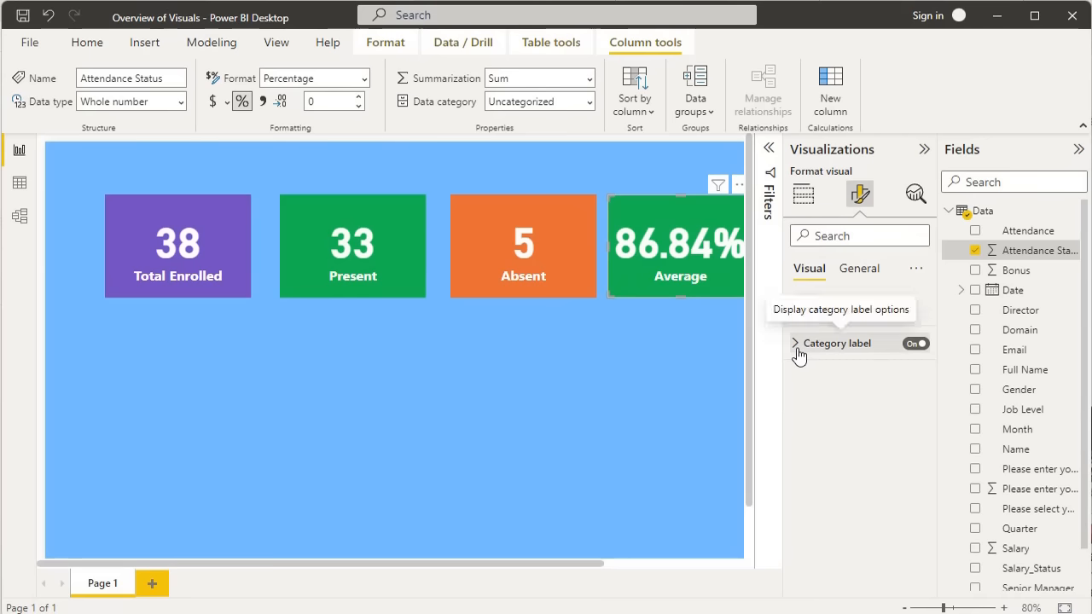
pyautogui.click(852, 277)
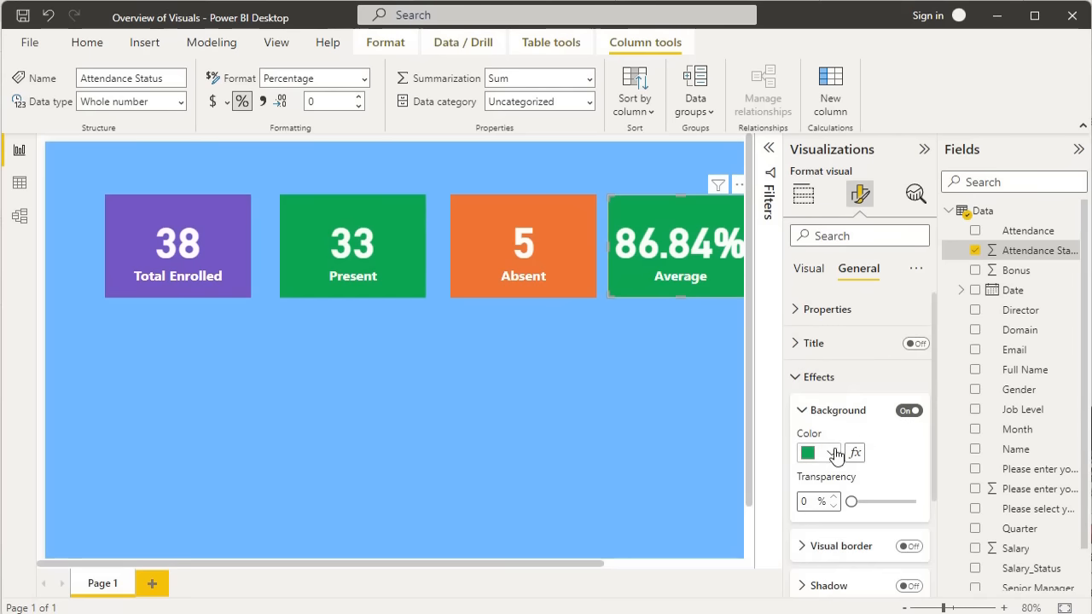
# Change the Average card's background to a custom lighter green, about #53DE85.
pyautogui.click(832, 453)
pyautogui.click(863, 418)
pyautogui.click(990, 172)
pyautogui.click(952, 184)
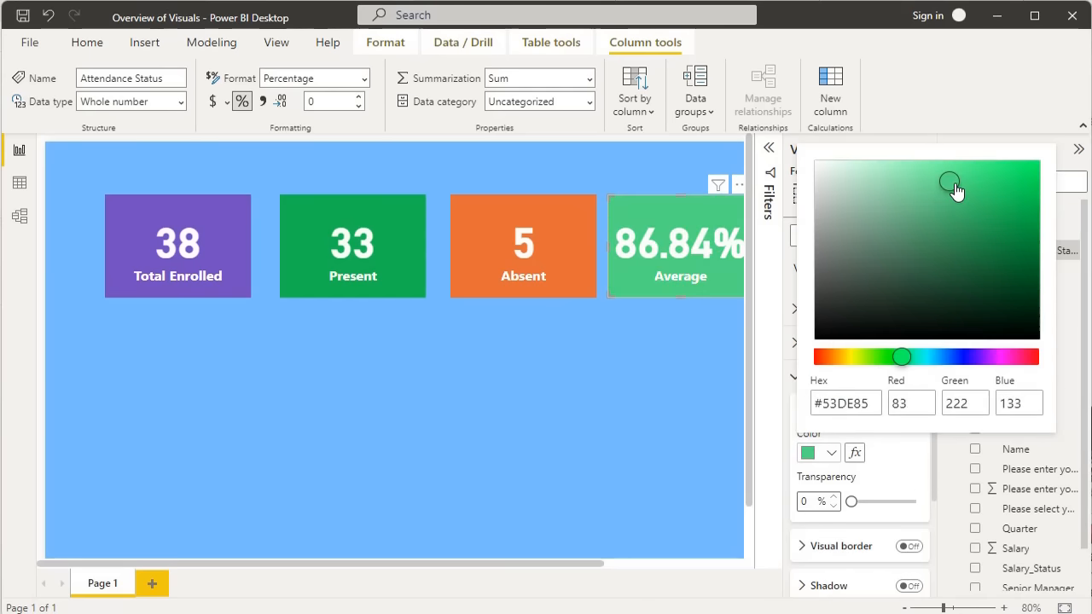
pyautogui.click(690, 334)
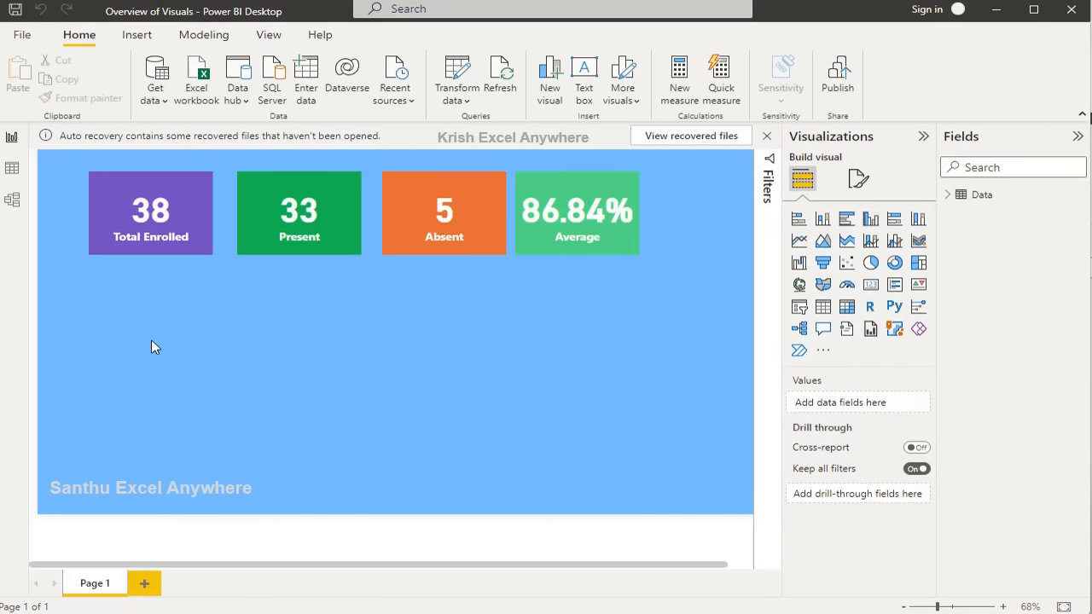
# Add a stacked column chart below the cards with the Team field from the Data table on its X-axis.
pyautogui.click(948, 194)
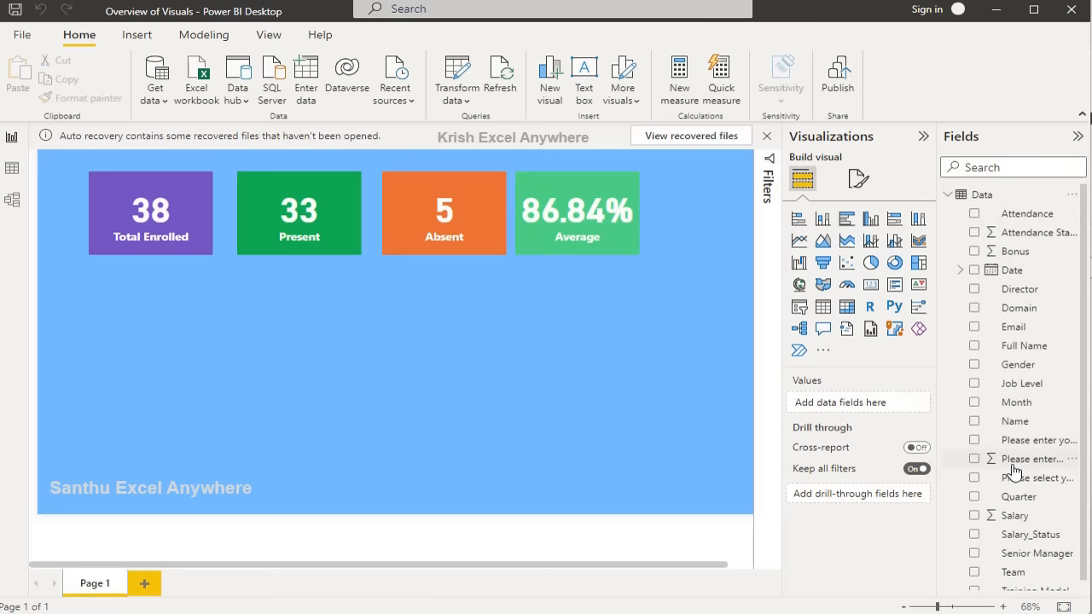
pyautogui.scroll(-1, 1013, 471)
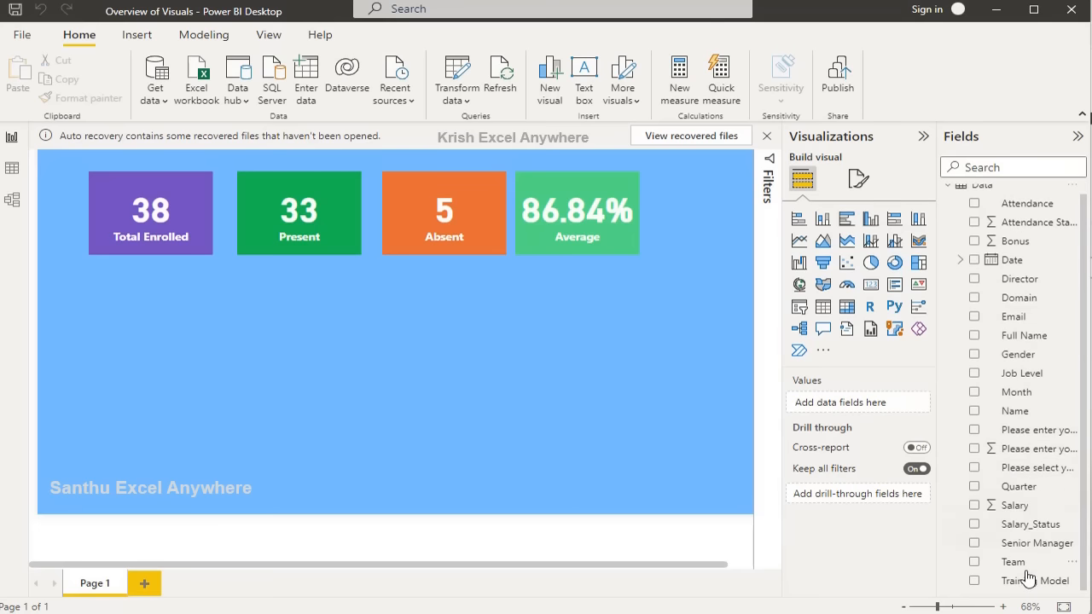
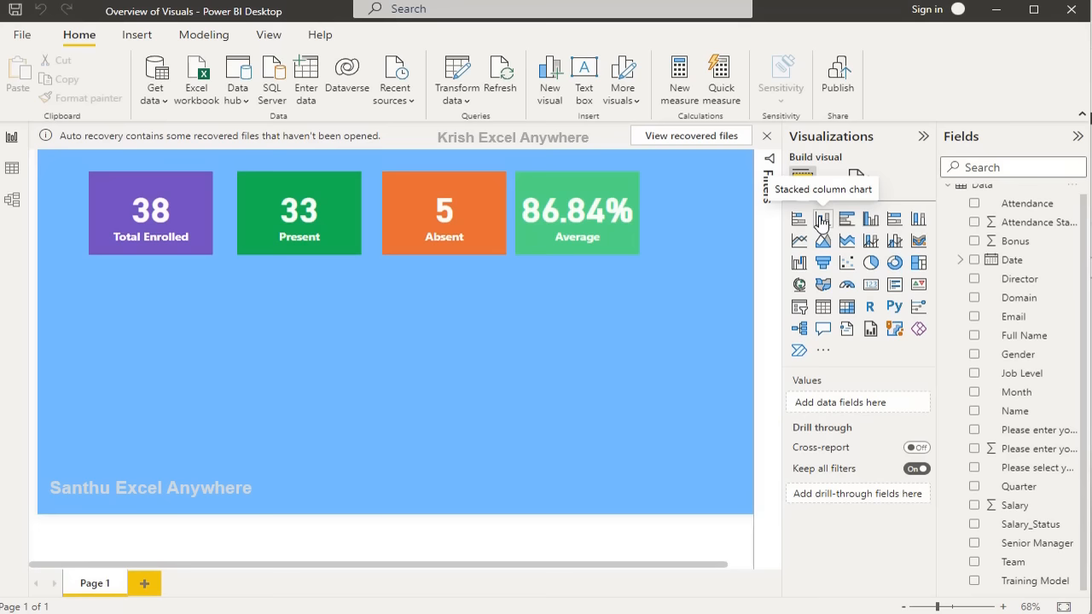
pyautogui.click(821, 221)
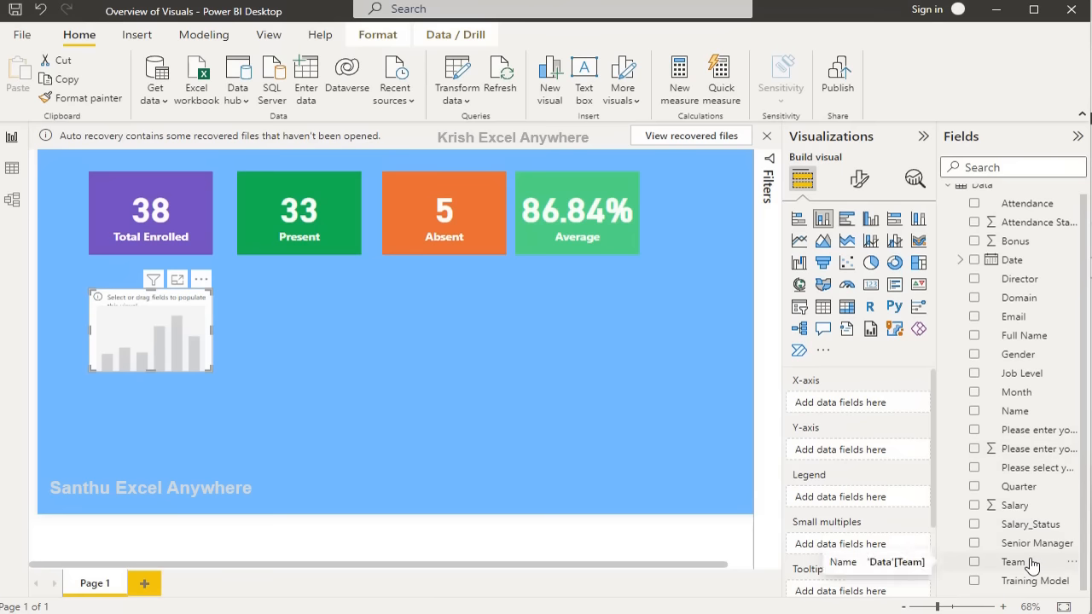
pyautogui.moveTo(1032, 565); pyautogui.dragTo(194, 314)
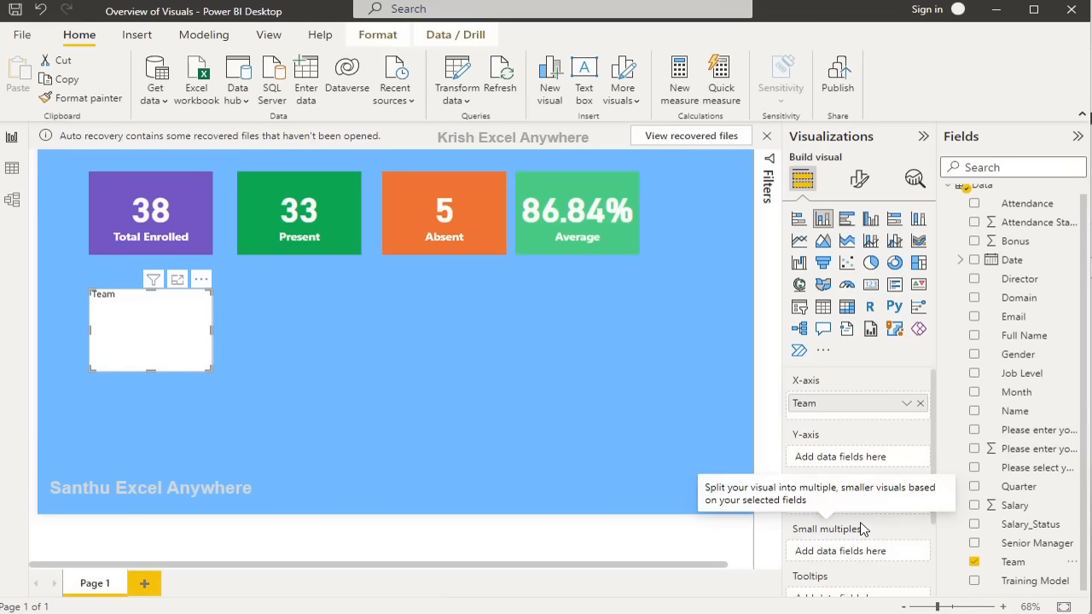
# Plot the count of Full Name on the chart's Y-axis and enlarge the chart to span below the Total Enrolled and Present cards.
pyautogui.scroll(-1, 849, 533)
pyautogui.scroll(1, 861, 511)
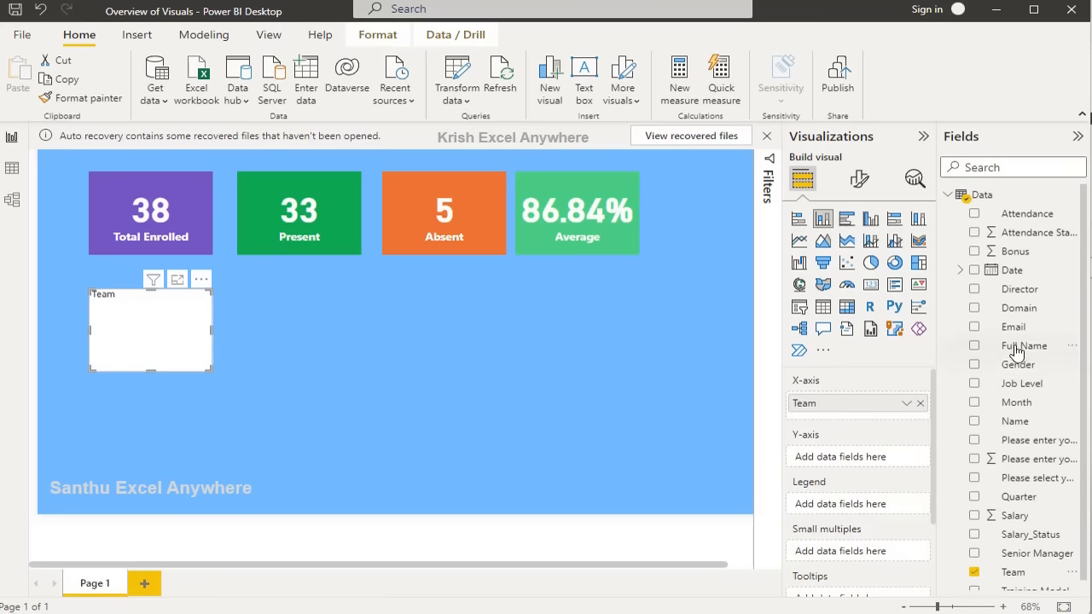
pyautogui.moveTo(1012, 348); pyautogui.dragTo(846, 463)
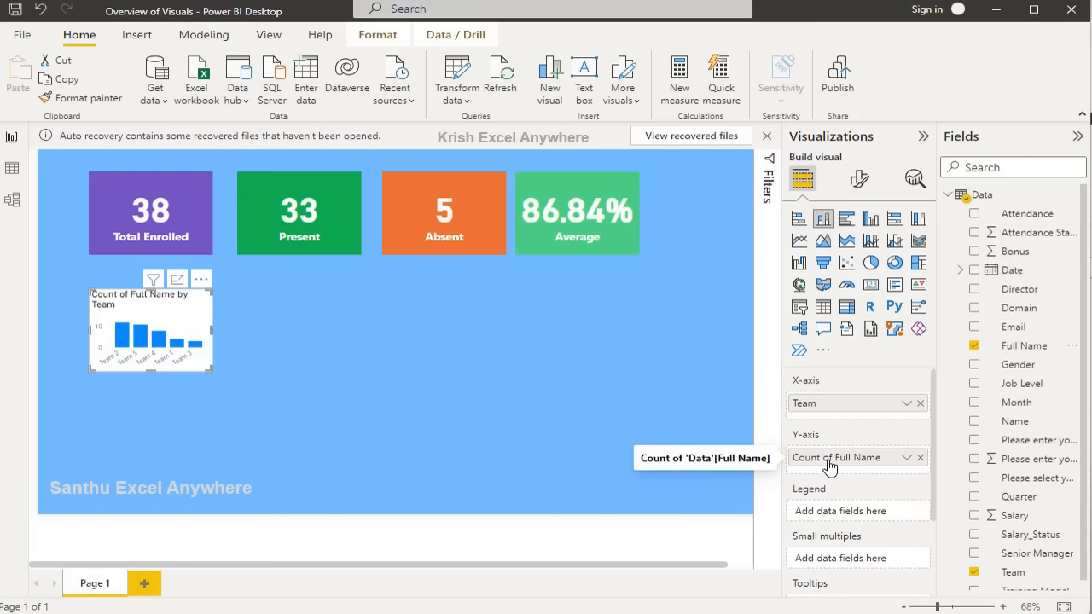
pyautogui.click(906, 459)
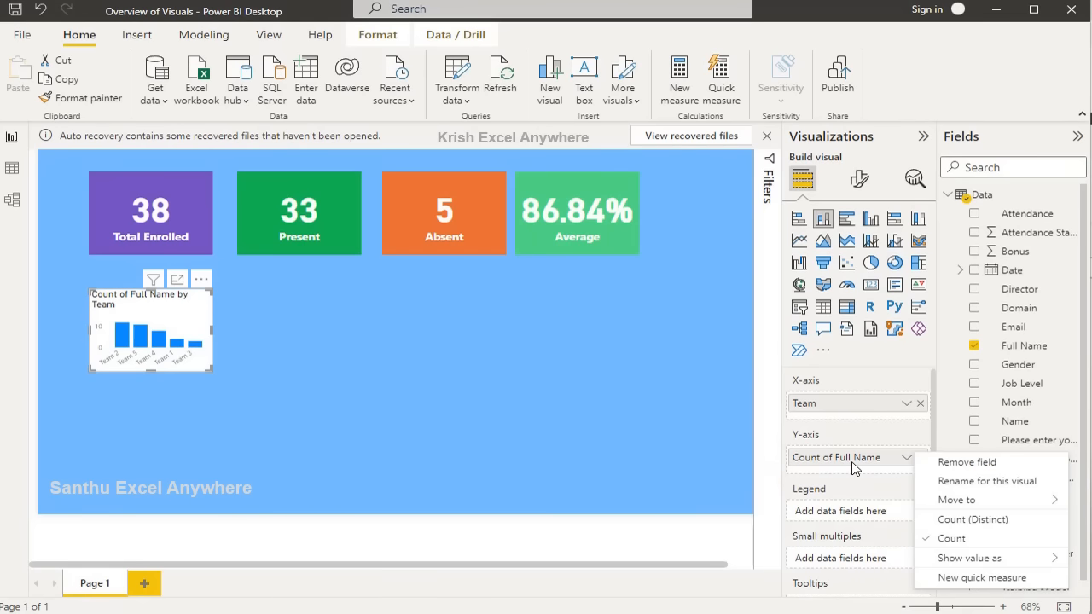
pyautogui.click(213, 369)
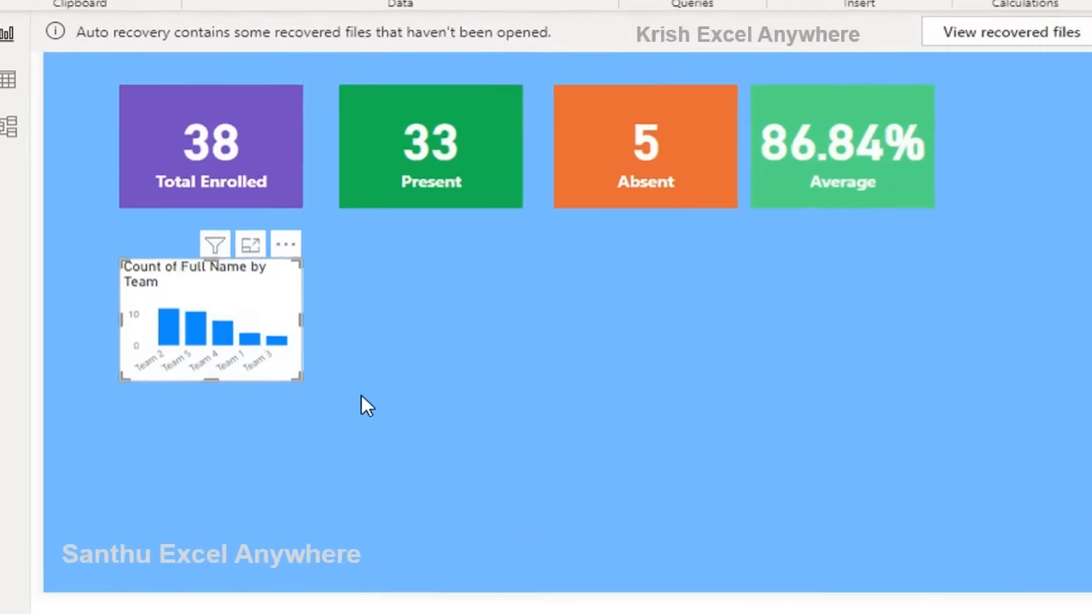
pyautogui.moveTo(300, 378); pyautogui.dragTo(603, 468)
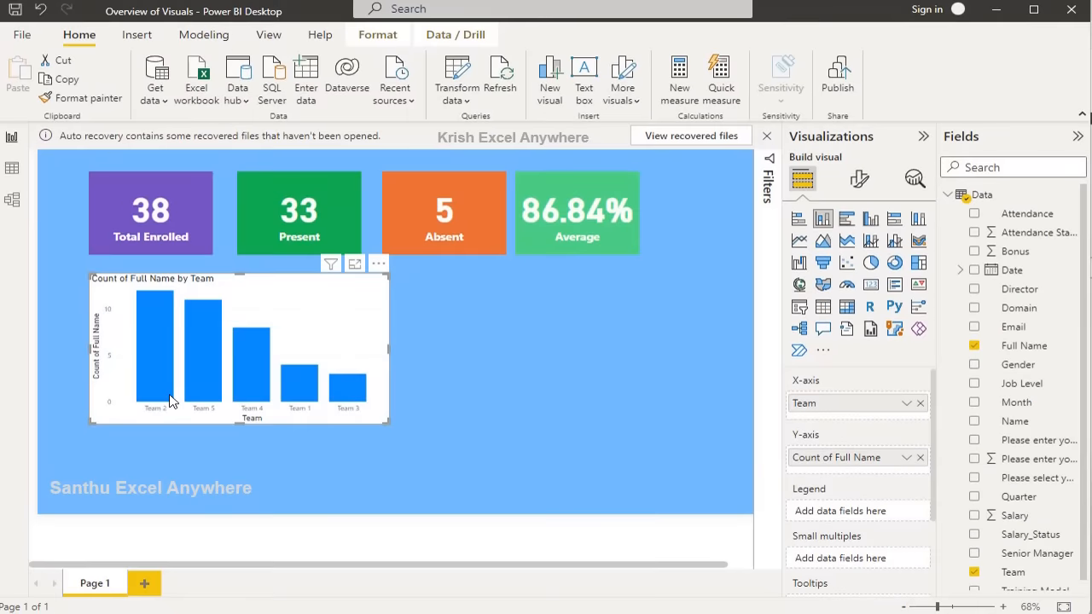
# Turn on data labels for the team column chart.
pyautogui.click(859, 181)
pyautogui.moveTo(208, 364)
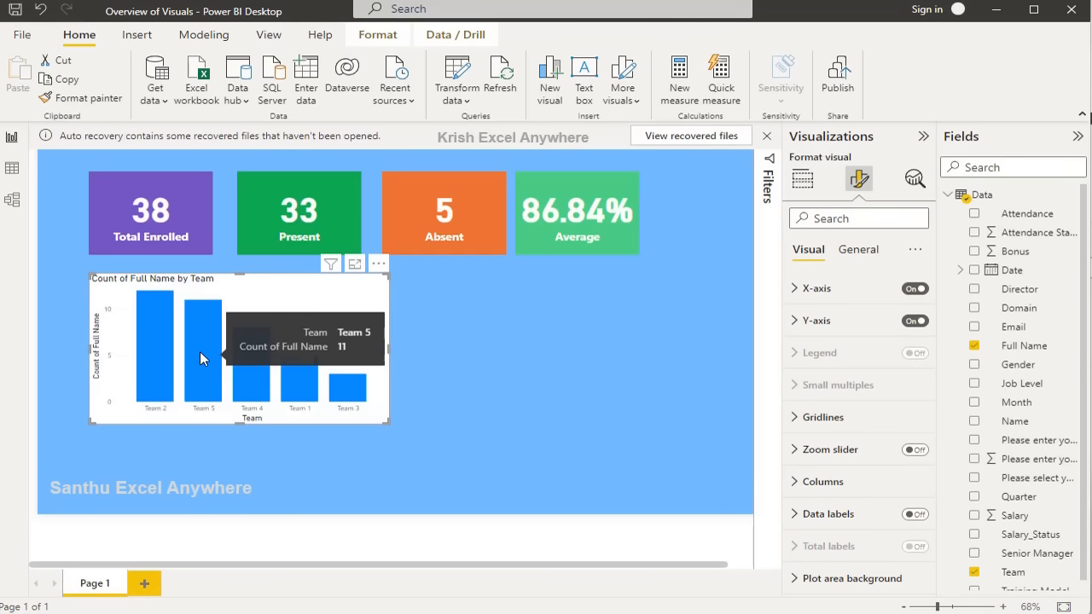
pyautogui.moveTo(156, 352)
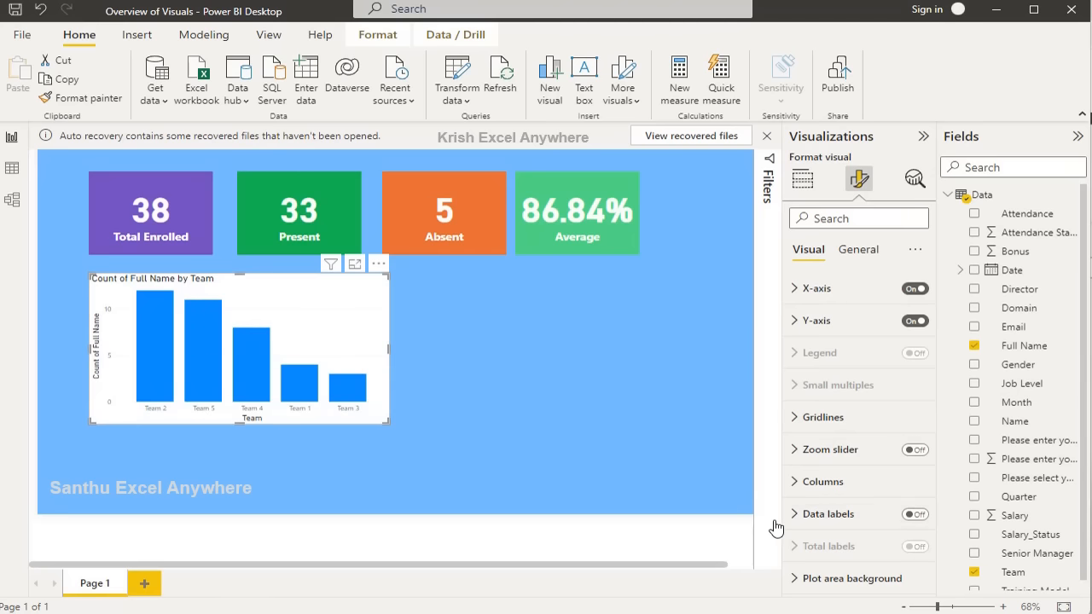
pyautogui.click(916, 516)
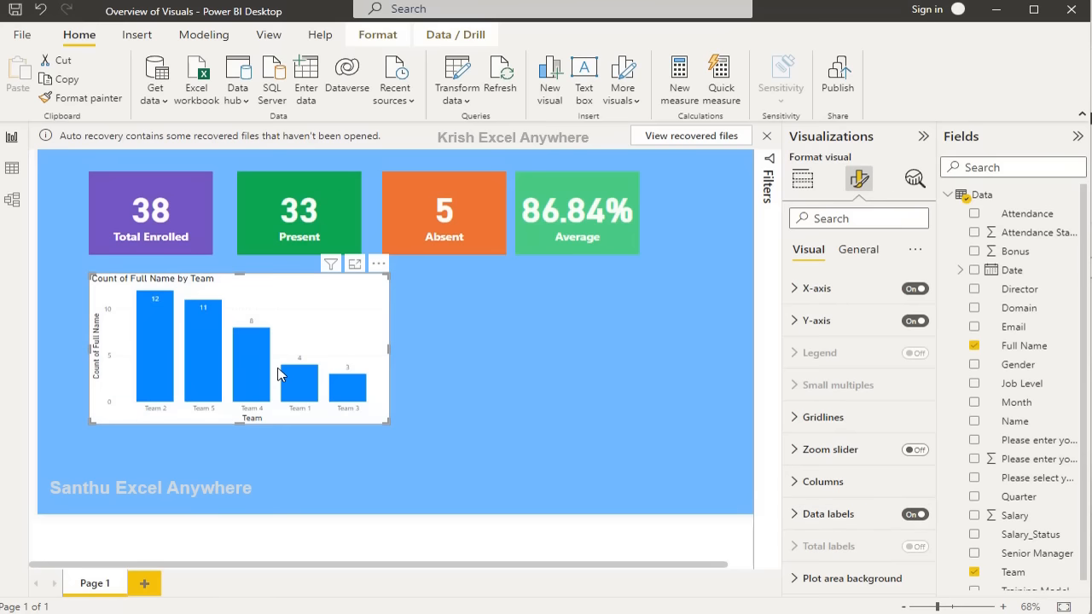
# Format the data label values with font size 12 and bold.
pyautogui.click(795, 517)
pyautogui.scroll(-5, 875, 478)
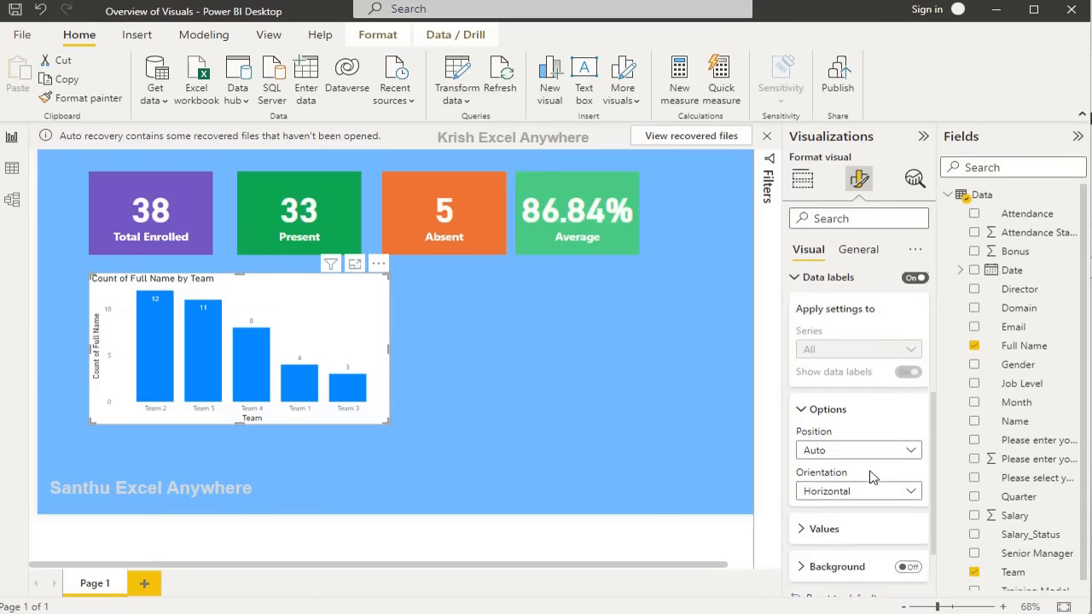
pyautogui.scroll(1, 829, 426)
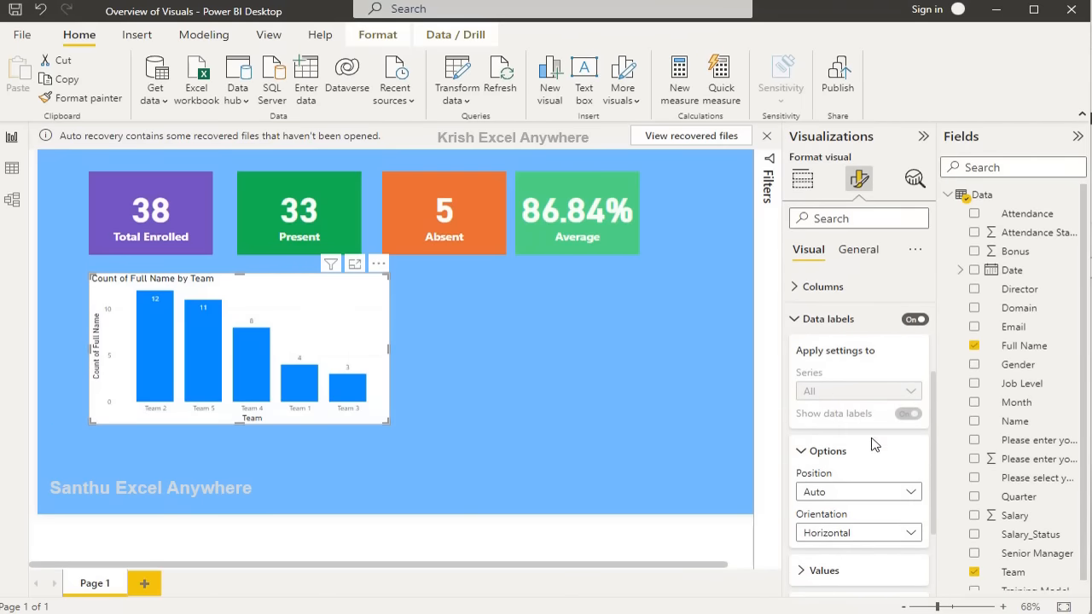
pyautogui.scroll(-2, 875, 453)
pyautogui.click(800, 447)
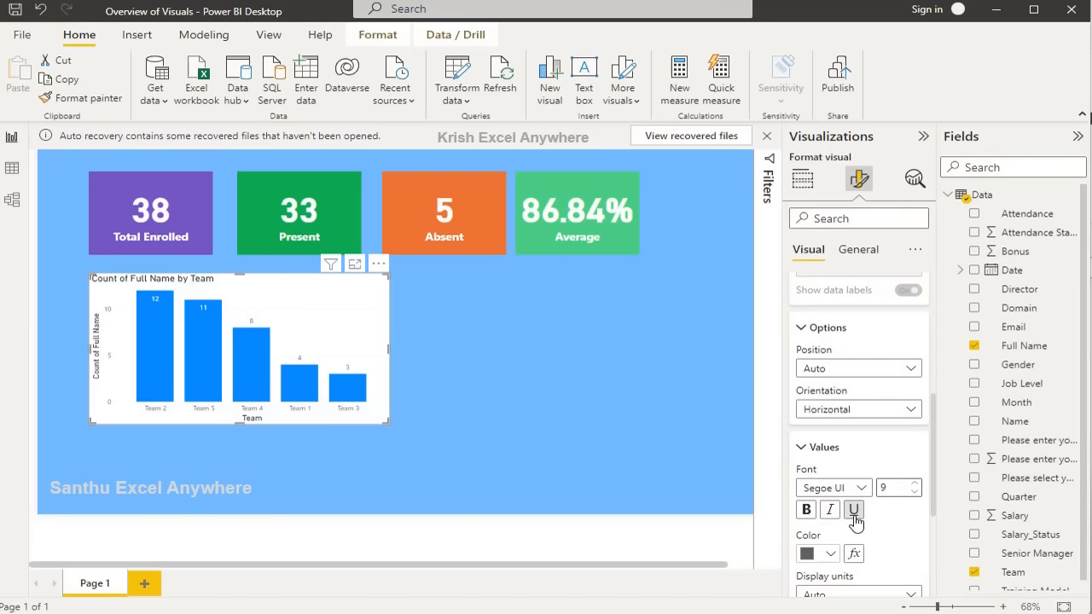
pyautogui.moveTo(902, 489); pyautogui.dragTo(874, 492)
pyautogui.write('12')
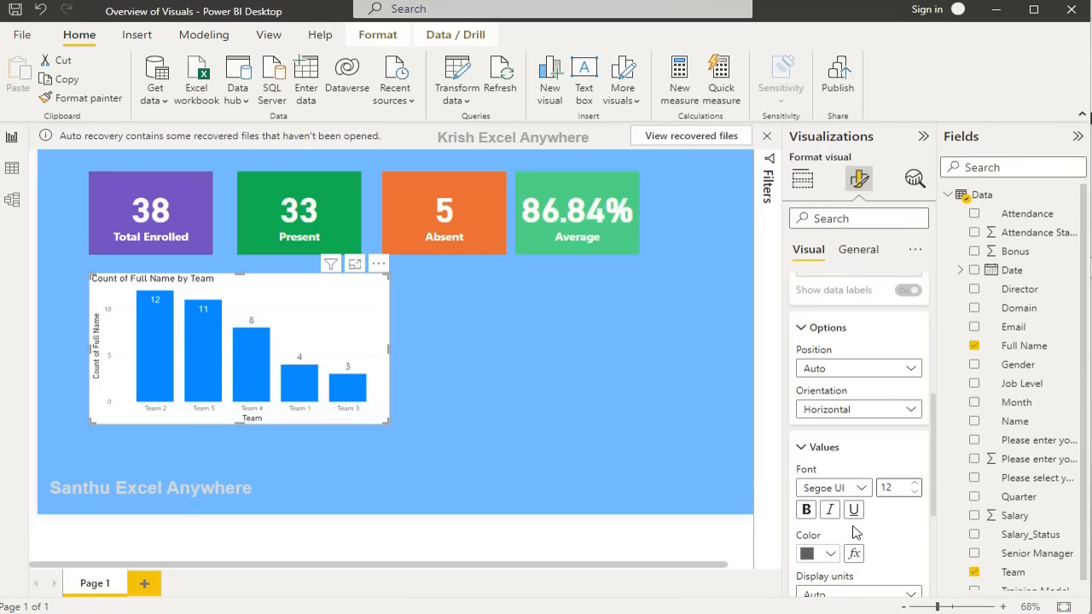
pyautogui.click(805, 512)
pyautogui.scroll(-1, 900, 514)
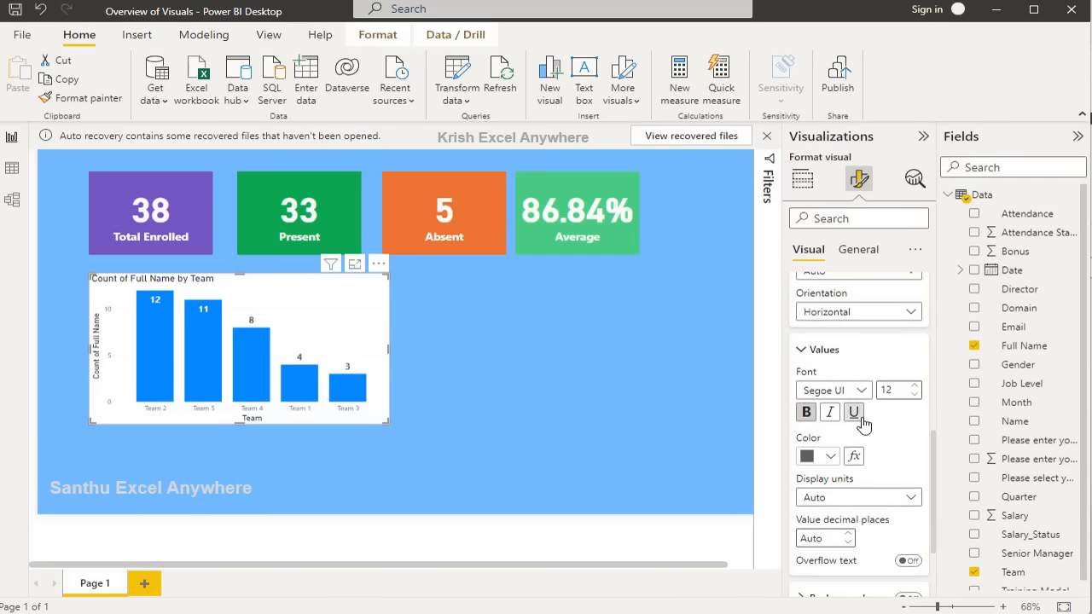
pyautogui.scroll(1, 878, 390)
pyautogui.scroll(3, 798, 414)
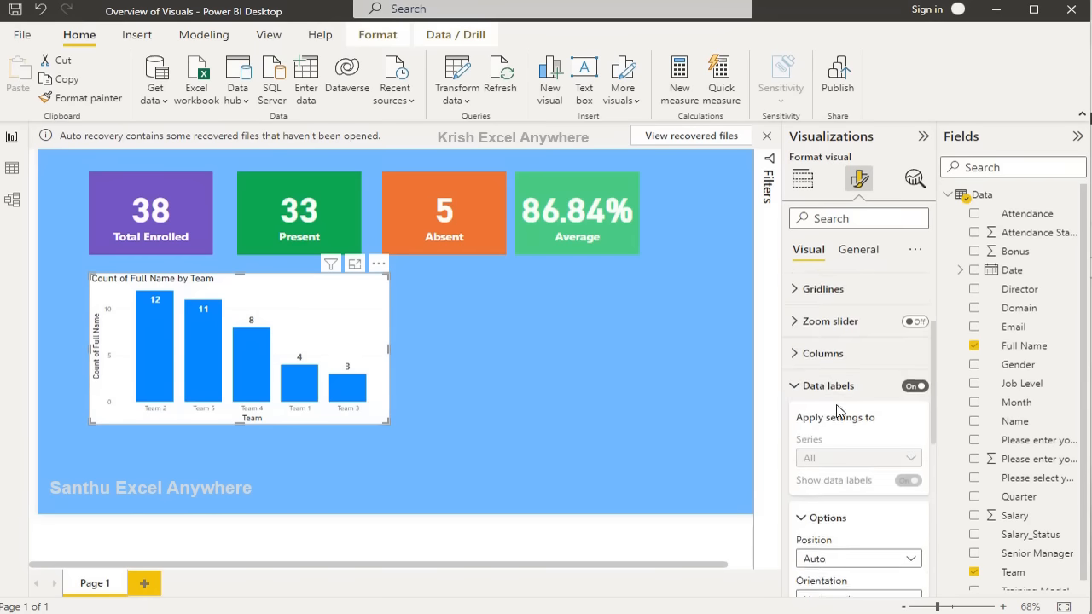
pyautogui.click(797, 440)
pyautogui.scroll(1, 853, 341)
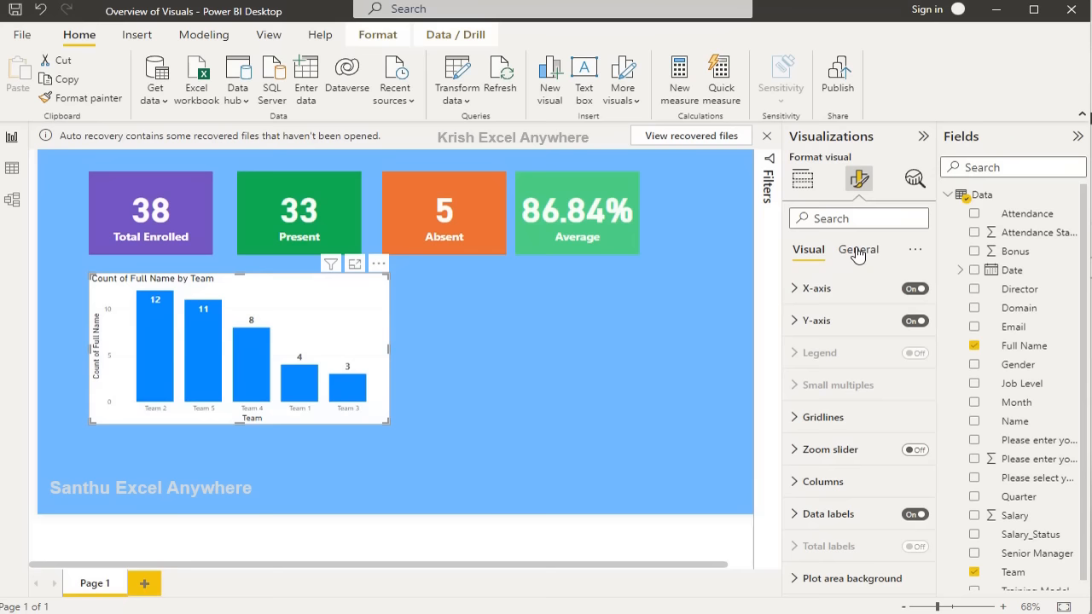
# Replace the column chart's title text with "Team Wise".
pyautogui.click(857, 251)
pyautogui.click(794, 321)
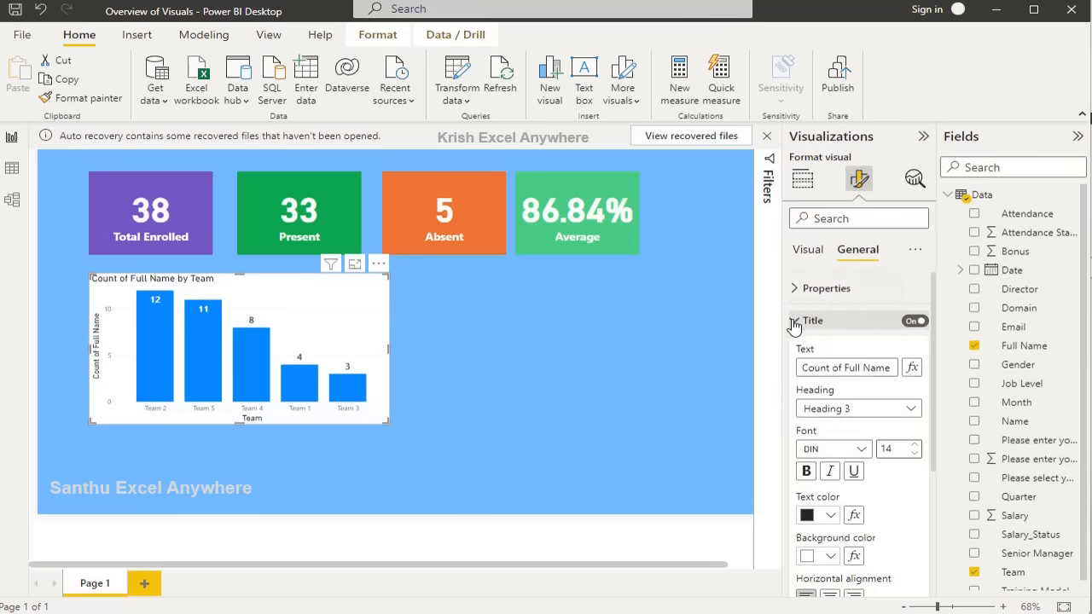
pyautogui.tripleClick(839, 371)
pyautogui.write('T')
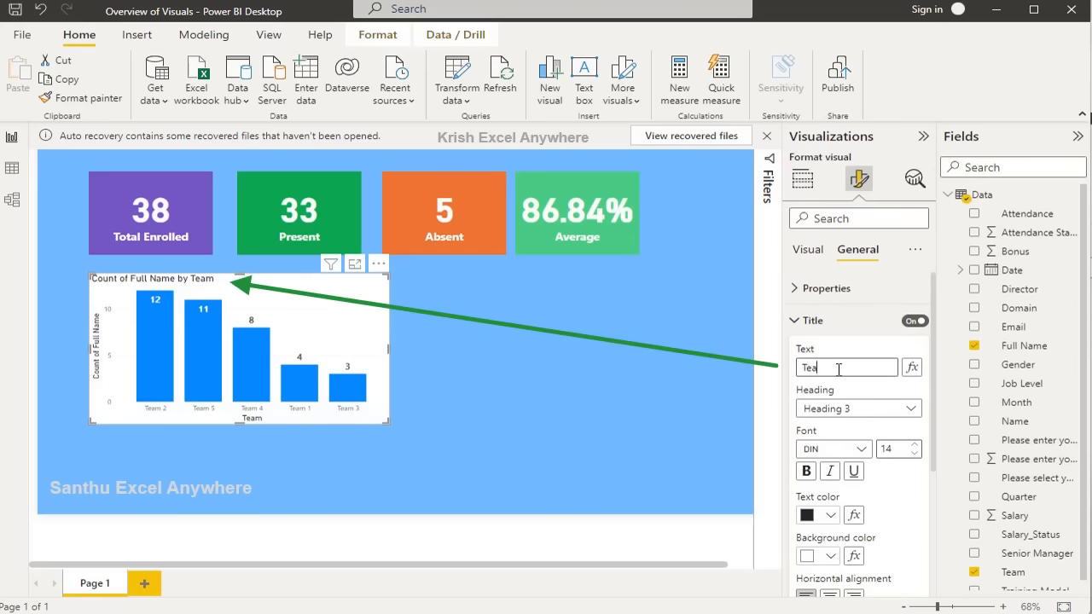
pyautogui.write('eam Wise')
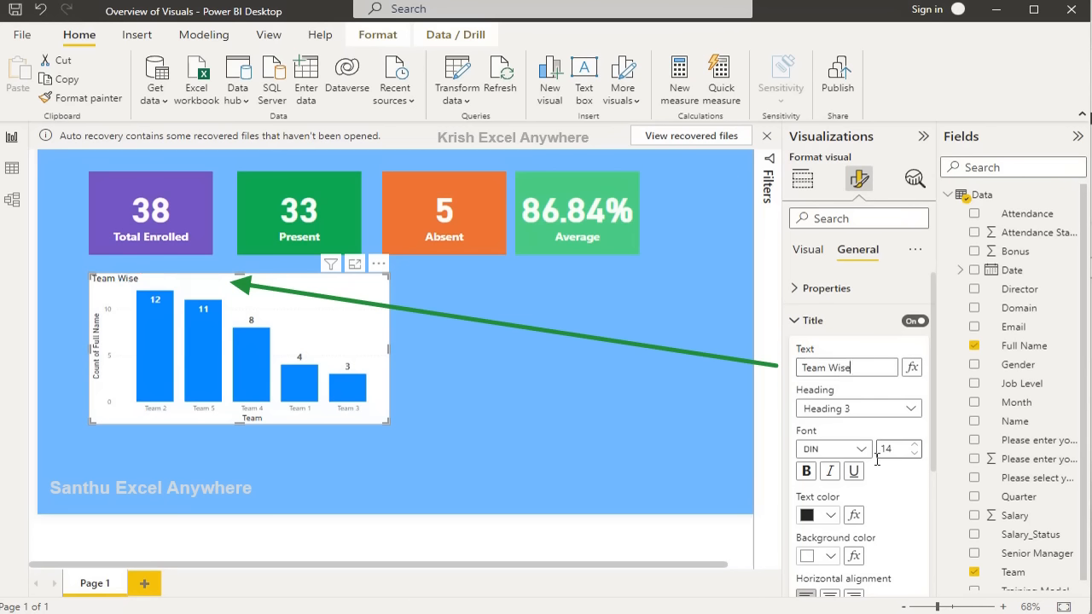
# Format the "Team Wise" chart title as bold, font size 20 and horizontally centered.
pyautogui.click(806, 472)
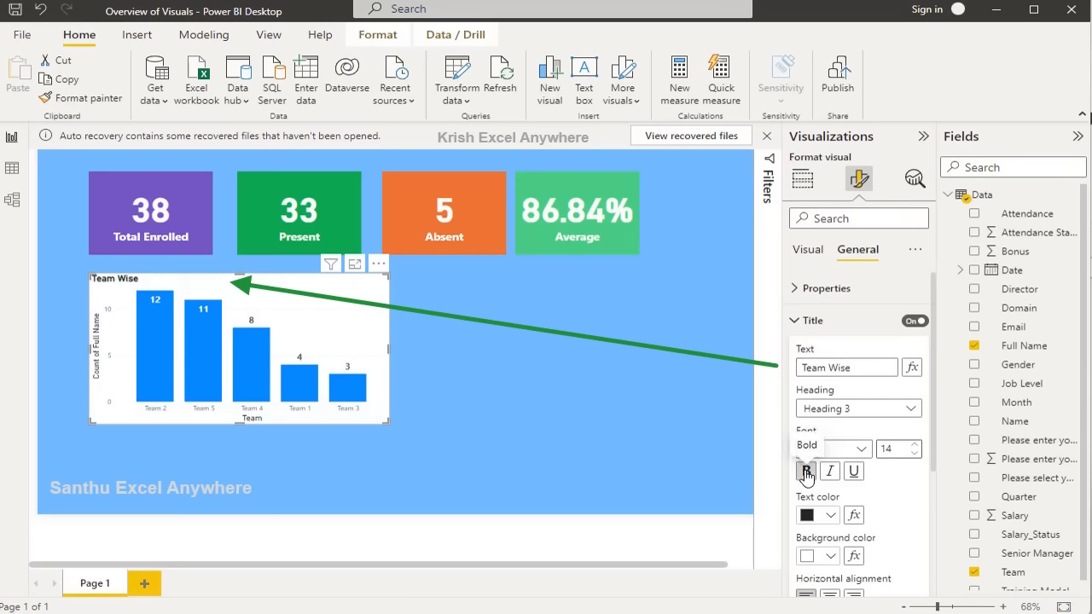
pyautogui.click(917, 444)
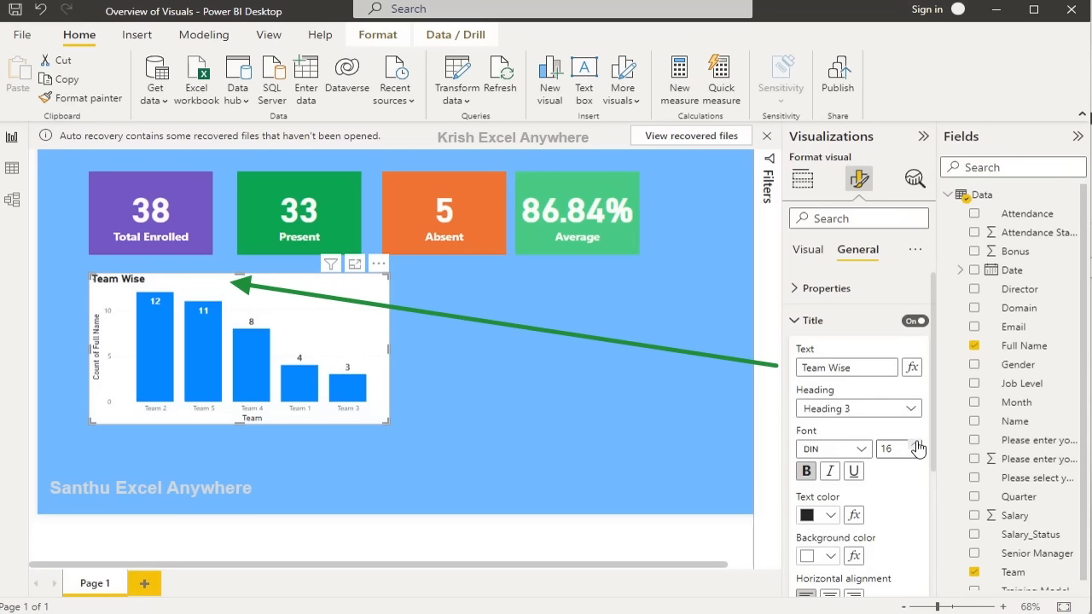
pyautogui.click(917, 445)
pyautogui.click(917, 445)
pyautogui.click(917, 444)
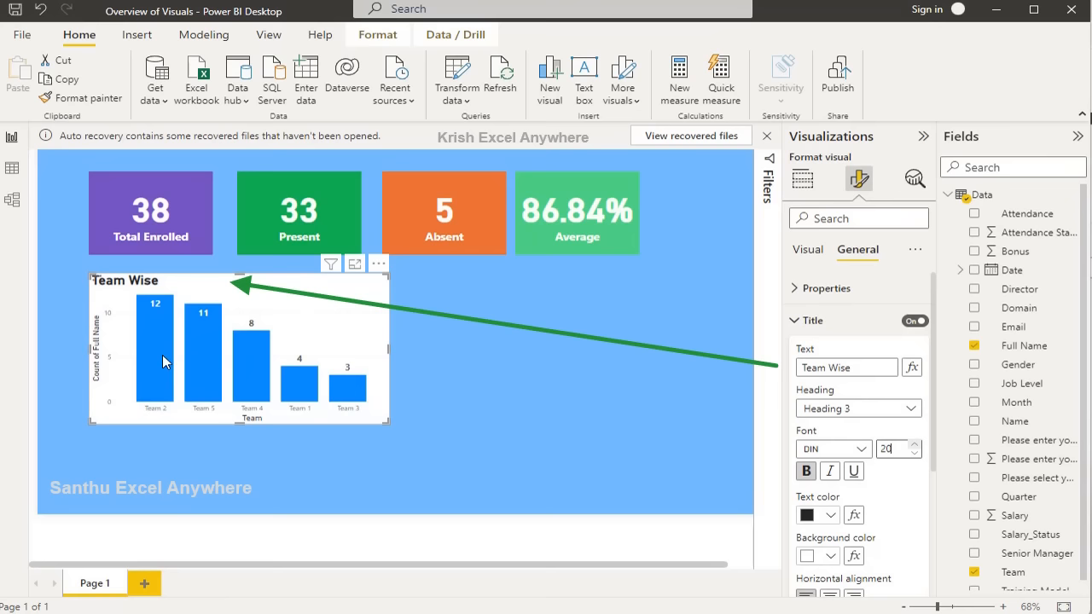
pyautogui.scroll(-1, 881, 546)
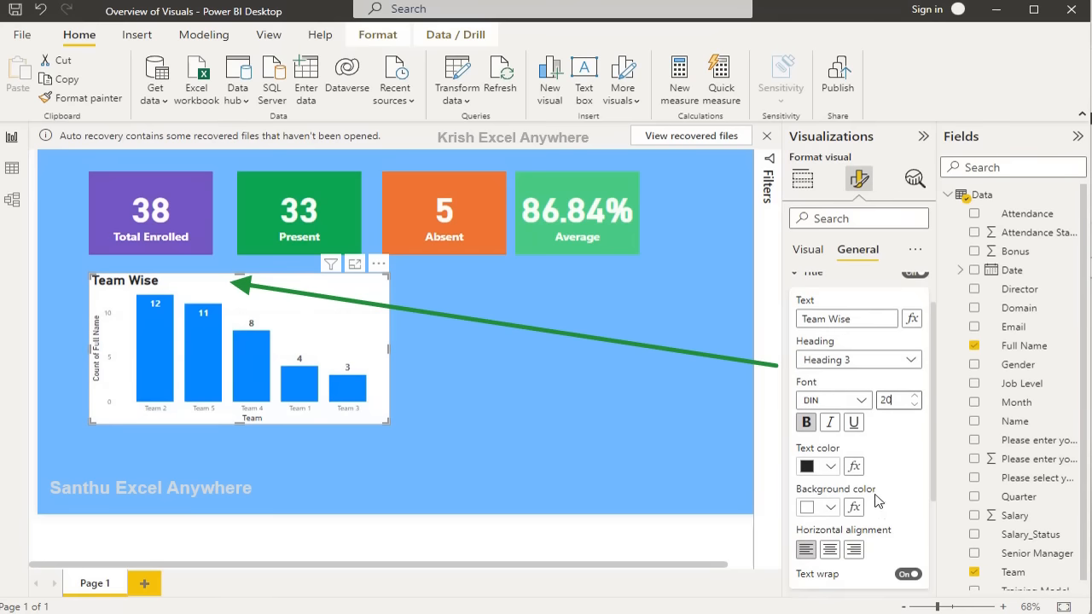
pyautogui.click(829, 550)
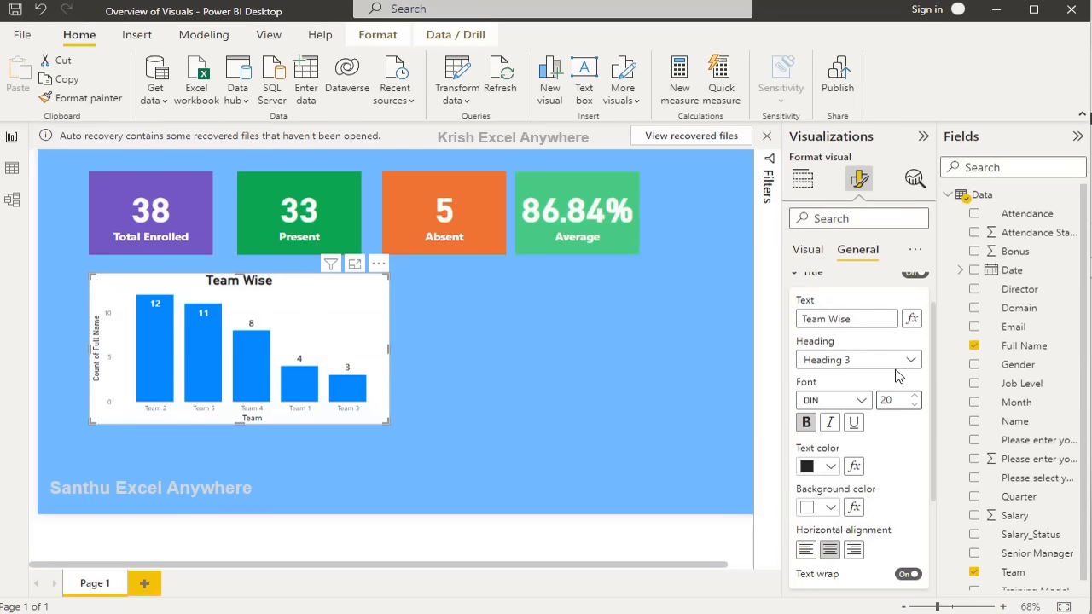
pyautogui.scroll(1, 897, 376)
pyautogui.click(797, 320)
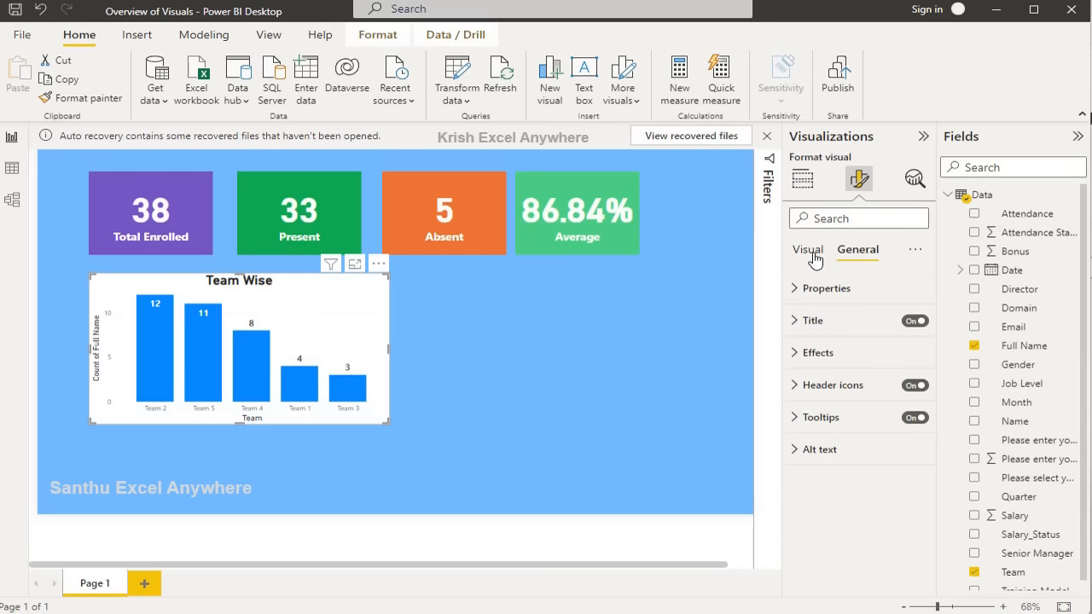
# Set the font size of the chart's X-axis values to 11.
pyautogui.click(809, 251)
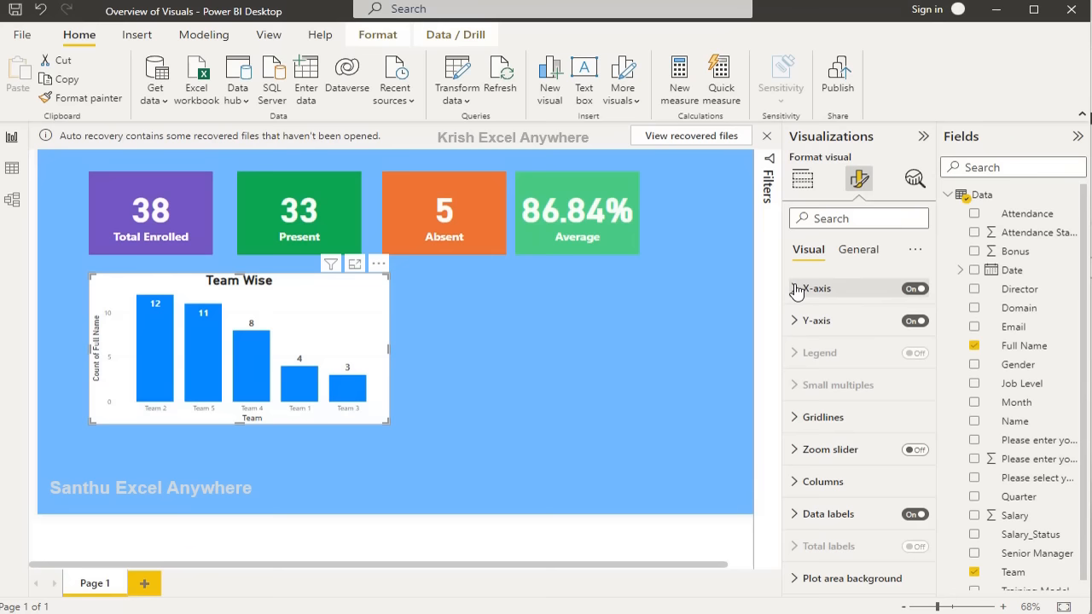
pyautogui.click(794, 290)
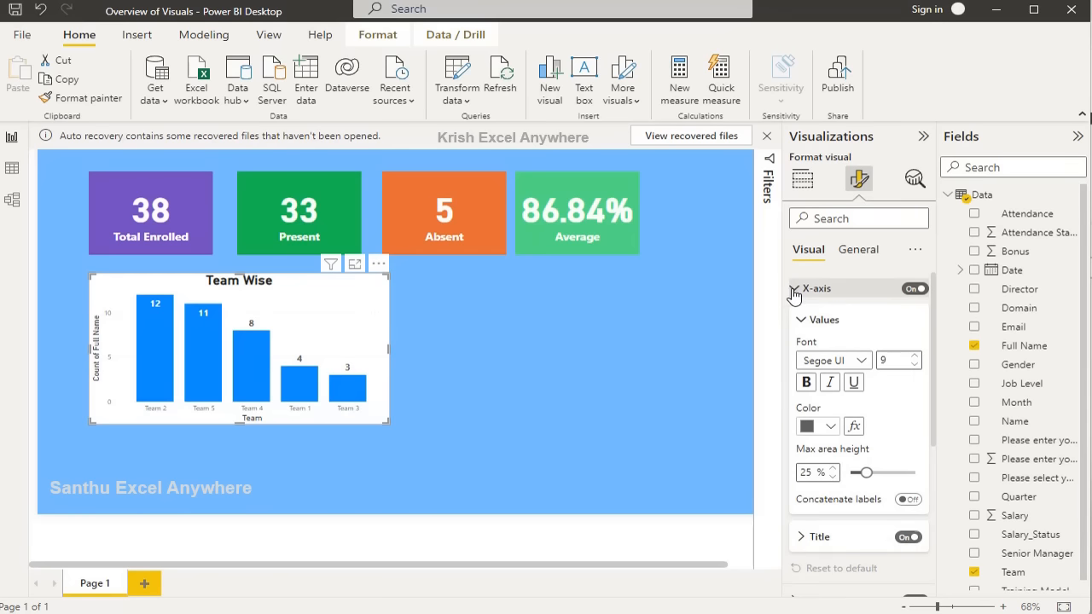
pyautogui.click(914, 358)
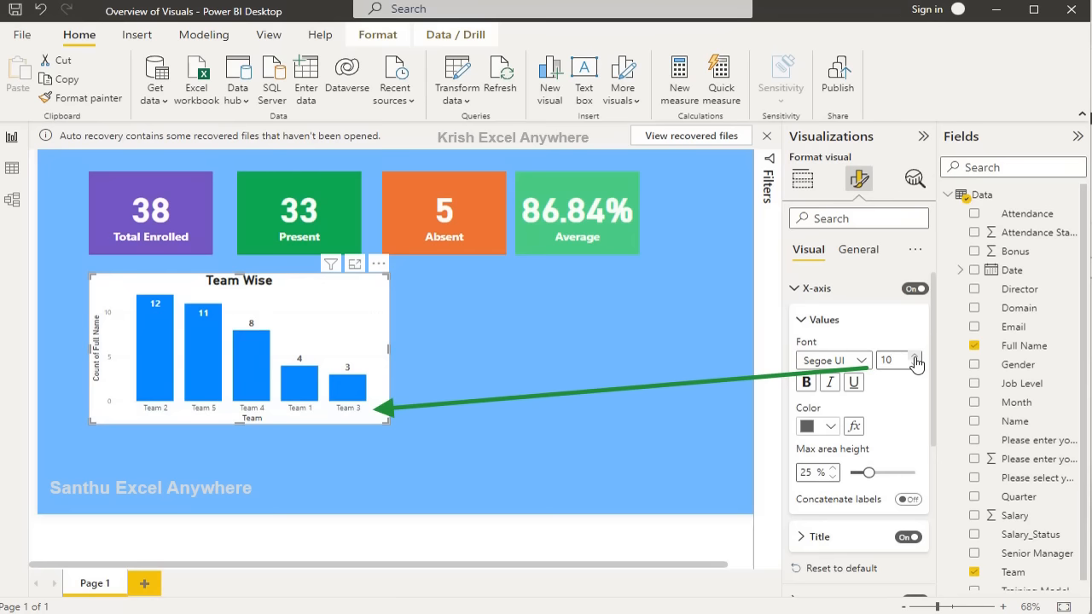
pyautogui.click(914, 357)
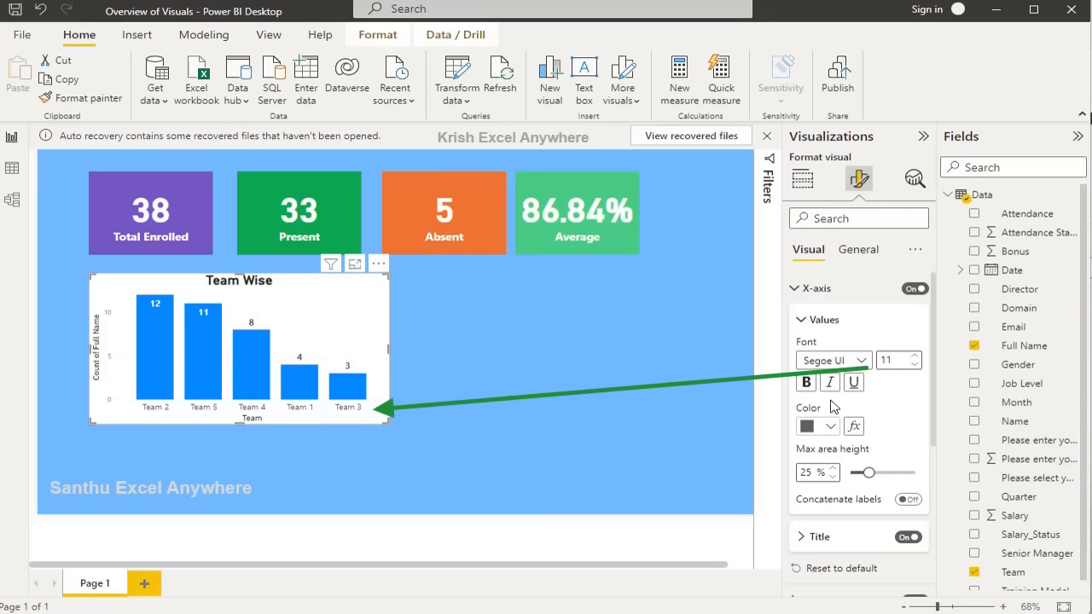
# Make the chart's X-axis values bold at font size 12 and turn off the X-axis title.
pyautogui.click(808, 385)
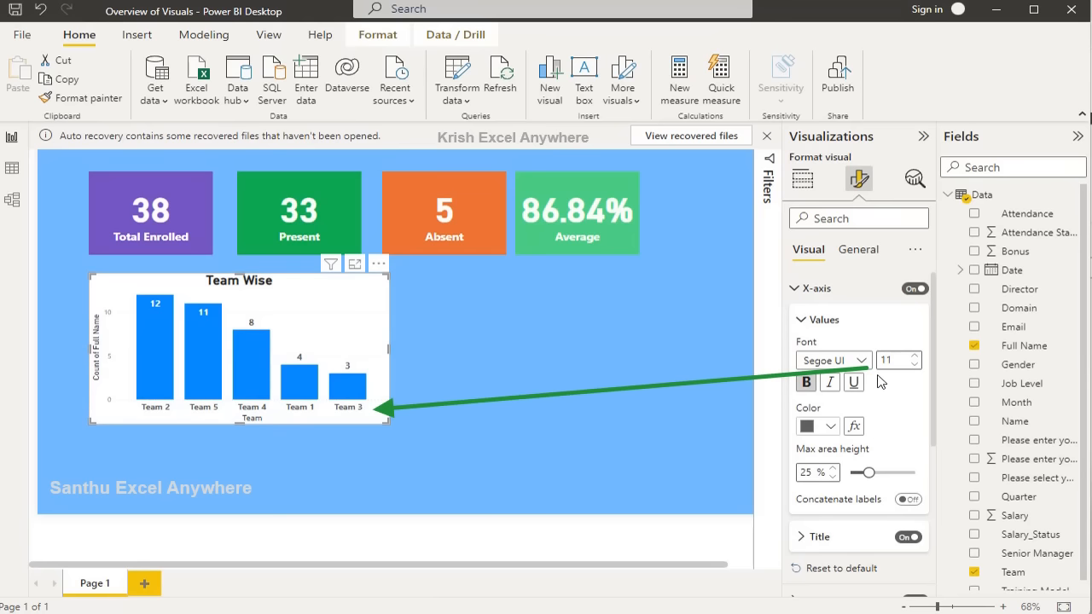
pyautogui.click(914, 357)
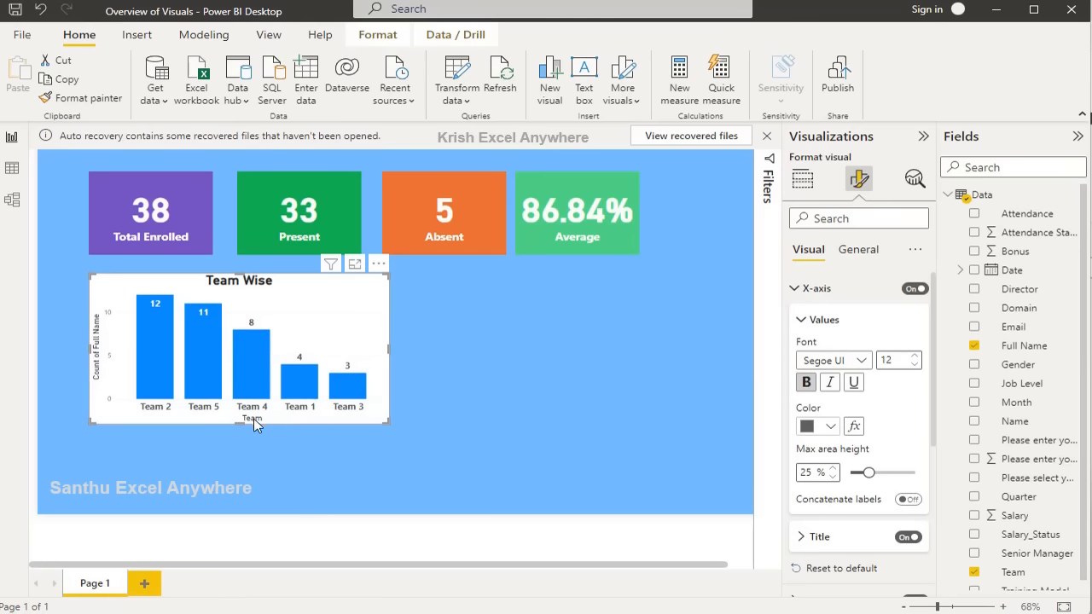
pyautogui.click(907, 538)
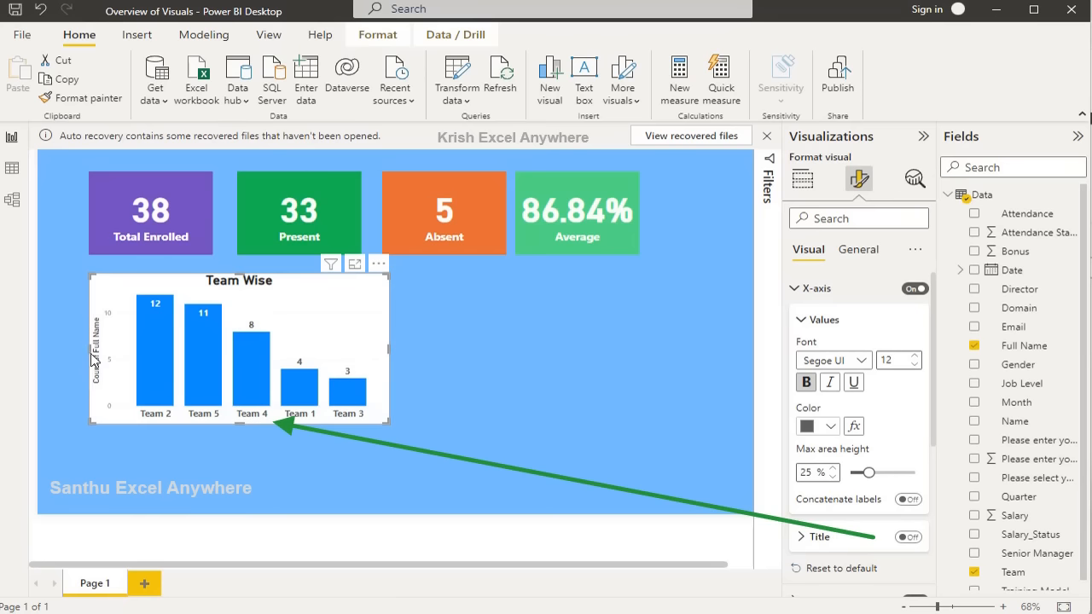
# Format the chart's Y-axis values as bold with font size 12.
pyautogui.click(797, 293)
pyautogui.click(798, 323)
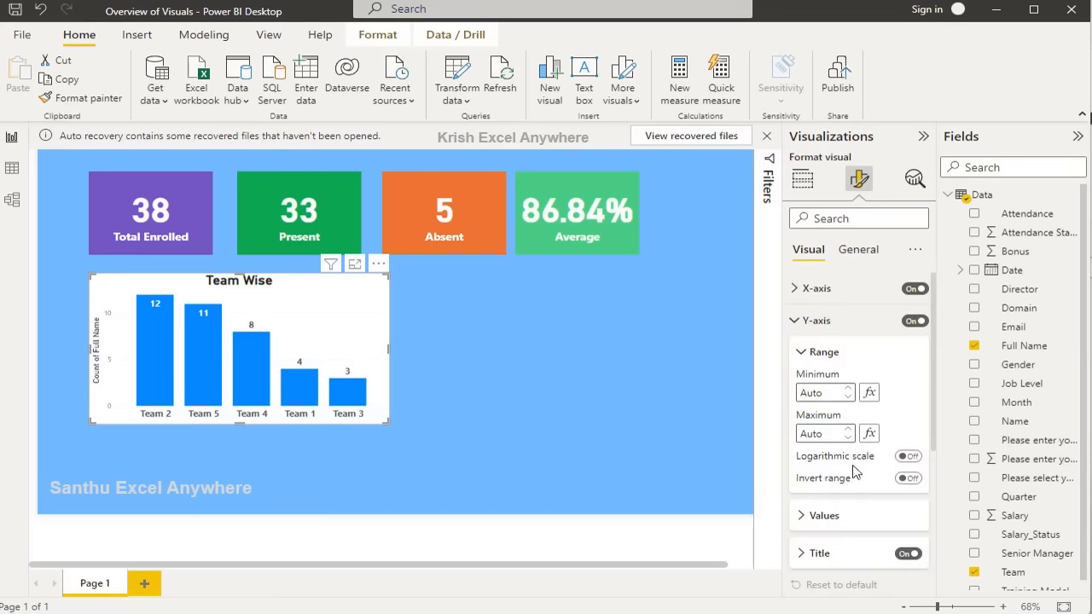
pyautogui.scroll(-2, 884, 427)
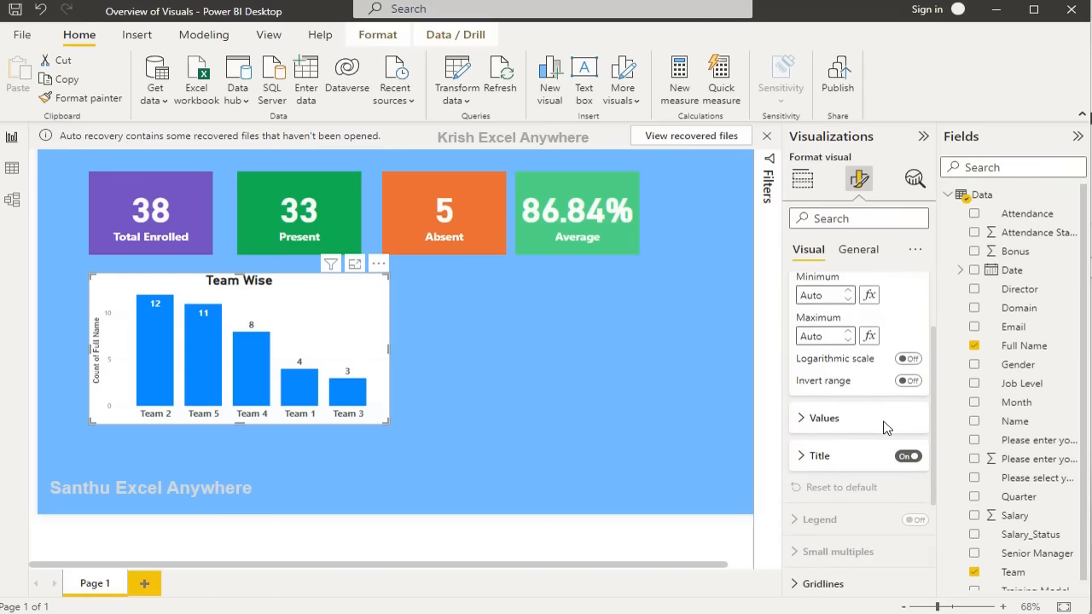
pyautogui.click(801, 419)
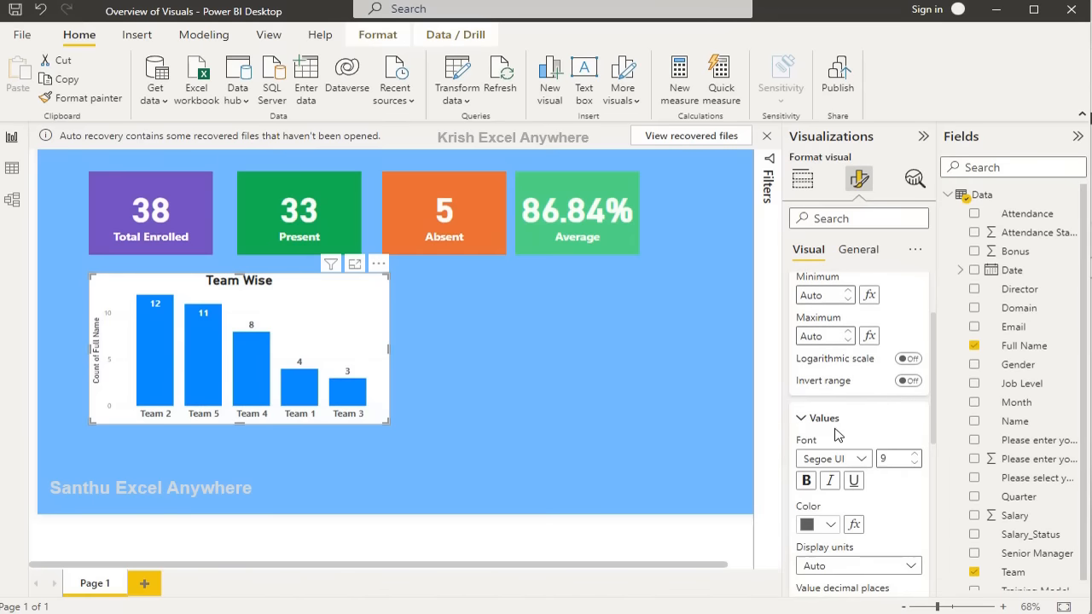
pyautogui.click(915, 456)
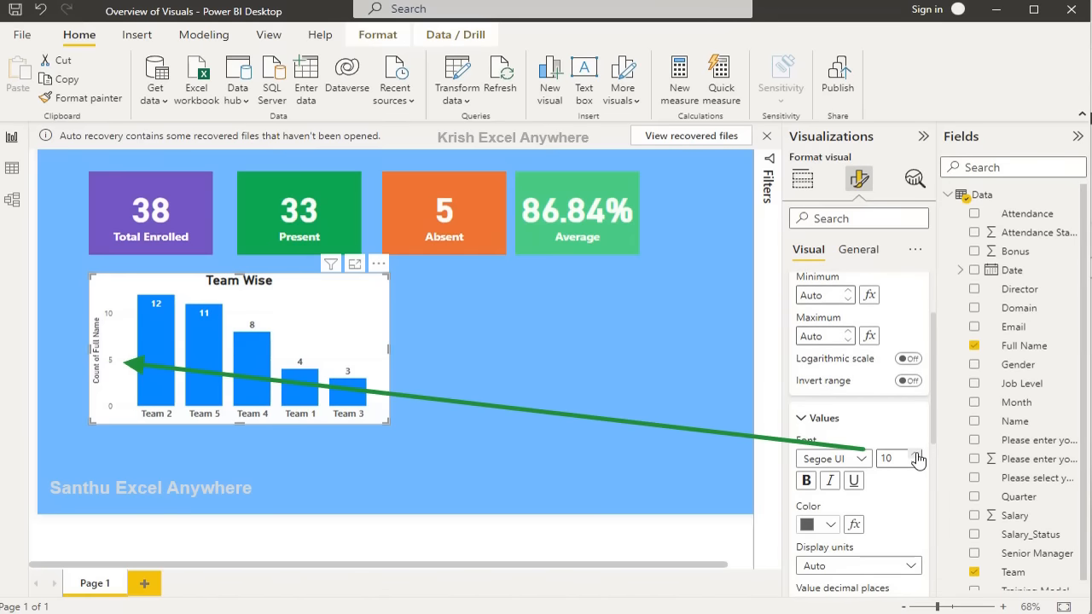
pyautogui.click(916, 455)
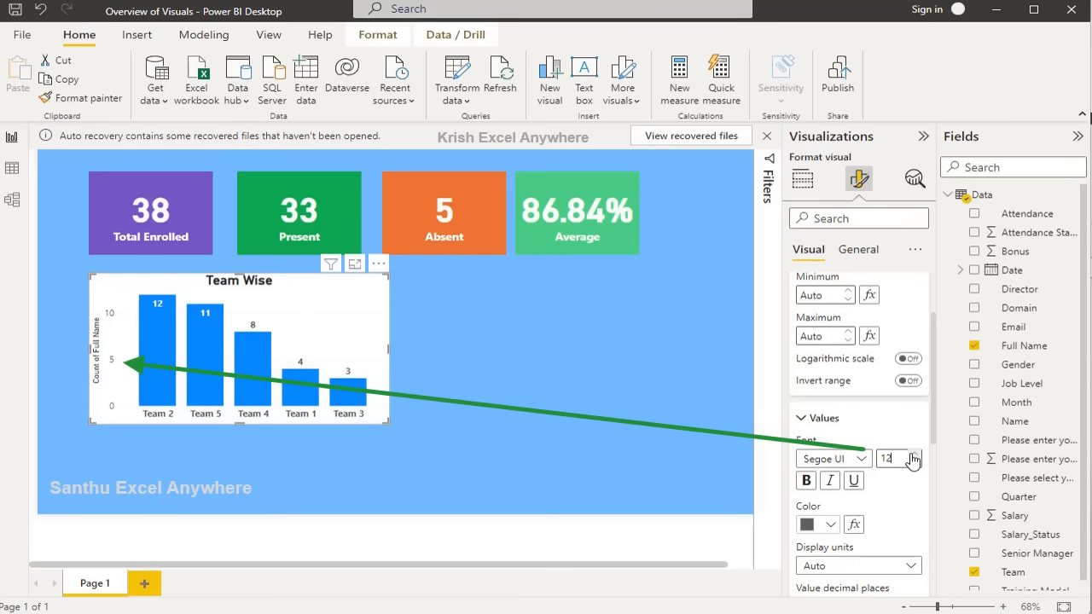
pyautogui.click(806, 480)
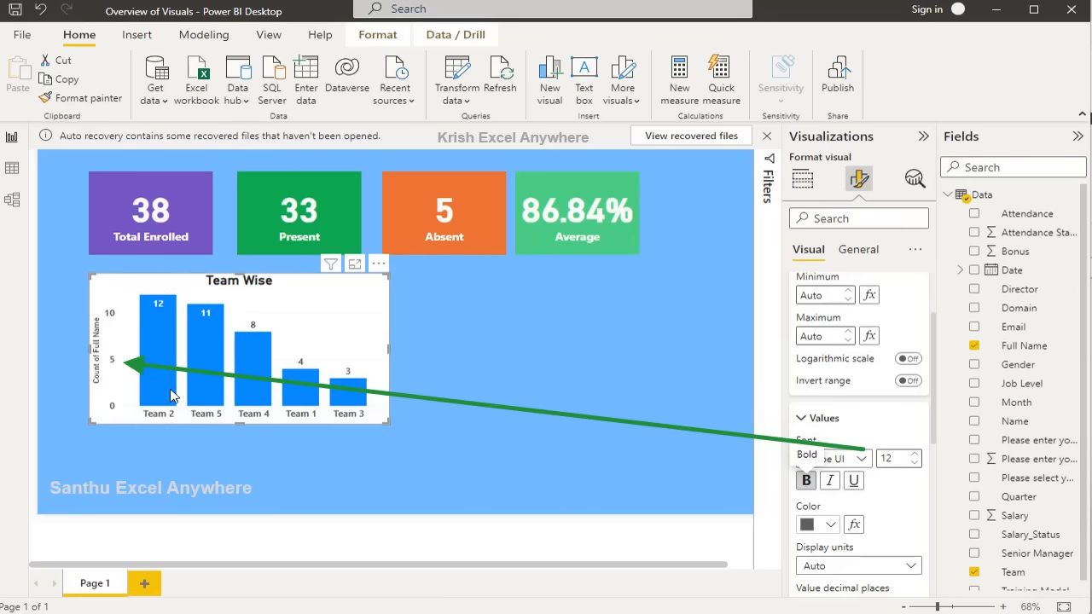
# Turn off the Y-axis title of the "Team Wise" chart.
pyautogui.scroll(-2, 891, 525)
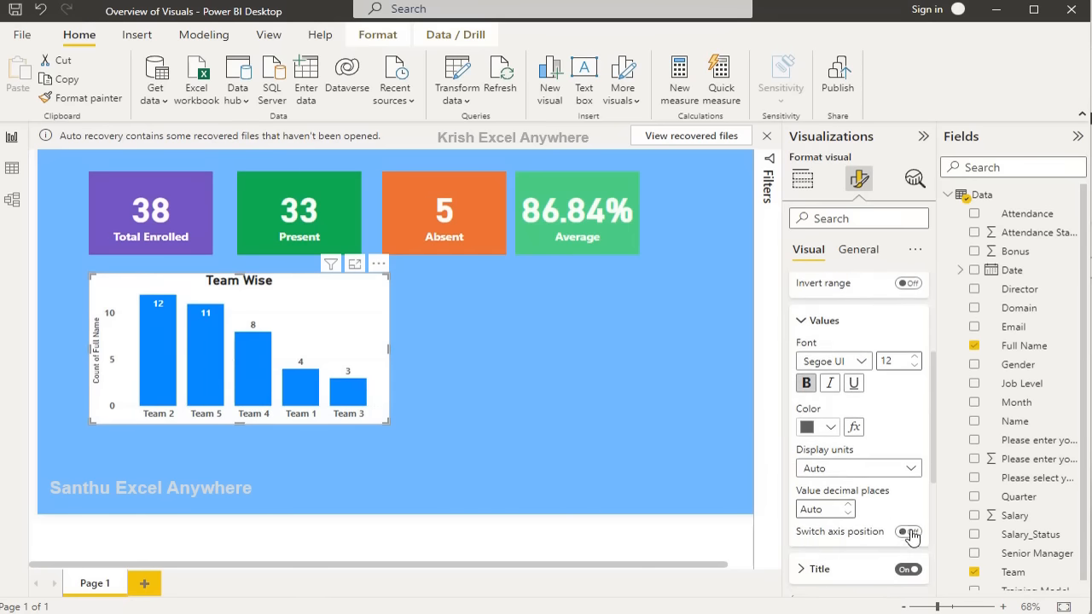
pyautogui.click(906, 570)
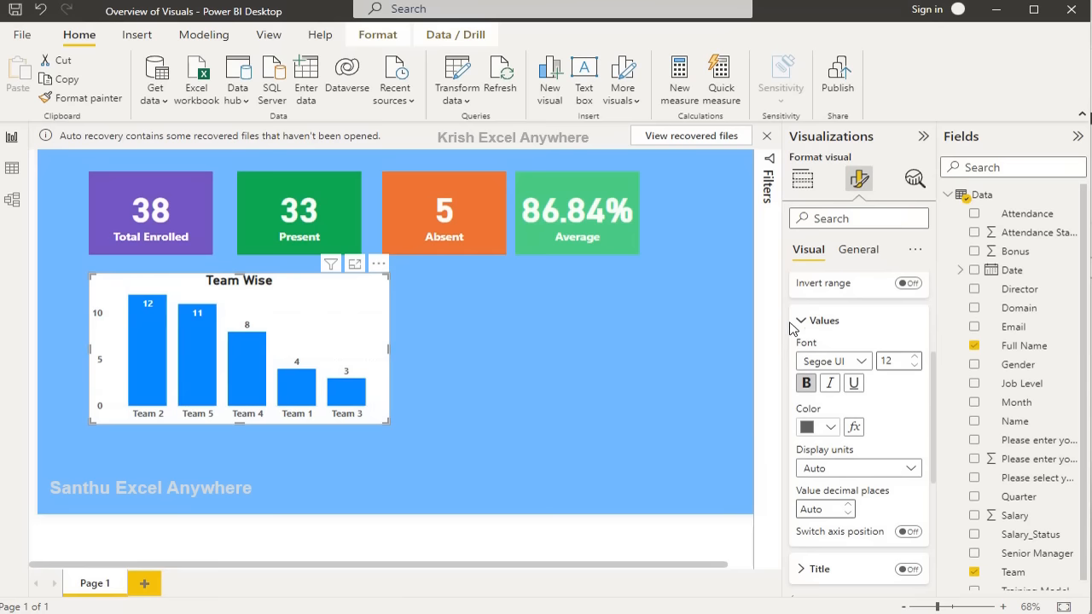
pyautogui.scroll(3, 806, 365)
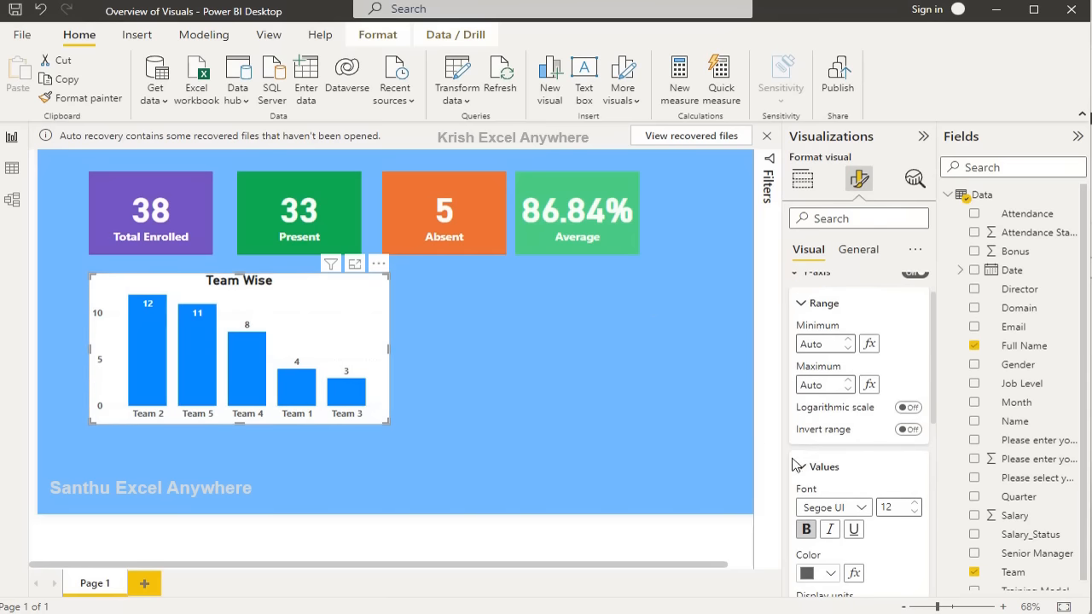
pyautogui.scroll(3, 809, 357)
pyautogui.click(794, 322)
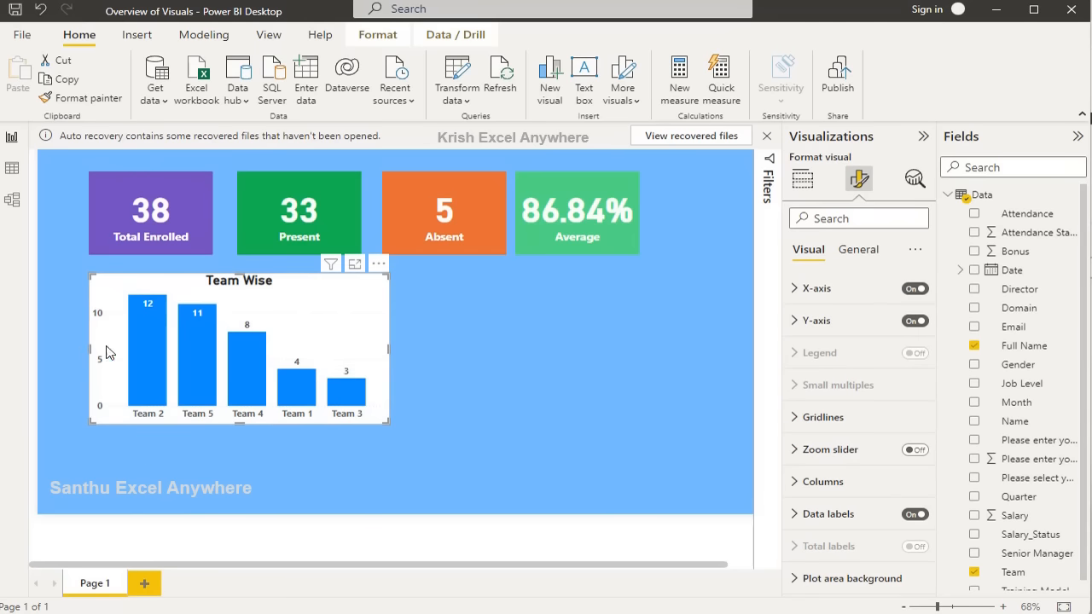
# Add the Attendance field as the legend of the "Team Wise" chart and enlarge the chart, mainly in width.
pyautogui.click(802, 178)
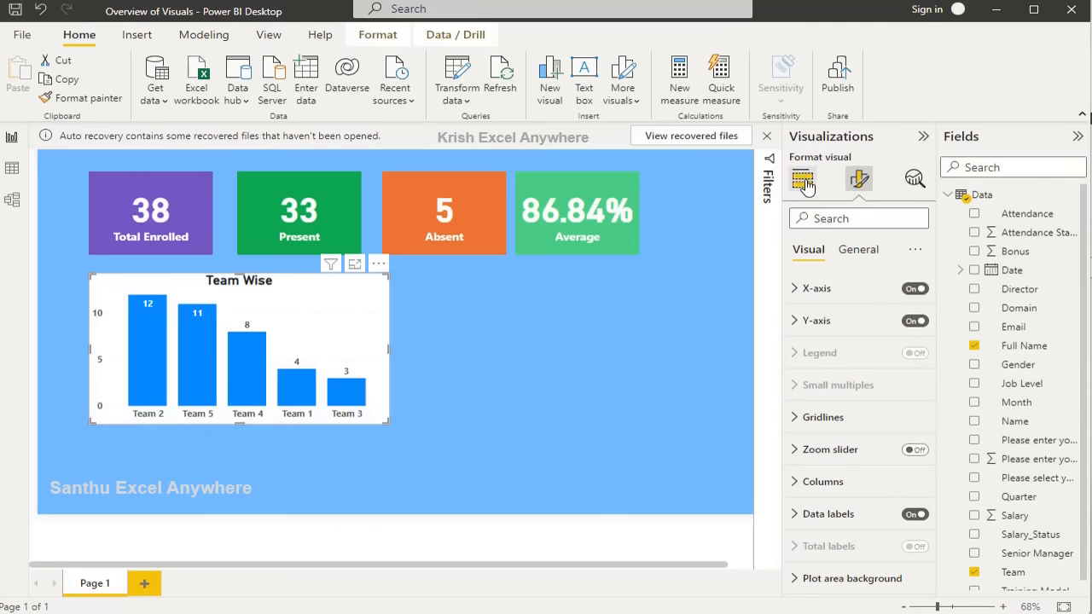
pyautogui.moveTo(151, 370)
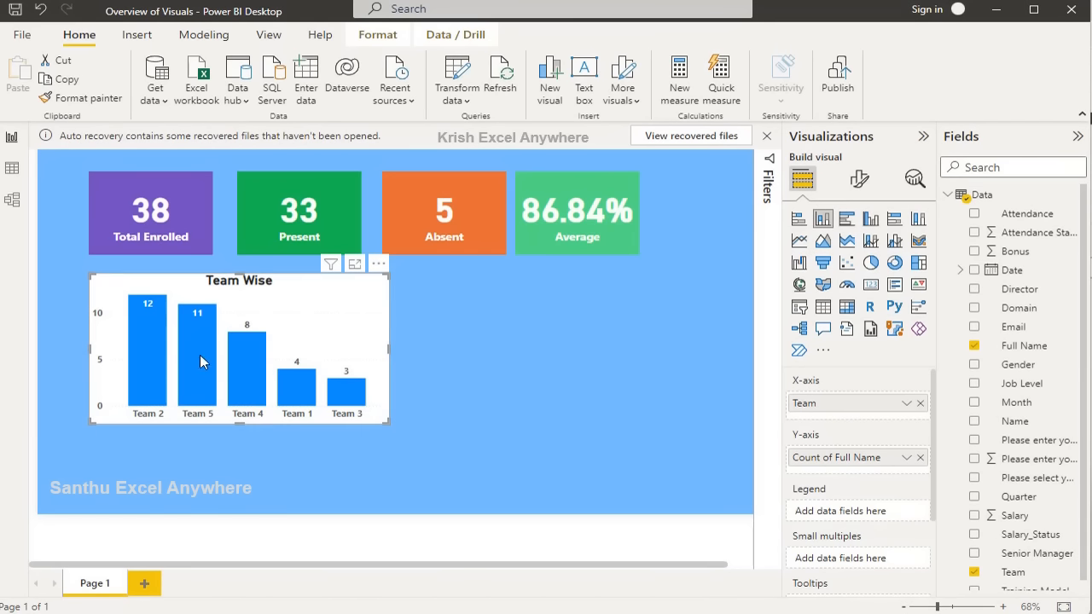
pyautogui.moveTo(200, 368)
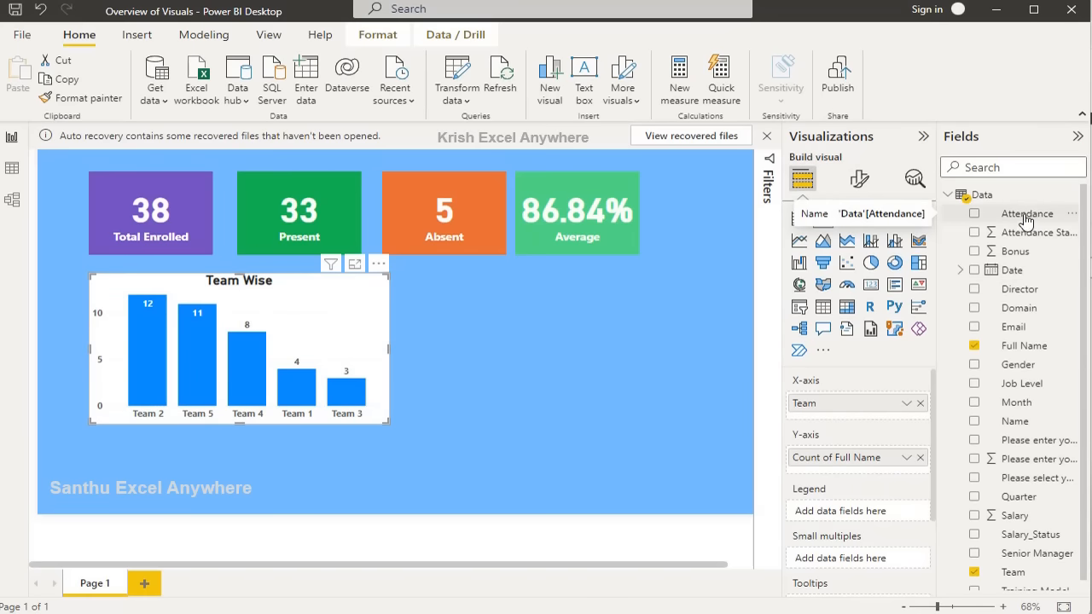
pyautogui.moveTo(1026, 220); pyautogui.dragTo(870, 512)
pyautogui.moveTo(388, 421); pyautogui.dragTo(493, 442)
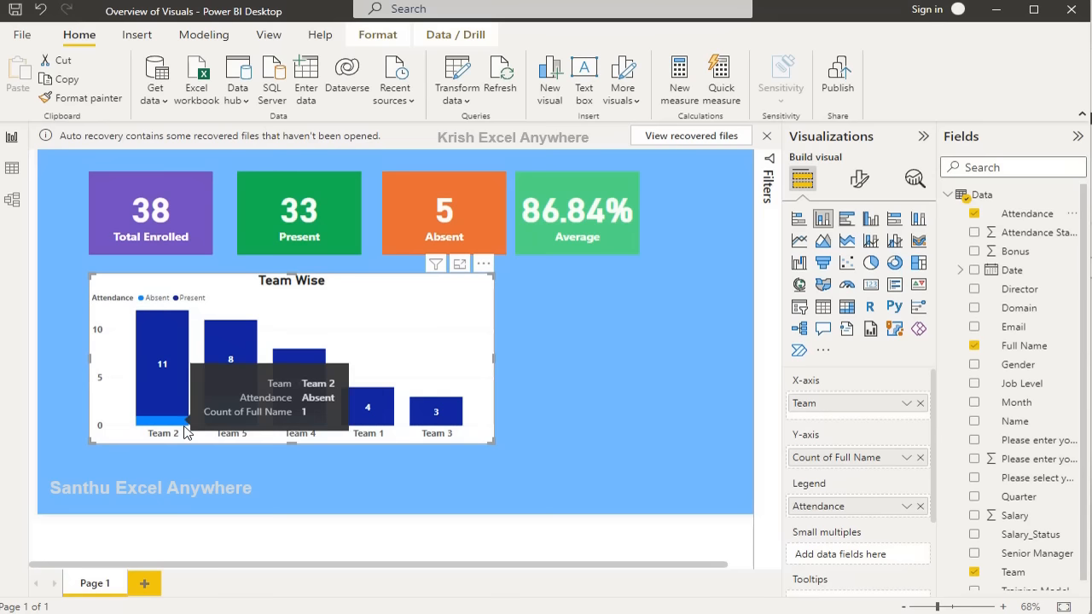
pyautogui.moveTo(174, 341)
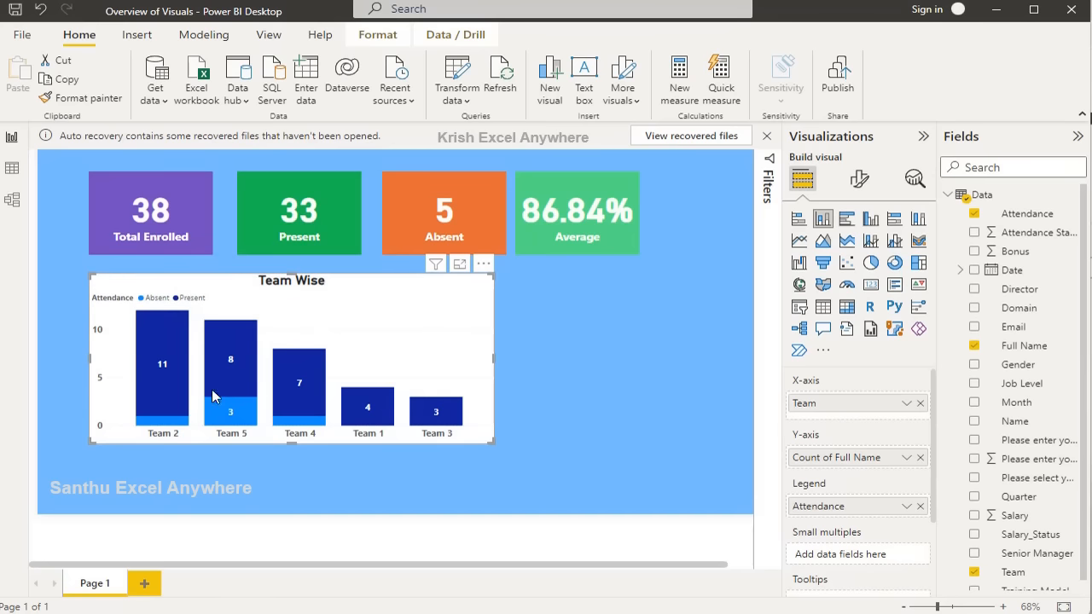
# Position the chart's legend at Bottom center and turn off the legend title.
pyautogui.click(859, 180)
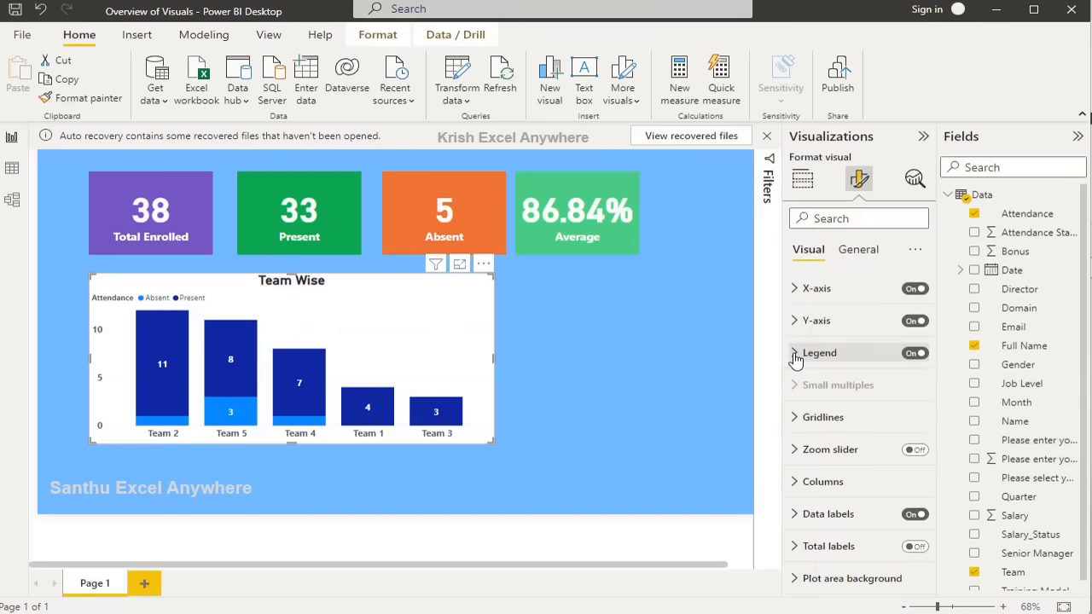
pyautogui.click(795, 357)
pyautogui.click(860, 428)
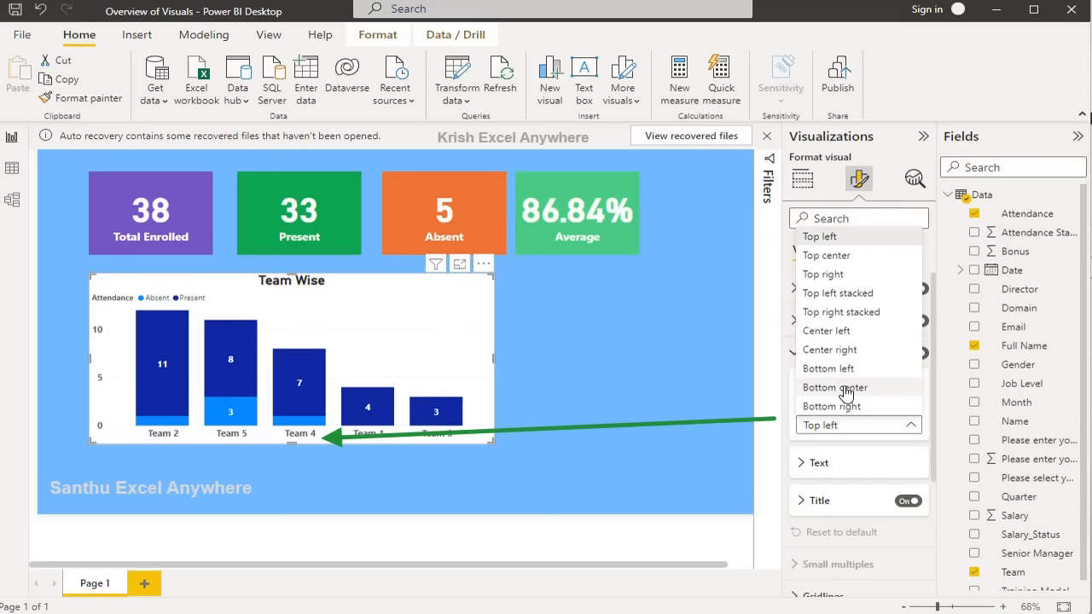
pyautogui.click(845, 388)
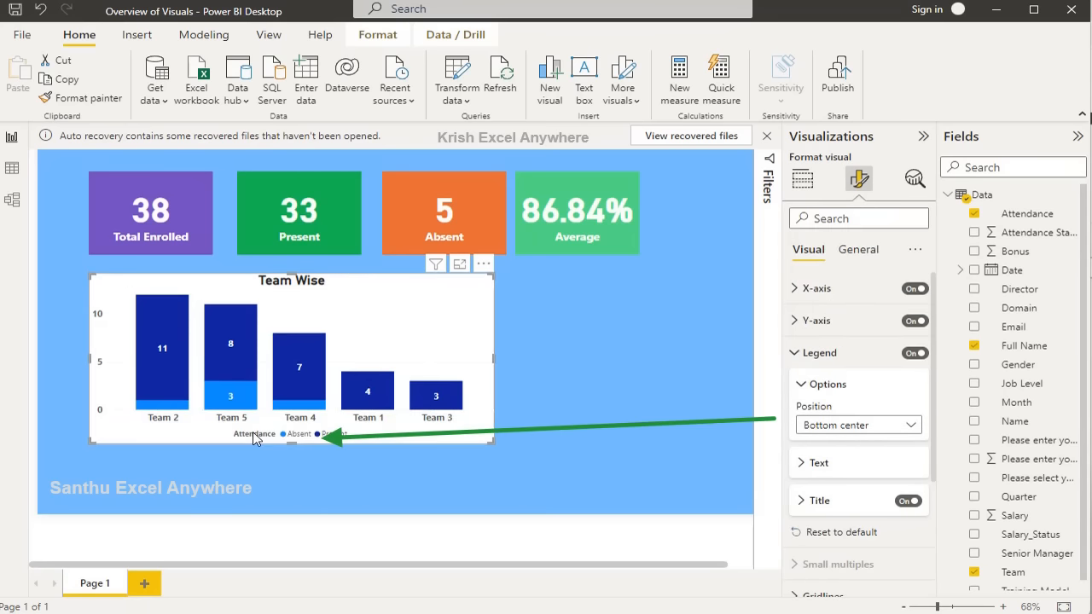
pyautogui.click(907, 503)
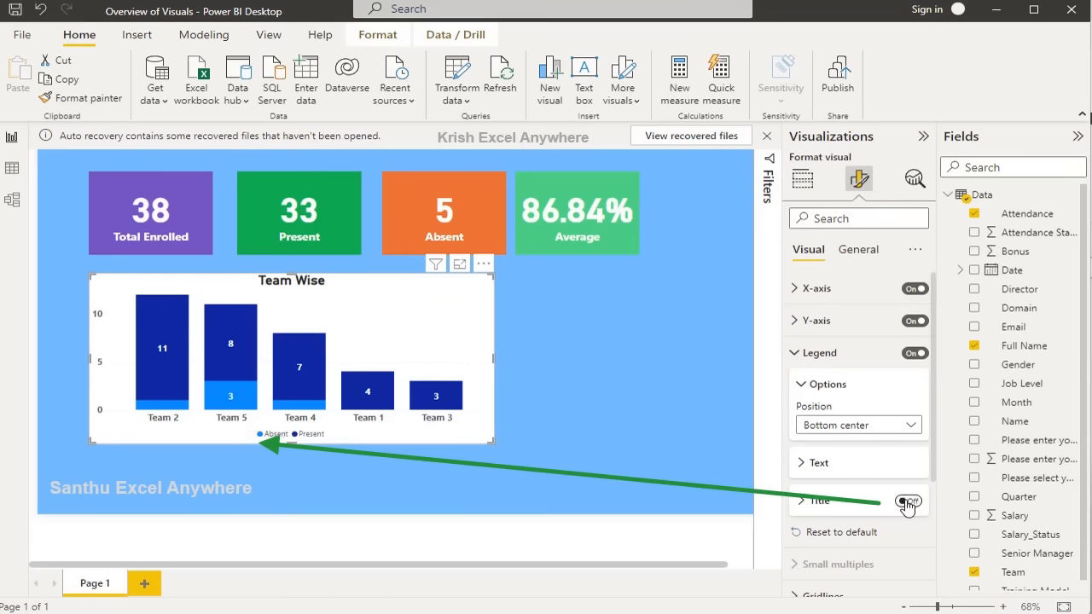
# Format the legend text as bold with font size 12.
pyautogui.click(799, 463)
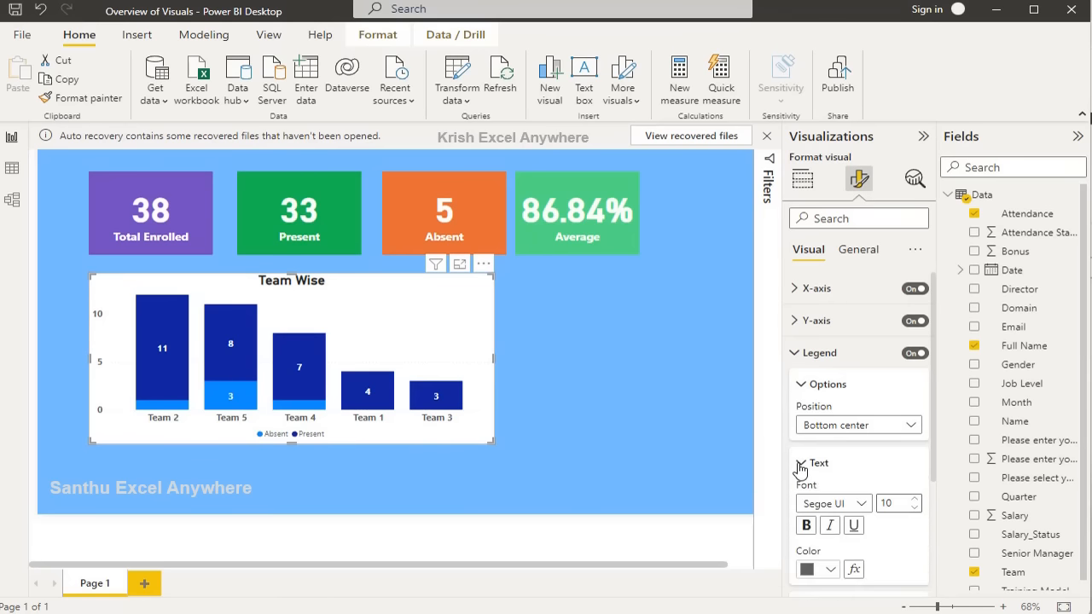
pyautogui.click(916, 500)
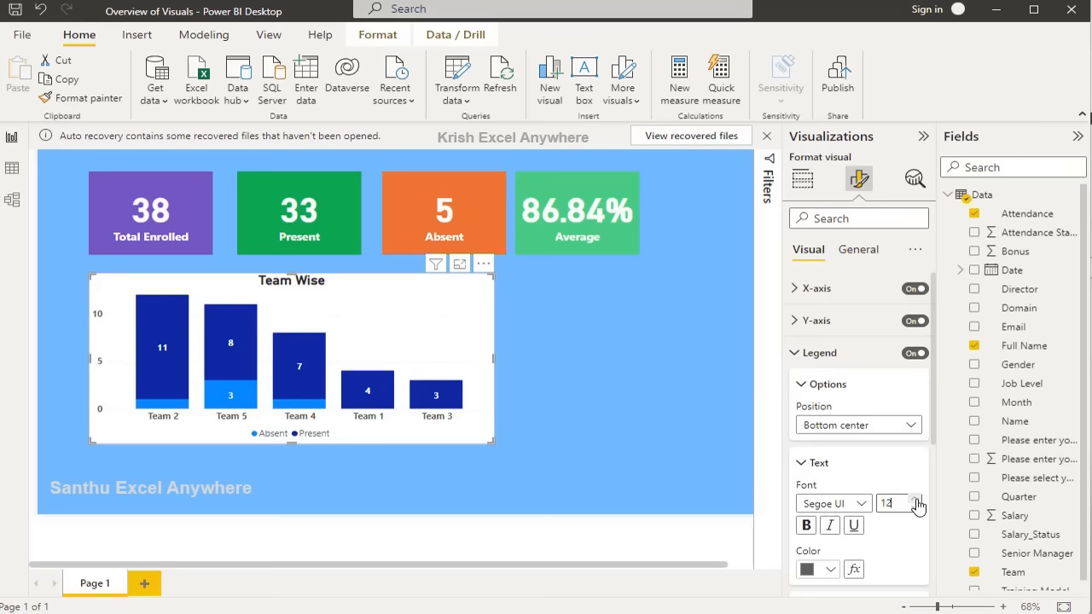
pyautogui.click(806, 524)
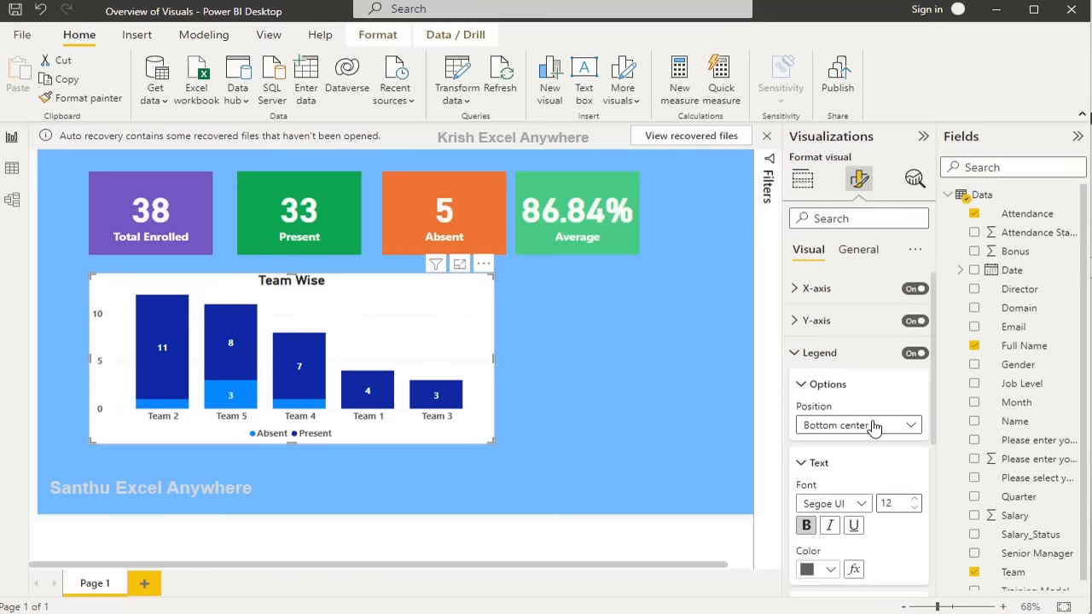
pyautogui.click(819, 353)
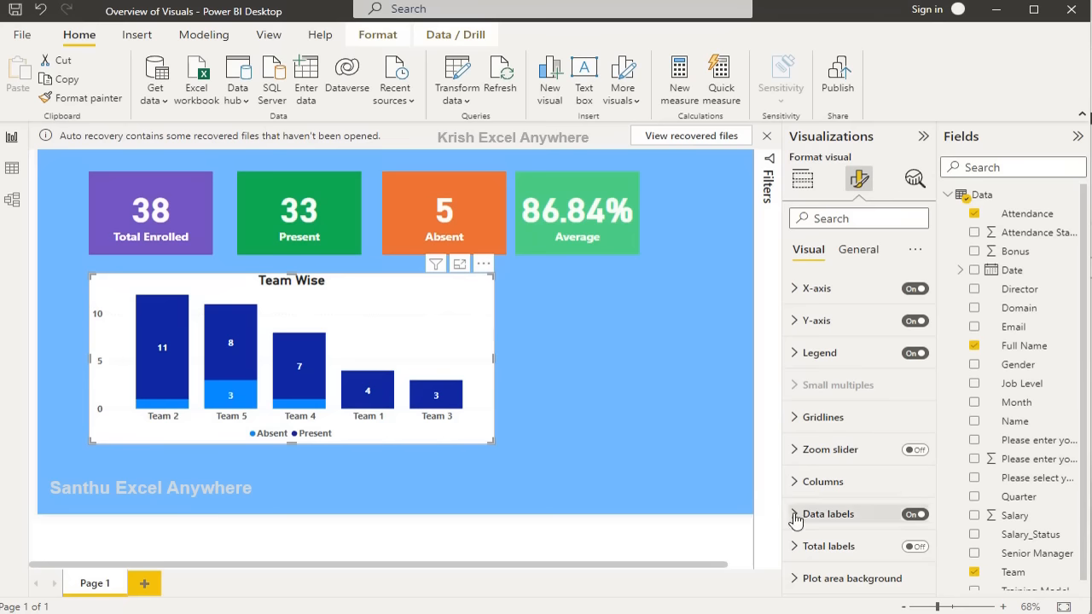
# Set the color of the chart's Absent columns to the orange theme color.
pyautogui.click(793, 483)
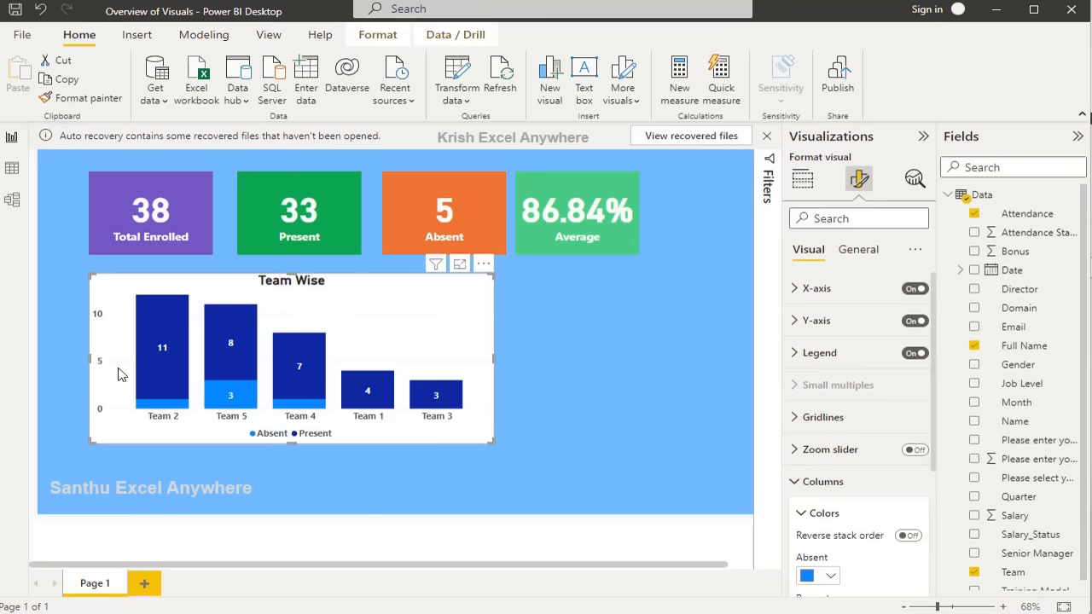
pyautogui.scroll(-3, 887, 443)
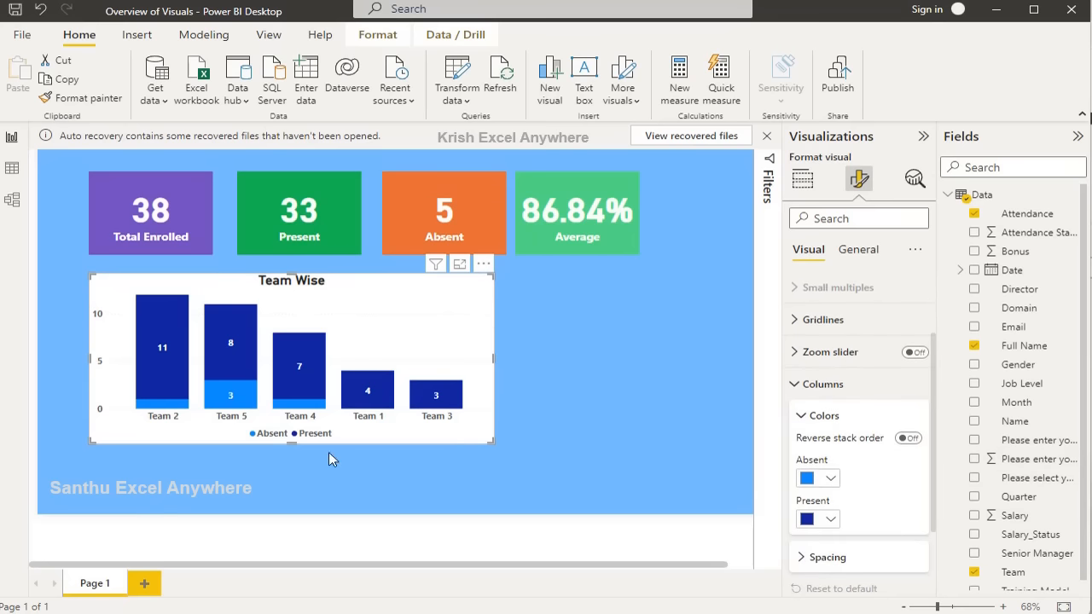
pyautogui.click(835, 480)
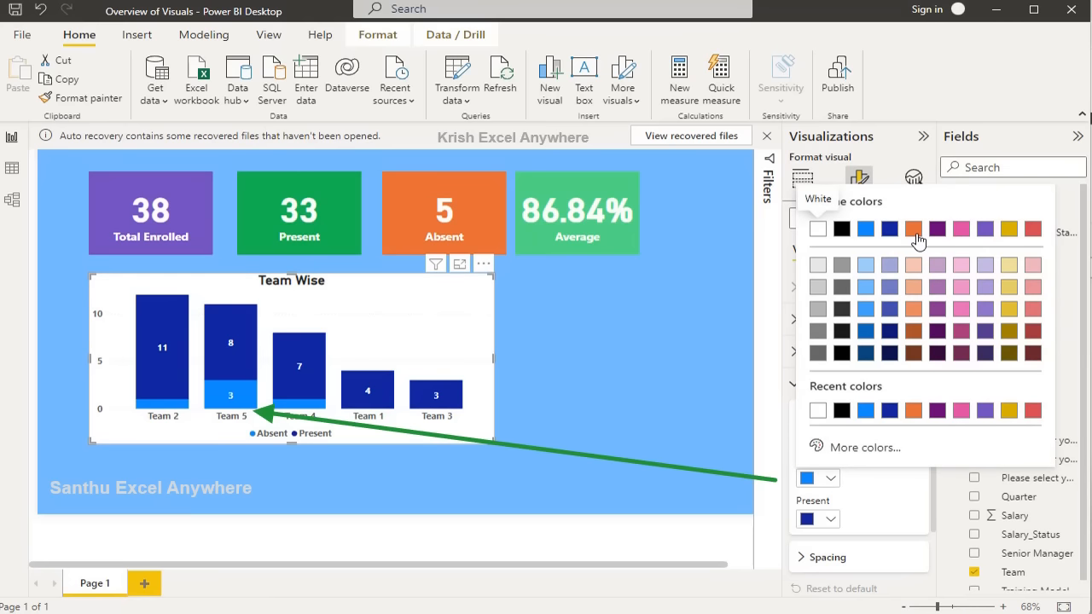
pyautogui.click(915, 235)
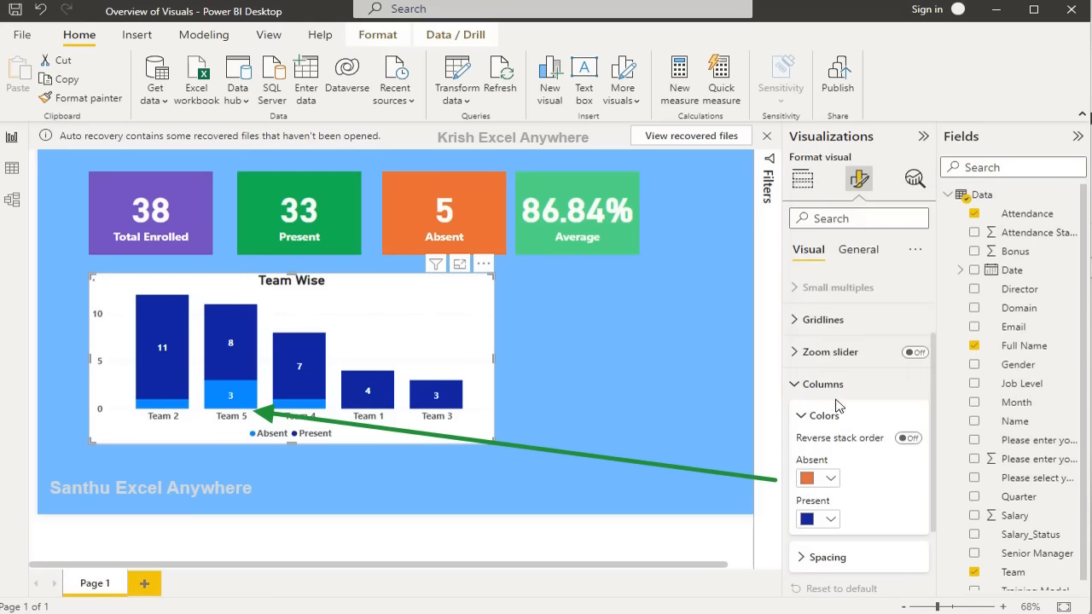
# Set the chart's Present columns to a custom dark green, #119329.
pyautogui.click(832, 521)
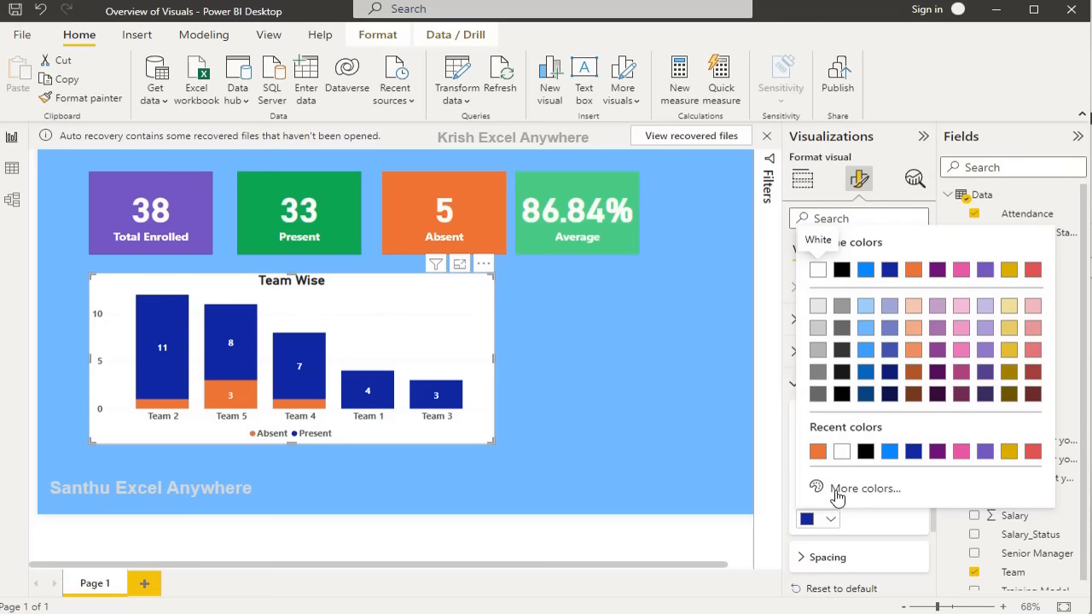
pyautogui.click(860, 492)
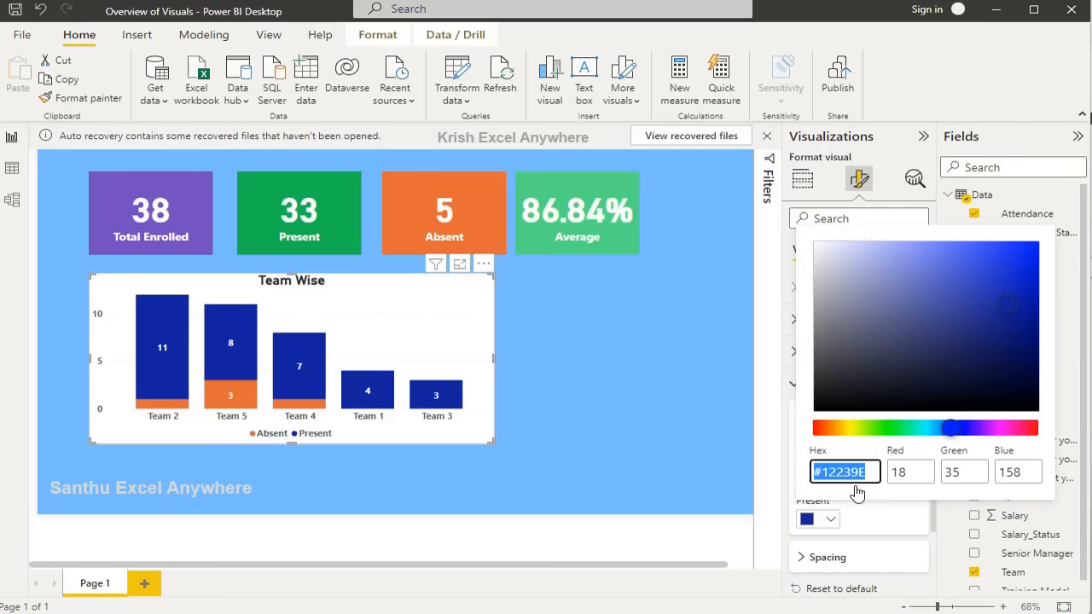
pyautogui.click(909, 429)
pyautogui.moveTo(910, 429); pyautogui.dragTo(893, 429)
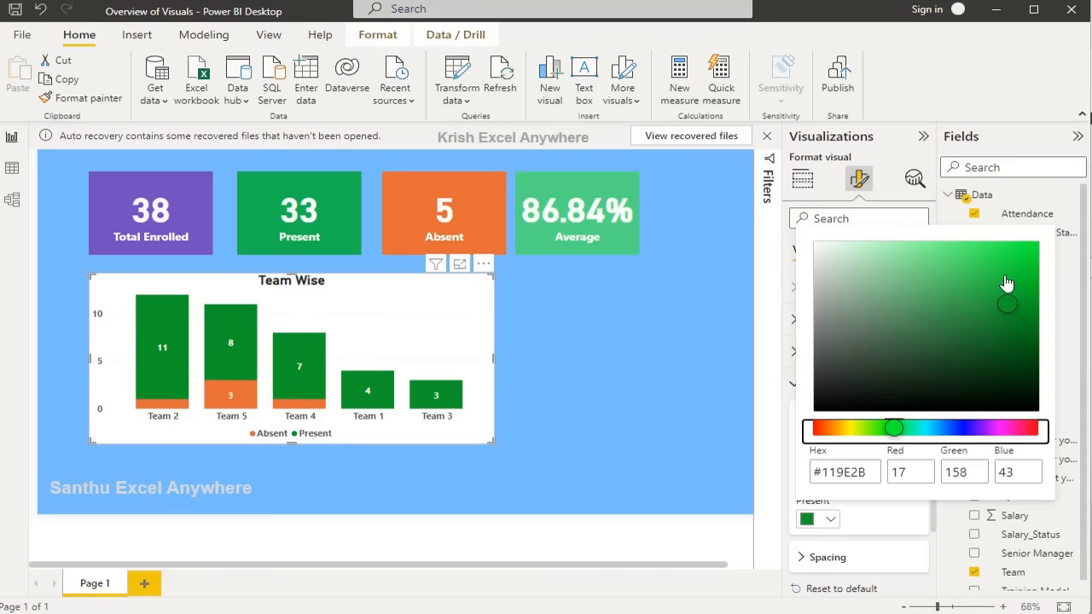
pyautogui.click(1007, 315)
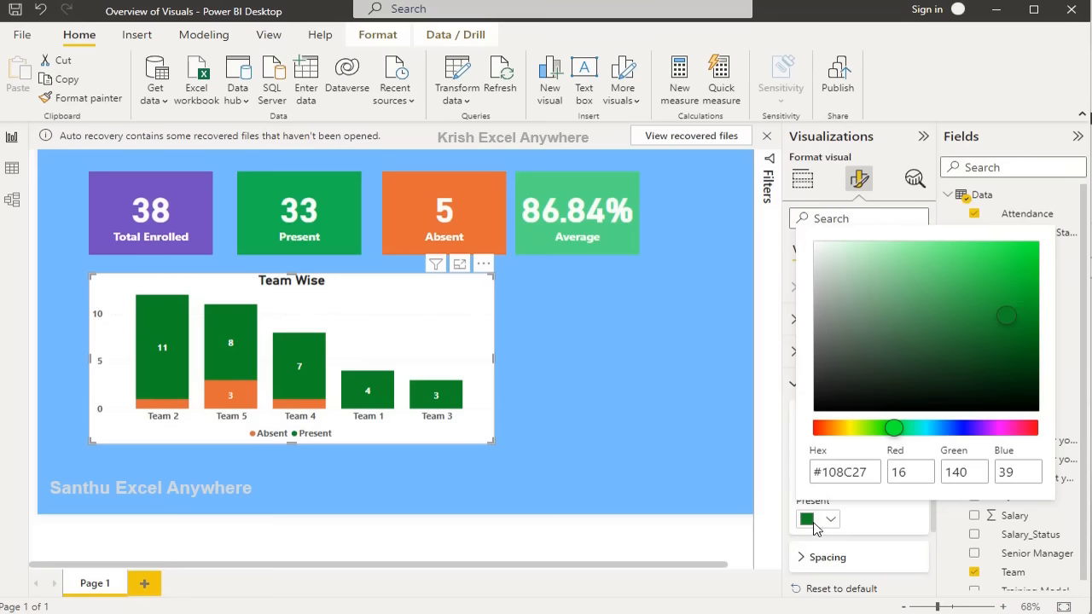
pyautogui.click(1006, 311)
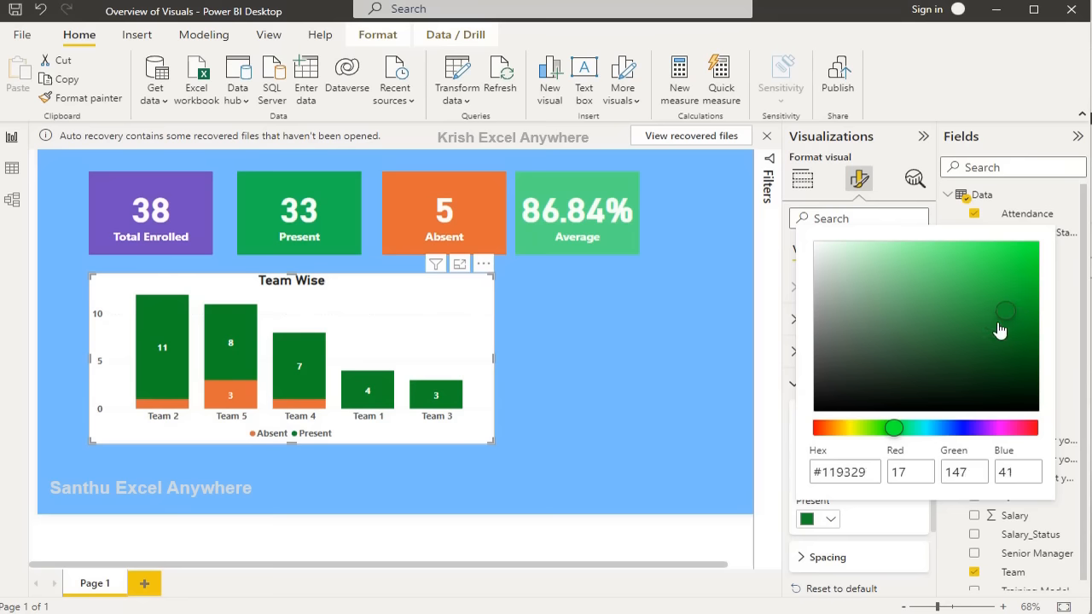
# Sort the Team Wise chart's axis by Team in ascending order.
pyautogui.click(766, 475)
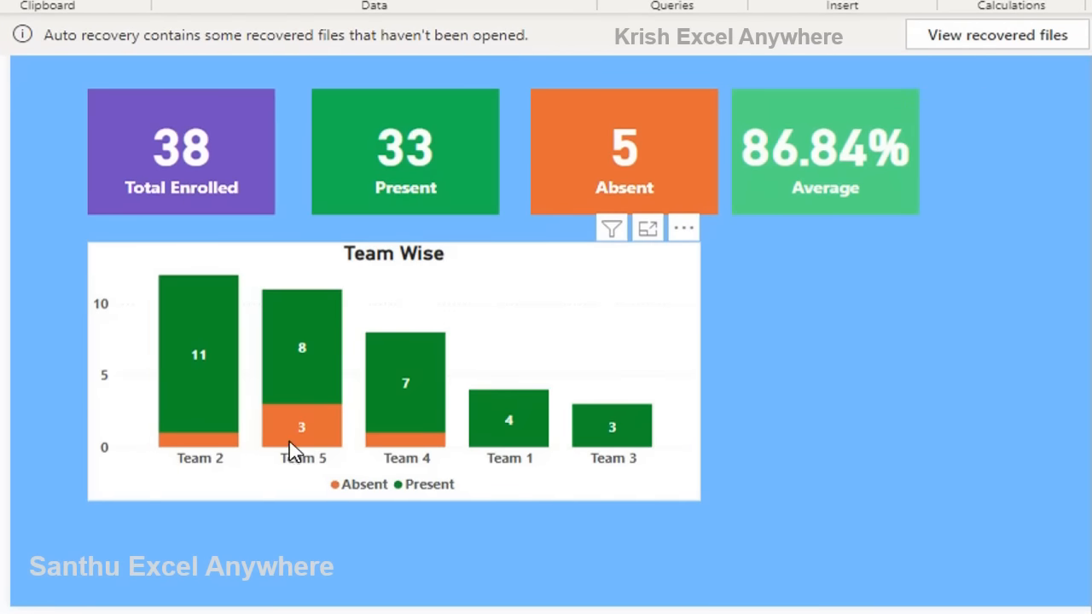
pyautogui.click(685, 229)
pyautogui.moveTo(810, 378)
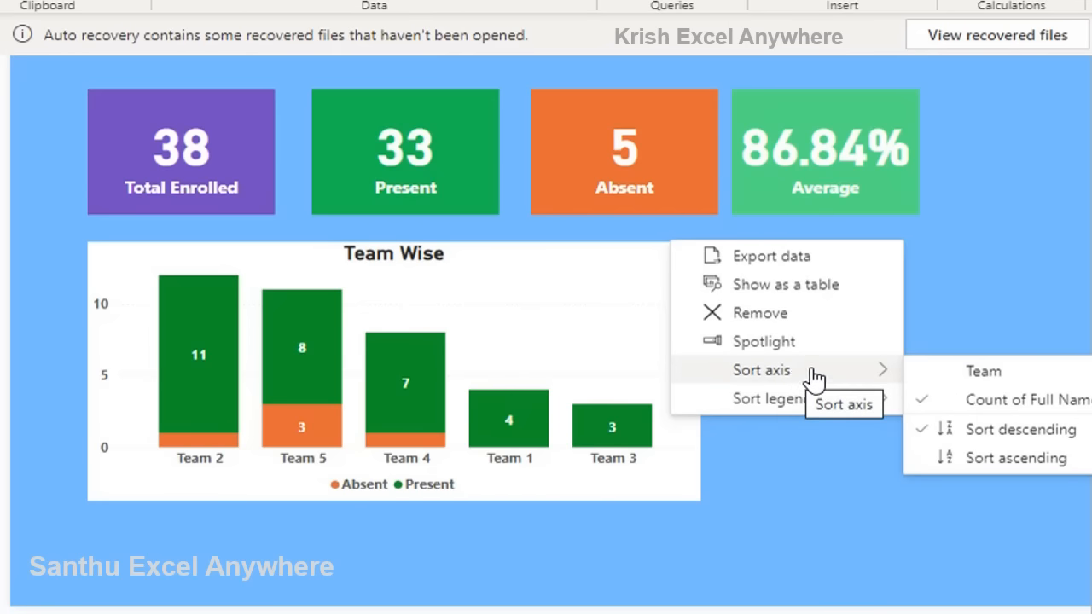
pyautogui.click(990, 372)
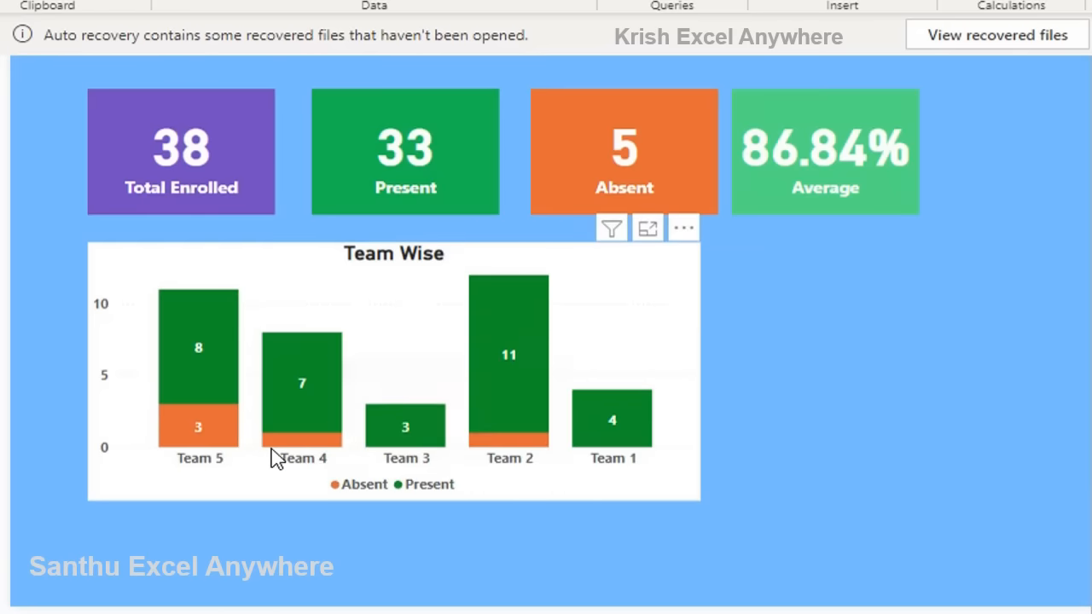
pyautogui.click(684, 235)
pyautogui.moveTo(756, 375)
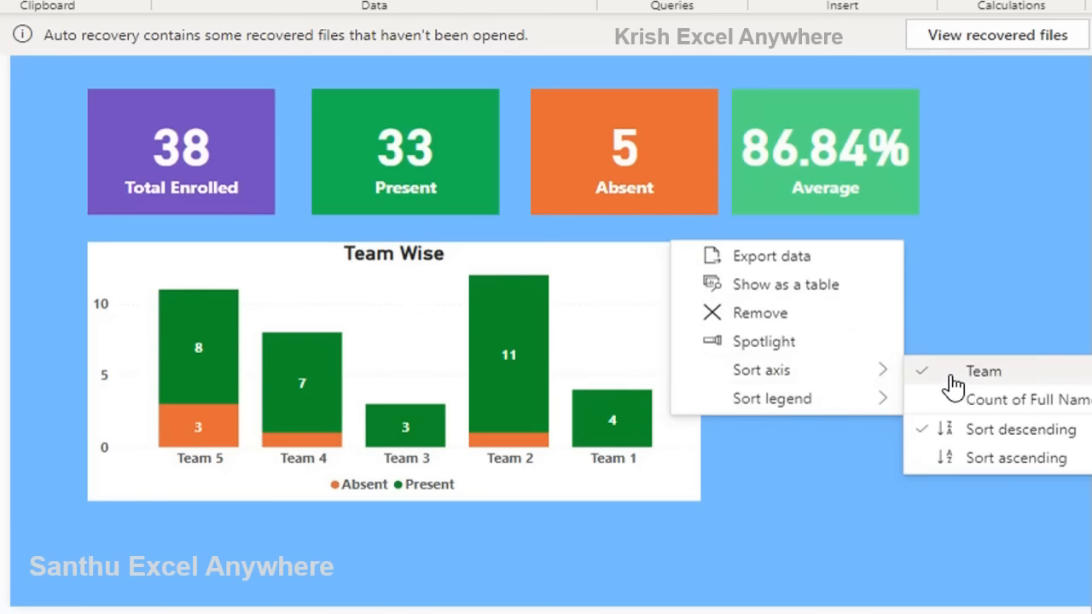
pyautogui.click(997, 465)
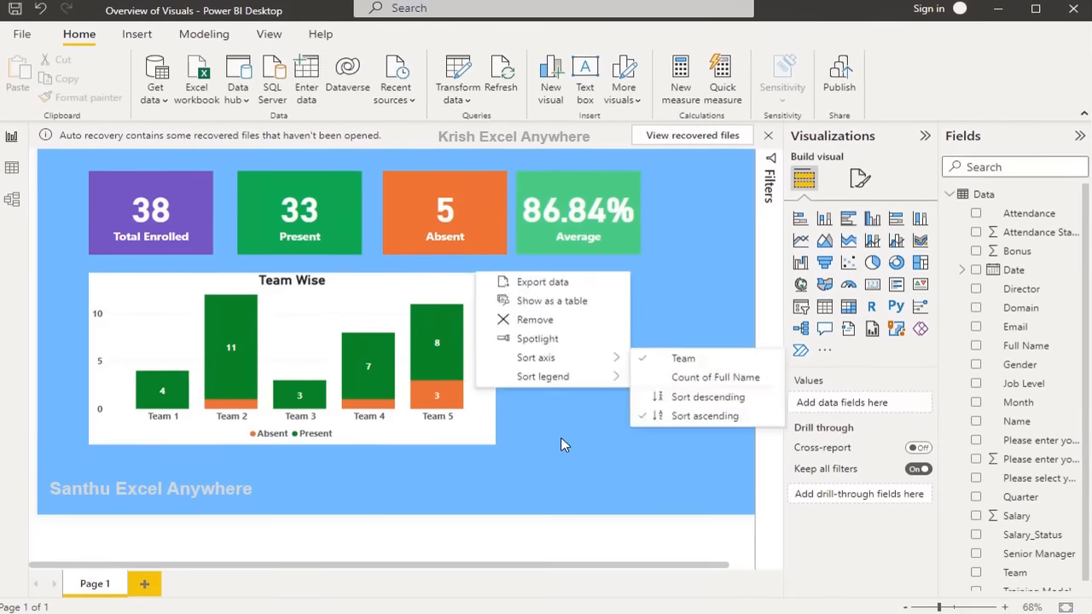
pyautogui.click(559, 438)
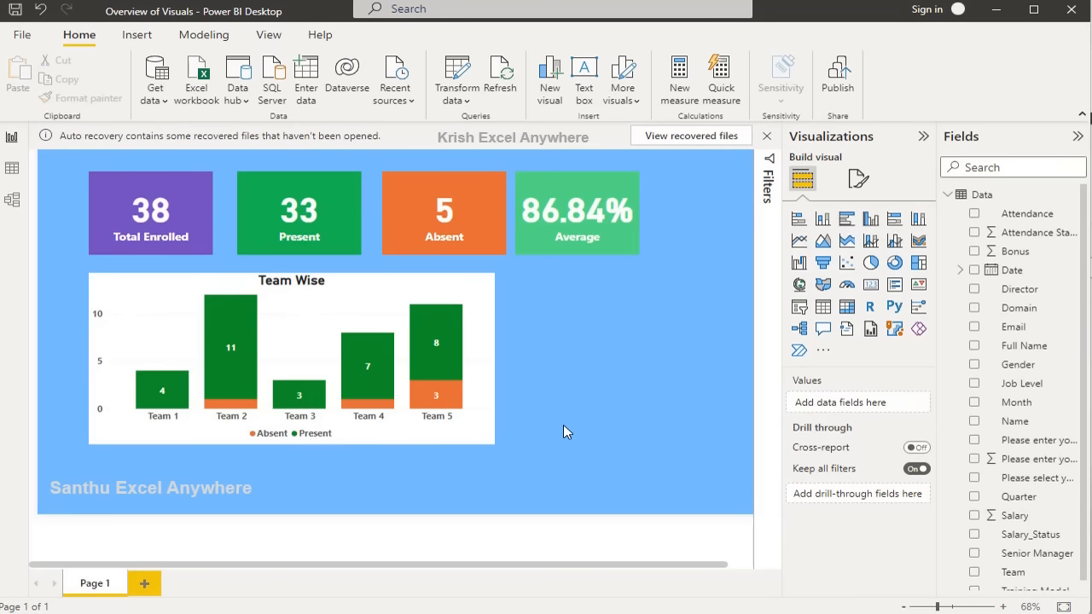
# Shrink the Team Wise chart and paste a copy of it beside the original.
pyautogui.click(106, 290)
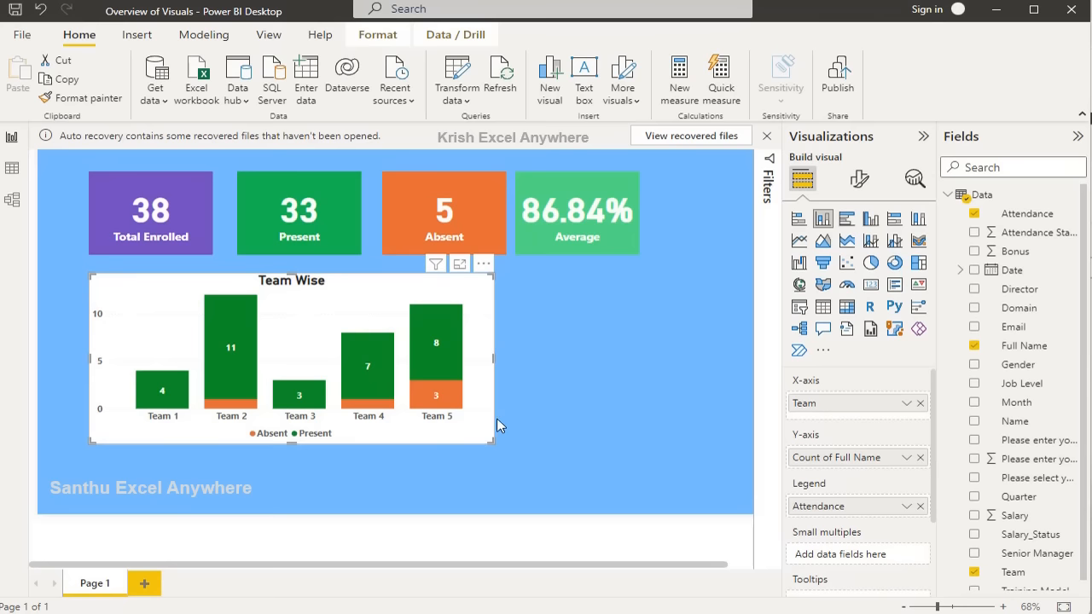
pyautogui.moveTo(427, 424); pyautogui.dragTo(417, 432)
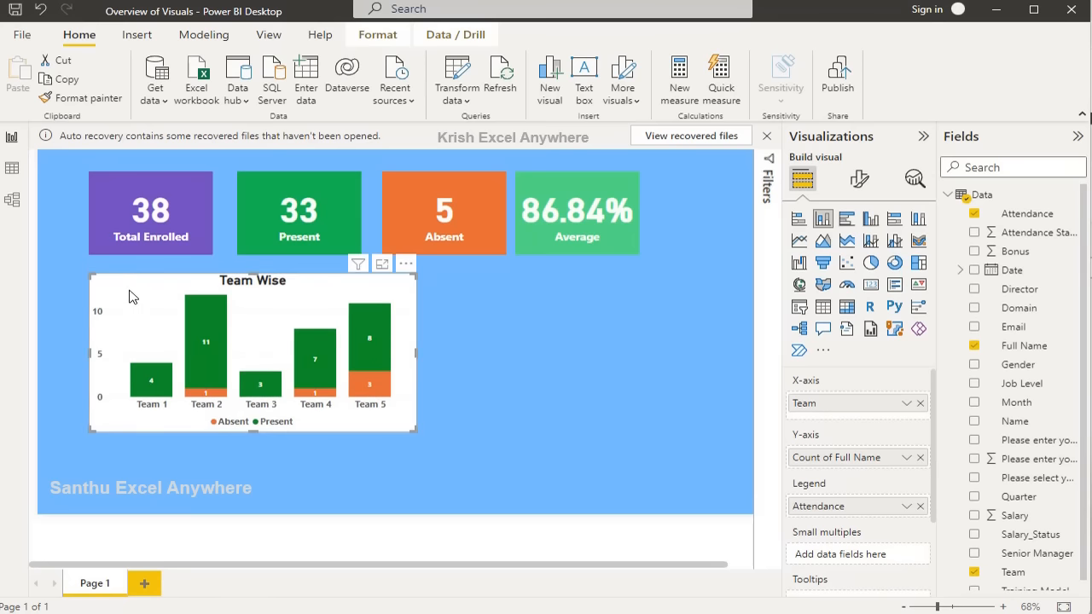
pyautogui.click(522, 348)
pyautogui.hotkey('ctrl', 'v')
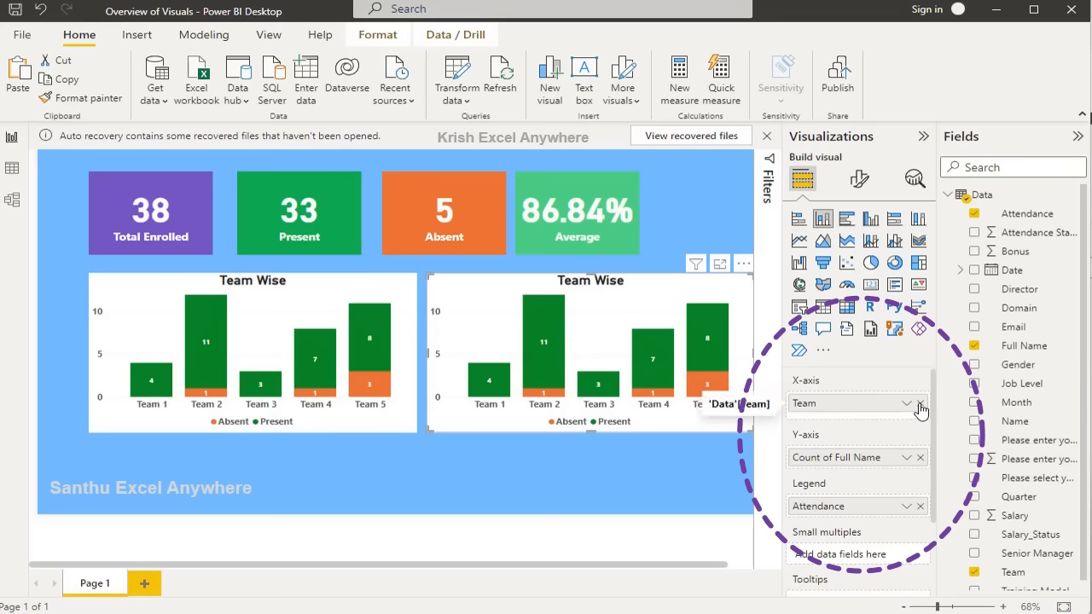
# Replace the copied chart's X-axis field Team with Senior Manager.
pyautogui.click(920, 403)
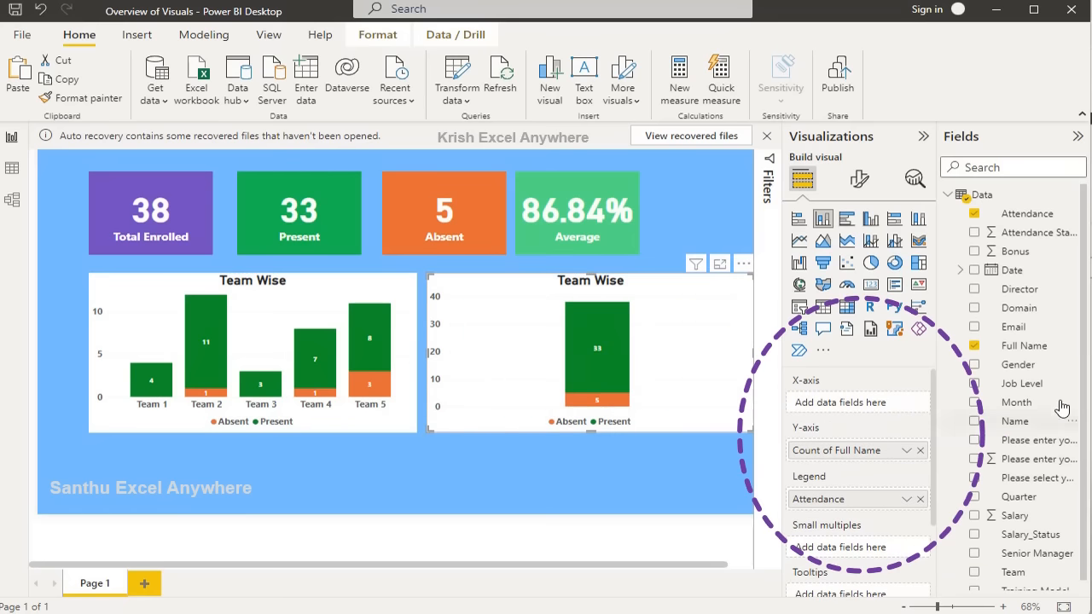
pyautogui.scroll(-1, 1040, 460)
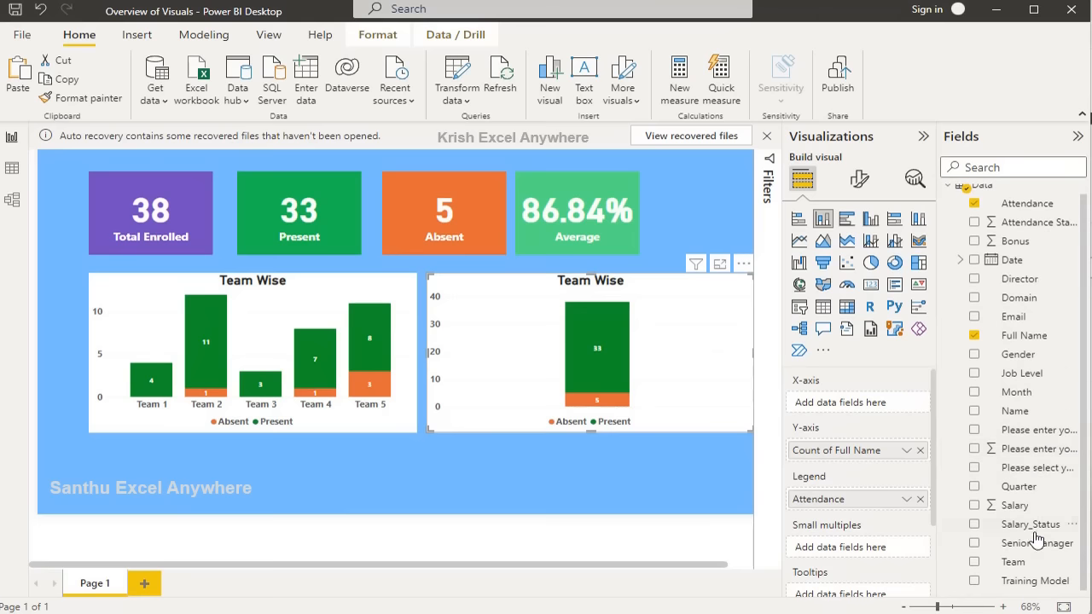
pyautogui.moveTo(1034, 543); pyautogui.dragTo(858, 407)
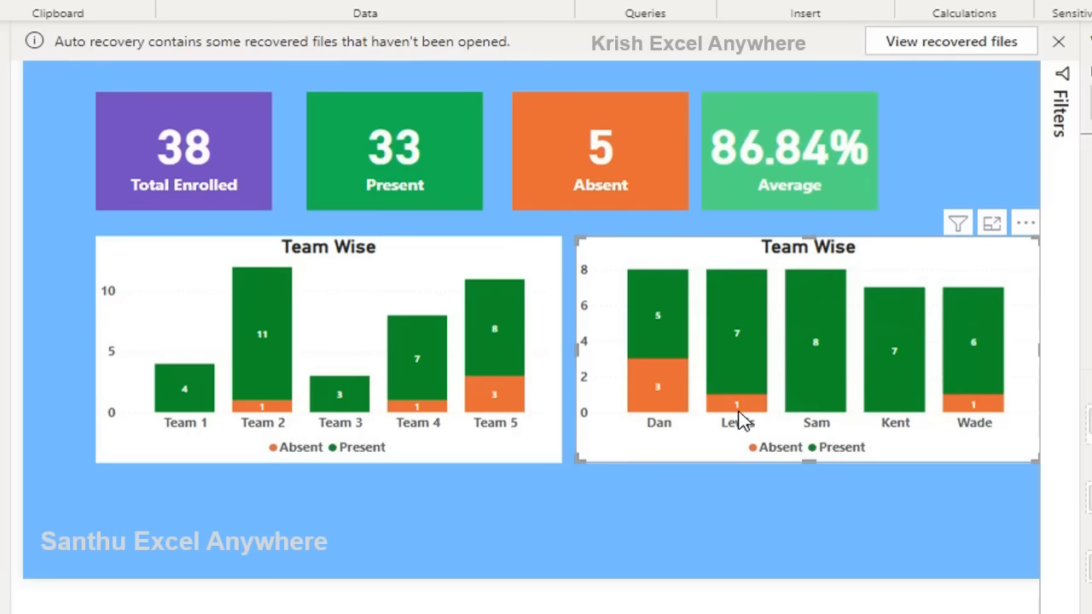
pyautogui.moveTo(737, 408)
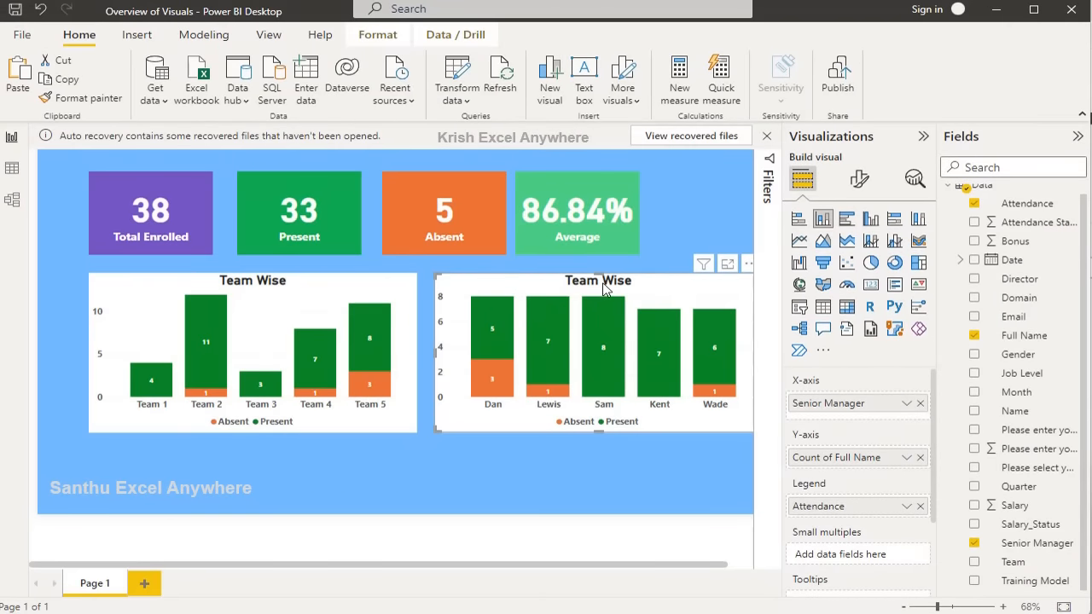
# Change the copied chart's title text to Manager Wise.
pyautogui.click(862, 181)
pyautogui.click(855, 249)
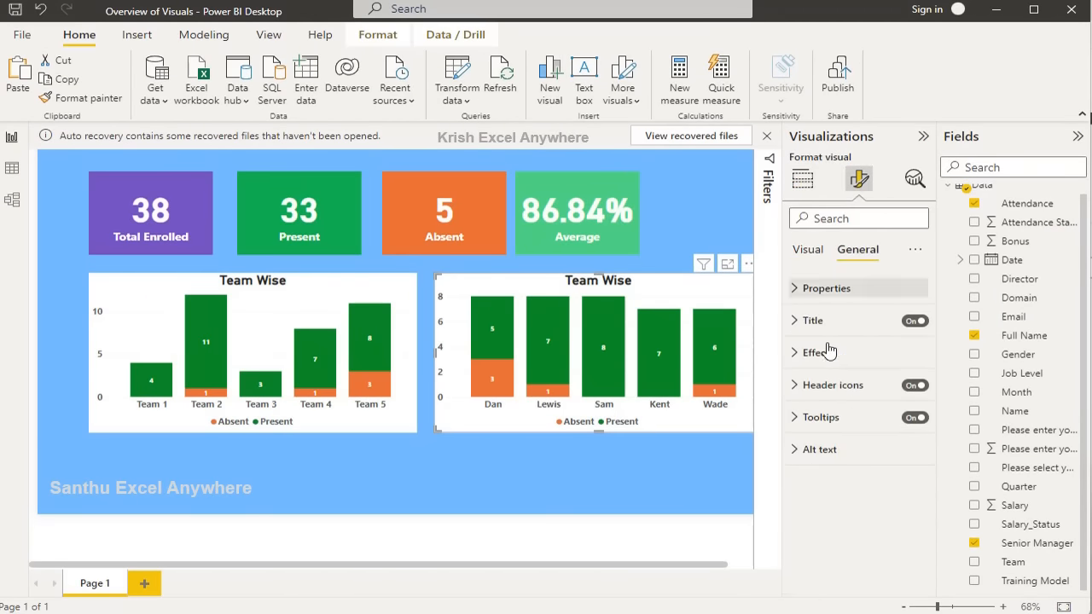
pyautogui.click(793, 323)
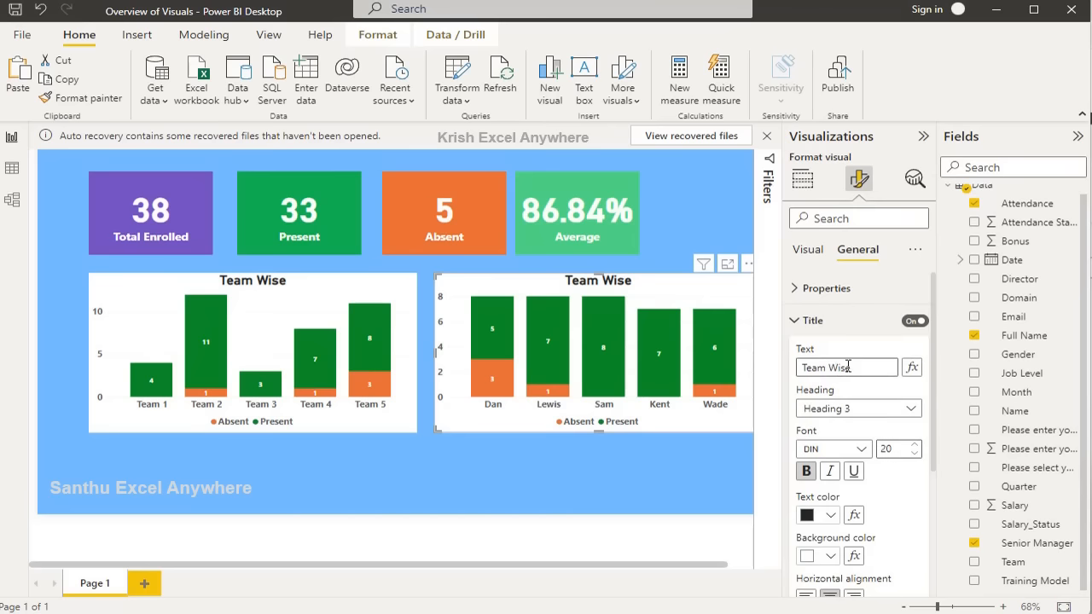
pyautogui.doubleClick(816, 369)
pyautogui.write('Manager')
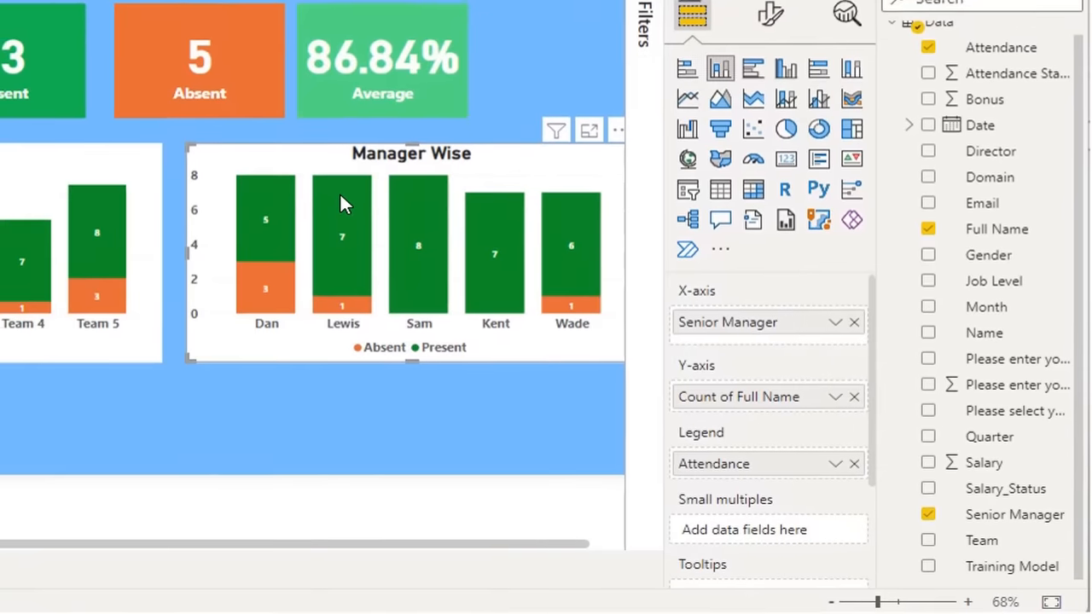
# Try the Manager Wise chart as a stacked bar chart and as a clustered bar chart, comparing how attendance is shown.
pyautogui.moveTo(547, 311)
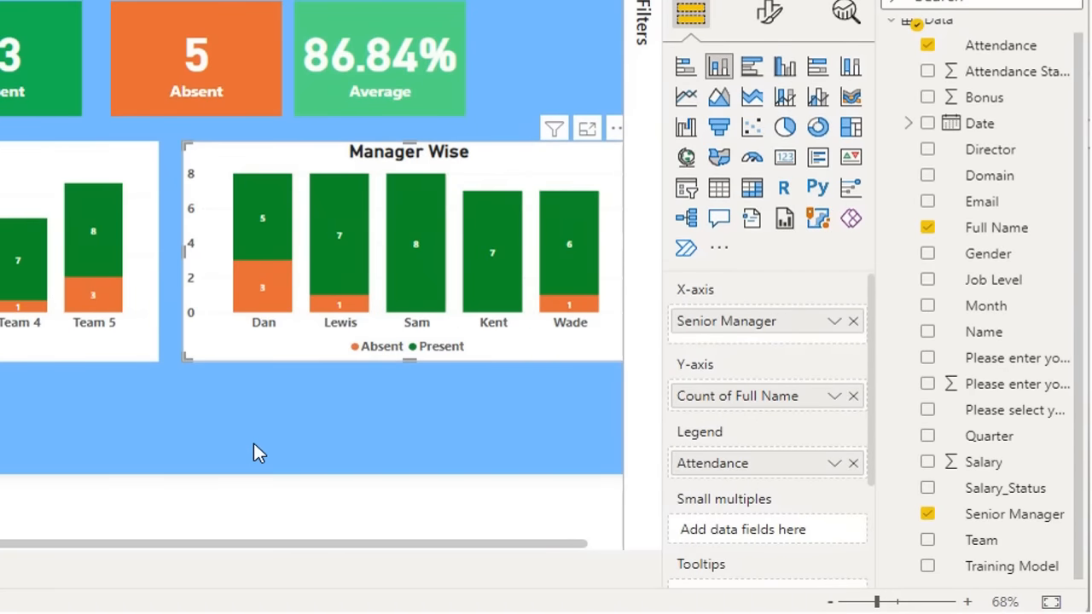
pyautogui.click(687, 72)
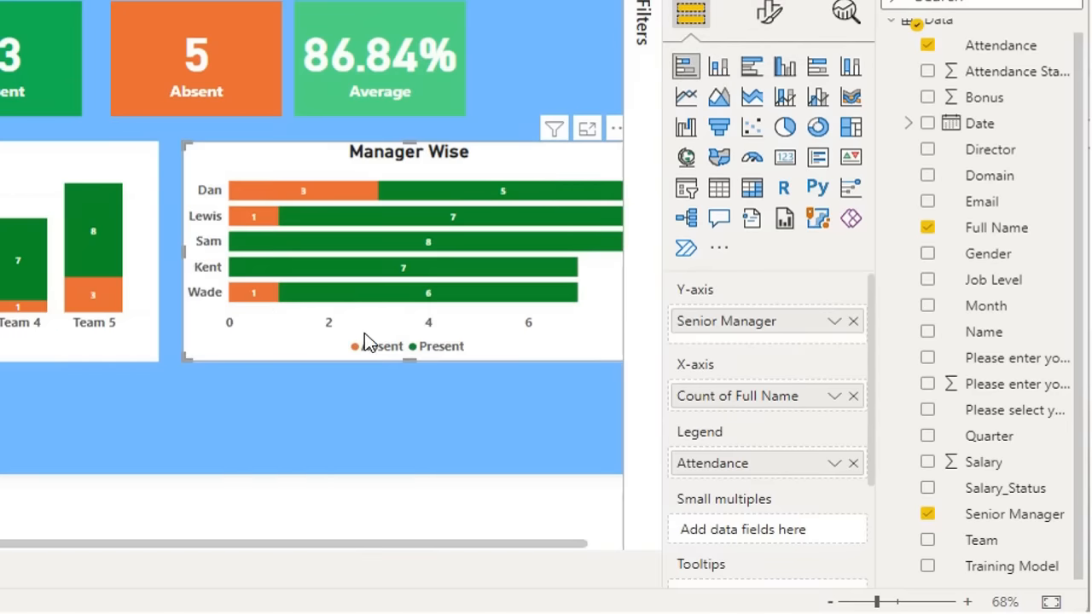
pyautogui.click(752, 69)
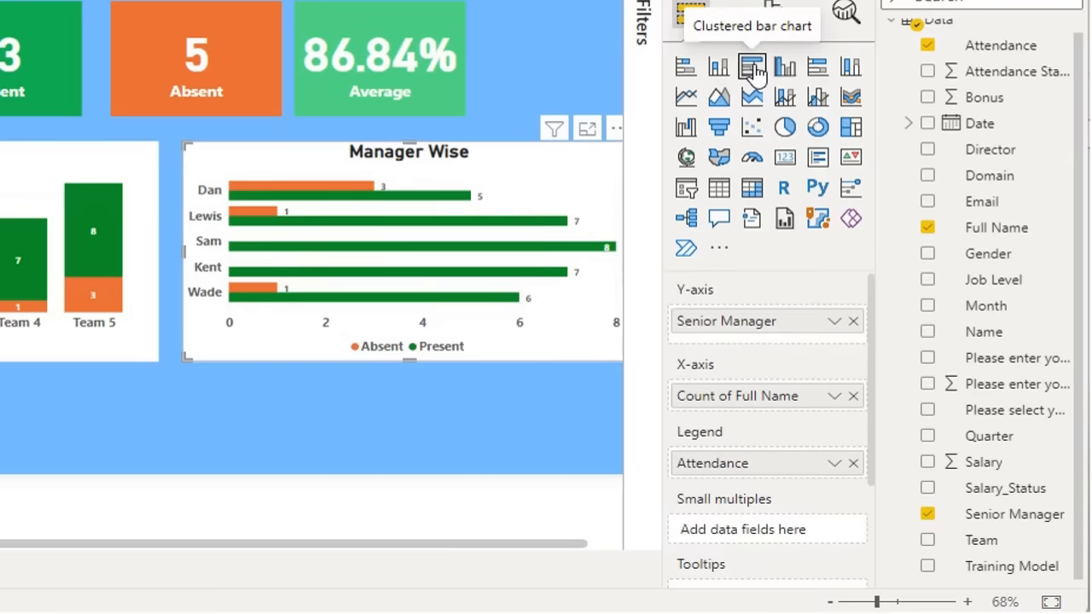
pyautogui.click(685, 67)
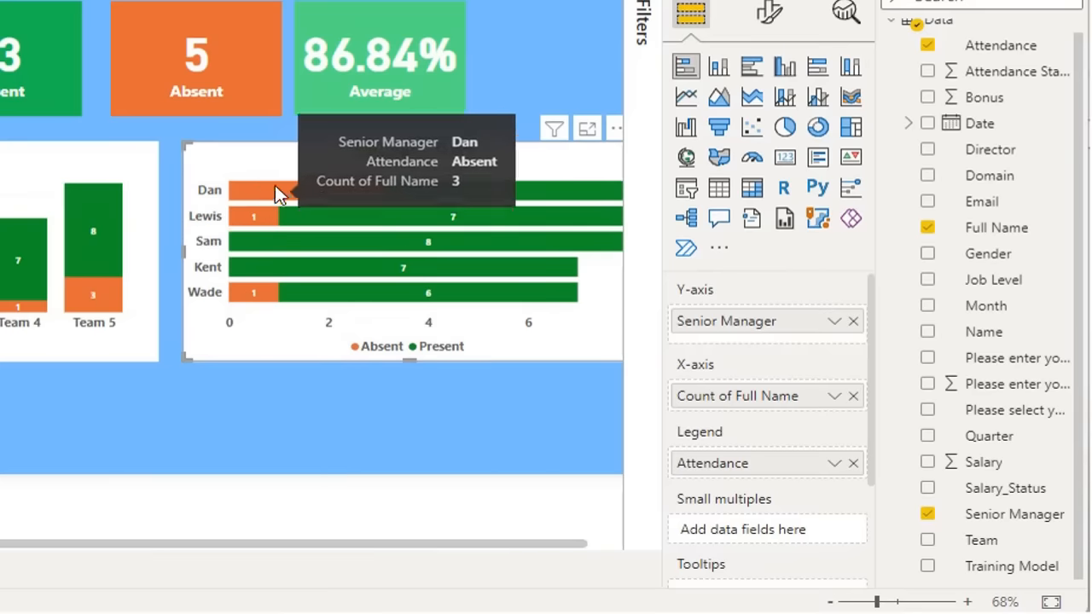
pyautogui.click(755, 73)
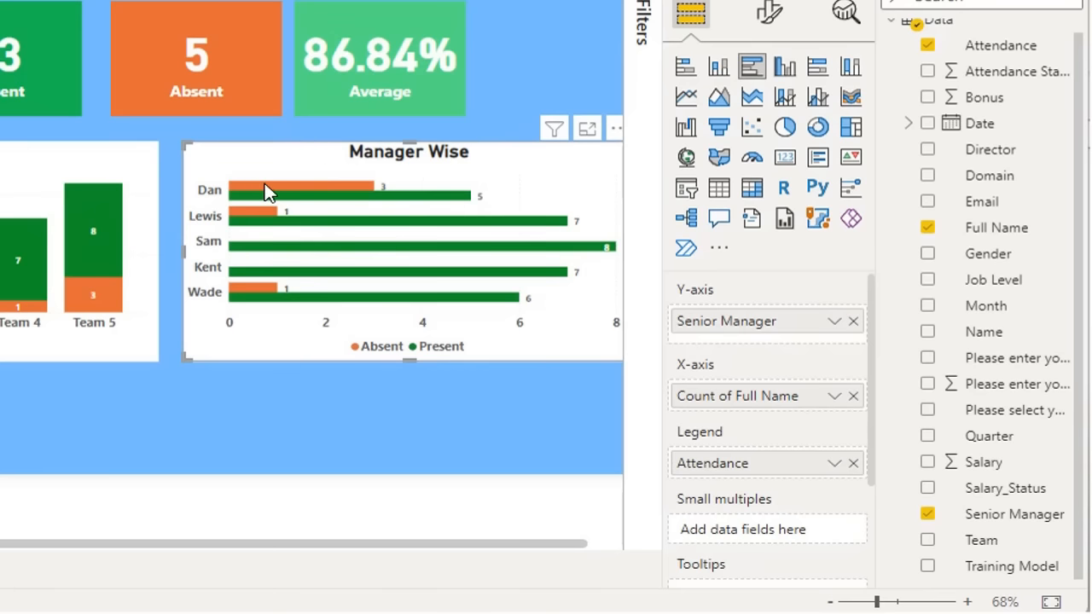
pyautogui.moveTo(329, 194)
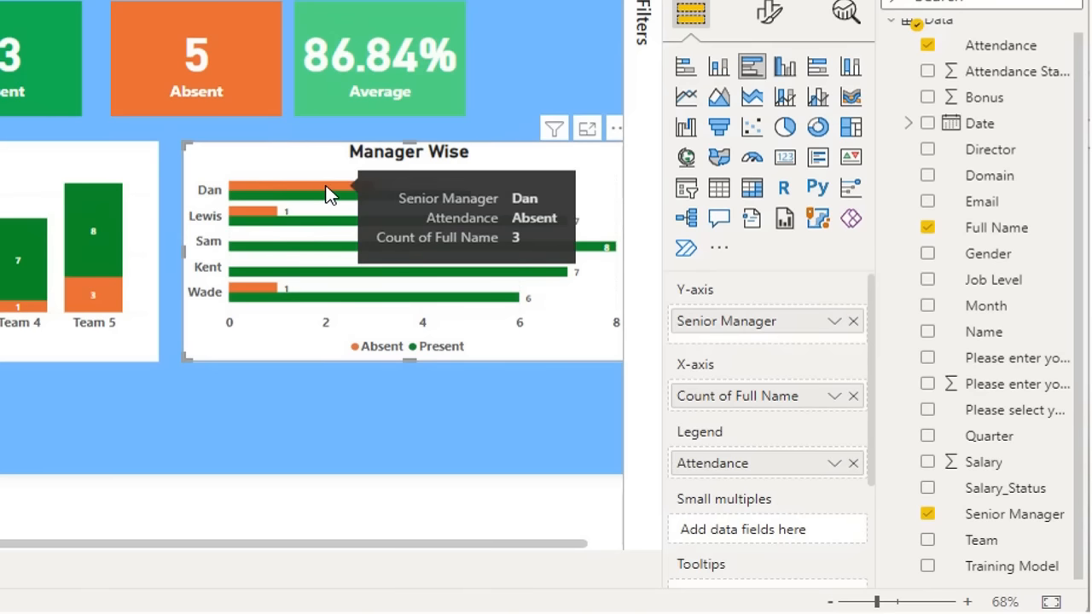
pyautogui.moveTo(288, 199)
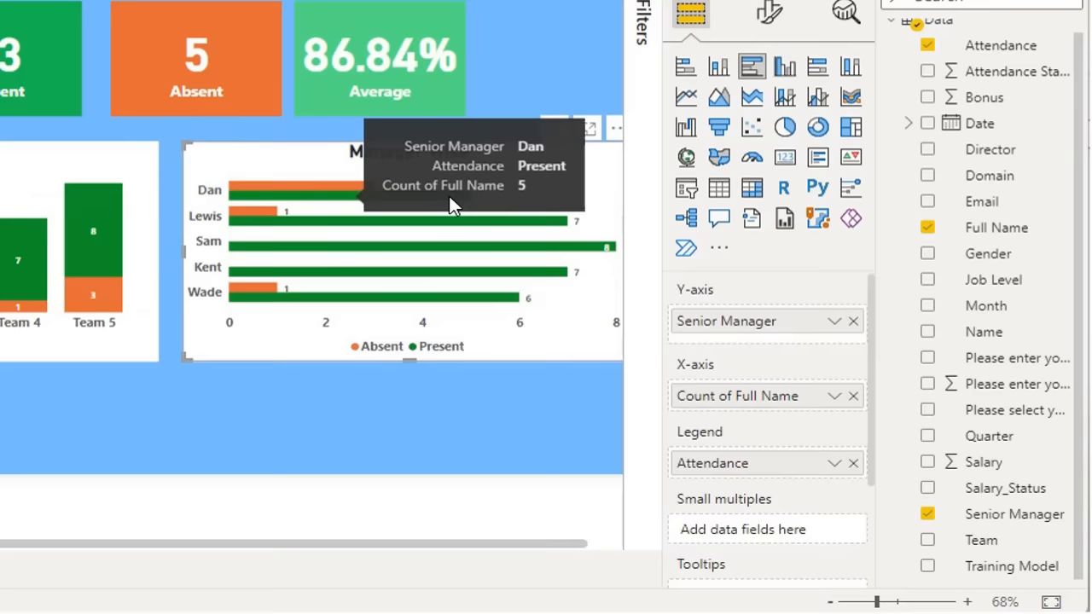
# Change the Manager Wise chart to a clustered column chart.
pyautogui.click(786, 68)
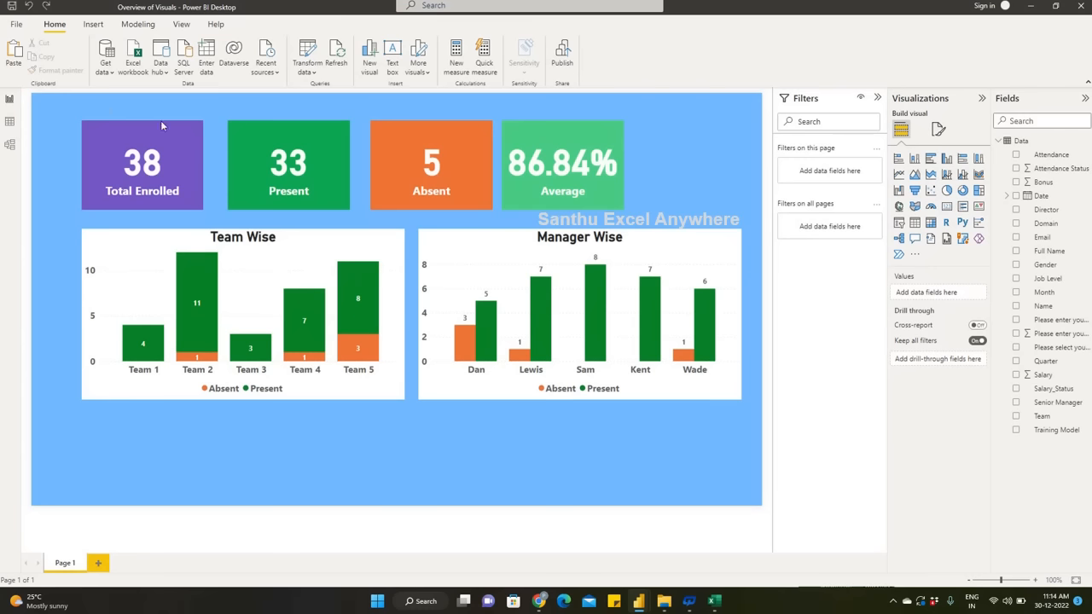
# Shrink the Total Enrolled, Present, Absent and Average cards to a matching lower height.
pyautogui.click(96, 127)
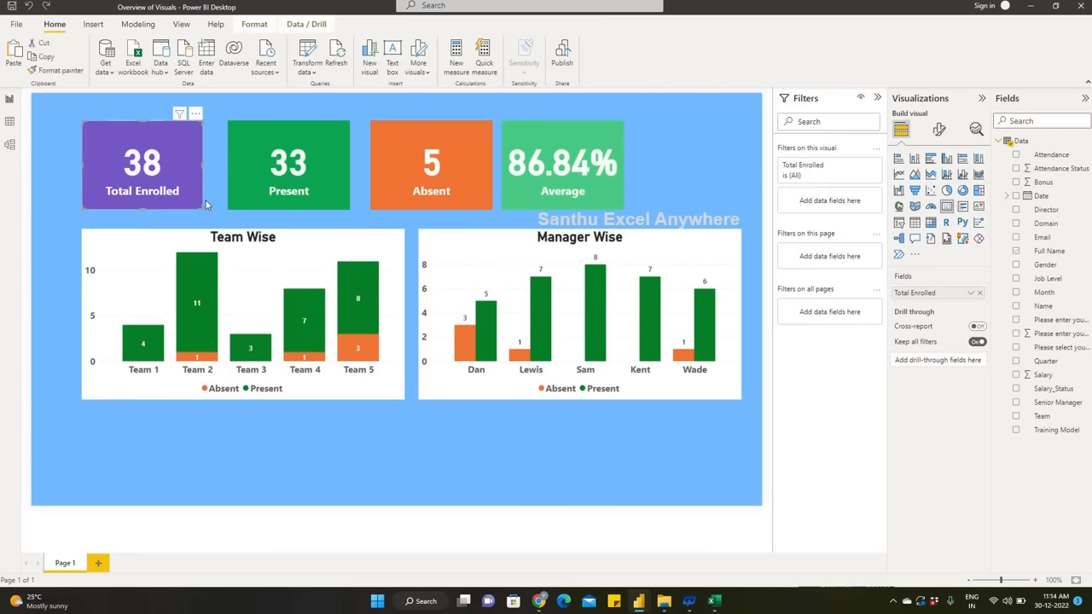
pyautogui.moveTo(202, 209); pyautogui.dragTo(188, 188)
pyautogui.click(230, 134)
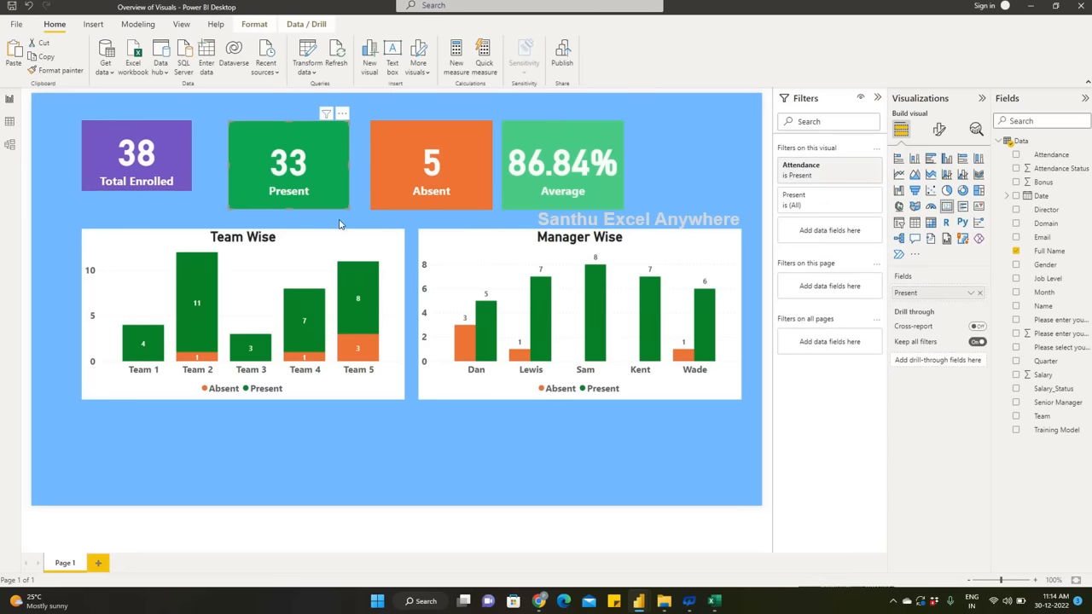
pyautogui.moveTo(345, 208); pyautogui.dragTo(332, 189)
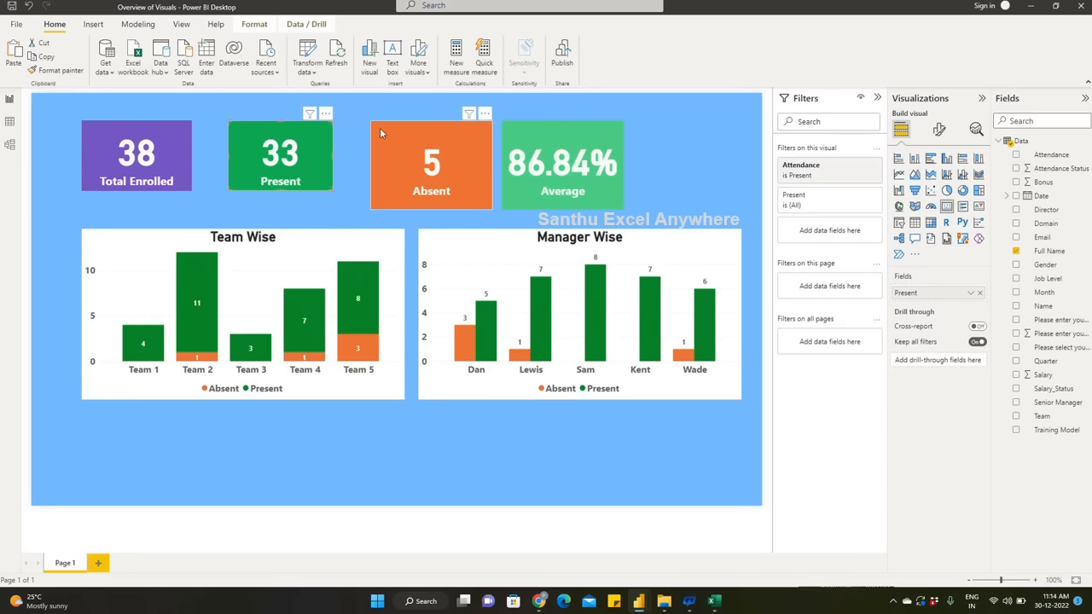
pyautogui.click(452, 166)
pyautogui.moveTo(490, 207); pyautogui.dragTo(475, 189)
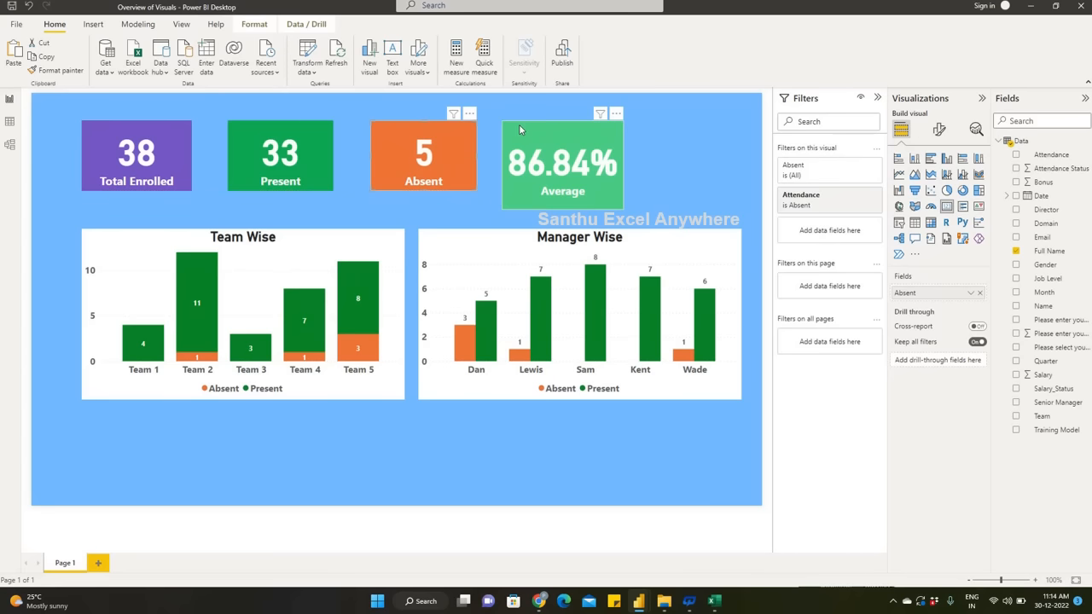
pyautogui.moveTo(604, 207); pyautogui.dragTo(614, 187)
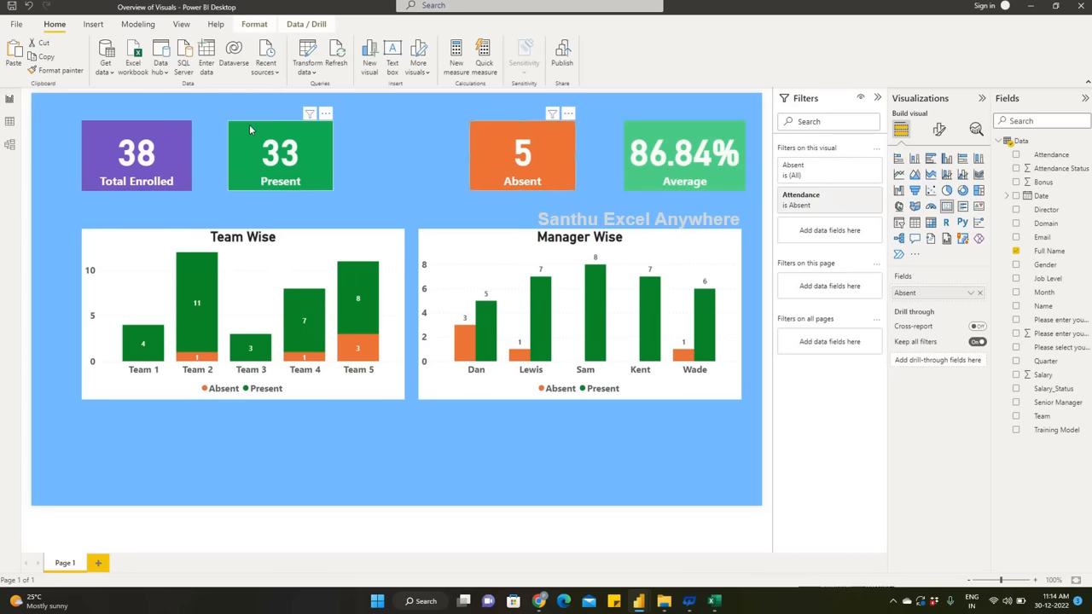
# Spread the Present, Absent and Average cards evenly across the page in line with the Total Enrolled card.
pyautogui.moveTo(247, 129); pyautogui.dragTo(291, 130)
pyautogui.moveTo(486, 136); pyautogui.dragTo(467, 136)
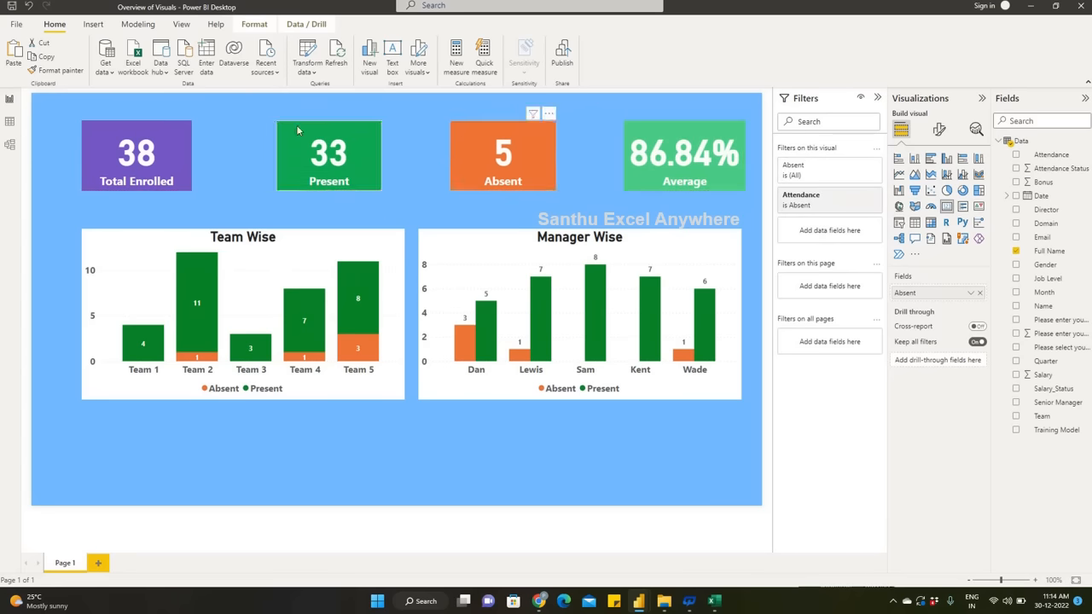
pyautogui.moveTo(300, 129); pyautogui.dragTo(292, 130)
pyautogui.click(302, 217)
# Move the Team Wise and Manager Wise charts up just beneath the cards and reduce the height of both.
pyautogui.click(350, 252)
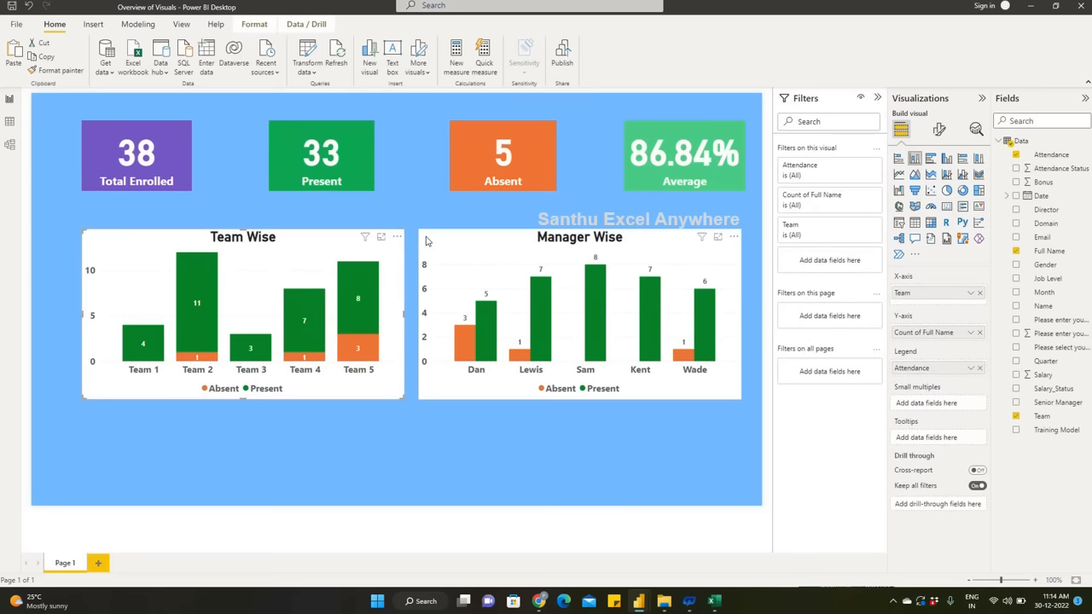
pyautogui.keyDown('ctrl'); pyautogui.click(432, 238); pyautogui.keyUp('ctrl')
pyautogui.moveTo(433, 238); pyautogui.dragTo(437, 214)
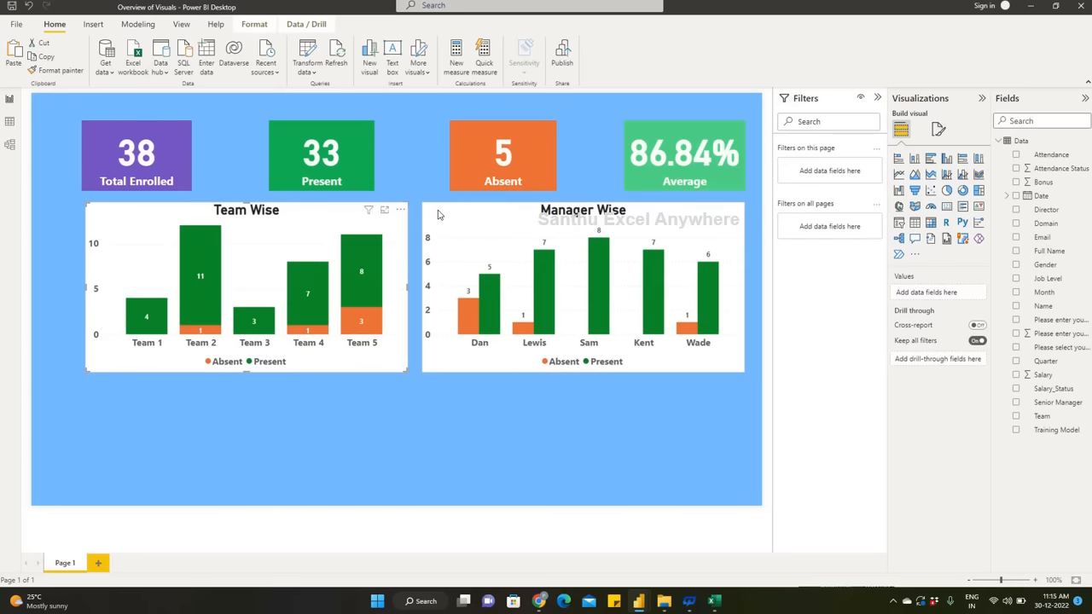
pyautogui.moveTo(745, 373); pyautogui.dragTo(742, 346)
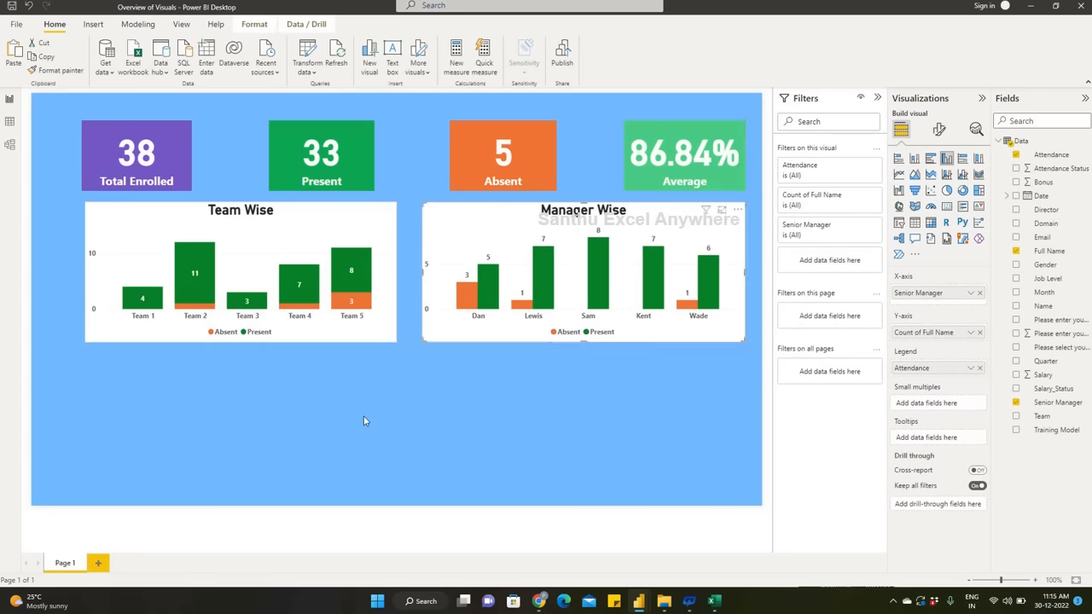
pyautogui.click(181, 447)
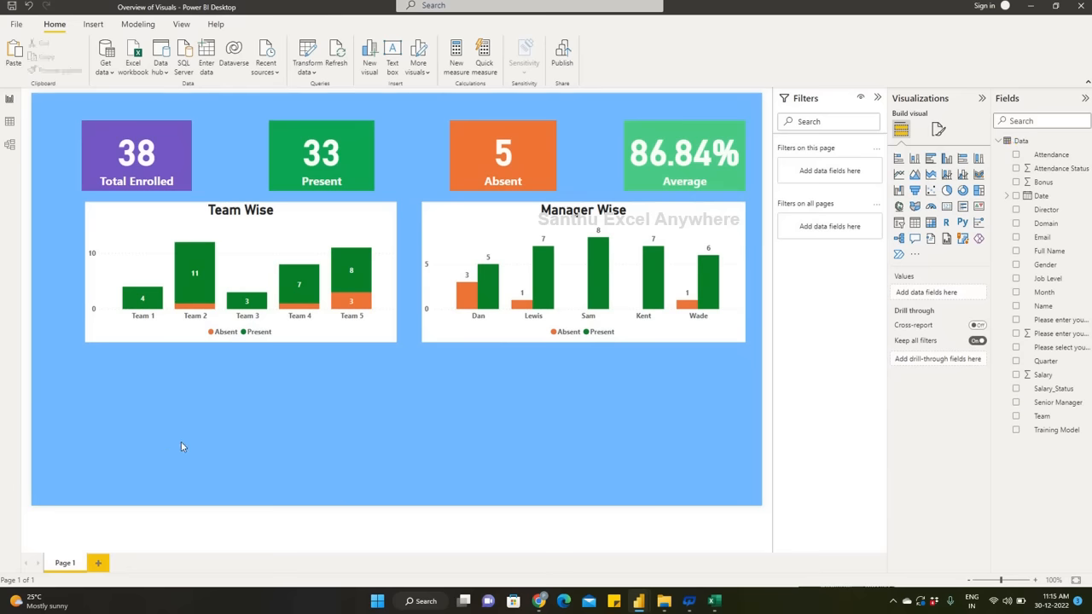
# Narrow the Team Wise and Manager Wise charts from their left edges and shift Team Wise right, closer to Manager Wise.
pyautogui.click(141, 331)
pyautogui.keyDown('ctrl'); pyautogui.click(441, 330); pyautogui.keyUp('ctrl')
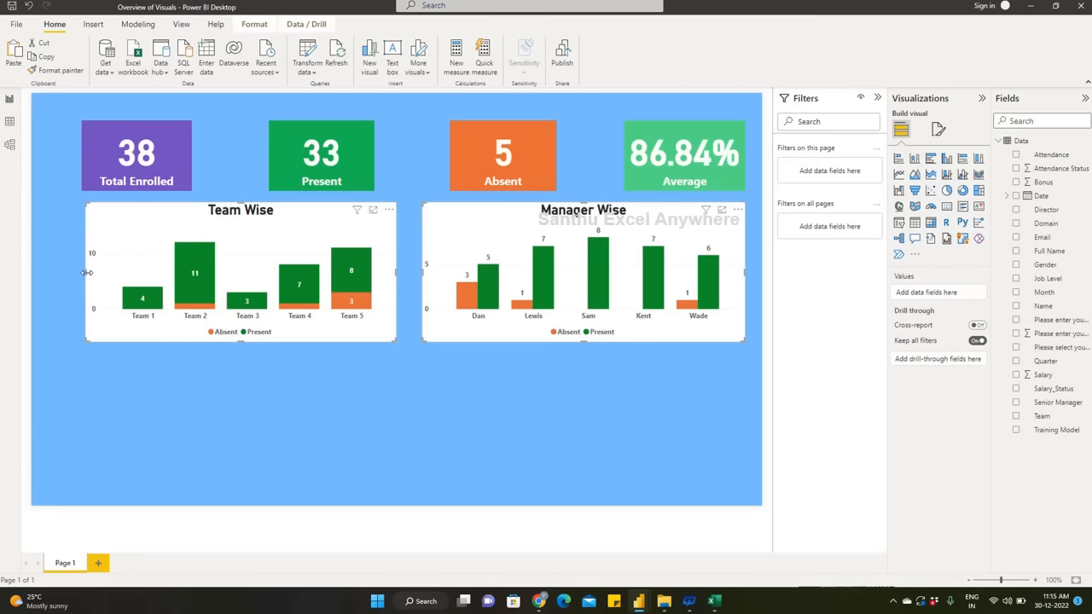
pyautogui.moveTo(86, 273); pyautogui.dragTo(114, 274)
pyautogui.click(427, 247)
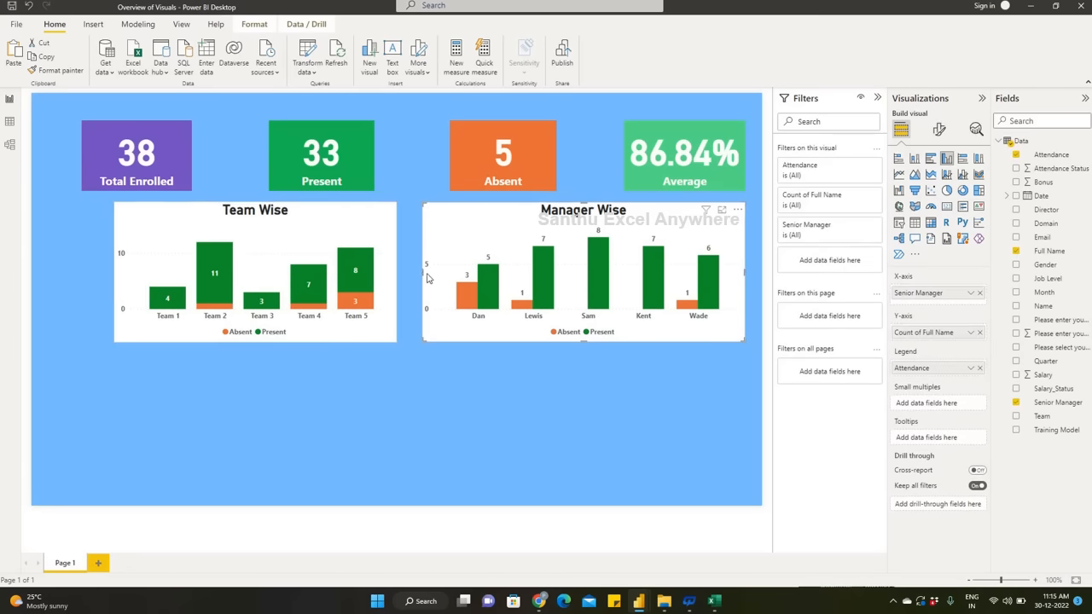
pyautogui.moveTo(426, 274); pyautogui.dragTo(459, 272)
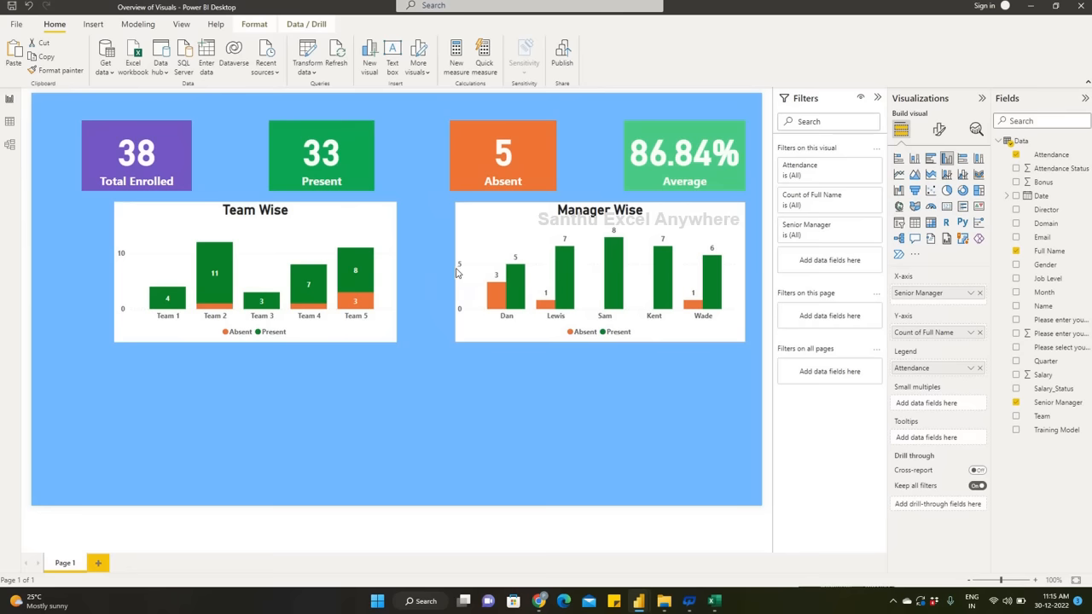
pyautogui.moveTo(126, 217); pyautogui.dragTo(164, 213)
pyautogui.click(168, 167)
# Line up the Total Enrolled card with the Team Wise chart's left edge and space the Present and Absent cards evenly before Average.
pyautogui.moveTo(458, 131); pyautogui.dragTo(497, 129)
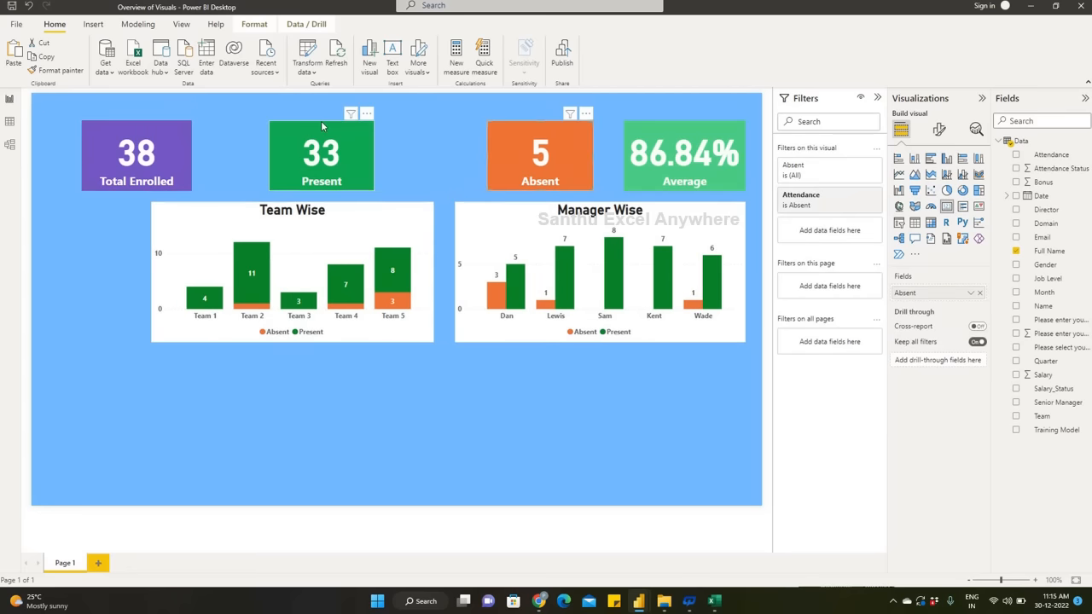
pyautogui.moveTo(284, 128); pyautogui.dragTo(363, 128)
pyautogui.moveTo(97, 130); pyautogui.dragTo(167, 130)
pyautogui.moveTo(359, 129); pyautogui.dragTo(325, 129)
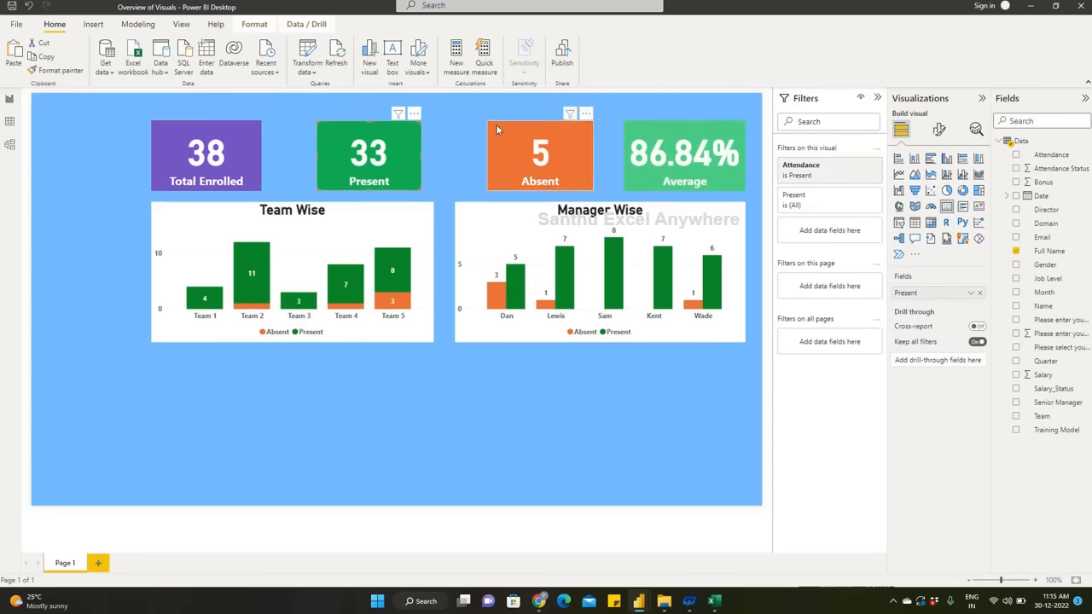
pyautogui.moveTo(502, 130); pyautogui.dragTo(479, 130)
pyautogui.moveTo(330, 129); pyautogui.dragTo(320, 129)
pyautogui.click(319, 430)
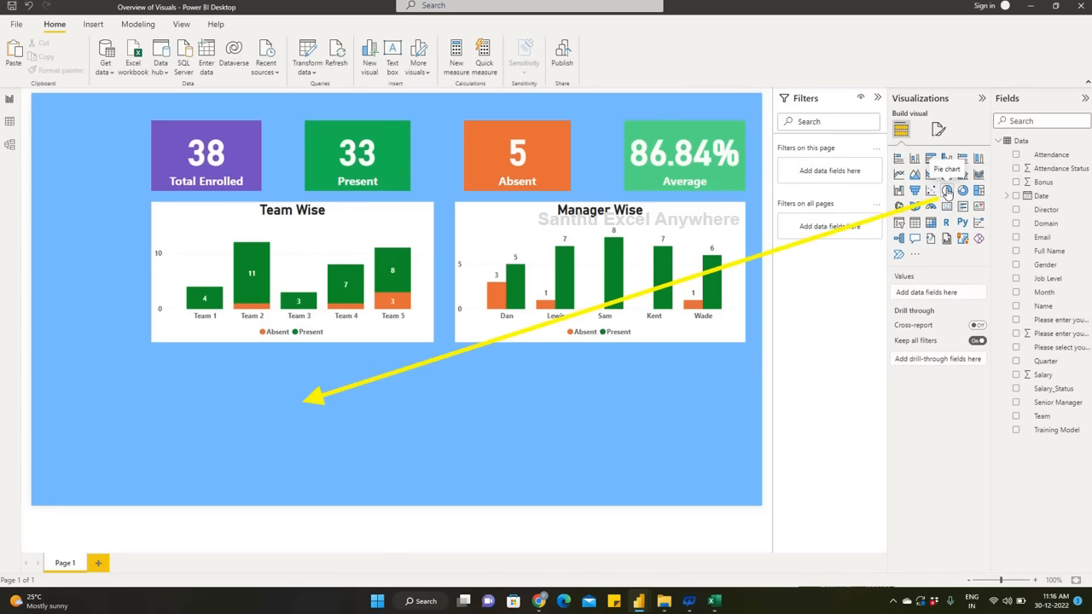
# Add a small pie chart beneath the Team Wise chart with Gender as legend and the count of Full Name as values.
pyautogui.click(947, 191)
pyautogui.moveTo(287, 504); pyautogui.dragTo(273, 482)
pyautogui.moveTo(205, 367); pyautogui.dragTo(239, 375)
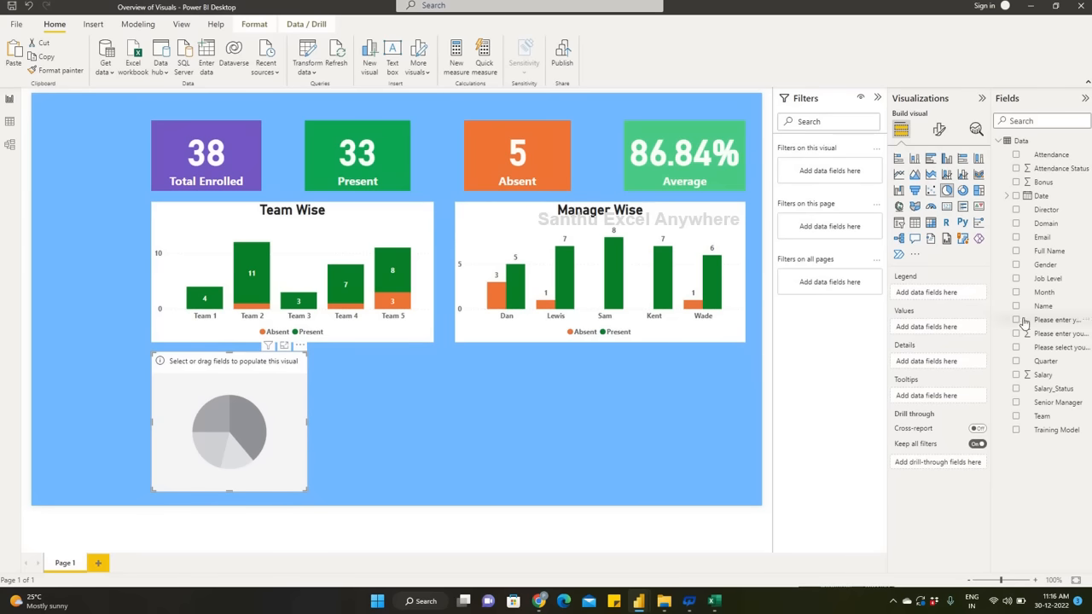
pyautogui.moveTo(1042, 270); pyautogui.dragTo(942, 297)
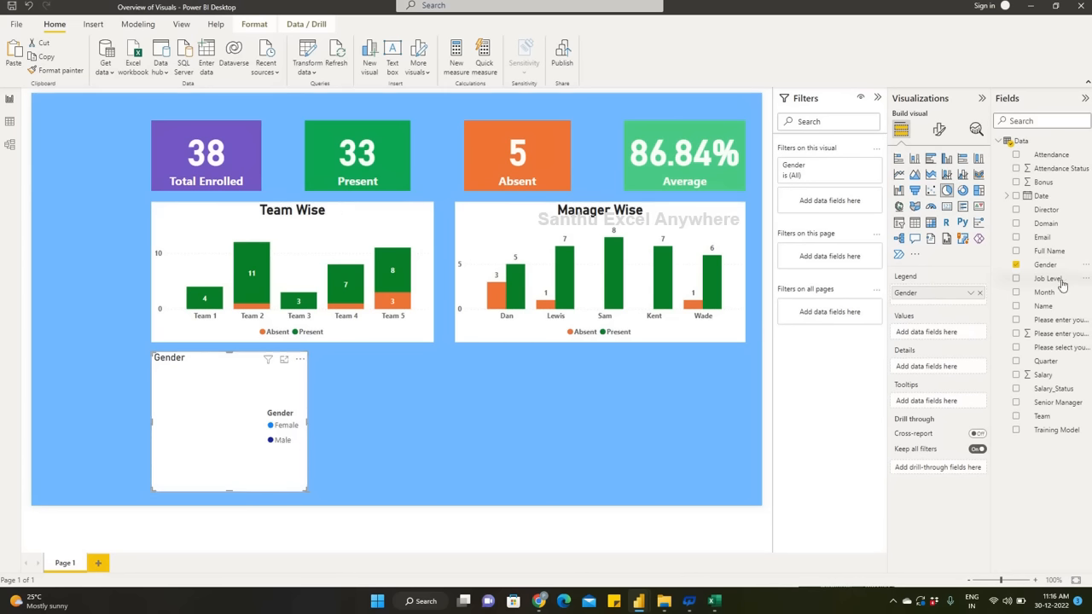
pyautogui.moveTo(1052, 253); pyautogui.dragTo(945, 331)
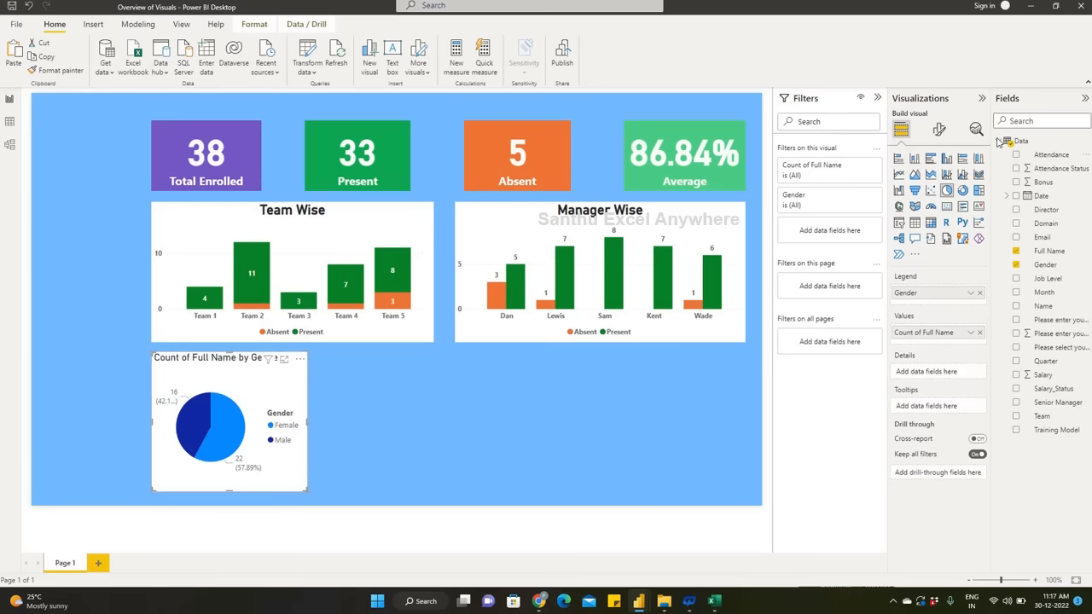
# Set the pie chart's legend position to Bottom center and turn off the legend title.
pyautogui.click(939, 132)
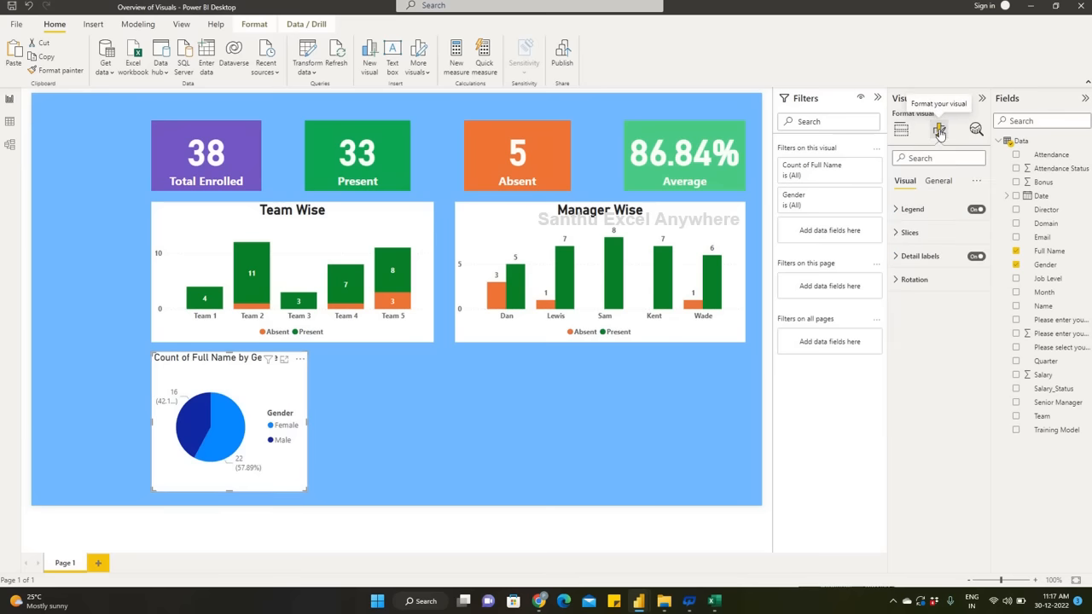
pyautogui.click(895, 210)
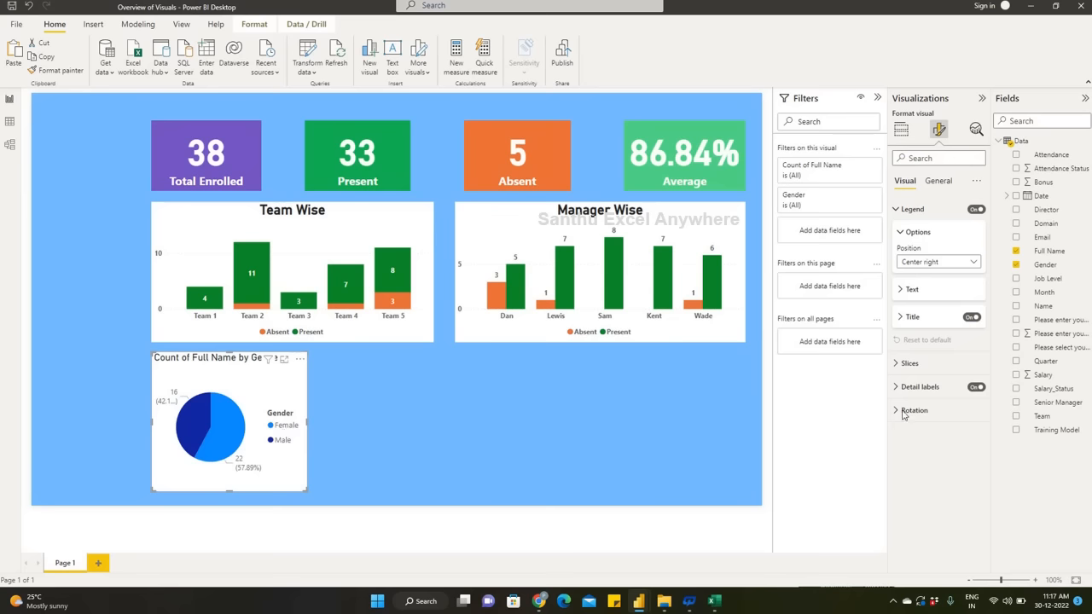
pyautogui.click(933, 264)
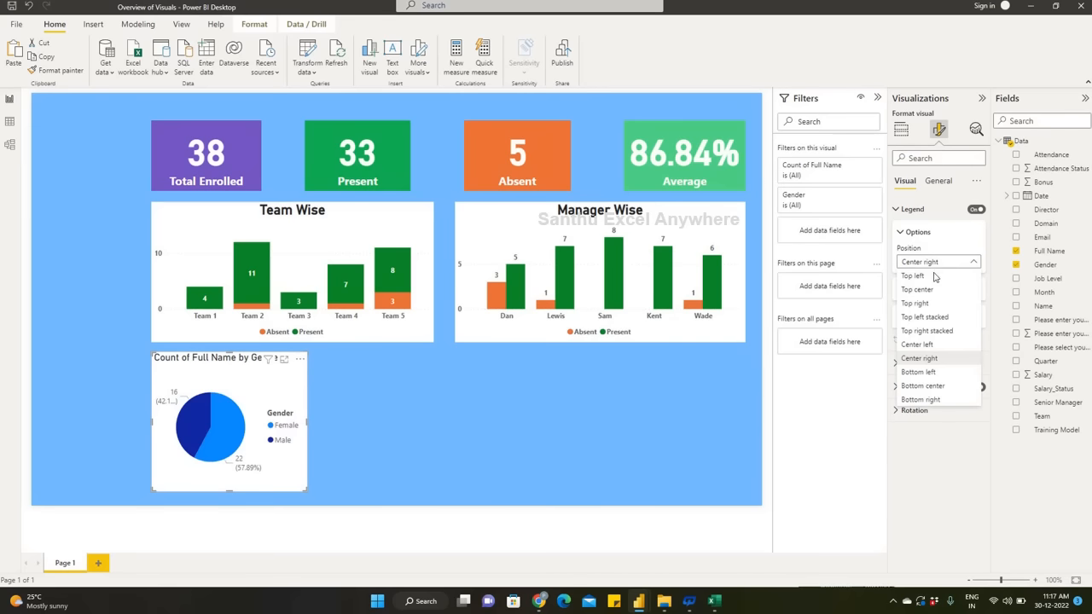
pyautogui.click(928, 387)
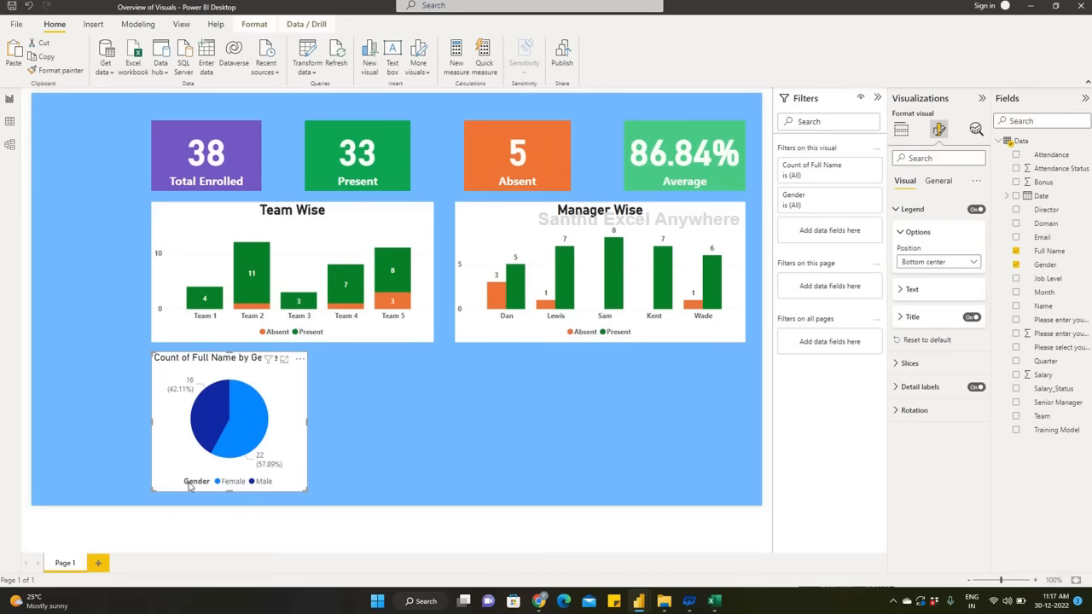
pyautogui.click(969, 319)
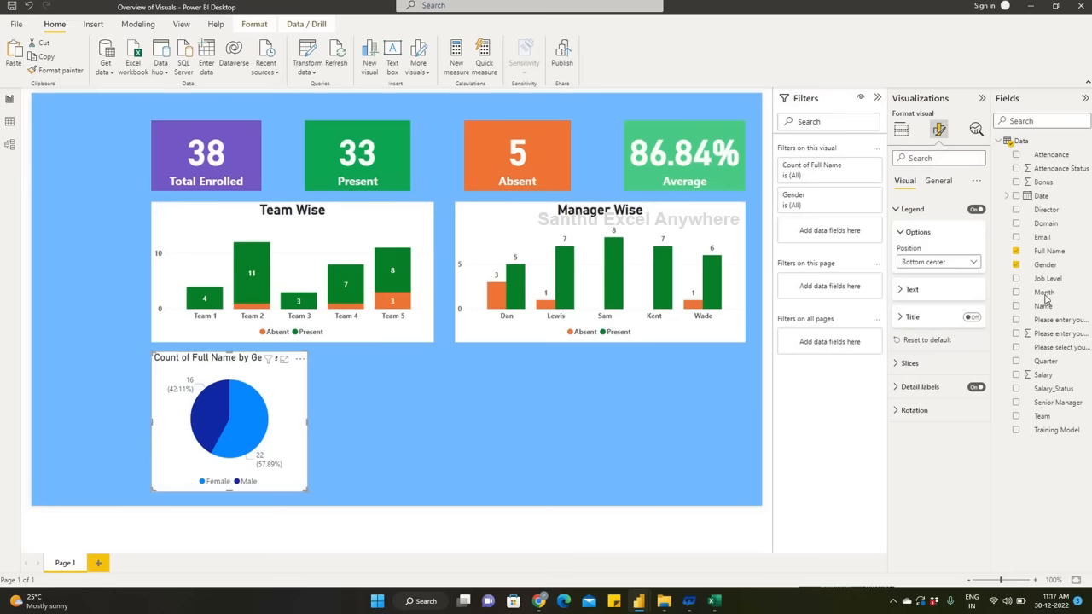
# Format the pie chart's legend text as size 12, bold and black.
pyautogui.click(902, 291)
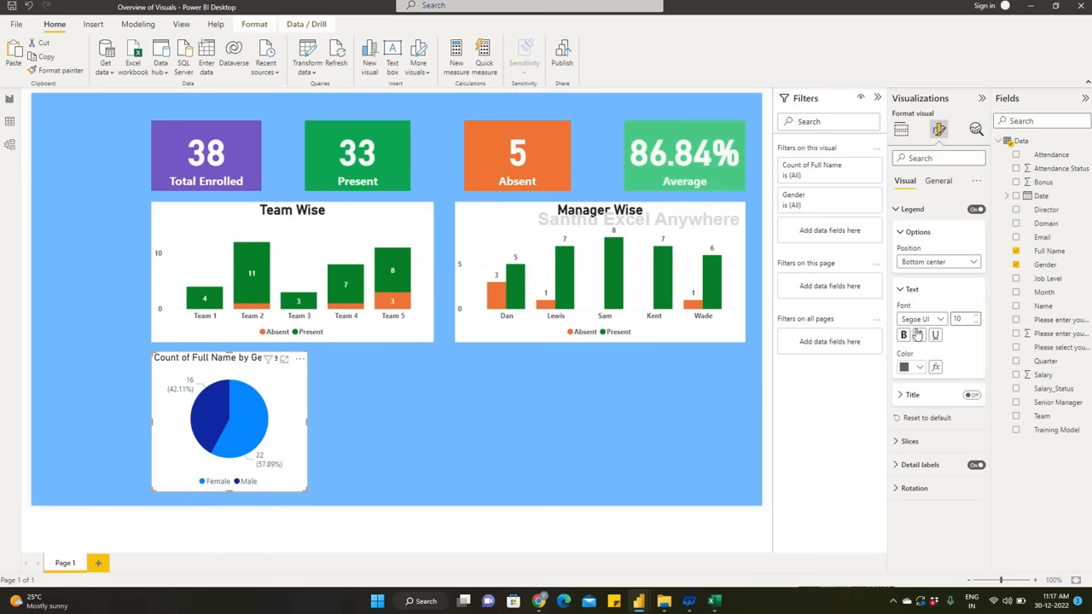
pyautogui.click(977, 315)
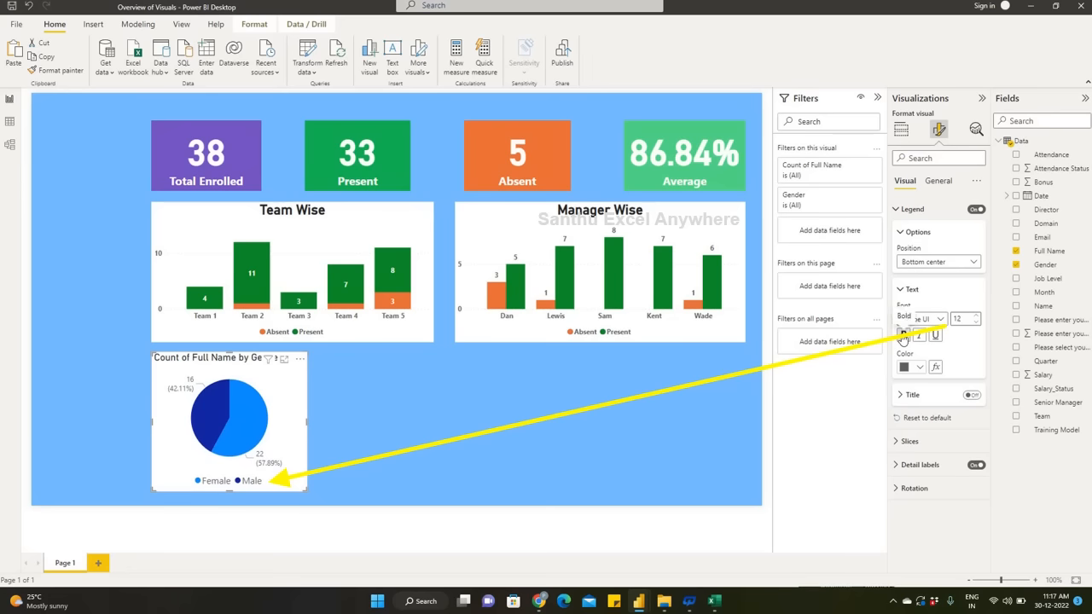
pyautogui.click(903, 336)
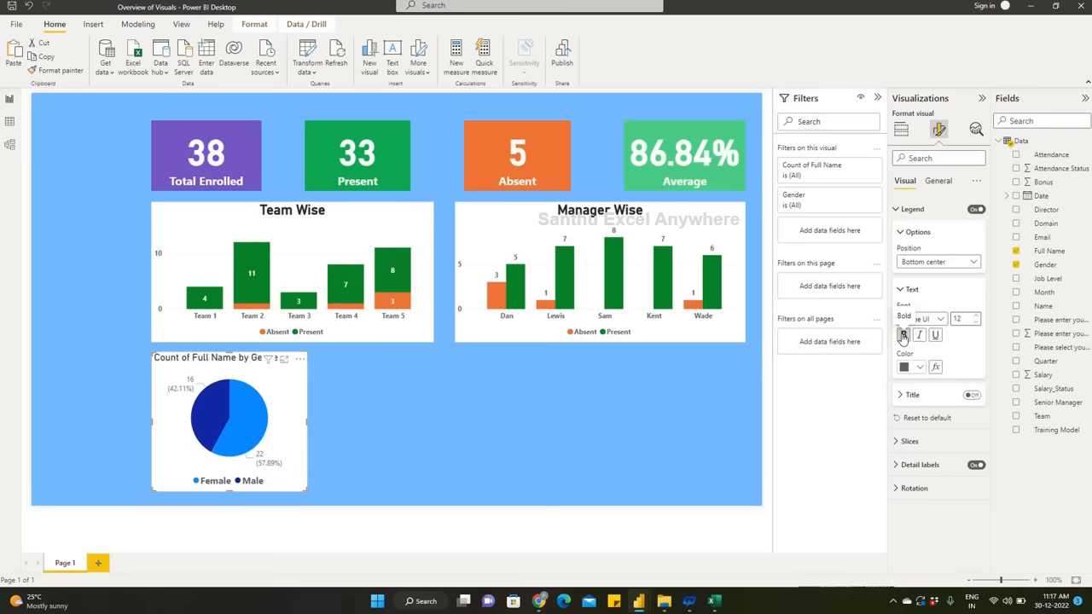
pyautogui.click(913, 367)
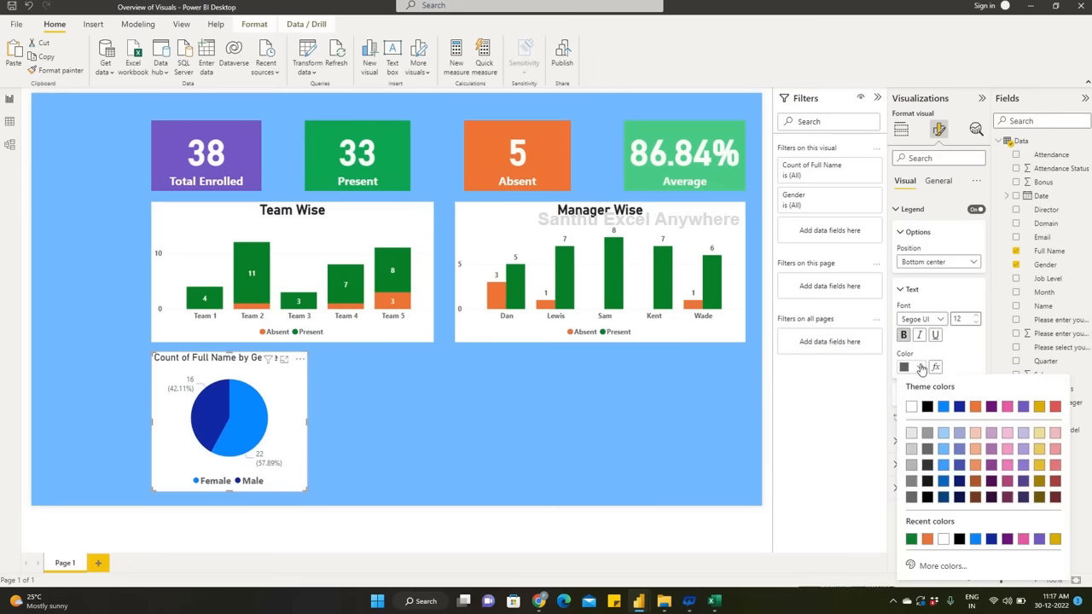
pyautogui.click(928, 407)
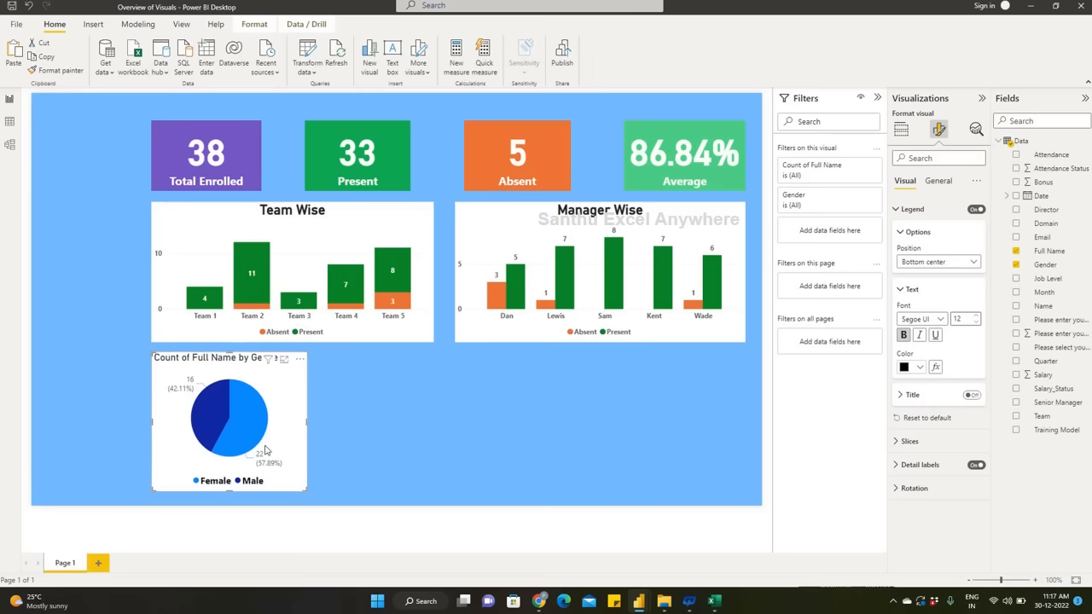
pyautogui.click(901, 232)
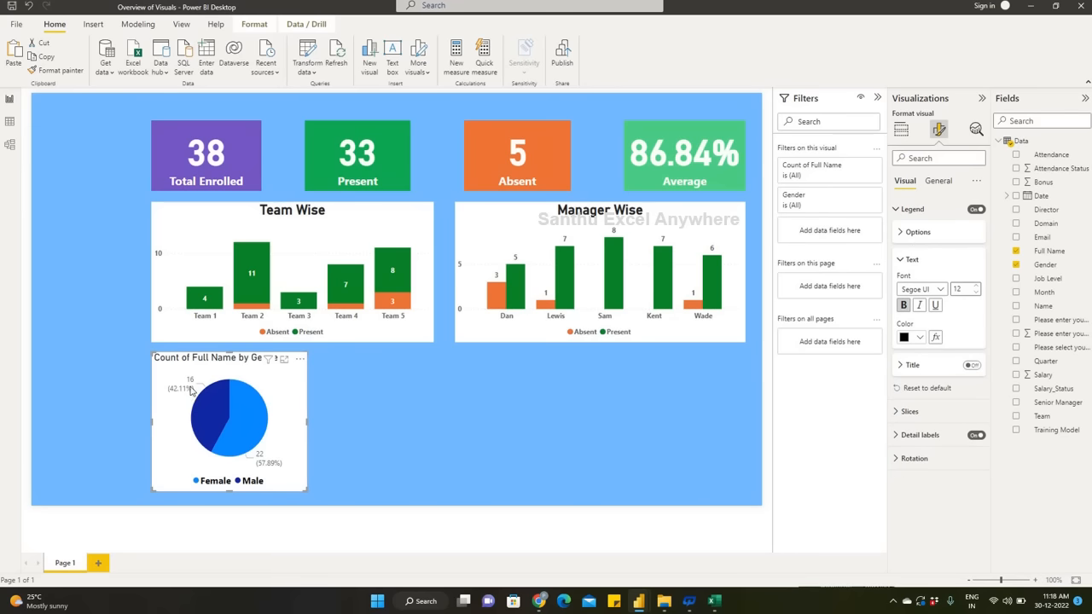
# Format the pie chart's detail label values as size 12, bold and black.
pyautogui.click(895, 437)
pyautogui.click(921, 458)
pyautogui.scroll(-1, 921, 460)
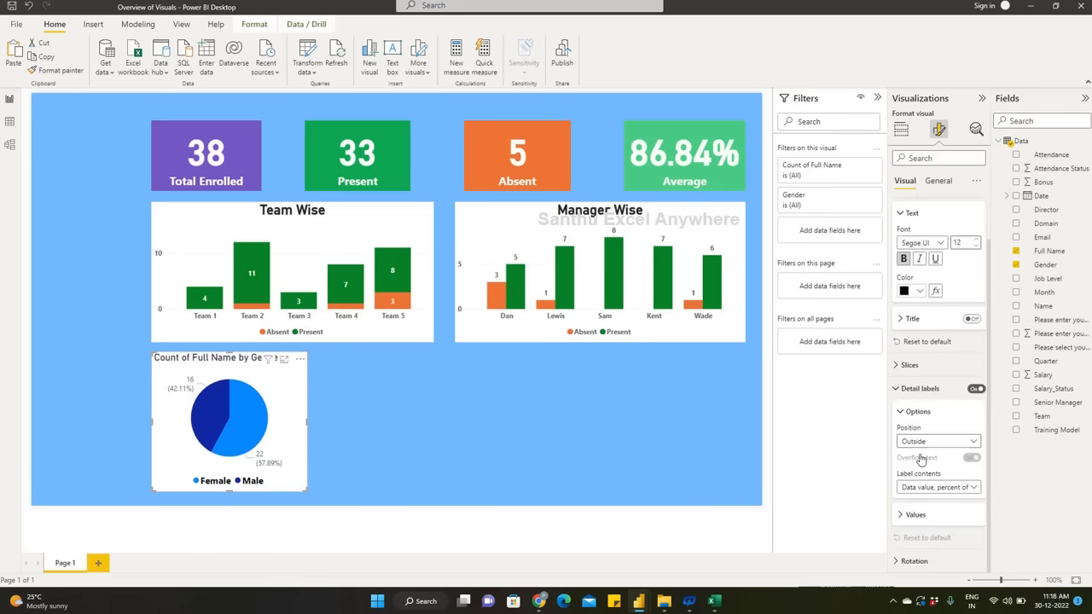
pyautogui.click(911, 515)
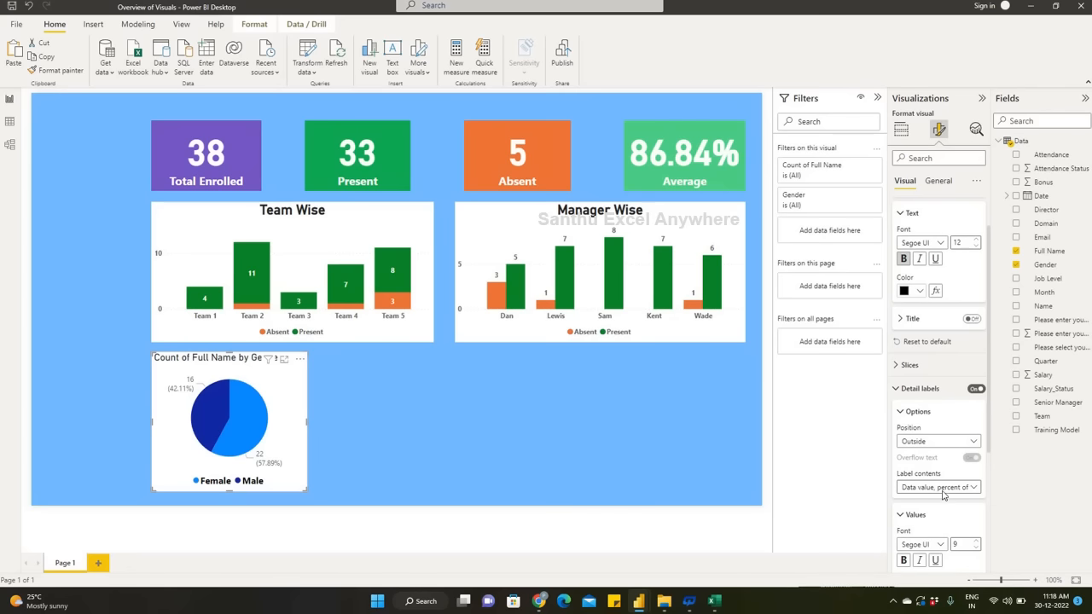
pyautogui.scroll(-4, 943, 494)
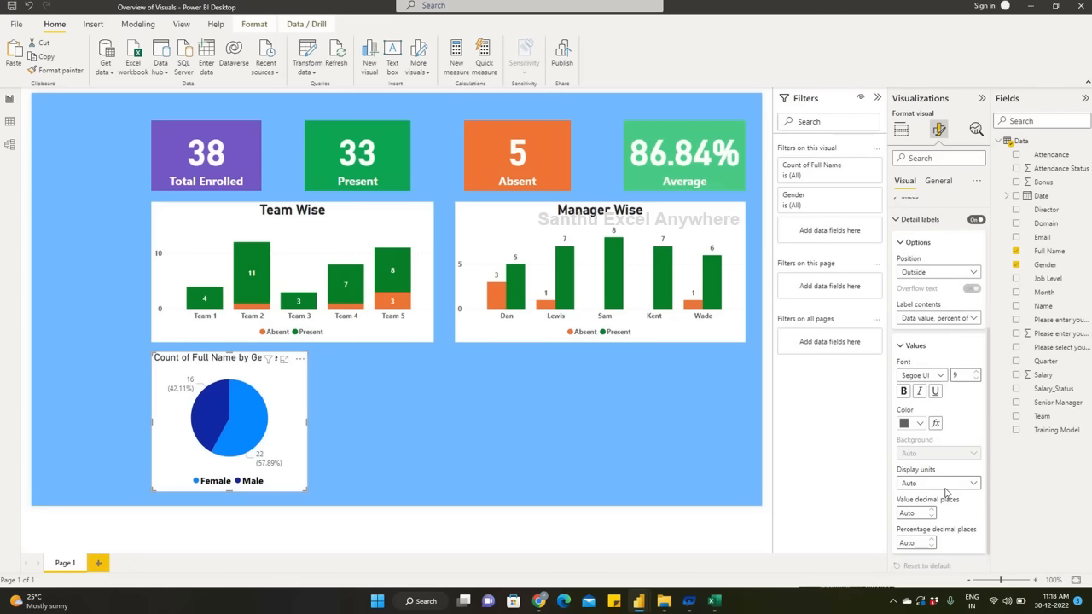
pyautogui.click(975, 373)
pyautogui.click(975, 373)
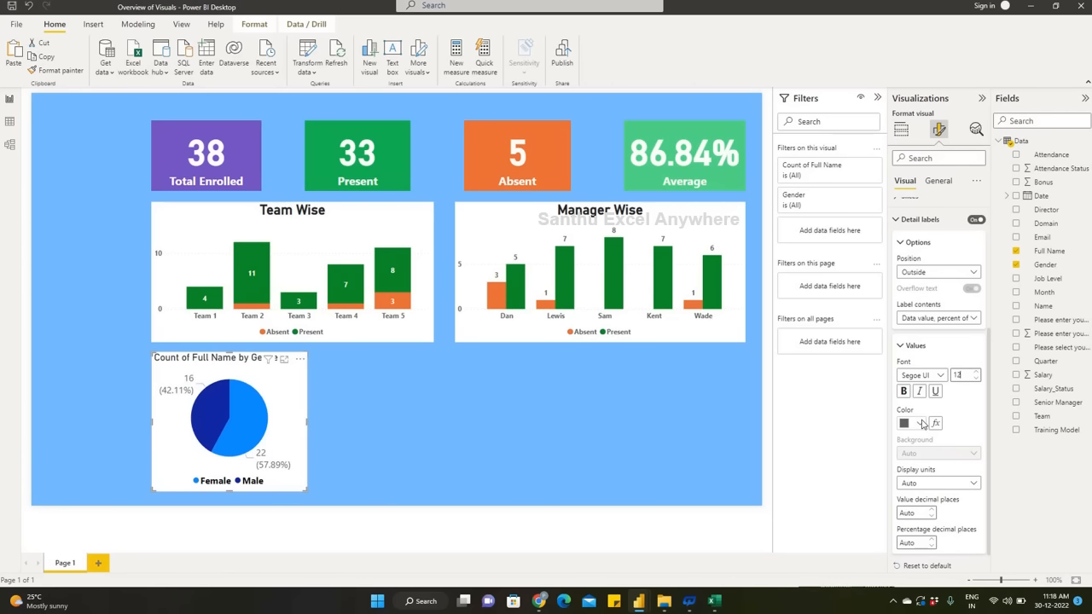
pyautogui.click(903, 391)
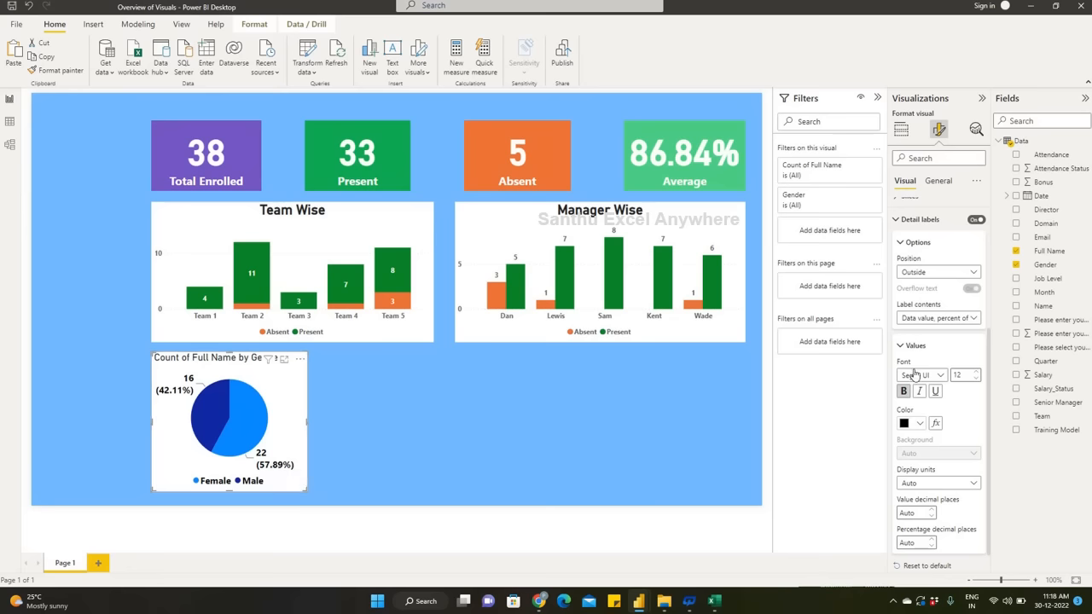
# Try Data value and Category, percent of total as the pie chart's label contents, and return to Data value, percent of total.
pyautogui.click(924, 321)
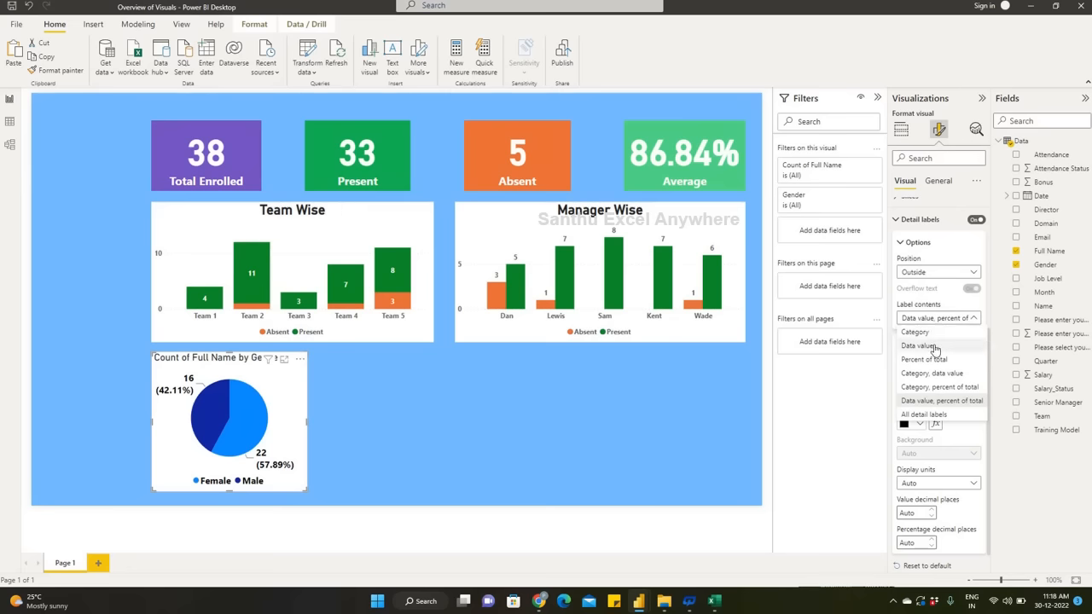
pyautogui.click(918, 345)
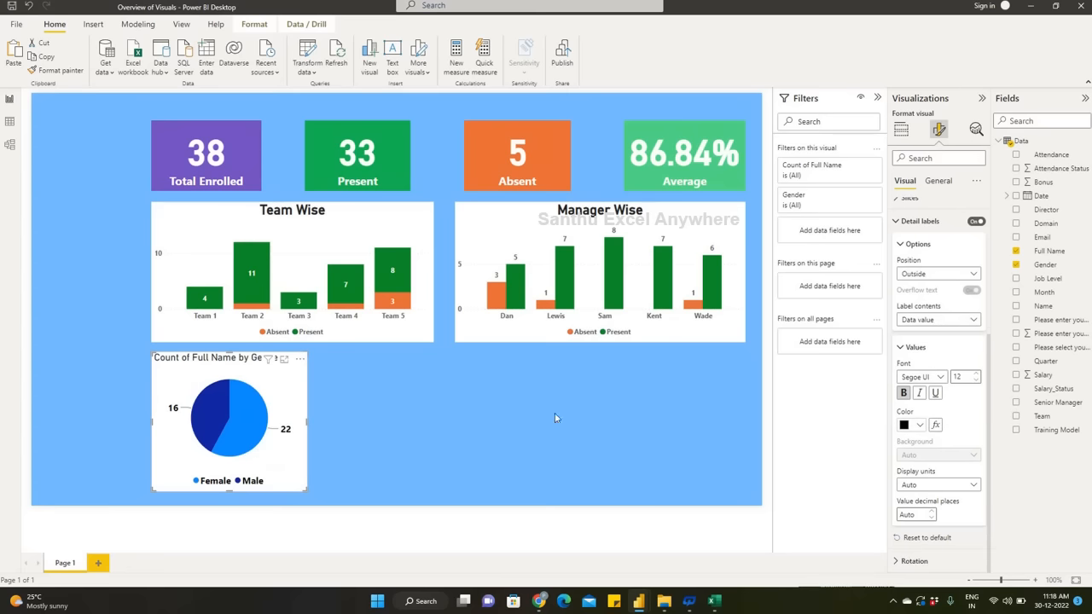
pyautogui.click(932, 322)
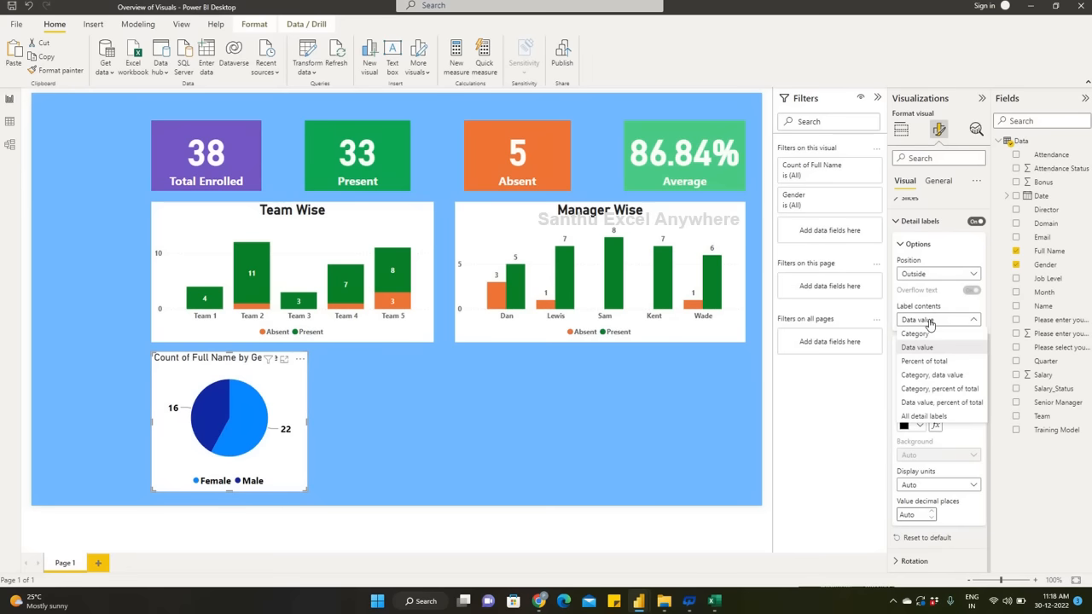
pyautogui.click(939, 389)
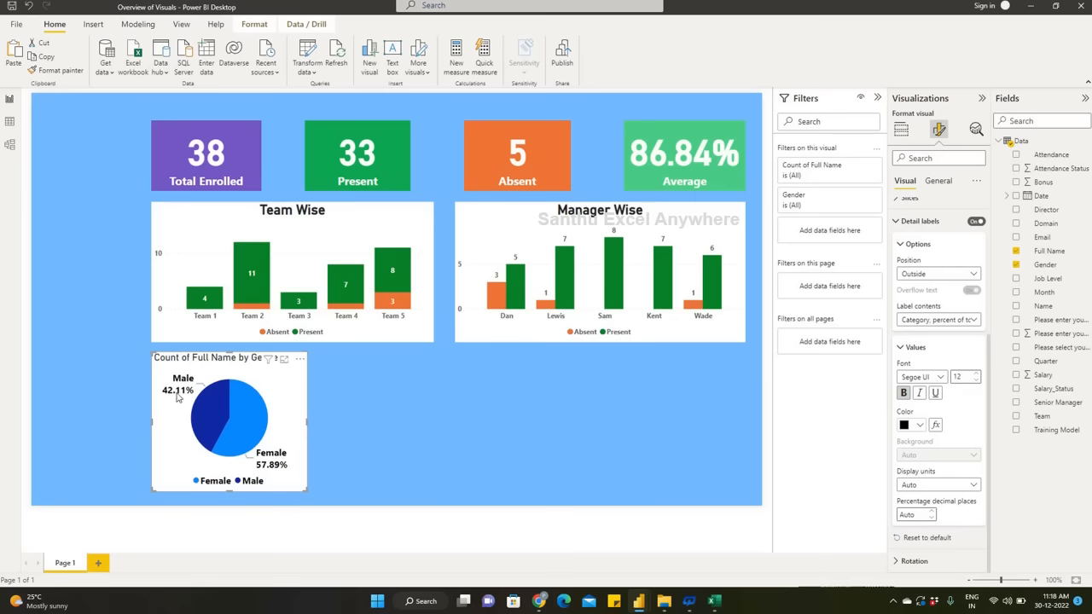
pyautogui.click(939, 320)
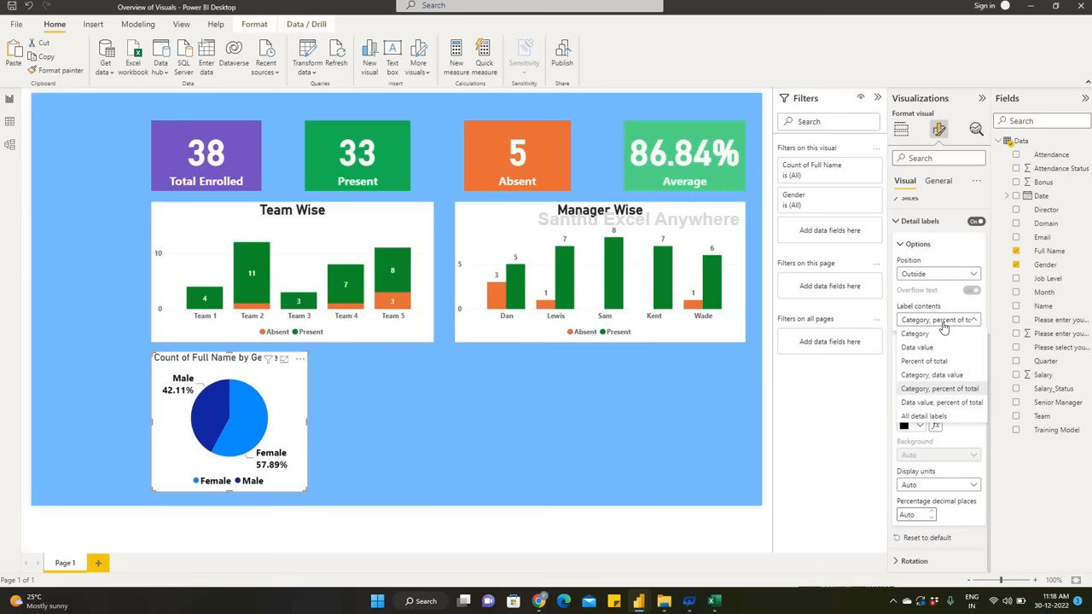
pyautogui.click(943, 403)
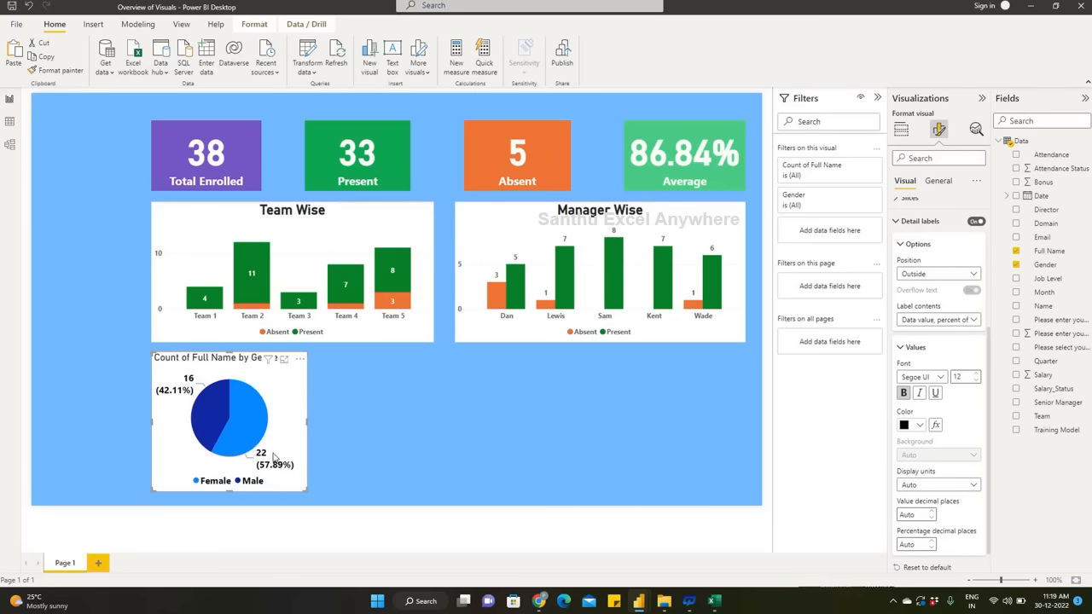
pyautogui.click(933, 321)
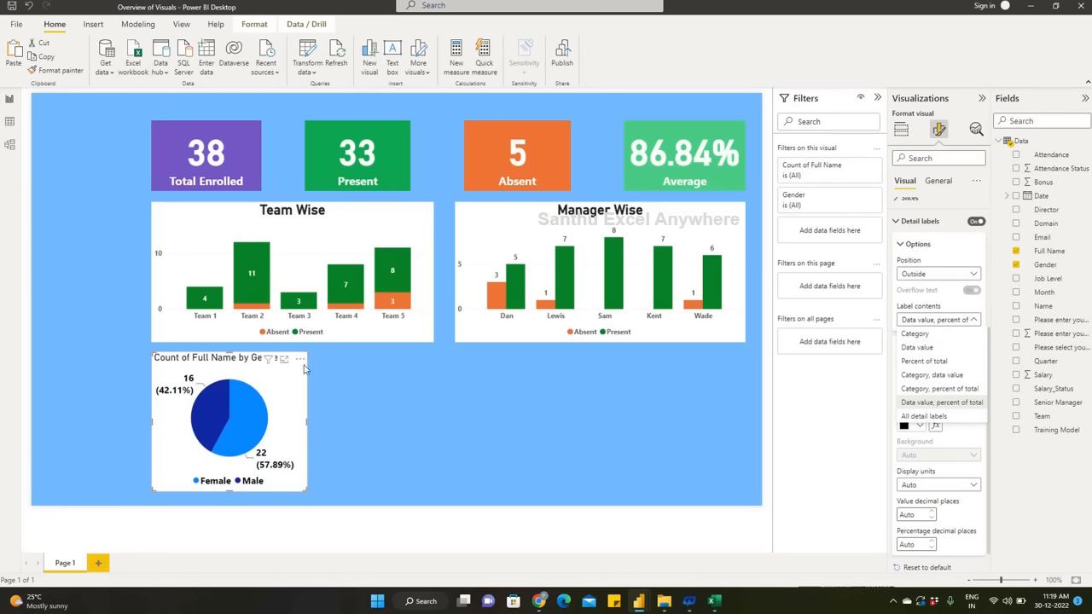
pyautogui.click(900, 216)
pyautogui.click(897, 221)
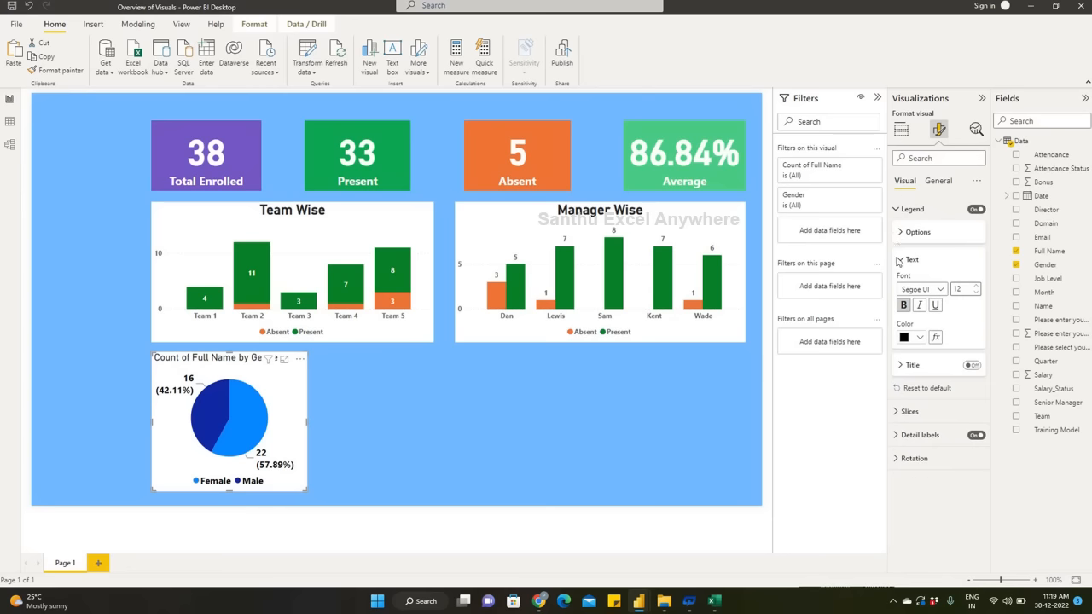
# Change the pie chart's title text to Gender Wise.
pyautogui.click(939, 181)
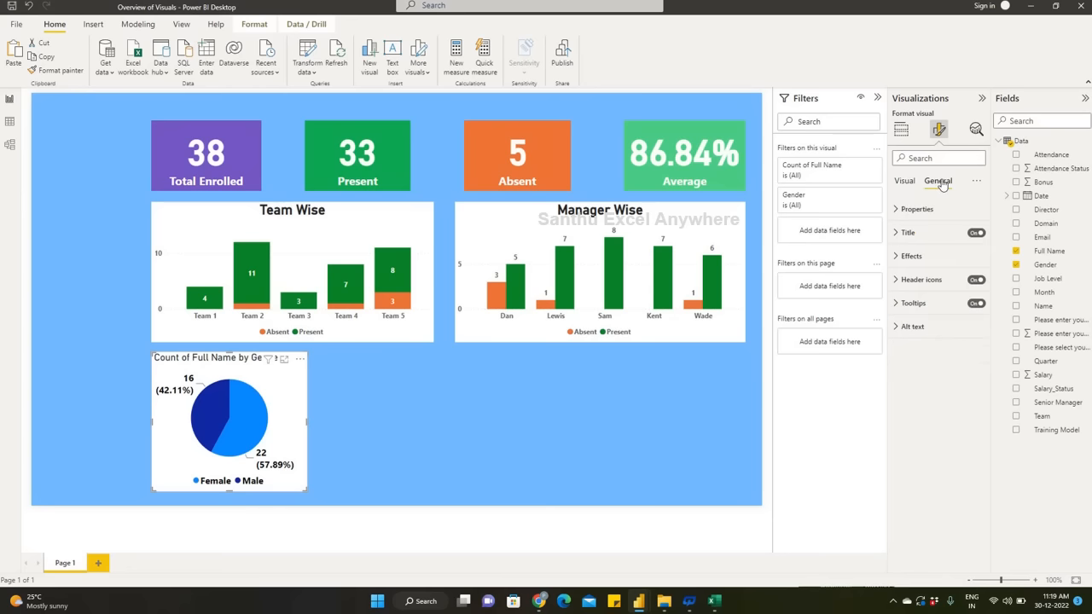
pyautogui.click(906, 233)
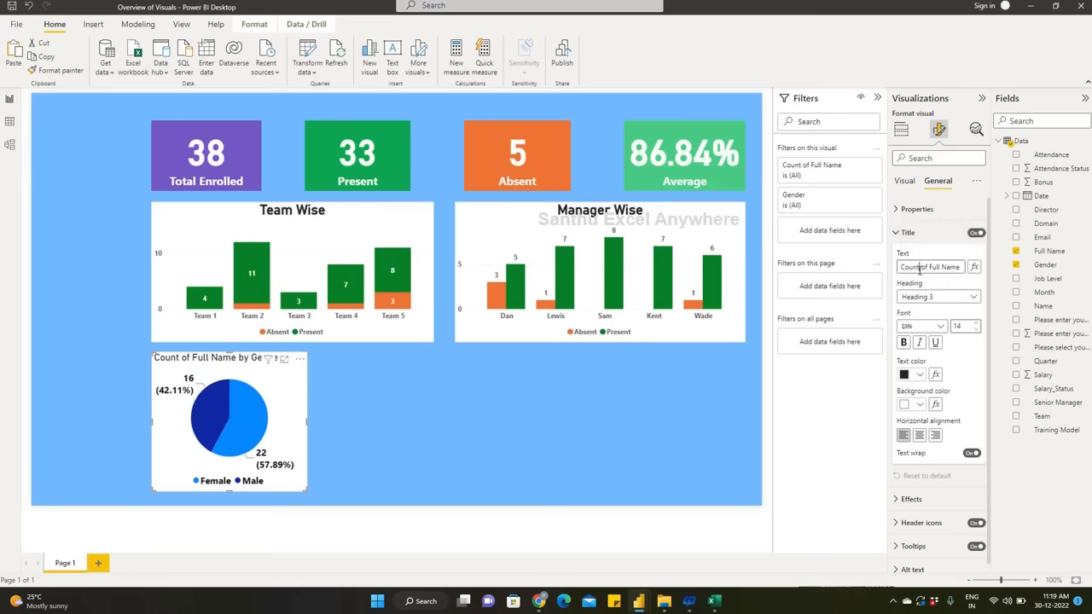
pyautogui.click(919, 267)
pyautogui.press('BackSpace')
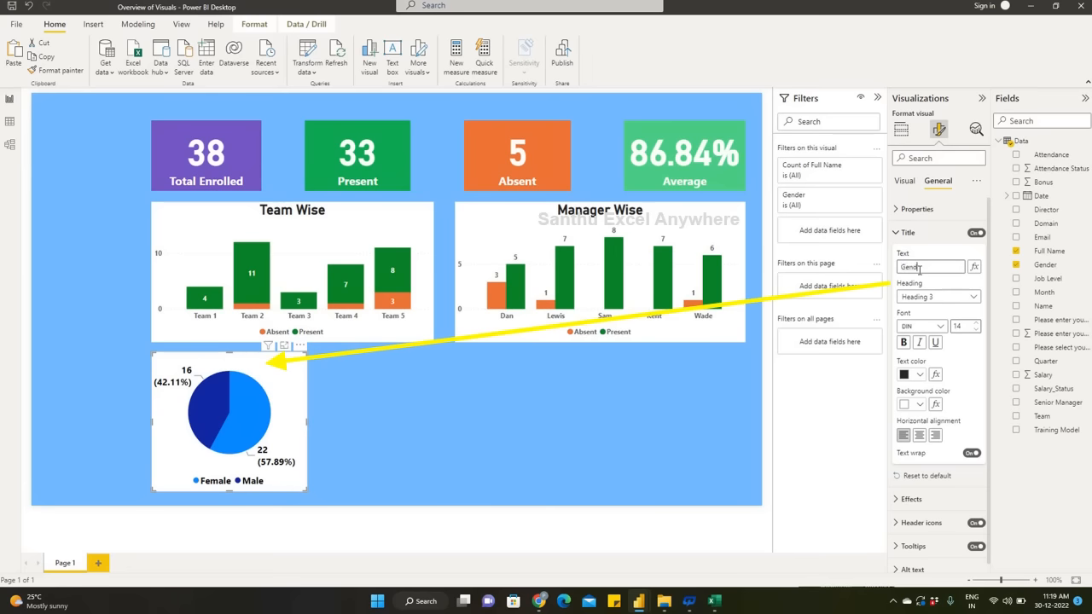
pyautogui.write('Gender Wise')
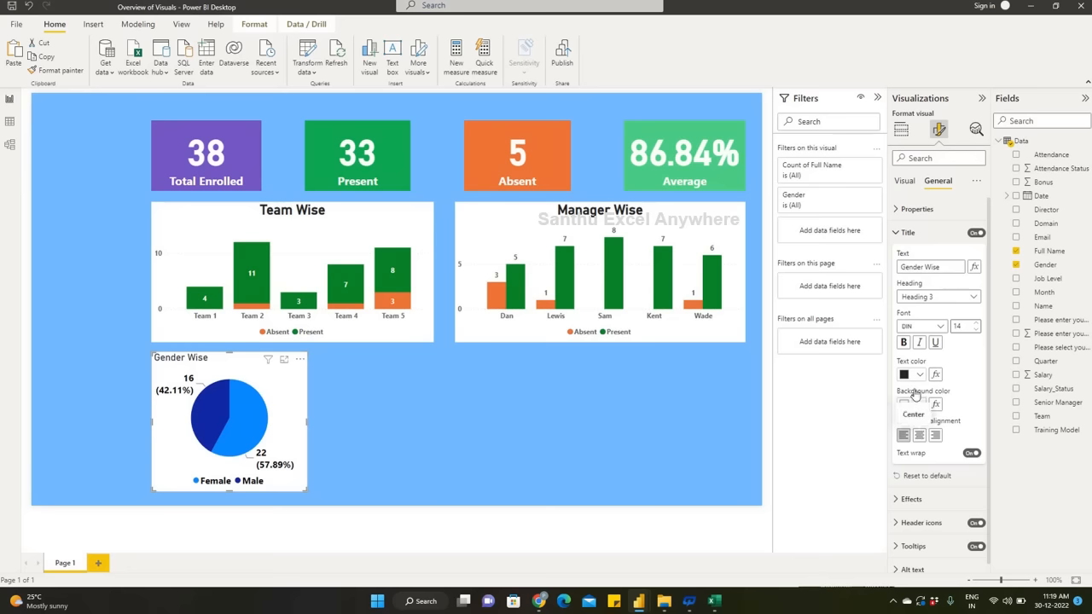
# Center the pie chart's title and format it as size 15, bold and black.
pyautogui.click(919, 436)
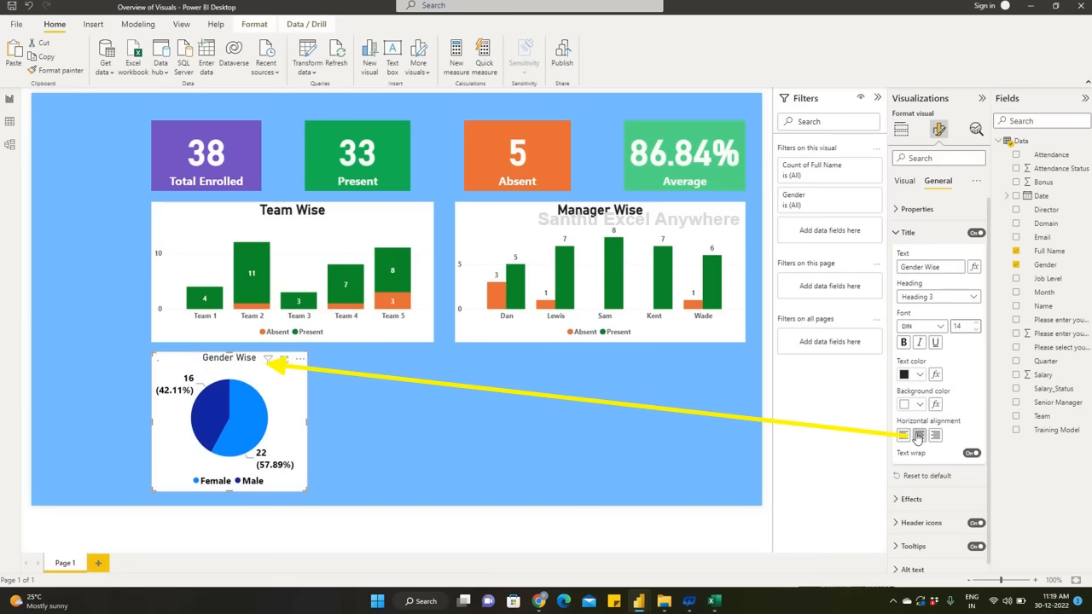
pyautogui.click(976, 324)
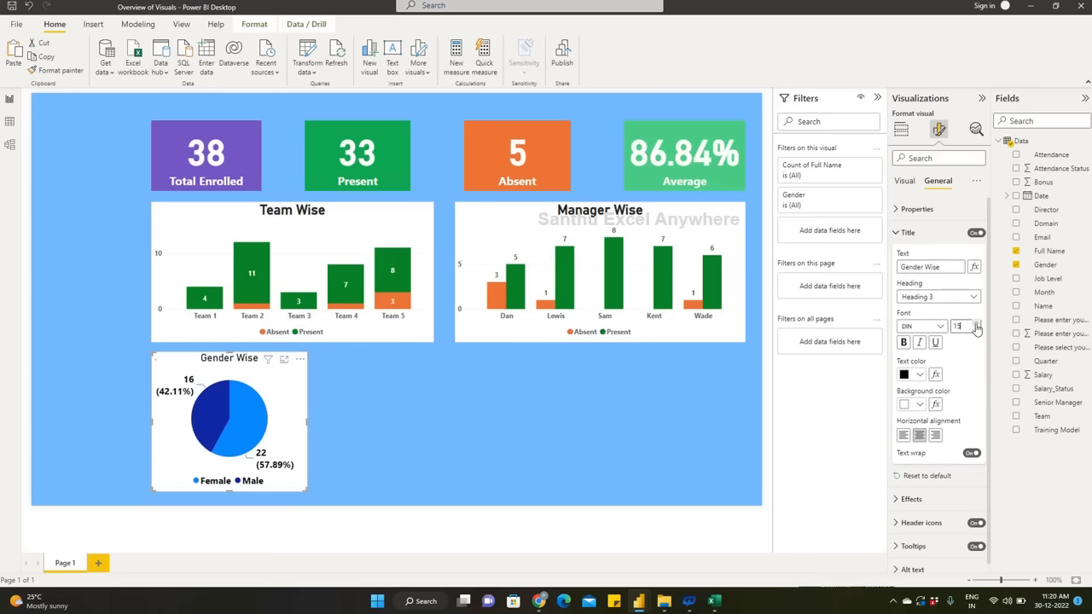
pyautogui.click(904, 342)
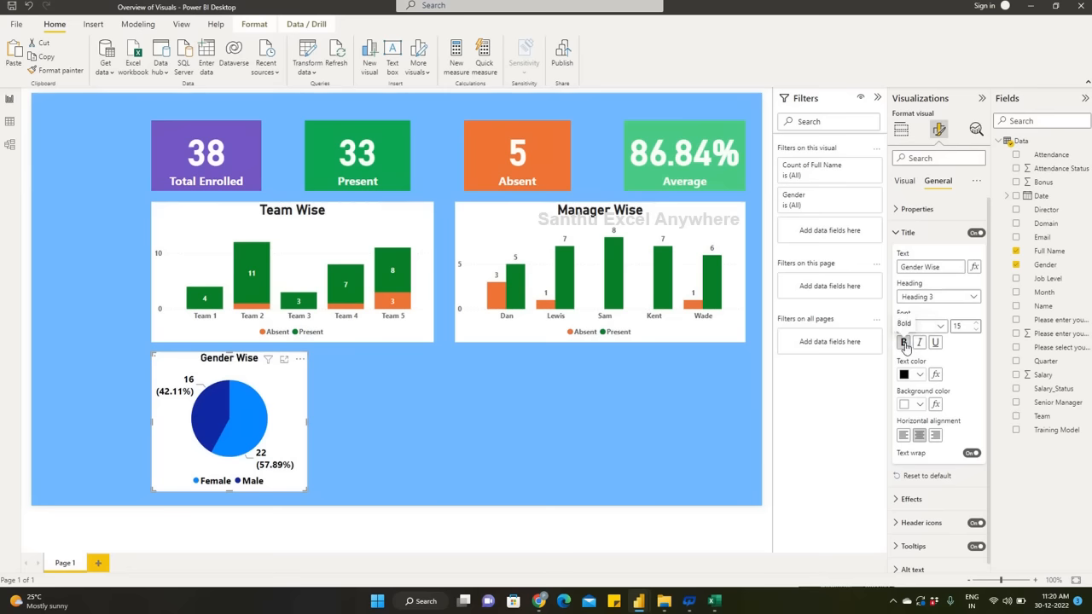
pyautogui.click(366, 409)
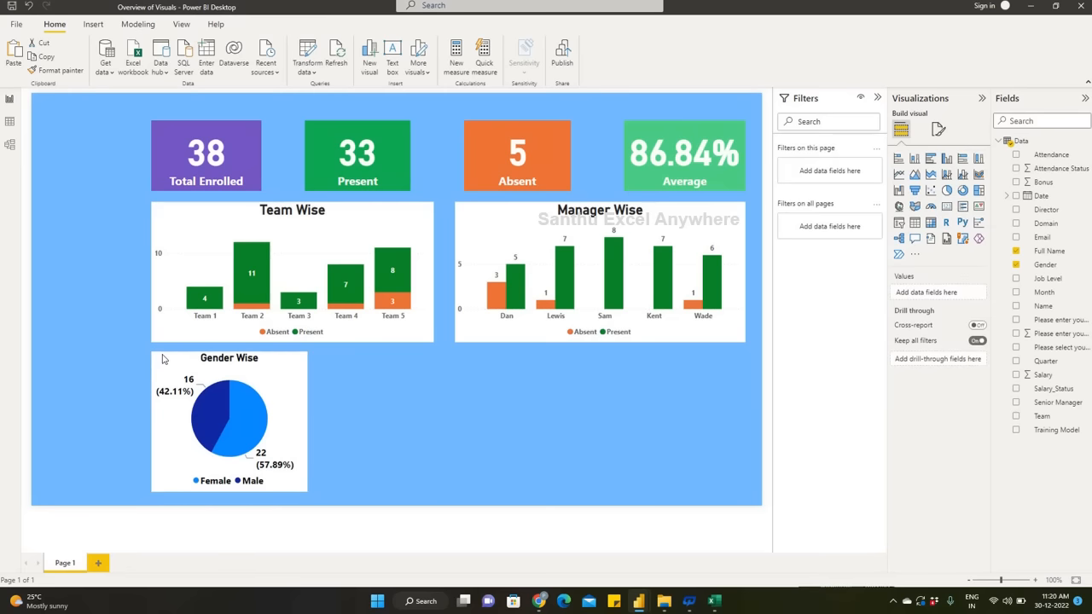
# Widen the Gender Wise pie chart to match the width of the Team Wise chart above it.
pyautogui.click(162, 359)
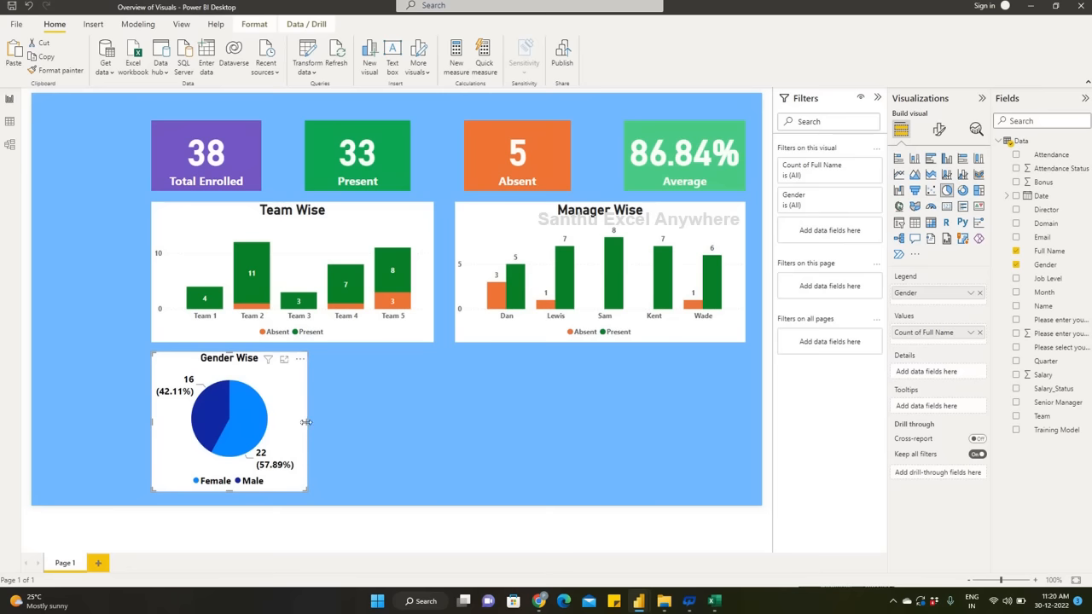
pyautogui.moveTo(306, 421); pyautogui.dragTo(429, 430)
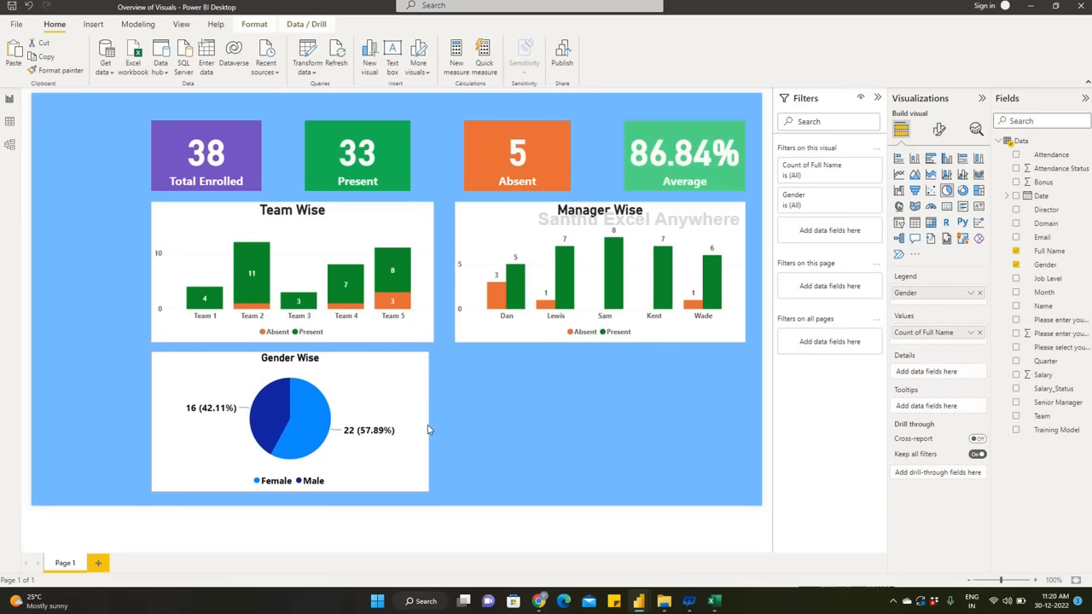
# Color the pie chart's Female slice dark blue and its Male slice a lighter tint of that blue.
pyautogui.click(939, 129)
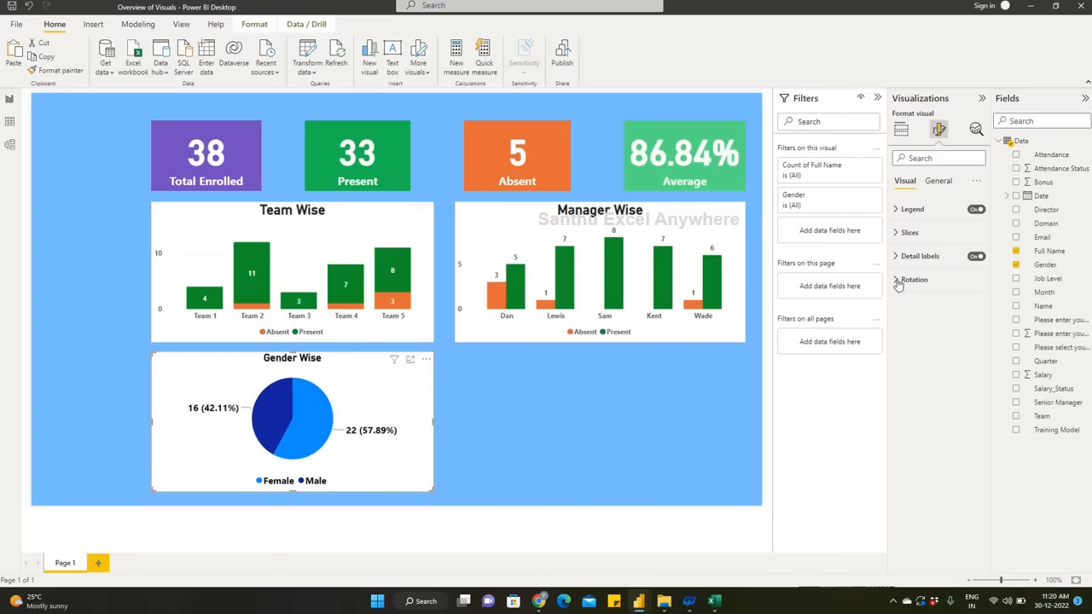
pyautogui.click(896, 234)
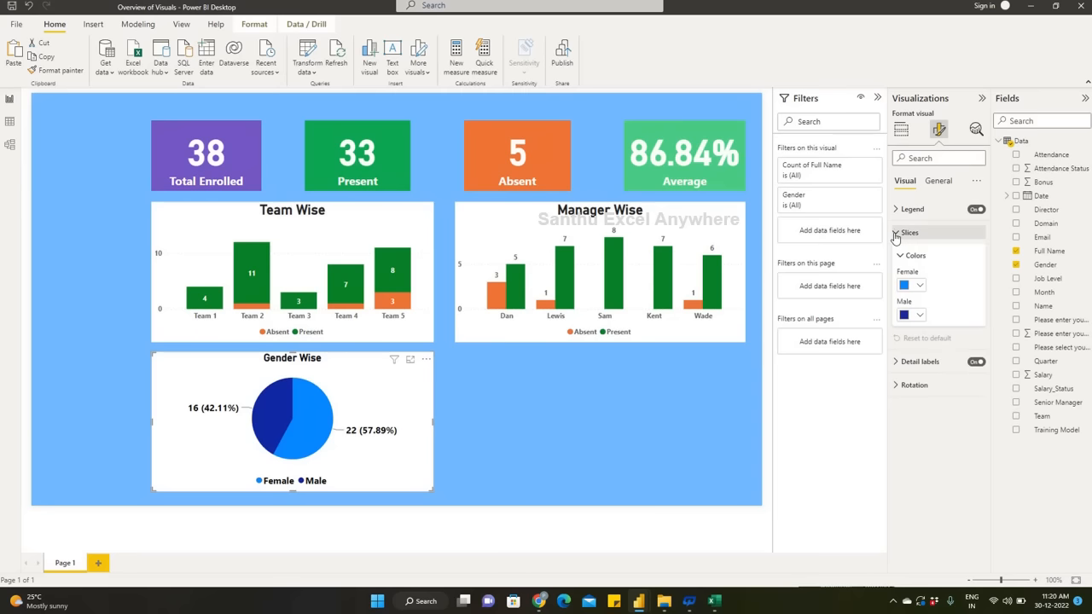
pyautogui.click(919, 287)
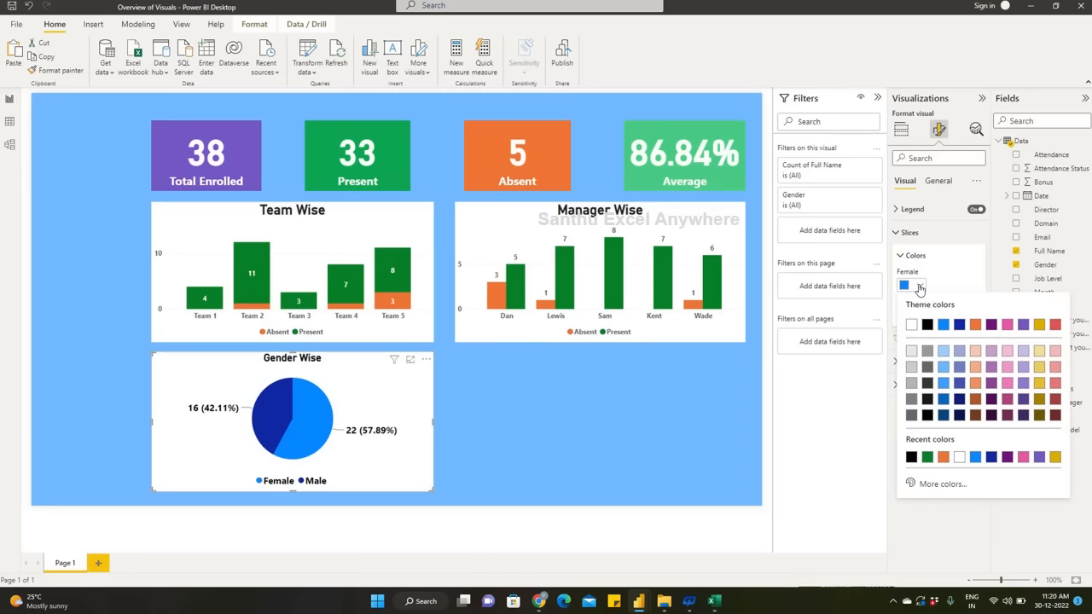
pyautogui.click(960, 325)
pyautogui.click(919, 318)
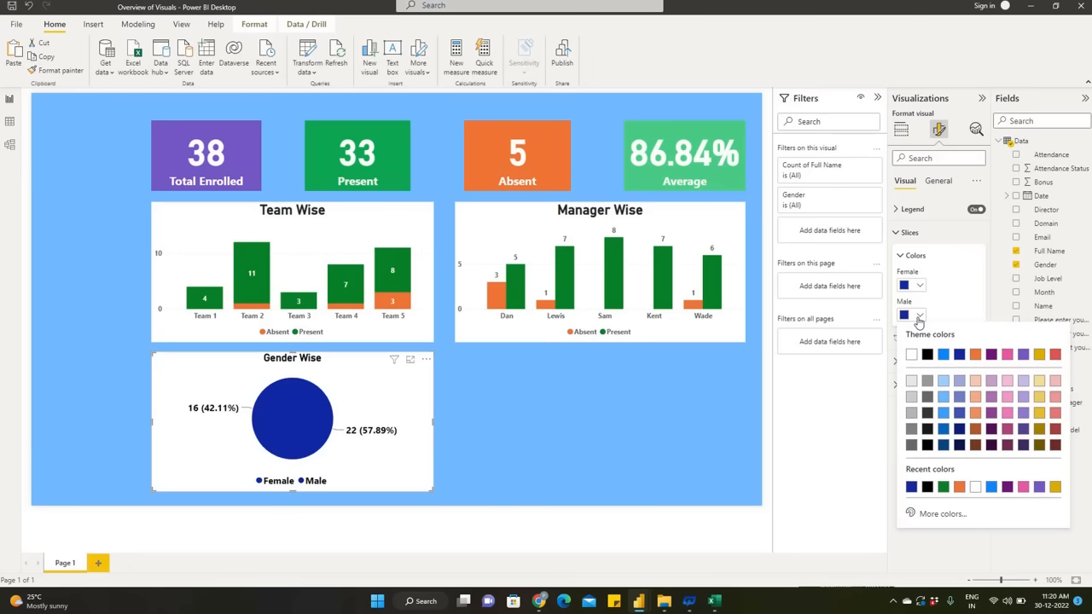
pyautogui.click(960, 397)
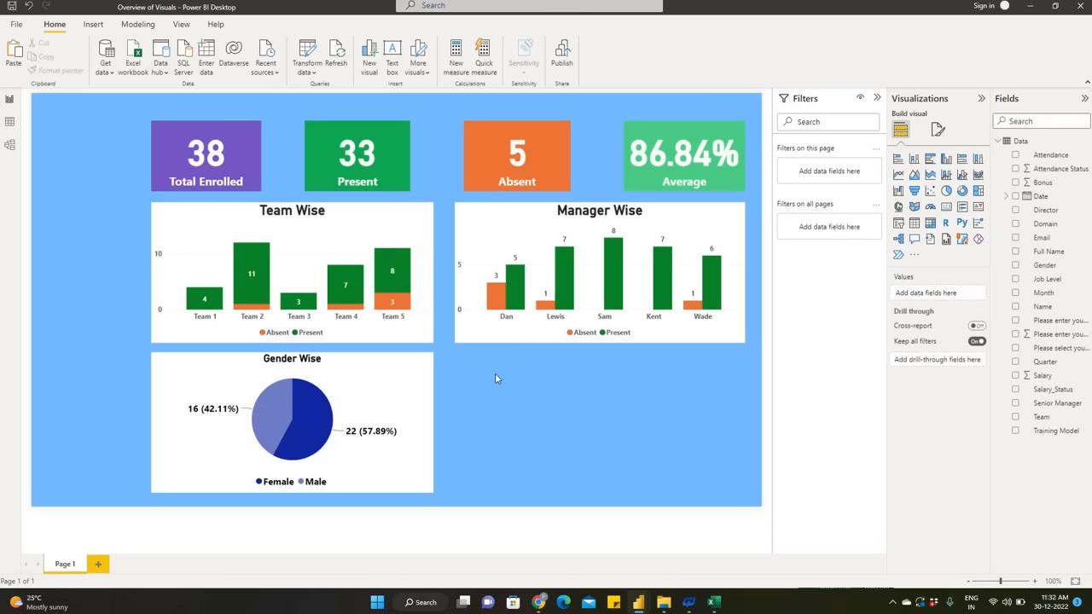
# Add a treemap below the Manager Wise chart with Job Level as category and the count of Full Name as values.
pyautogui.click(978, 191)
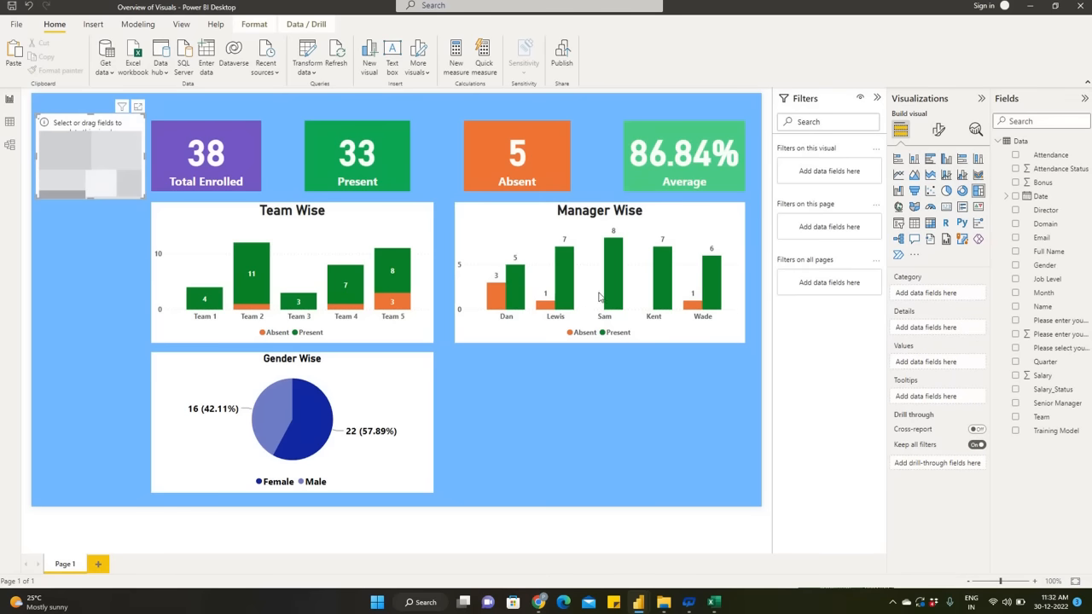
pyautogui.moveTo(57, 121); pyautogui.dragTo(481, 369)
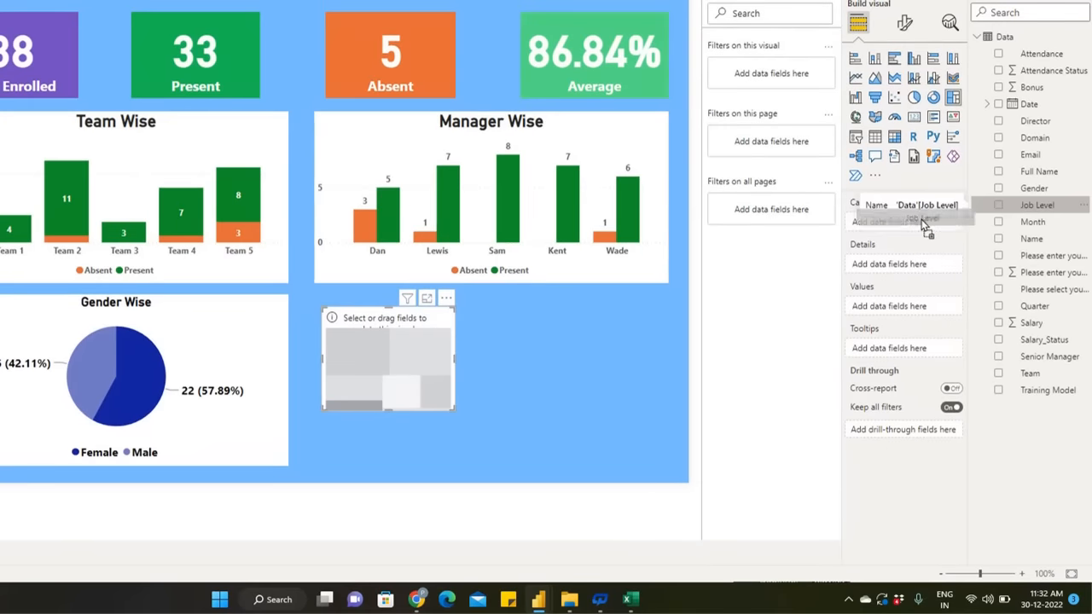
pyautogui.moveTo(921, 222); pyautogui.dragTo(896, 234)
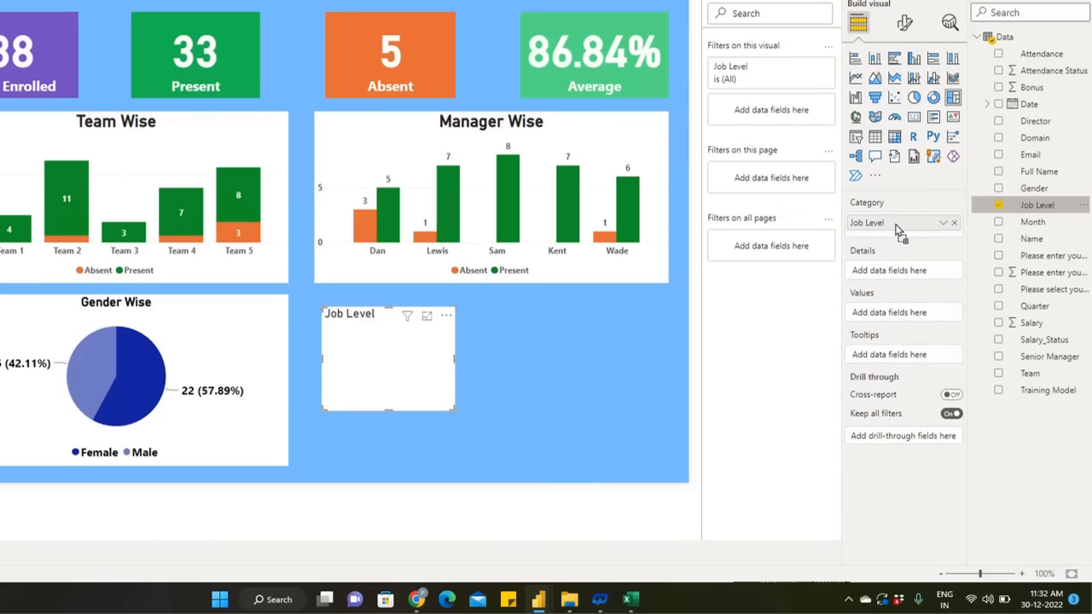
pyautogui.moveTo(1024, 171); pyautogui.dragTo(886, 313)
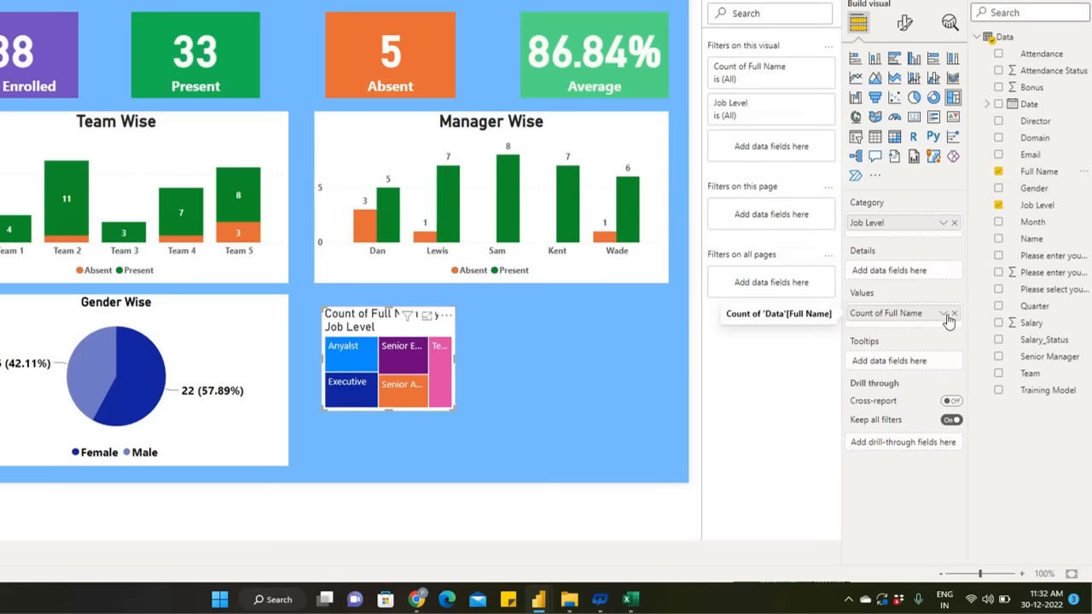
pyautogui.click(943, 315)
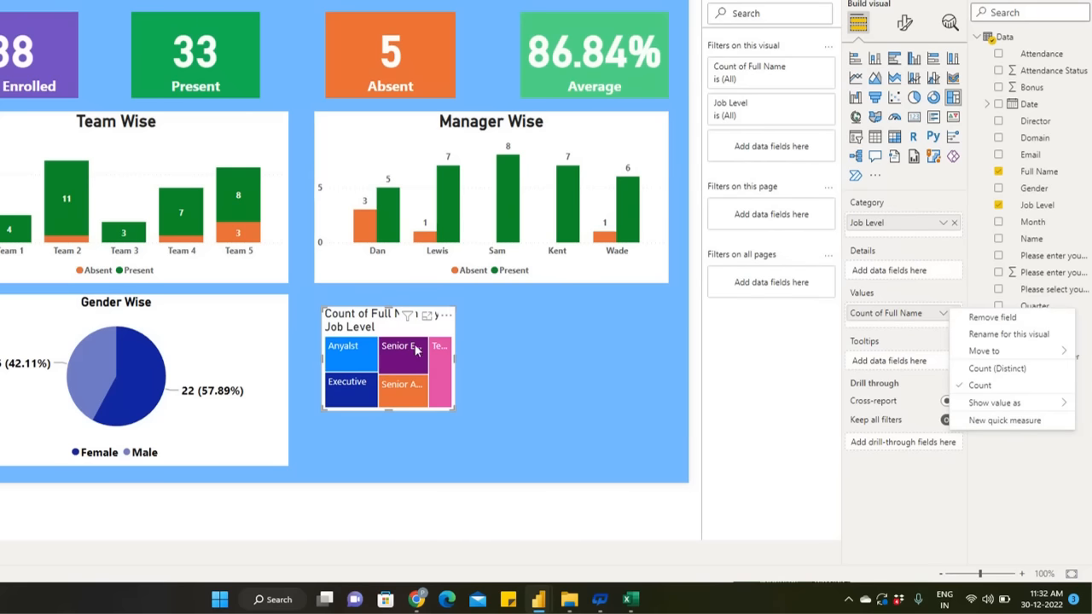
pyautogui.click(452, 413)
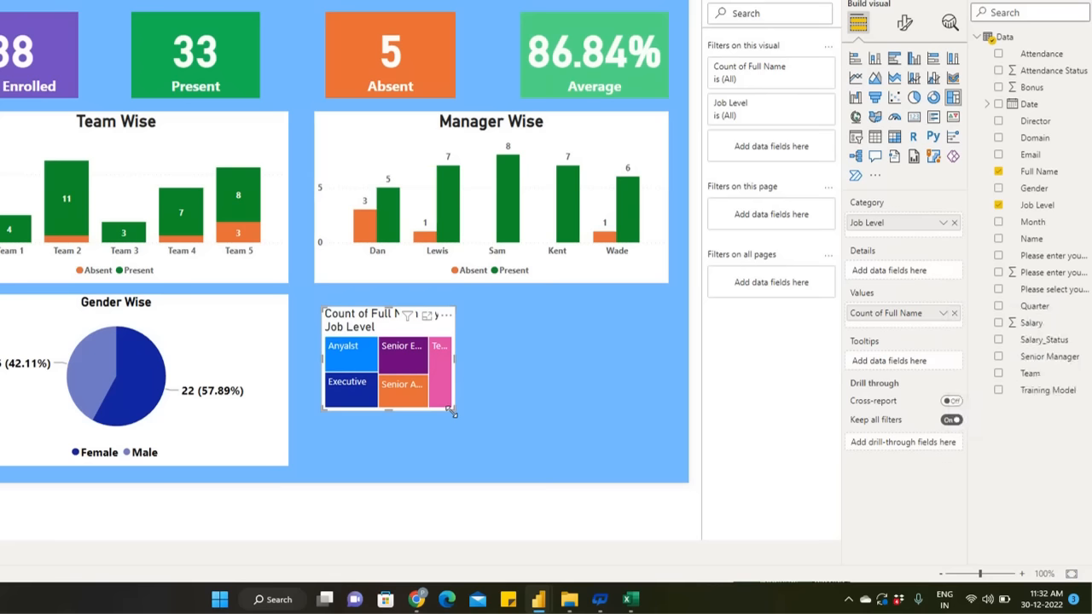
# Enlarge the treemap to about the Manager Wise chart's width and align it beneath that chart, level with the pie chart.
pyautogui.moveTo(452, 412); pyautogui.dragTo(550, 463)
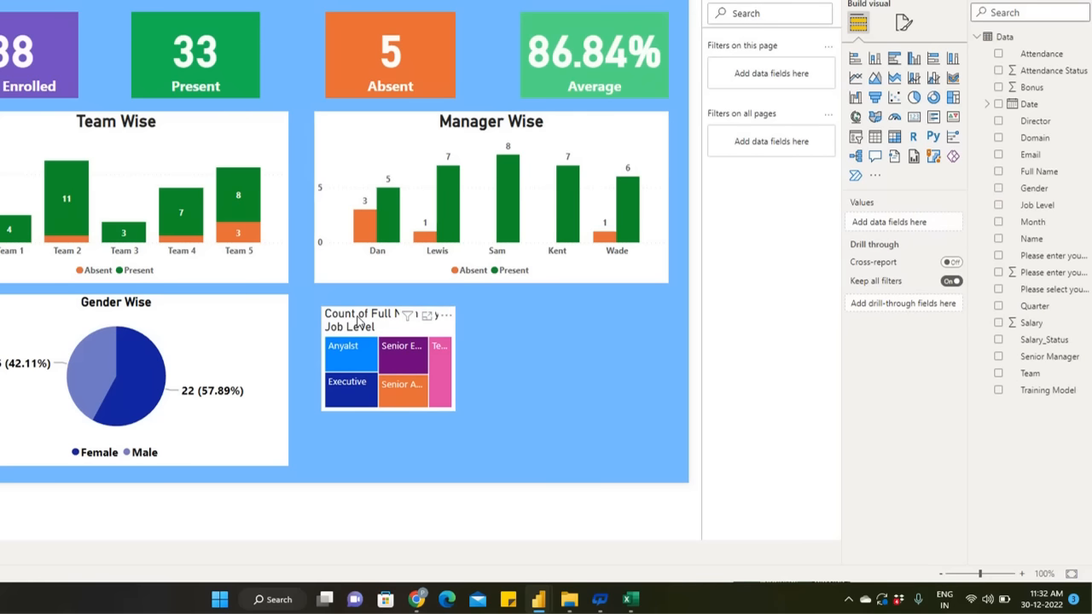
pyautogui.click(358, 318)
pyautogui.moveTo(447, 403); pyautogui.dragTo(667, 474)
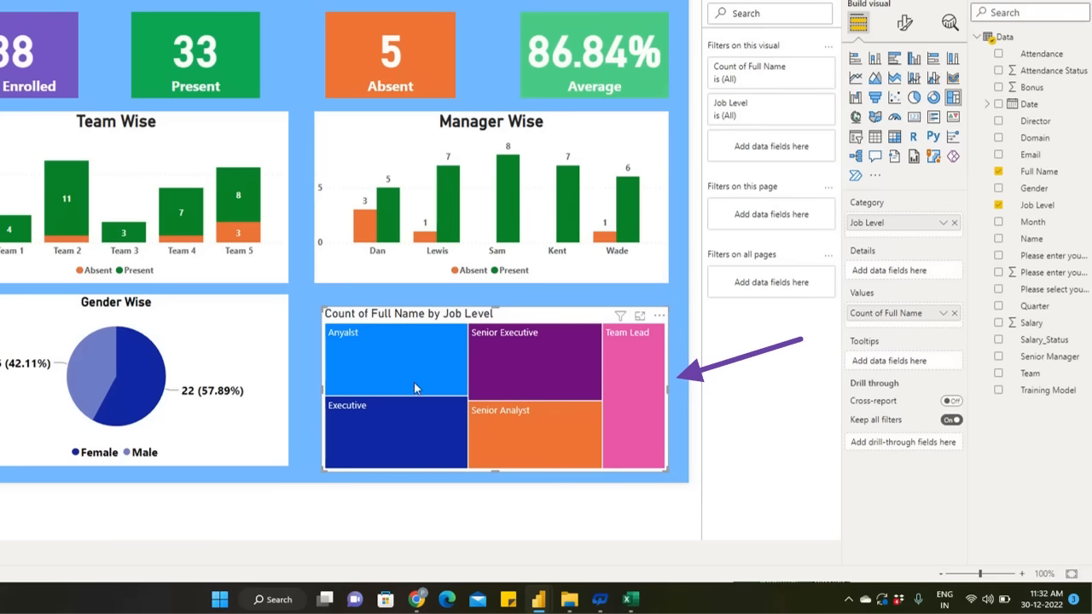
pyautogui.moveTo(332, 315); pyautogui.dragTo(322, 306)
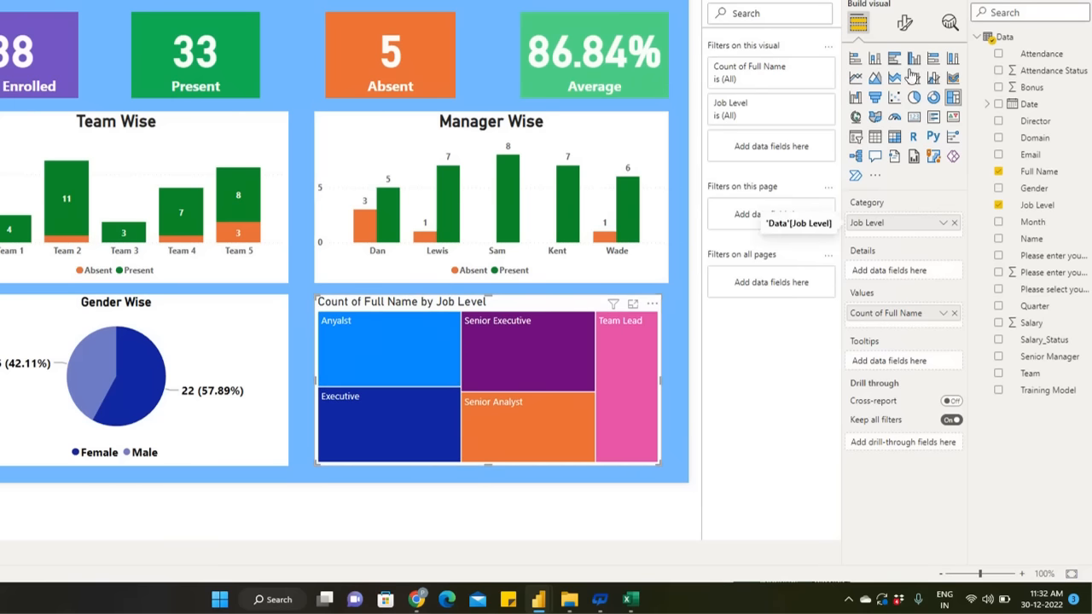
# Turn on the treemap's data labels and format their values as size 11 and bold.
pyautogui.click(904, 26)
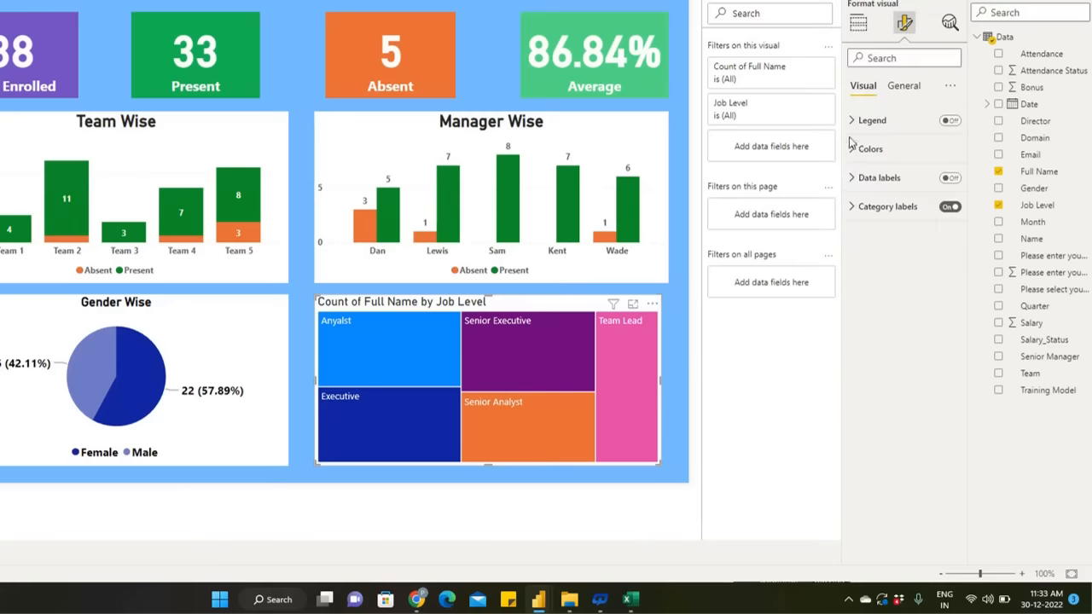
pyautogui.click(853, 181)
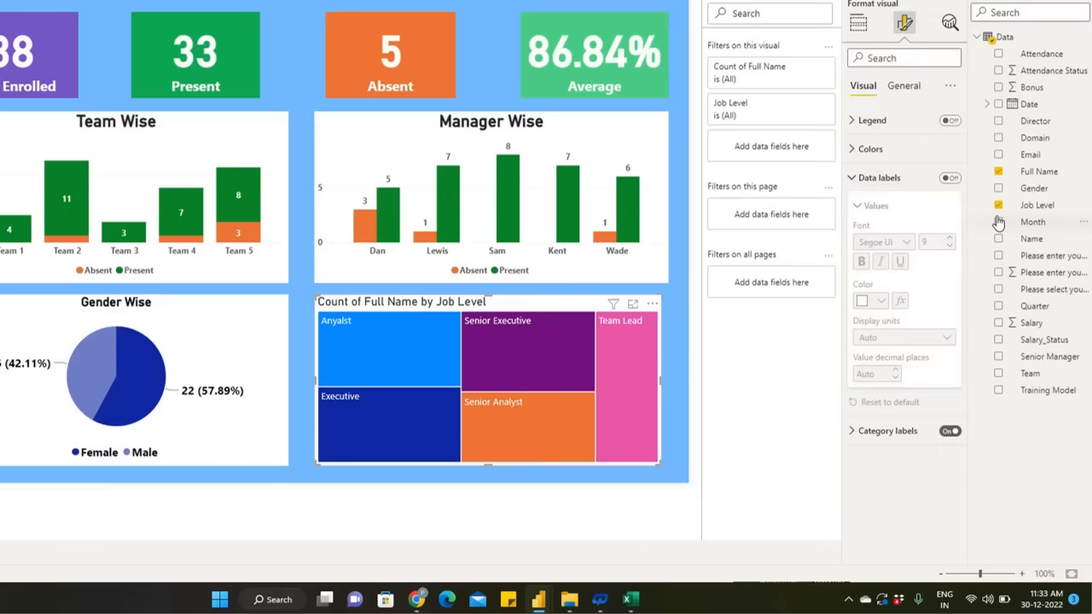
pyautogui.click(954, 181)
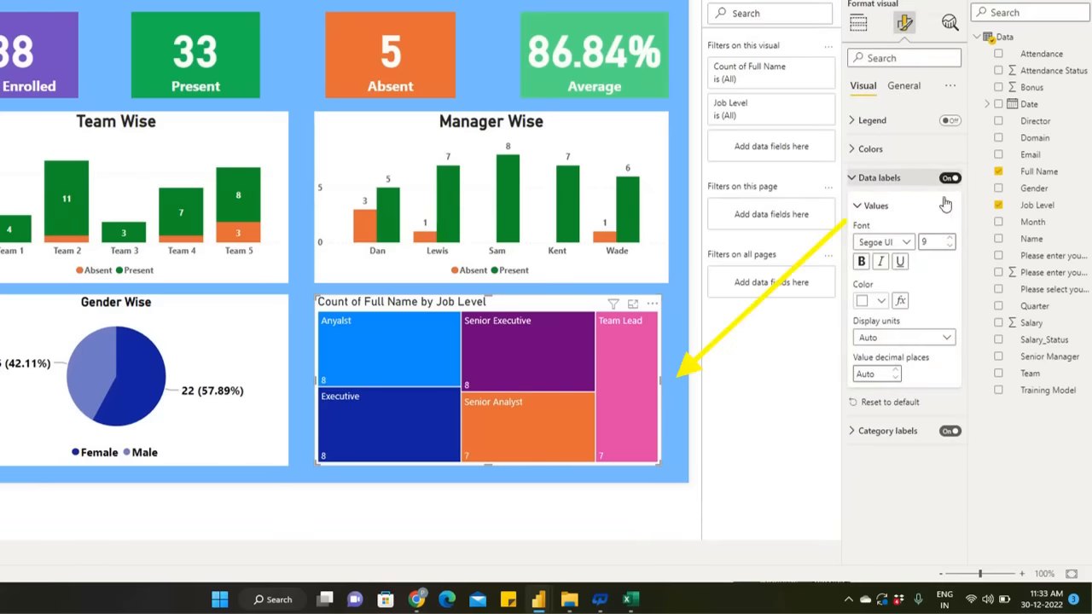
pyautogui.click(953, 240)
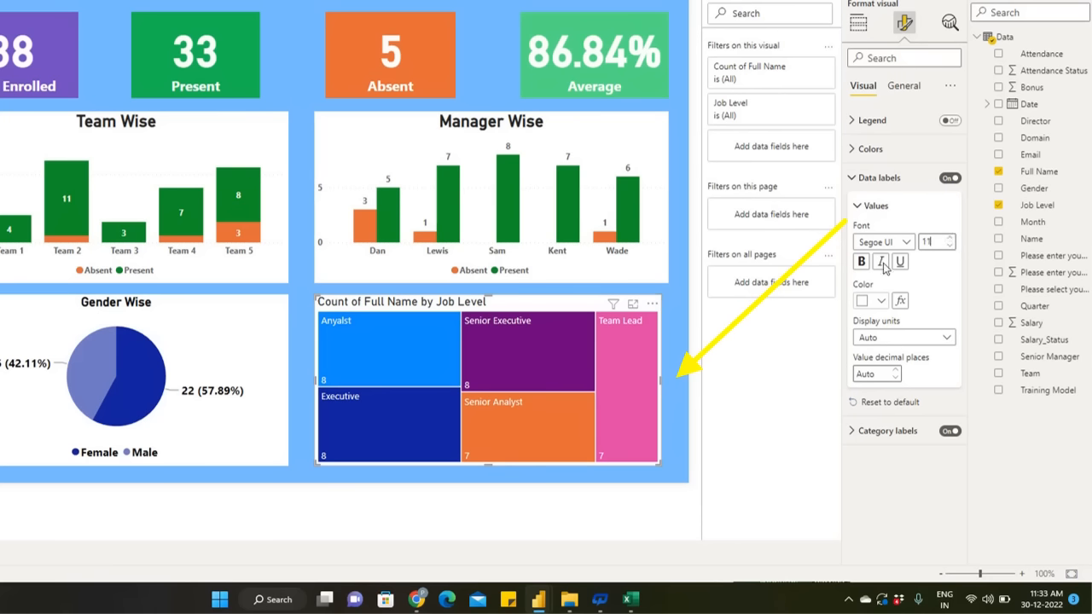
pyautogui.click(863, 263)
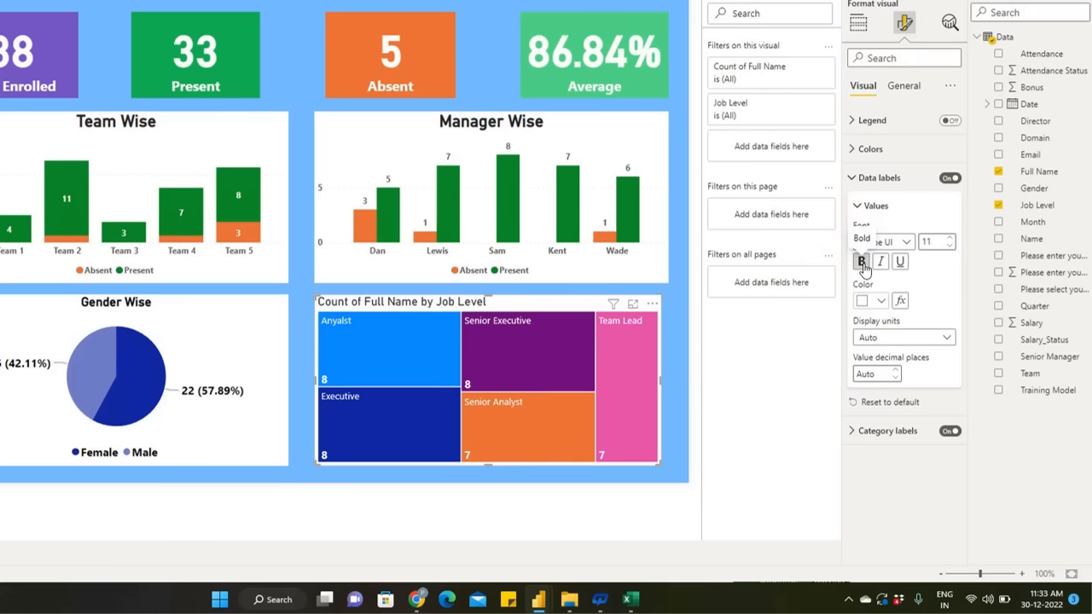
# Try showing the treemap's legend, and turn it off again.
pyautogui.click(852, 121)
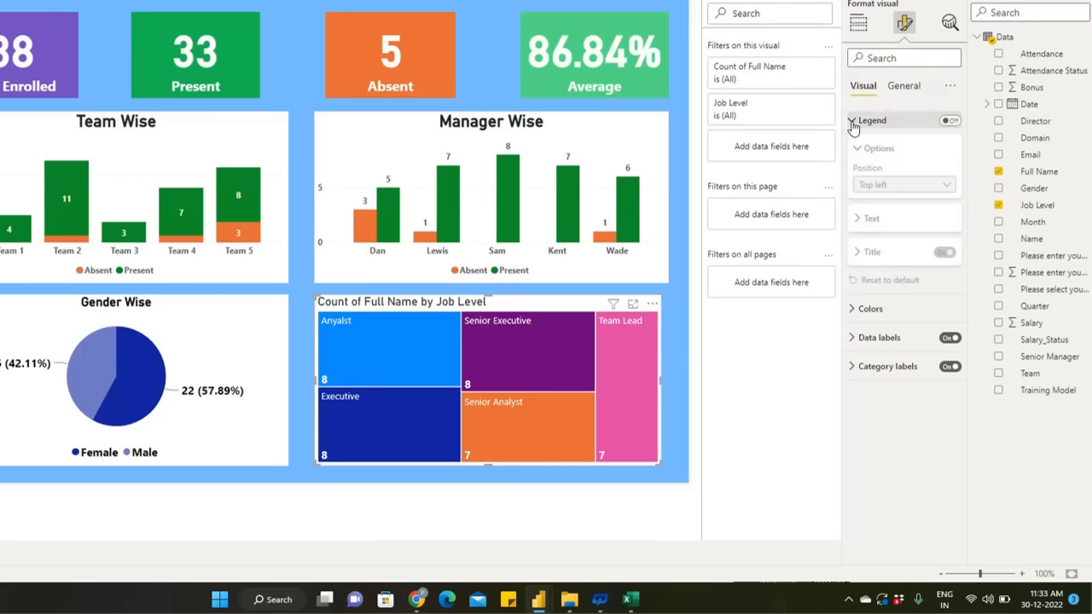
pyautogui.click(950, 122)
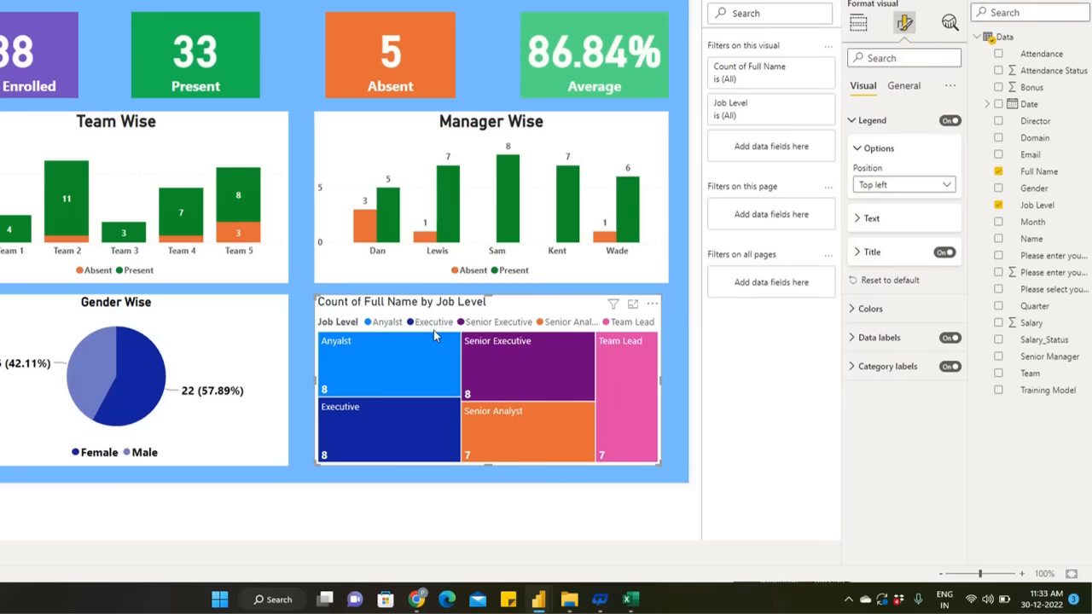
pyautogui.click(948, 121)
pyautogui.click(854, 120)
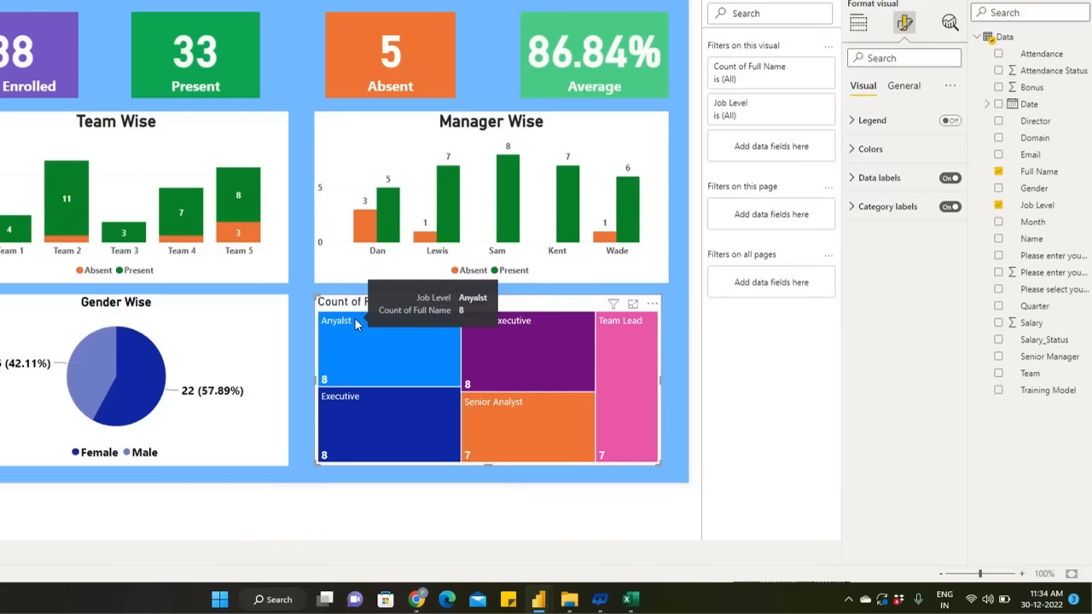
# Format the treemap's category labels as size 13 and bold.
pyautogui.click(850, 209)
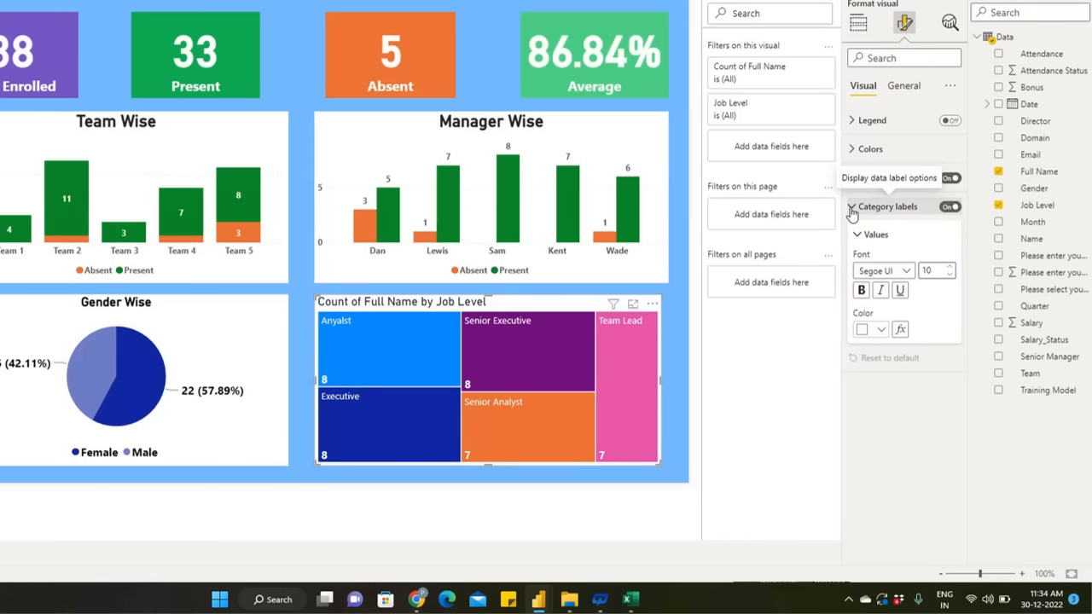
pyautogui.click(952, 270)
pyautogui.click(861, 290)
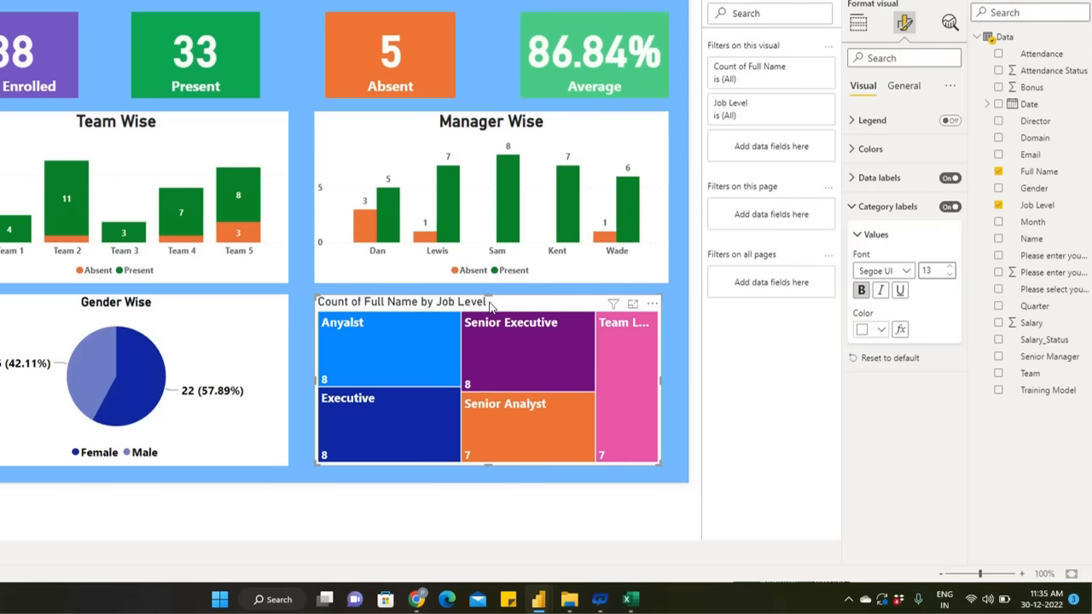
# Replace the treemap's title text with "Level Wise".
pyautogui.click(904, 92)
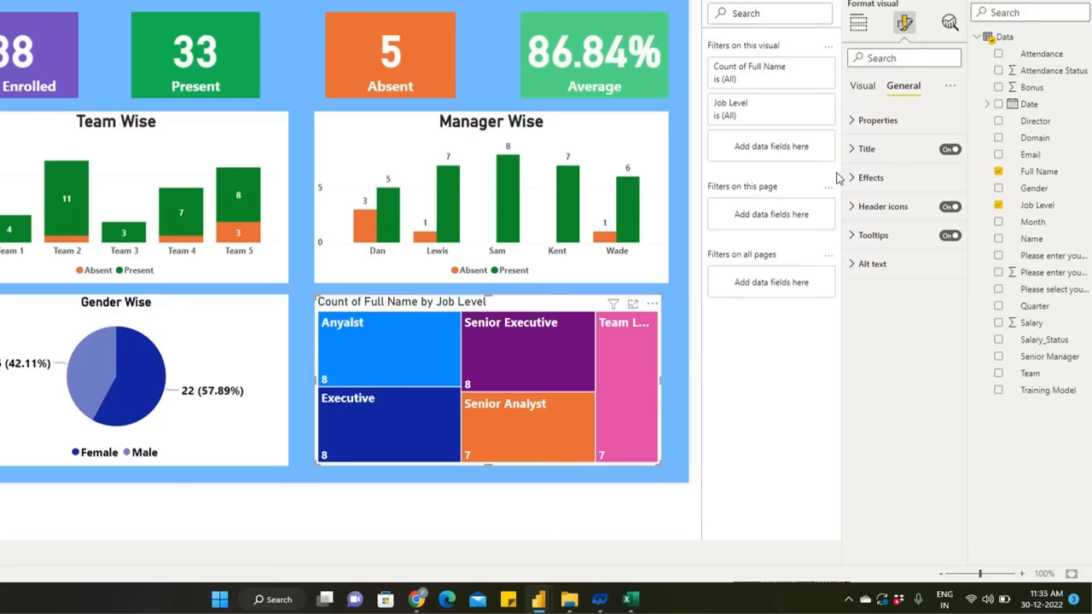
pyautogui.click(851, 151)
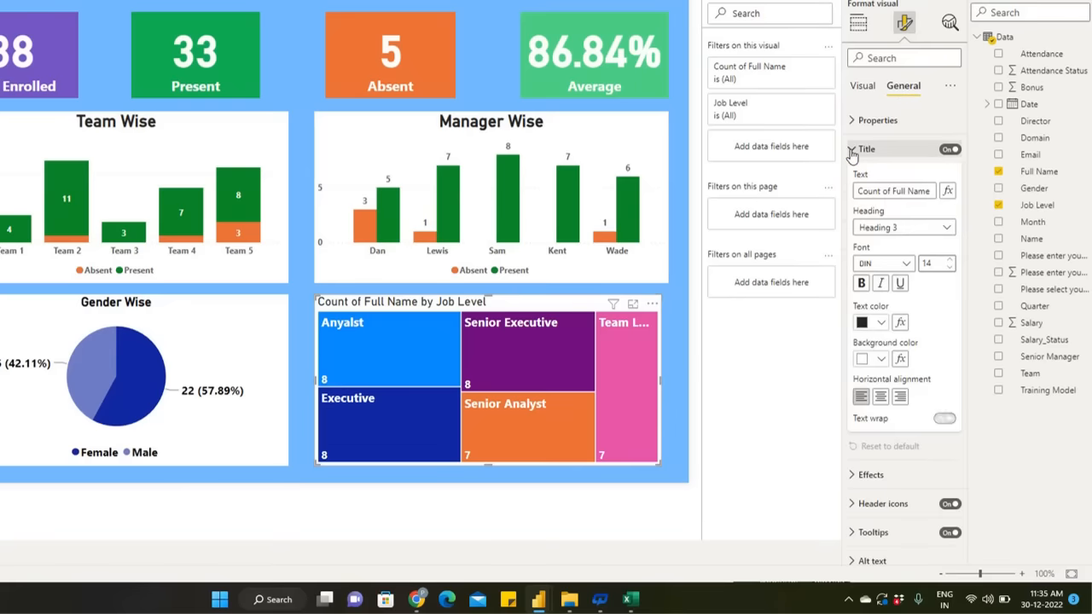
pyautogui.click(889, 191)
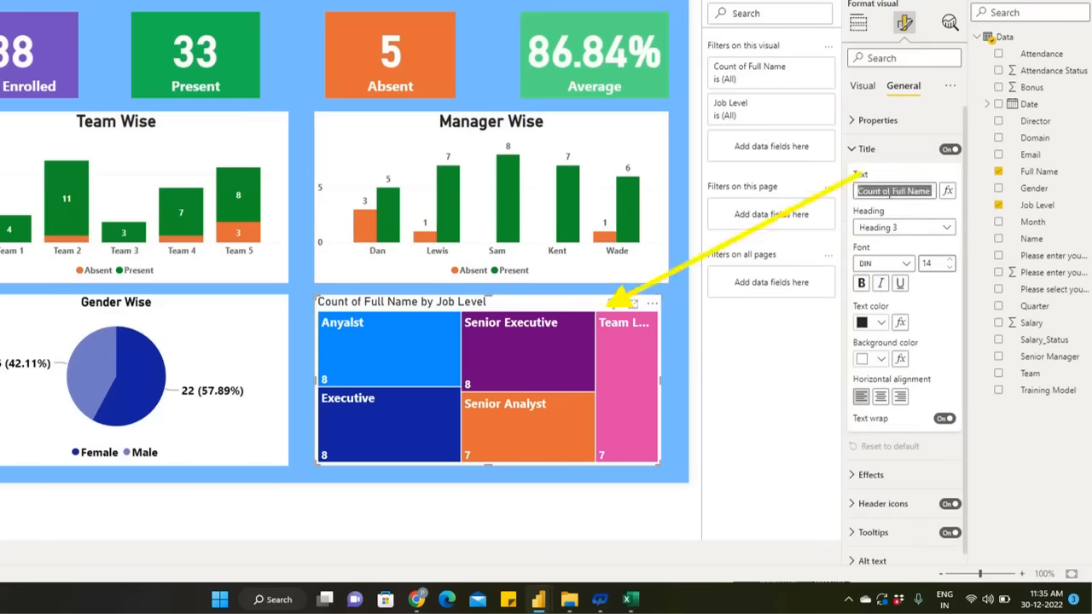
pyautogui.press('BackSpace')
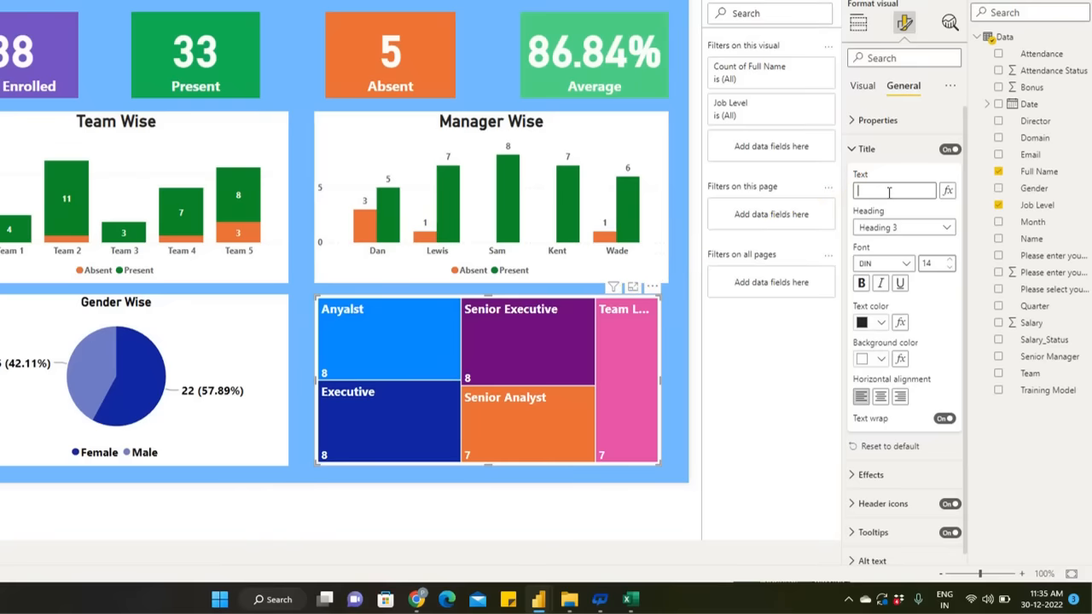
pyautogui.write('Level Wise')
# Centre the treemap's title and format it as size 15 and bold.
pyautogui.click(881, 397)
pyautogui.click(949, 260)
pyautogui.click(950, 259)
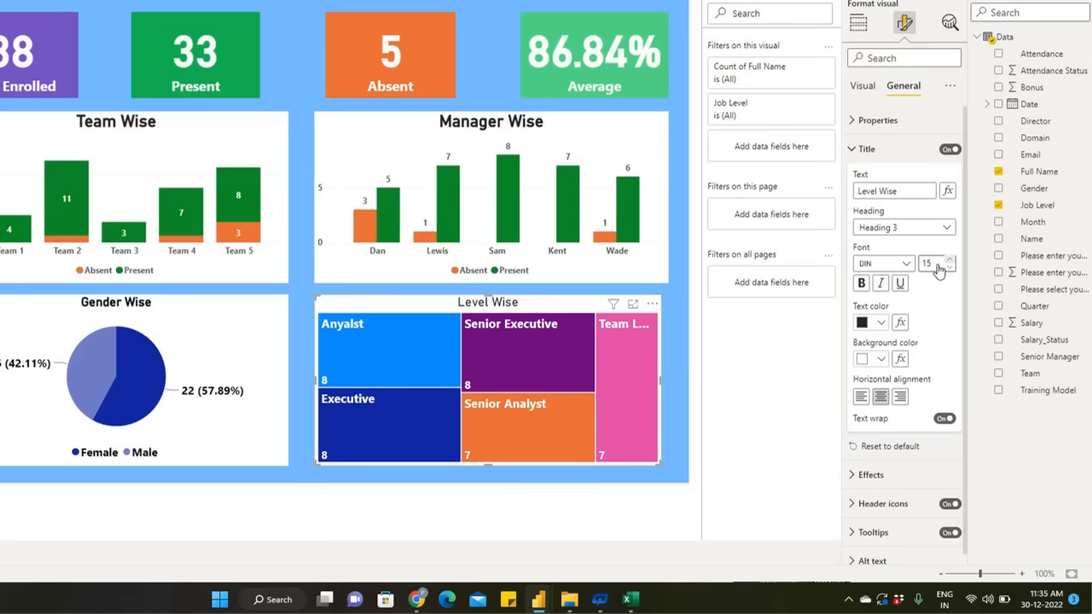
pyautogui.click(862, 284)
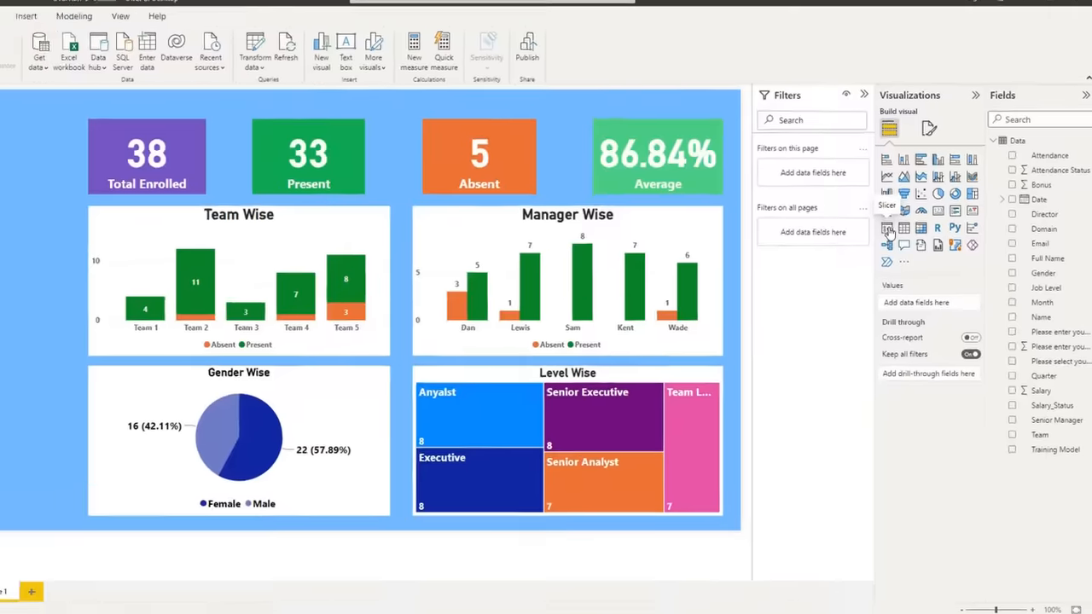
# Add a slicer beside the Team Wise chart, below the Total Enrolled card's level, and fill it with the Training Model field.
pyautogui.click(887, 229)
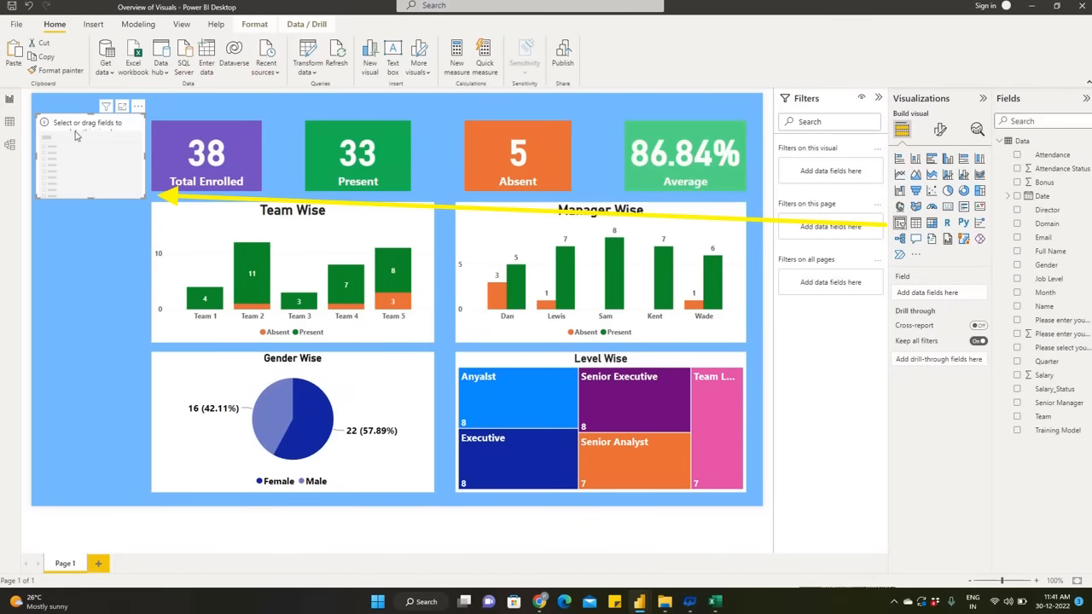
pyautogui.moveTo(53, 130); pyautogui.dragTo(56, 218)
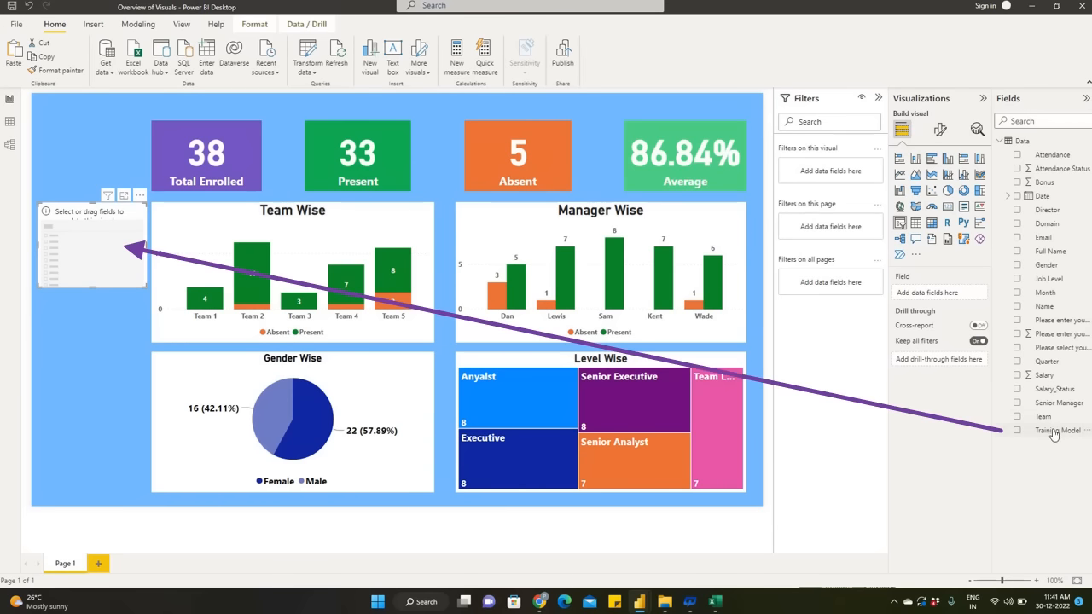
pyautogui.moveTo(1054, 435); pyautogui.dragTo(128, 243)
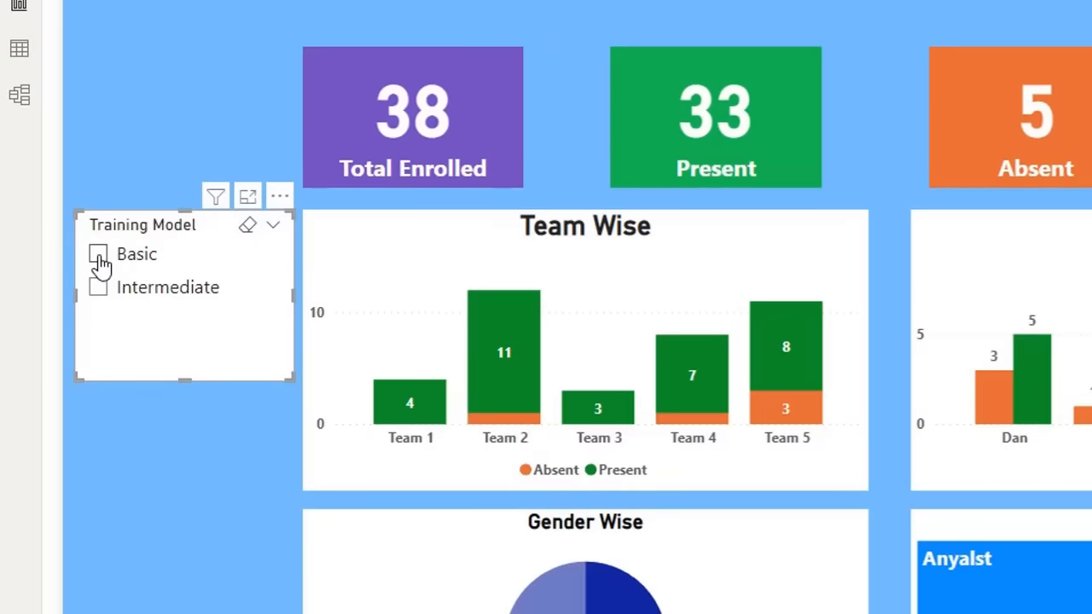
# Try the dropdown style on the Training Model slicer, and switch it back to a list.
pyautogui.click(272, 236)
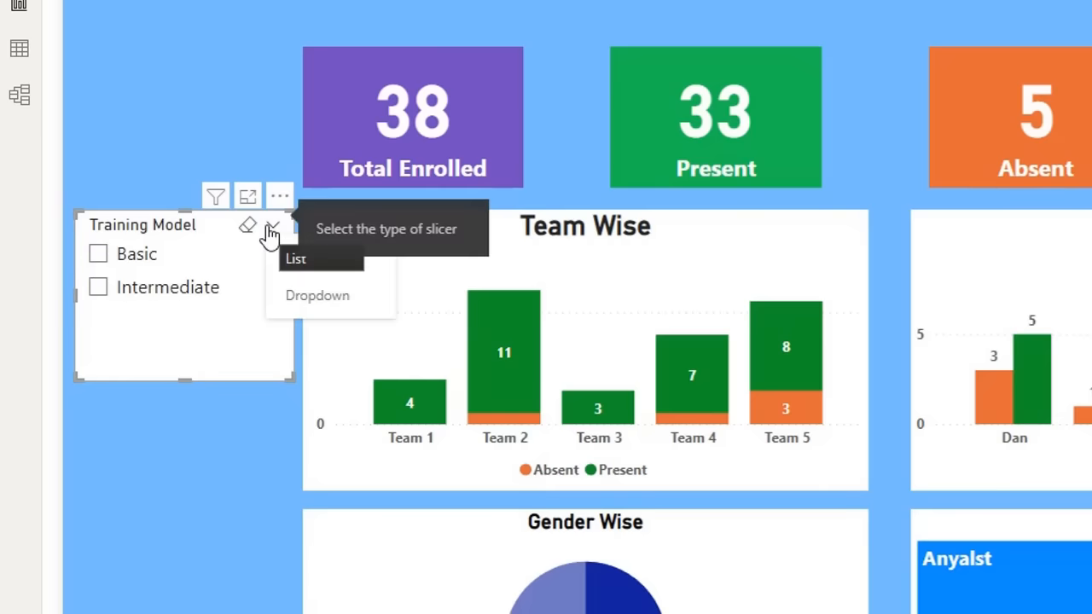
pyautogui.click(286, 298)
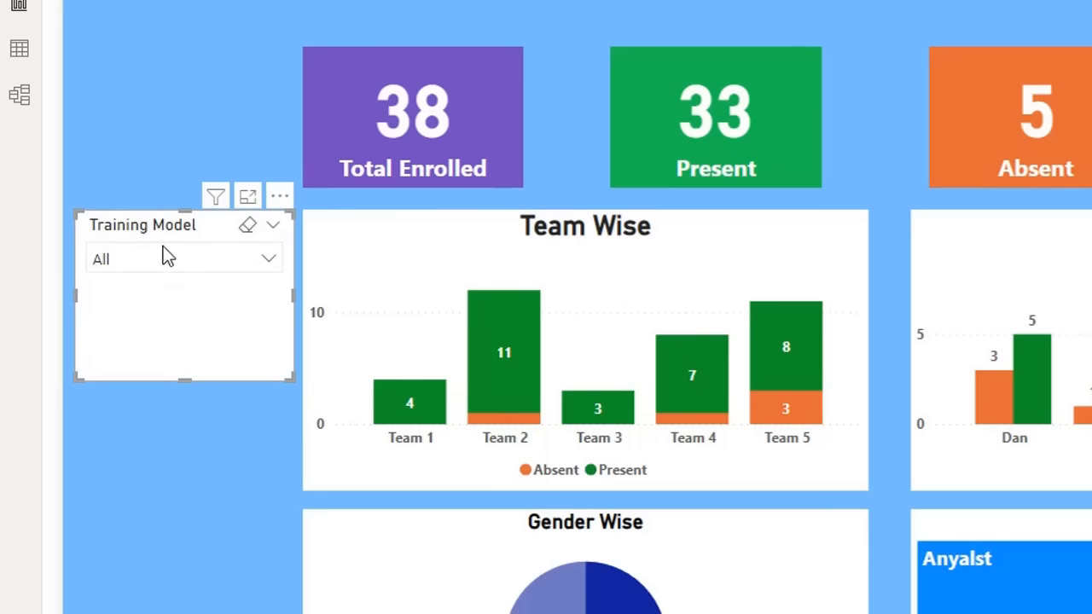
pyautogui.click(277, 226)
pyautogui.click(295, 259)
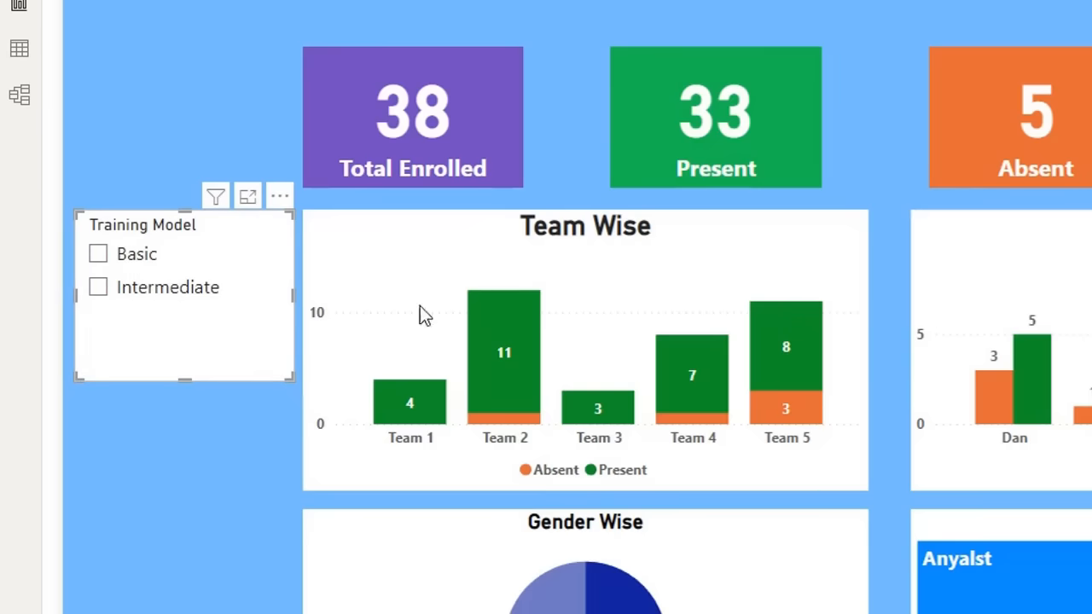
# Test the slicer by filtering the report to Intermediate, to Basic and to both together, and clear the selection.
pyautogui.click(98, 292)
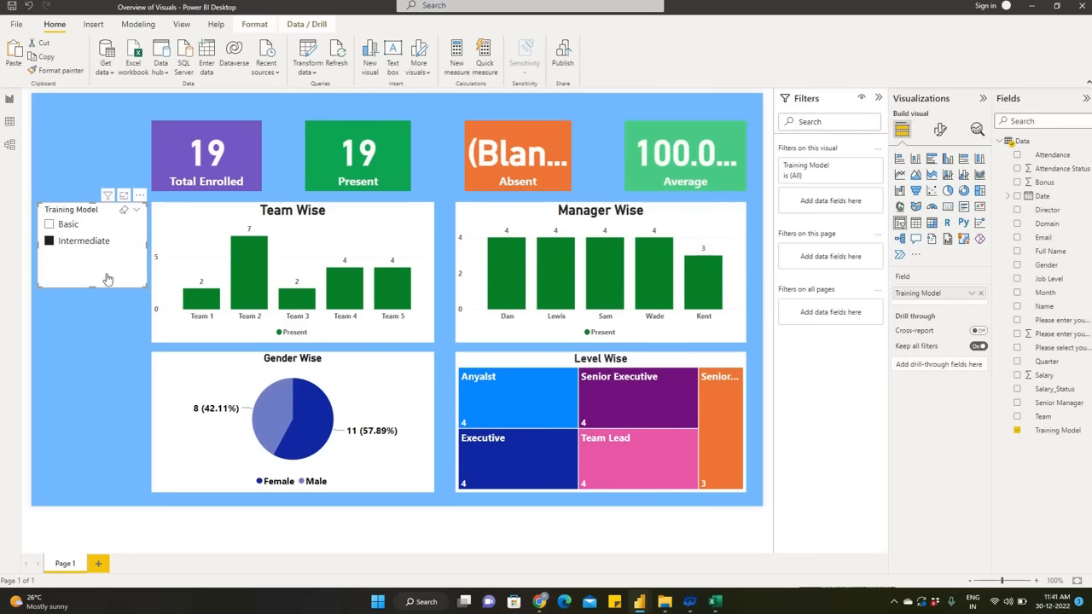
pyautogui.click(51, 227)
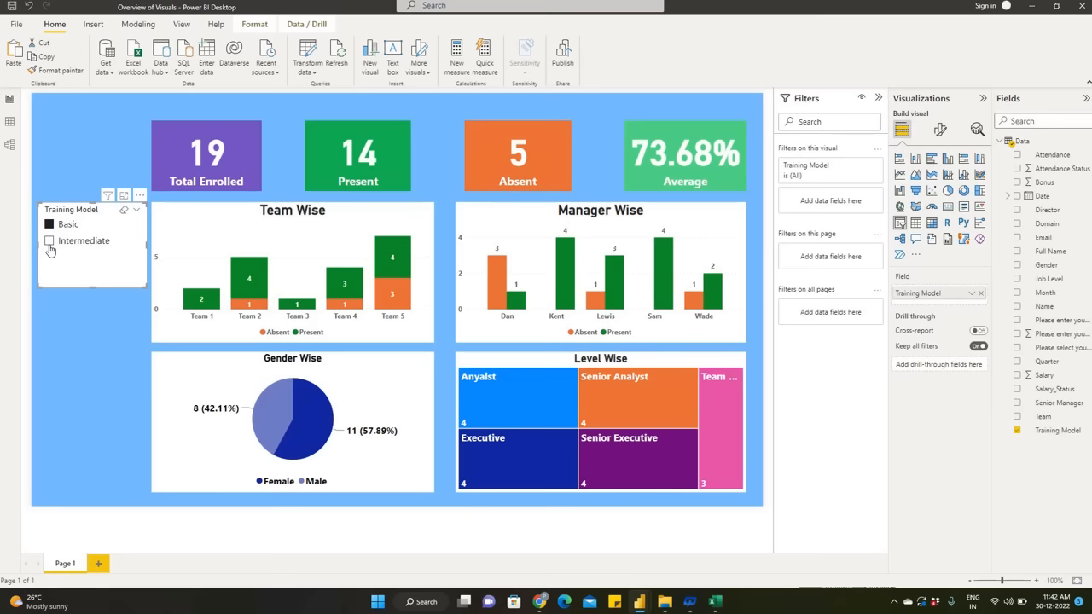
pyautogui.keyDown('ctrl'); pyautogui.click(50, 244); pyautogui.keyUp('ctrl')
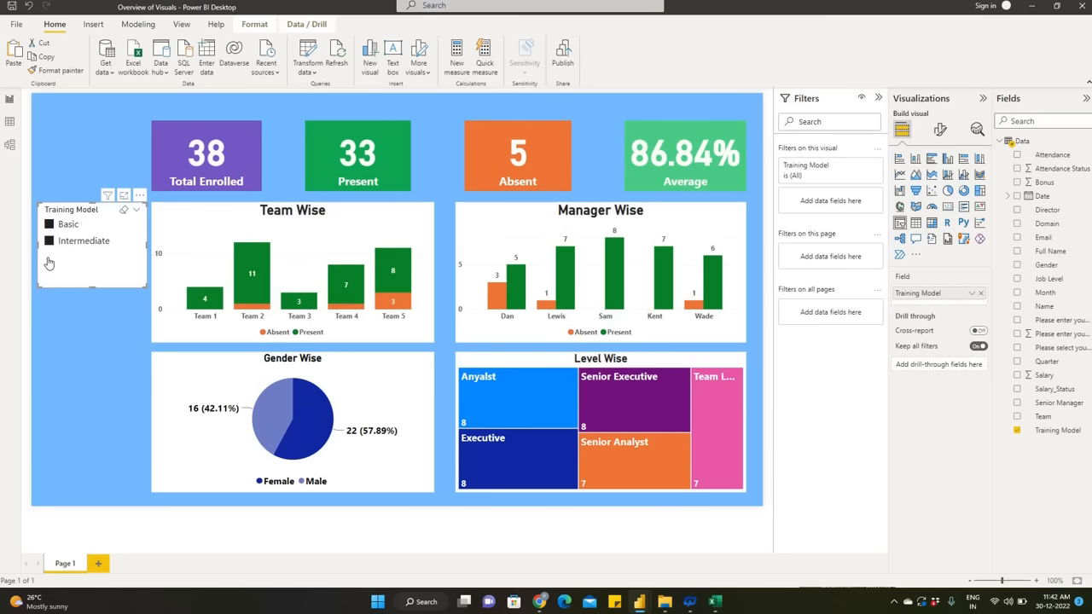
pyautogui.click(124, 209)
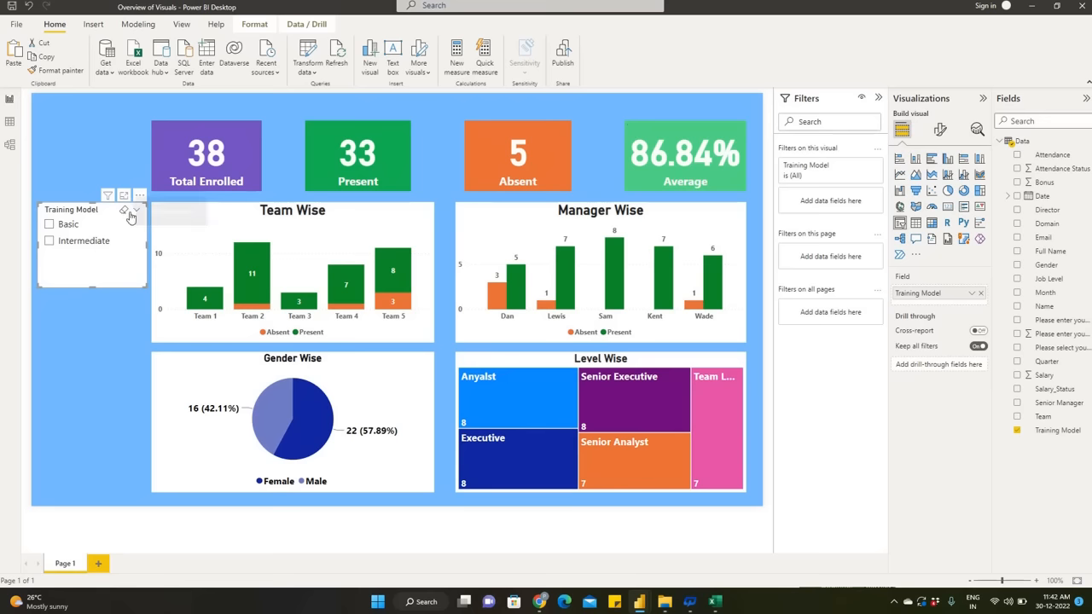
# Change the Training Model slicer to a dropdown and reduce its height to fit the header and dropdown box.
pyautogui.click(135, 211)
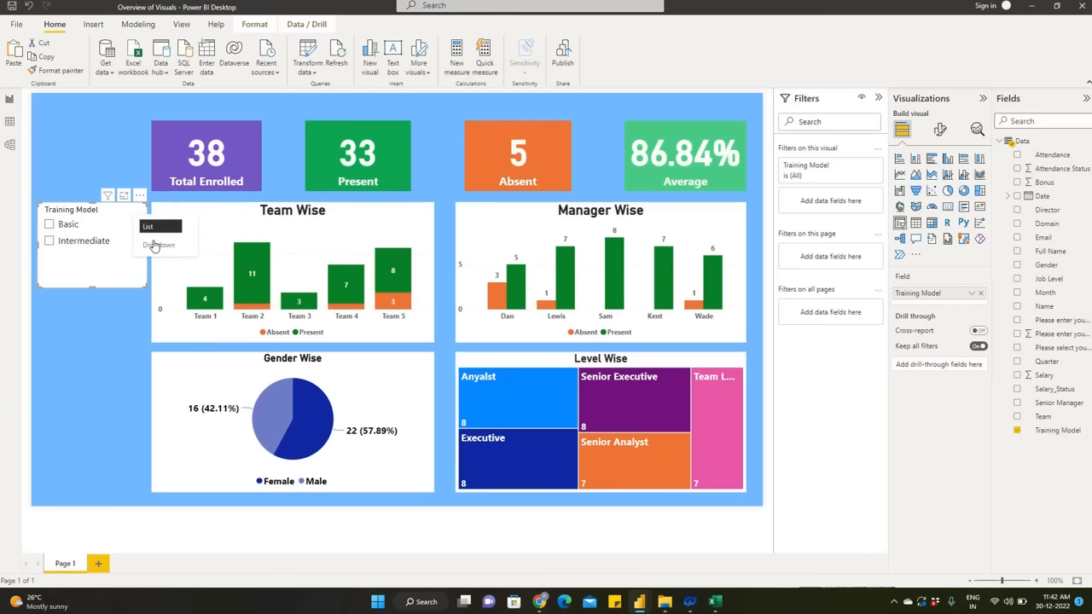
pyautogui.click(155, 245)
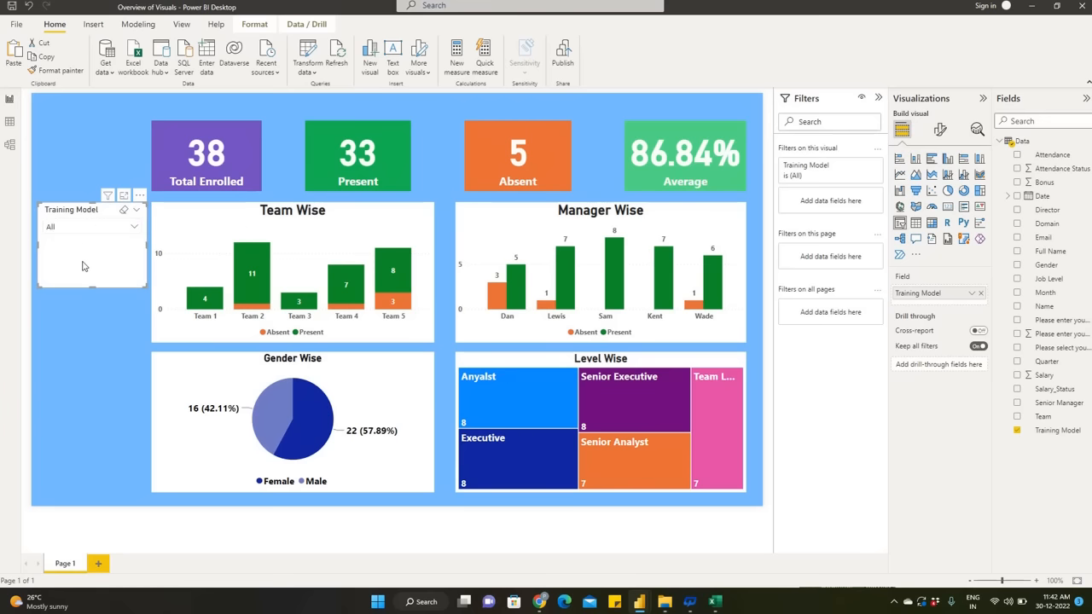
pyautogui.click(134, 228)
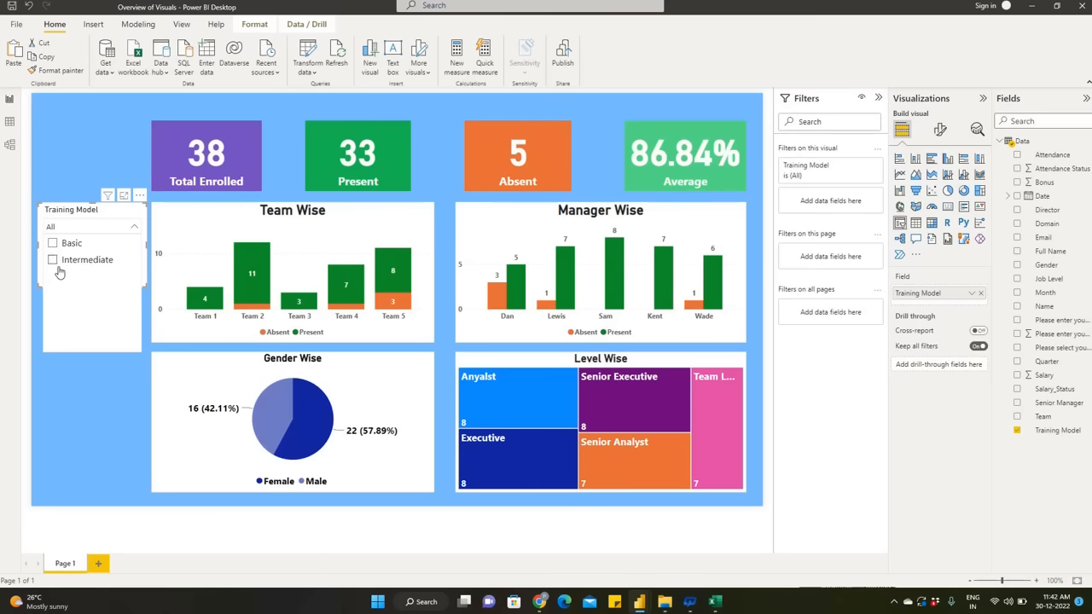
pyautogui.click(70, 230)
pyautogui.moveTo(89, 289); pyautogui.dragTo(94, 252)
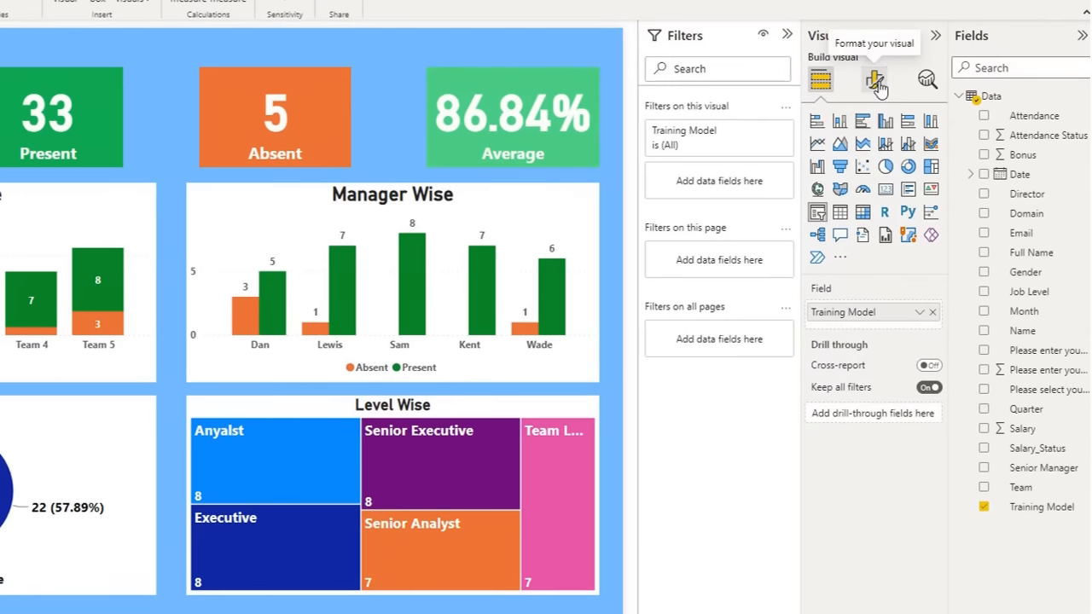
# Try single selection on the Training Model slicer by choosing between its options, and turn it off again.
pyautogui.click(877, 83)
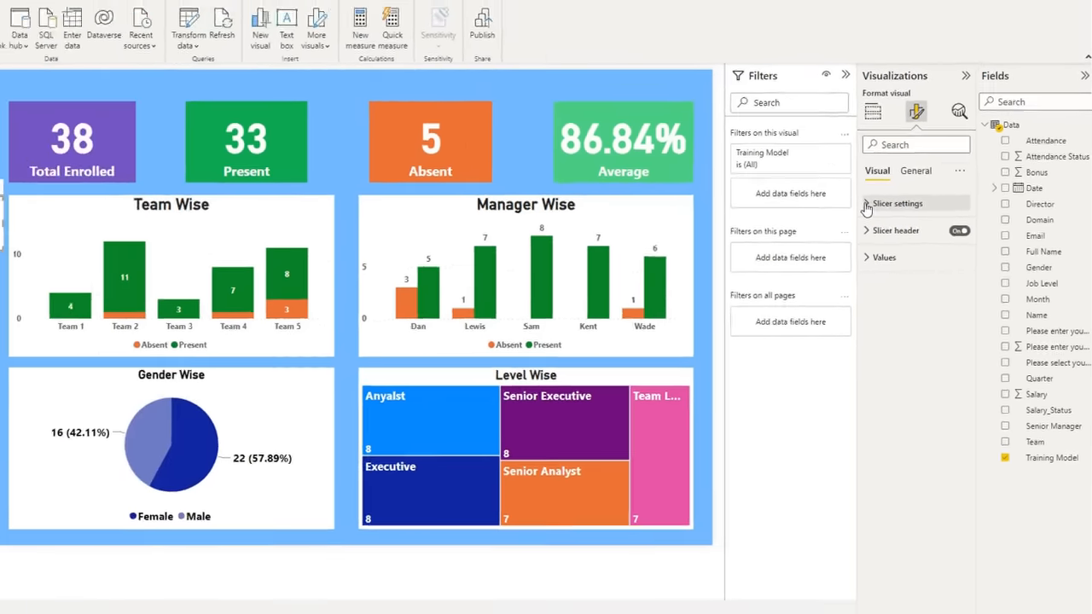
pyautogui.click(812, 193)
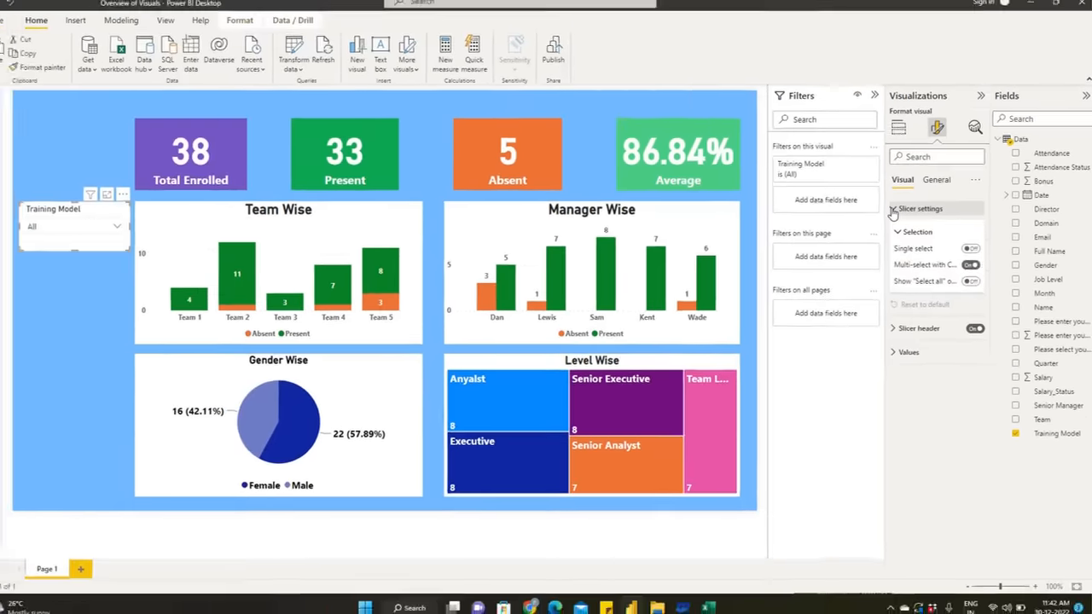
pyautogui.click(970, 248)
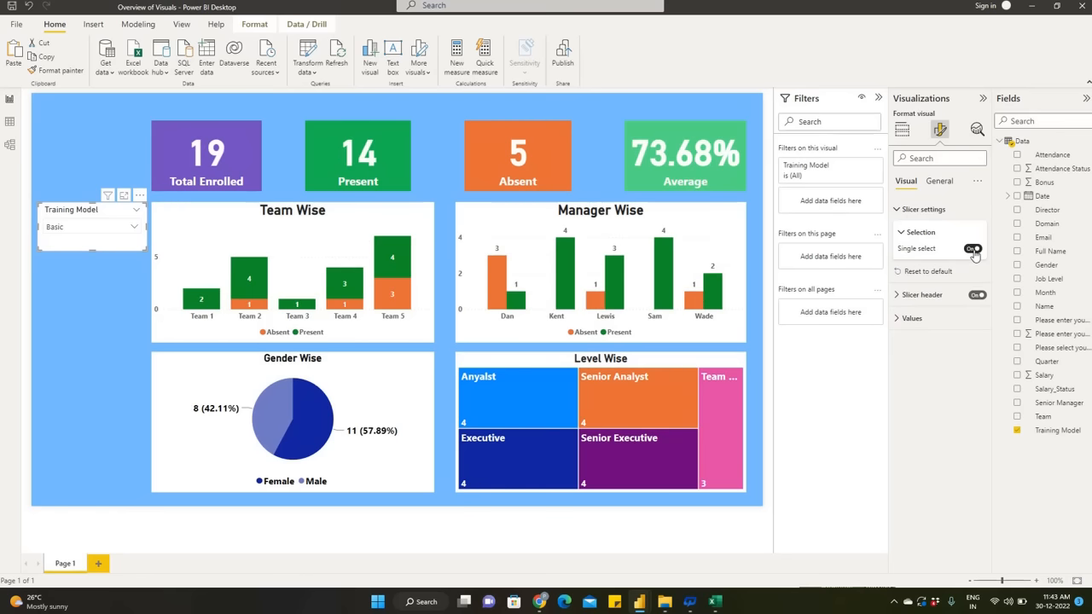
pyautogui.click(111, 229)
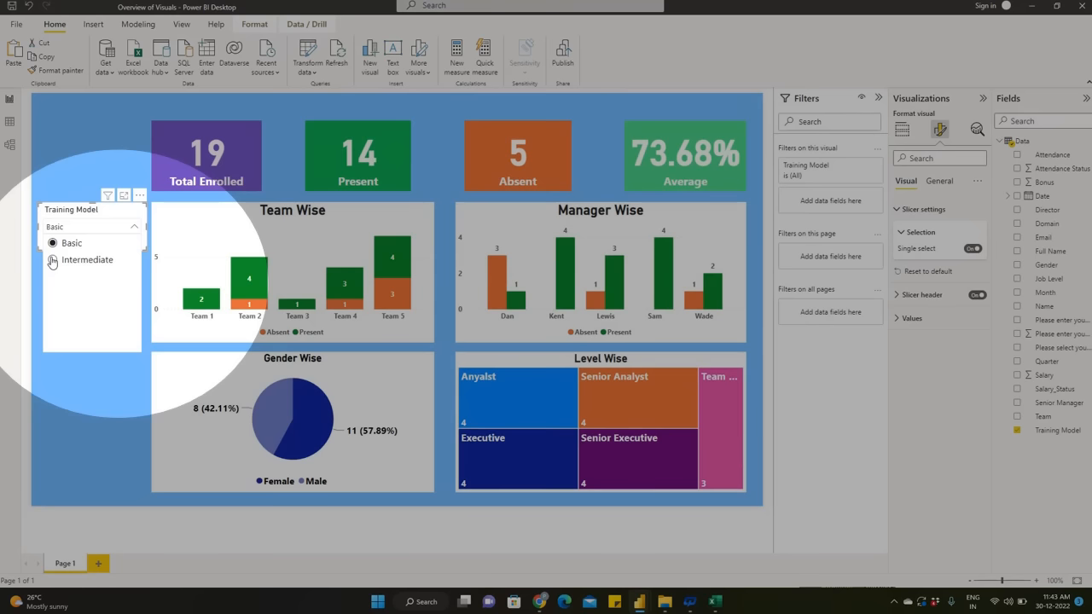
pyautogui.click(52, 262)
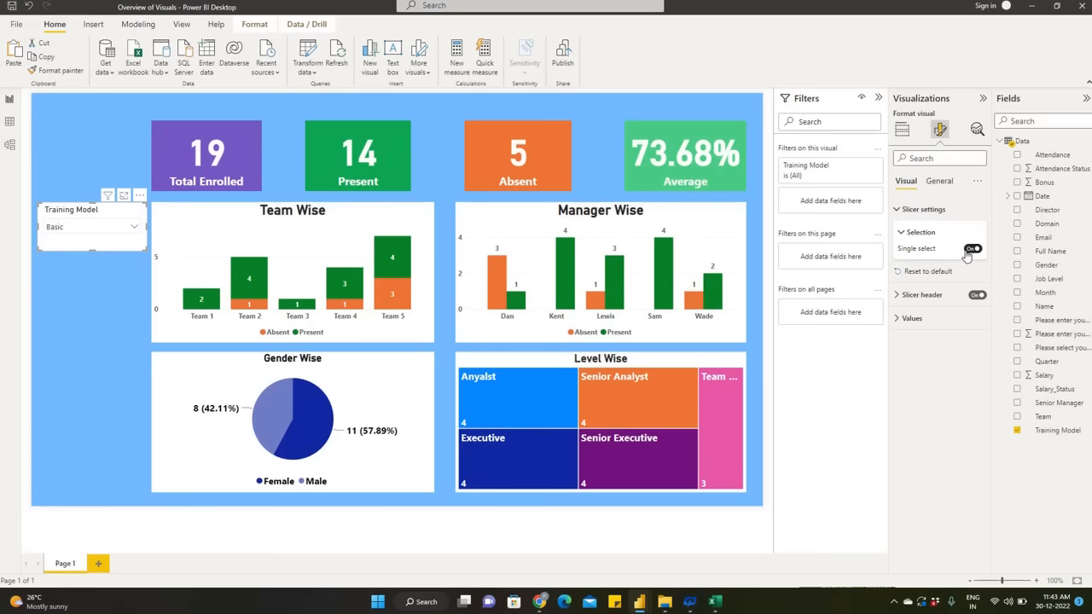
pyautogui.click(971, 249)
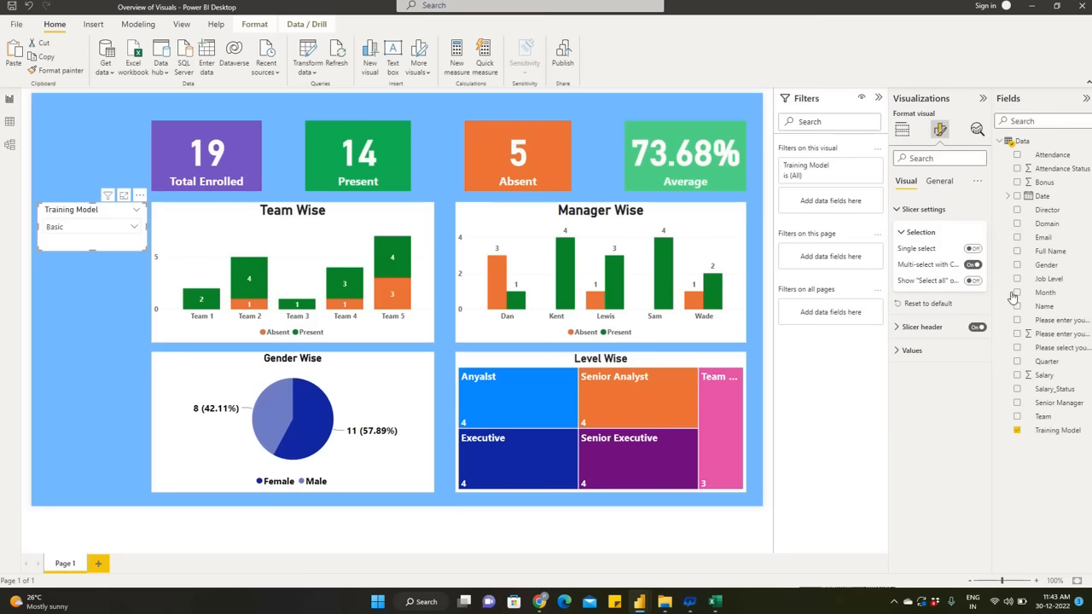
# Turn on the slicer's "Select all" option and use it to select every training model.
pyautogui.click(125, 231)
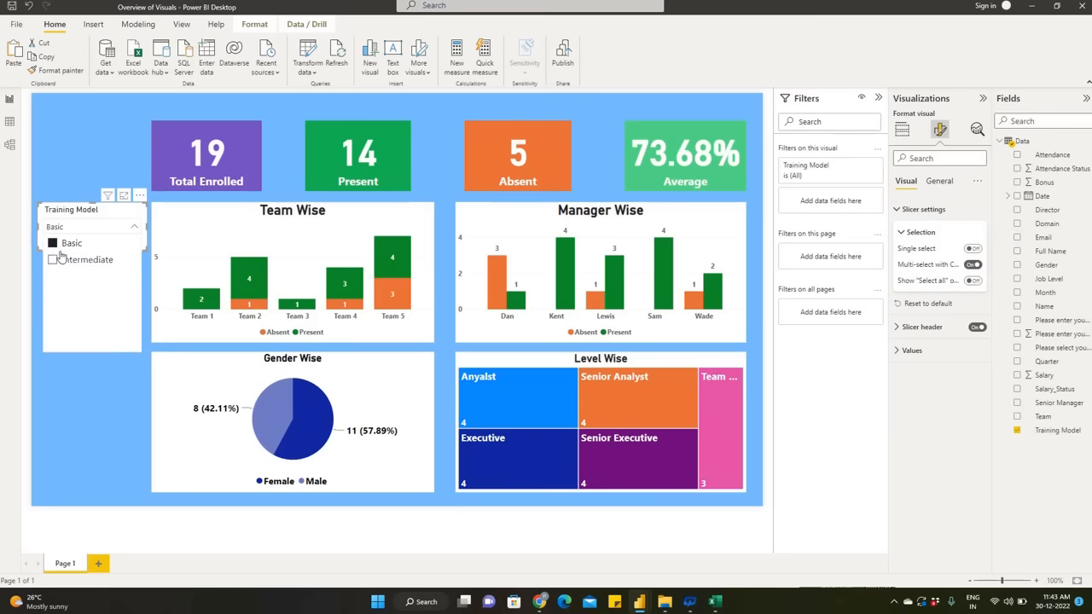
pyautogui.click(974, 282)
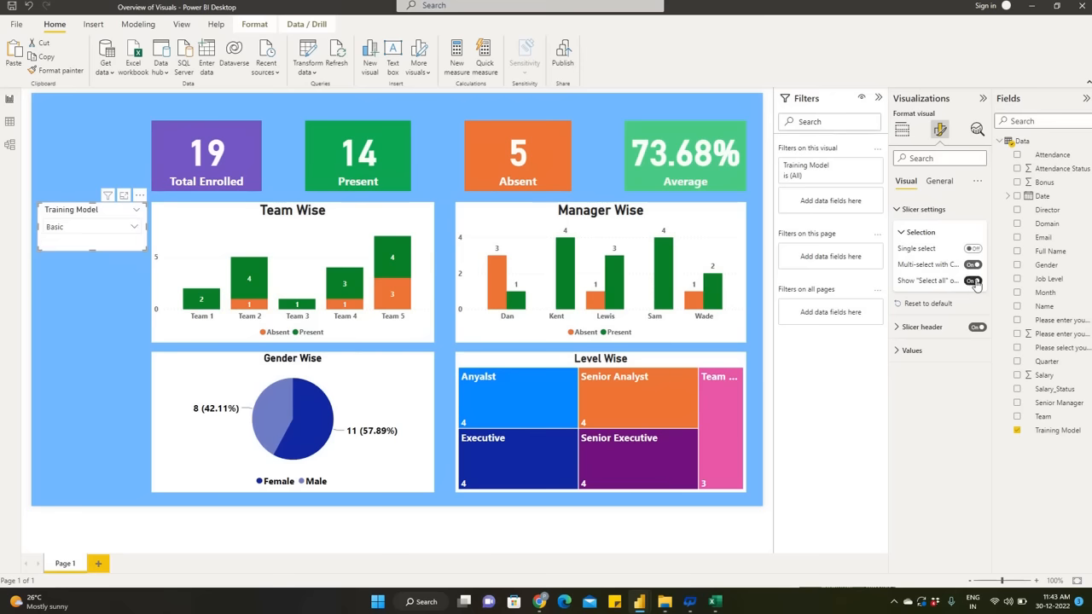
pyautogui.click(133, 227)
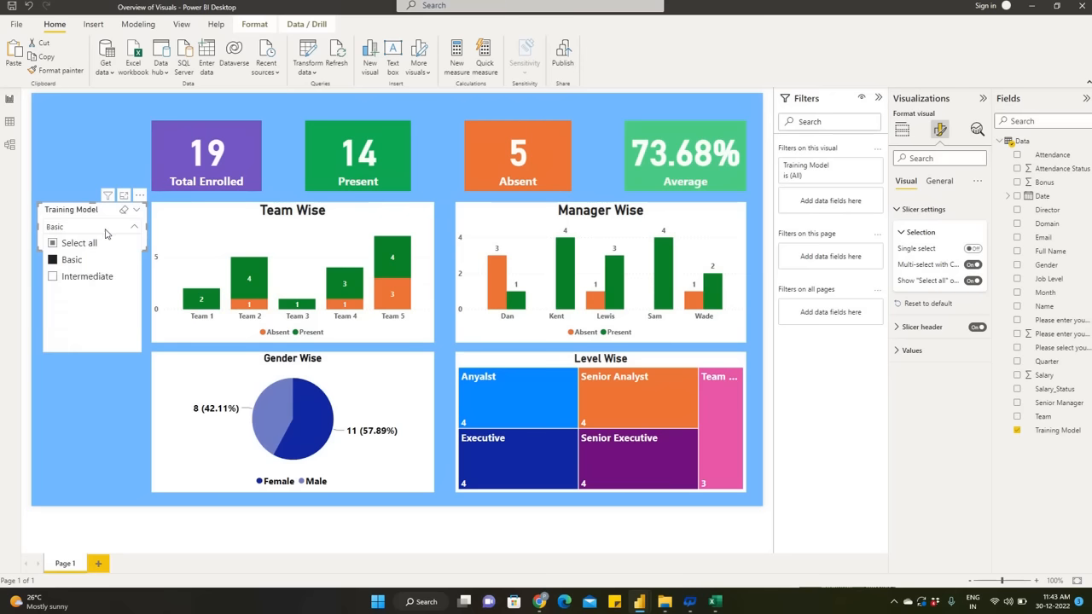
pyautogui.click(53, 244)
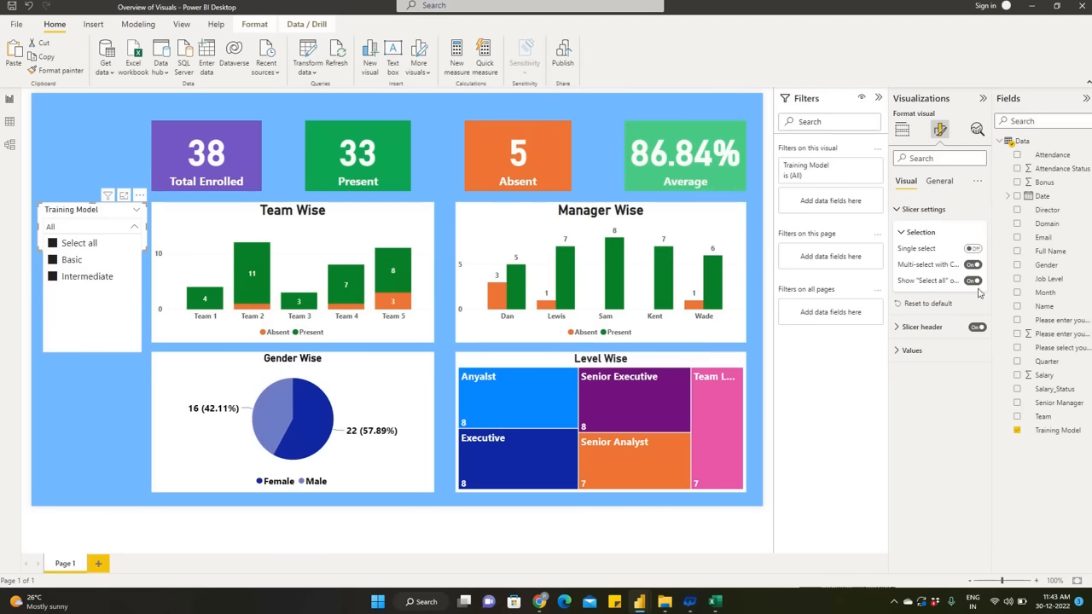
pyautogui.click(897, 210)
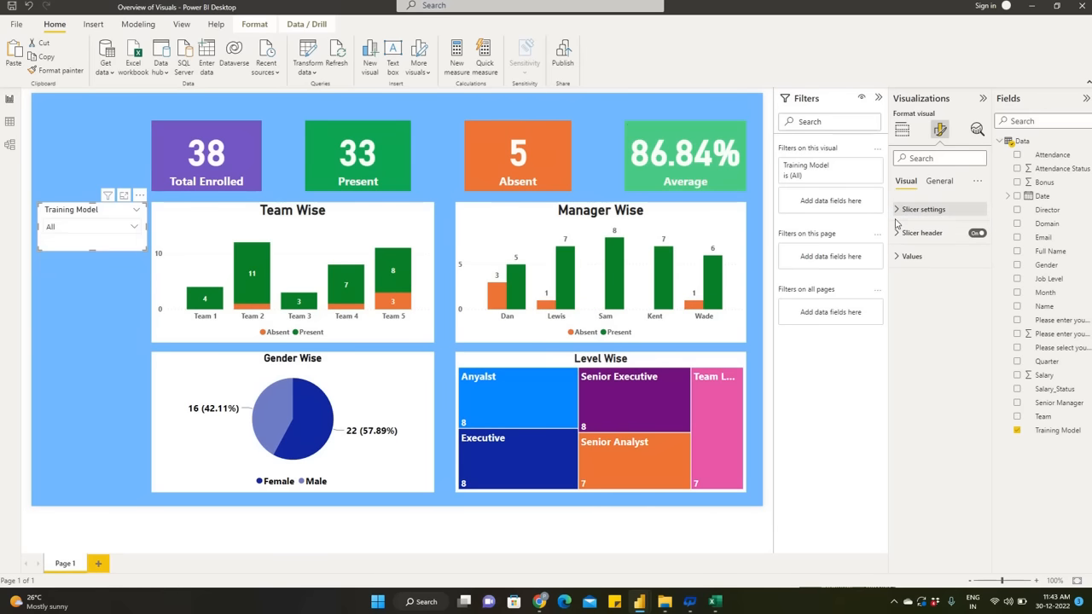
# Format the slicer's header text as size 13 and bold with a black font colour.
pyautogui.click(896, 233)
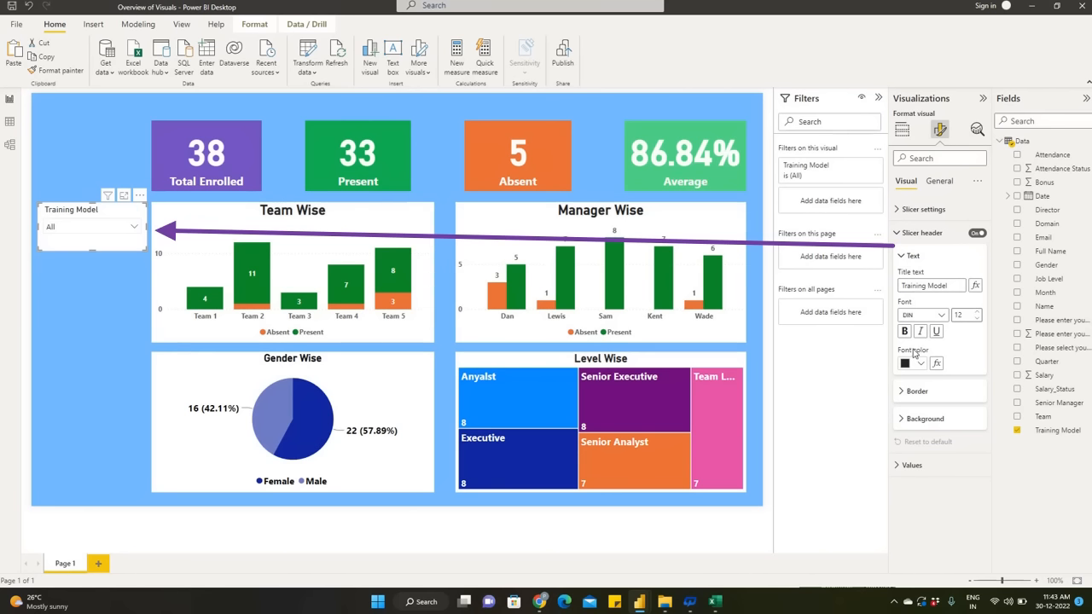
pyautogui.click(978, 313)
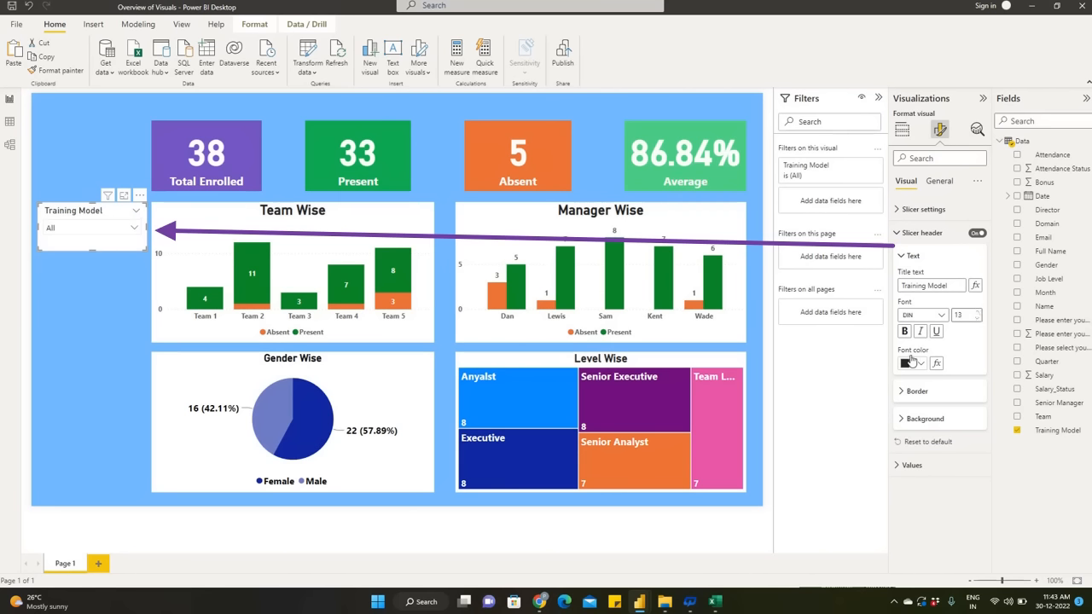
pyautogui.click(905, 331)
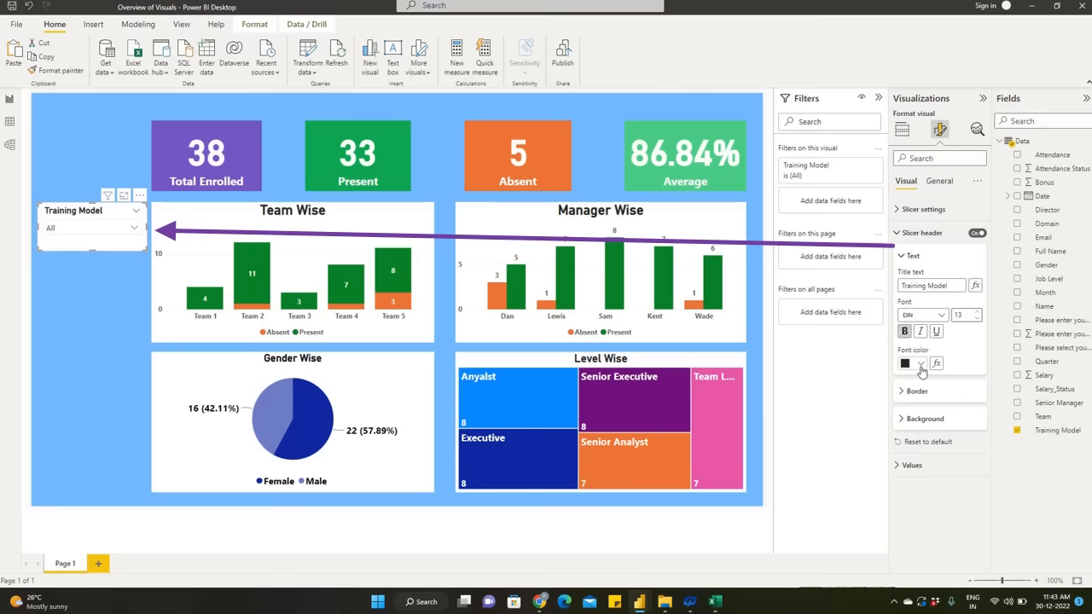
pyautogui.click(920, 364)
pyautogui.click(928, 405)
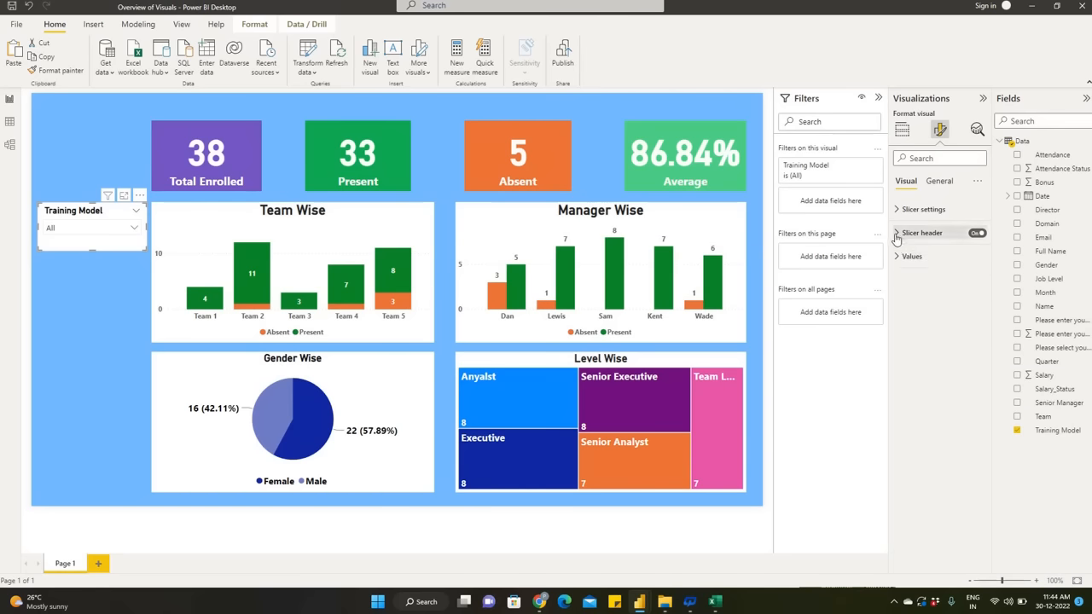
# Try a dark blue background with a white font colour on the Training Model slicer's header.
pyautogui.click(897, 236)
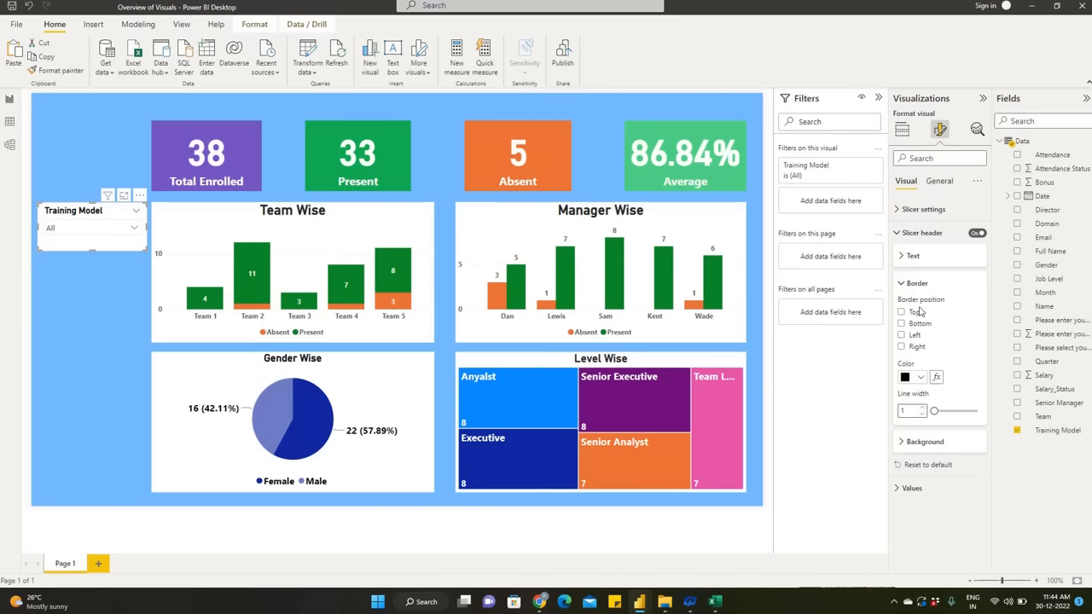
pyautogui.click(906, 441)
pyautogui.click(921, 474)
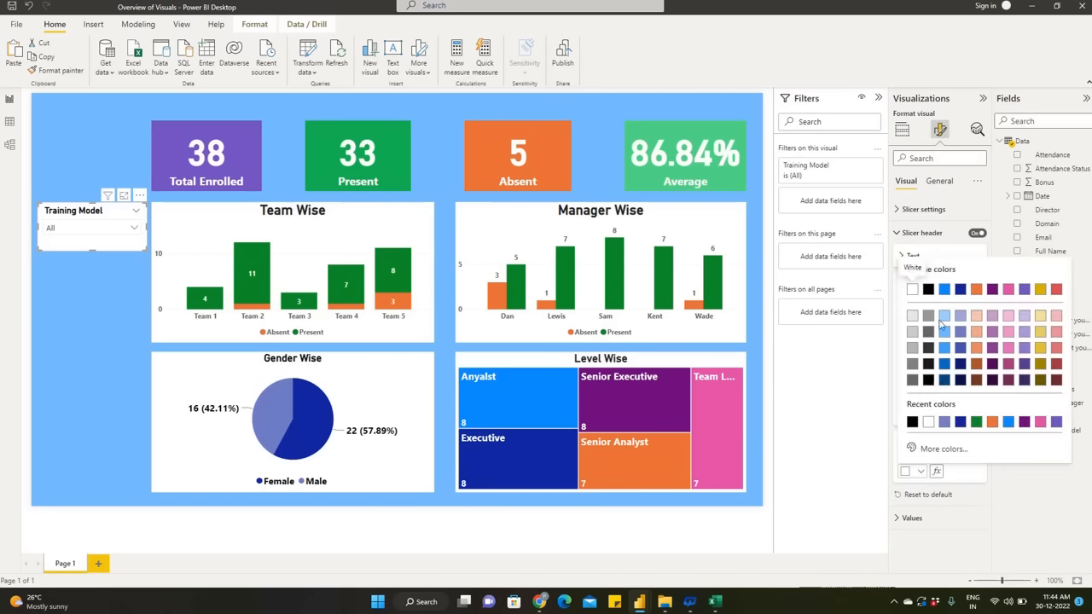
pyautogui.click(961, 290)
pyautogui.click(902, 256)
pyautogui.click(922, 364)
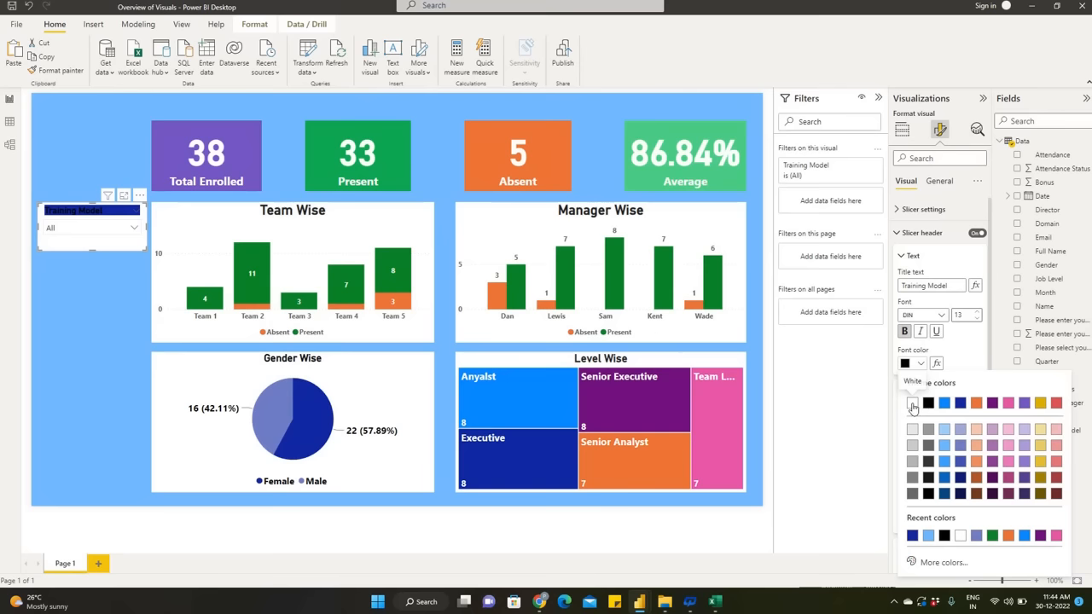
pyautogui.click(912, 404)
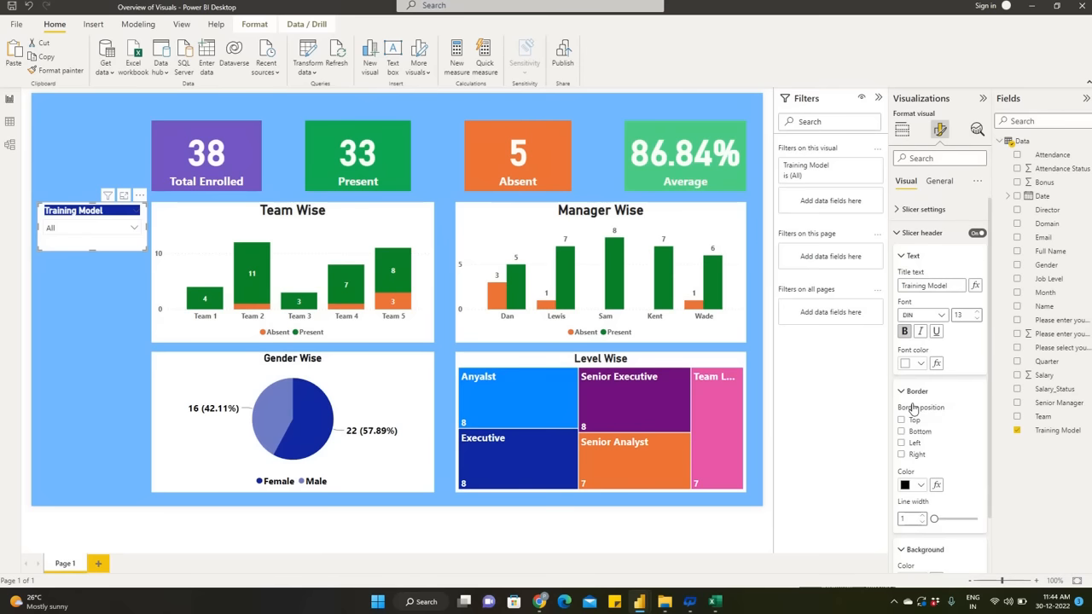
# Try white and black backgrounds on the slicer header, keeping black as the header's border colour.
pyautogui.click(920, 486)
pyautogui.click(899, 285)
pyautogui.scroll(-1, 905, 474)
pyautogui.click(920, 515)
pyautogui.click(928, 466)
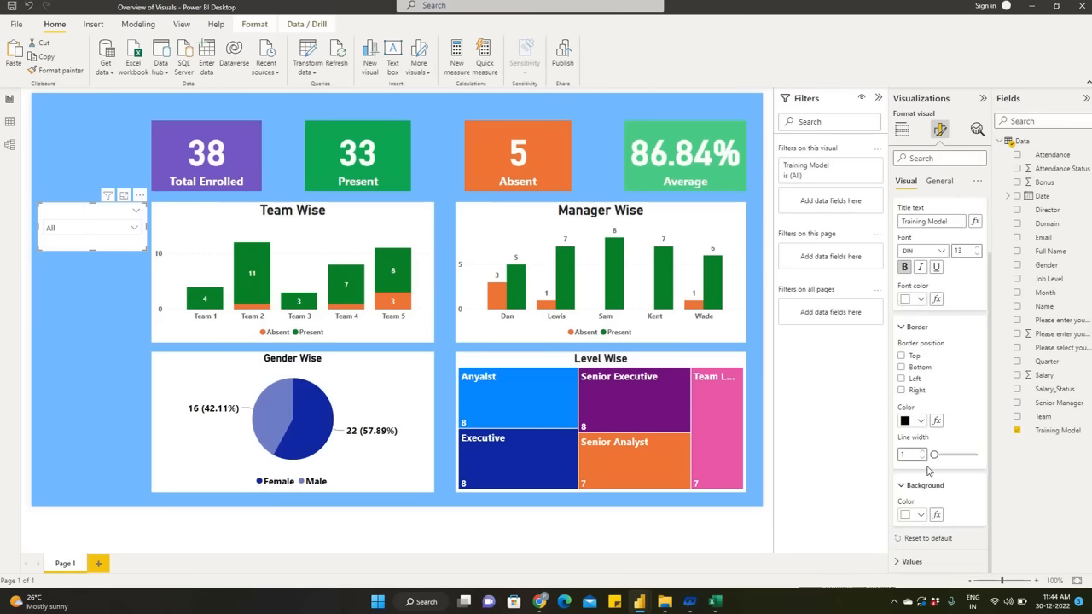
pyautogui.click(916, 421)
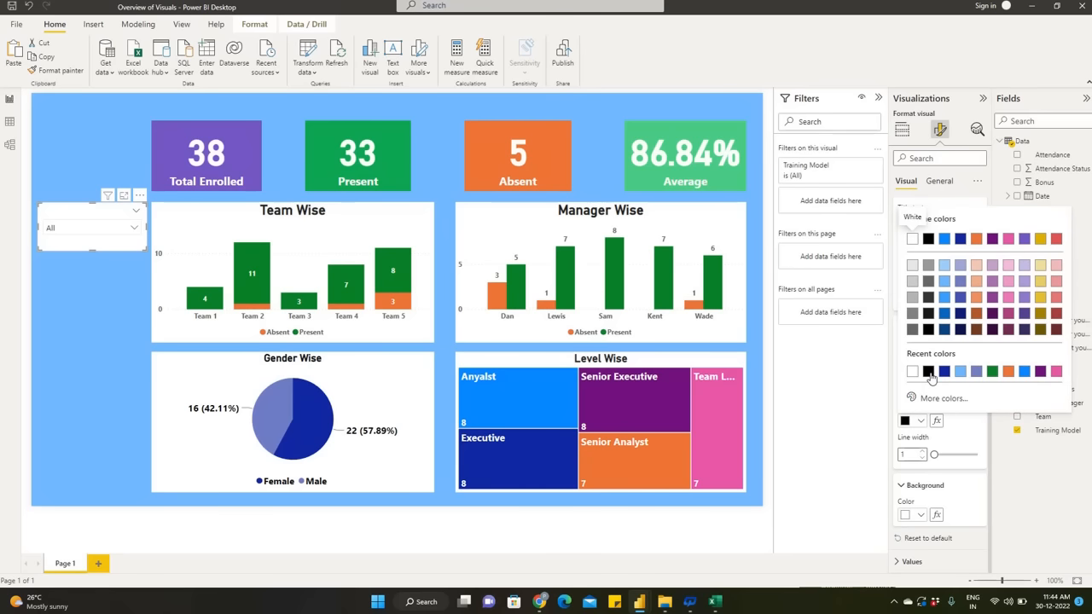
pyautogui.click(931, 381)
pyautogui.click(920, 515)
pyautogui.click(913, 465)
# Set the slicer header's background to white and its font colour to black, and check the slicer's option list.
pyautogui.click(920, 515)
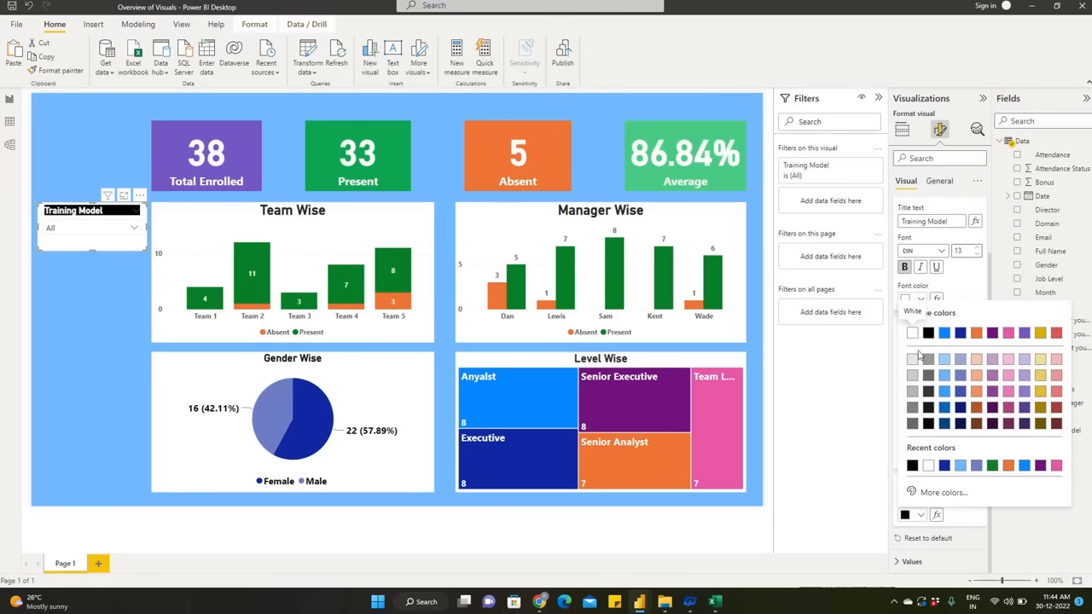
pyautogui.click(912, 333)
pyautogui.scroll(1, 921, 473)
pyautogui.click(922, 364)
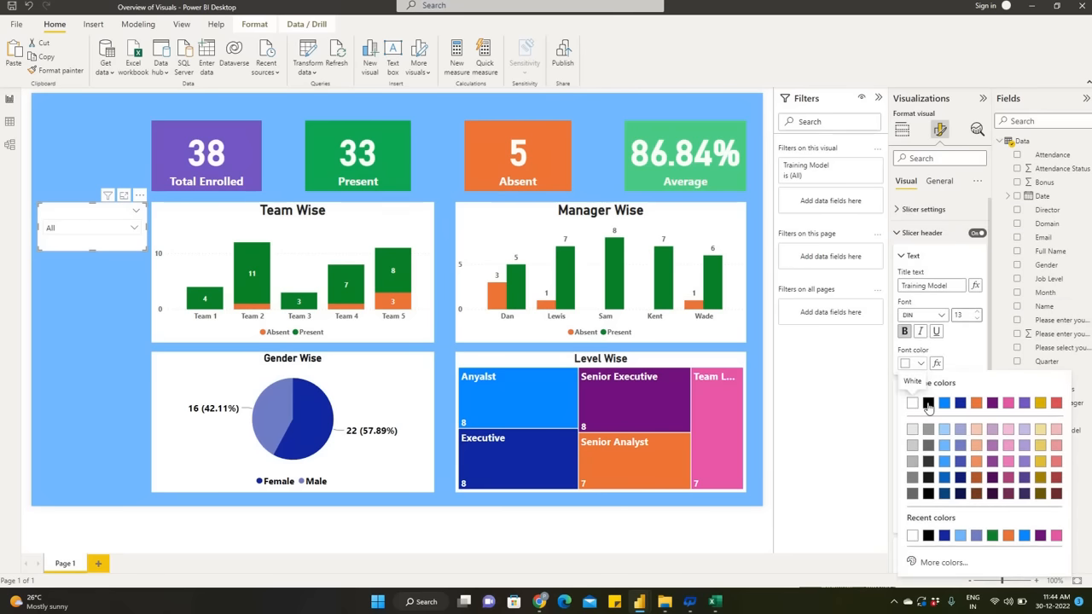
pyautogui.click(928, 403)
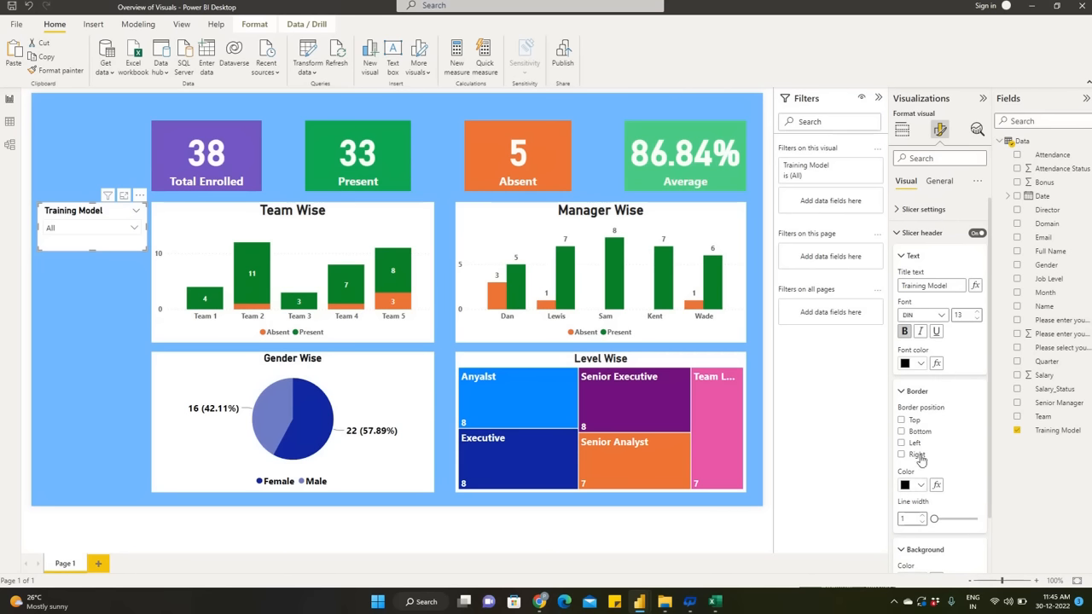
pyautogui.click(80, 228)
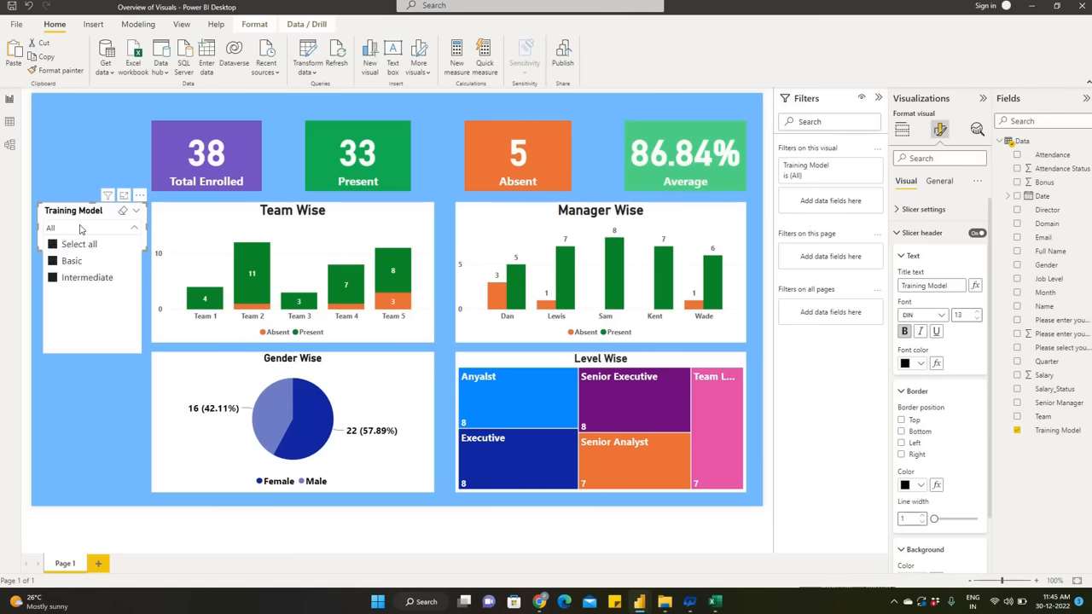
pyautogui.click(84, 390)
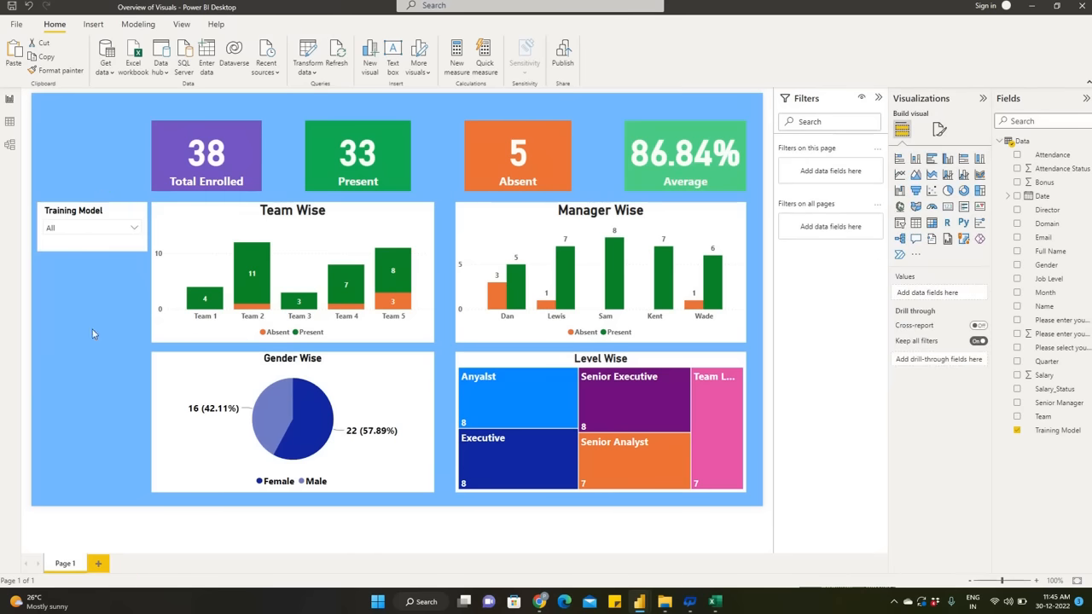
# Duplicate the Training Model slicer, place the copy below the original, and replace its field with Senior Manager.
pyautogui.click(41, 213)
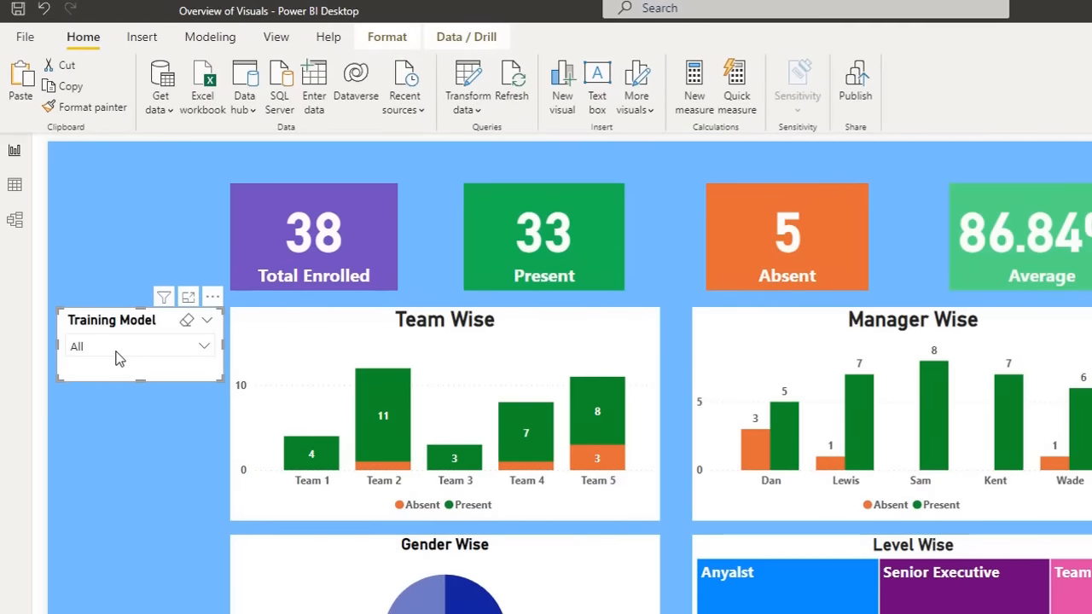
pyautogui.hotkey('ctrl', 'v')
pyautogui.moveTo(98, 385); pyautogui.dragTo(86, 494)
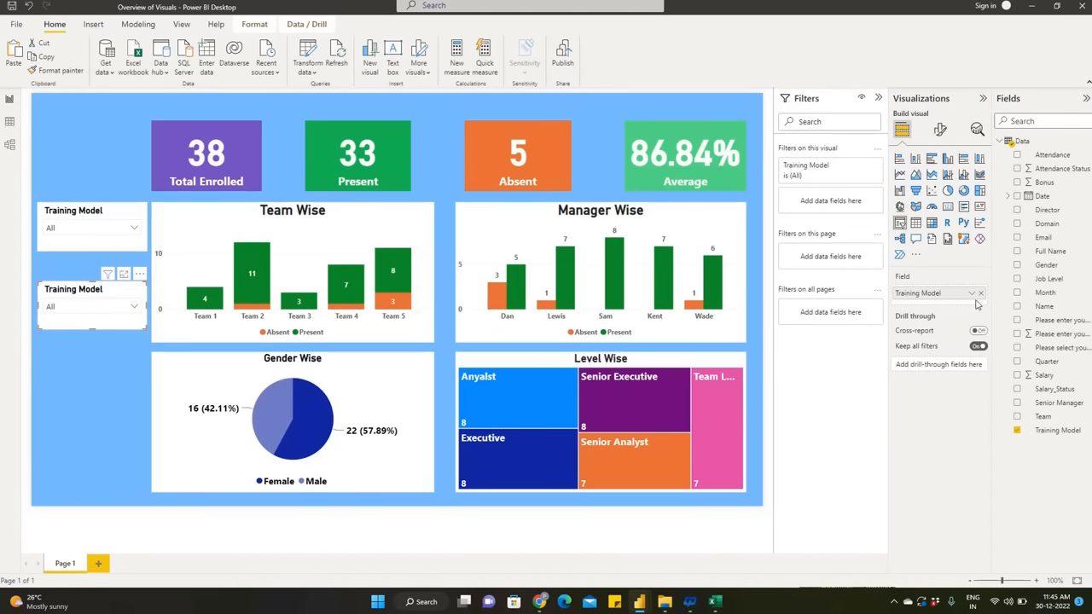
pyautogui.click(981, 294)
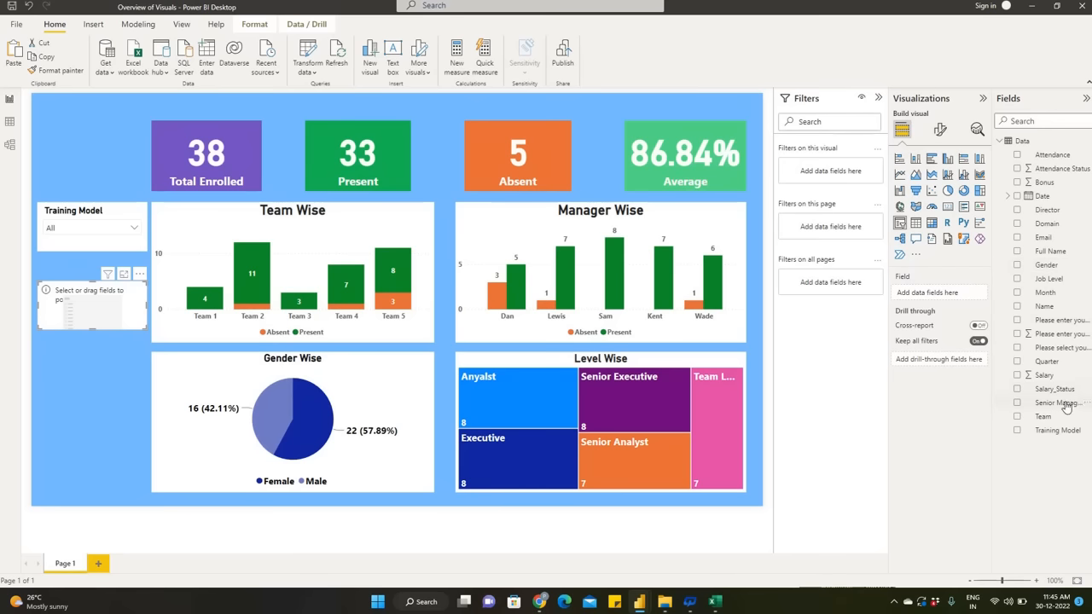
pyautogui.moveTo(1062, 405); pyautogui.dragTo(944, 296)
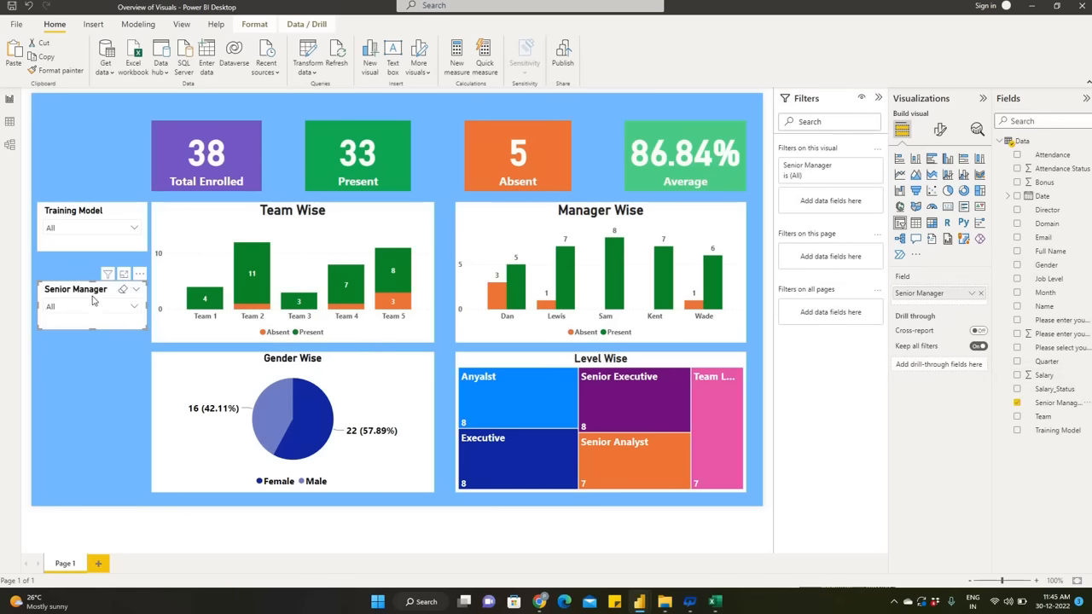
# Test the Senior Manager slicer by filtering the report to the first manager listed, and clear the selection.
pyautogui.click(126, 311)
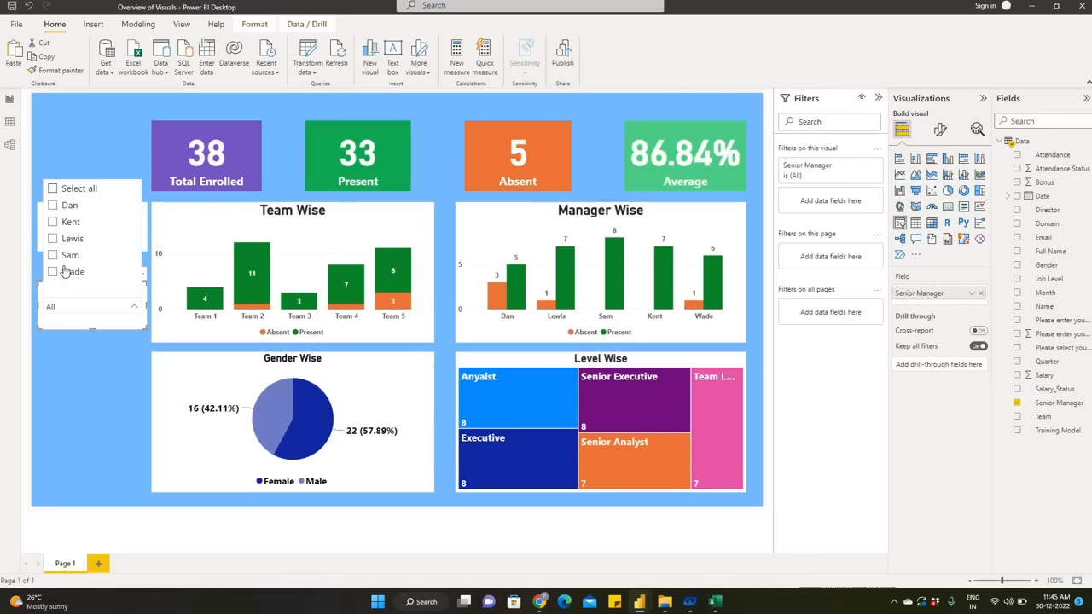
pyautogui.click(53, 205)
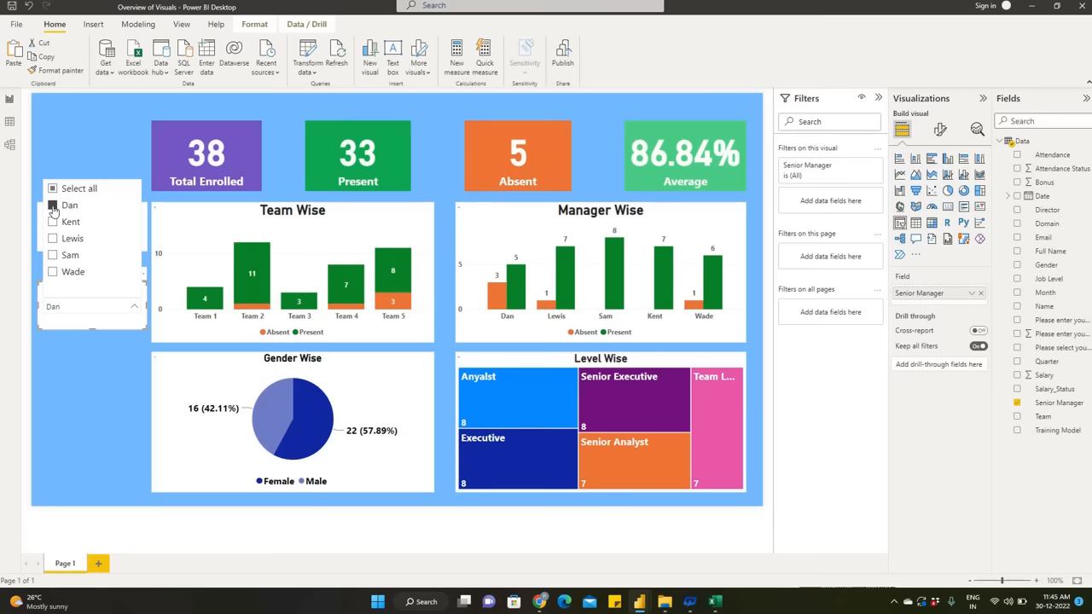
pyautogui.click(87, 365)
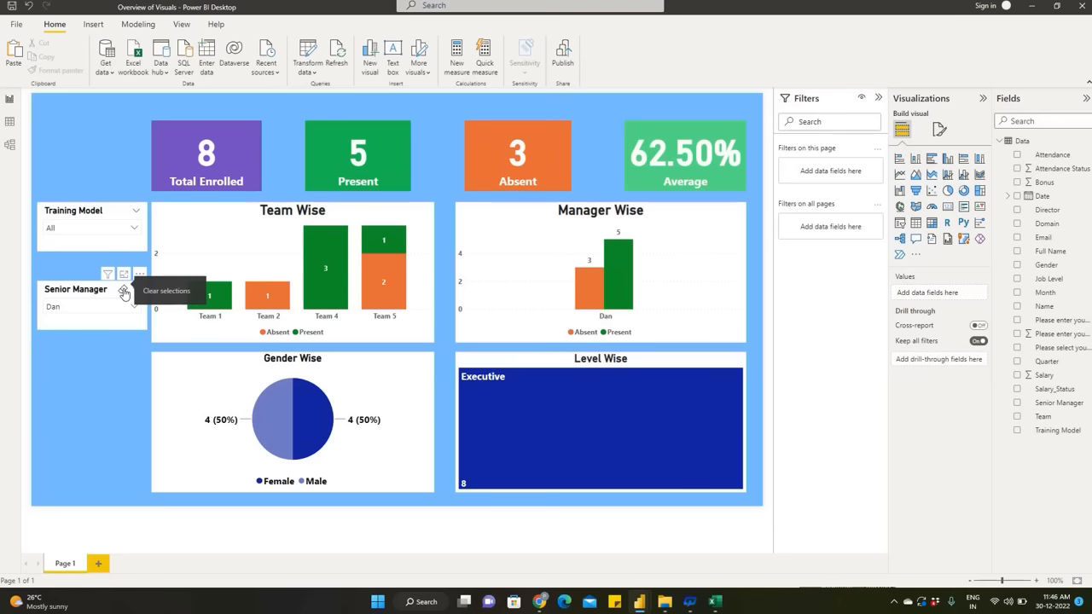
pyautogui.click(124, 292)
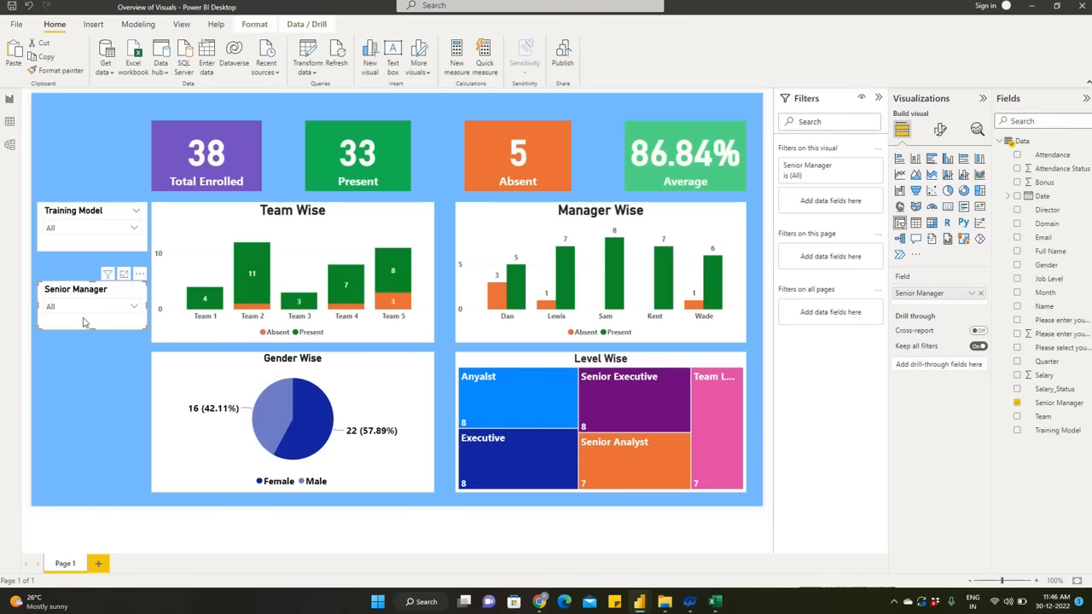
# Duplicate the Senior Manager slicer, place the copy below it, and replace its field with Team.
pyautogui.hotkey('ctrl', 'c')
pyautogui.hotkey('ctrl', 'v')
pyautogui.moveTo(70, 330); pyautogui.dragTo(61, 396)
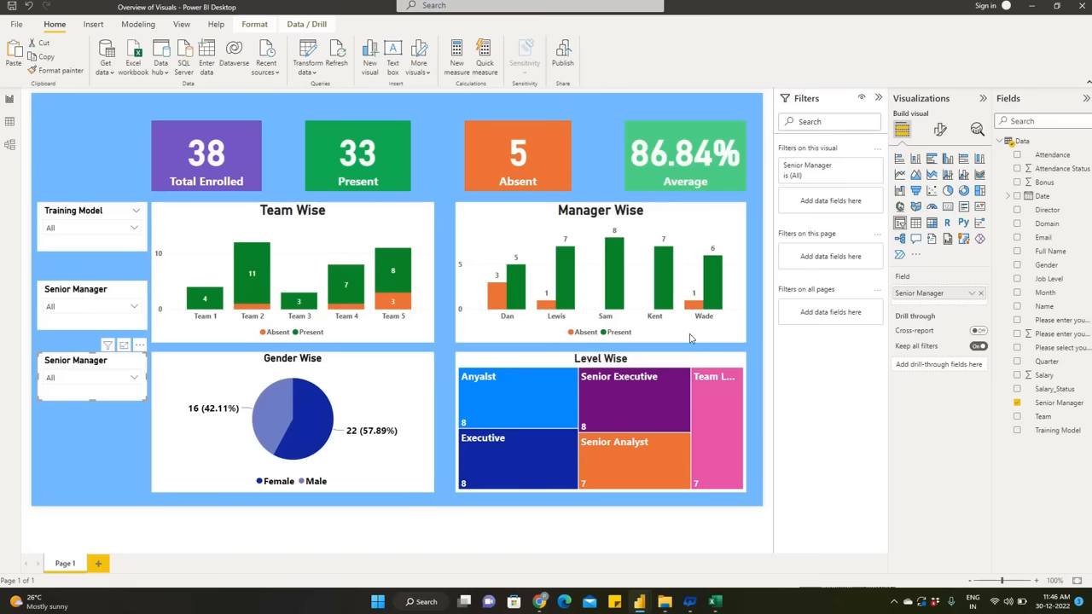
pyautogui.click(981, 294)
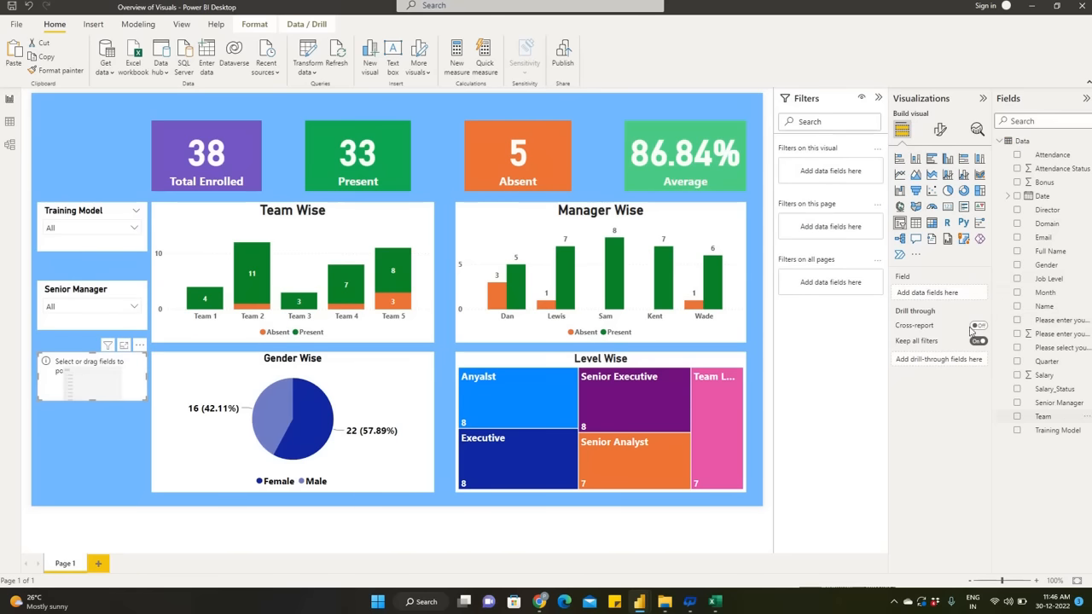
pyautogui.moveTo(970, 331); pyautogui.dragTo(957, 298)
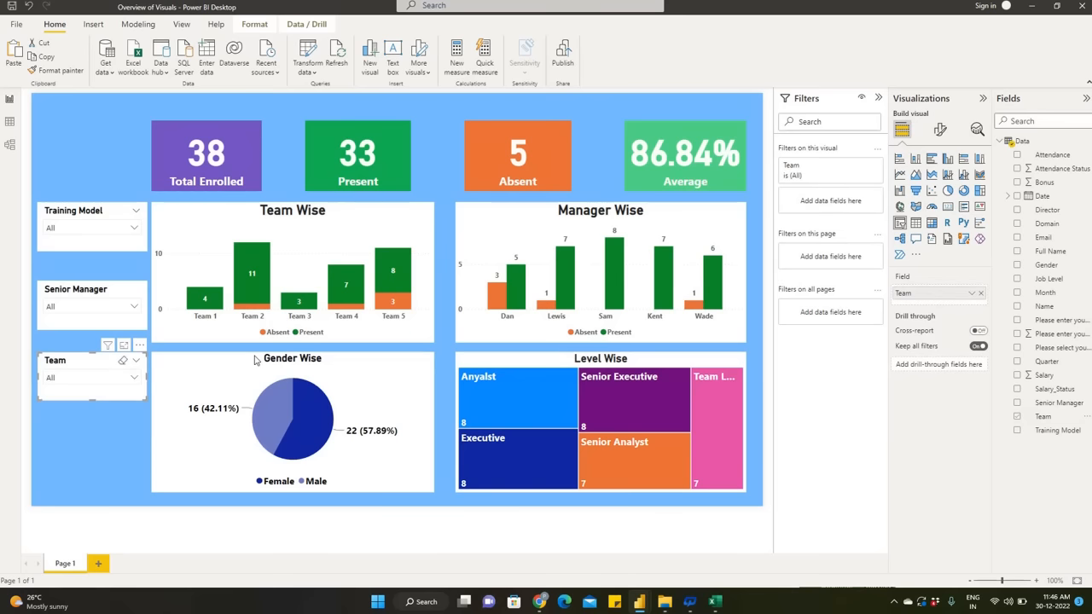
# Test the Team slicer by filtering the report to Team 1 and switching the selection to Team 2.
pyautogui.click(98, 381)
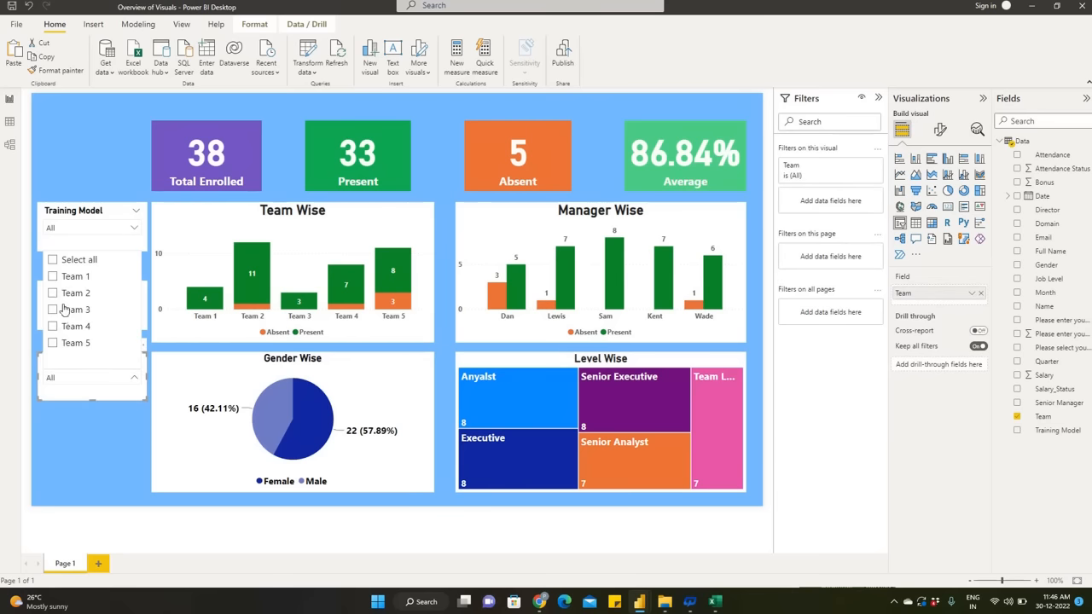
pyautogui.click(54, 278)
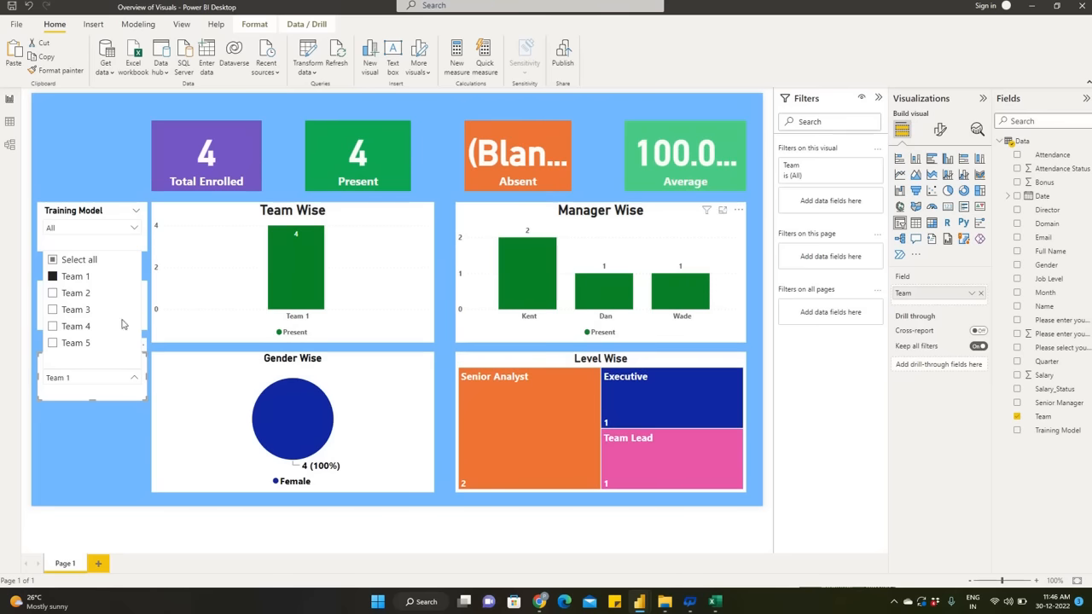
pyautogui.click(53, 294)
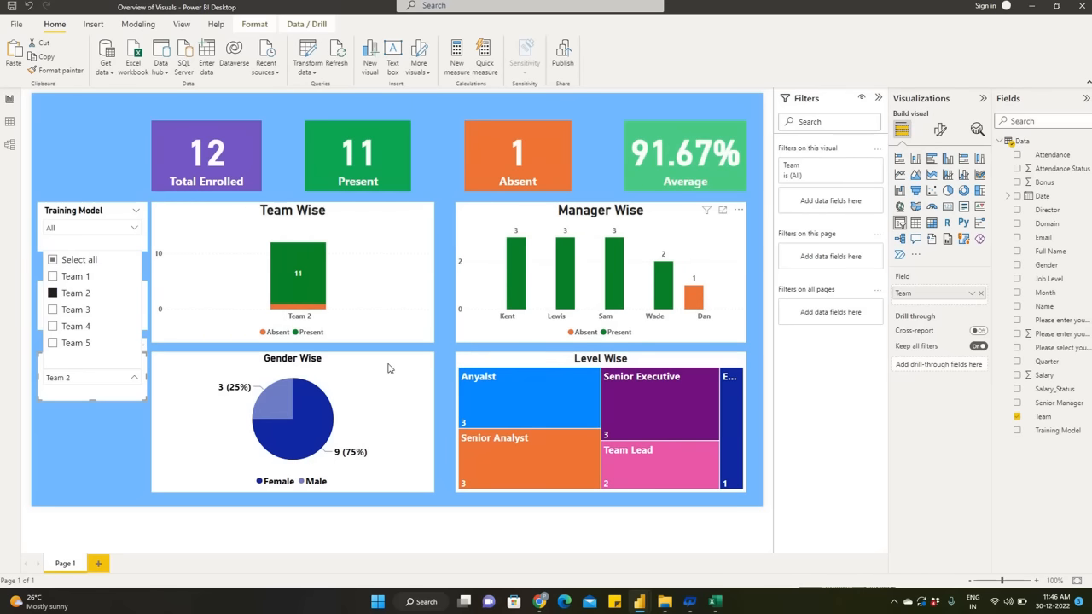
pyautogui.click(127, 438)
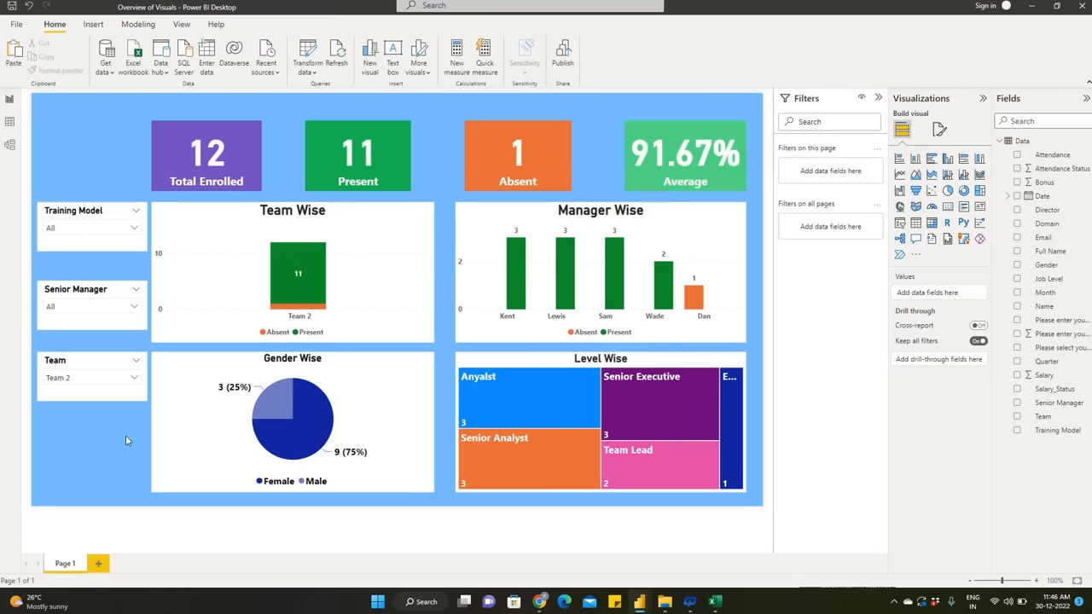
# Duplicate the Team slicer and place the copy below it, near the bottom of the report page.
pyautogui.click(52, 397)
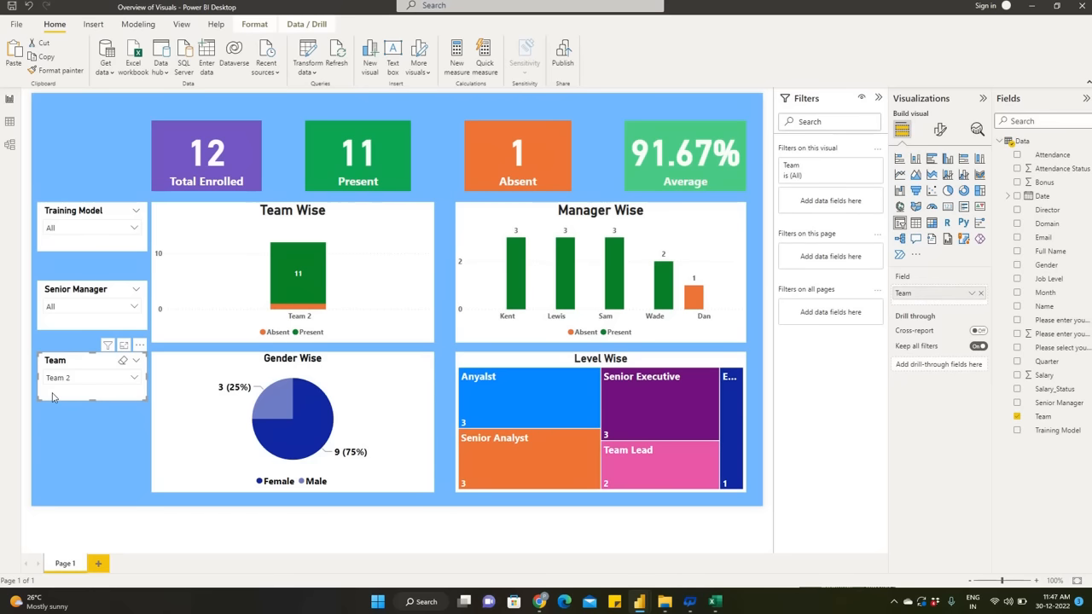
pyautogui.hotkey('ctrl', 'c')
pyautogui.hotkey('ctrl', 'v')
pyautogui.moveTo(64, 396); pyautogui.dragTo(56, 475)
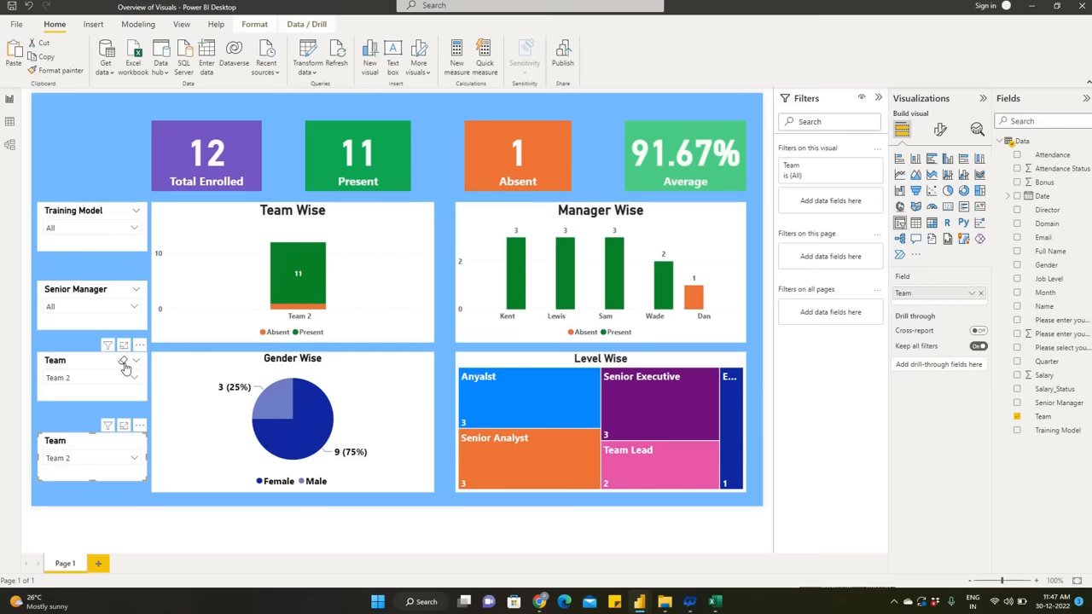
# Clear the original Team slicer's selection and replace the field of the copy below it with Job Level.
pyautogui.click(123, 364)
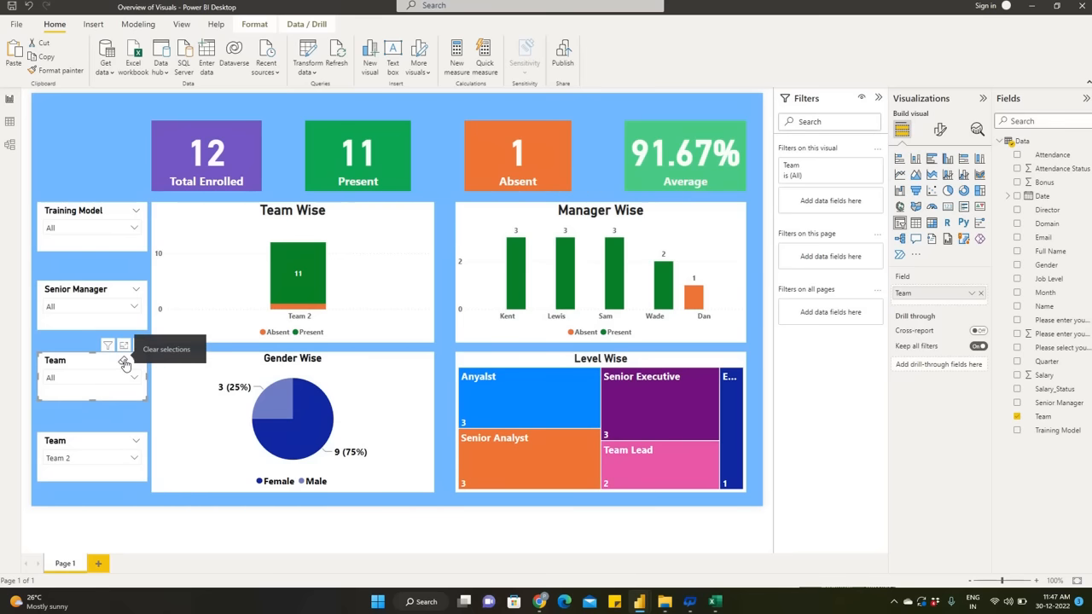
pyautogui.click(77, 441)
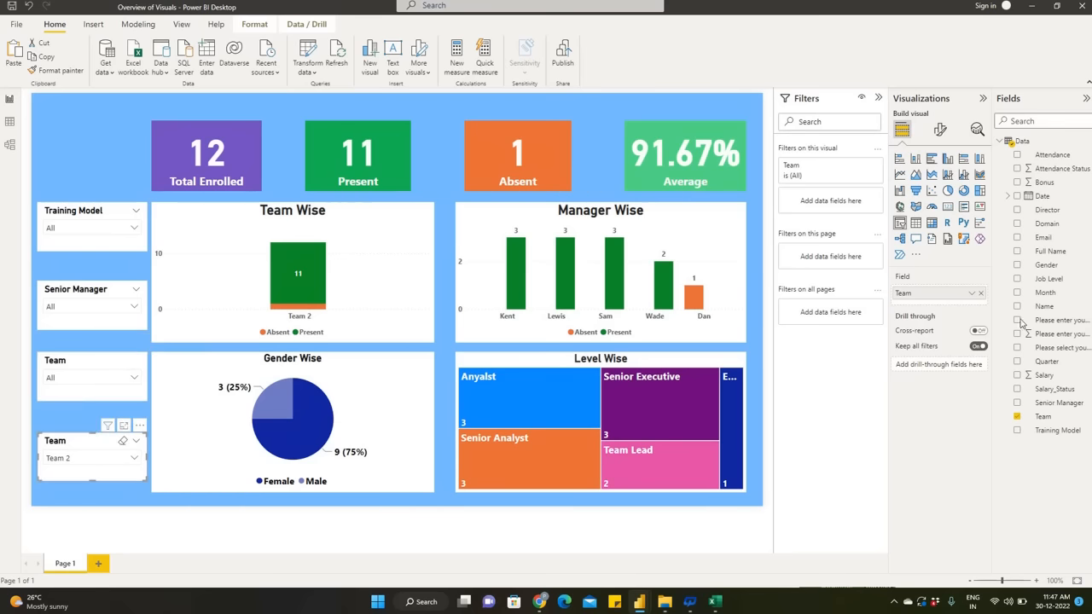
pyautogui.click(980, 292)
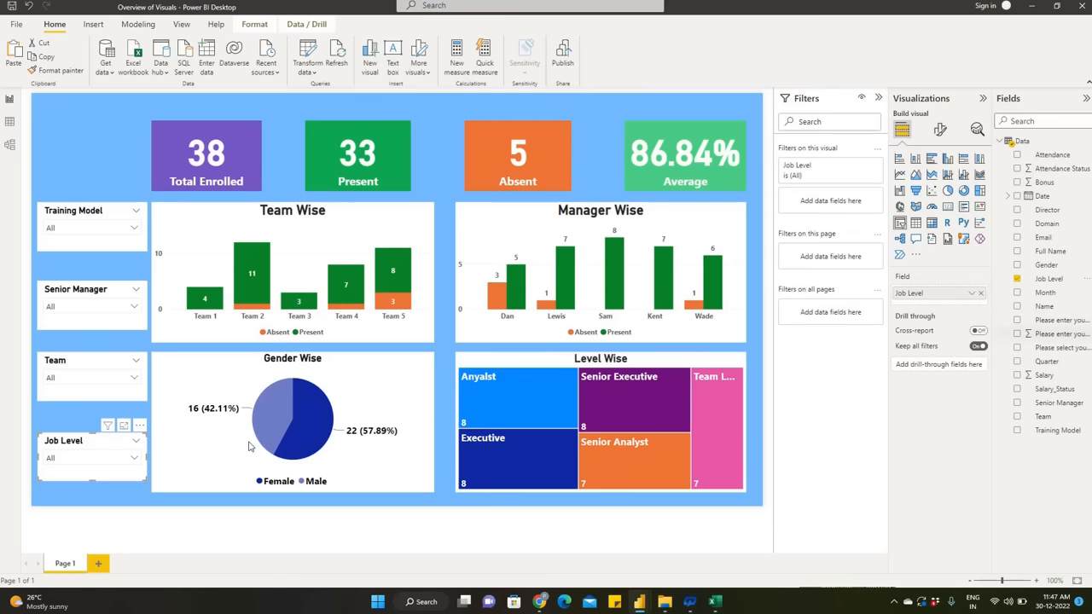
# Test the Job Level slicer by filtering the report to Team Lead.
pyautogui.click(117, 460)
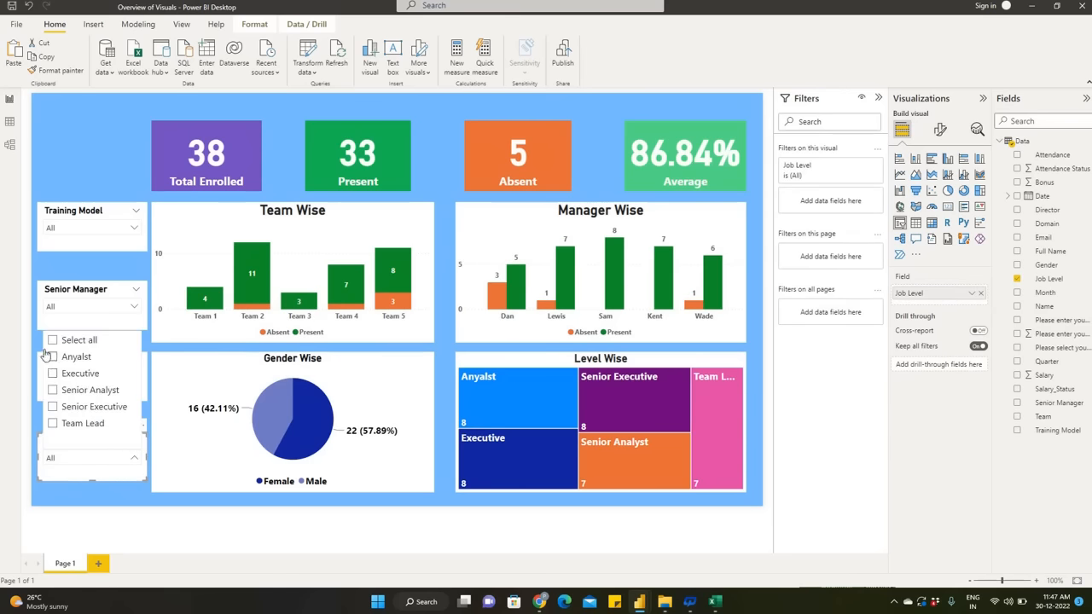
pyautogui.click(54, 425)
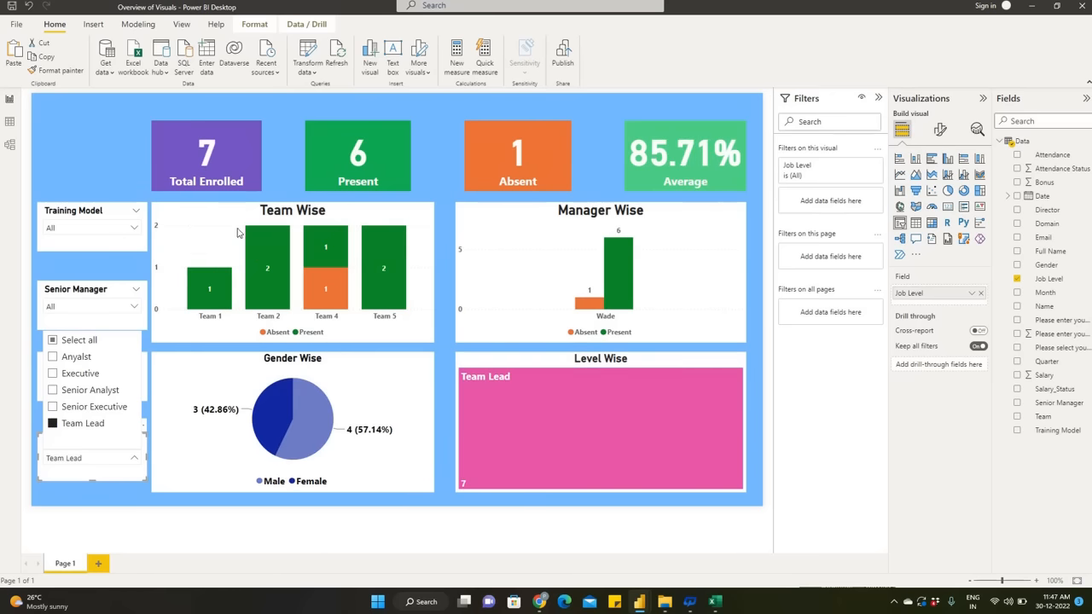
pyautogui.click(122, 341)
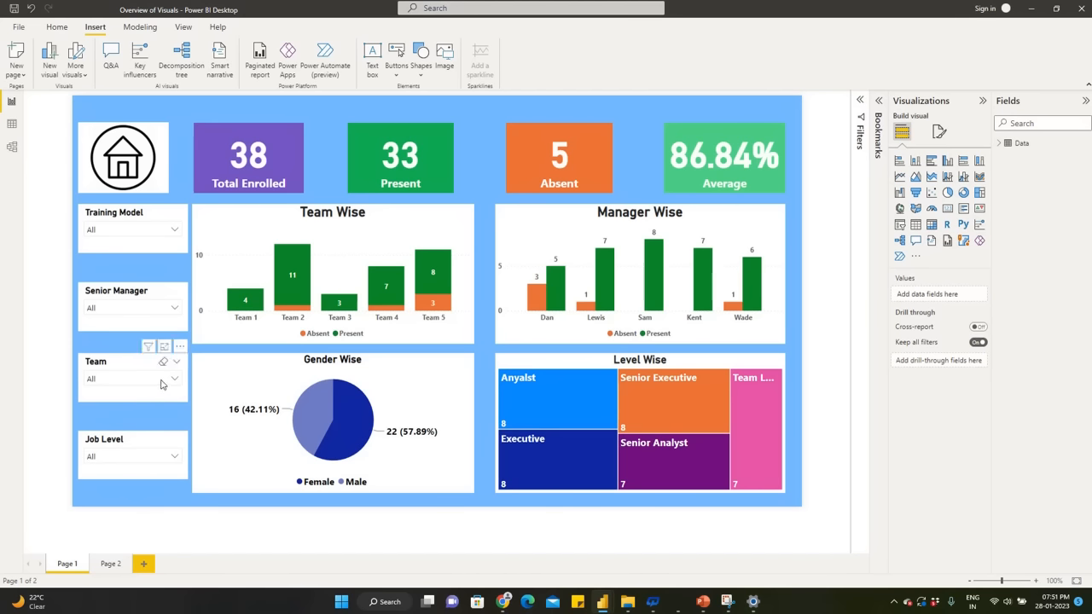
# Test the slicers by filtering to Intermediate, Team 1 and Executive, and reset the report through the home image.
pyautogui.click(133, 230)
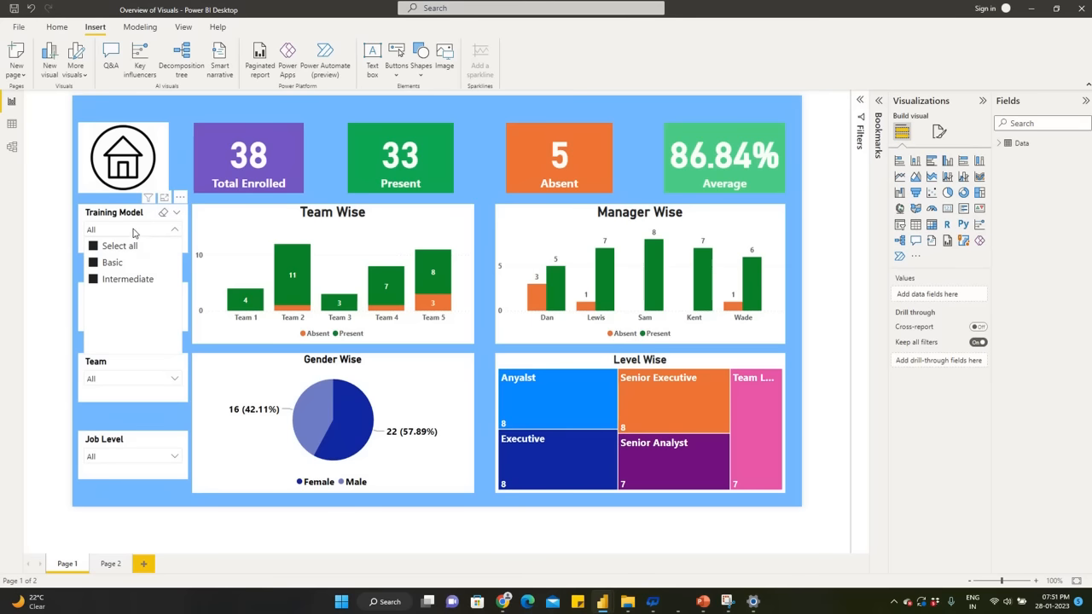
pyautogui.click(95, 280)
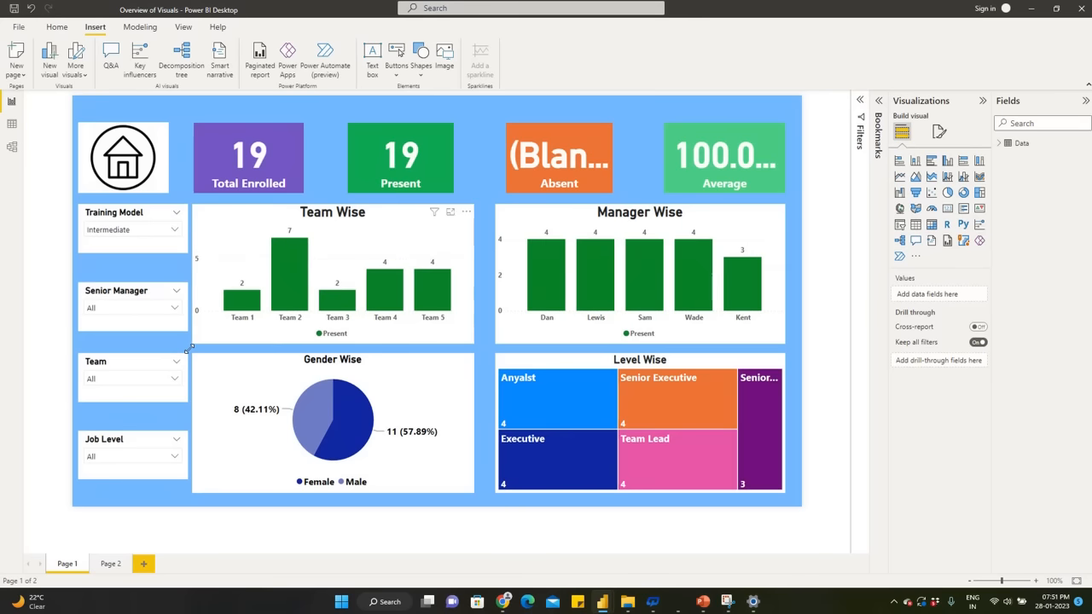
pyautogui.click(128, 381)
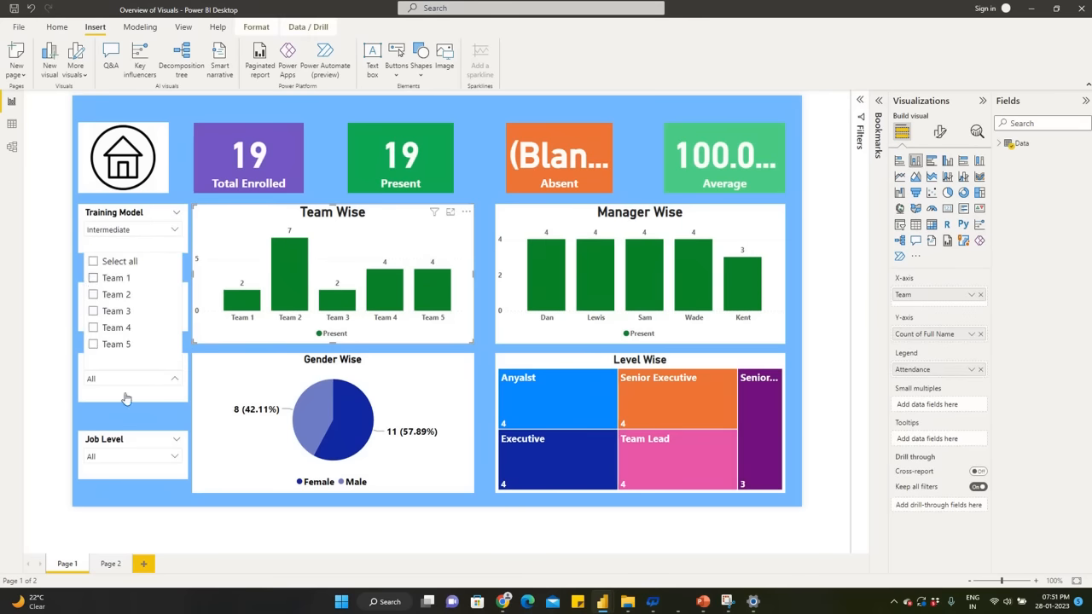
pyautogui.click(127, 414)
pyautogui.click(129, 456)
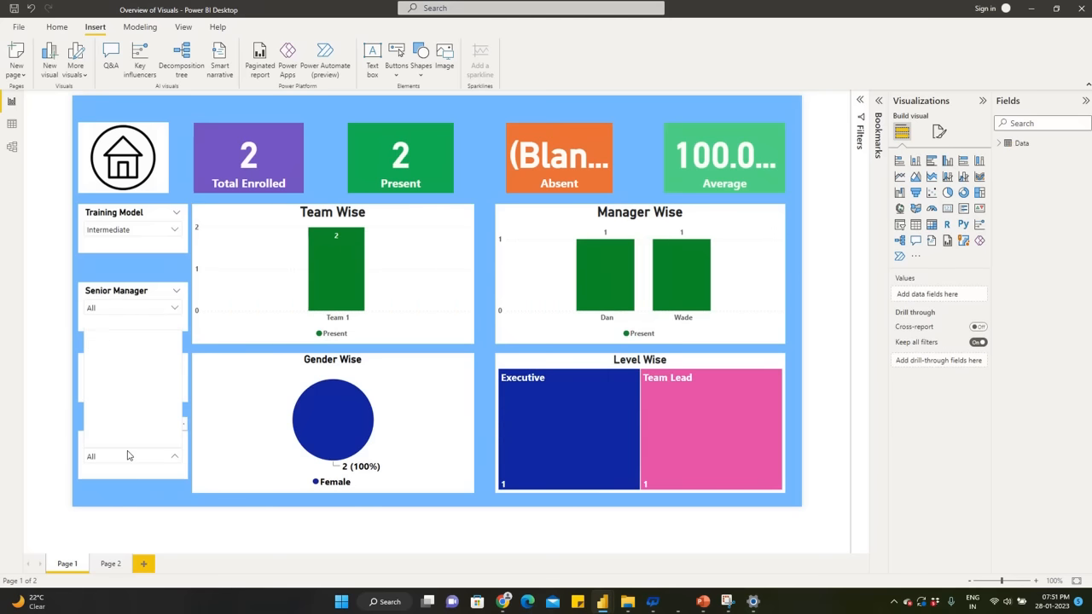
pyautogui.click(94, 355)
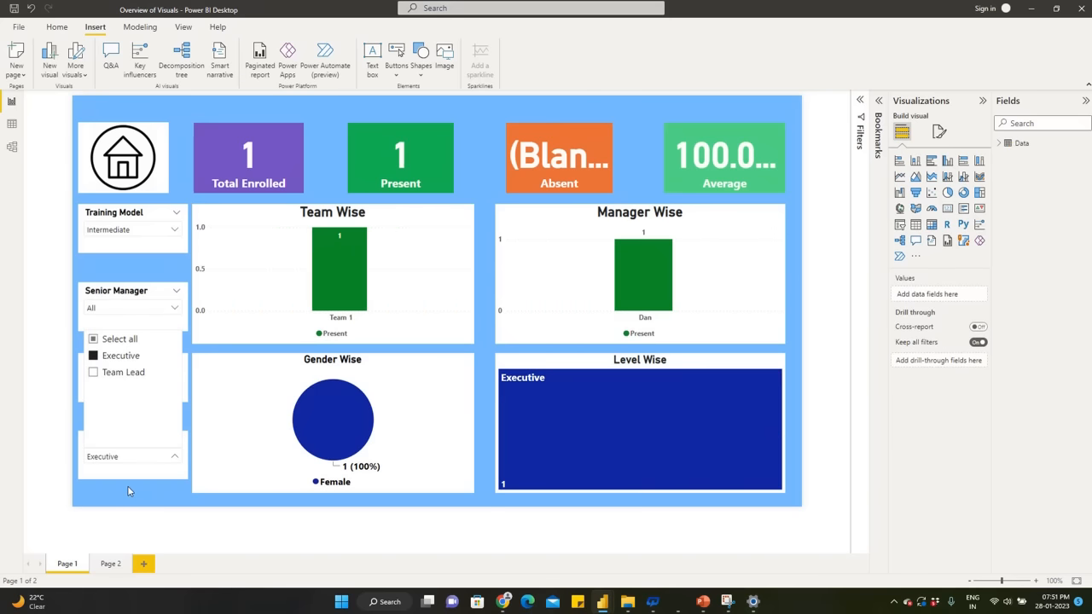
pyautogui.click(128, 489)
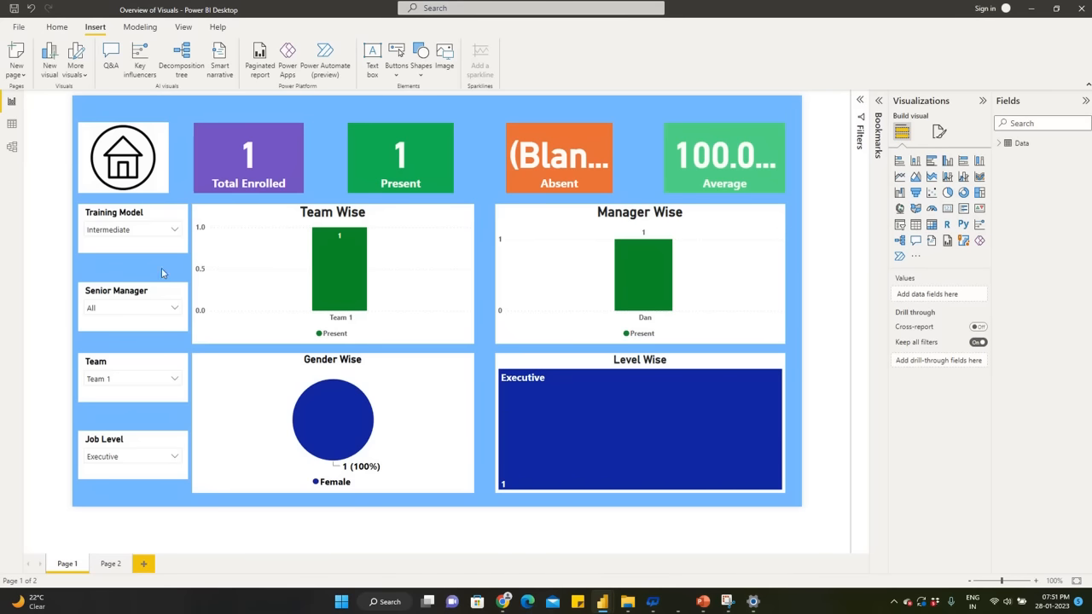
pyautogui.keyDown('ctrl'); pyautogui.click(122, 156); pyautogui.keyUp('ctrl')
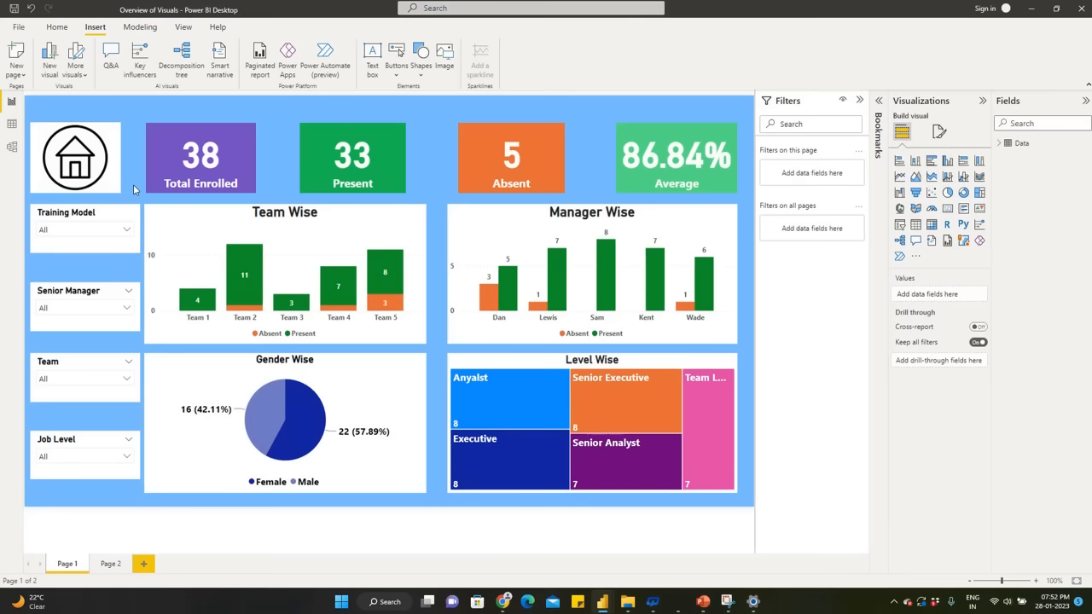
# Remove the home image from the report page and add a bookmark that captures the unfiltered page.
pyautogui.rightClick(101, 186)
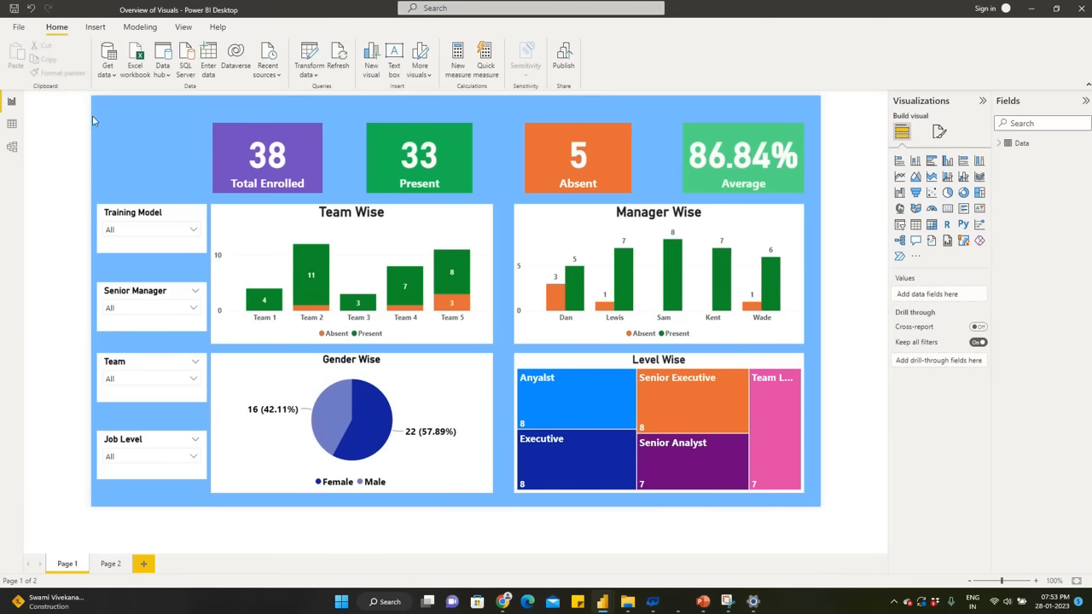
pyautogui.click(185, 28)
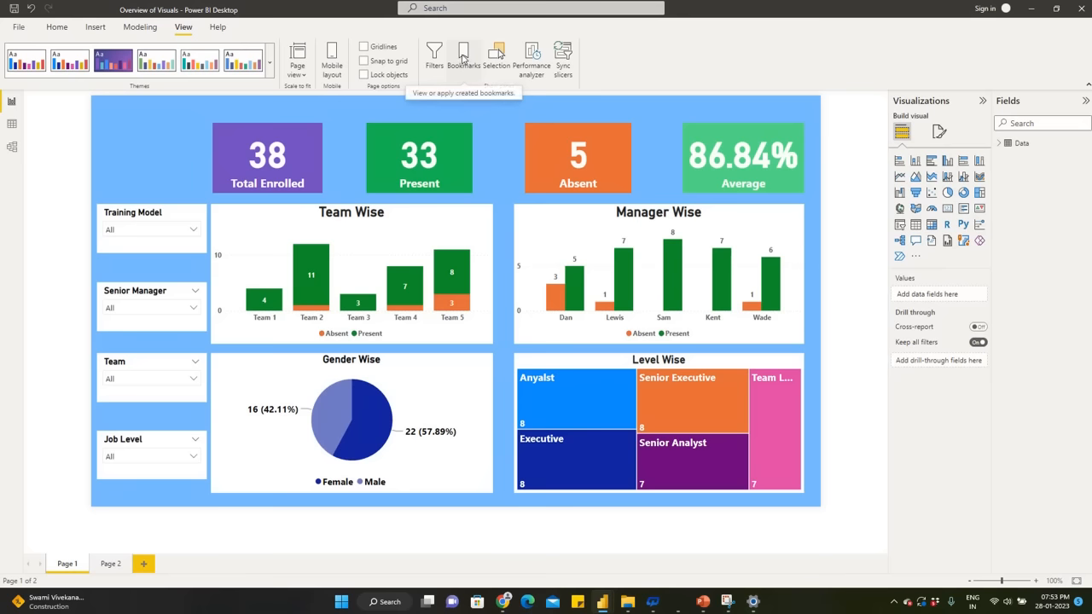
pyautogui.click(463, 58)
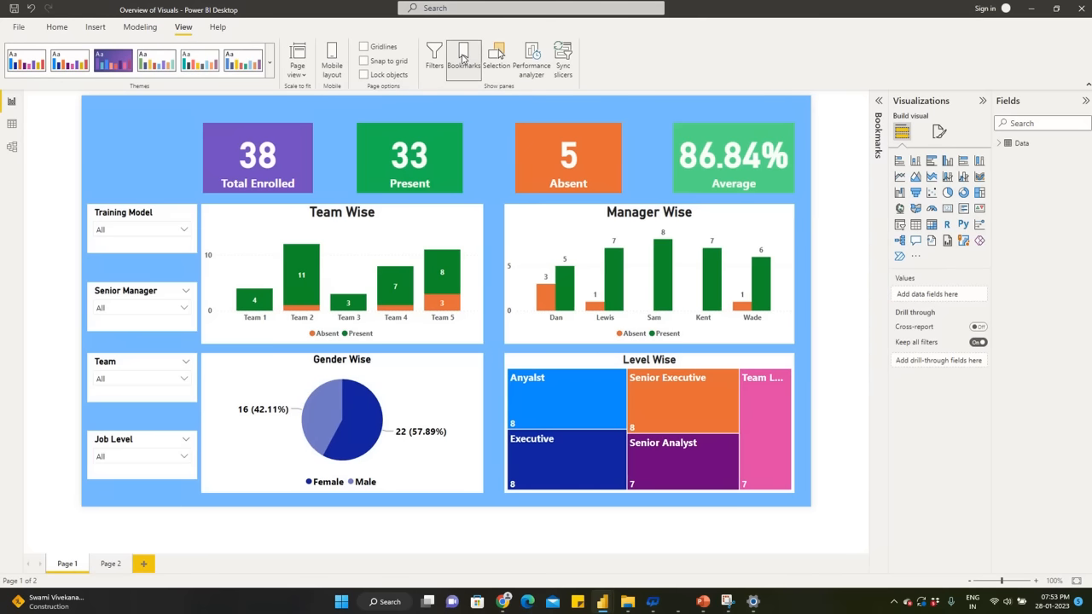
pyautogui.click(879, 103)
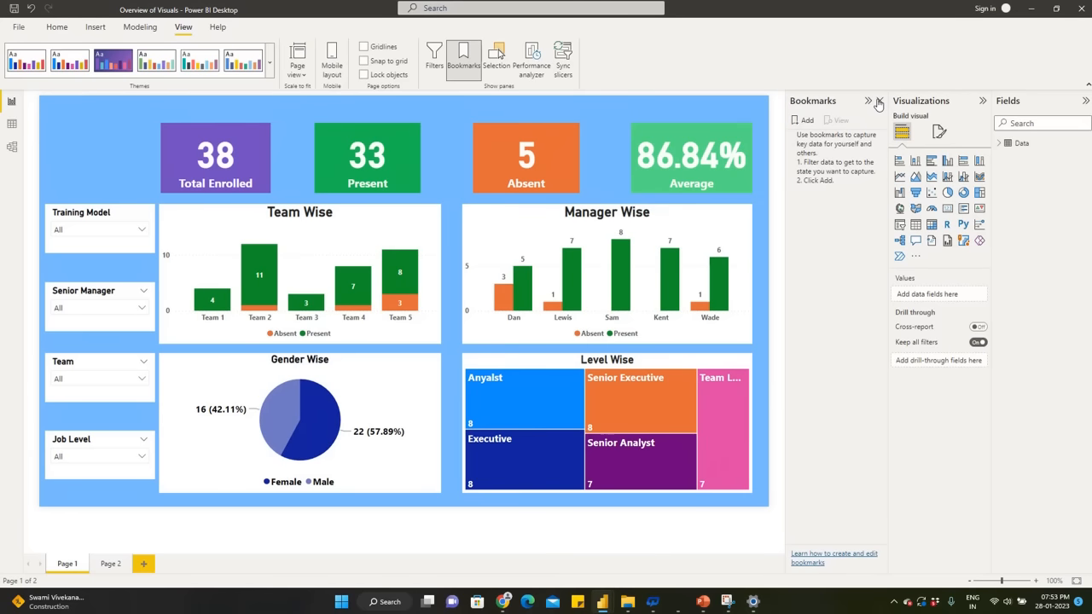
pyautogui.click(804, 123)
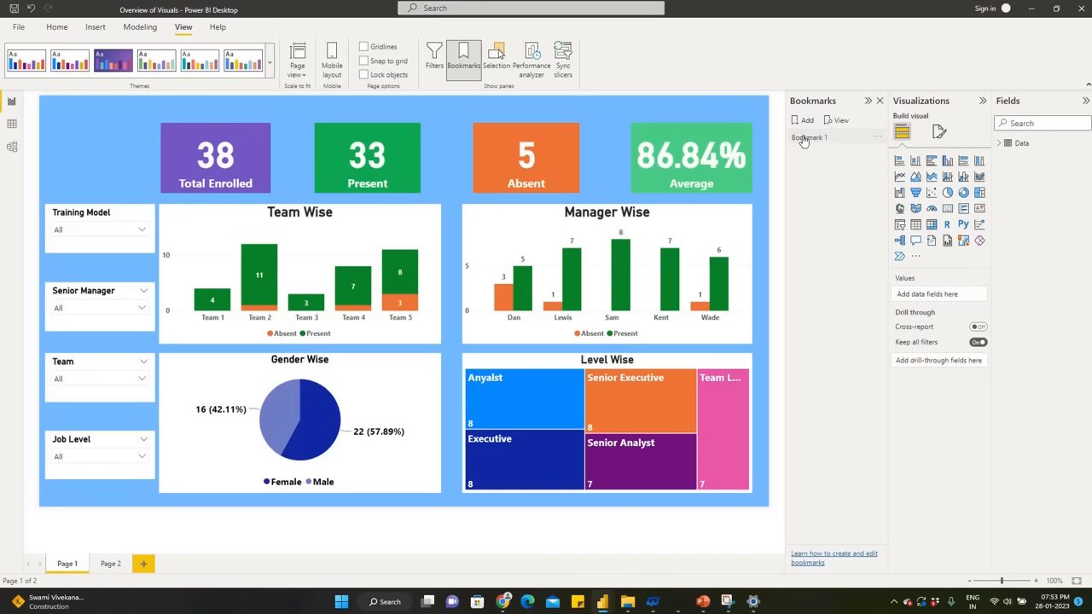
# Rename the new bookmark as Home.
pyautogui.click(806, 139)
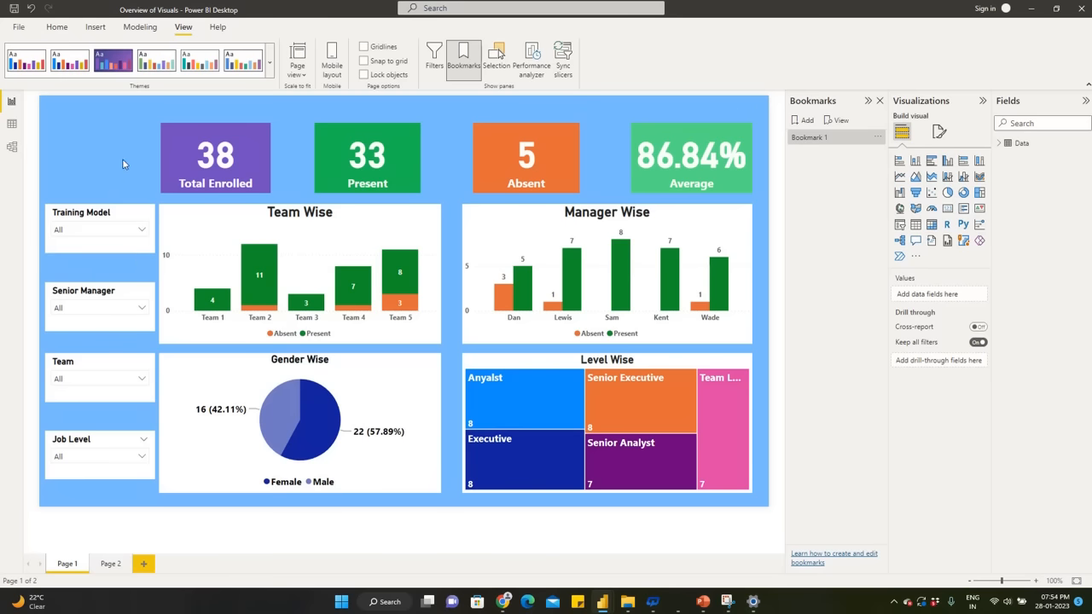
pyautogui.doubleClick(808, 138)
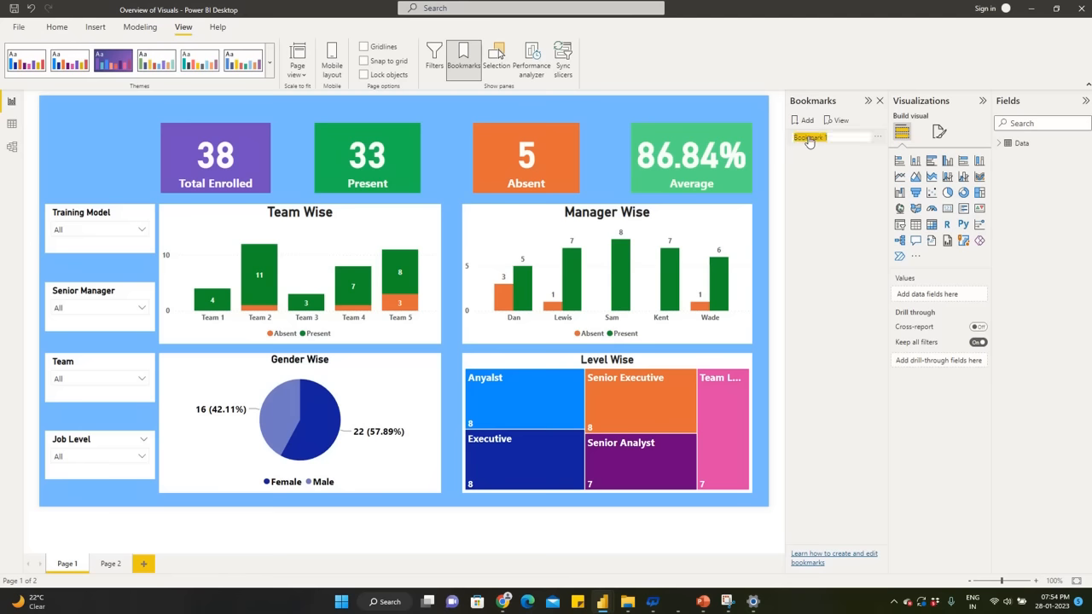
pyautogui.write('Home')
pyautogui.press('Return')
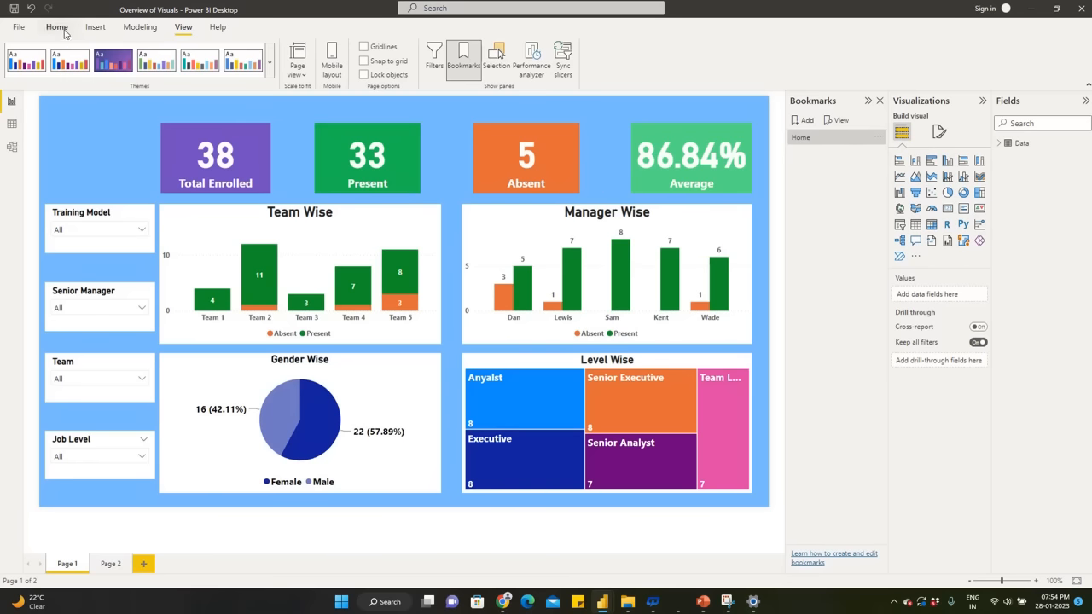
# Insert the Home.png picture and place it above the Training Model slicer.
pyautogui.click(92, 27)
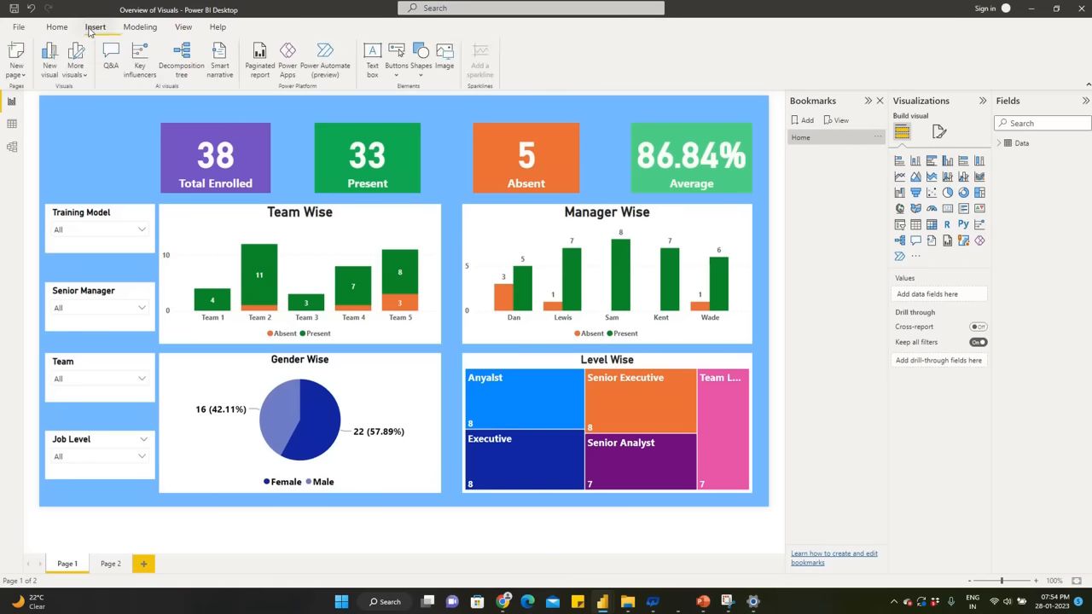
pyautogui.click(444, 53)
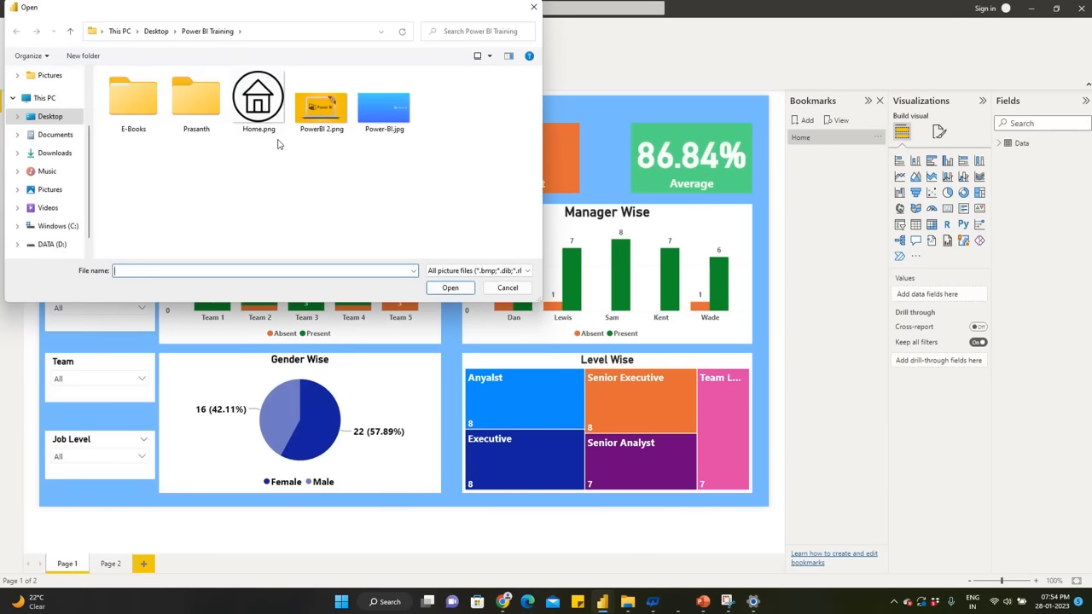
pyautogui.click(262, 113)
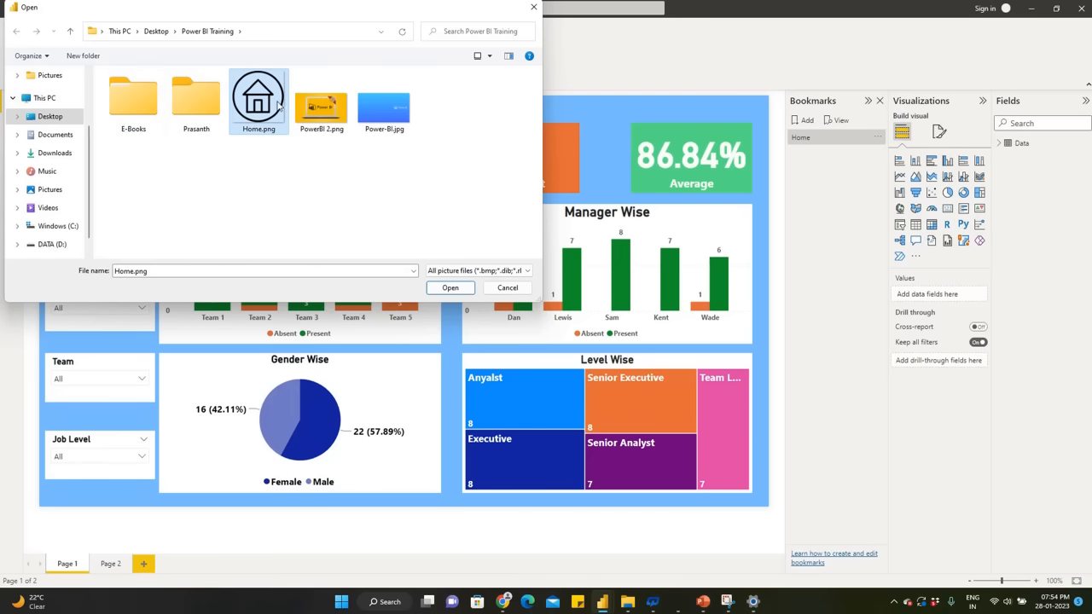
pyautogui.click(459, 287)
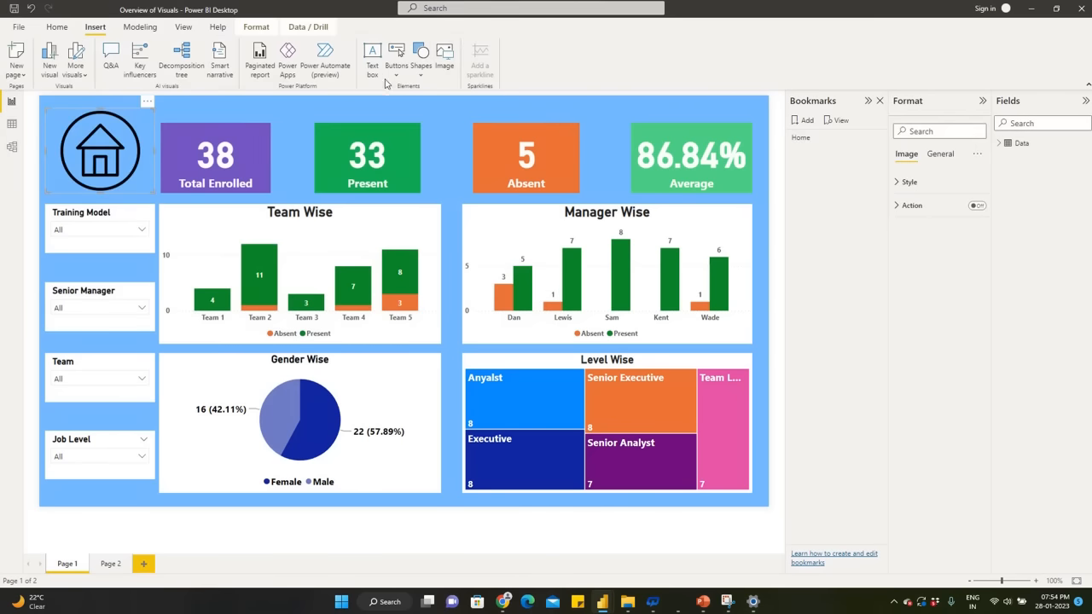
pyautogui.click(419, 77)
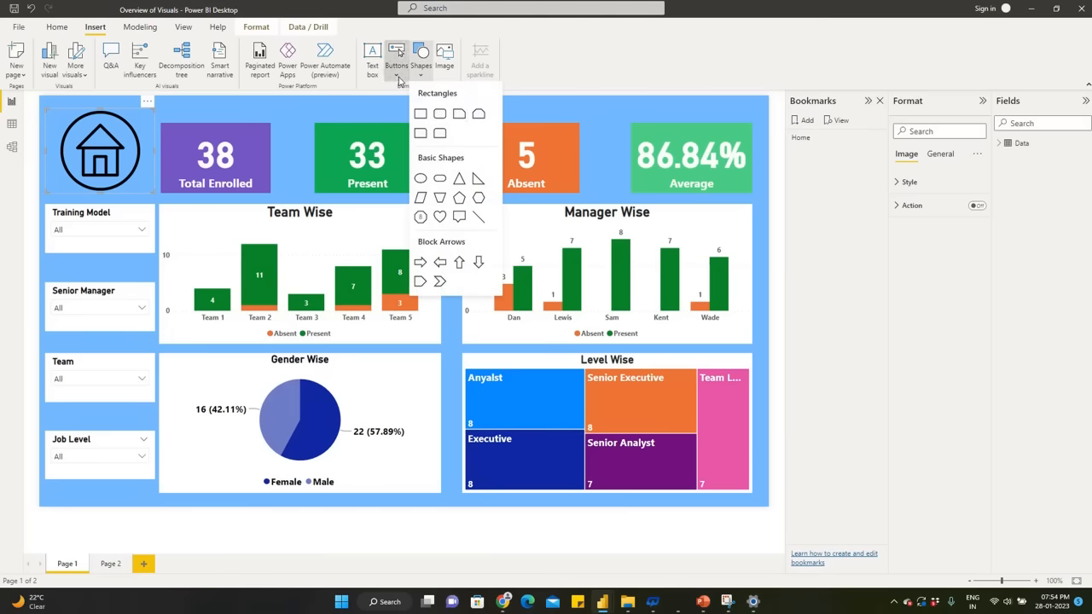
pyautogui.click(396, 66)
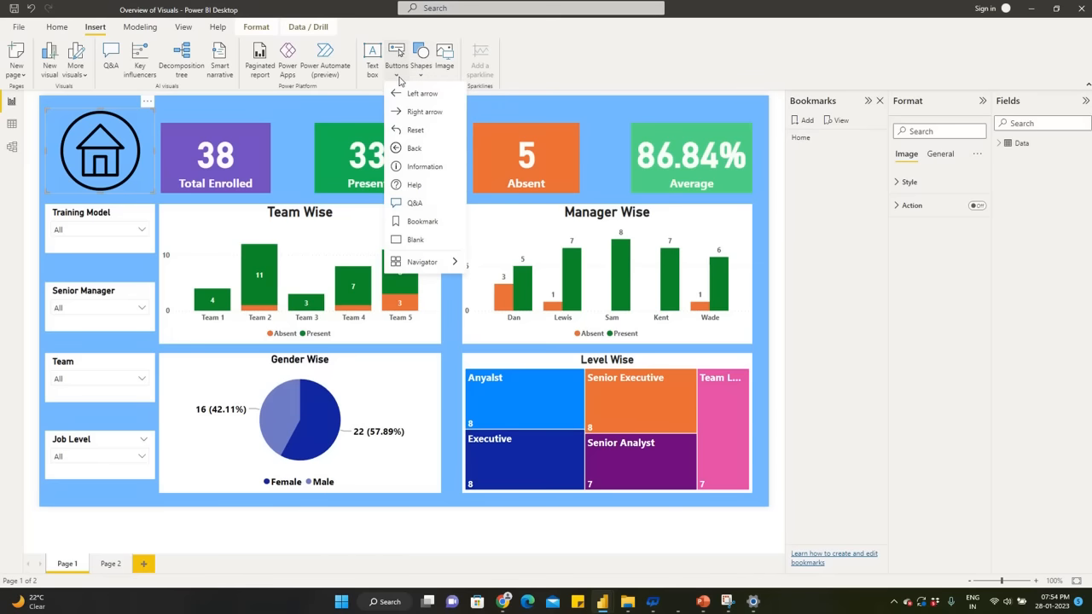
pyautogui.click(74, 150)
pyautogui.click(56, 123)
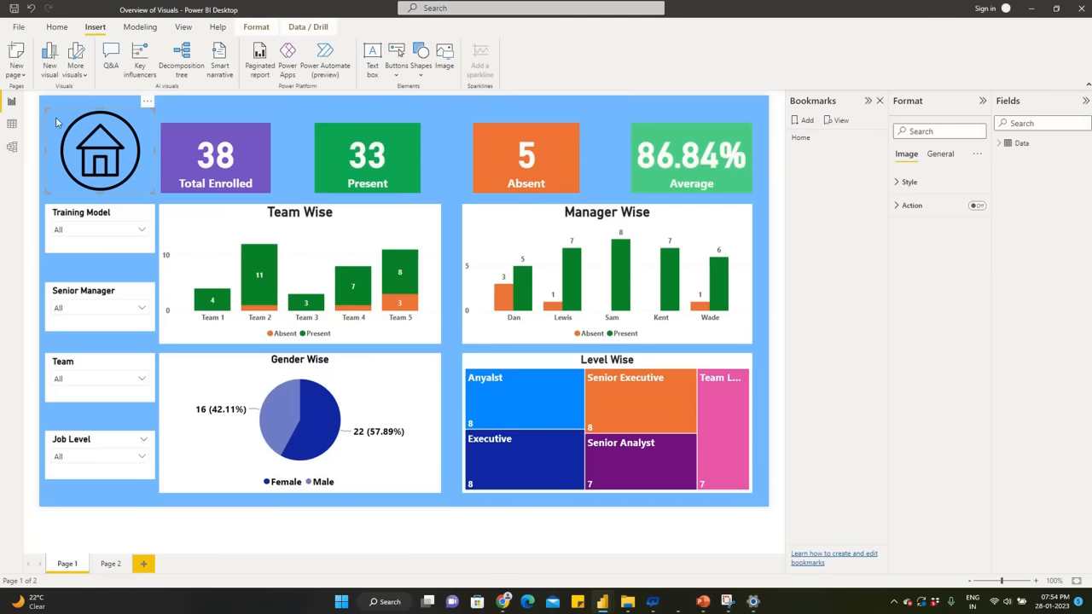
# Turn on the home image's action, set its type to Bookmark and link it to the Home bookmark.
pyautogui.click(897, 208)
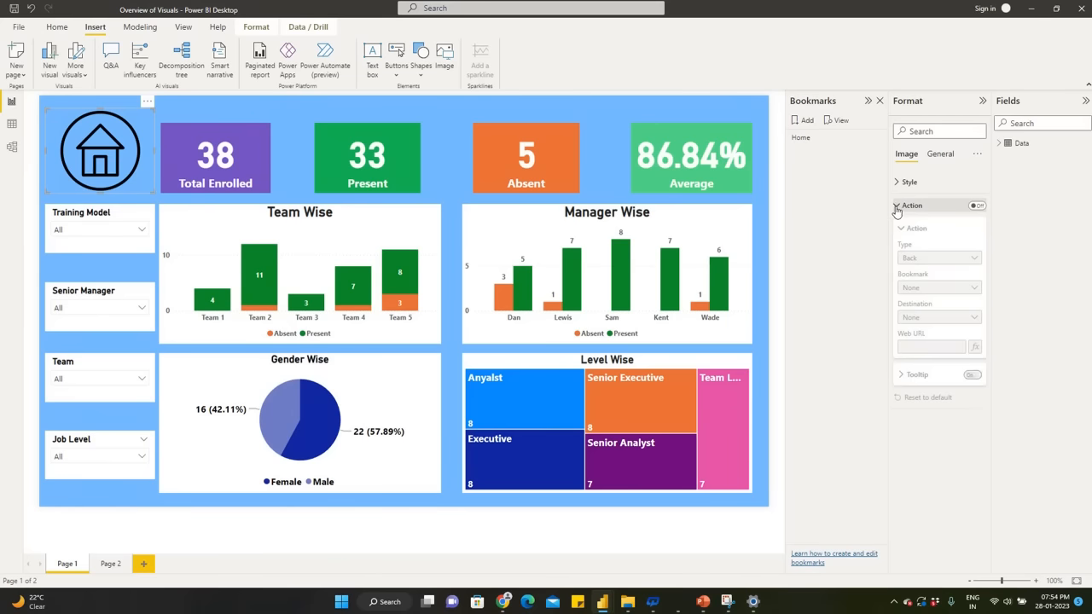
pyautogui.click(977, 208)
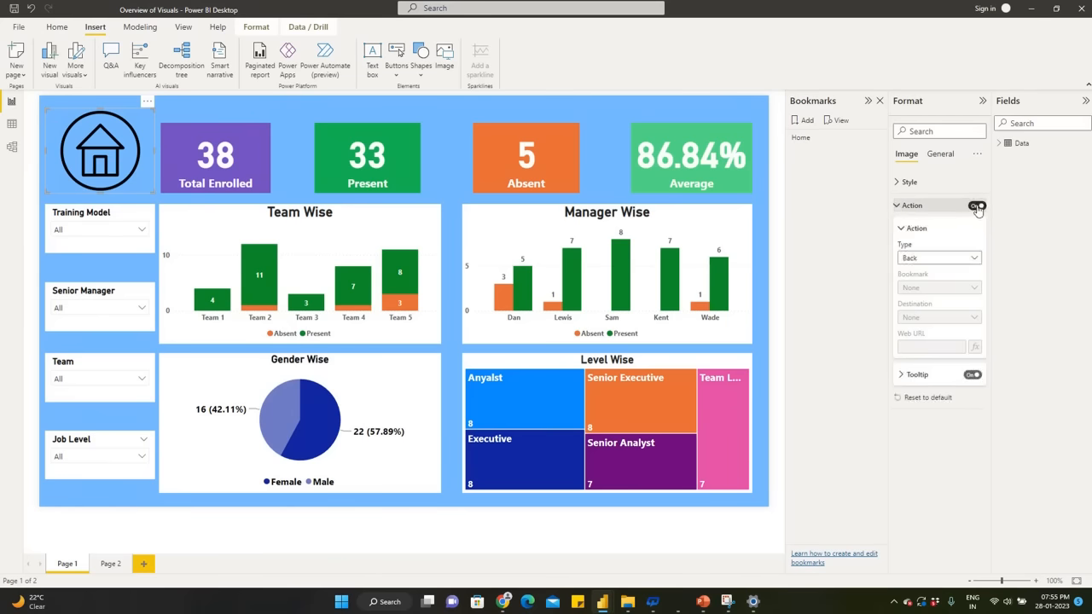
pyautogui.click(947, 257)
pyautogui.click(918, 286)
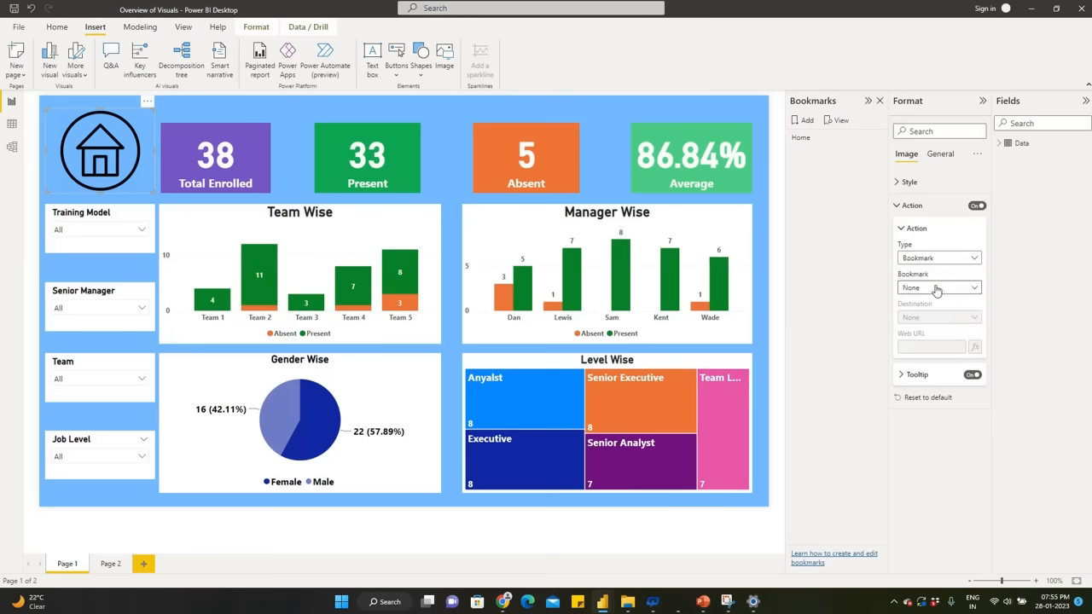
pyautogui.click(936, 290)
pyautogui.click(921, 315)
# Turn on the home image's background effect.
pyautogui.click(943, 155)
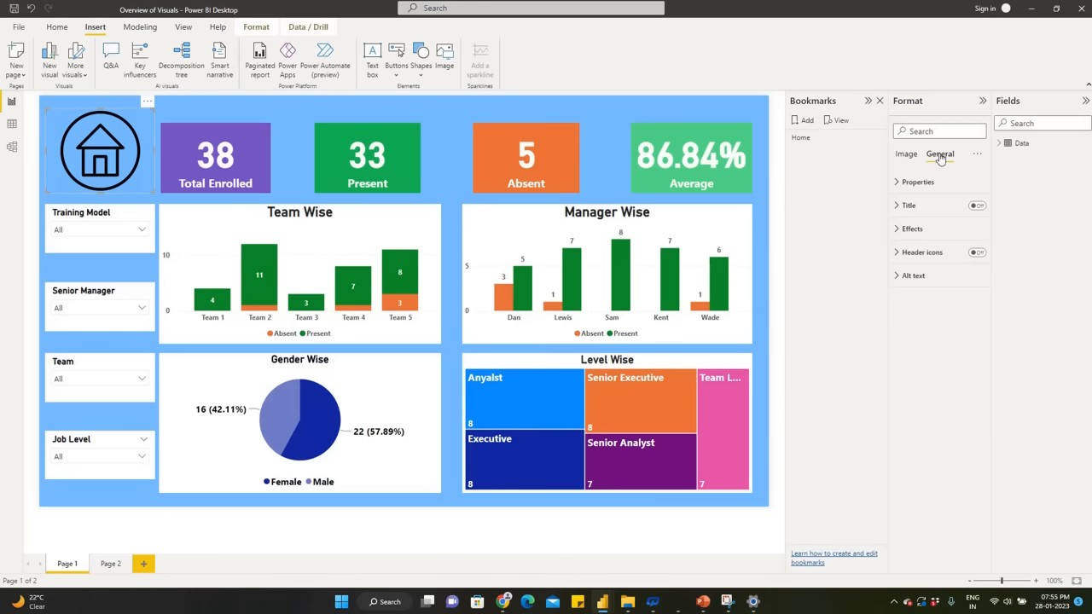
pyautogui.click(921, 228)
pyautogui.click(972, 251)
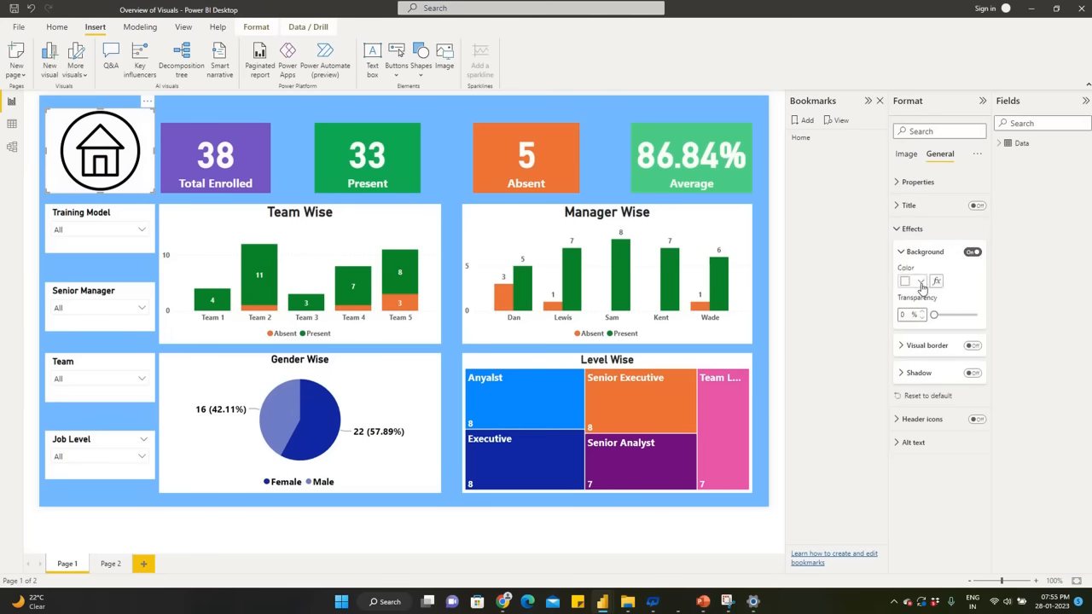
pyautogui.click(173, 202)
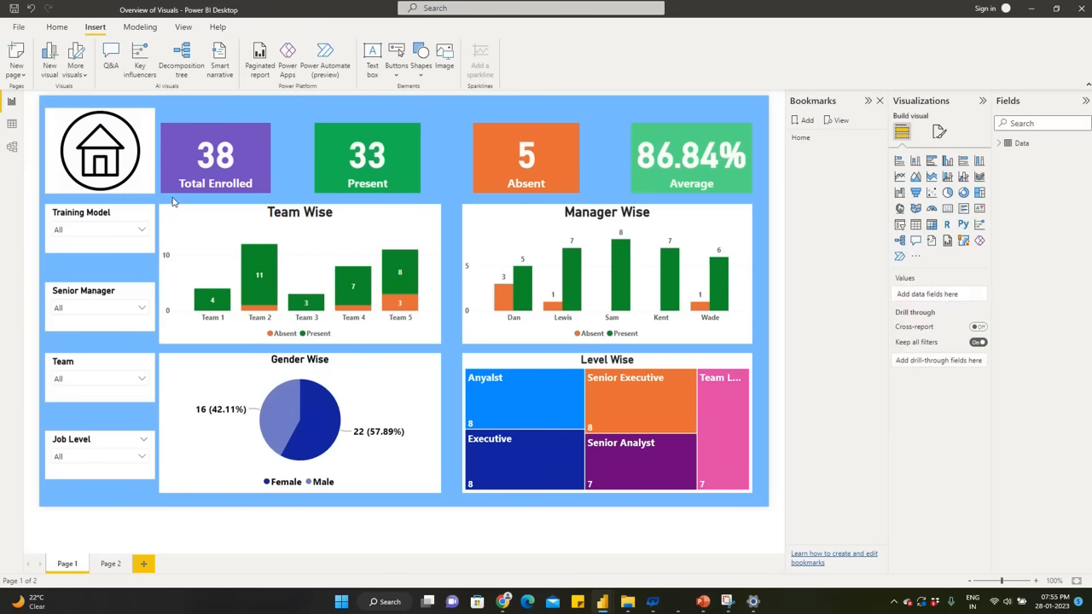
# Test the home image's bookmark link by filtering to Basic and Team 1 and following the link to reset the report.
pyautogui.click(139, 228)
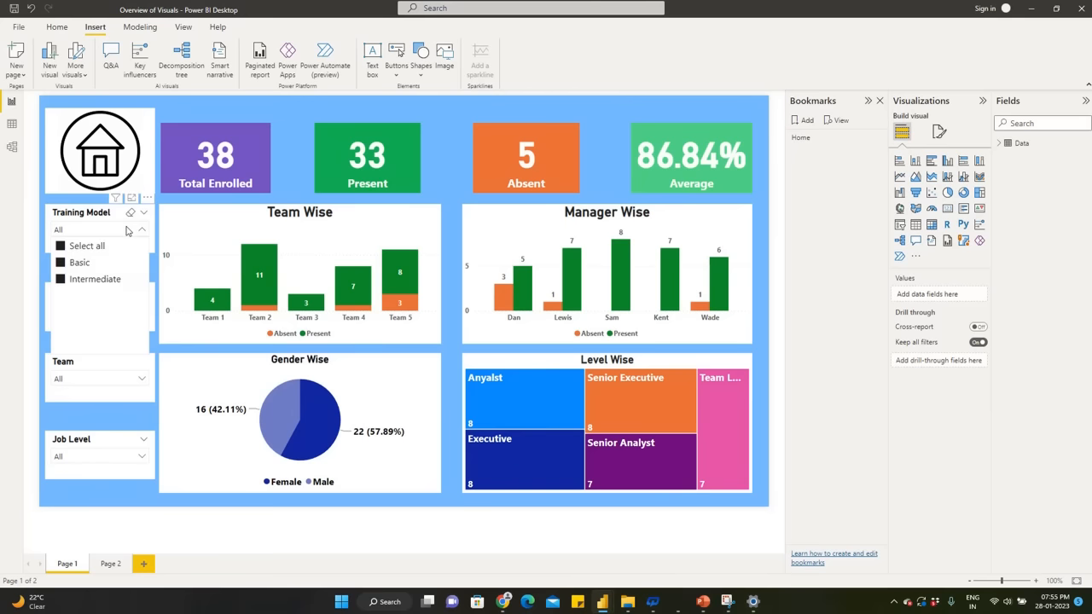
pyautogui.click(59, 262)
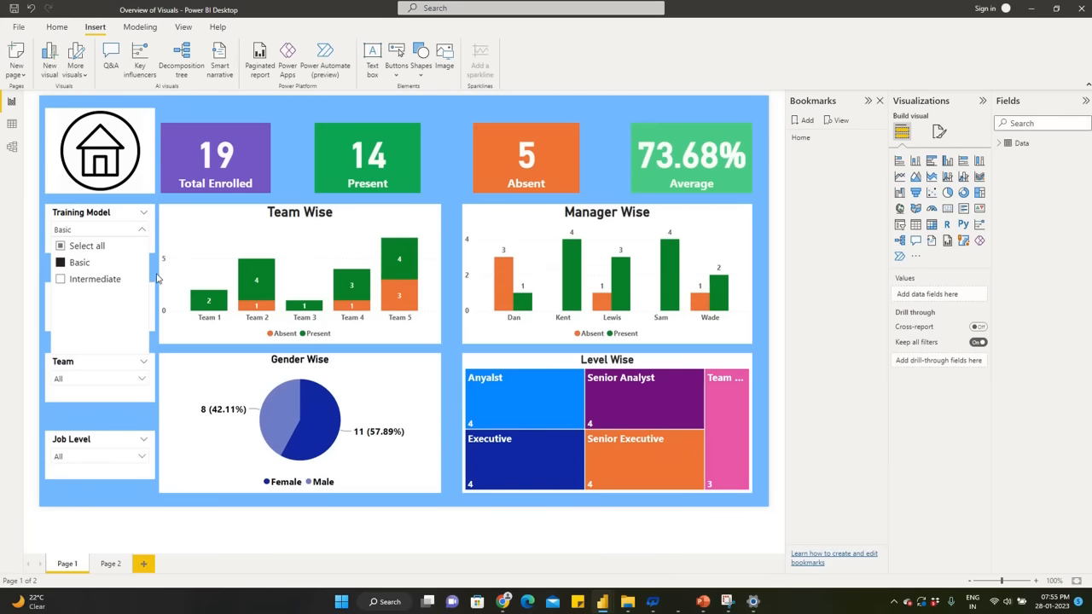
pyautogui.click(111, 379)
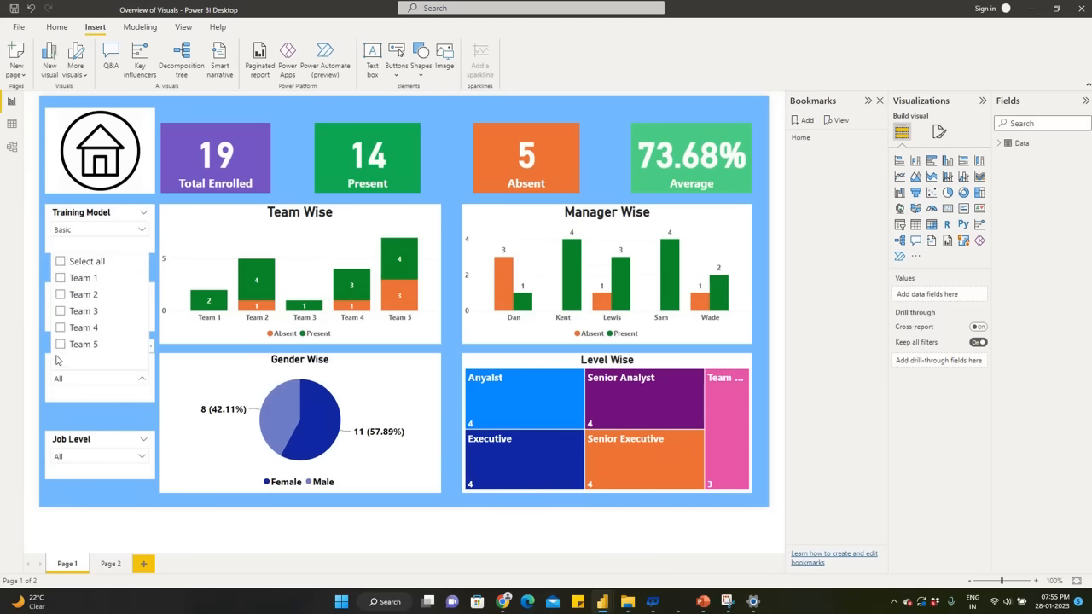
pyautogui.click(60, 278)
pyautogui.click(202, 349)
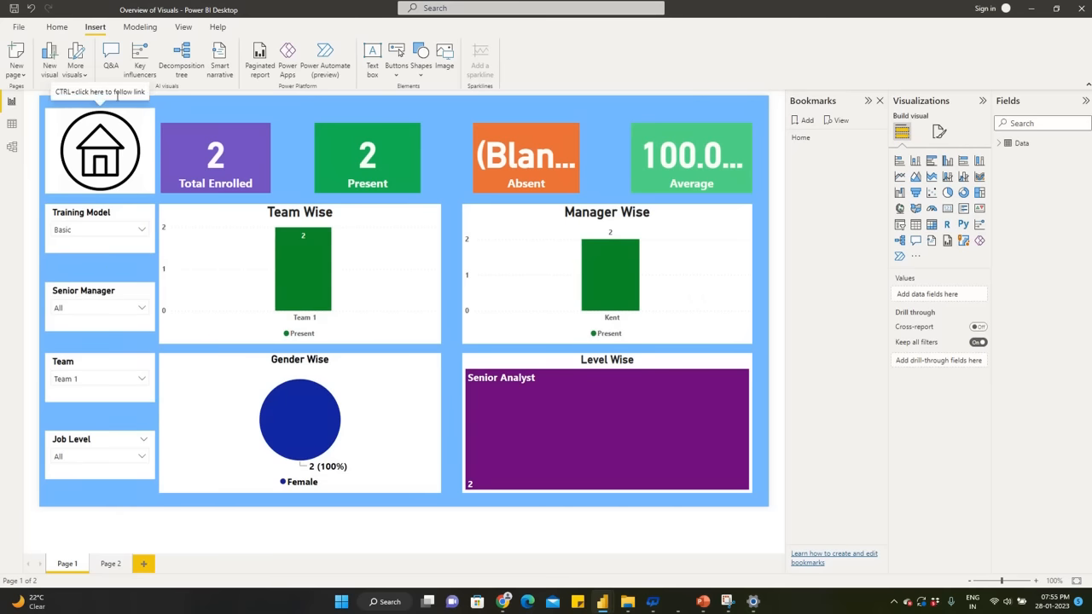
pyautogui.keyDown('ctrl'); pyautogui.click(135, 179); pyautogui.keyUp('ctrl')
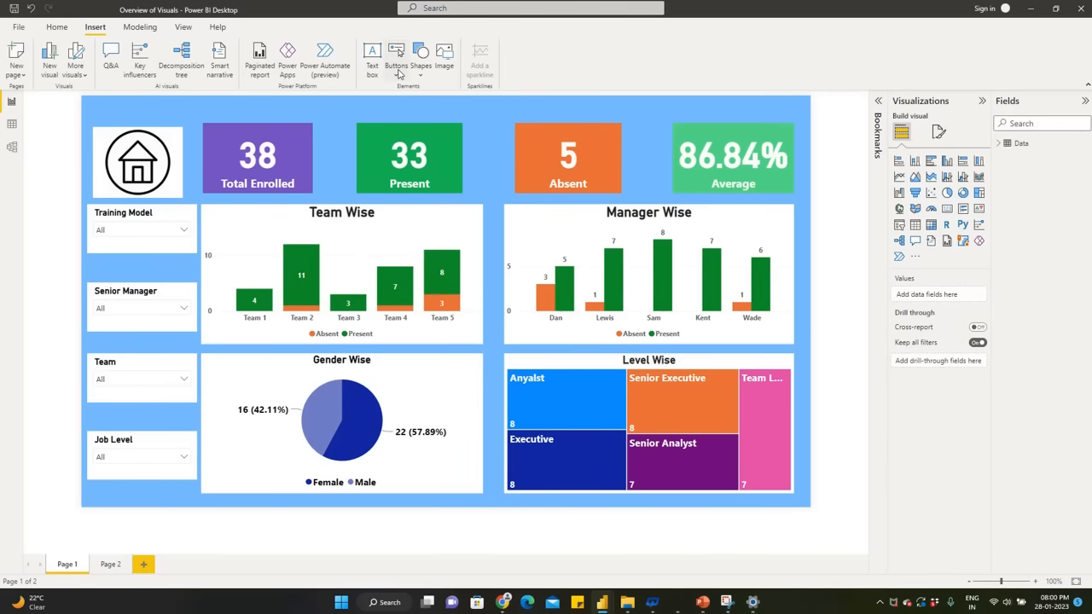
# Insert a Right arrow button and place it below the Job Level slicer.
pyautogui.click(396, 72)
pyautogui.click(422, 76)
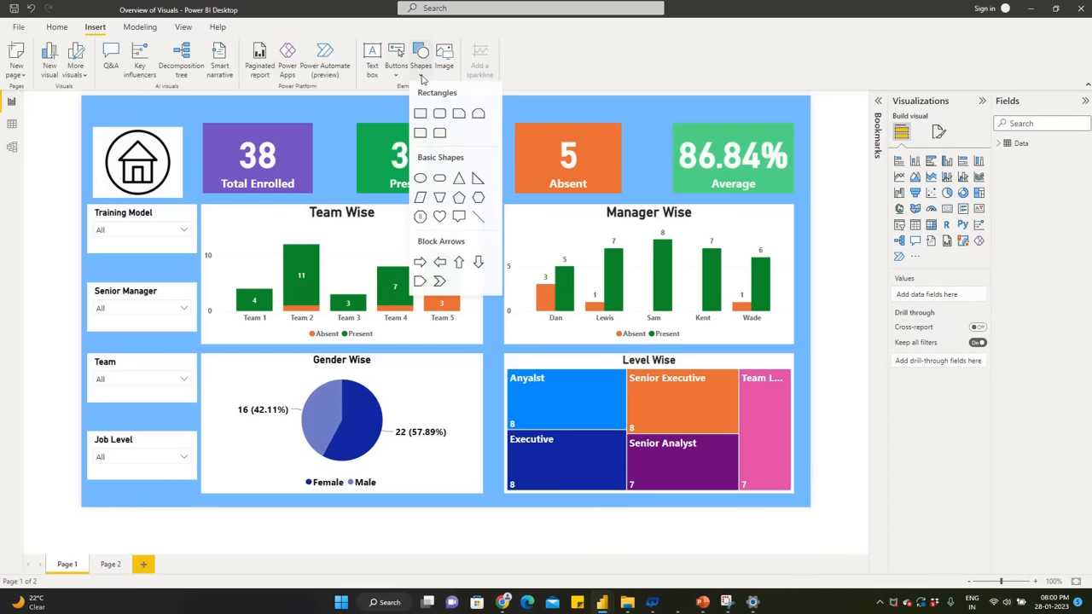
pyautogui.click(401, 73)
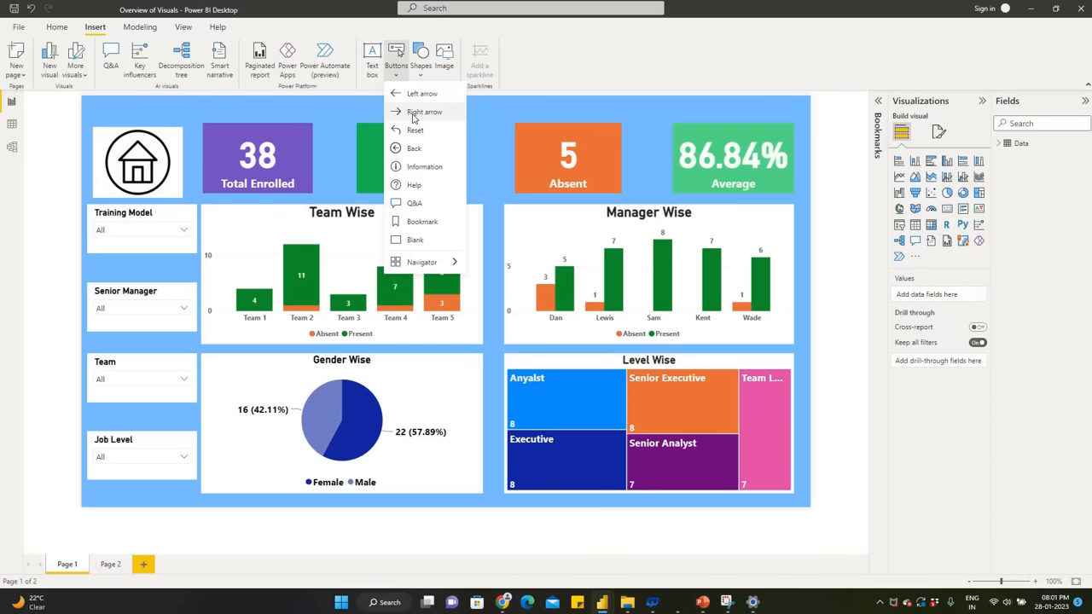
pyautogui.click(413, 116)
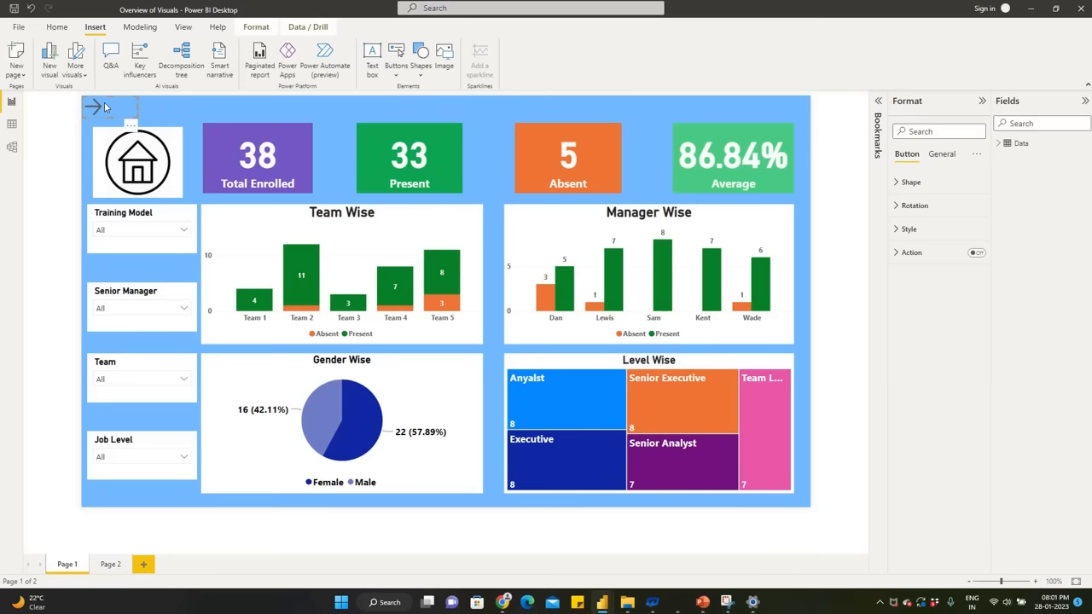
pyautogui.moveTo(105, 107); pyautogui.dragTo(162, 499)
pyautogui.click(168, 495)
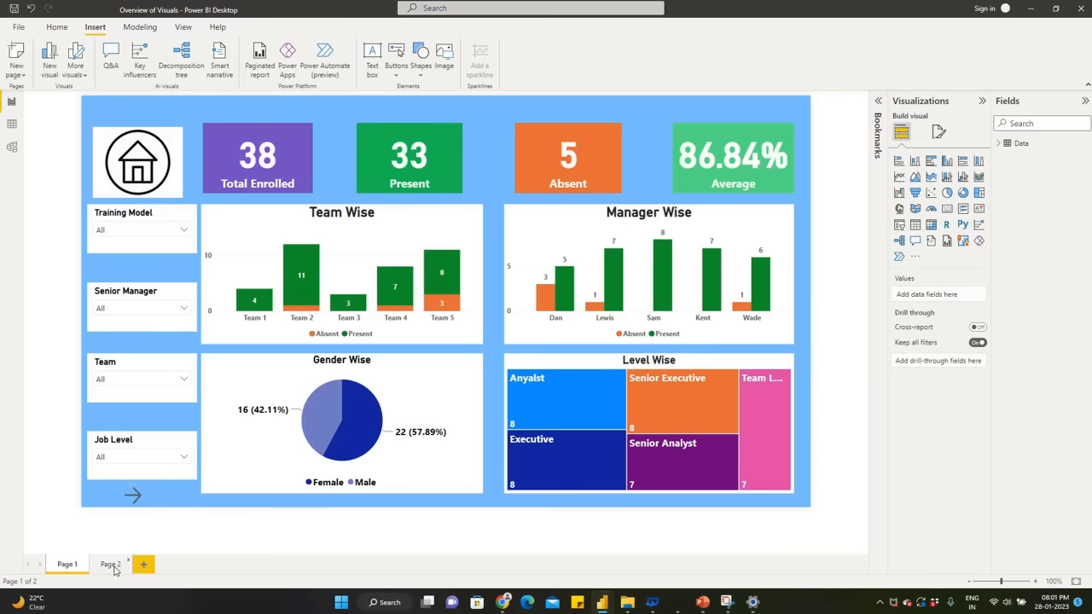
pyautogui.click(147, 496)
pyautogui.moveTo(148, 496); pyautogui.dragTo(125, 495)
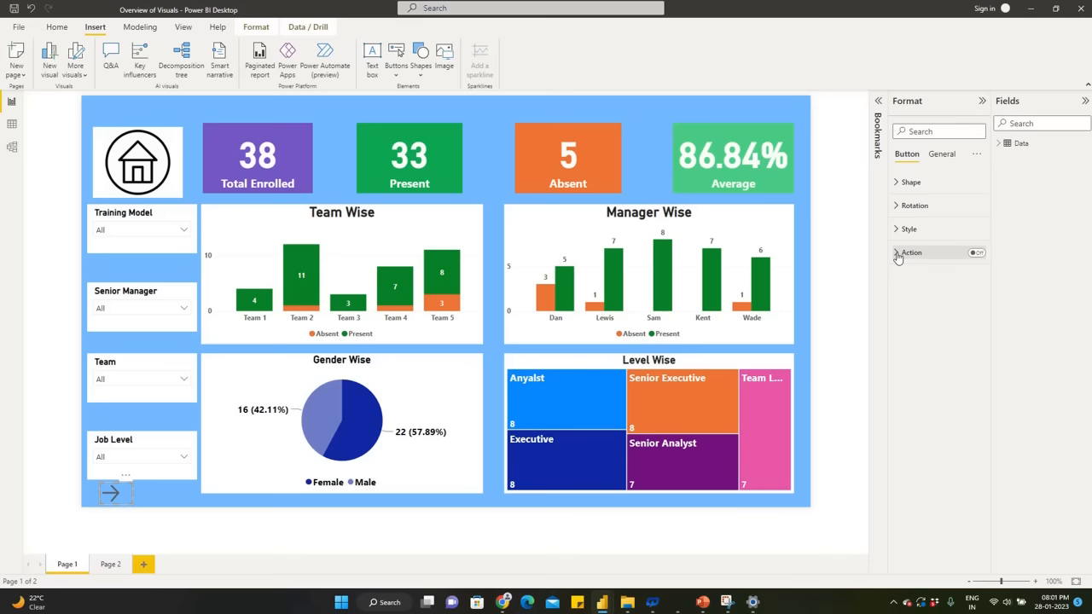
# Turn on the arrow button's action and set its type to Page navigation.
pyautogui.click(975, 253)
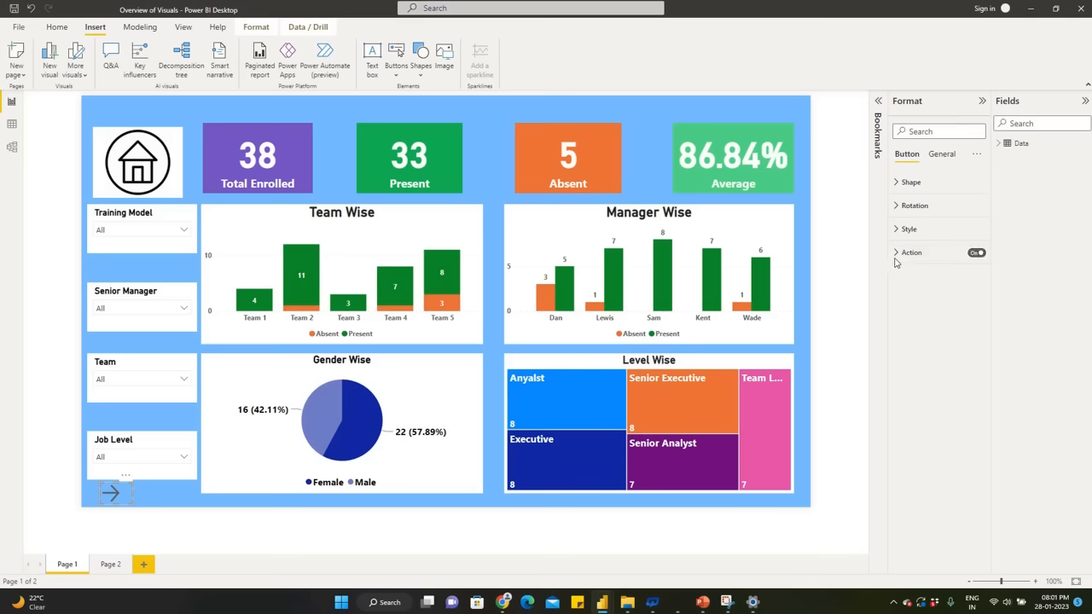
pyautogui.click(894, 254)
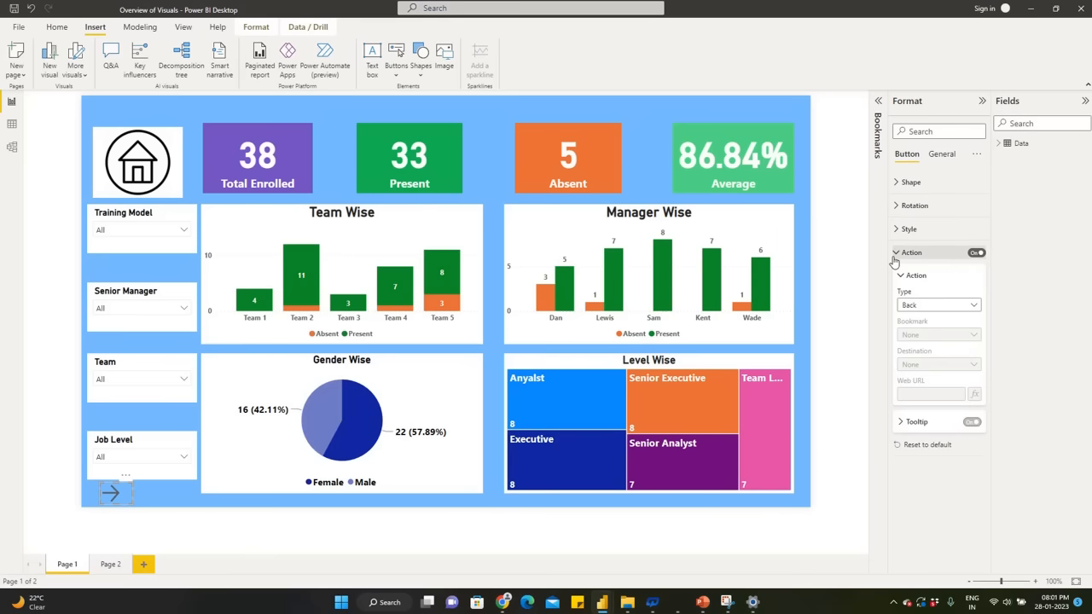
pyautogui.click(919, 307)
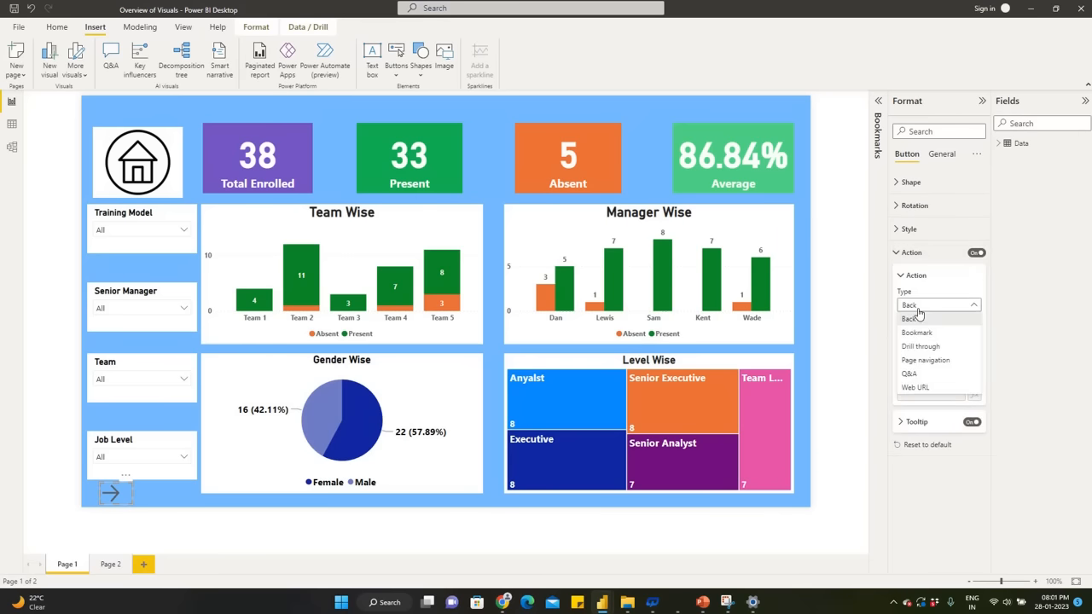
pyautogui.click(925, 362)
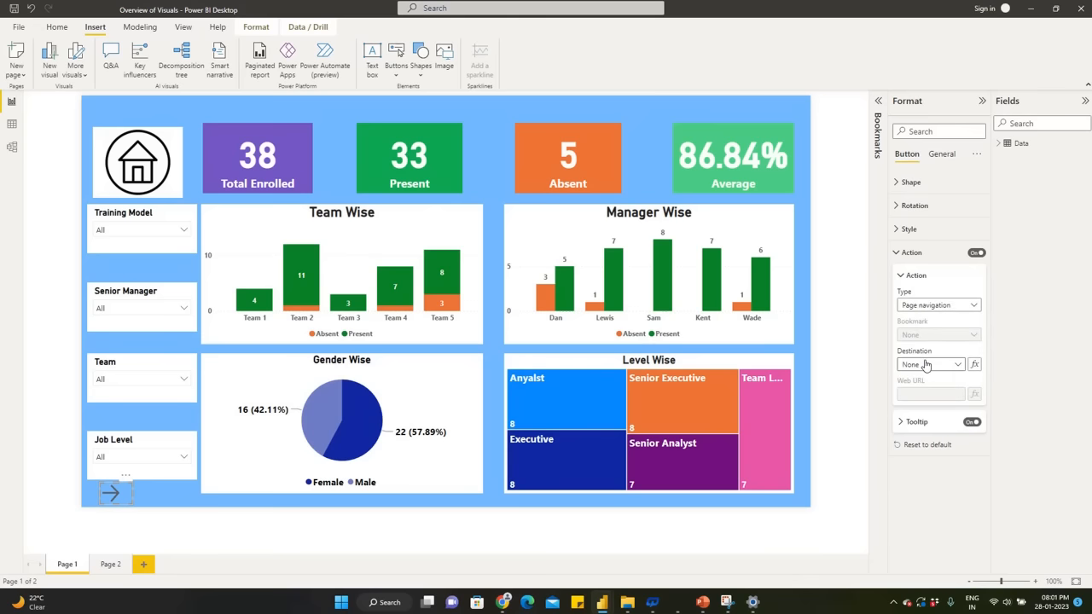
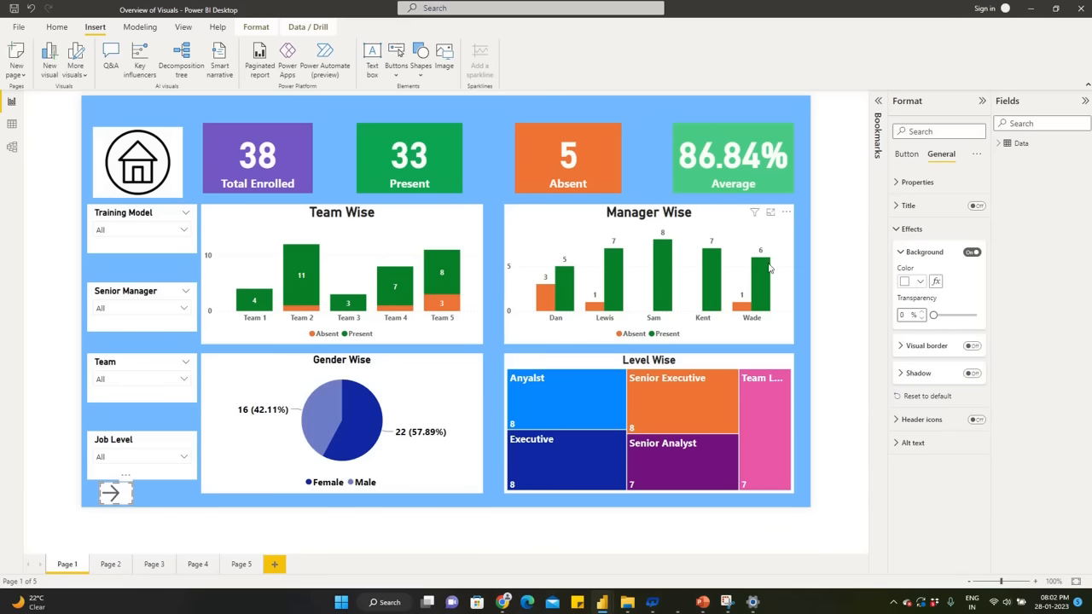
pyautogui.click(897, 228)
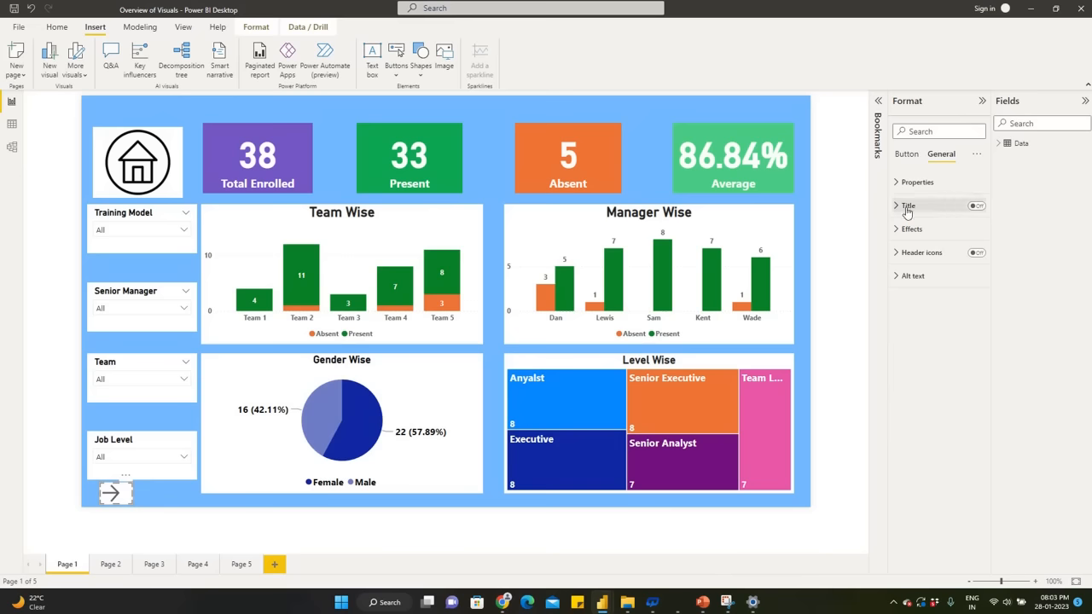
pyautogui.click(175, 496)
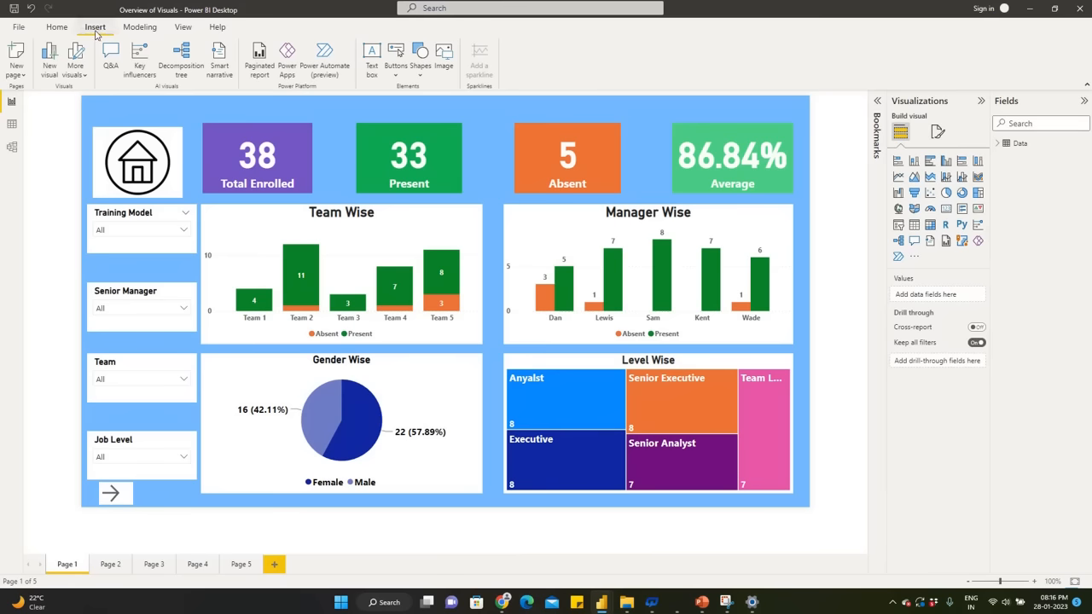
# Insert the SUM Icon.jpg picture from the Power BI Training folder, shrink it and place it between the Total Enrolled and Present cards.
pyautogui.click(444, 53)
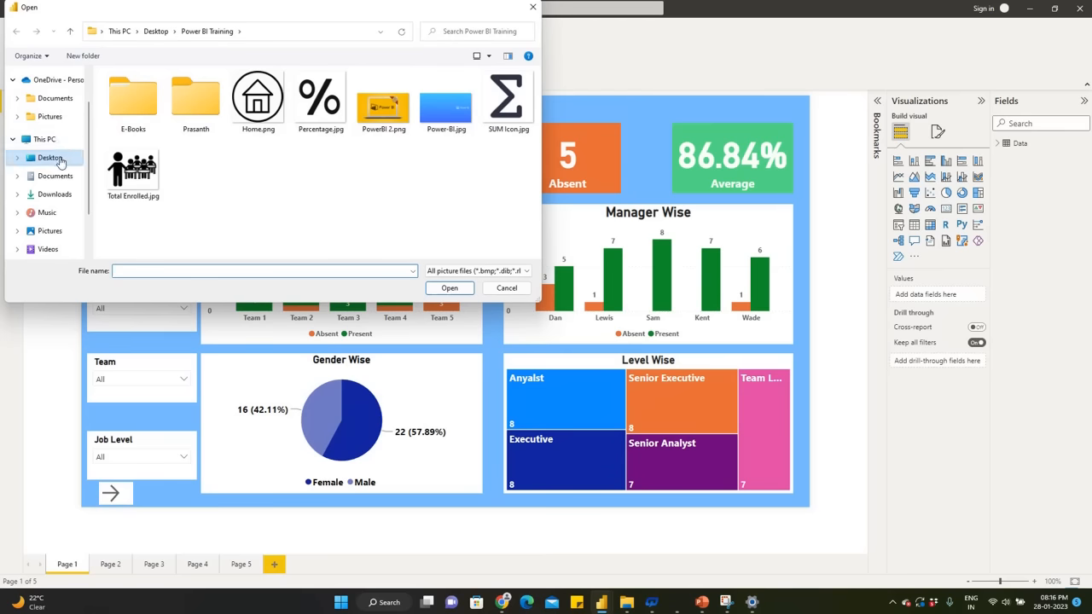
pyautogui.click(56, 159)
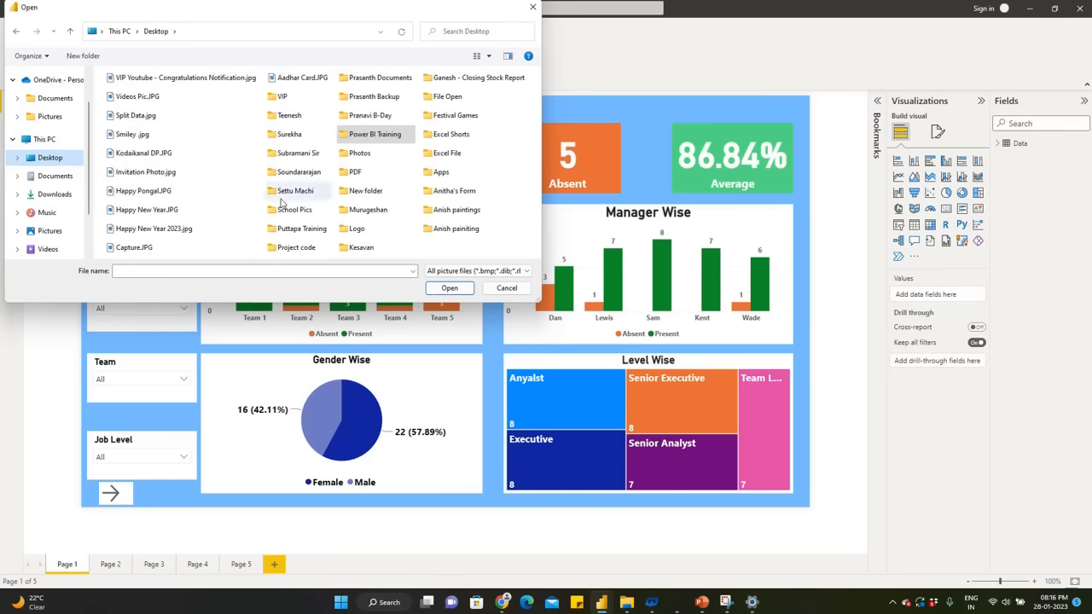
pyautogui.doubleClick(372, 136)
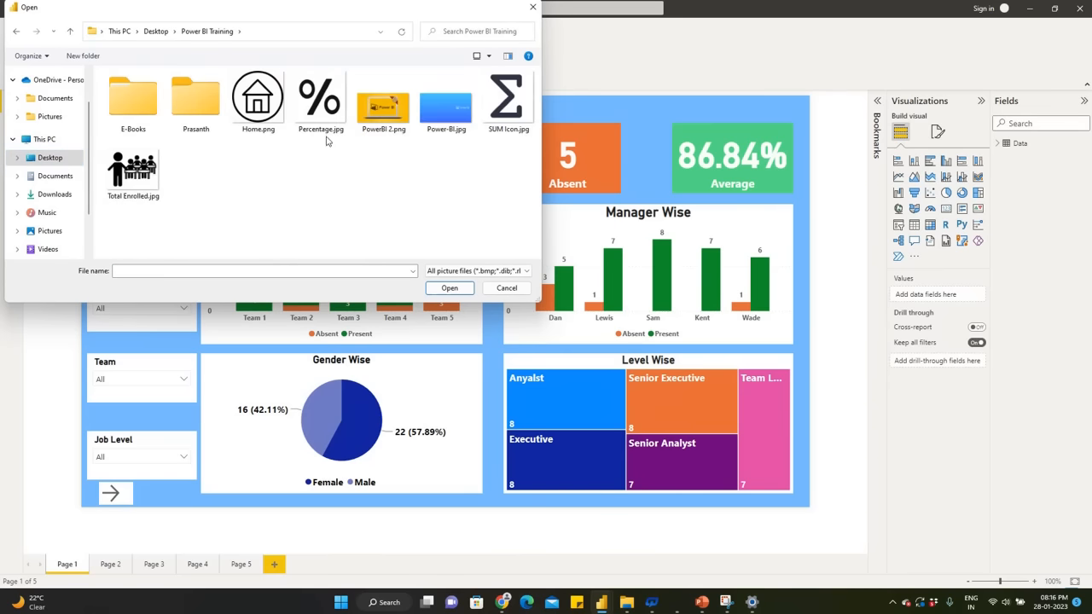
pyautogui.click(516, 107)
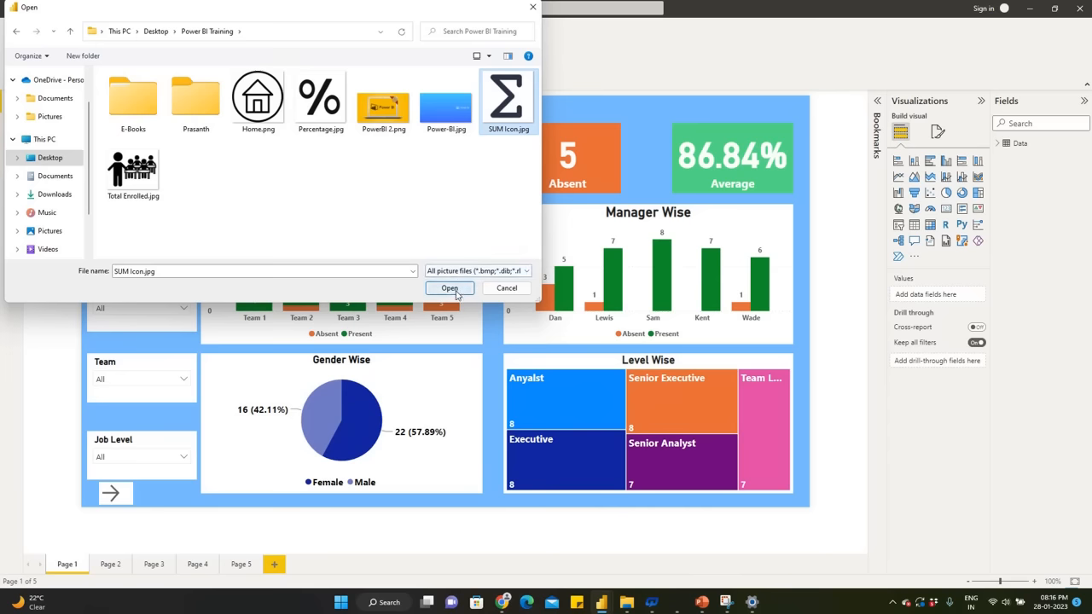
pyautogui.click(448, 289)
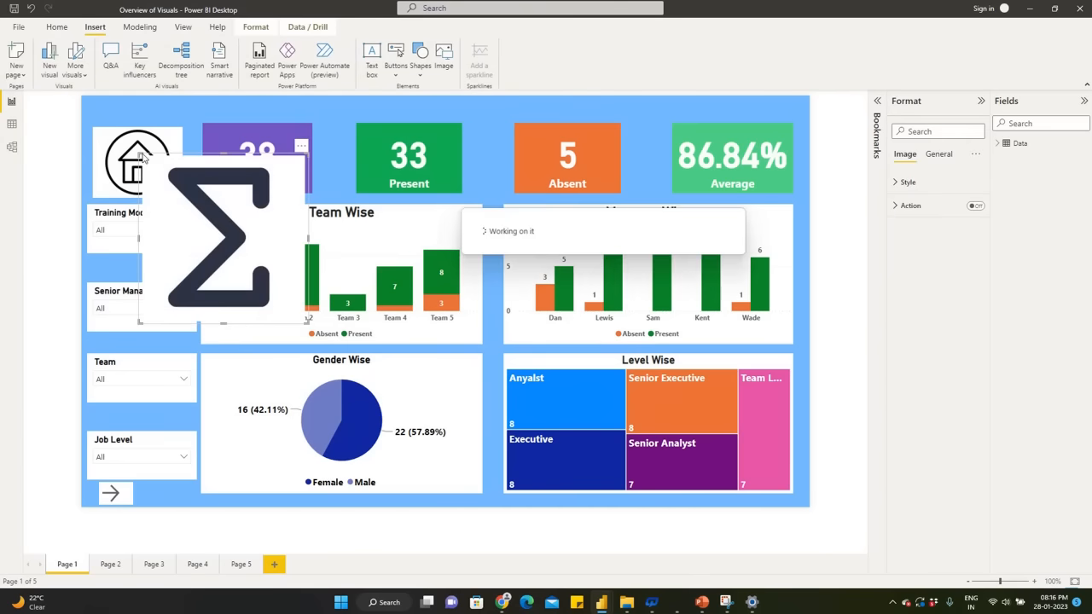
pyautogui.moveTo(142, 157); pyautogui.dragTo(313, 174)
pyautogui.click(483, 167)
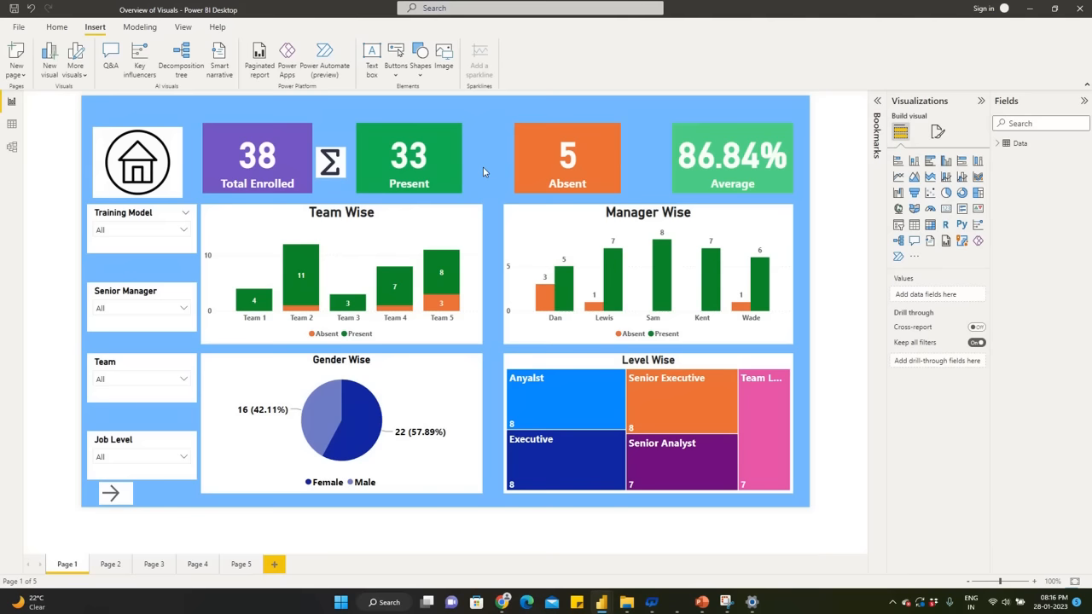
# Insert the Total Enrolled.jpg picture and shrink it to icon size.
pyautogui.click(443, 52)
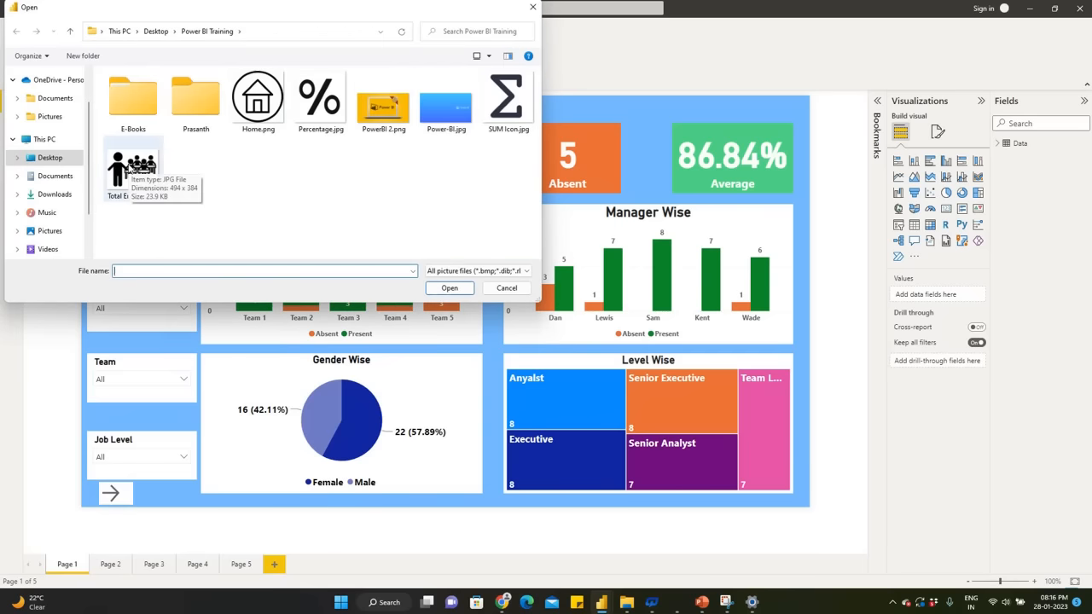
pyautogui.click(127, 169)
pyautogui.click(450, 287)
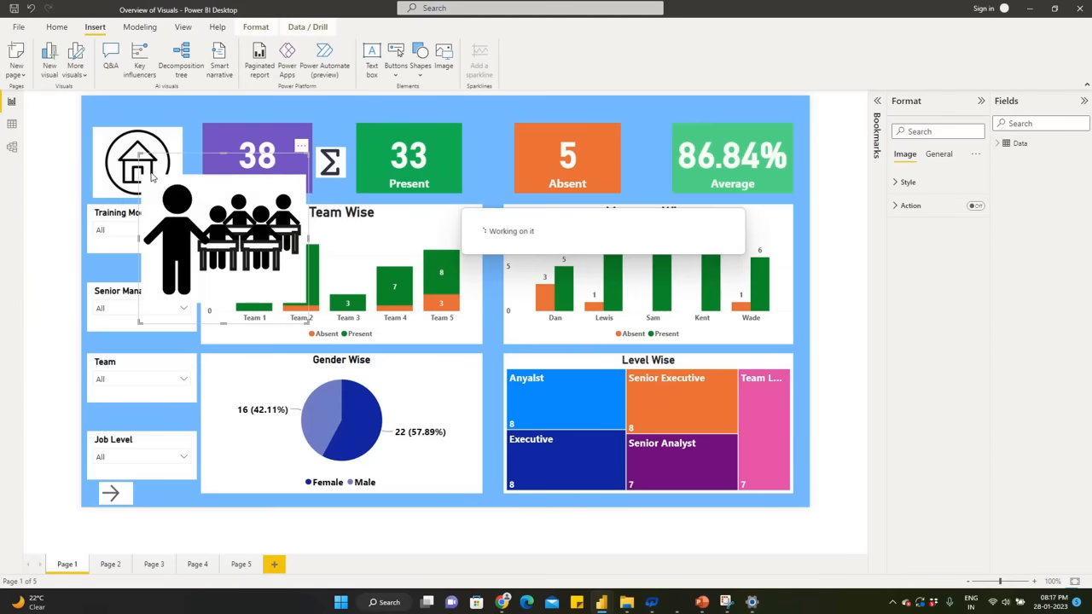
pyautogui.moveTo(138, 140); pyautogui.dragTo(265, 244)
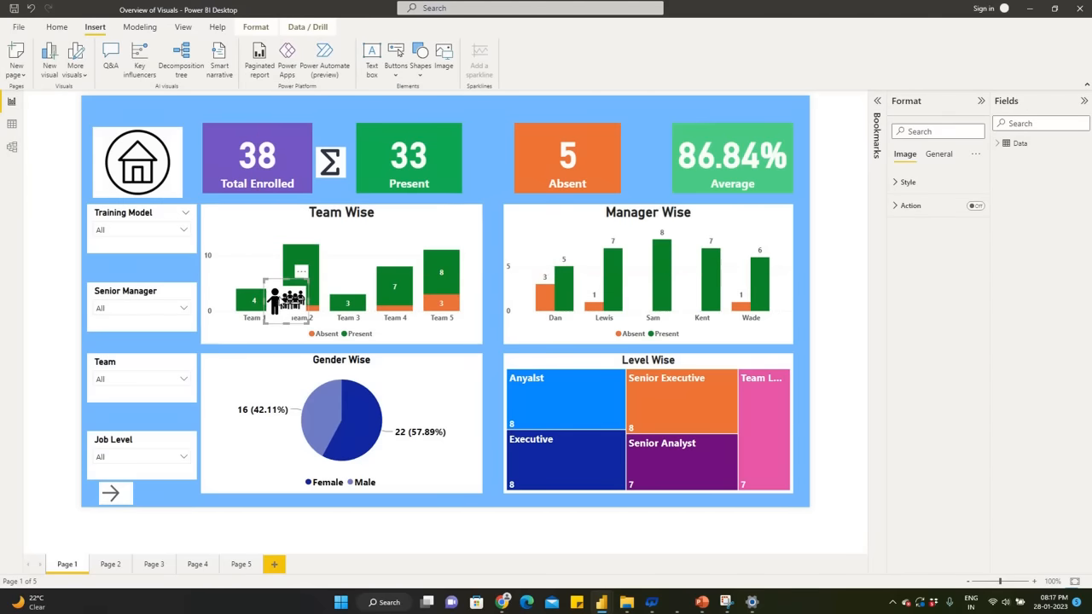
# Shrink the home image and move the sum icon between it and the Total Enrolled card.
pyautogui.moveTo(276, 293); pyautogui.dragTo(175, 154)
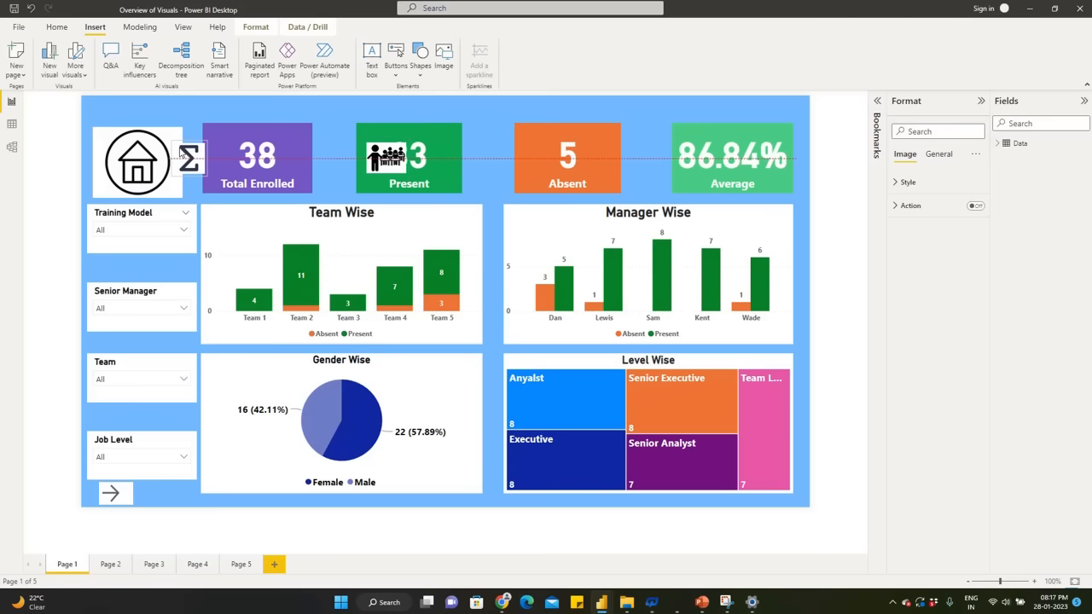
pyautogui.click(97, 133)
pyautogui.moveTo(181, 197); pyautogui.dragTo(178, 153)
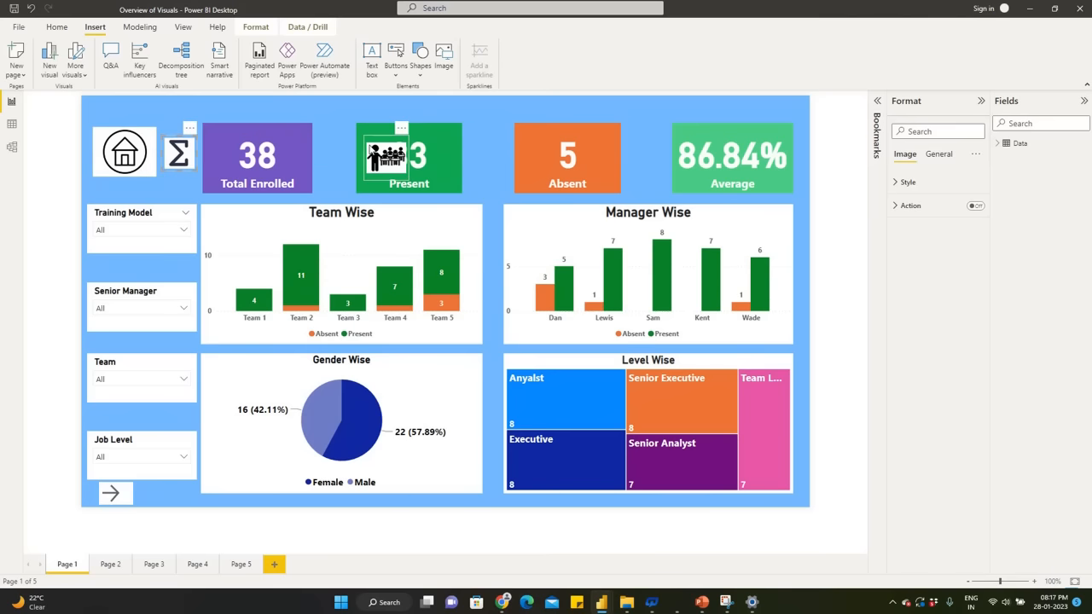
# Move the classroom picture into the gap between the Total Enrolled and Present cards.
pyautogui.moveTo(373, 147); pyautogui.dragTo(349, 140)
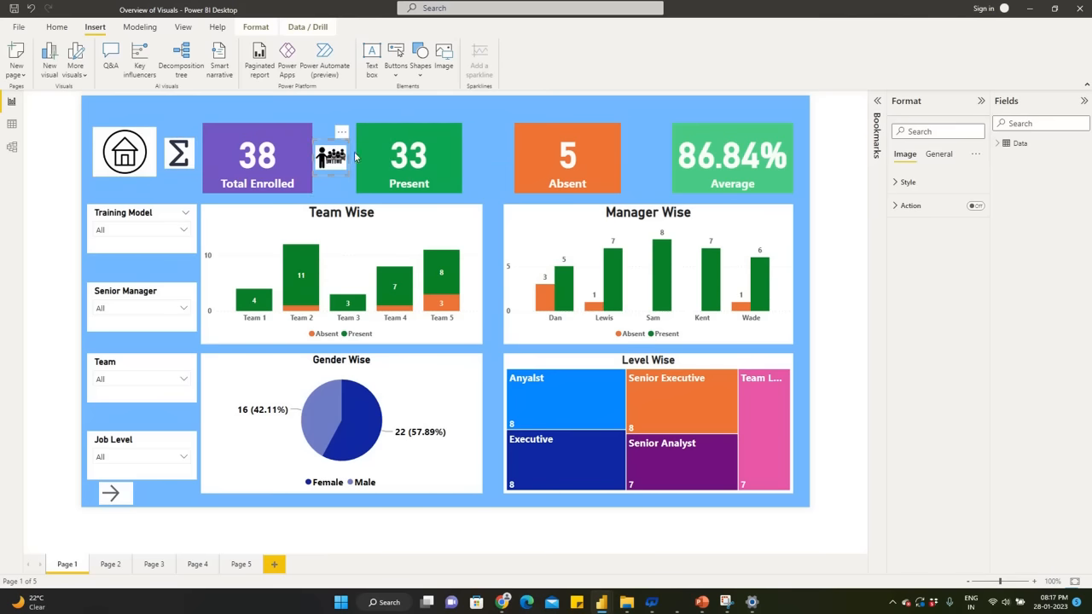
pyautogui.click(490, 156)
pyautogui.press('super+Tab')
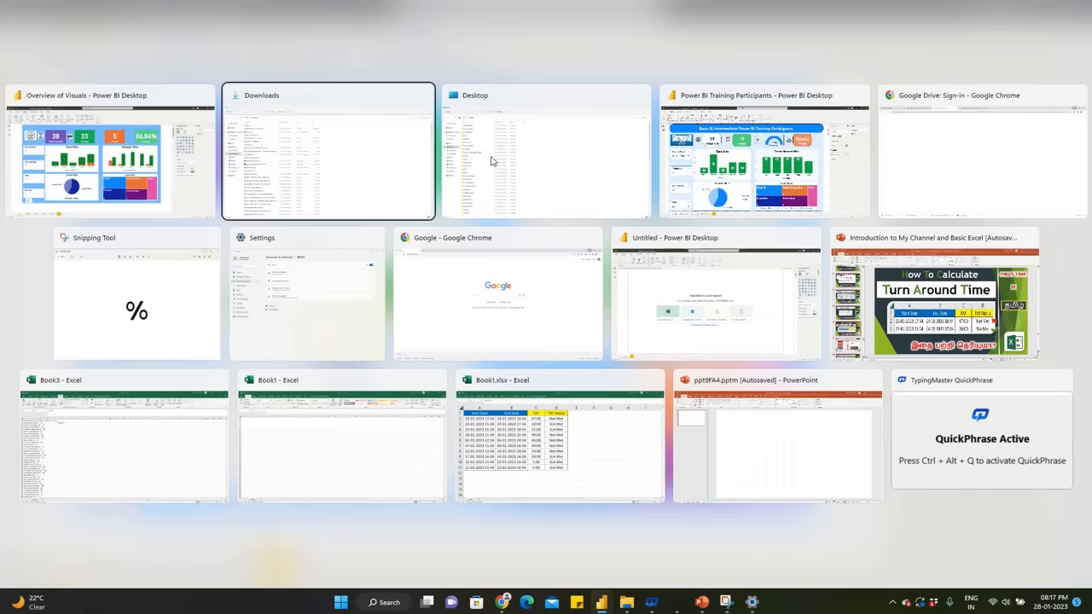
pyautogui.press('Escape')
# Insert the Percentage.jpg picture, shrink it and place it between the Absent and Average cards.
pyautogui.click(453, 55)
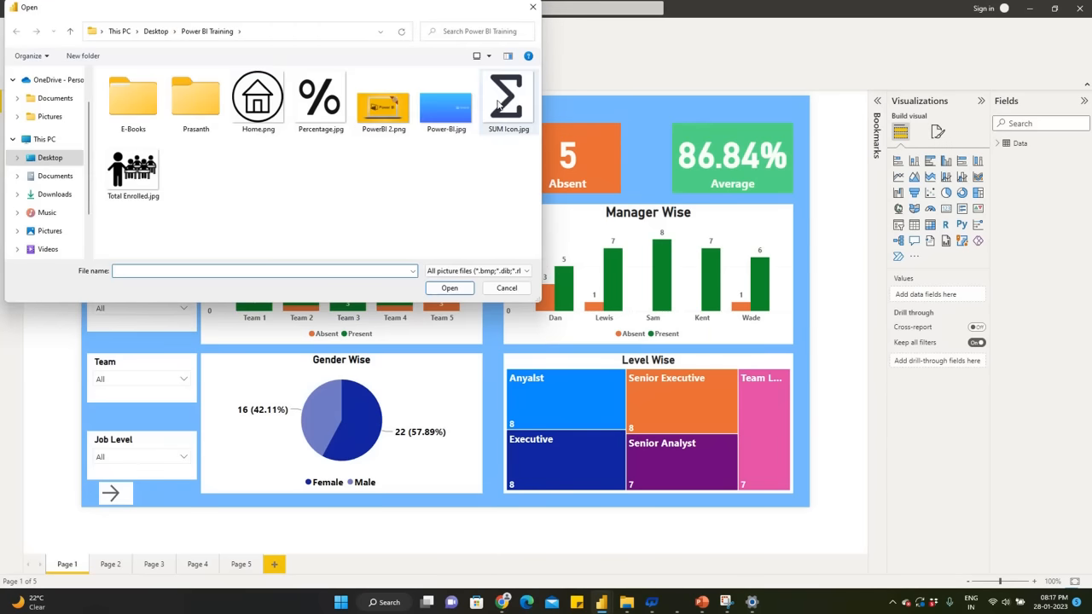
pyautogui.click(332, 100)
pyautogui.click(449, 288)
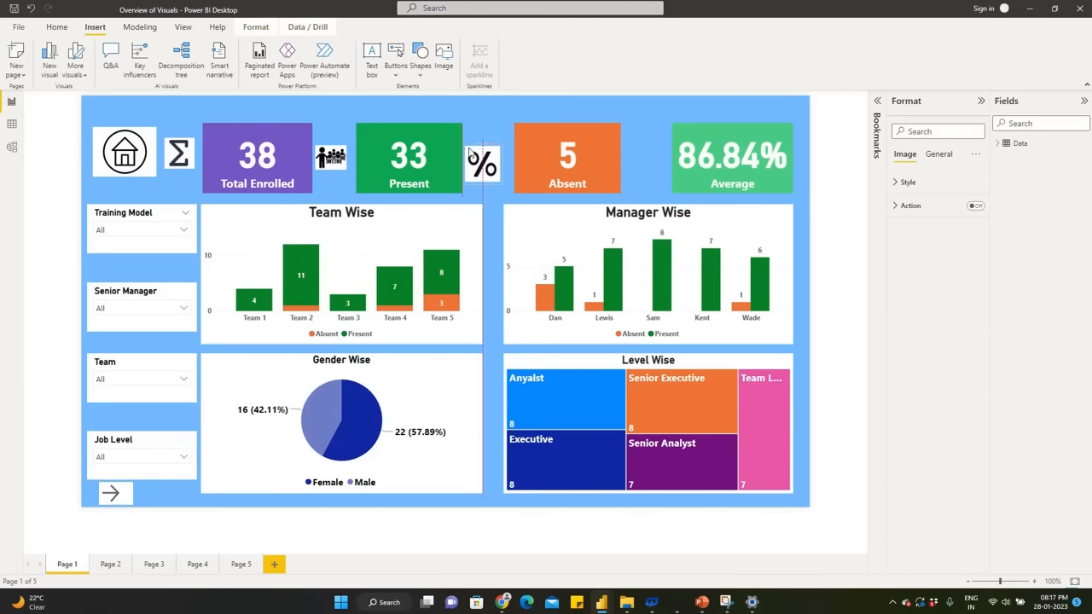
pyautogui.moveTo(471, 146); pyautogui.dragTo(632, 149)
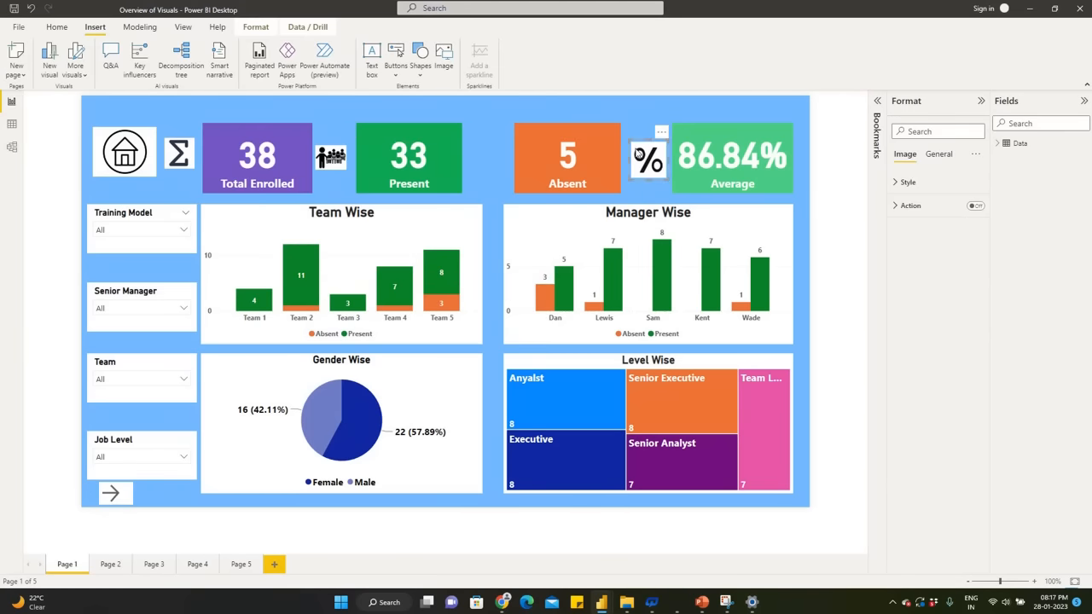
pyautogui.moveTo(637, 153); pyautogui.dragTo(641, 155)
pyautogui.click(430, 118)
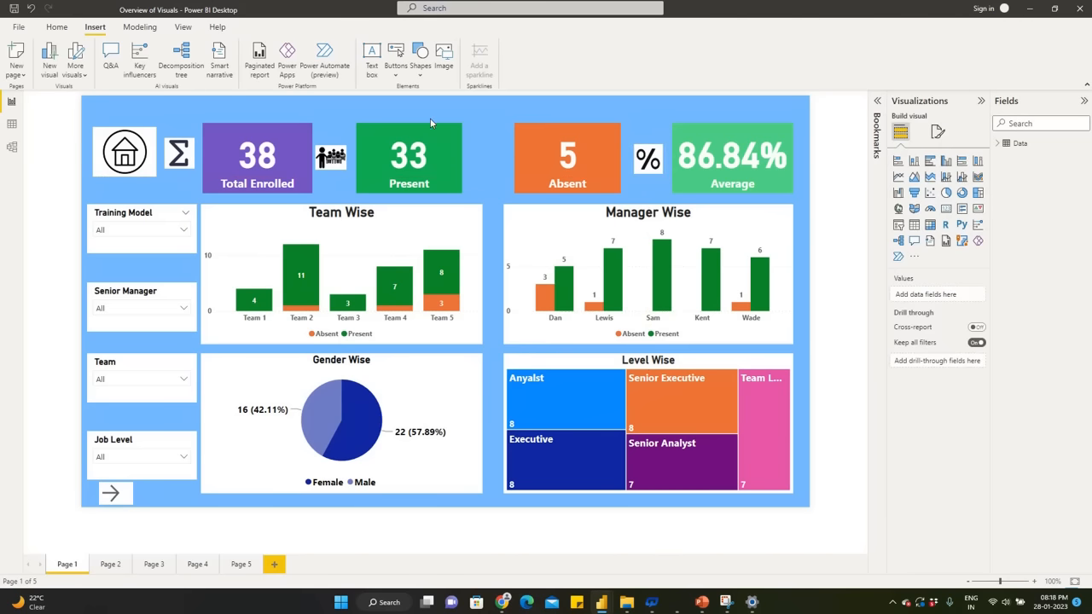
# Insert the Absent.jpg picture, shrink it and place it between the Present and Absent cards.
pyautogui.click(444, 58)
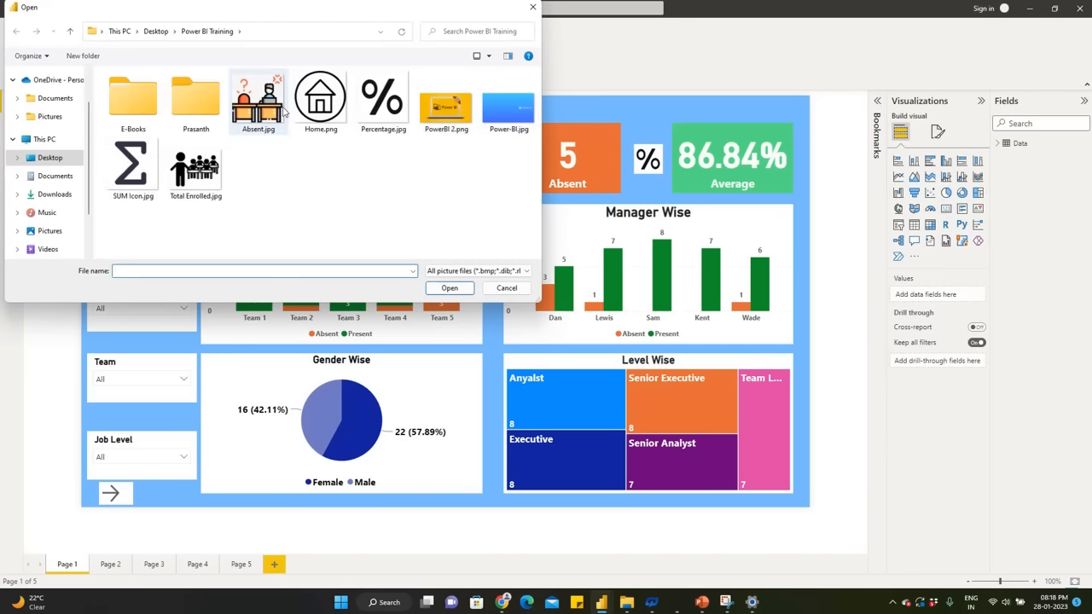
pyautogui.click(258, 101)
pyautogui.click(449, 287)
pyautogui.moveTo(261, 273); pyautogui.dragTo(469, 147)
pyautogui.click(493, 128)
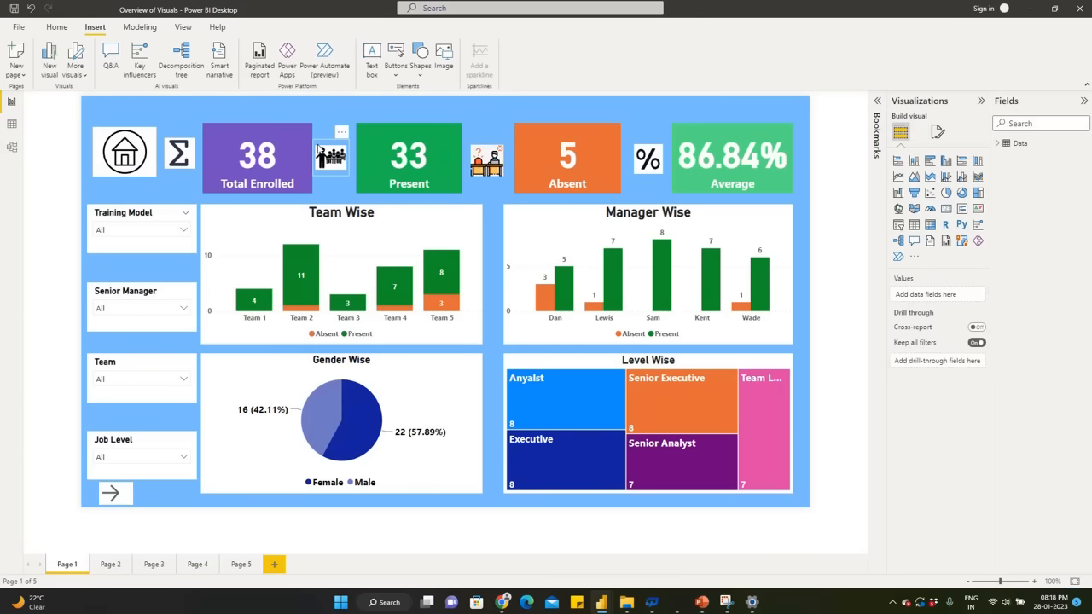
# Nudge the classroom and absent pictures to line them up with the other card icons.
pyautogui.click(318, 150)
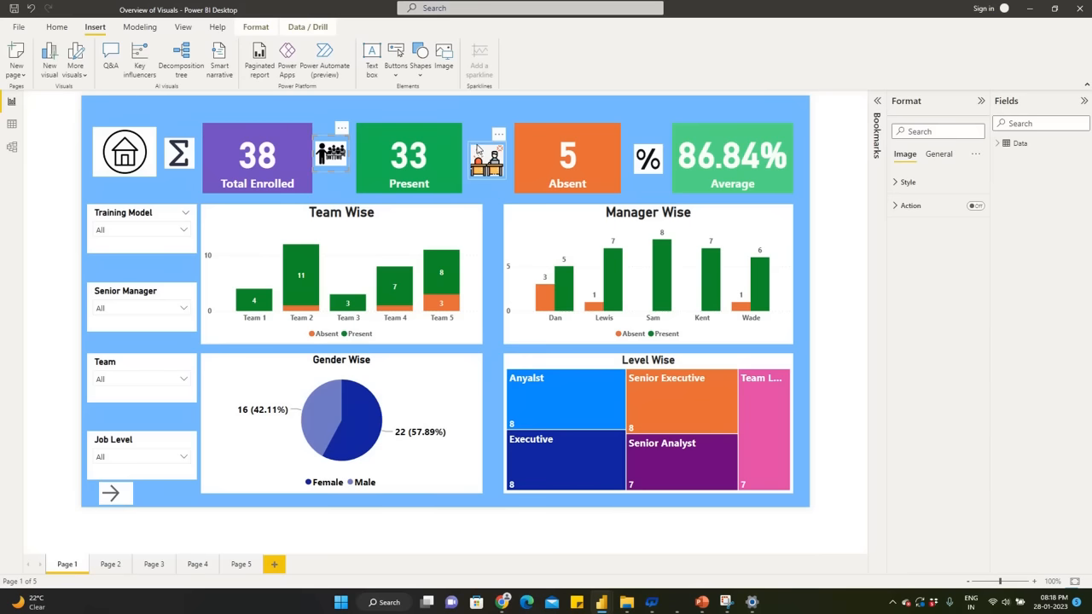
pyautogui.moveTo(477, 149); pyautogui.dragTo(485, 147)
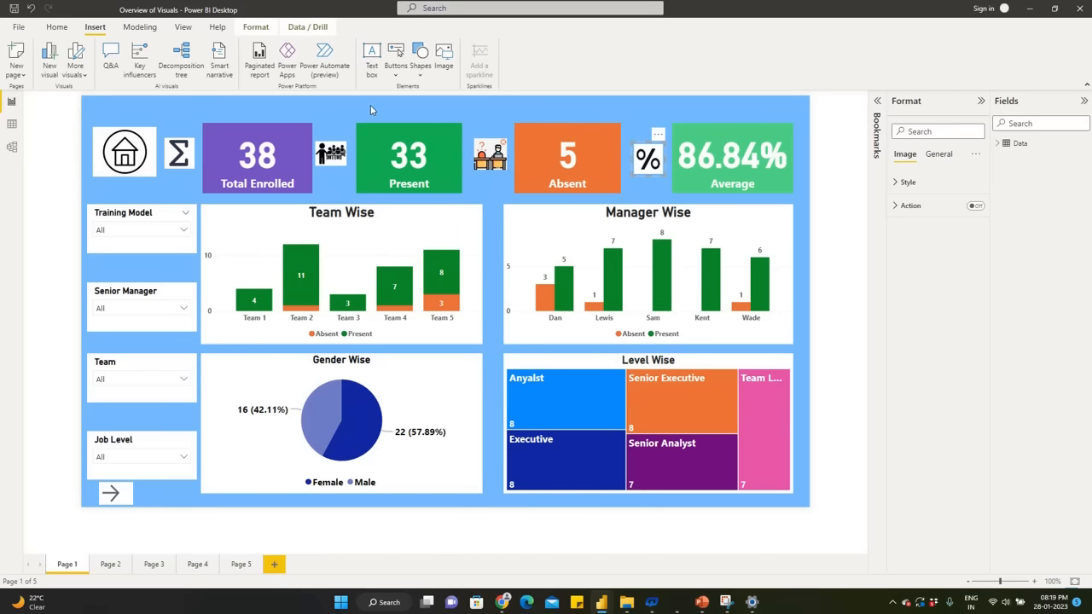
pyautogui.click(256, 110)
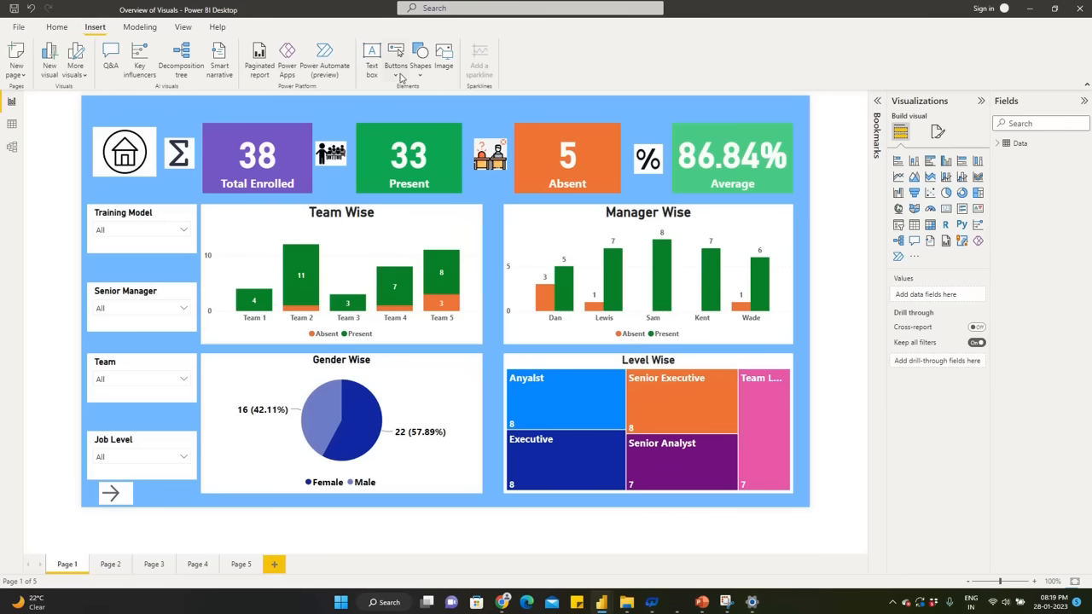
# Insert a text box reading "Power BI Training Dashboard" and set its font size to 24.
pyautogui.click(372, 57)
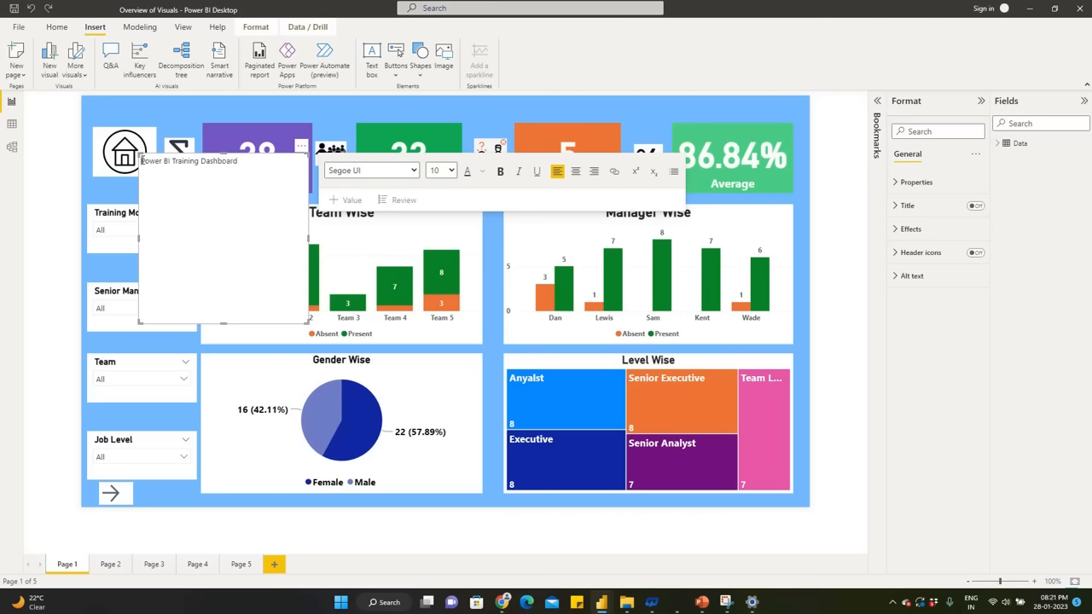
pyautogui.moveTo(141, 161); pyautogui.dragTo(242, 169)
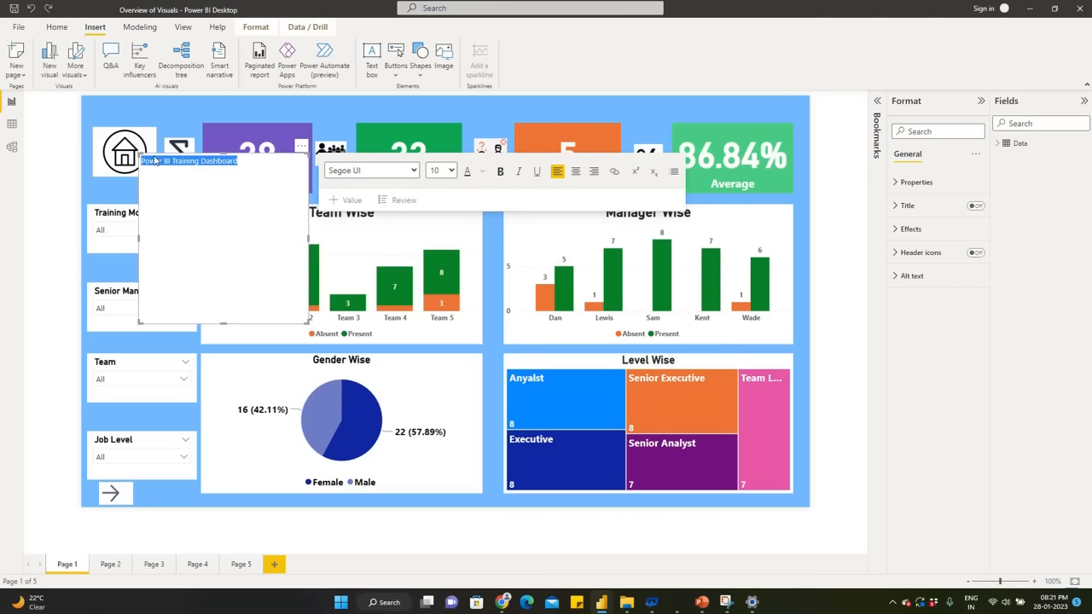
pyautogui.click(451, 170)
pyautogui.click(437, 302)
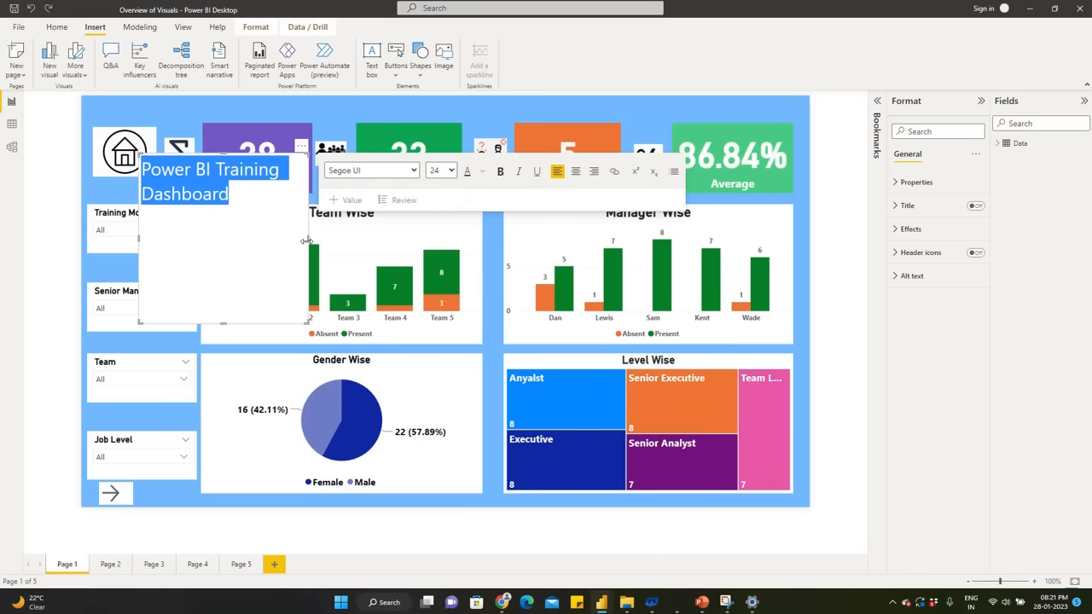
# Widen the title text box, reduce its height to a single line and centre the text.
pyautogui.moveTo(309, 243); pyautogui.dragTo(549, 239)
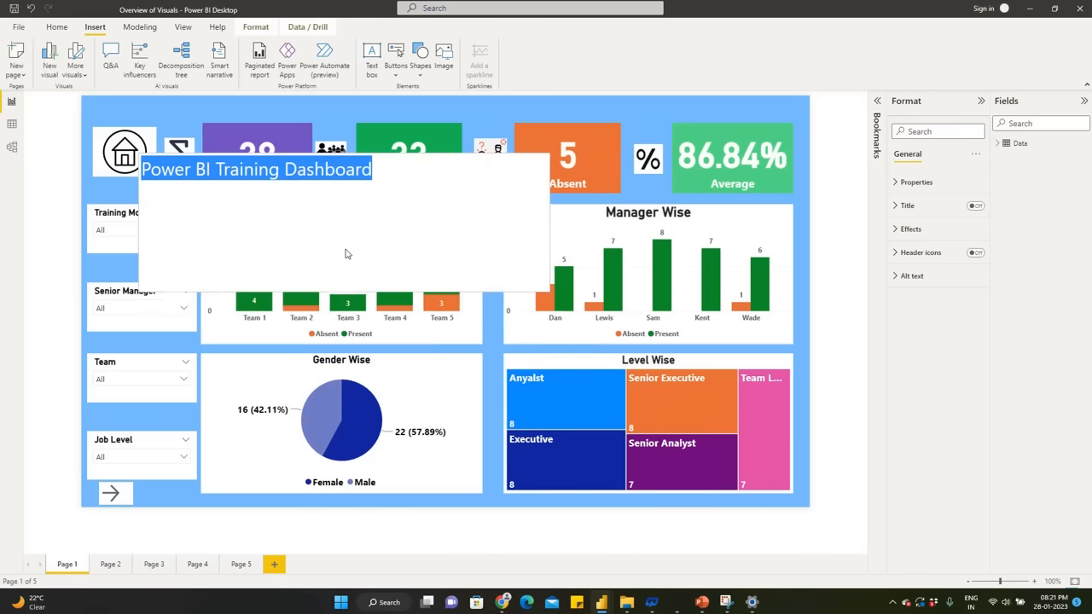
pyautogui.moveTo(341, 195); pyautogui.dragTo(330, 189)
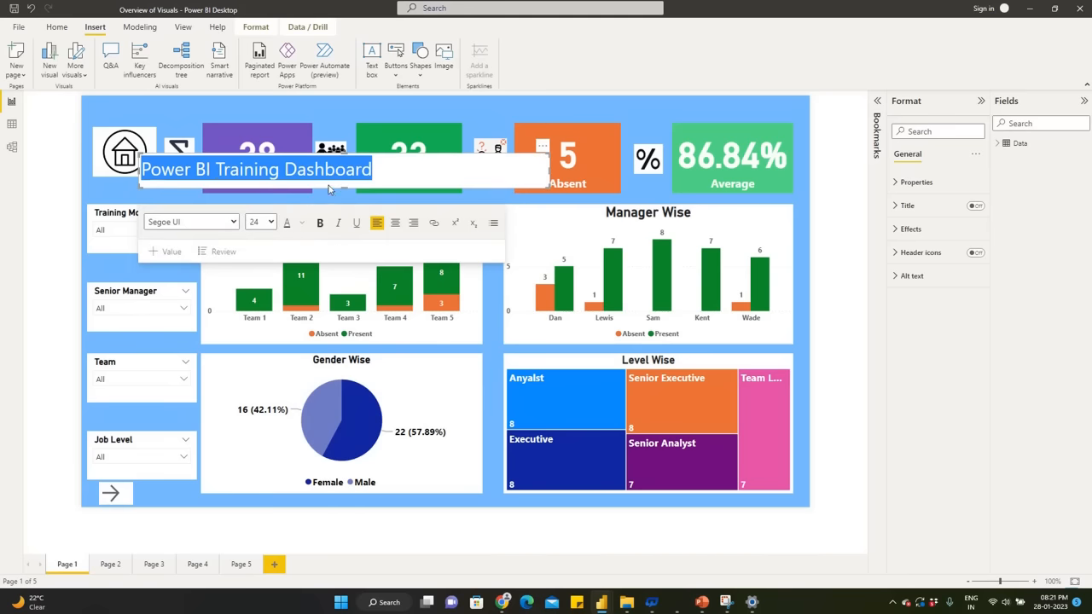
pyautogui.click(394, 223)
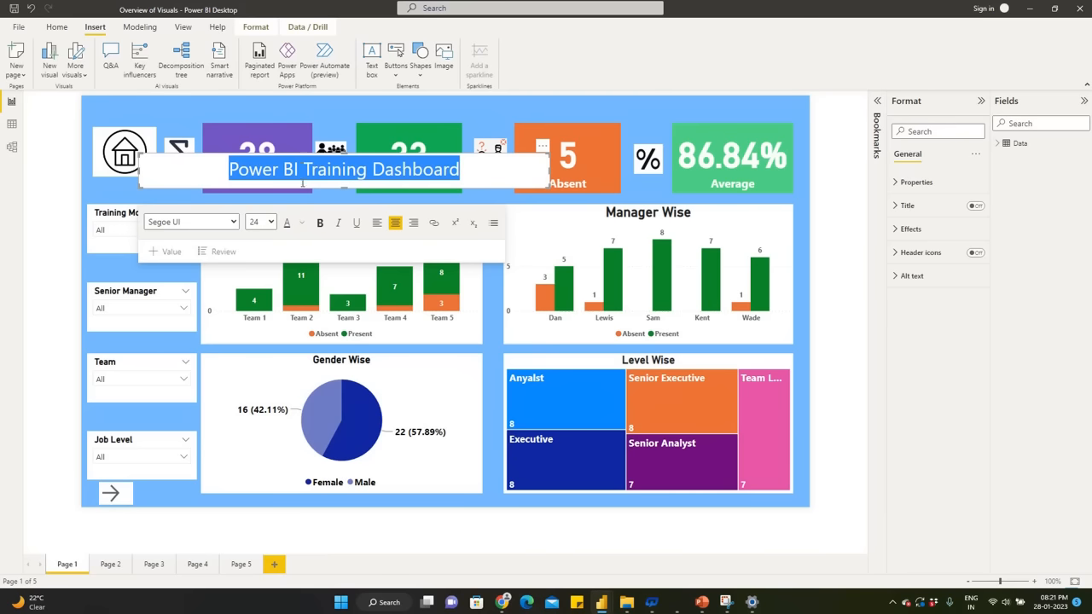
# Set the font colour of the dashboard title to white.
pyautogui.click(302, 222)
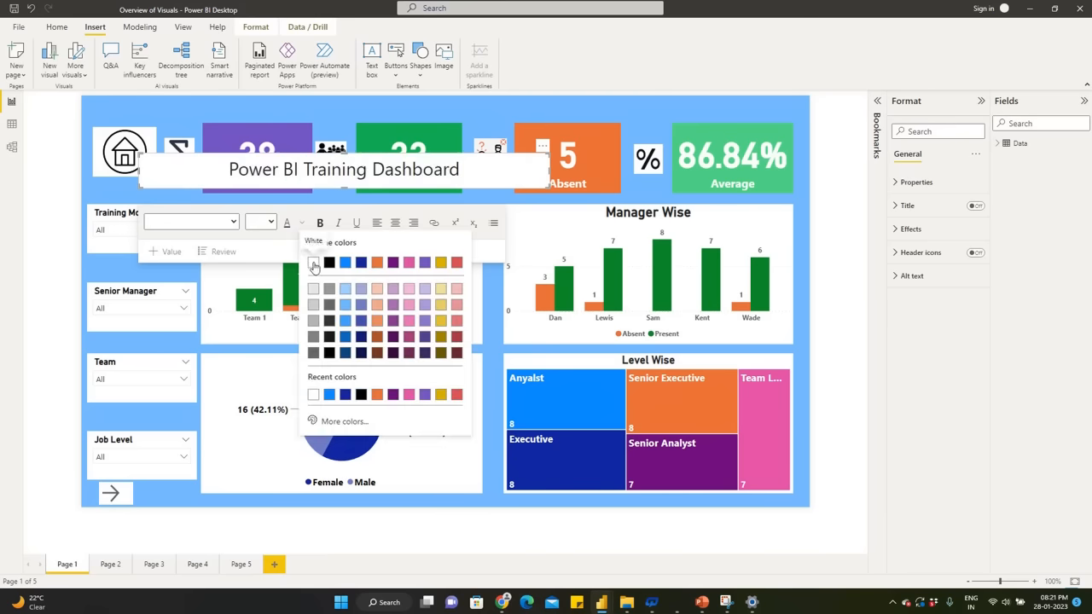
pyautogui.click(313, 264)
pyautogui.click(337, 172)
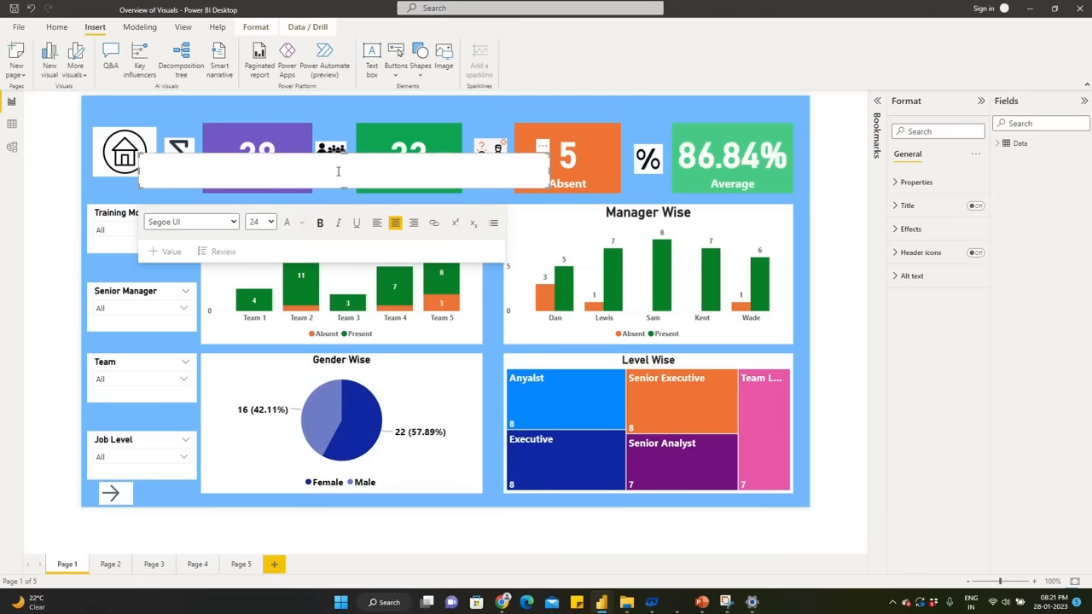
pyautogui.hotkey('ctrl', 'a')
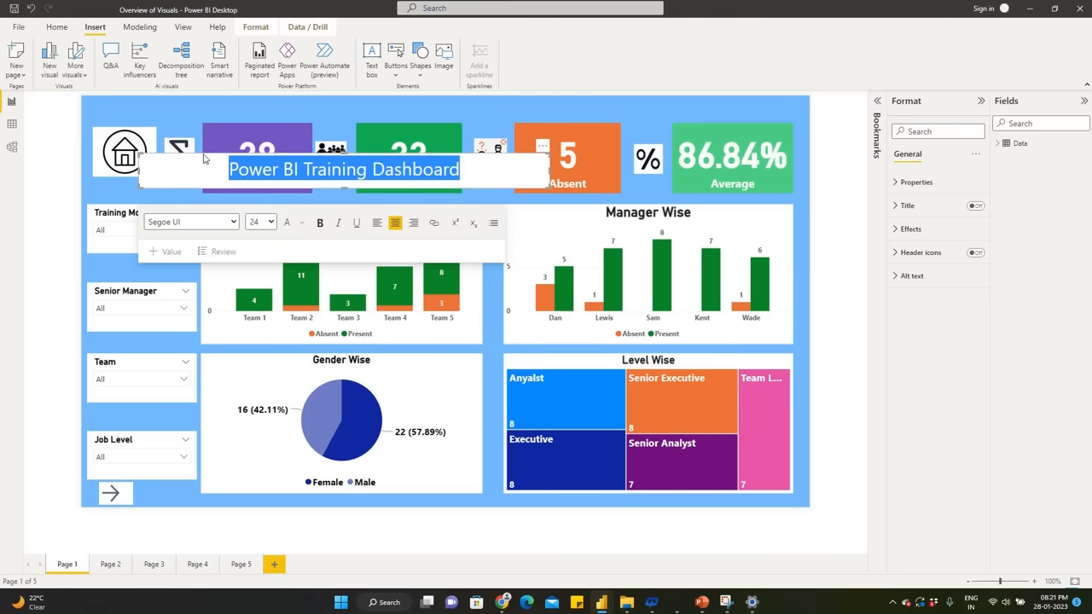
# Set the title text box's background colour to purple.
pyautogui.click(269, 172)
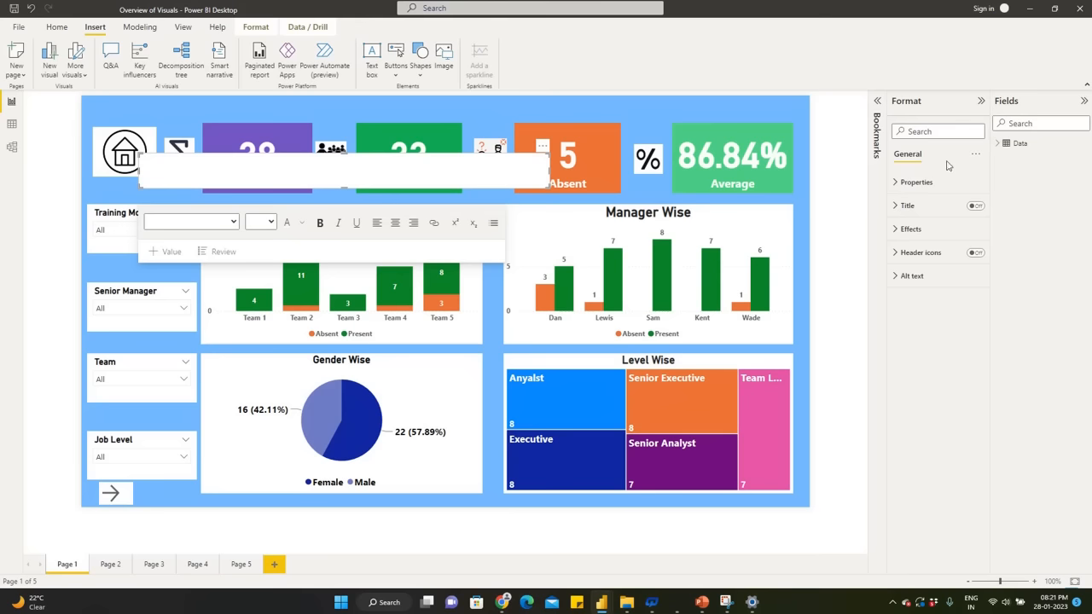
pyautogui.click(897, 231)
pyautogui.click(911, 281)
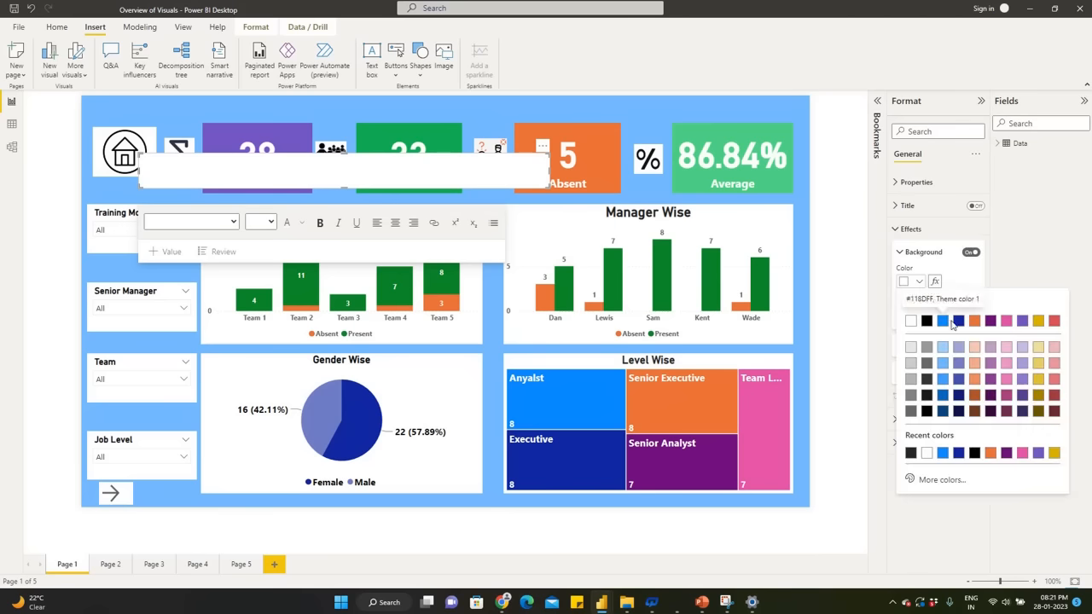
pyautogui.click(1007, 455)
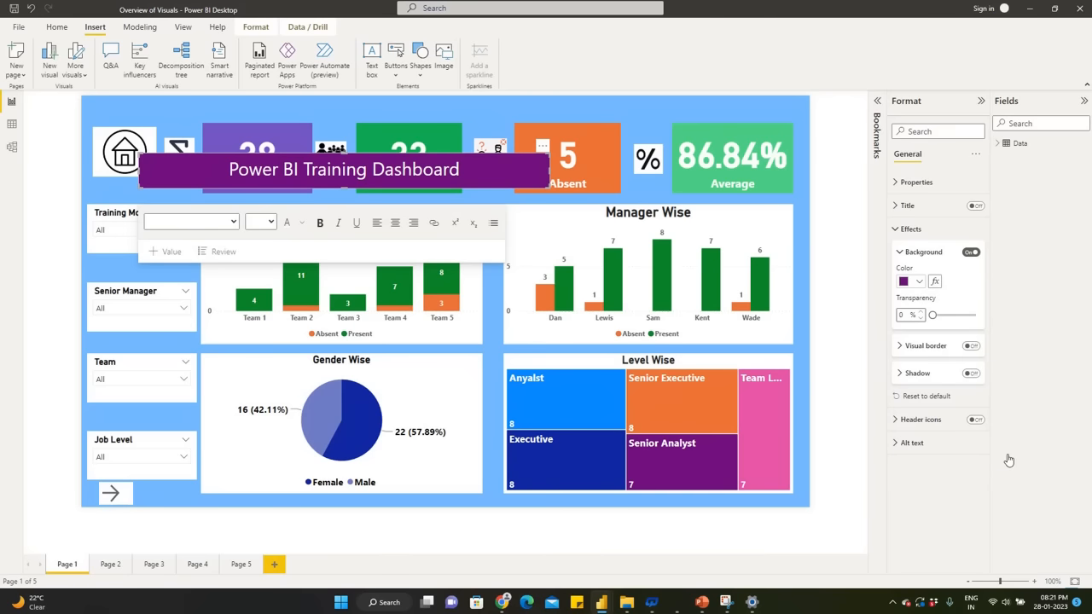
# Make the title text bold, and place its box along the page's top edge, widened to span all four cards.
pyautogui.click(439, 168)
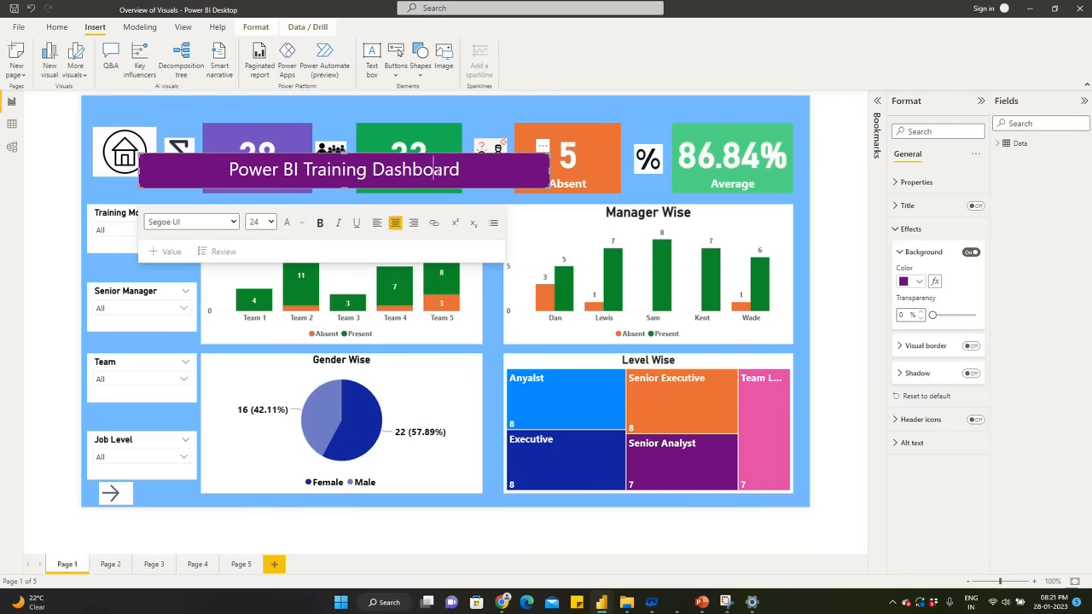
pyautogui.hotkey('ctrl', 'a')
pyautogui.click(320, 223)
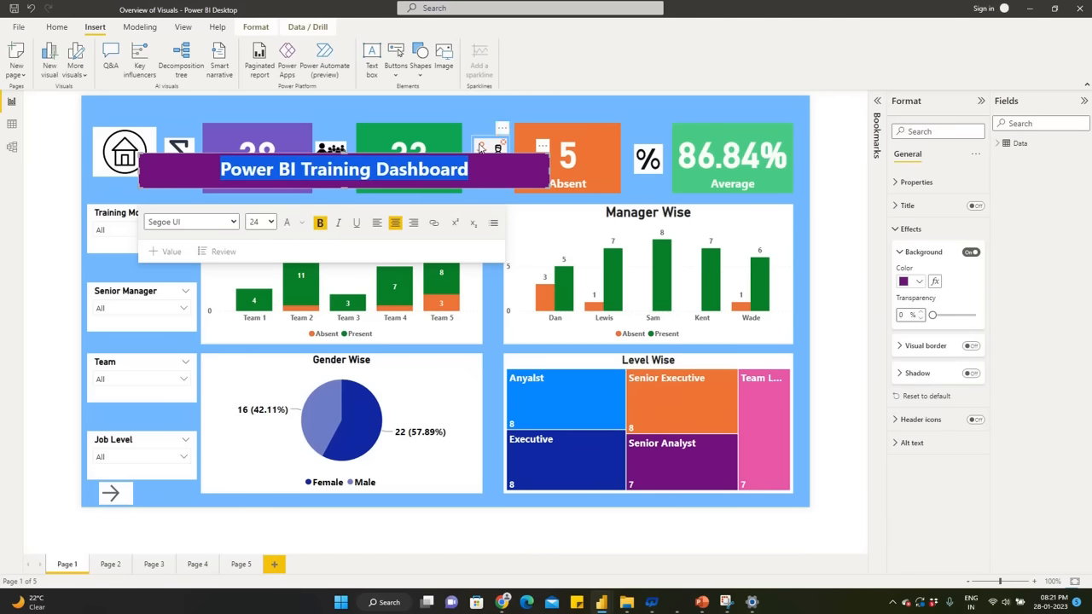
pyautogui.moveTo(480, 154); pyautogui.dragTo(520, 97)
pyautogui.moveTo(601, 117); pyautogui.dragTo(799, 118)
pyautogui.click(389, 115)
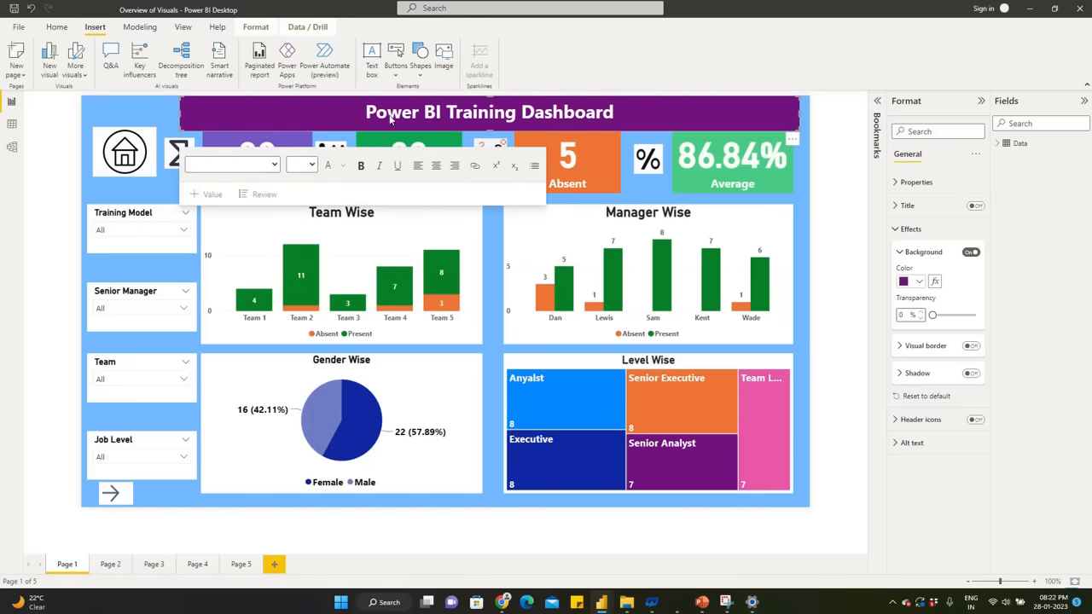
pyautogui.hotkey('ctrl', 'a')
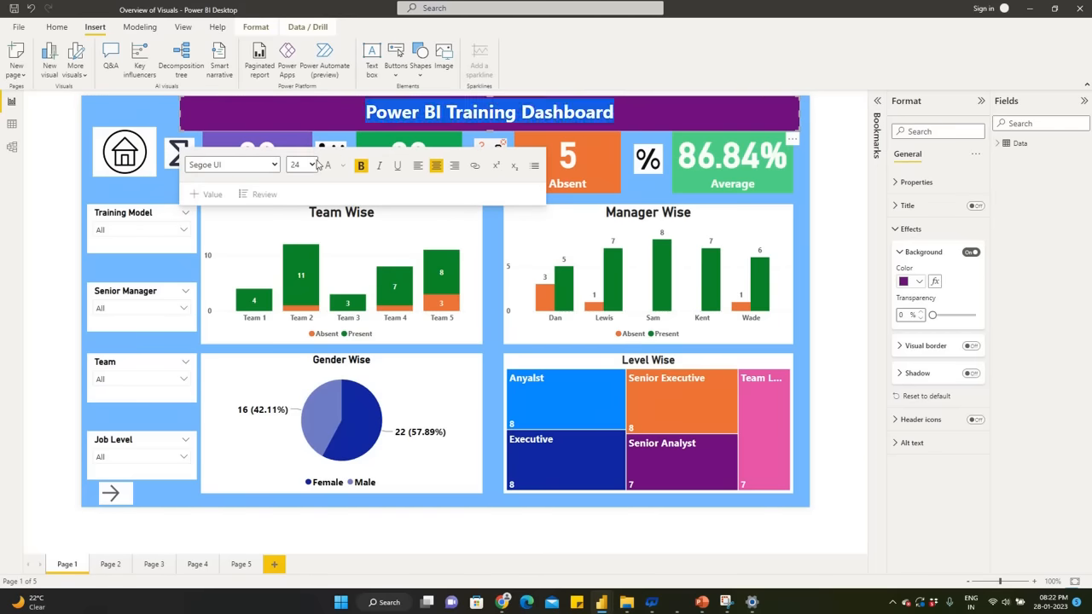
pyautogui.click(314, 168)
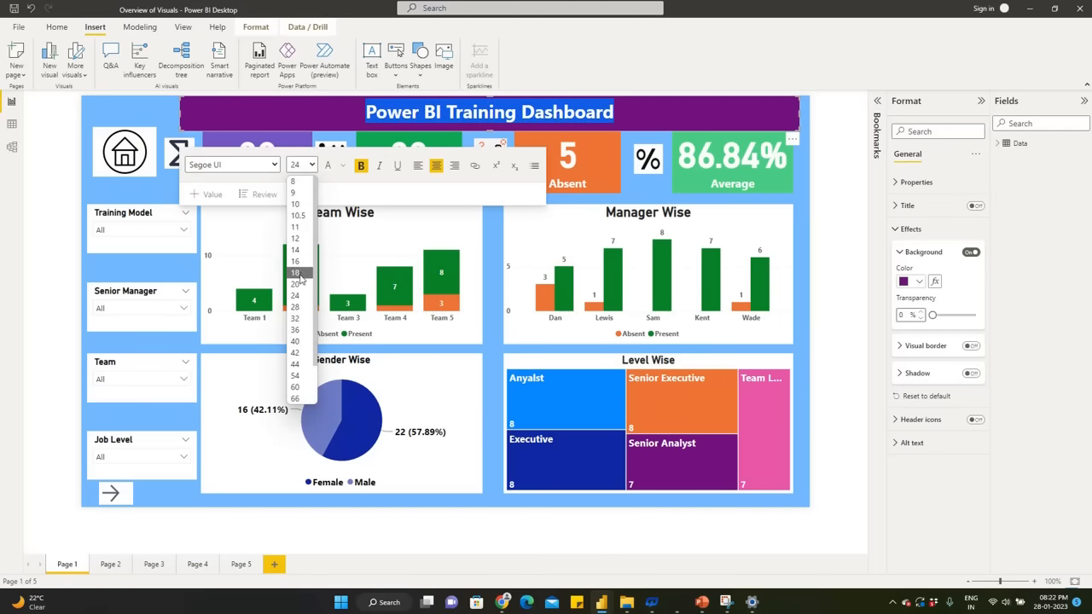
pyautogui.click(300, 284)
pyautogui.hotkey('ctrl', 'a')
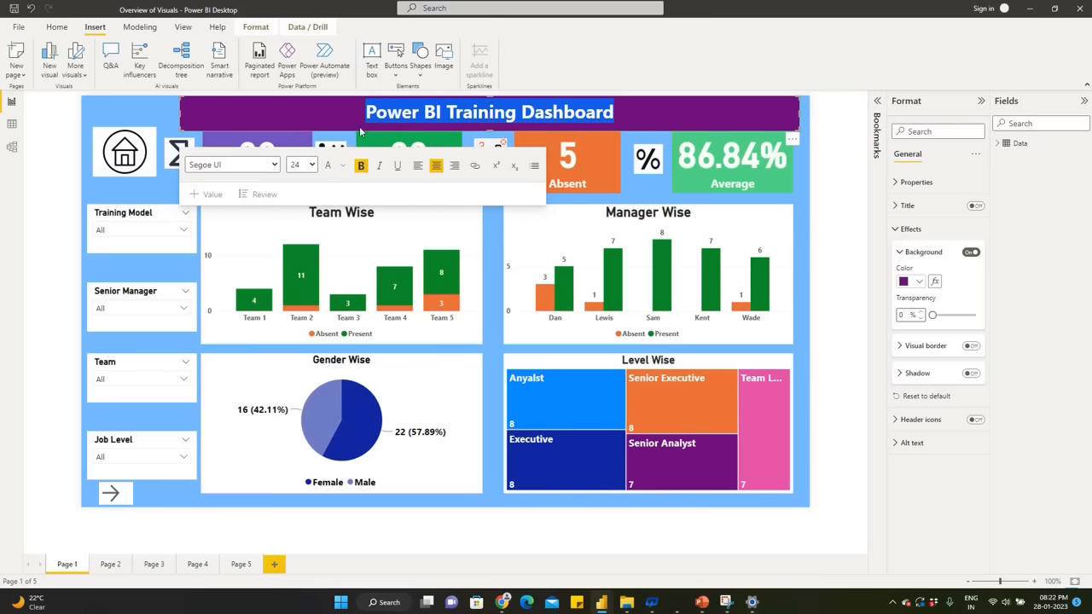
# Trim the title box's height slightly at its lower edge.
pyautogui.moveTo(491, 130); pyautogui.dragTo(491, 128)
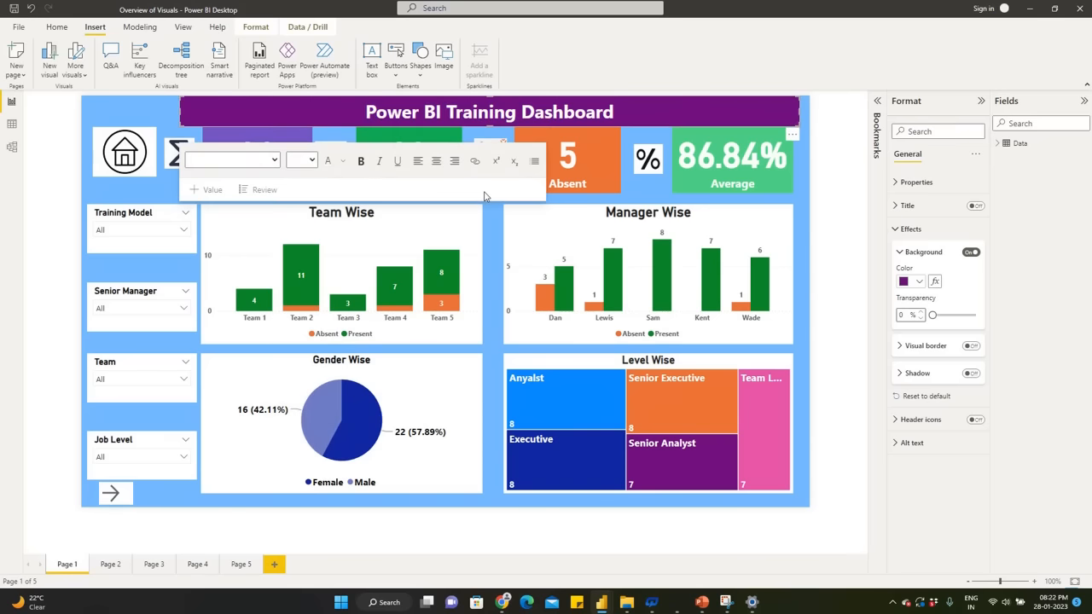
pyautogui.click(492, 245)
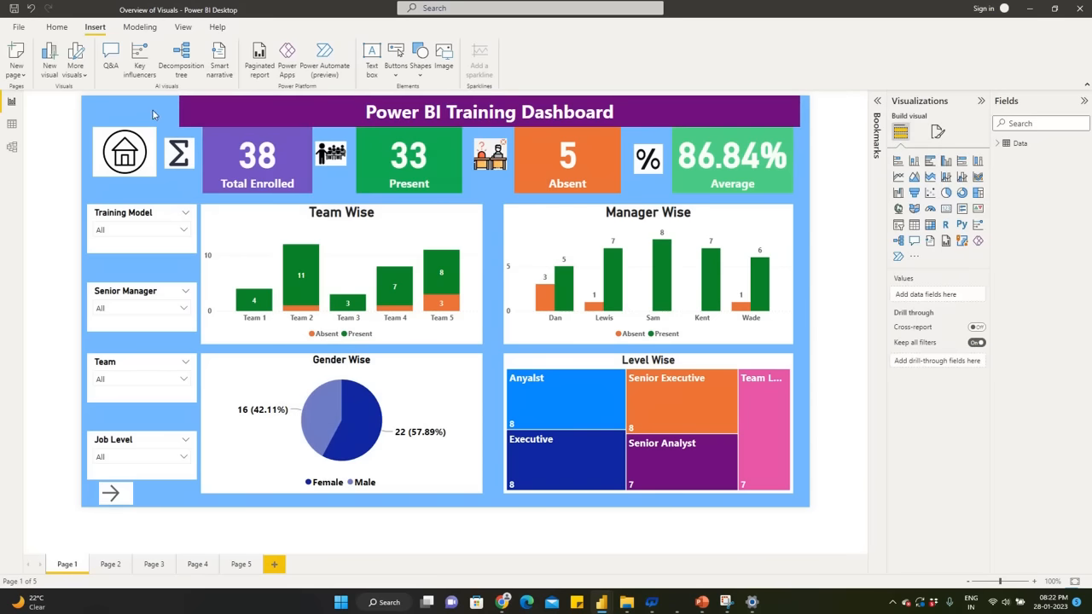
# Shift all visuals on the page slightly down, and return the title box to the page's top edge.
pyautogui.click(215, 186)
pyautogui.keyDown('ctrl'); pyautogui.click(362, 175); pyautogui.keyUp('ctrl')
pyautogui.hotkey('ctrl', 'a')
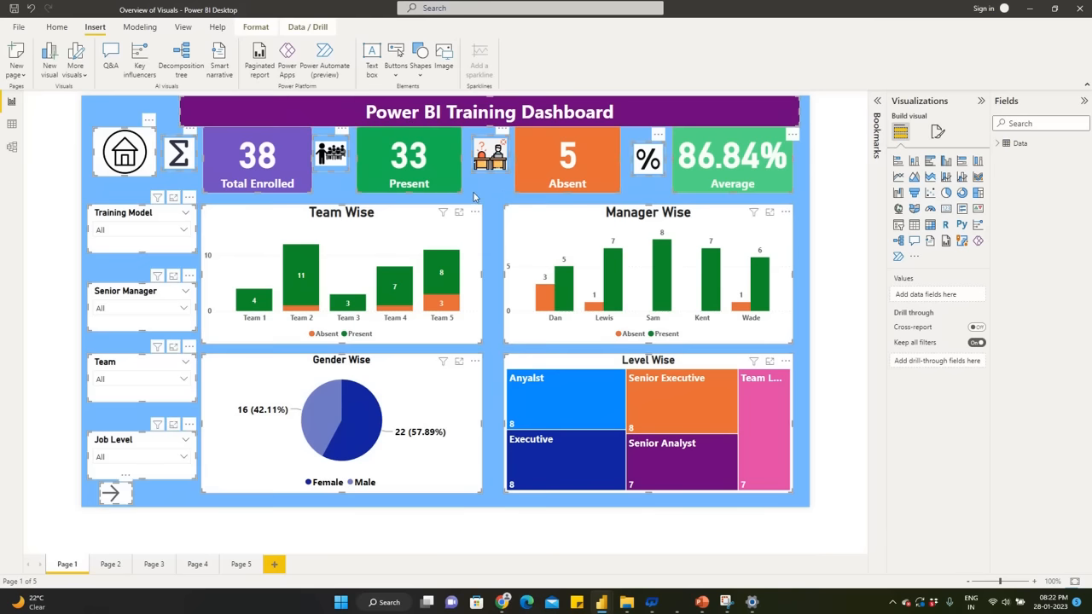
pyautogui.press('Down')
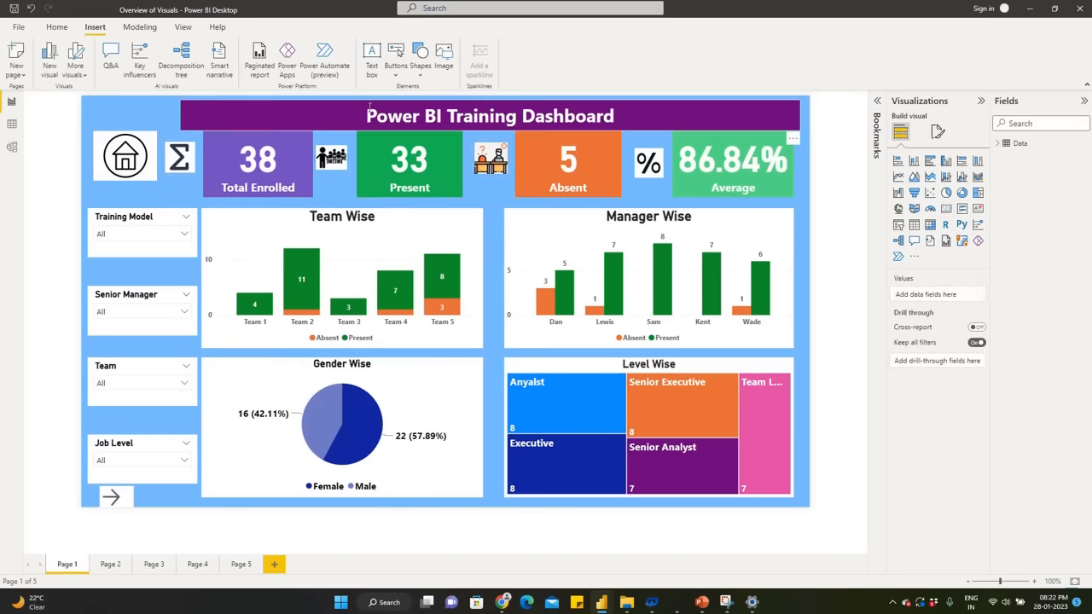
pyautogui.click(333, 101)
pyautogui.click(156, 113)
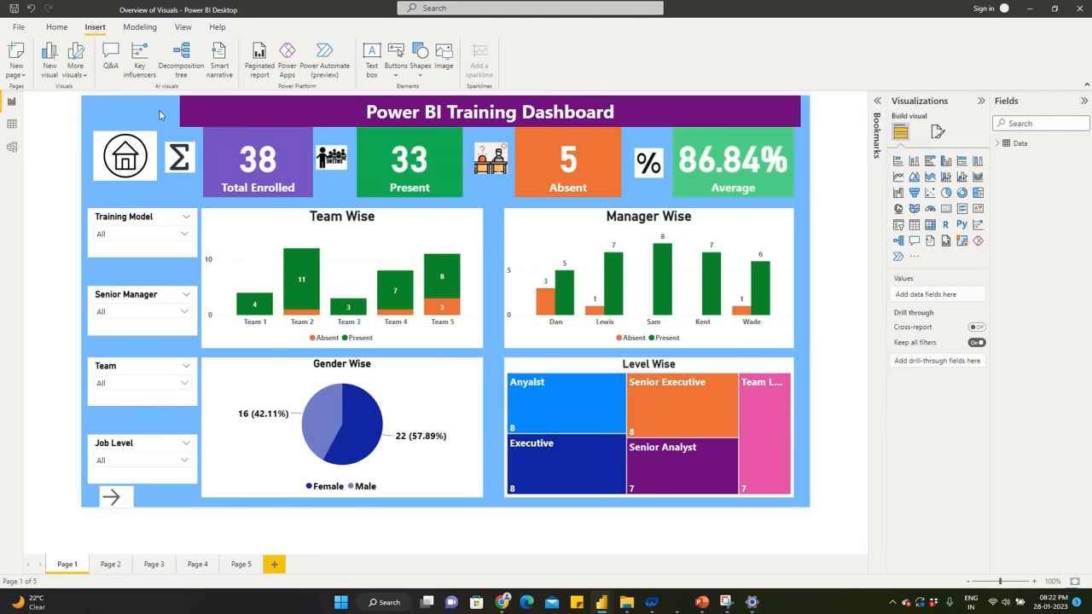
# Move the Total Enrolled, Present, Absent and Average cards together slightly down, clear of the title.
pyautogui.click(304, 191)
pyautogui.keyDown('ctrl'); pyautogui.click(452, 182); pyautogui.keyUp('ctrl')
pyautogui.keyDown('ctrl'); pyautogui.click(525, 178); pyautogui.keyUp('ctrl')
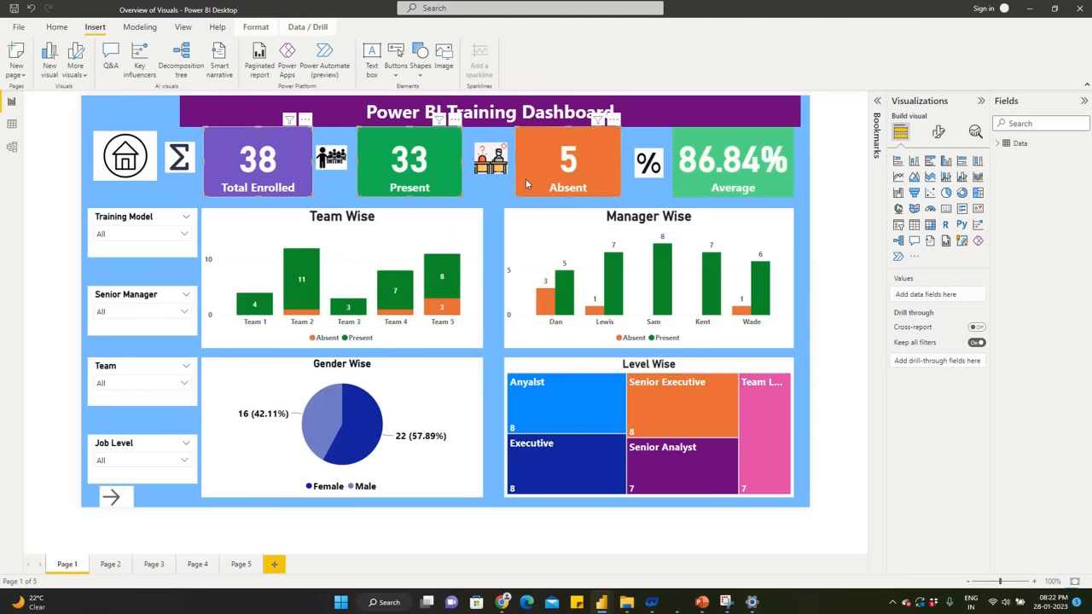
pyautogui.keyDown('ctrl'); pyautogui.click(687, 185); pyautogui.keyUp('ctrl')
pyautogui.moveTo(677, 187); pyautogui.dragTo(677, 194)
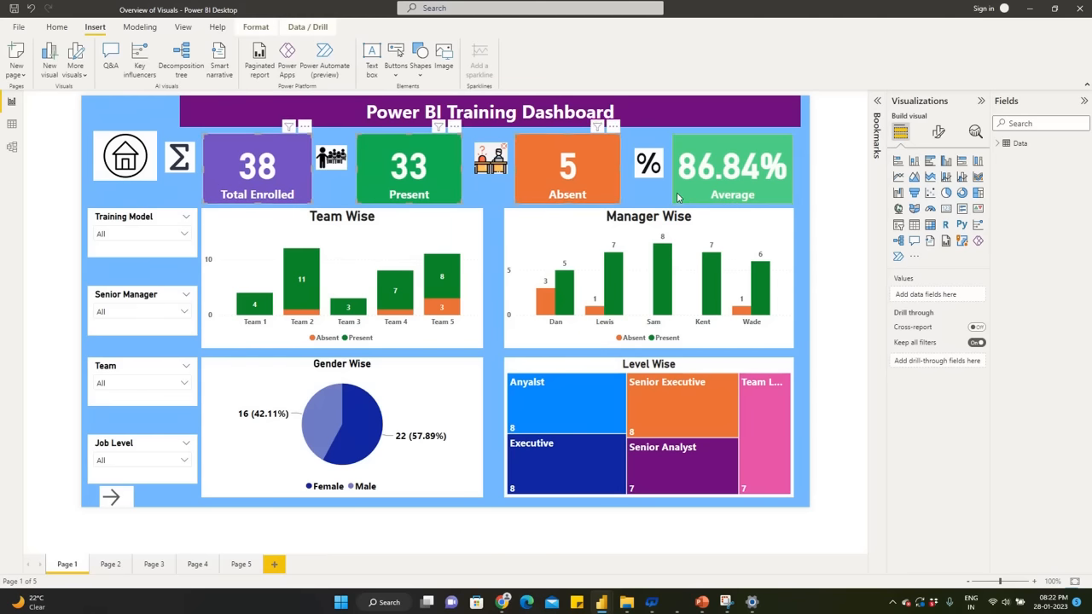
pyautogui.click(650, 189)
# Turn on a visual border for the title box and give it slightly rounded corners.
pyautogui.click(303, 112)
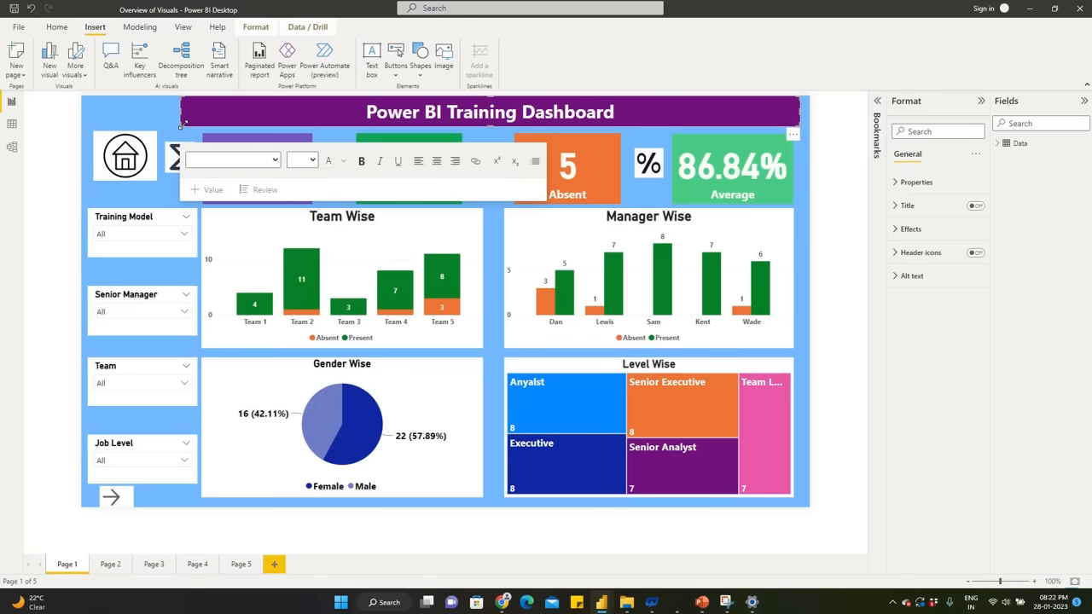
pyautogui.click(894, 231)
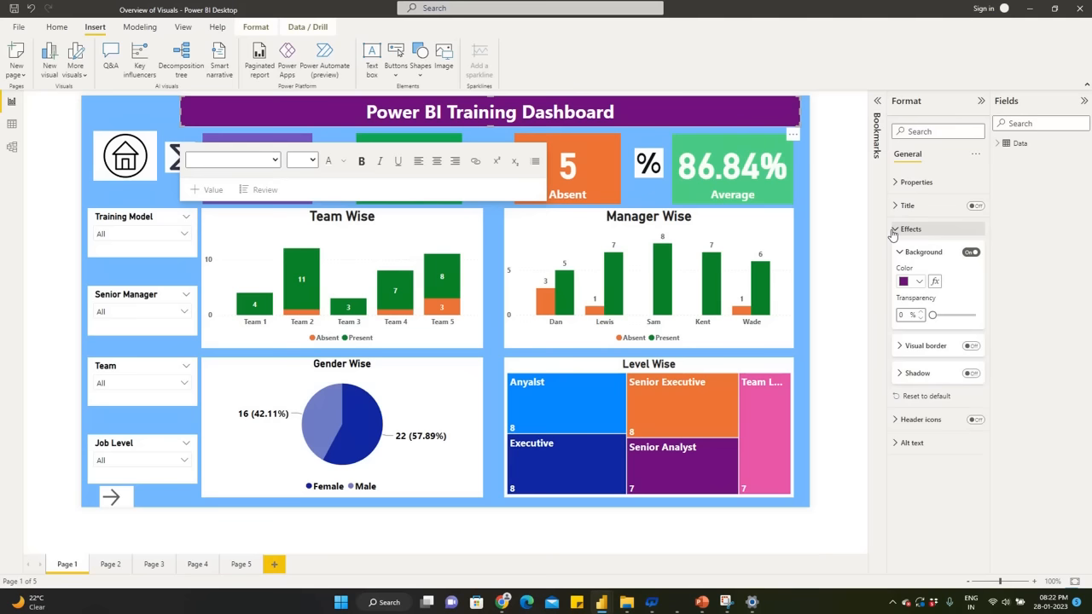
pyautogui.click(899, 345)
pyautogui.click(971, 346)
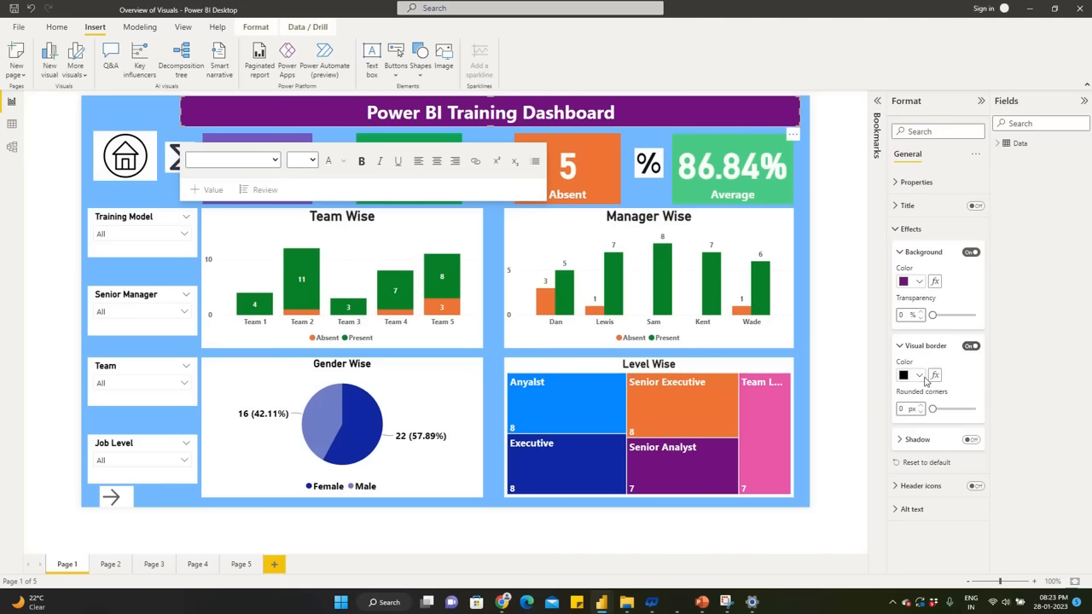
pyautogui.moveTo(932, 409); pyautogui.dragTo(943, 409)
pyautogui.click(839, 359)
# Extend the title box on both sides to span the full width of the page.
pyautogui.click(184, 114)
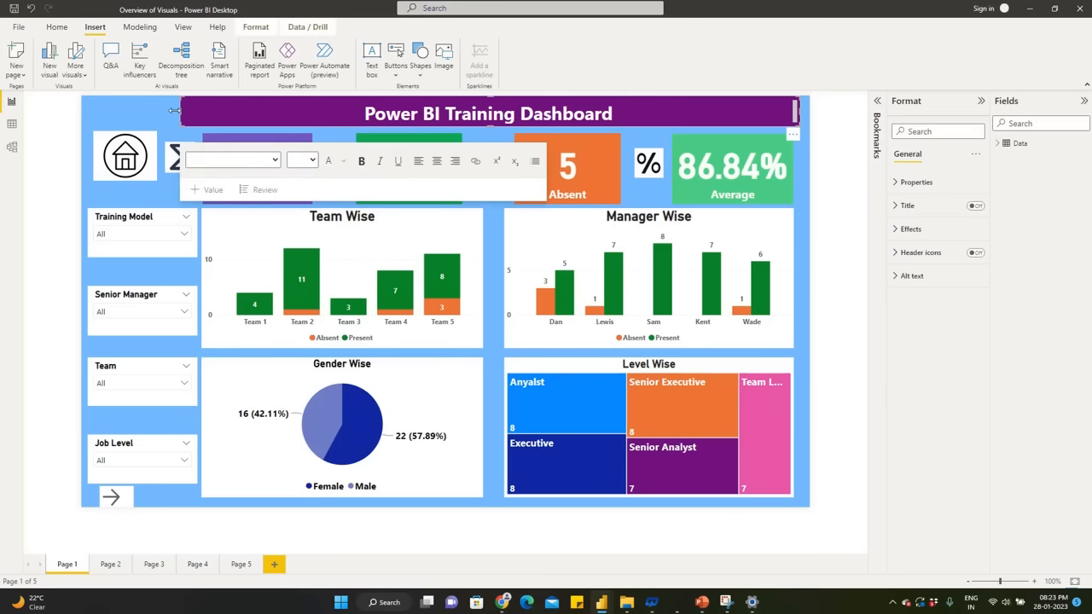
pyautogui.moveTo(173, 110); pyautogui.dragTo(82, 110)
pyautogui.moveTo(800, 114); pyautogui.dragTo(809, 114)
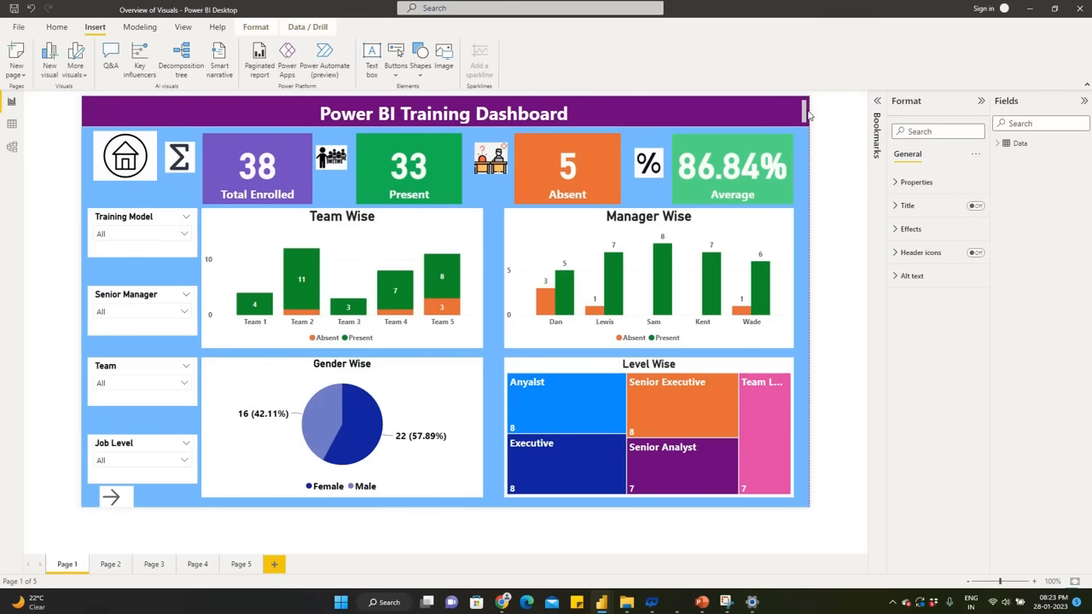
pyautogui.click(830, 141)
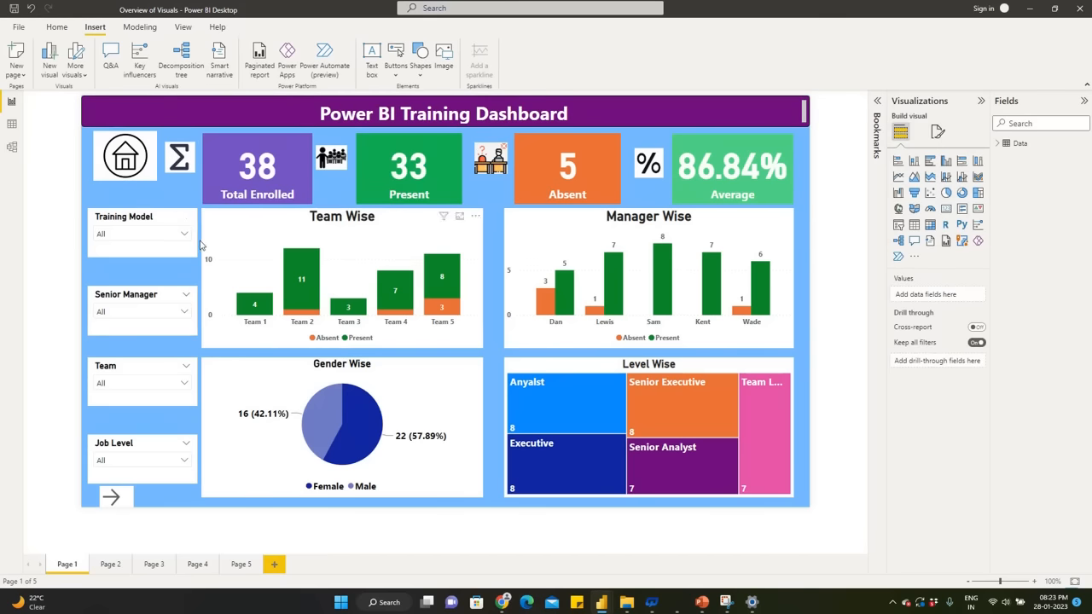